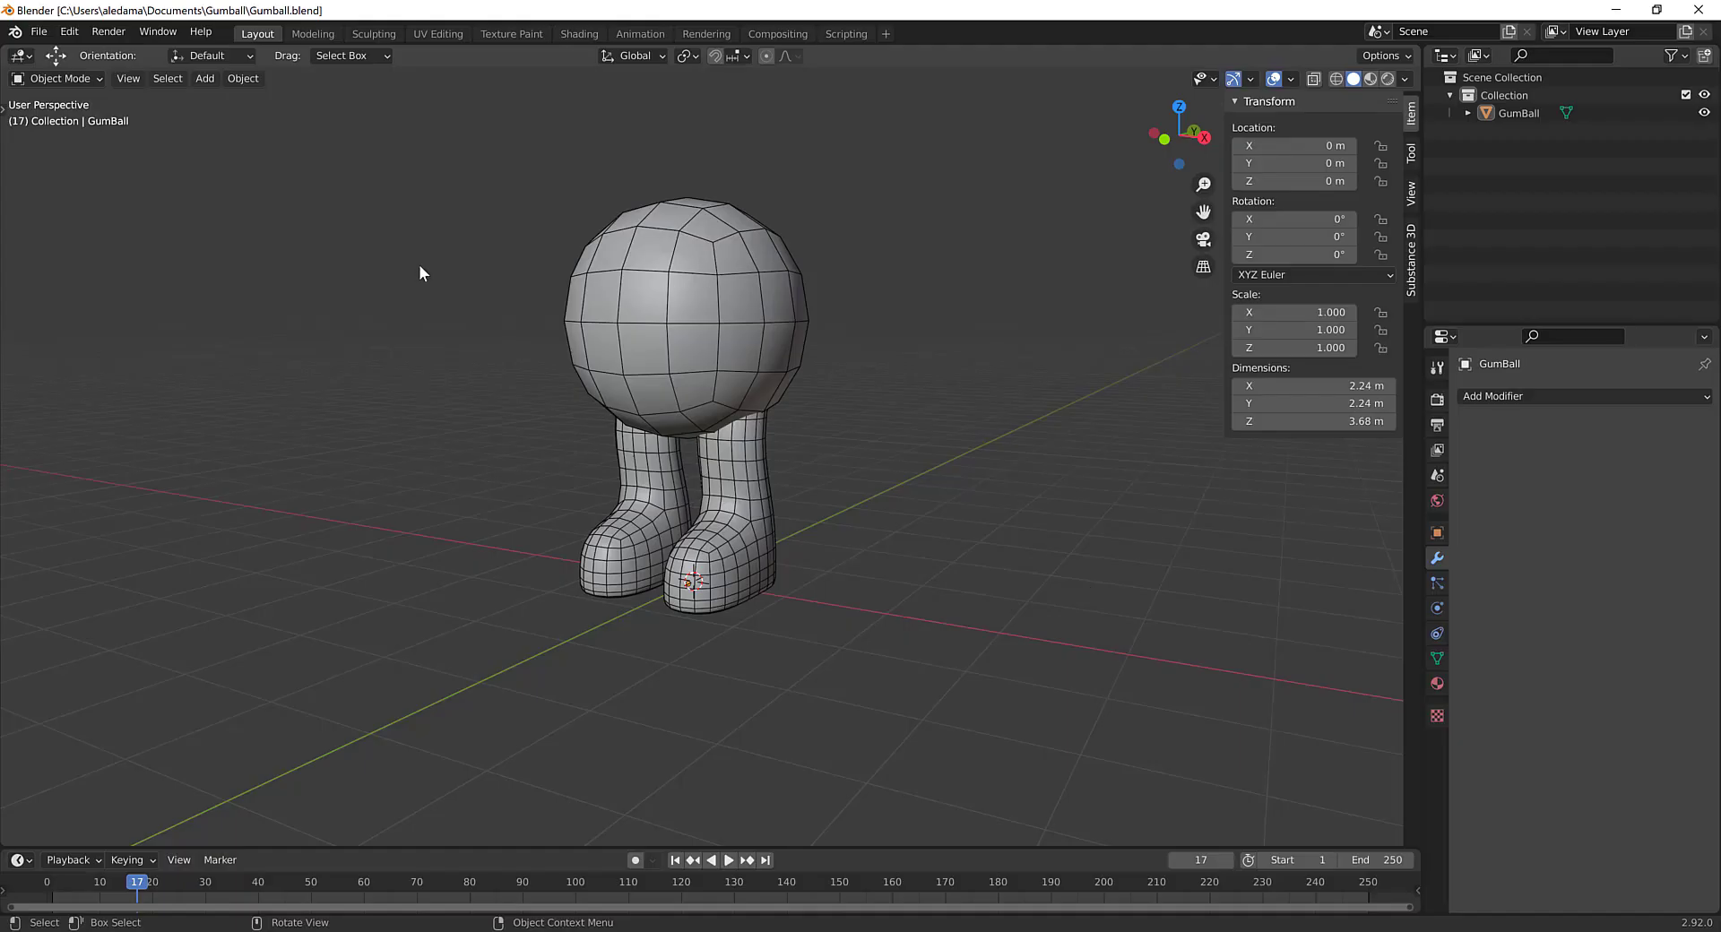
Step: Bring the GumBall mesh into the UV Editing workspace and clear its face selection
middle_click_drag(423, 269, 500, 339)
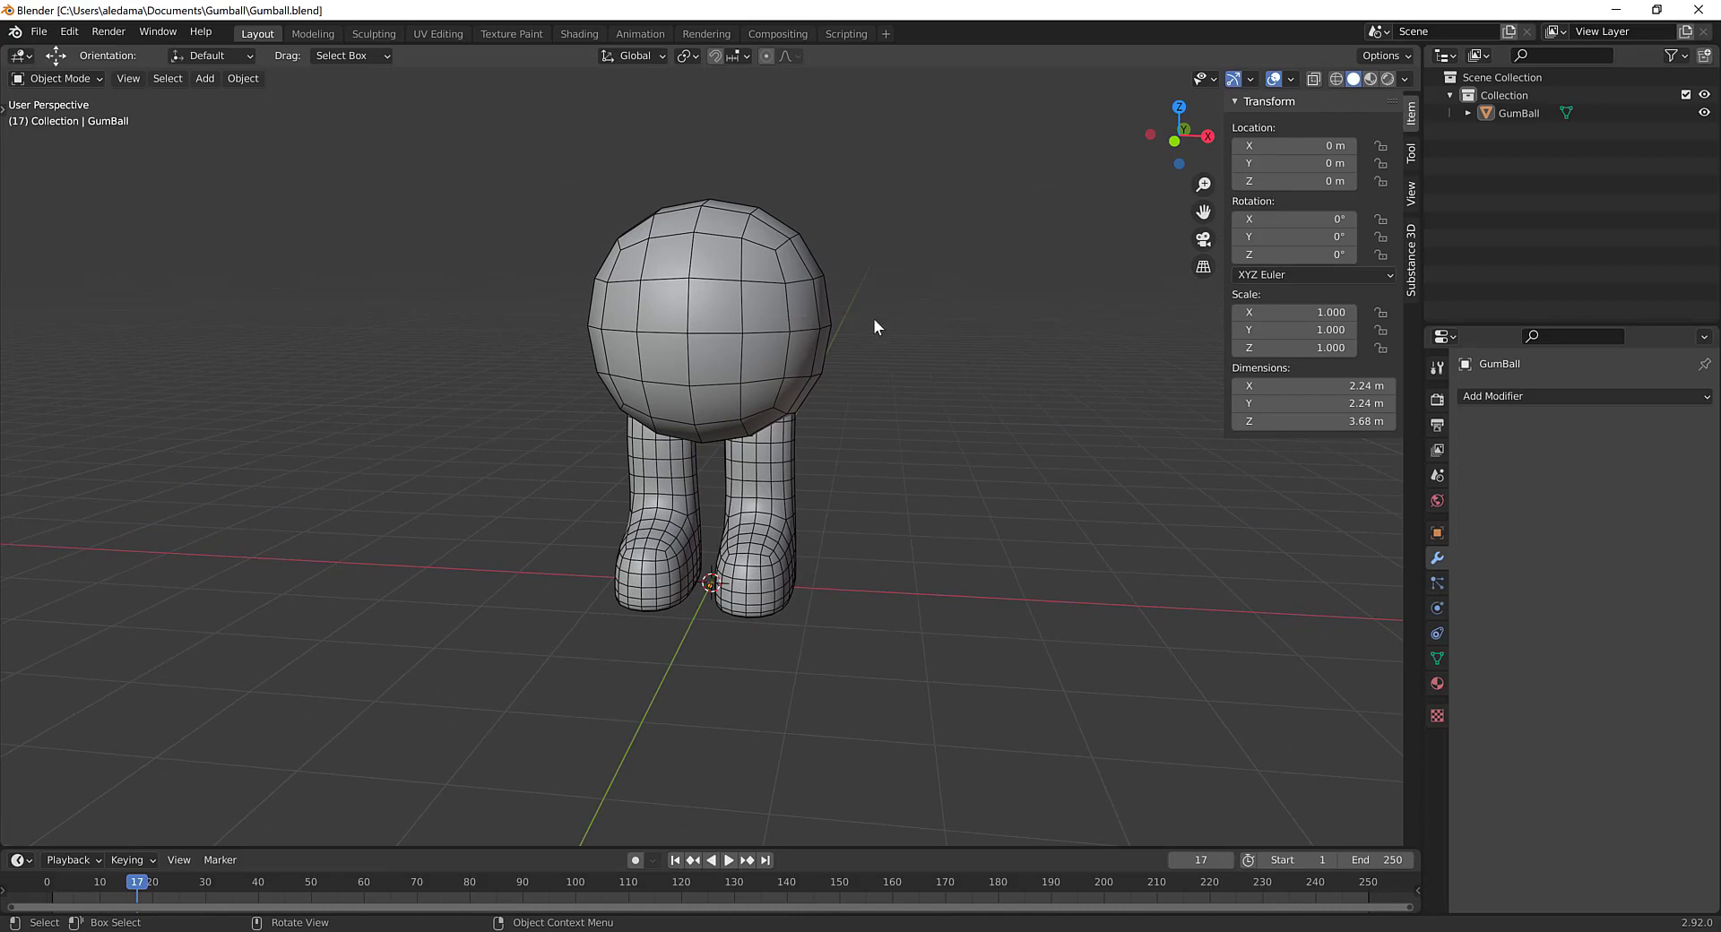
middle_click_drag(875, 324, 824, 343)
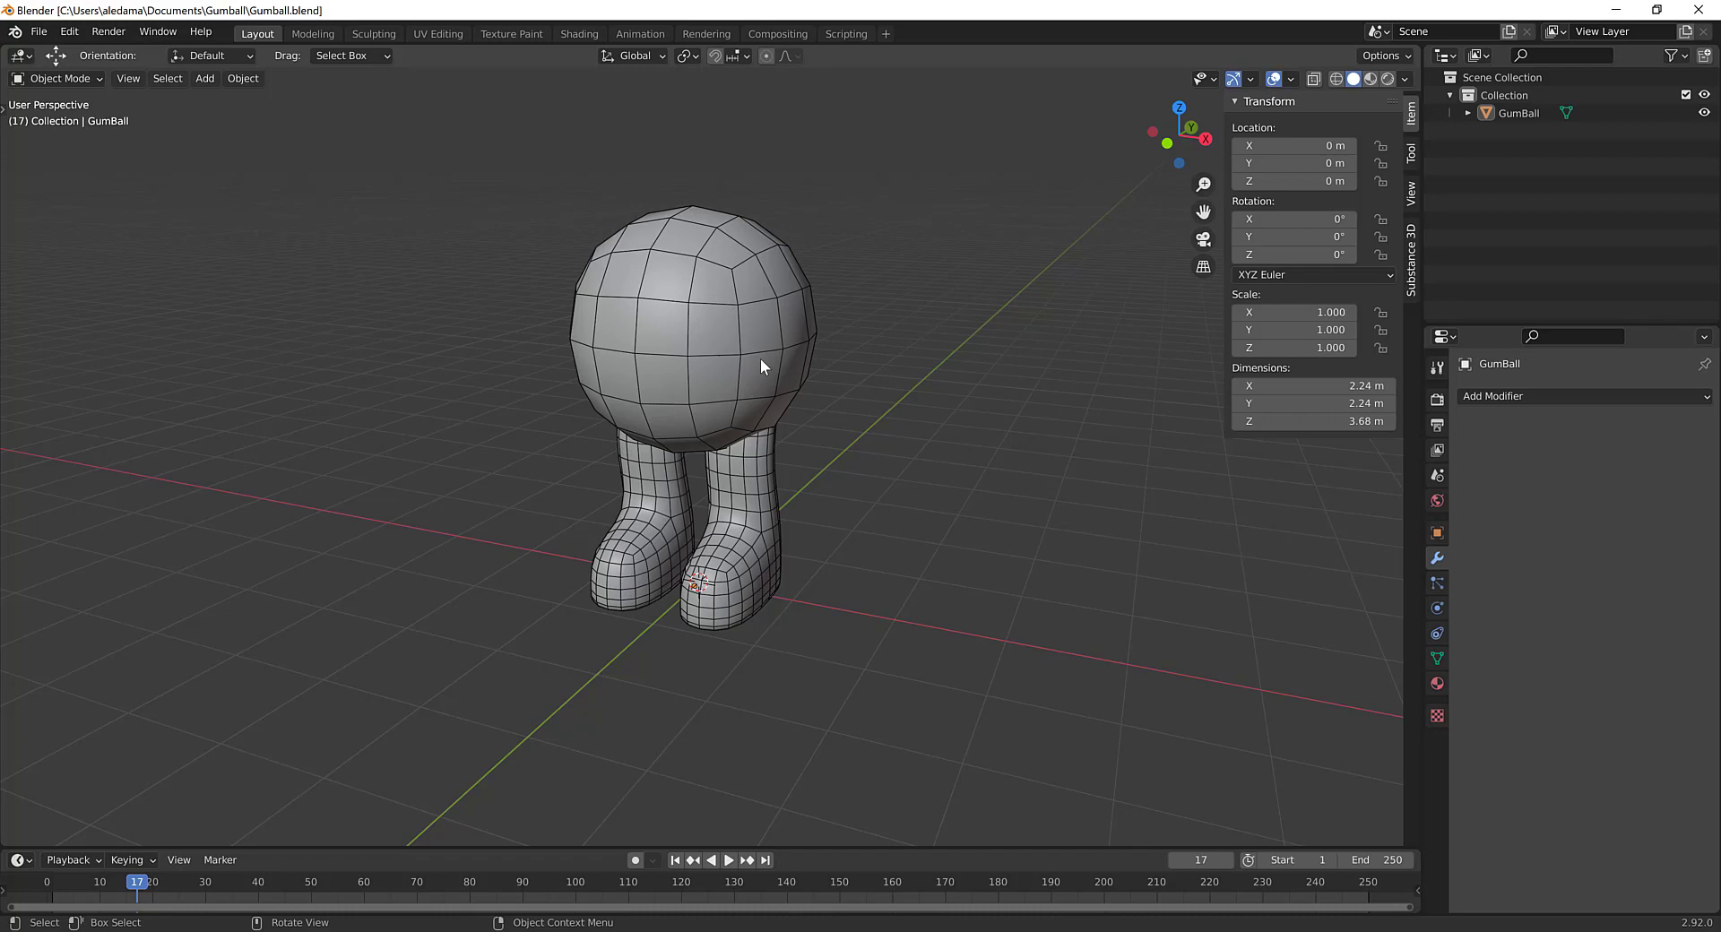
middle_click_drag(707, 473, 530, 142)
left_click(436, 34)
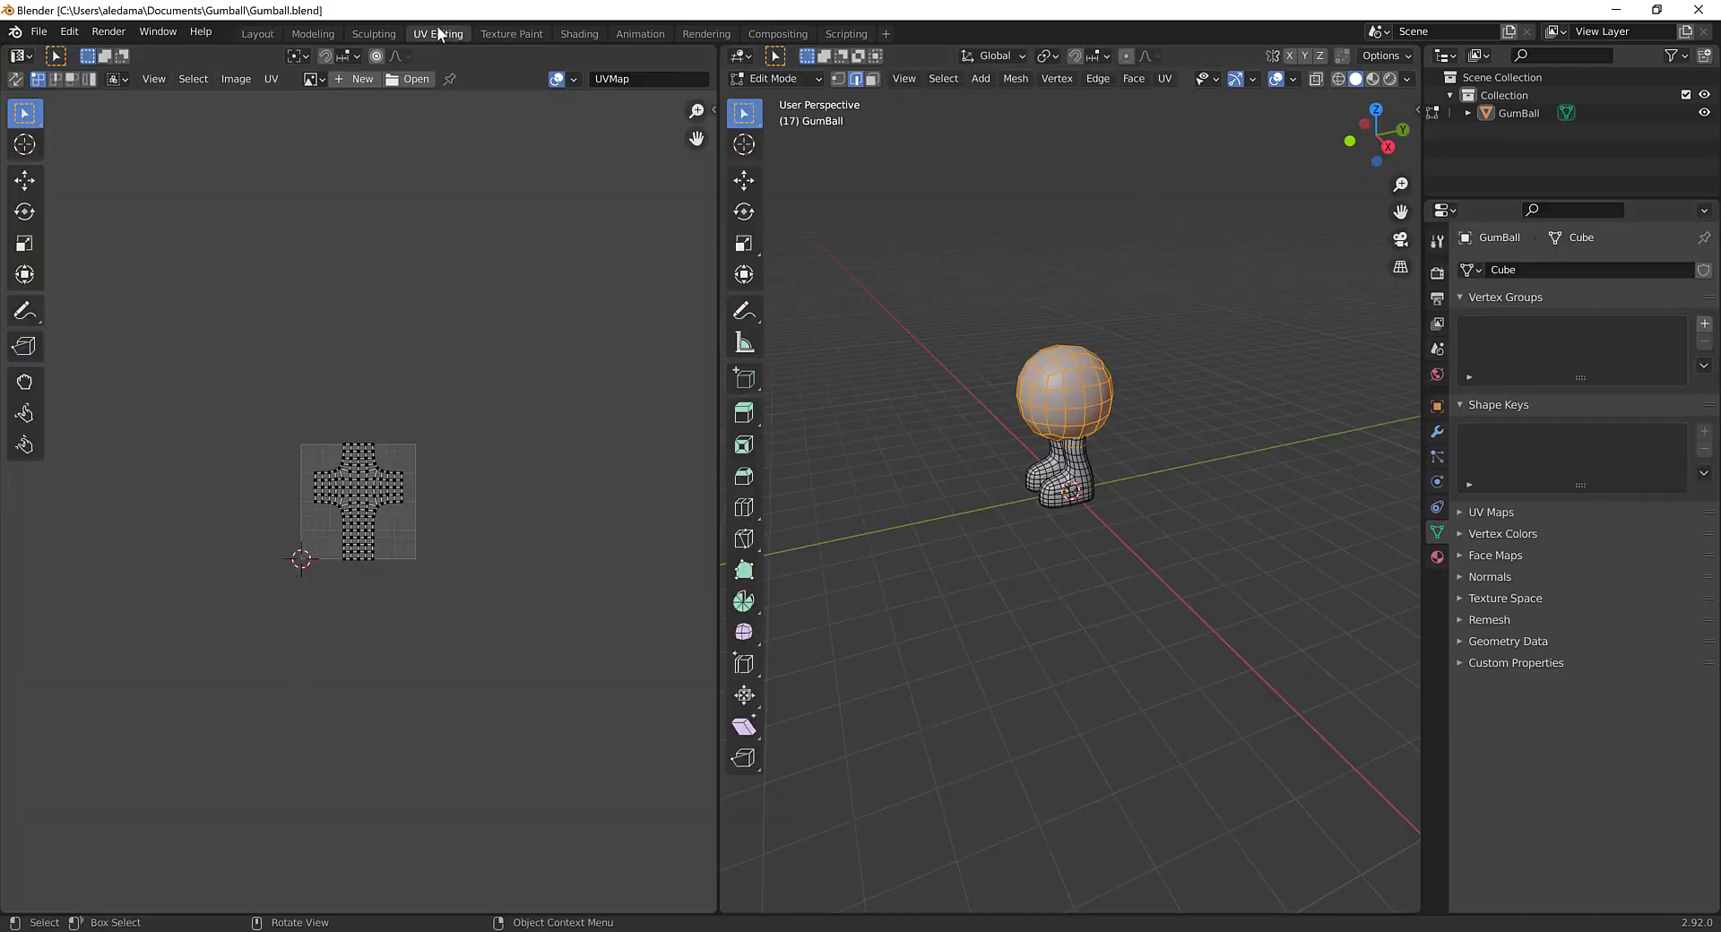
middle_click_drag(984, 477, 886, 393)
scroll(886, 394, "up", 4)
left_click(910, 315)
middle_click_drag(910, 315, 909, 444)
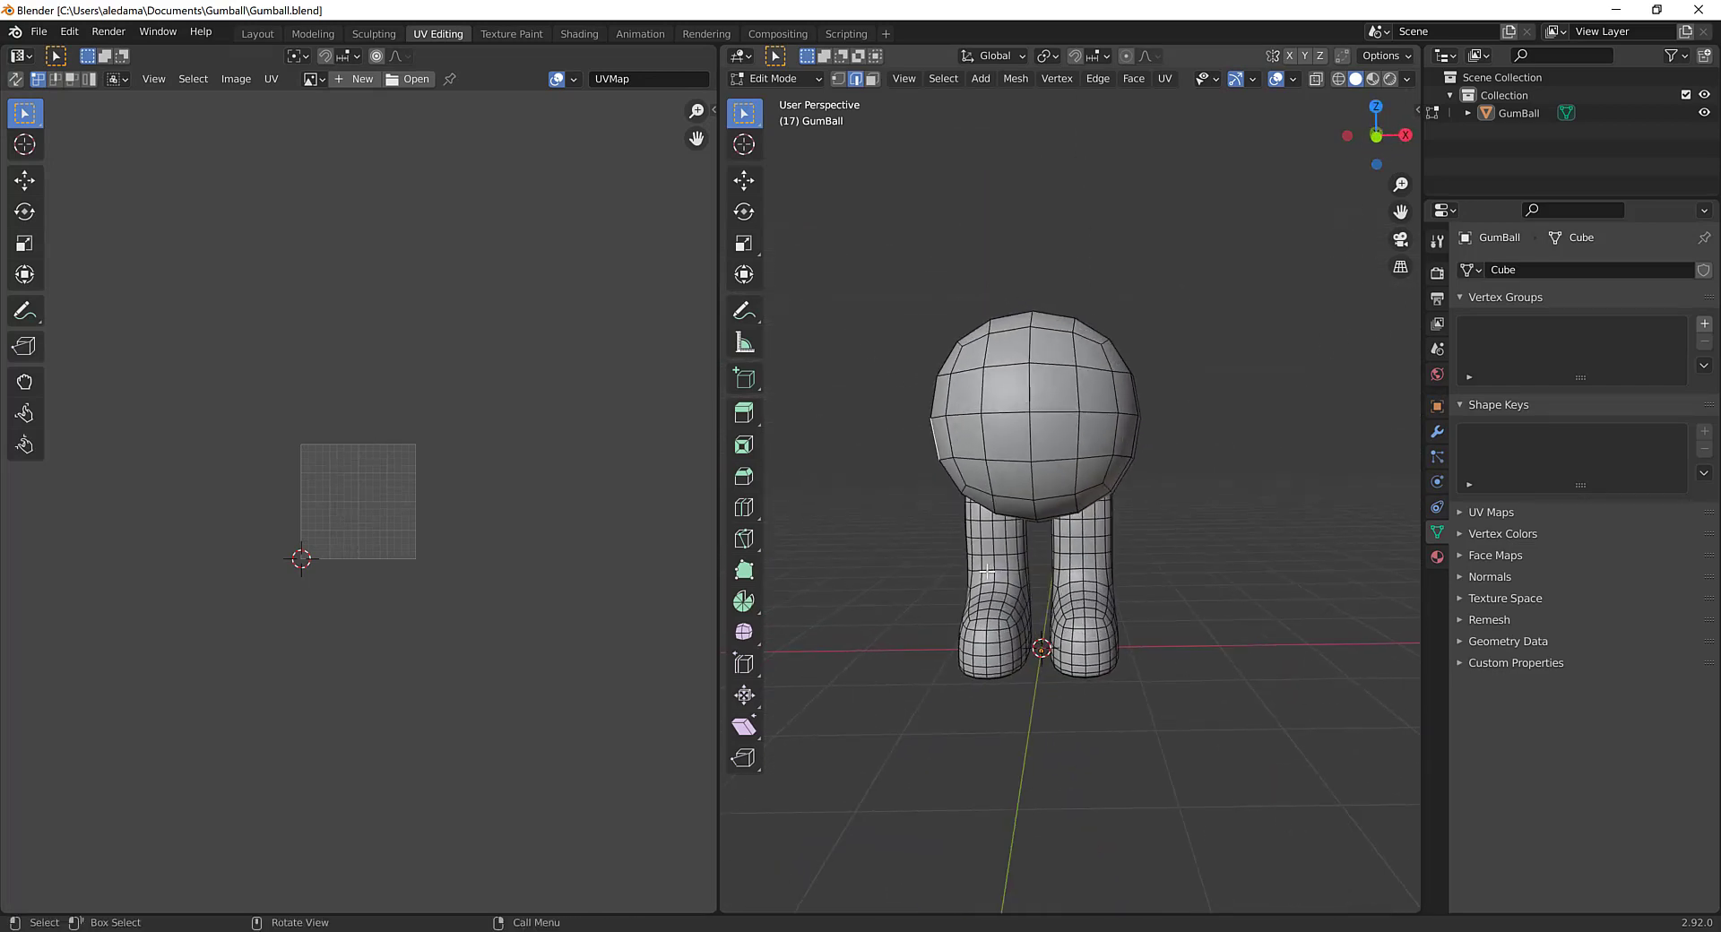
middle_click_drag(1202, 454, 1240, 453)
middle_click_drag(1070, 543, 1052, 537)
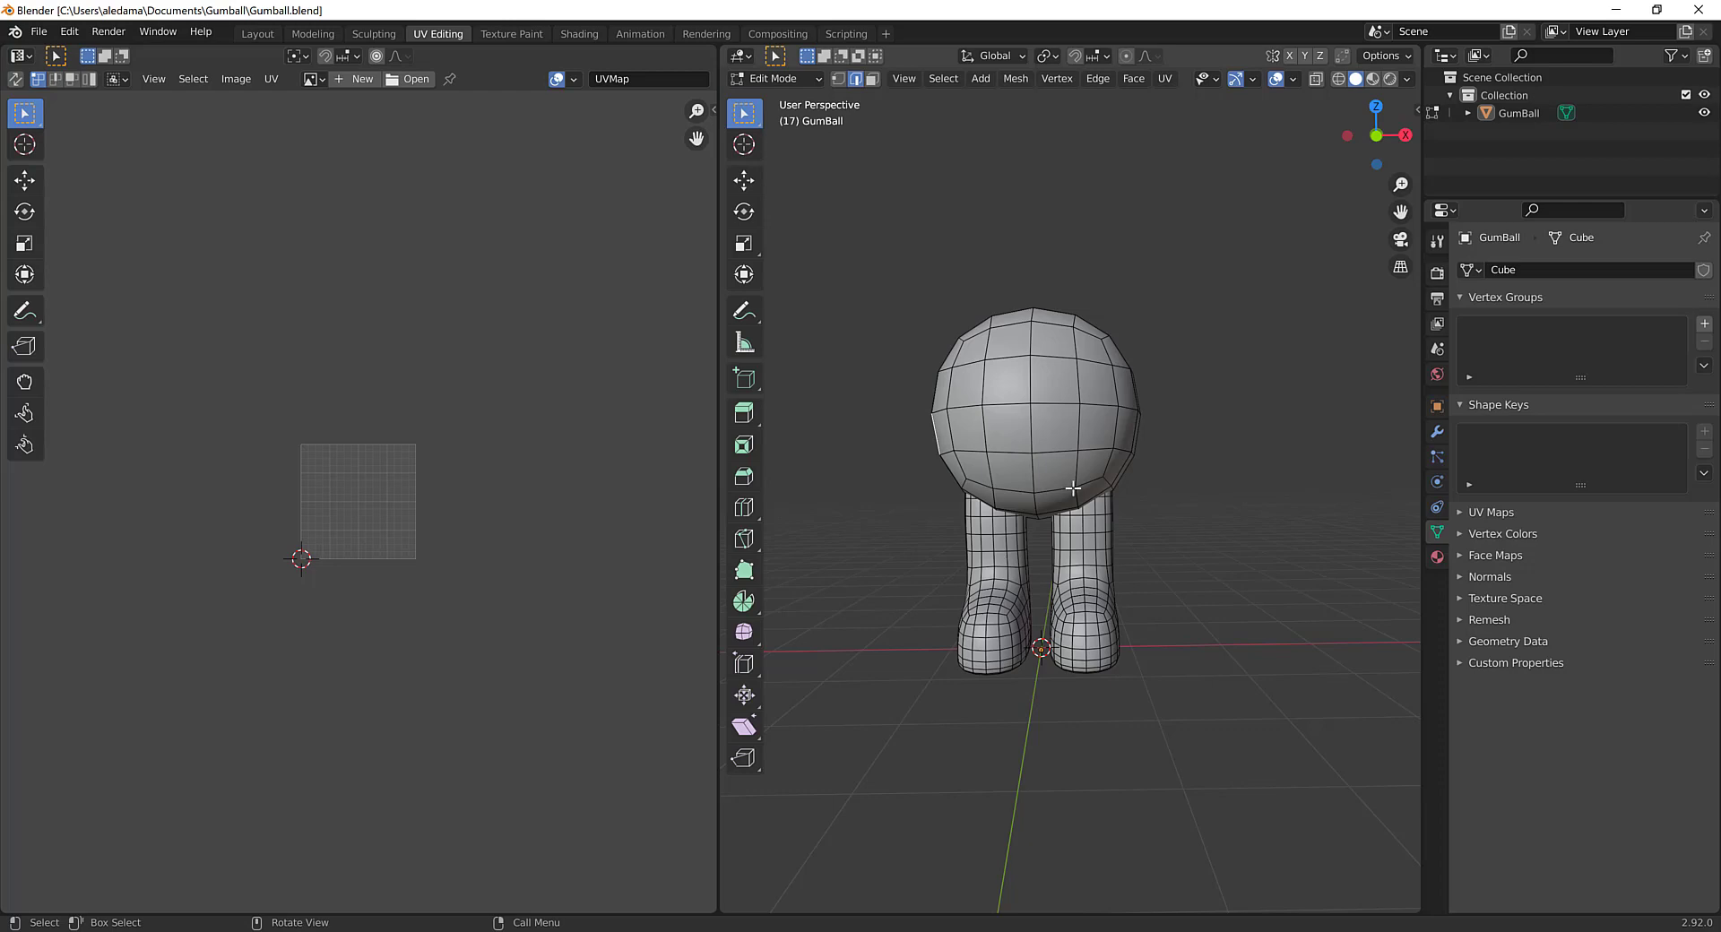
Step: Set the 3D view to front orthographic and switch the mesh selection to face mode
key("grave")
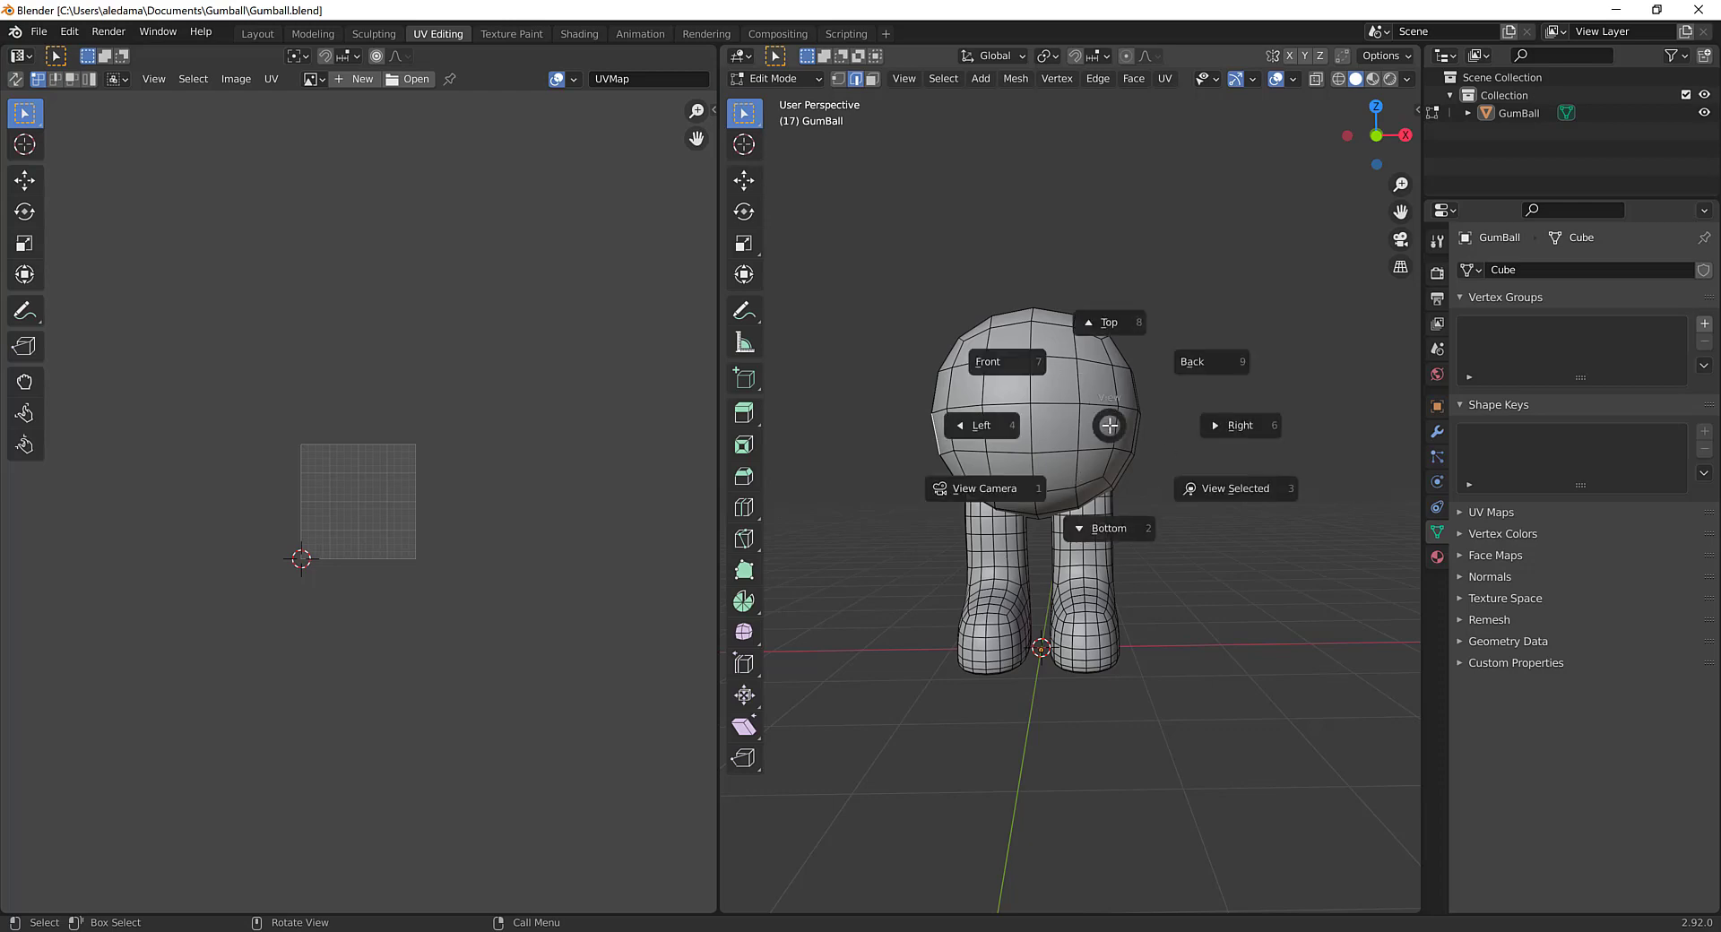
left_click(1016, 373)
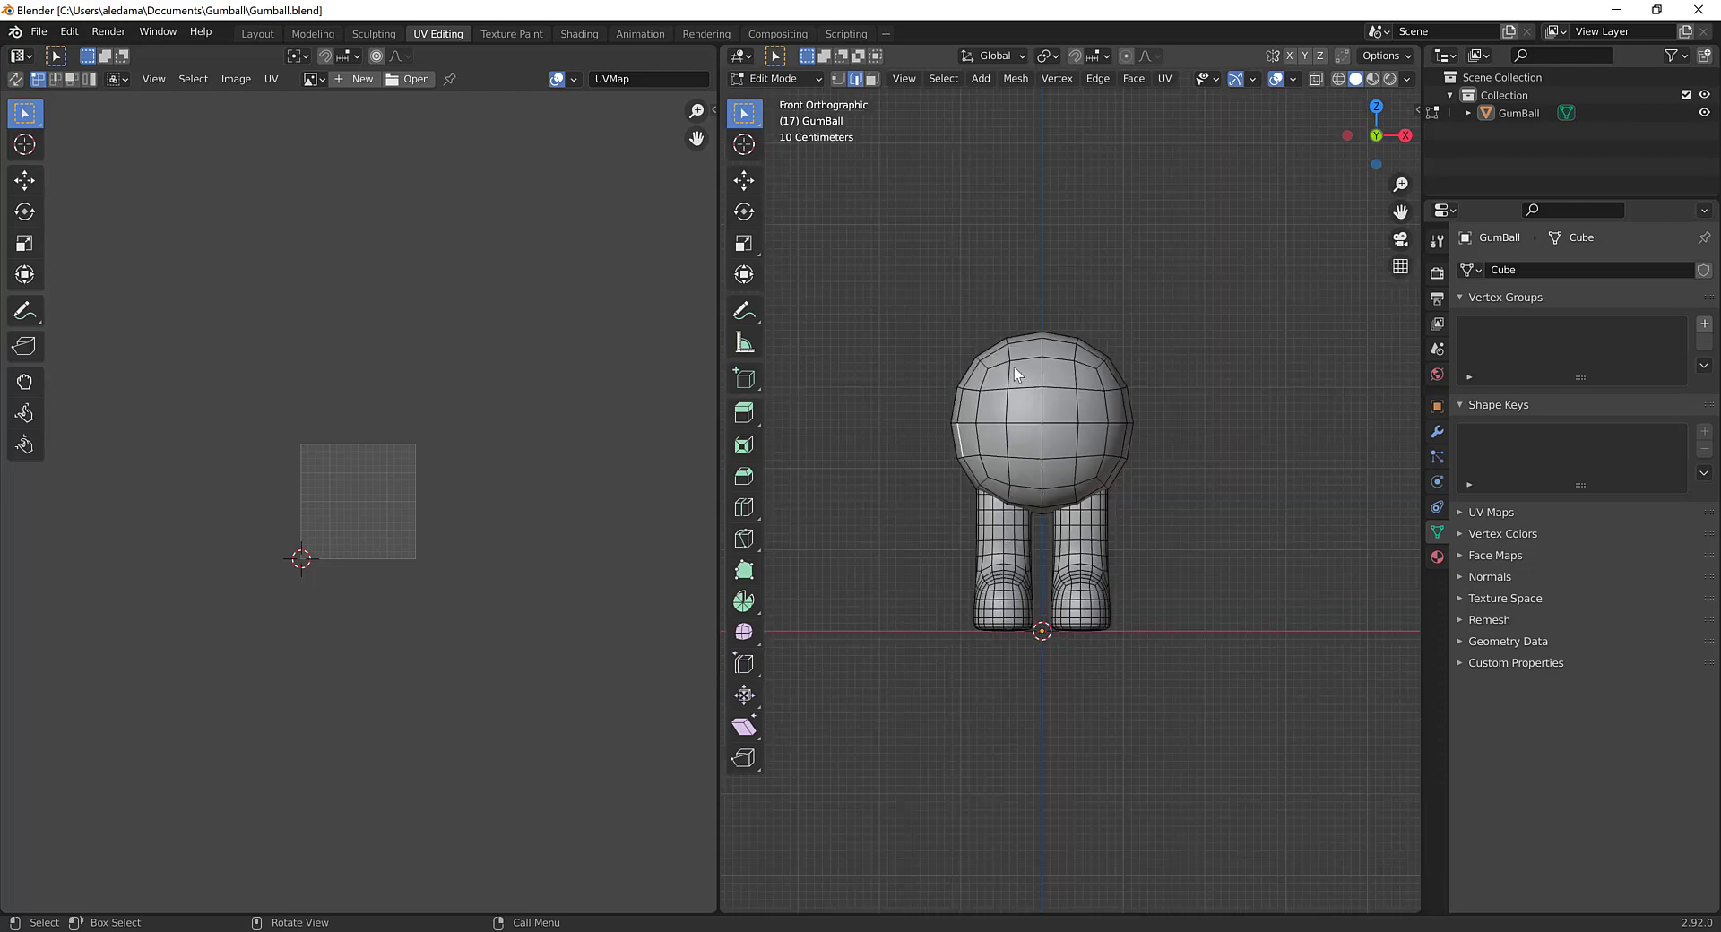
key("grave")
left_click(1106, 359)
key("grave")
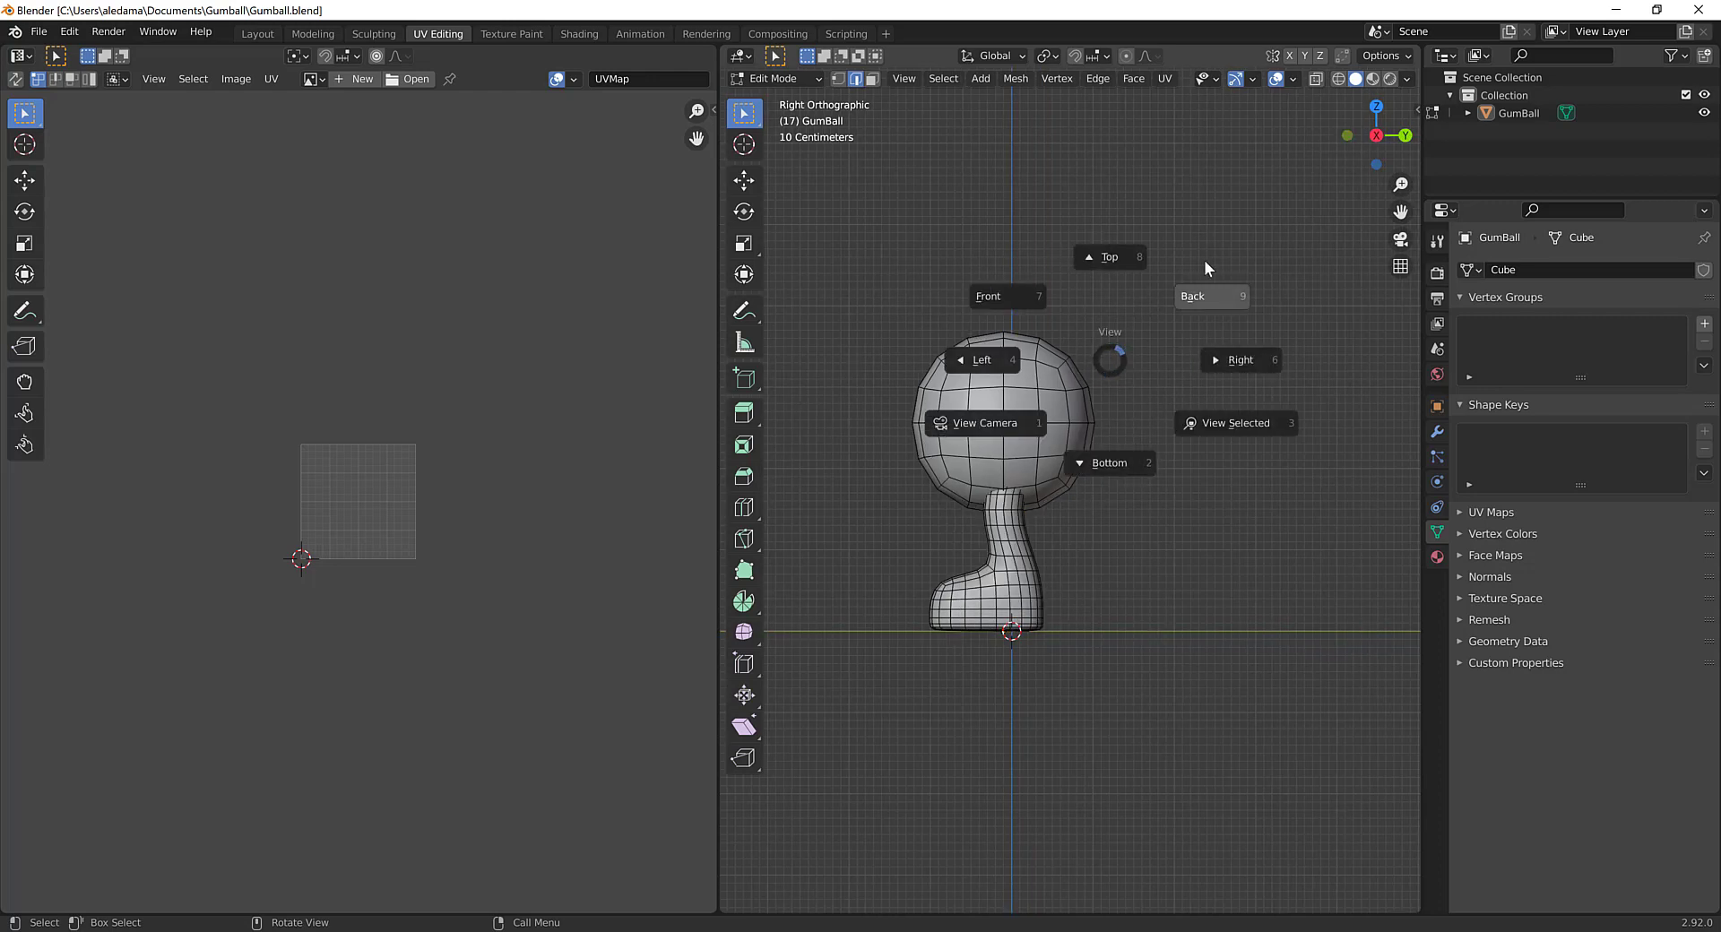
key("Escape")
key("ctrl+KP_1")
key("grave")
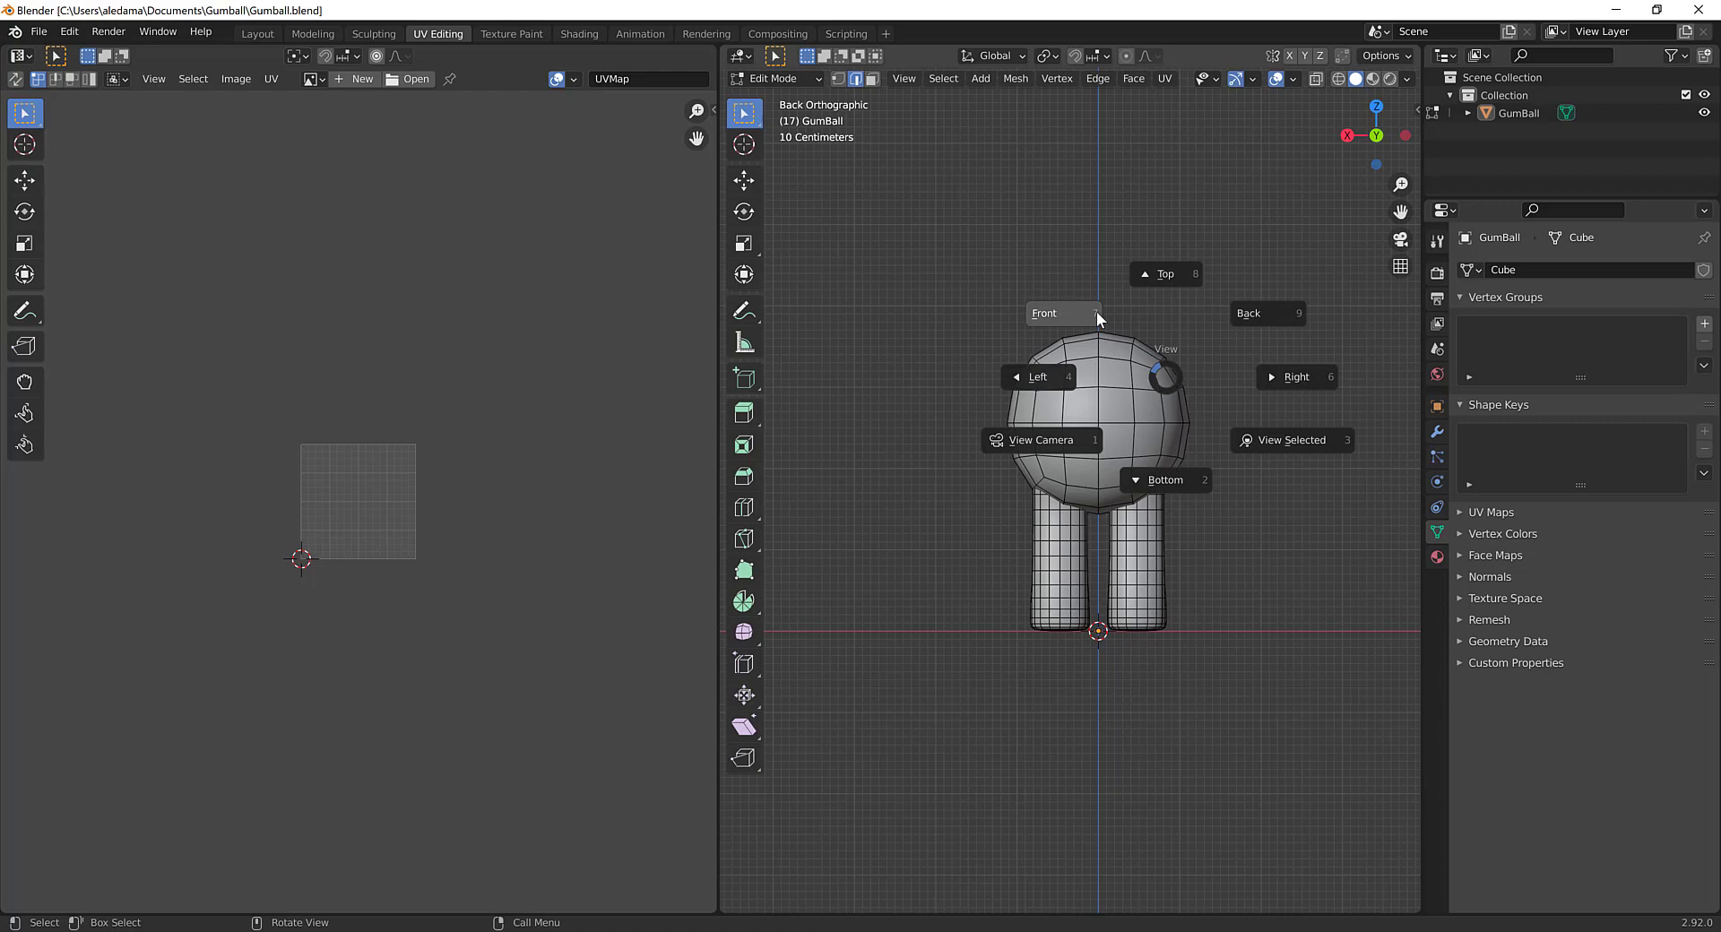
left_click(1060, 311)
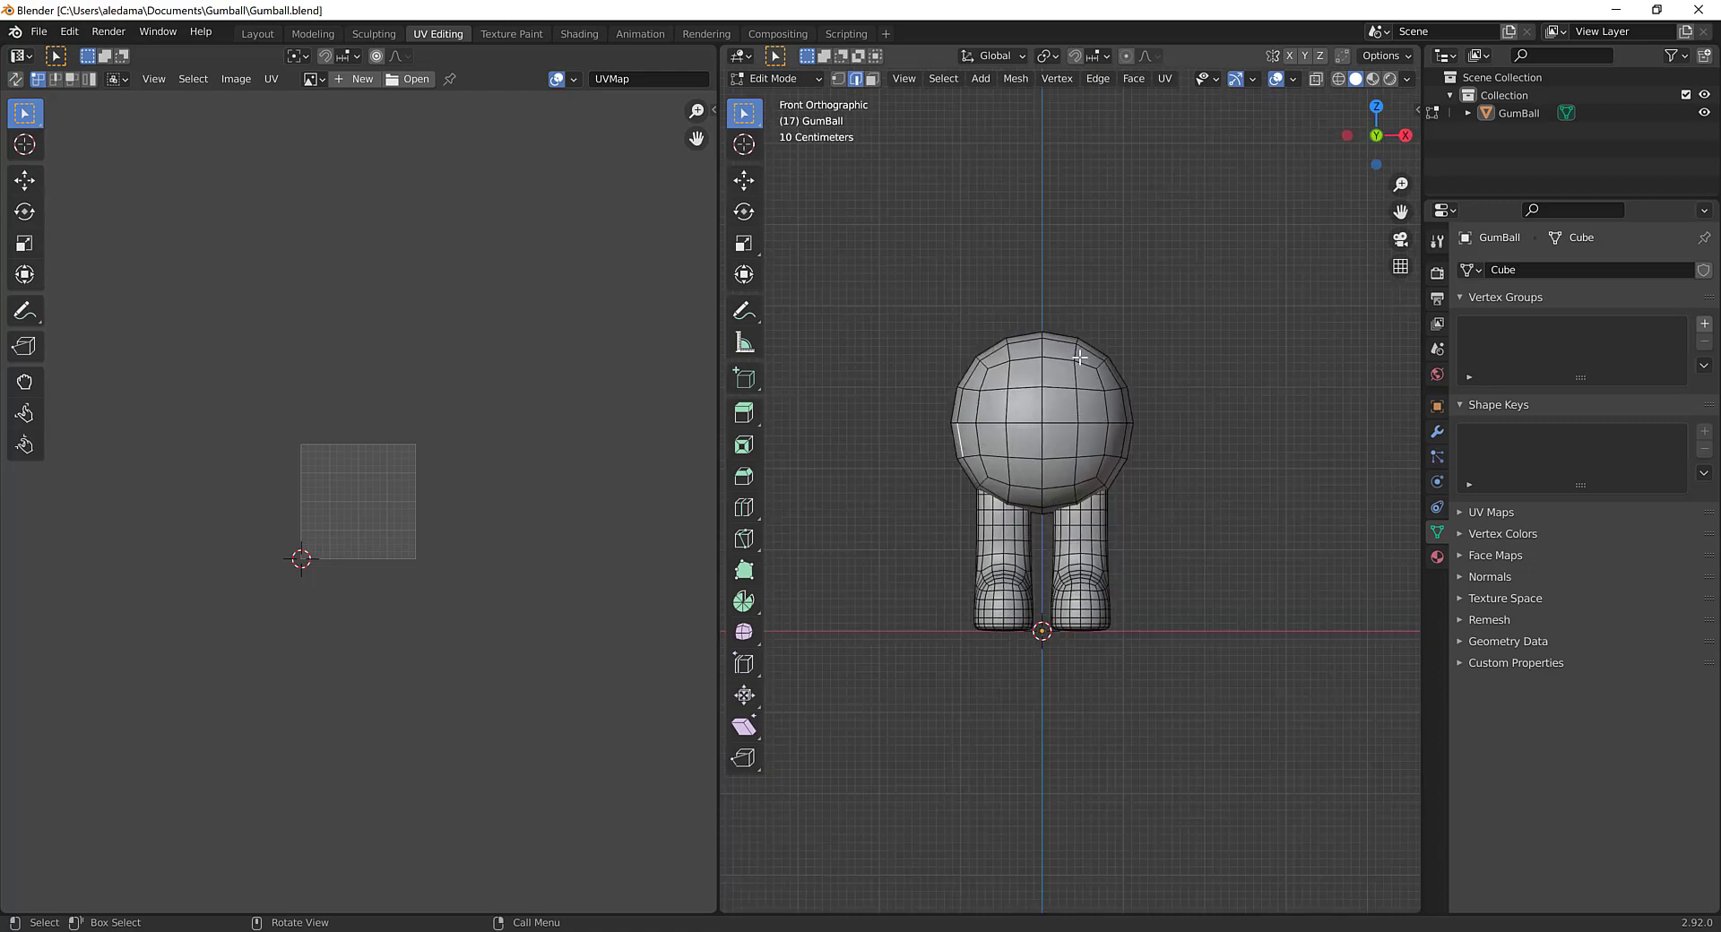
scroll(1065, 442, "up", 1)
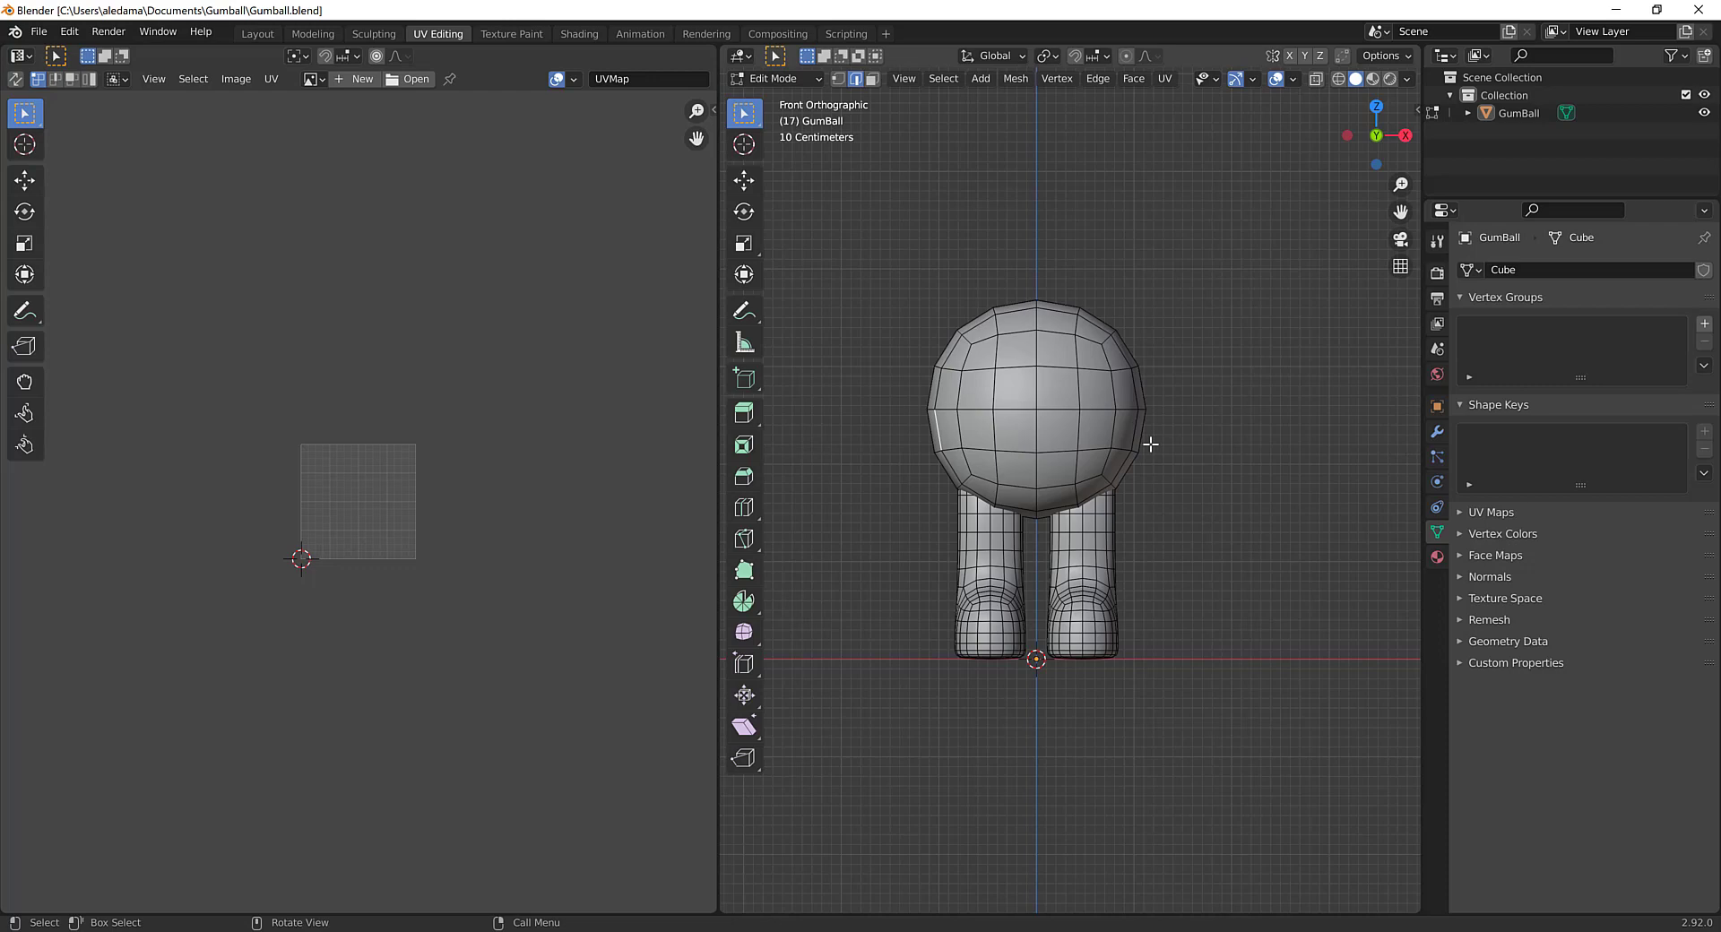
key("3")
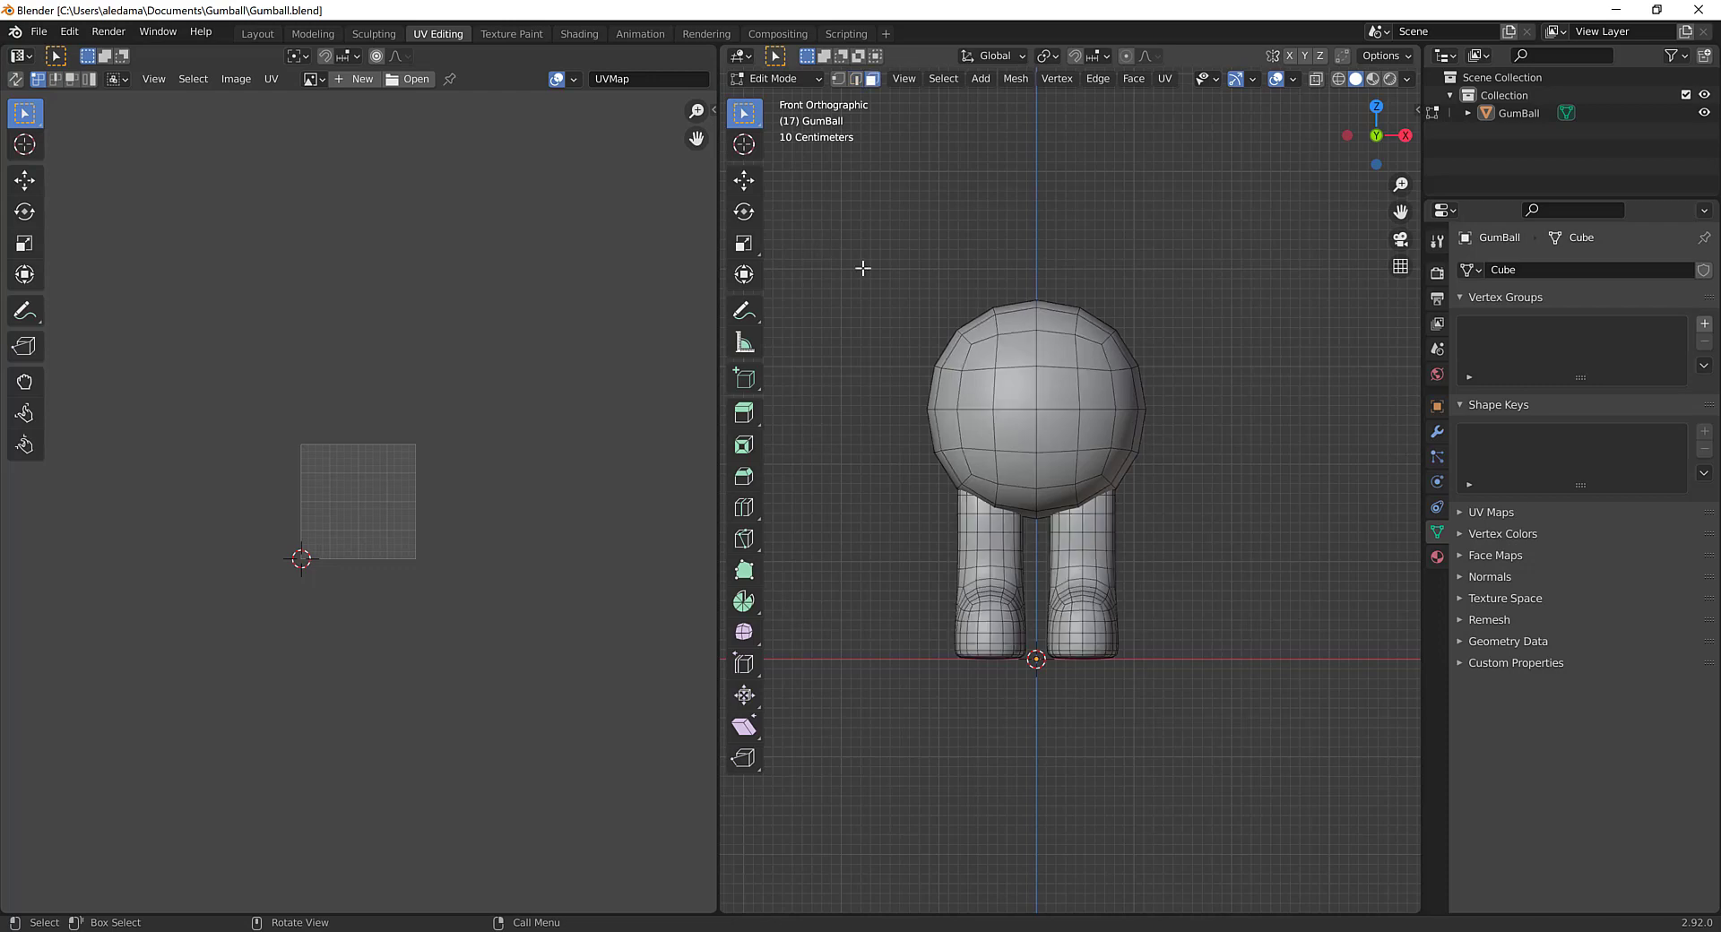
Step: Try to delete the faces on the negative X half of the character without X-ray, and undo the deletion
left_click_drag(872, 216, 1029, 771)
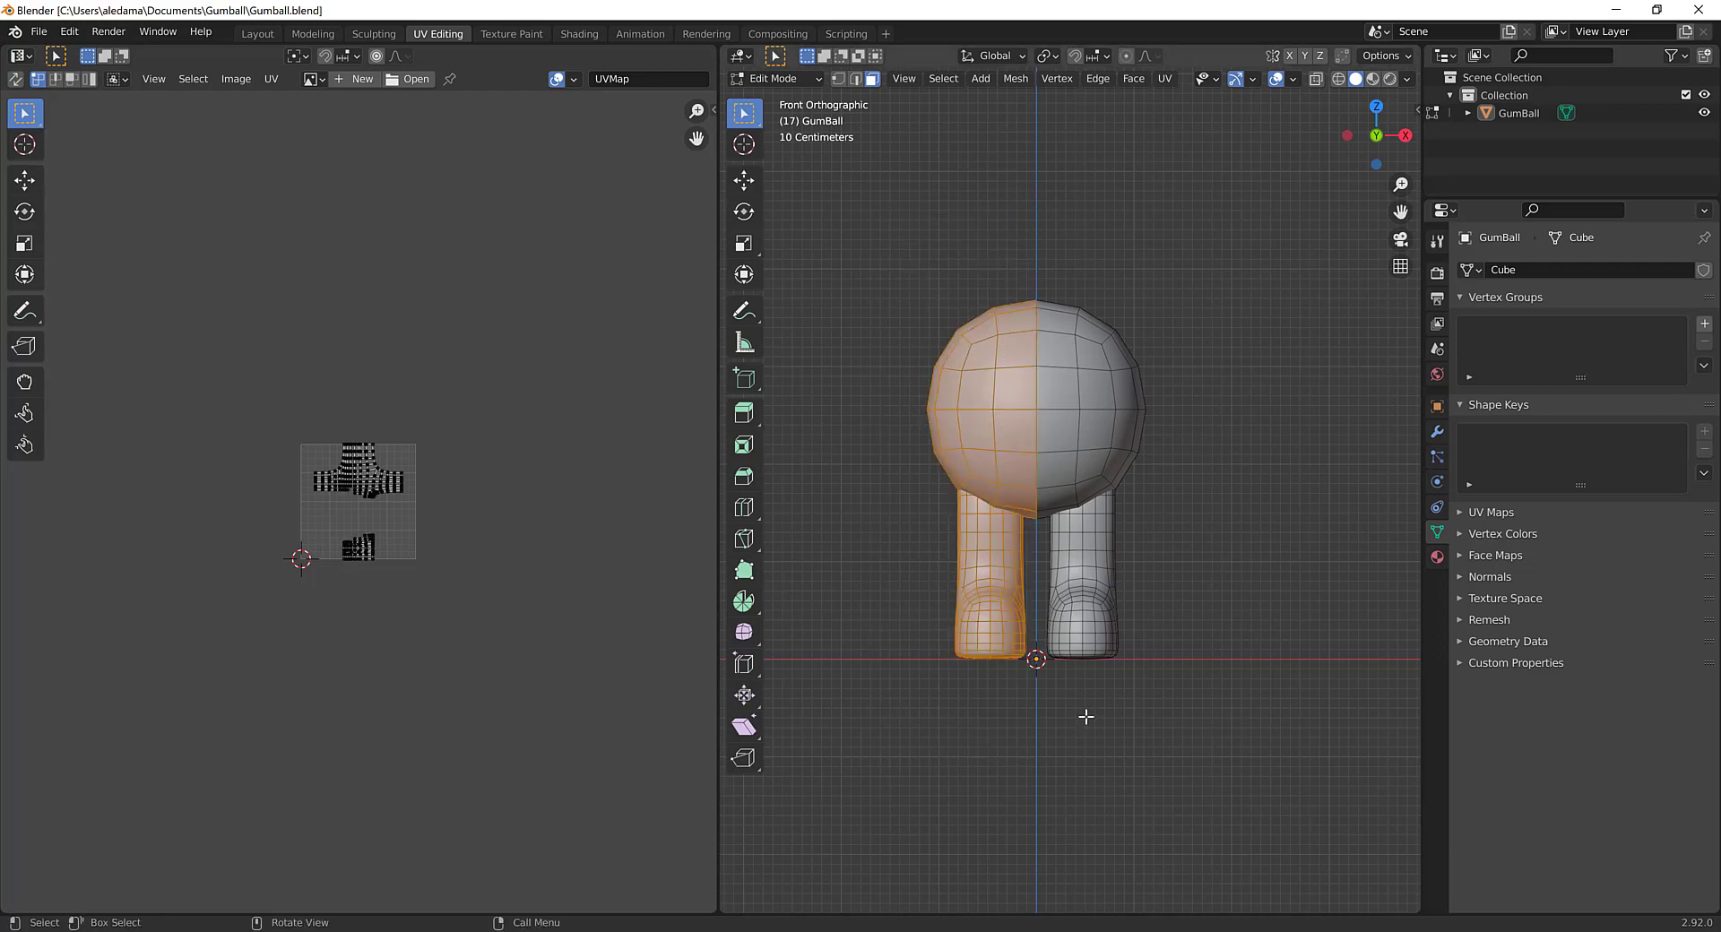
key("x")
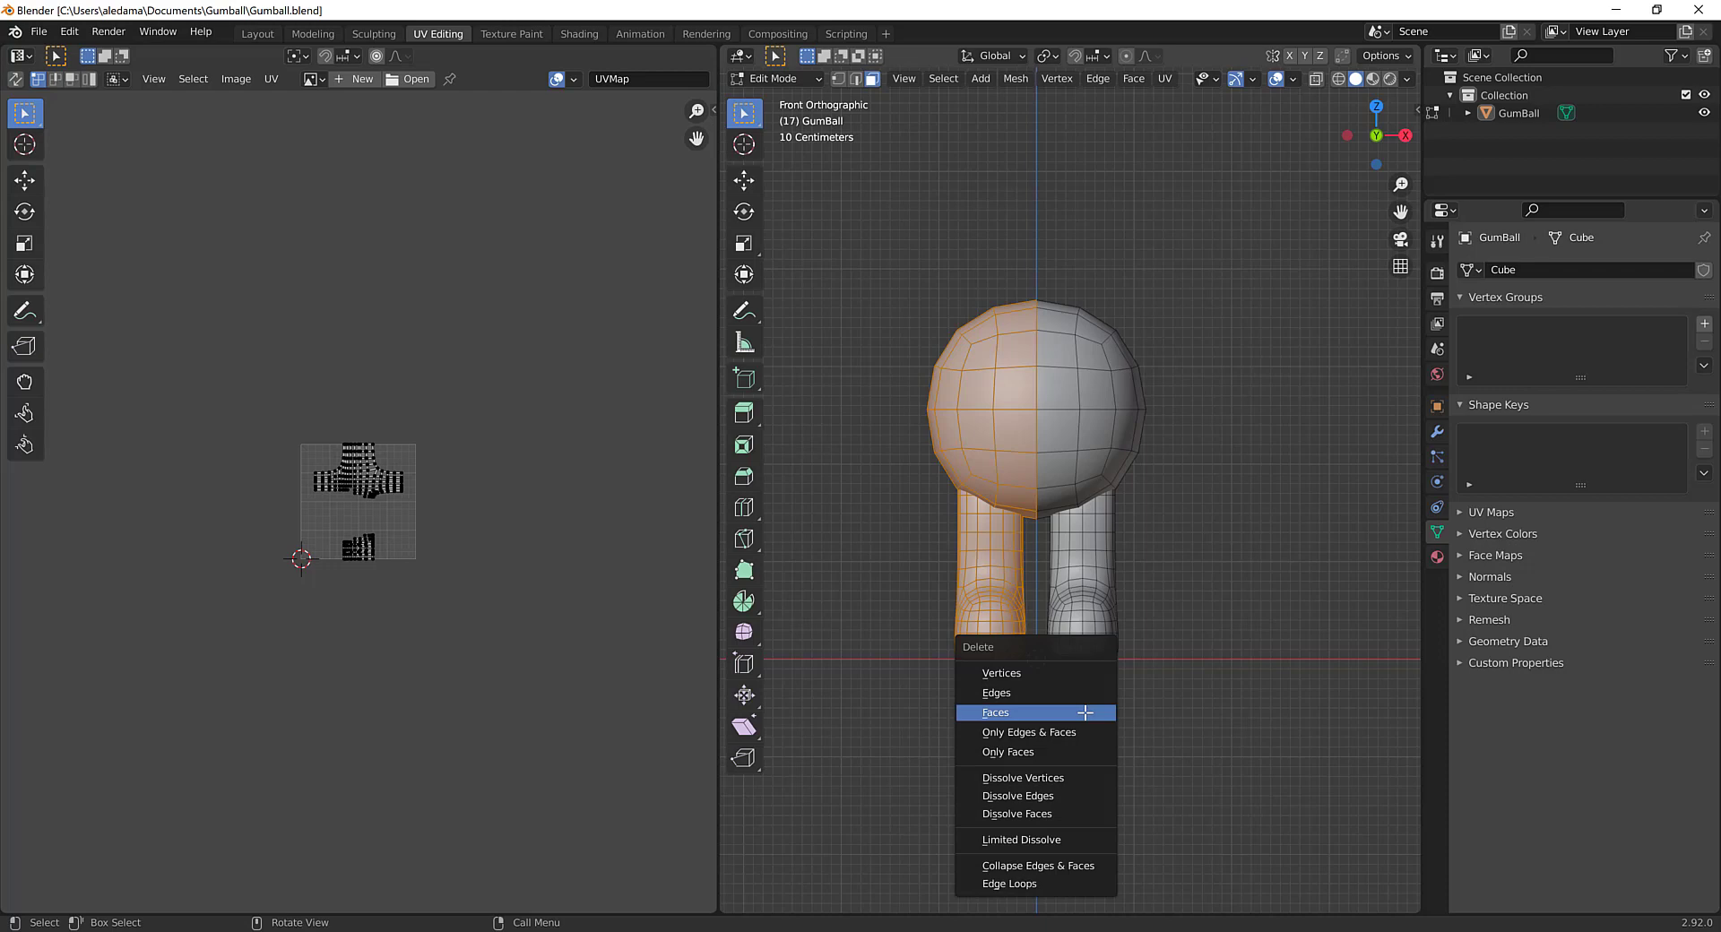
left_click(1035, 709)
middle_click_drag(1241, 388, 1198, 538)
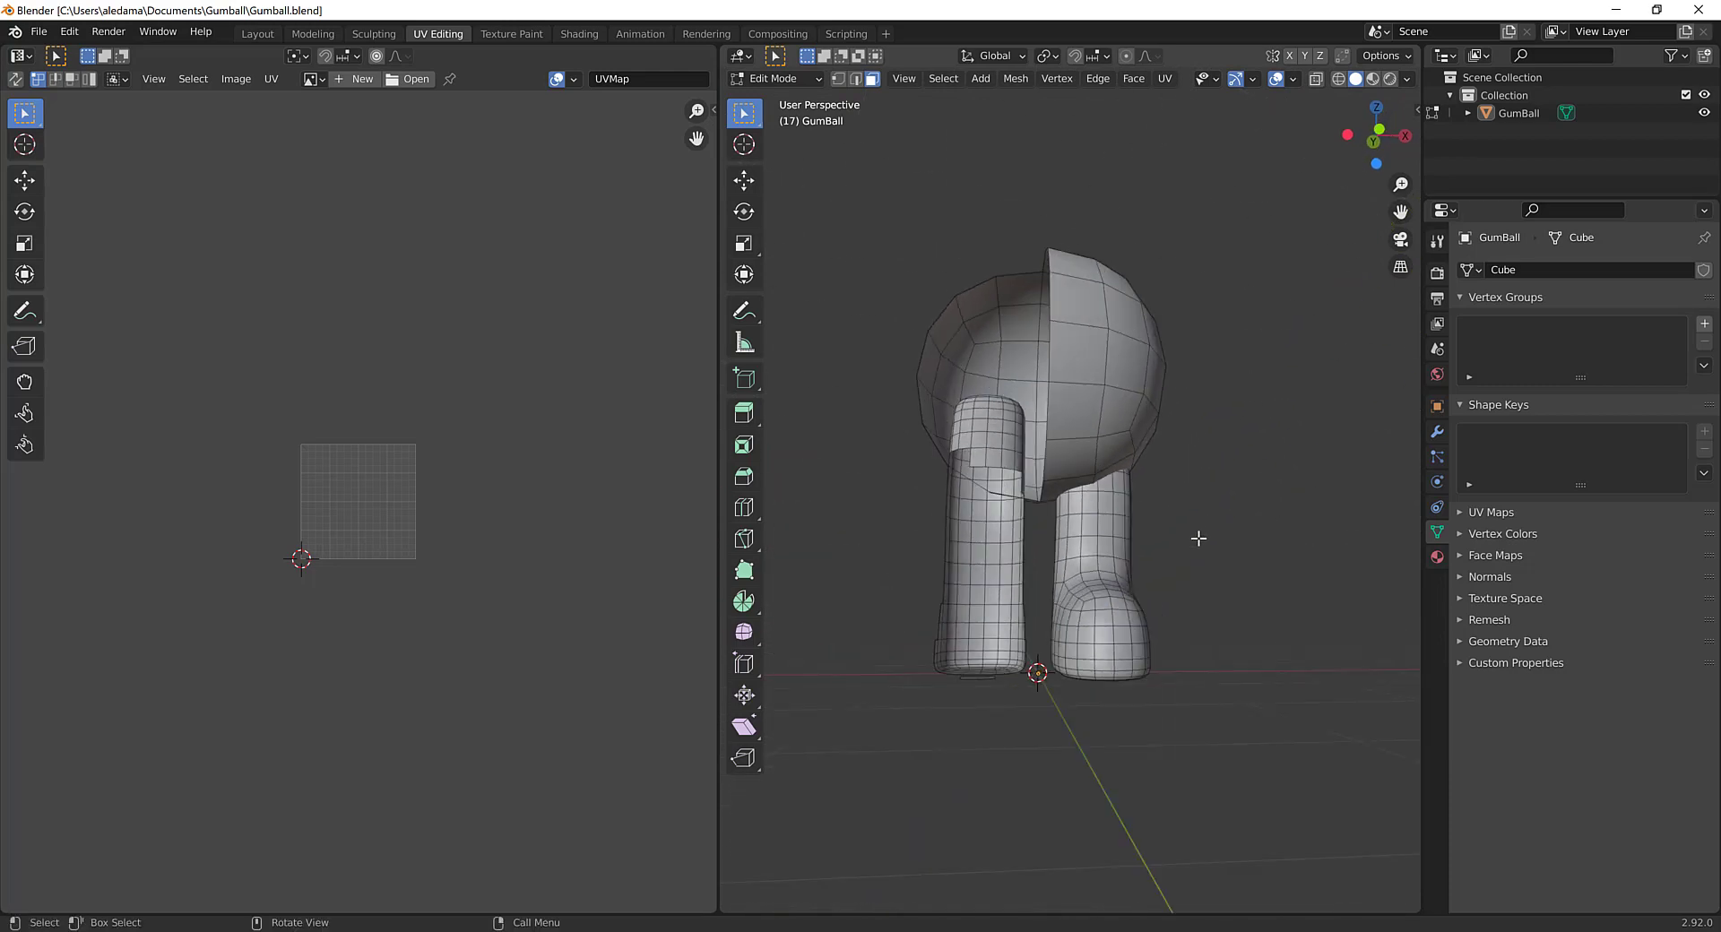
key("ctrl+z")
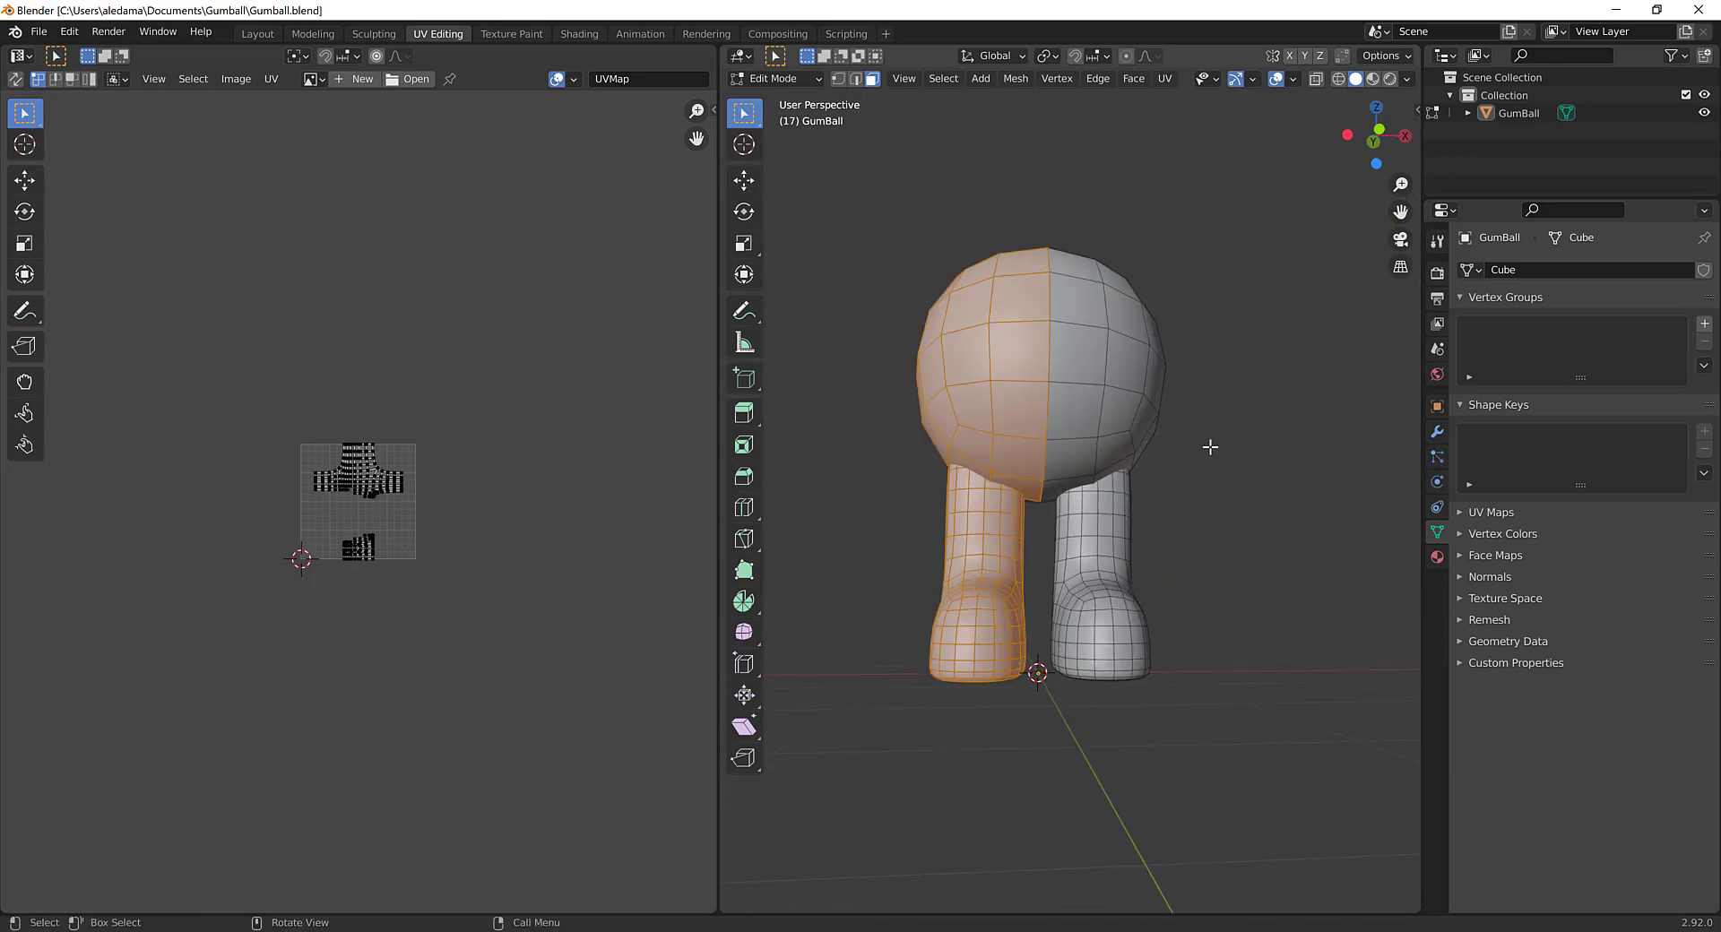
Step: Delete all faces on the negative X half of the body and its leg from the front view, using X-ray selection
key("grave")
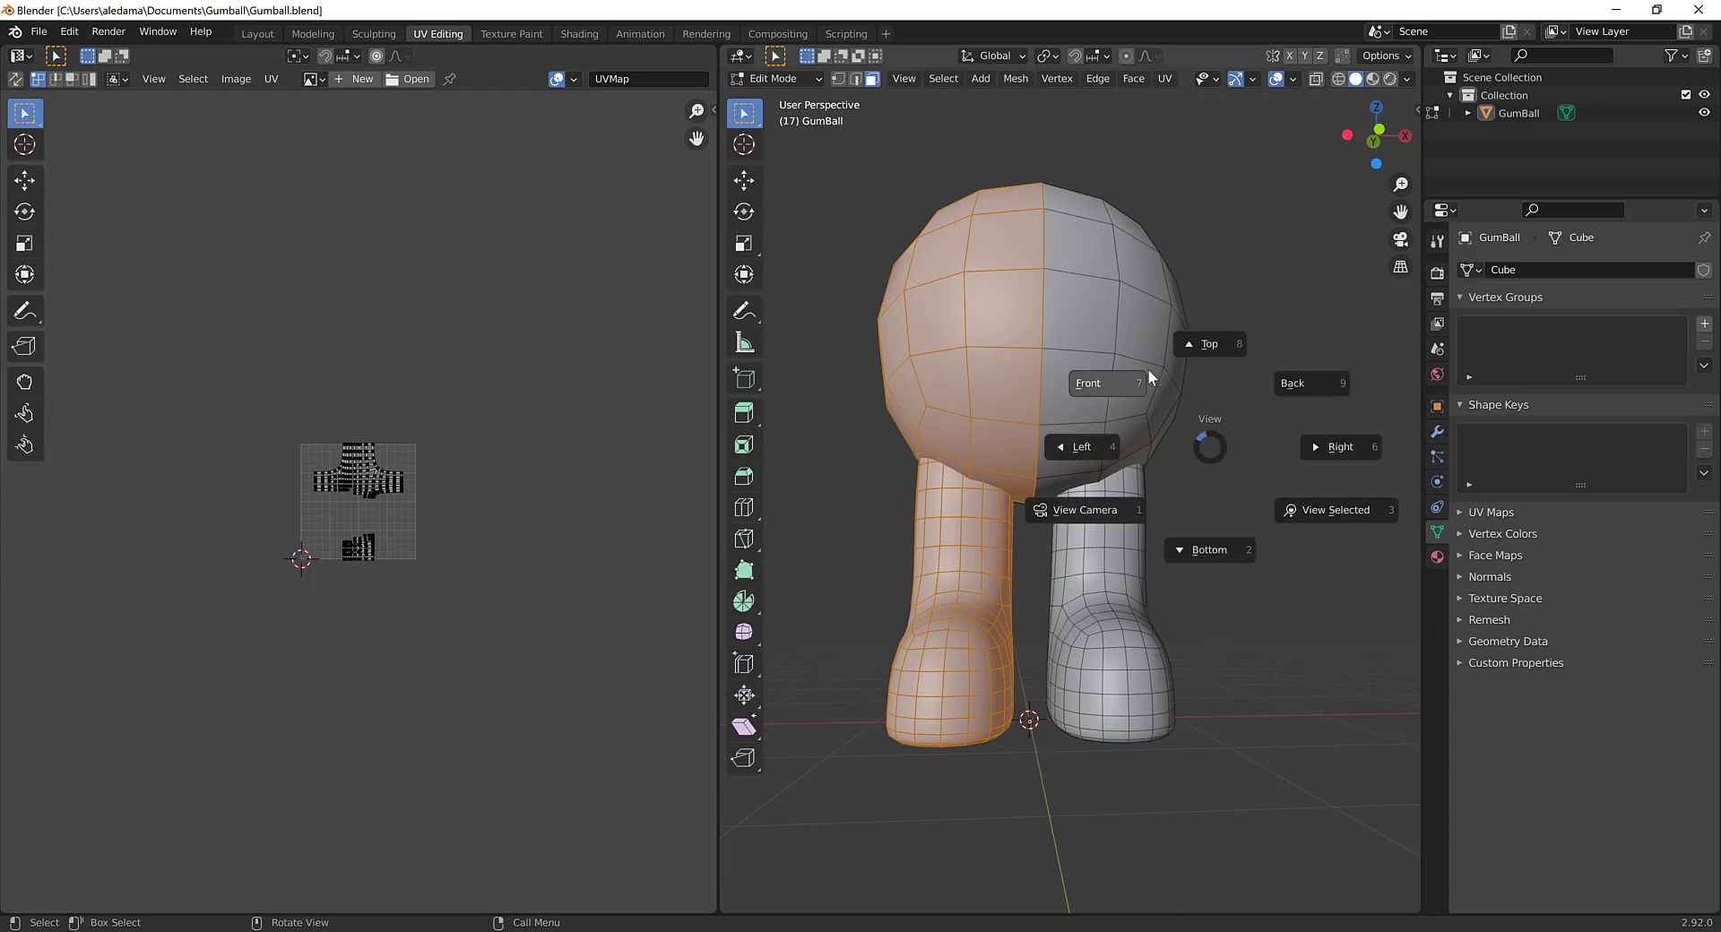
left_click(1121, 373)
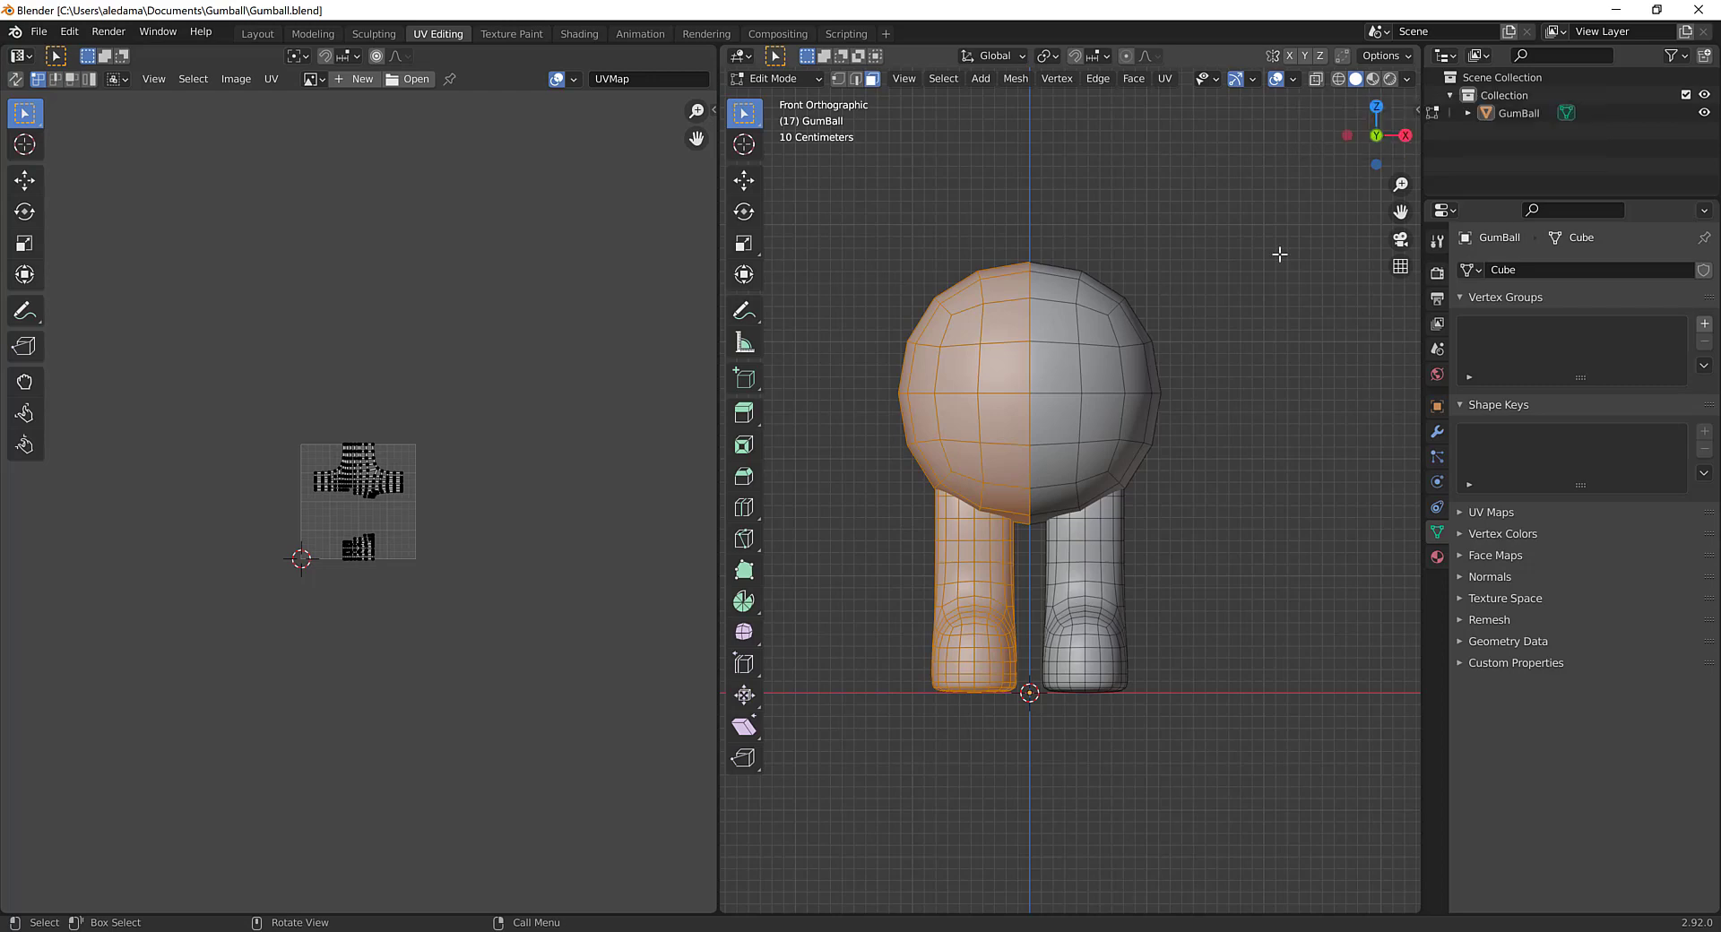
key("alt+z")
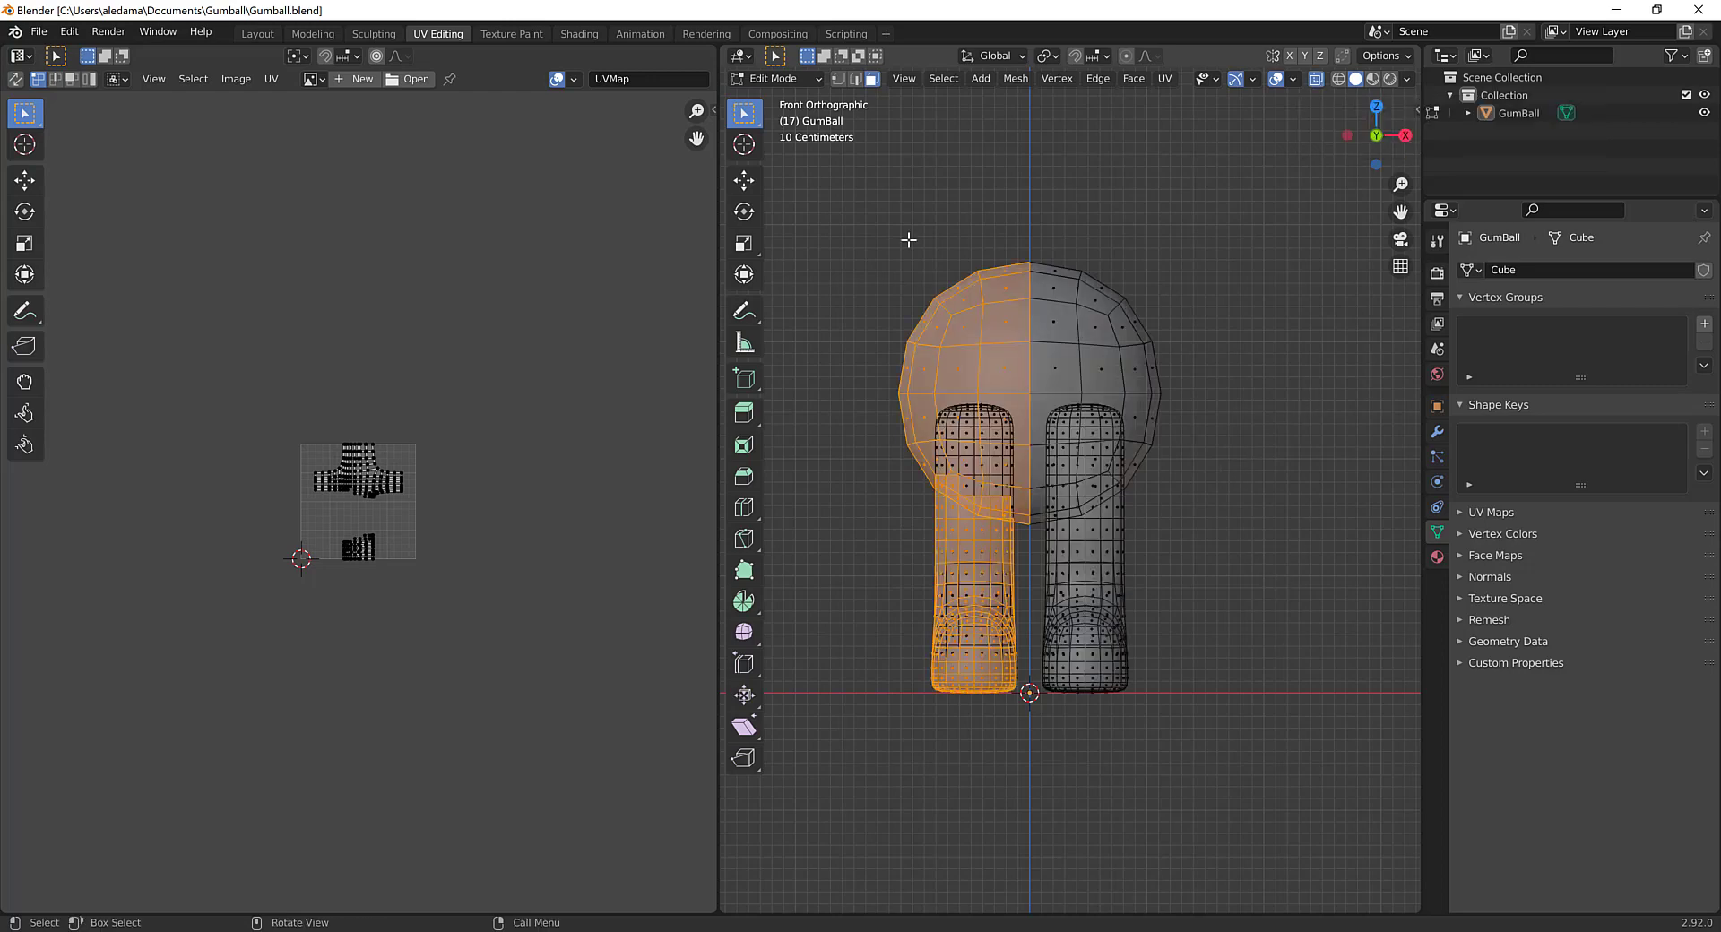
left_click_drag(835, 205, 1023, 887)
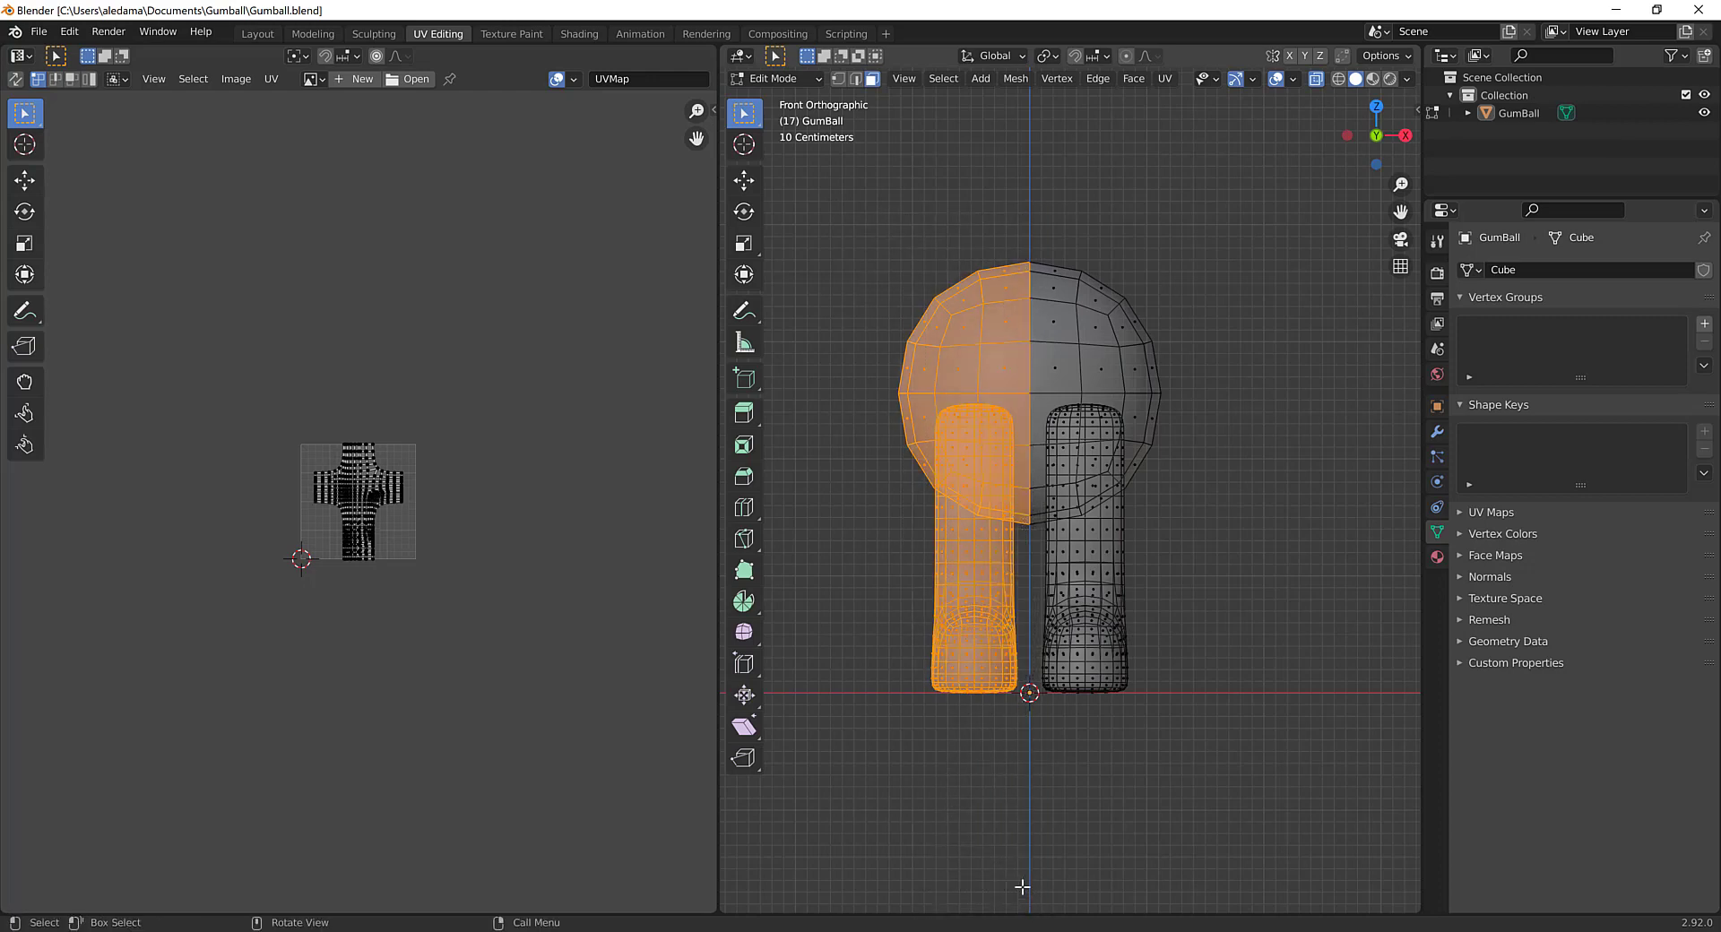
key("x")
left_click(974, 736)
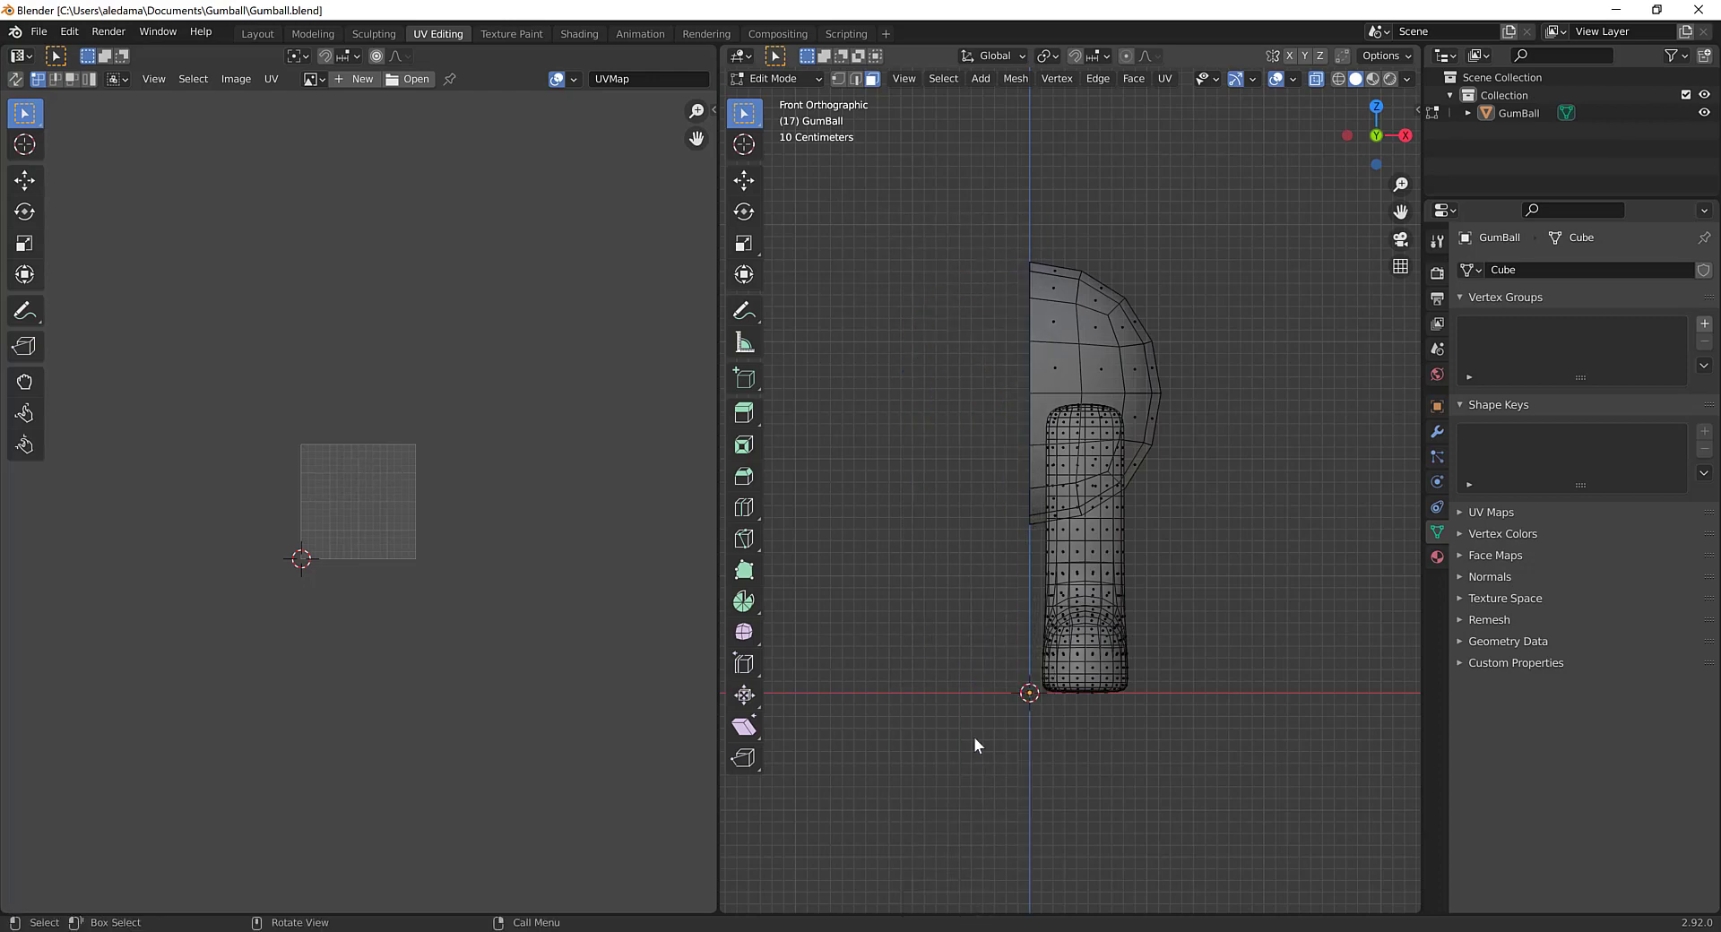
Step: Turn off X-ray display and expose the part of the remaining leg inside the hollow body
middle_click_drag(990, 534, 1129, 398)
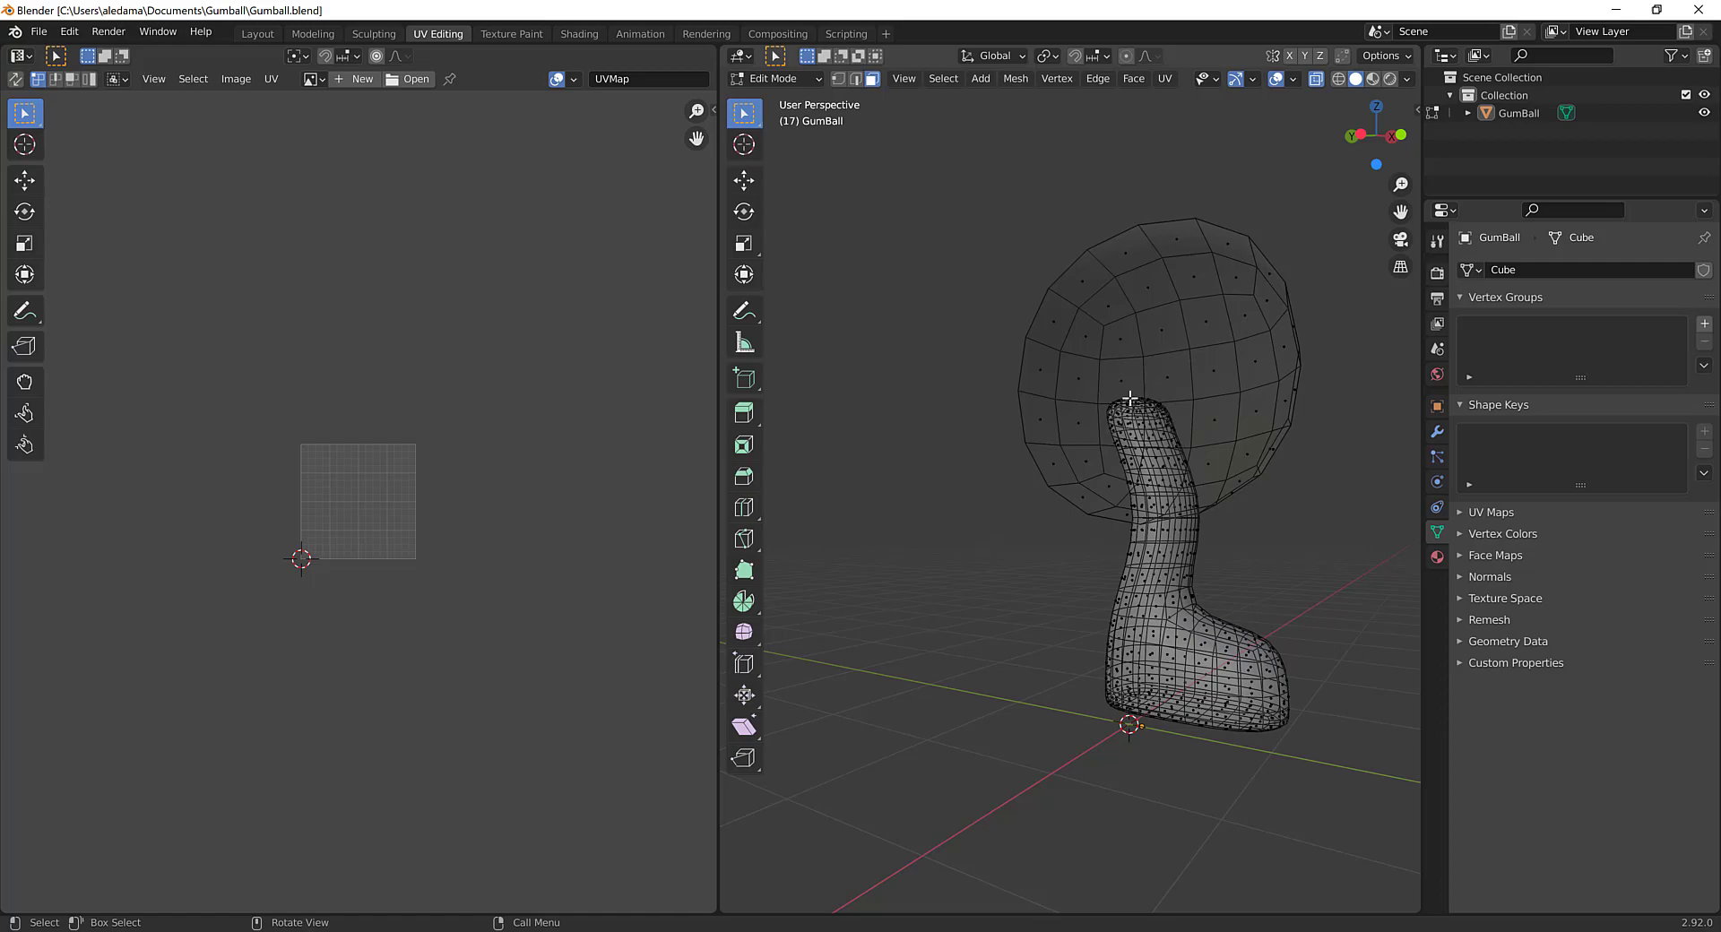
left_click(1161, 435)
middle_click_drag(1241, 491, 1002, 540)
key("alt+z")
middle_click_drag(969, 484, 1187, 493)
Step: Delete the horizontal face loop around the middle of the leg section hidden inside the body
left_click(1181, 468)
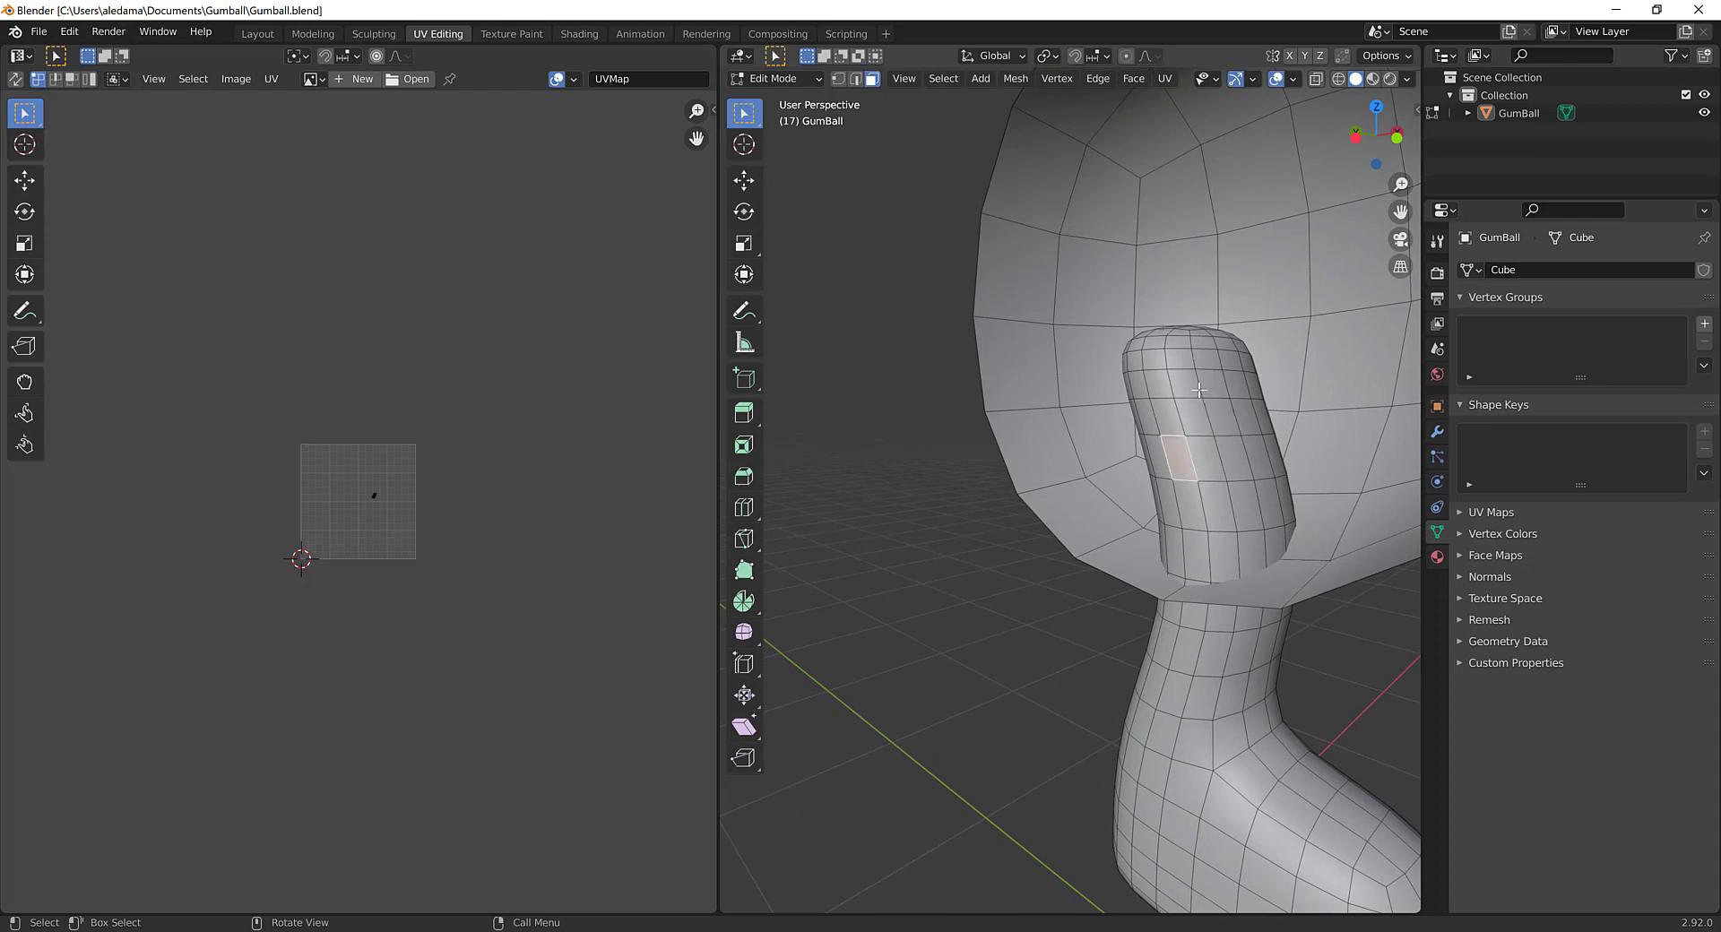
middle_click_drag(1199, 390, 1209, 465)
left_click(1210, 465, "alt")
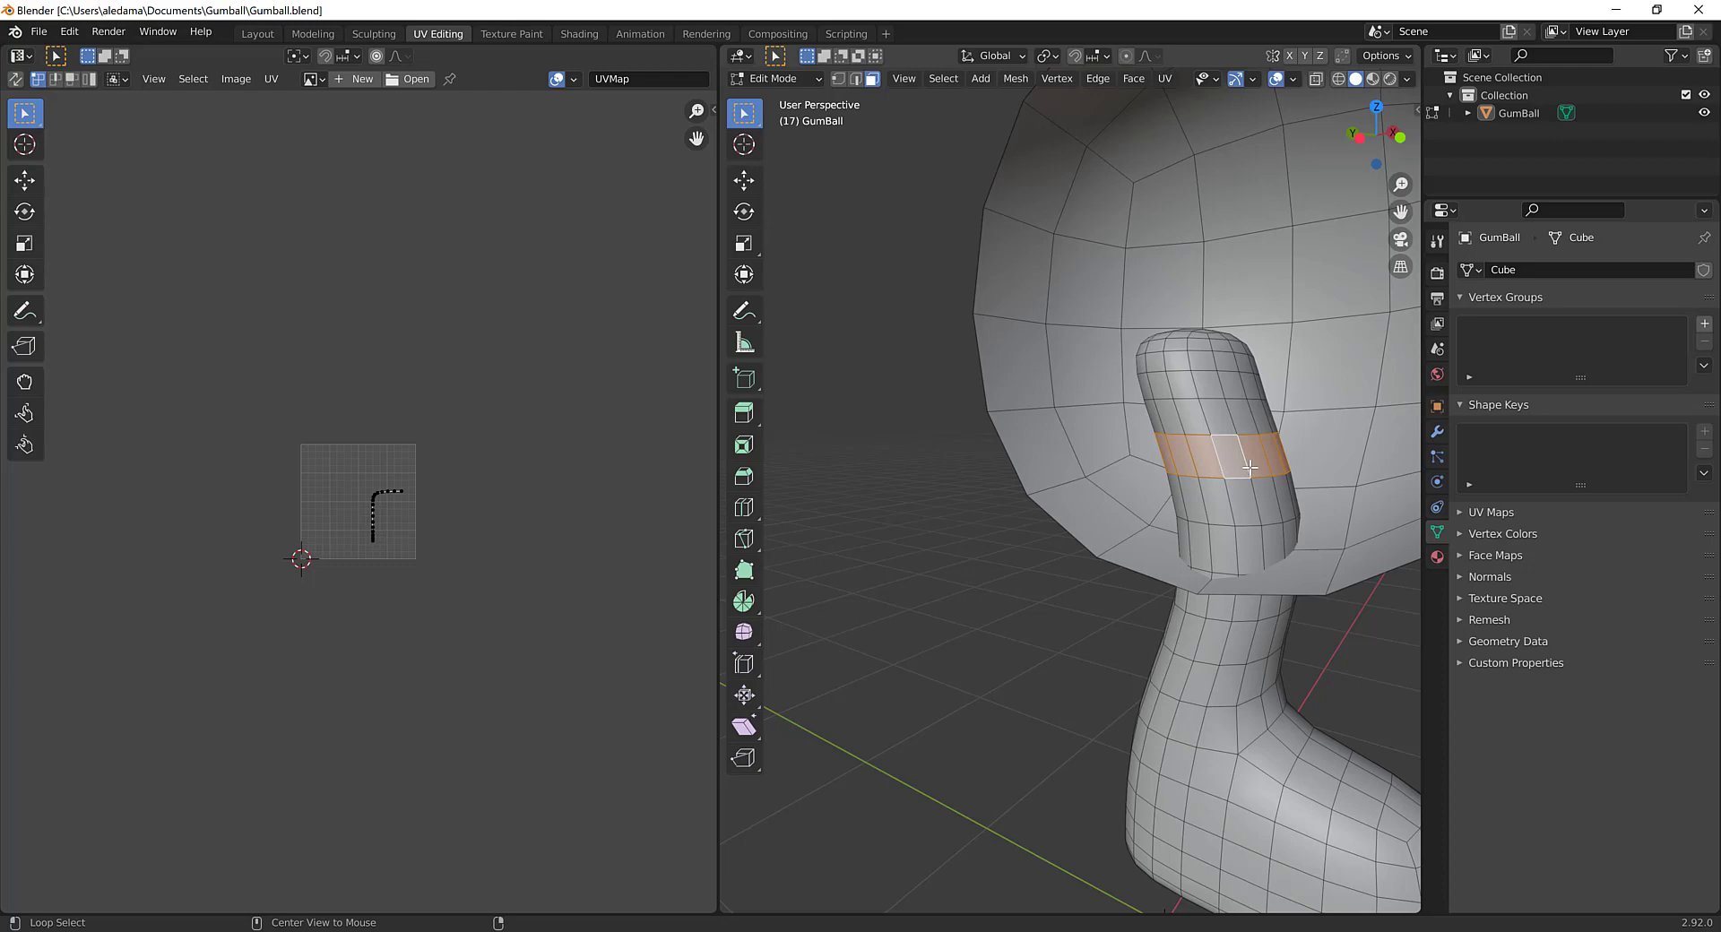
middle_click_drag(1274, 463, 1010, 622)
left_click(1010, 622)
left_click(1191, 461)
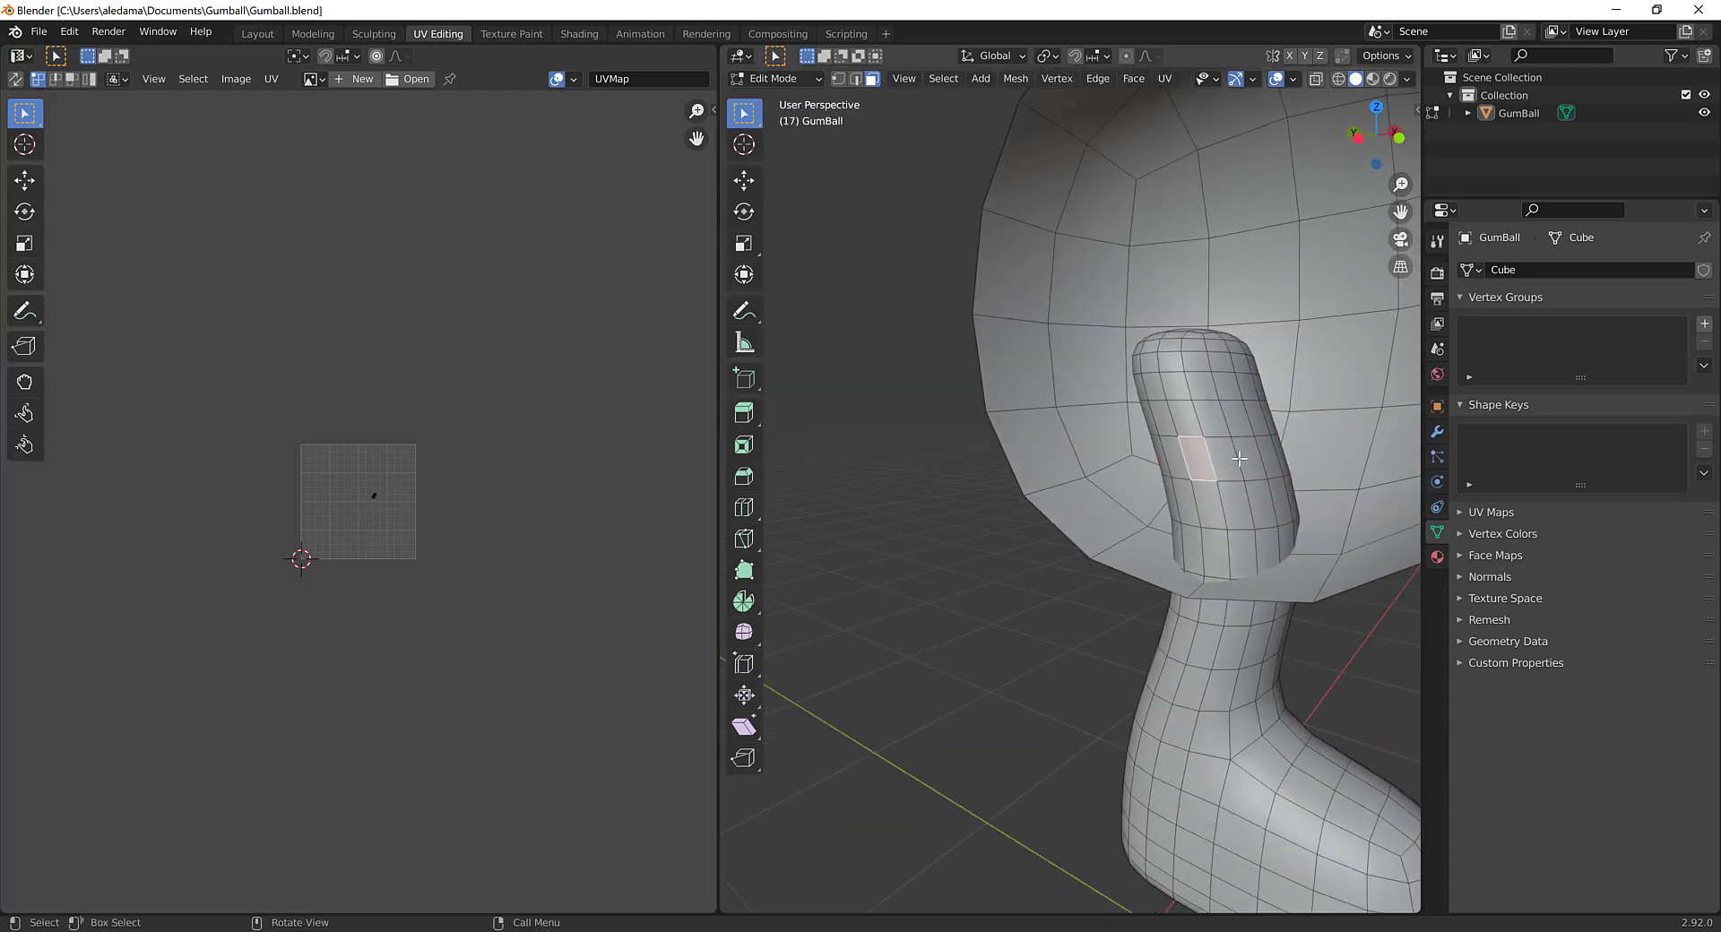
left_click(1235, 460, "alt")
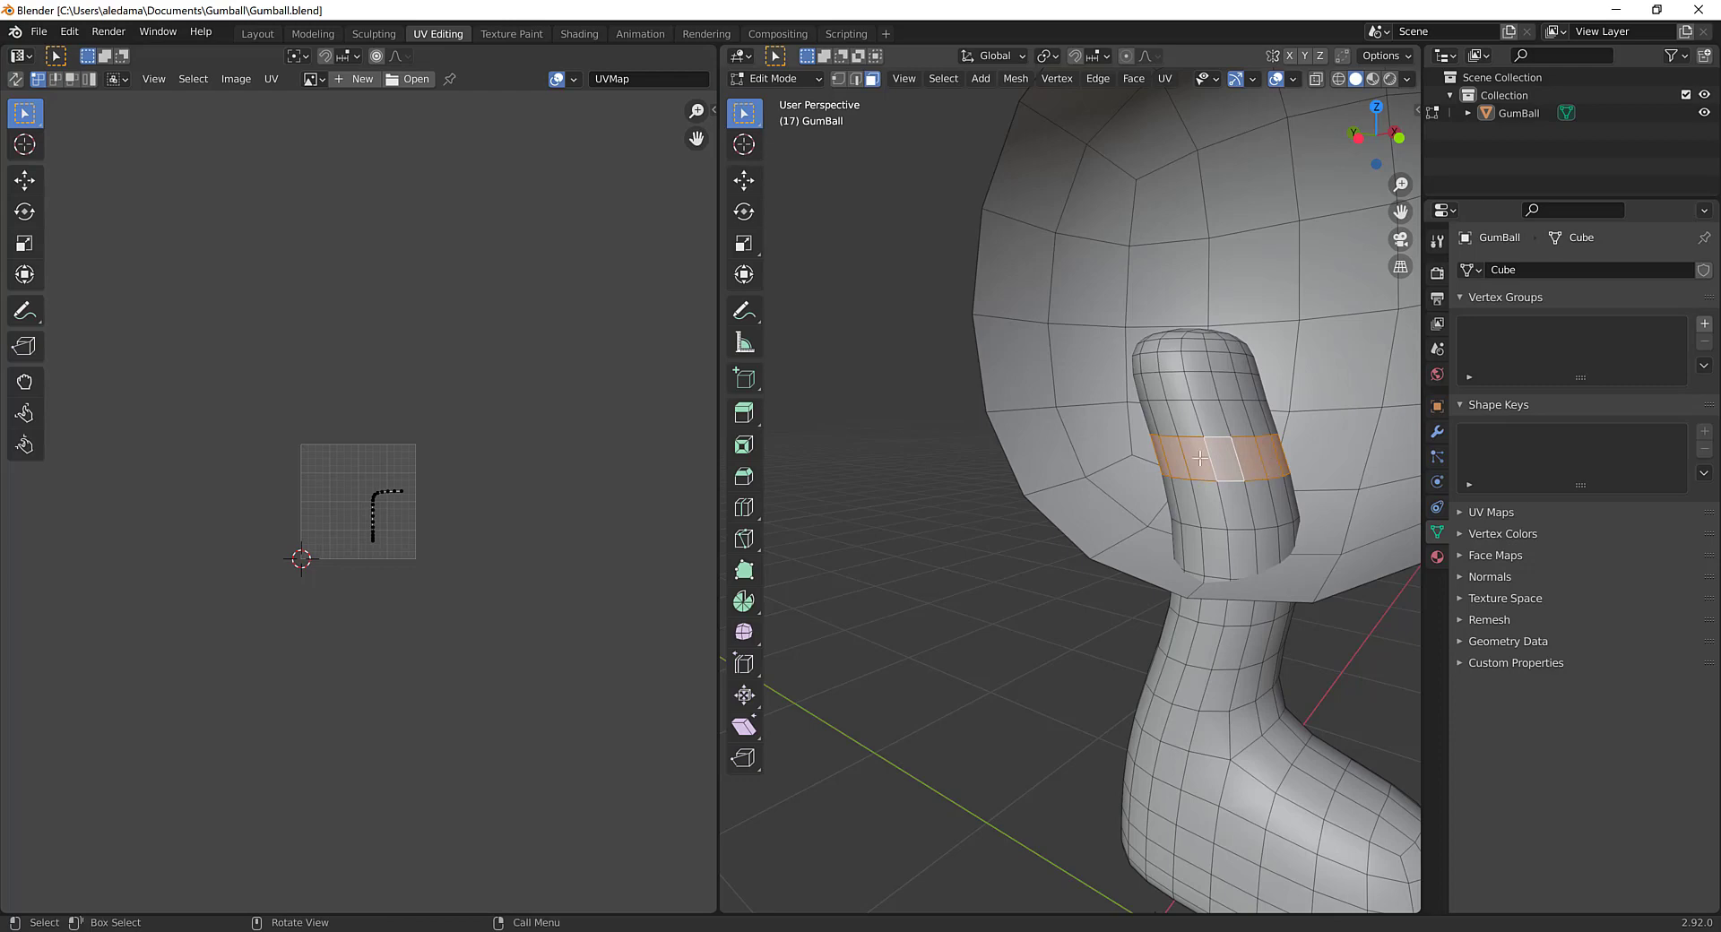
key("x")
left_click(1197, 458)
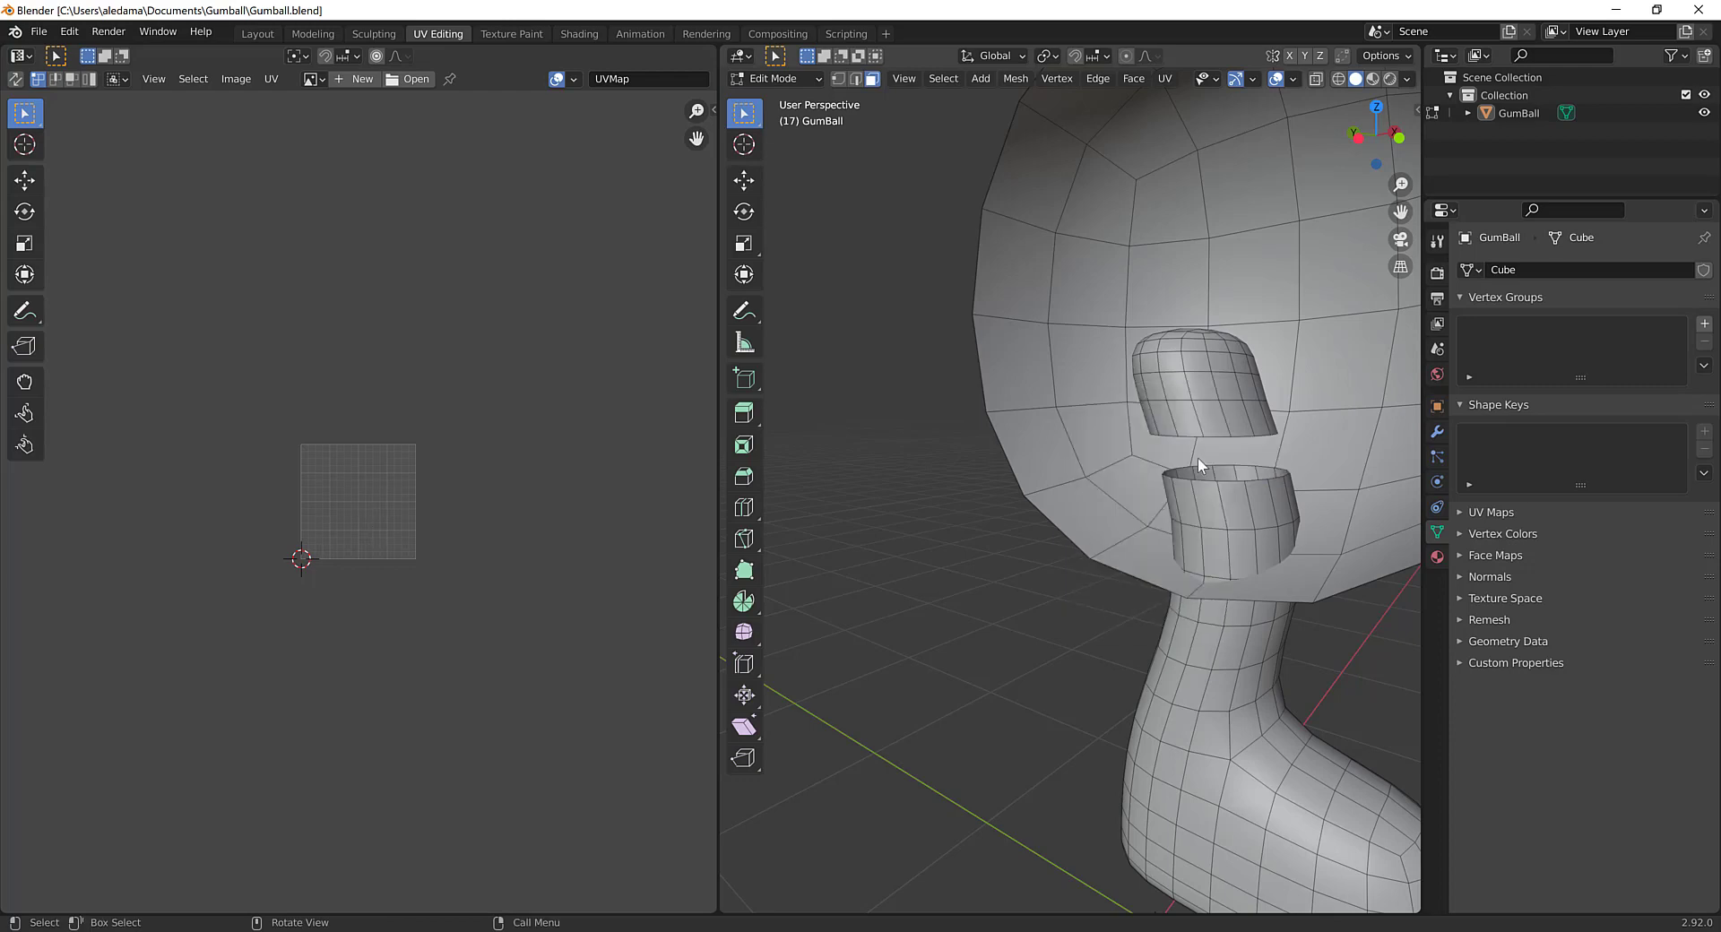
Step: Delete all linked faces of the detached upper leg cap inside the body
middle_click_drag(1199, 460, 1267, 399)
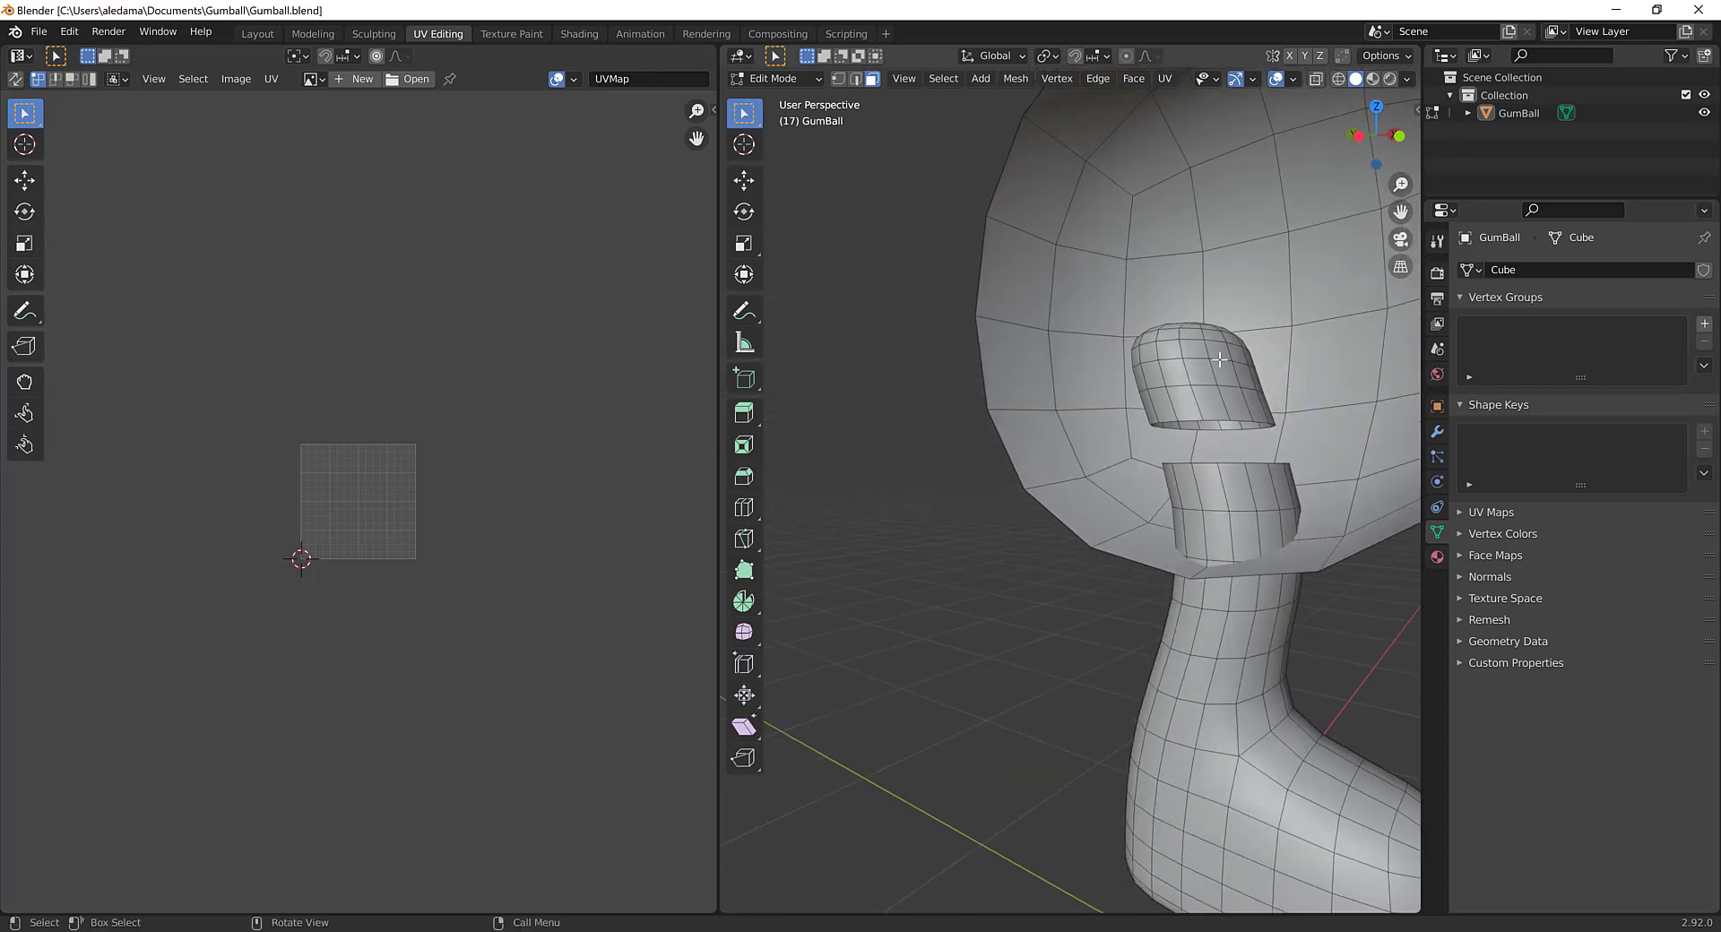
key("l")
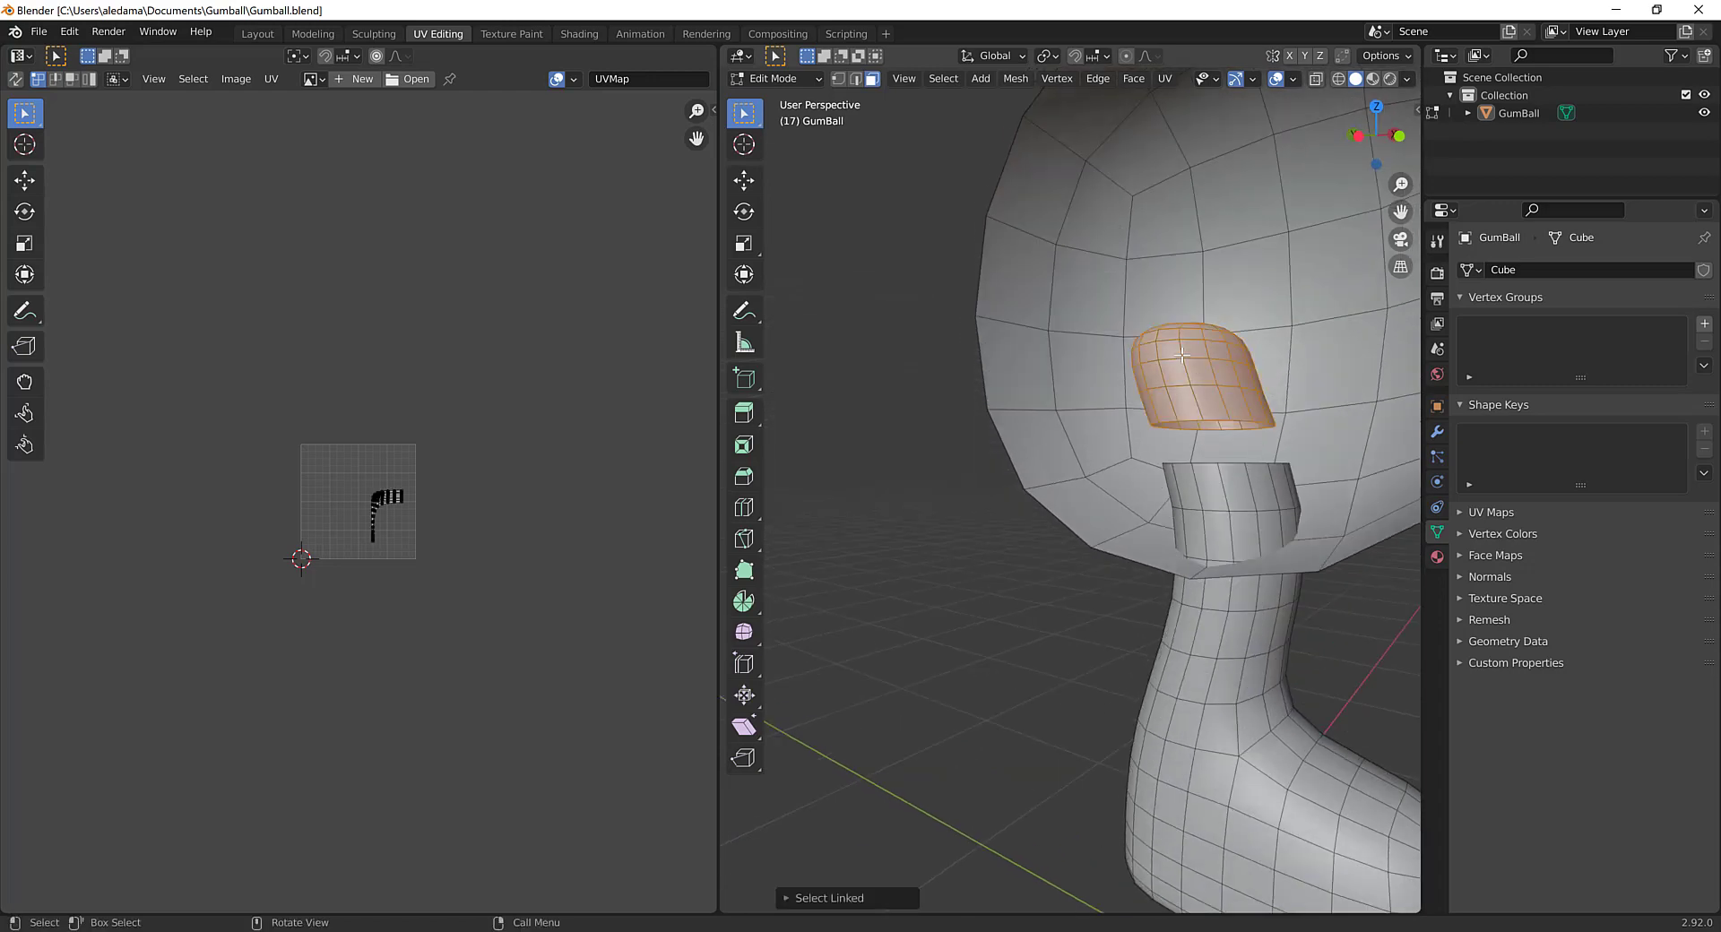
middle_click_drag(1210, 497, 1215, 459)
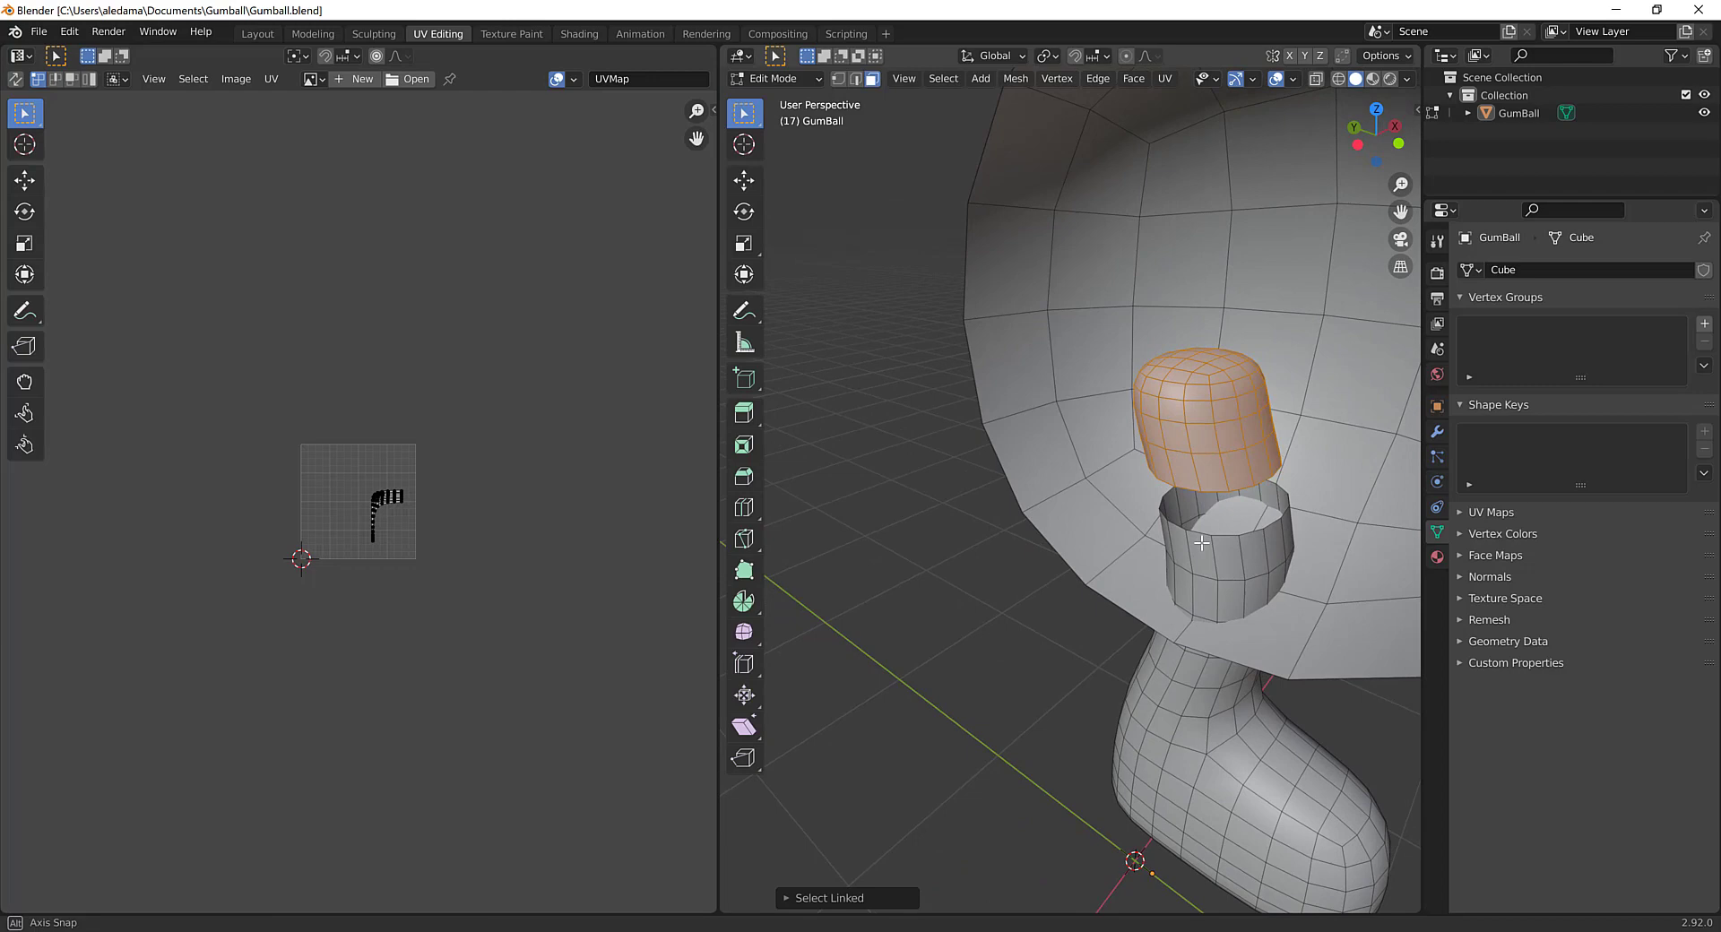
key("x")
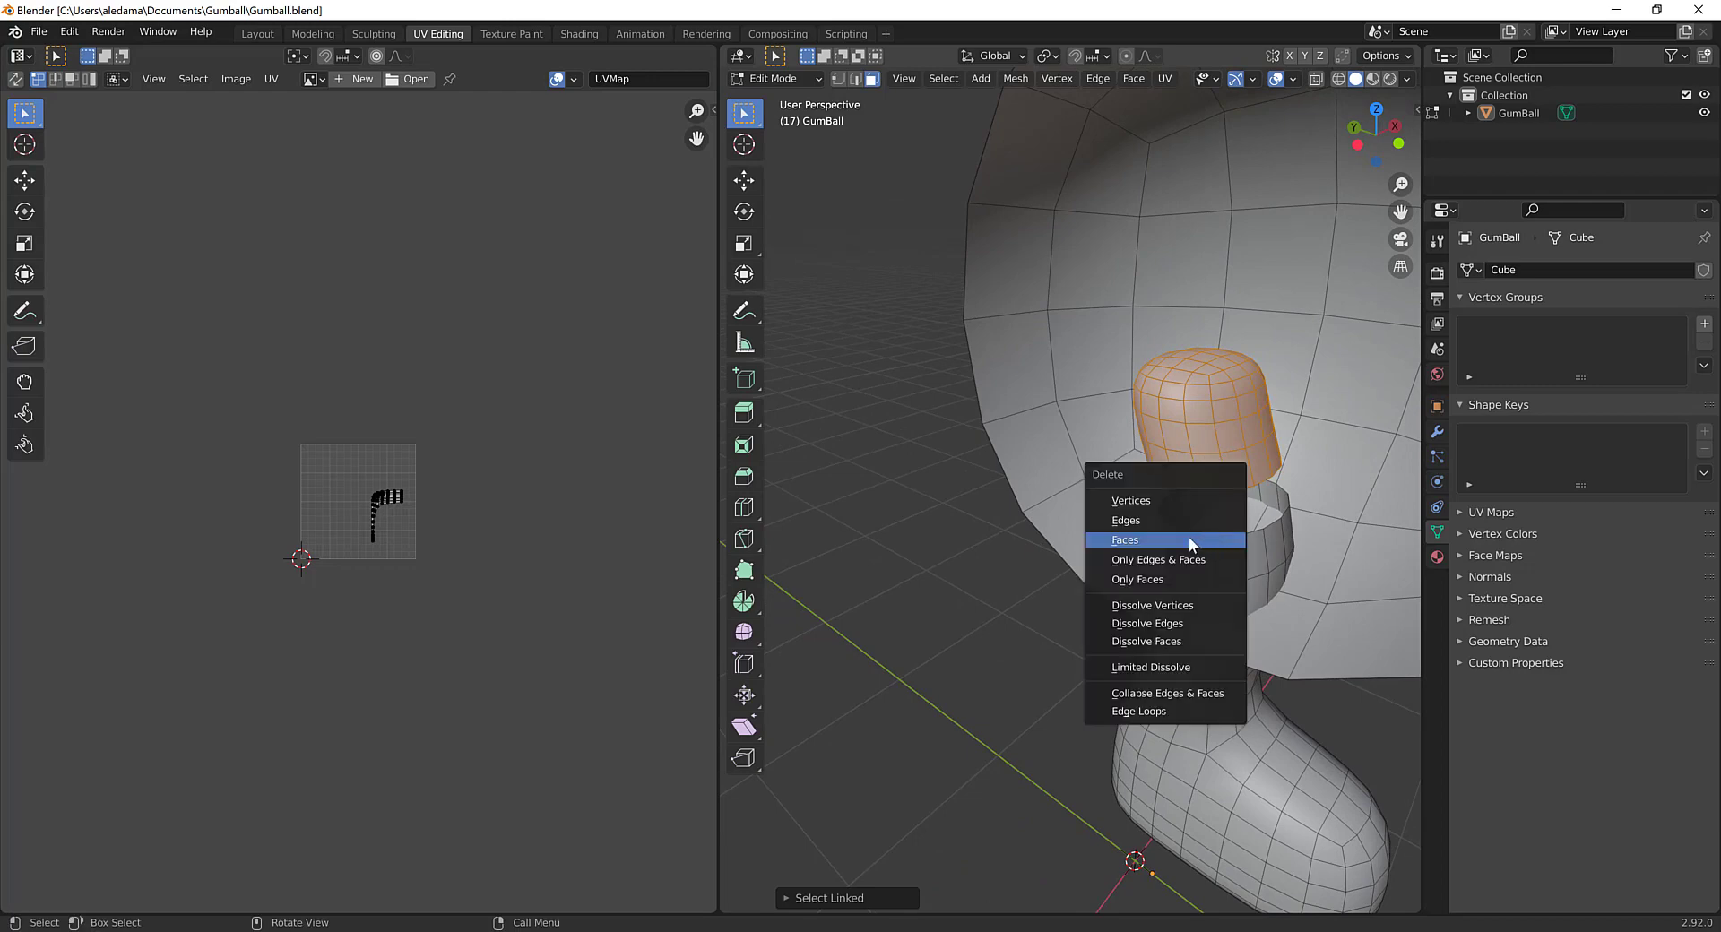
left_click(1158, 540)
scroll(1171, 581, "down", 5)
mouse_move(1170, 582)
middle_mouse_down()
mouse_move(1183, 603)
mouse_move(1186, 481)
mouse_move(986, 552)
mouse_move(1140, 592)
middle_mouse_up()
scroll(1000, 533, "up", 4)
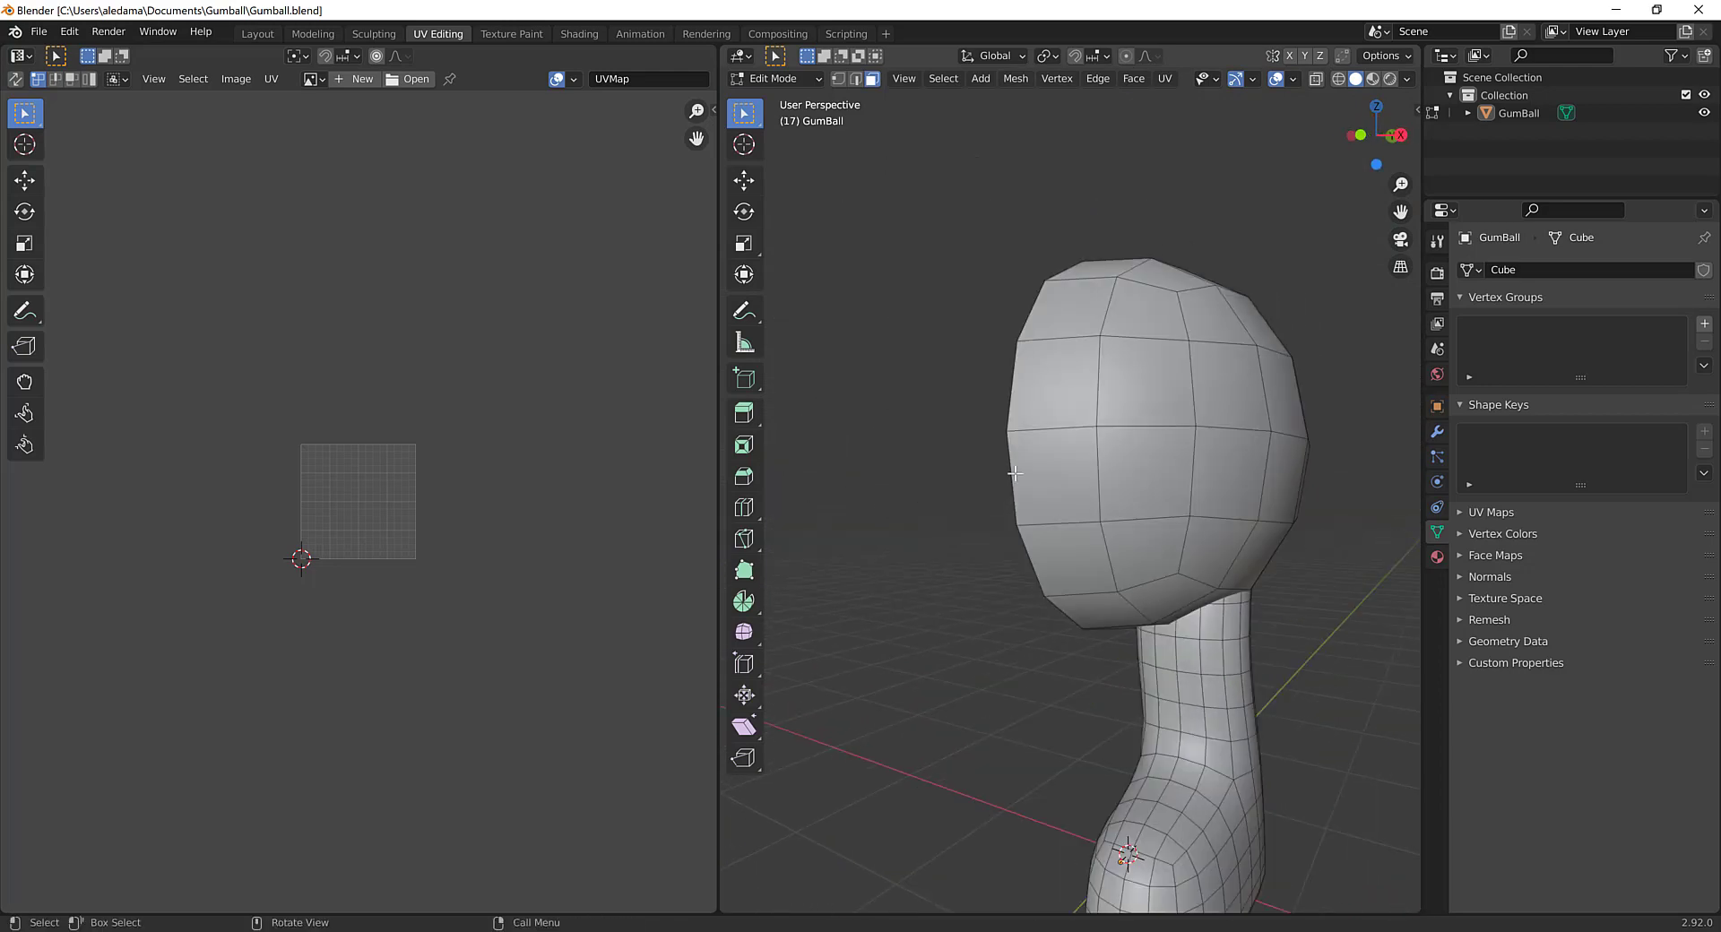
scroll(1022, 502, "down", 3)
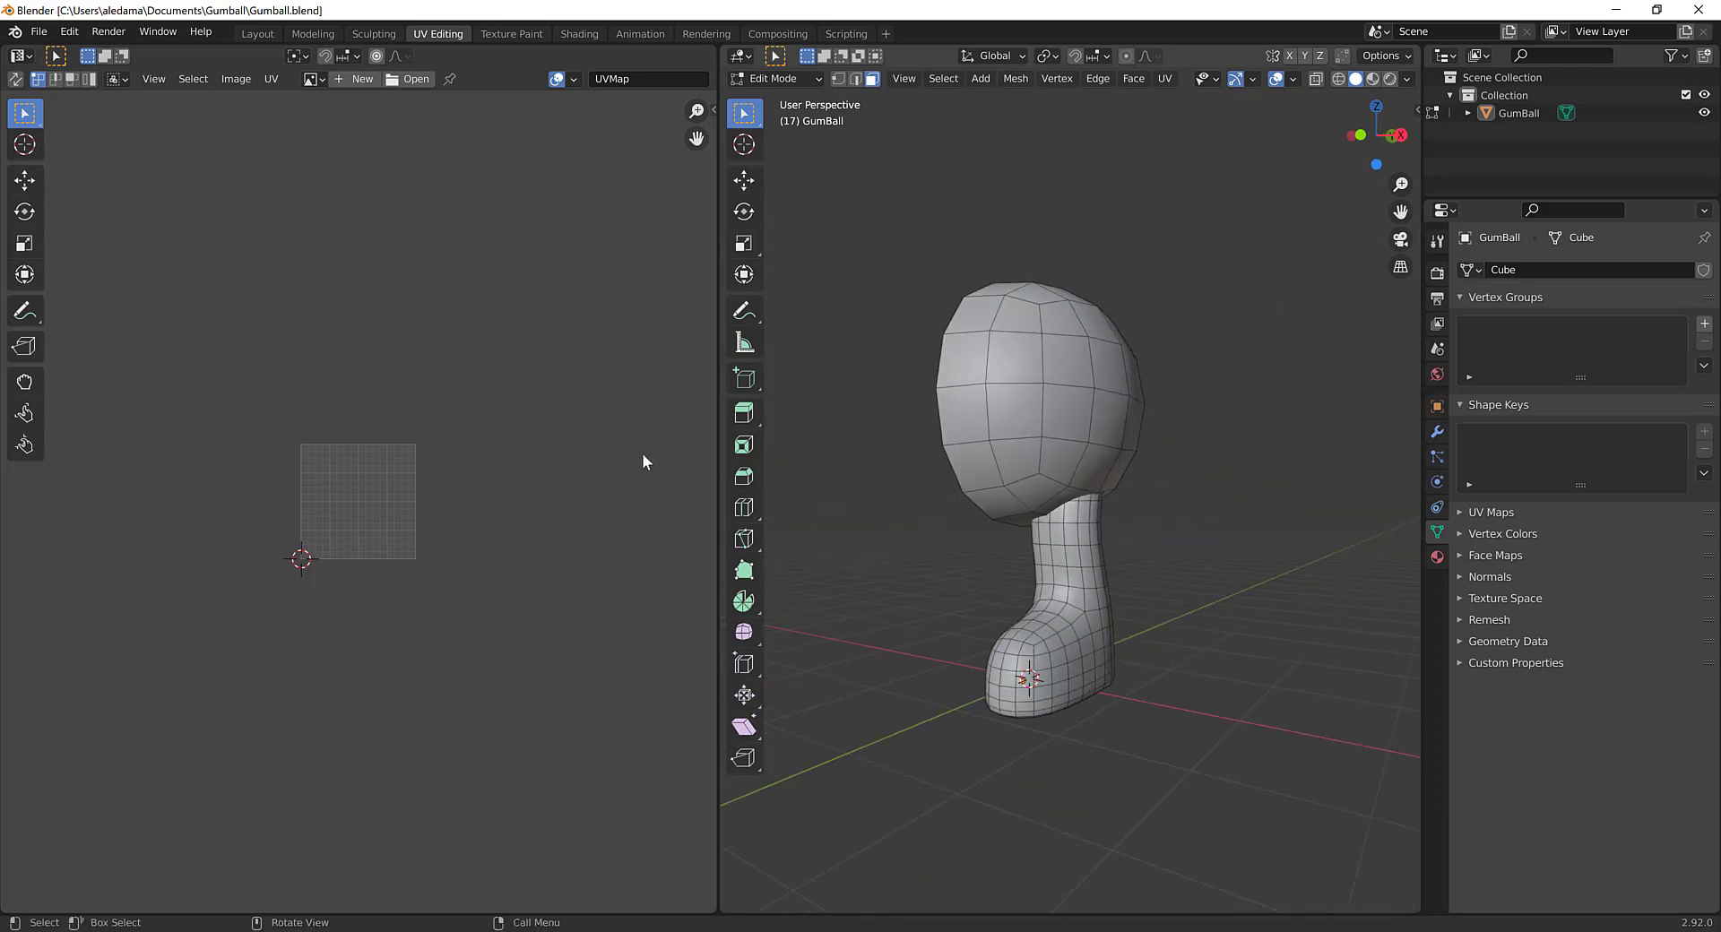
Step: Select most of the half body's visible faces and enable UV sync selection in the UV editor
left_click(1031, 410)
left_click_drag(866, 233, 1246, 493)
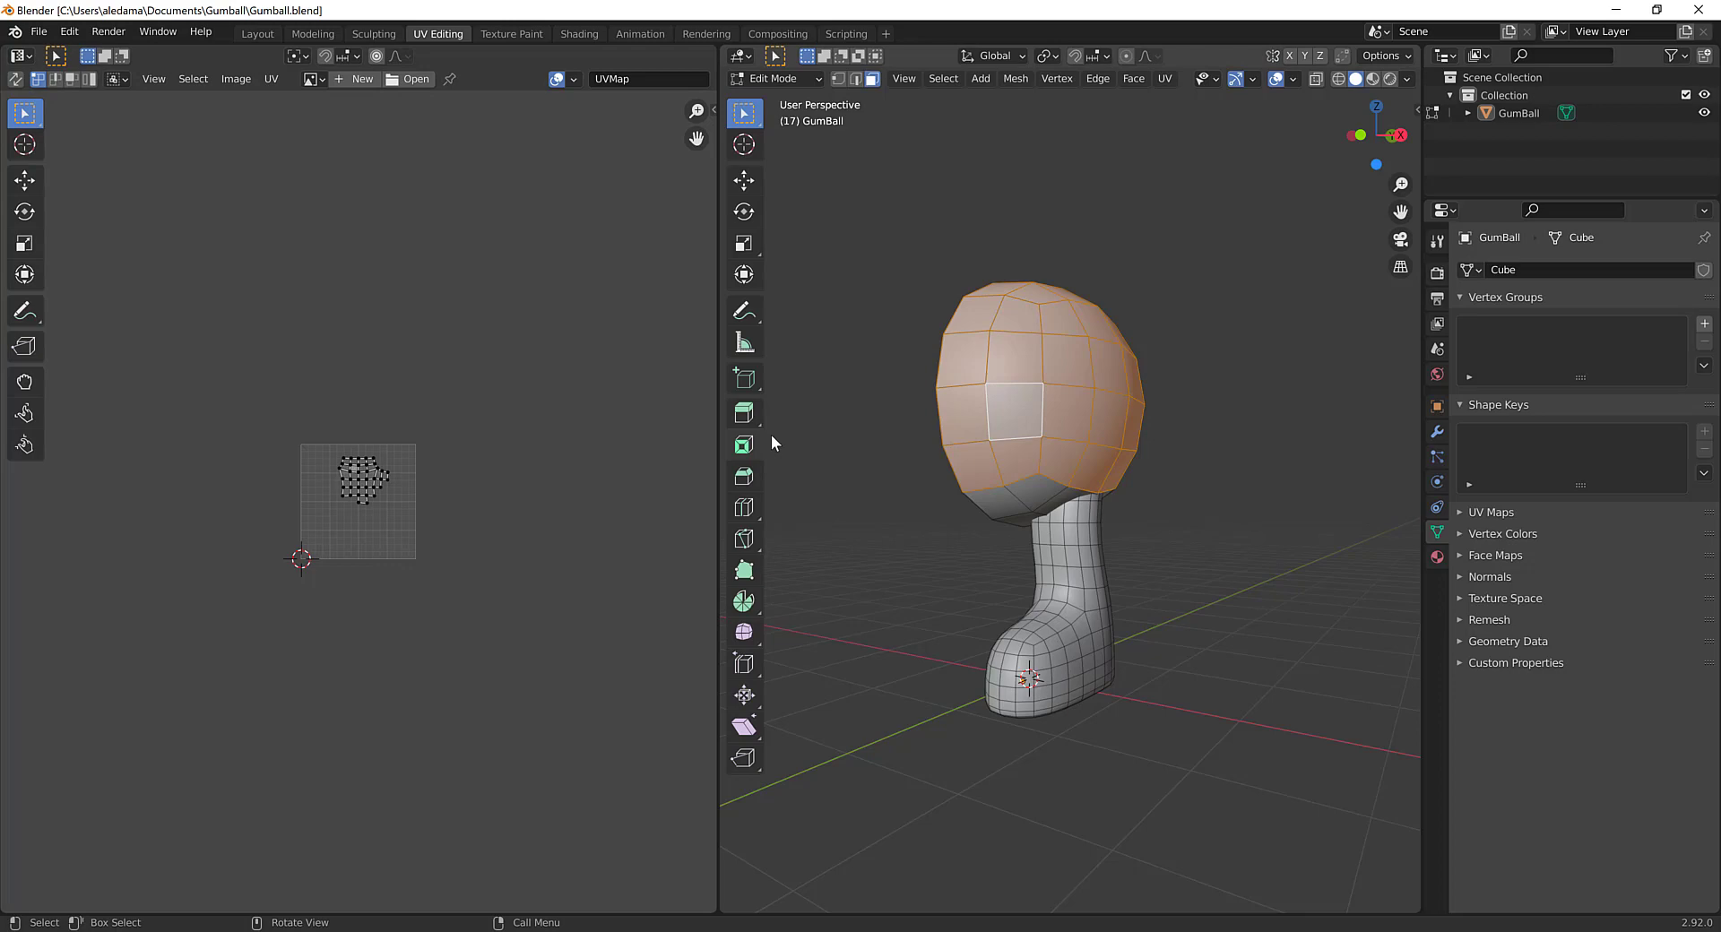
left_click(15, 79)
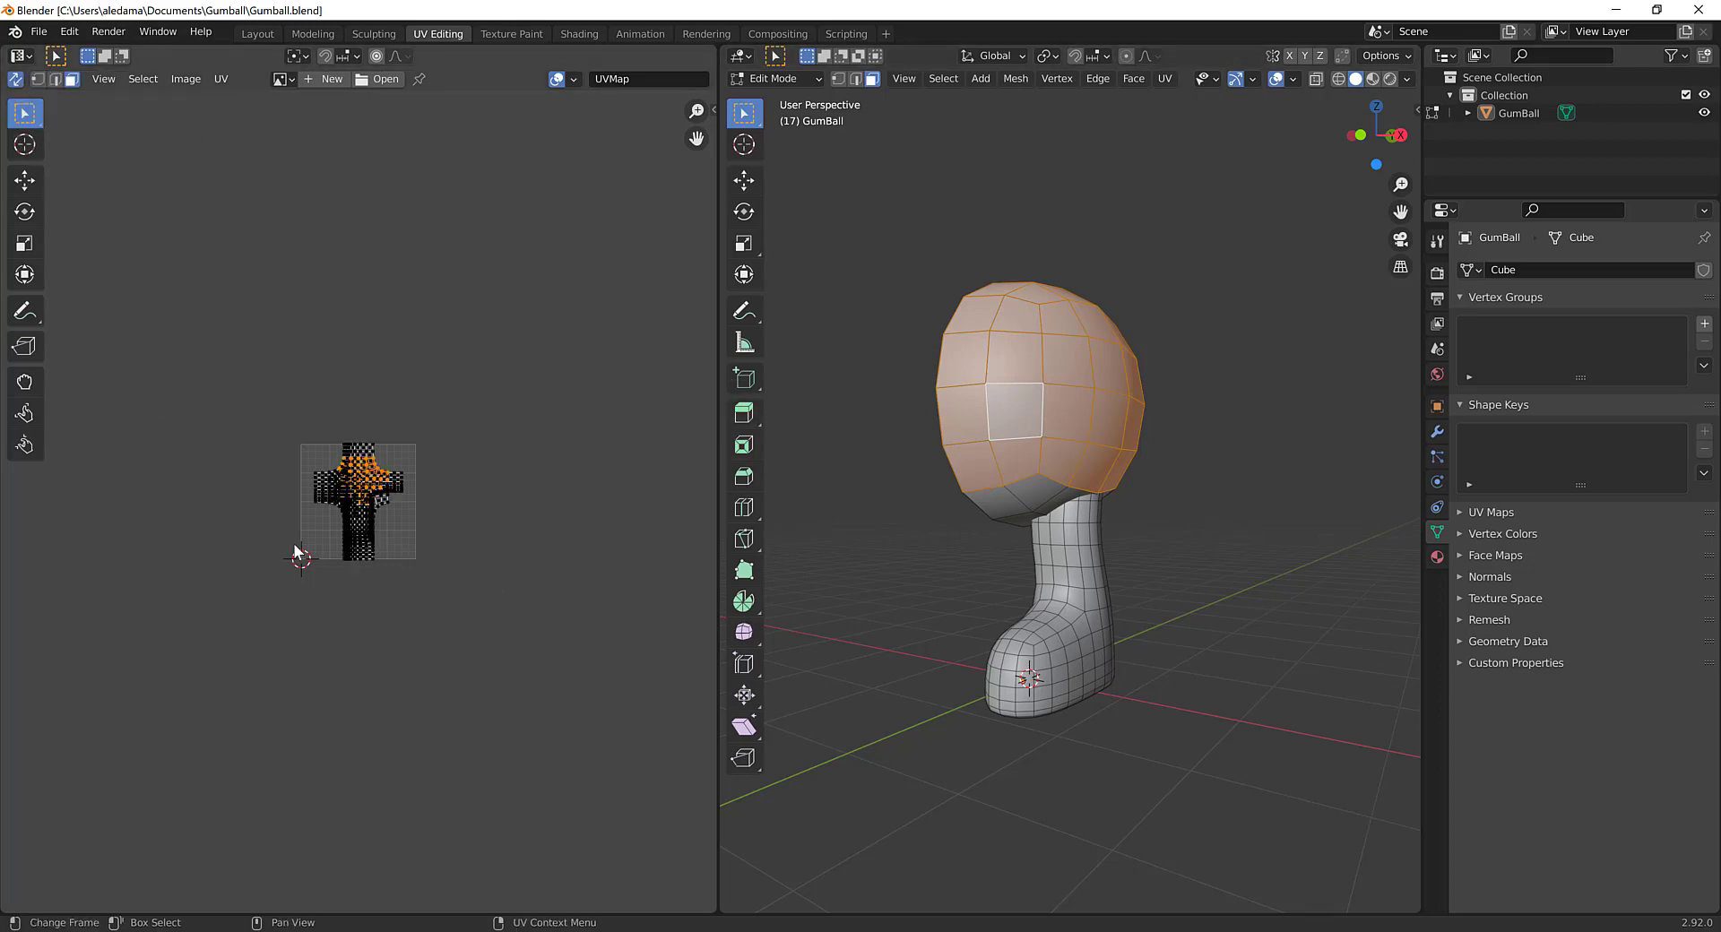
scroll(520, 454, "up", 6)
left_click_drag(839, 250, 1273, 910)
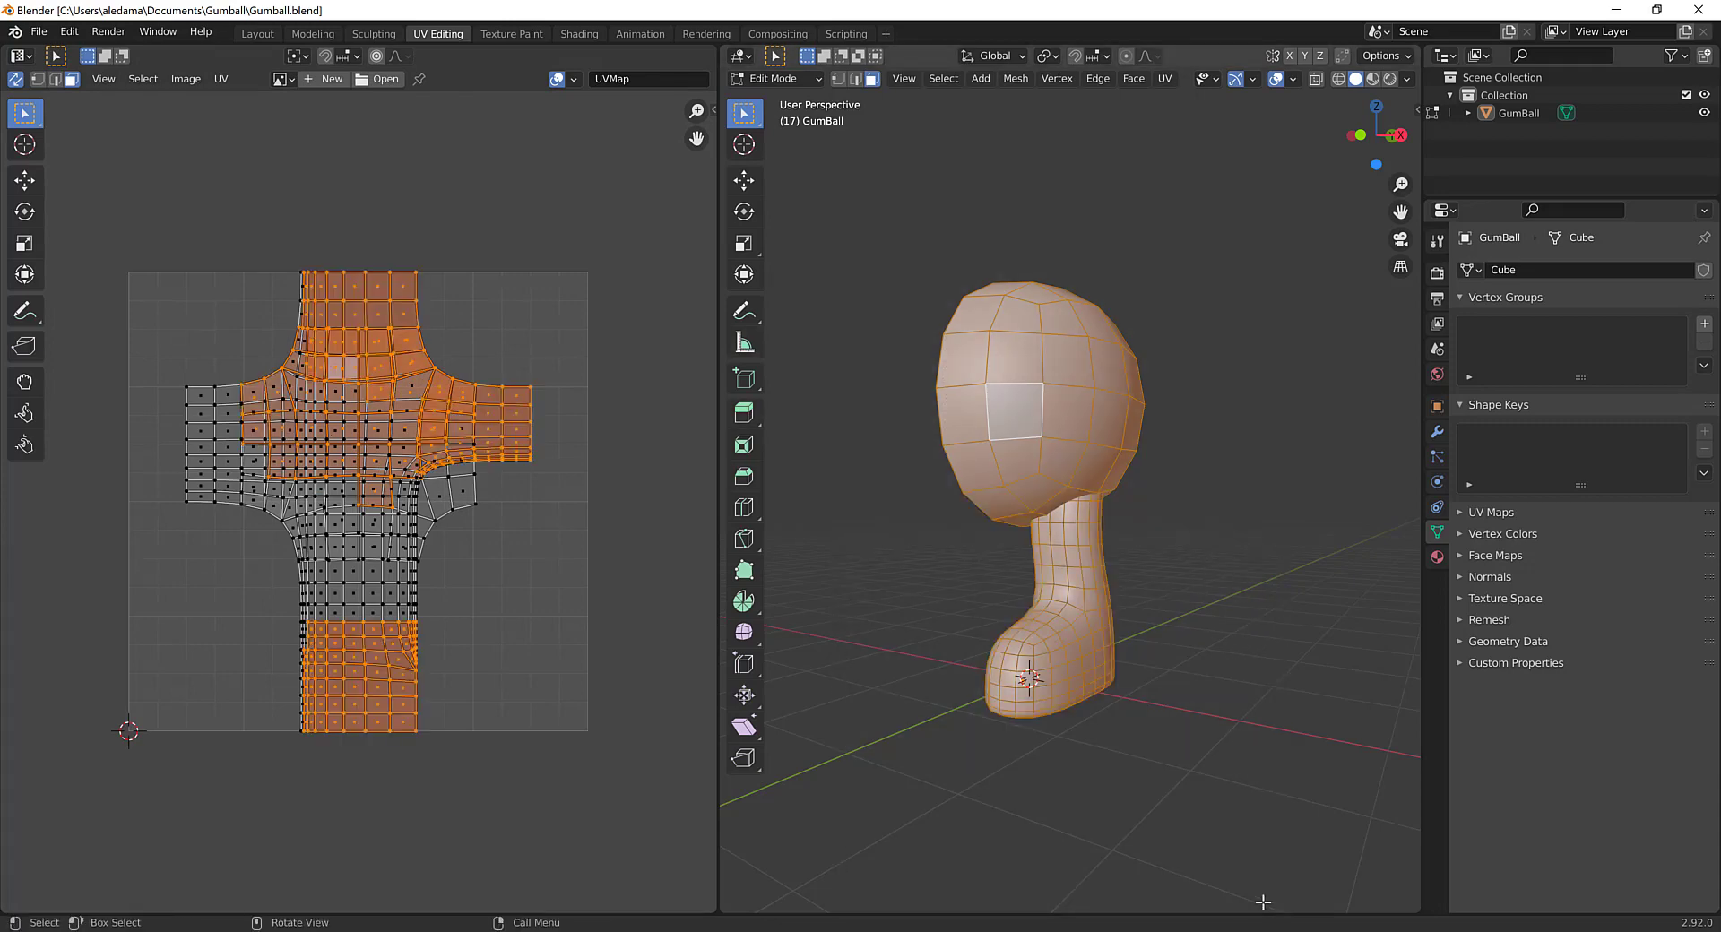
left_click(1280, 697)
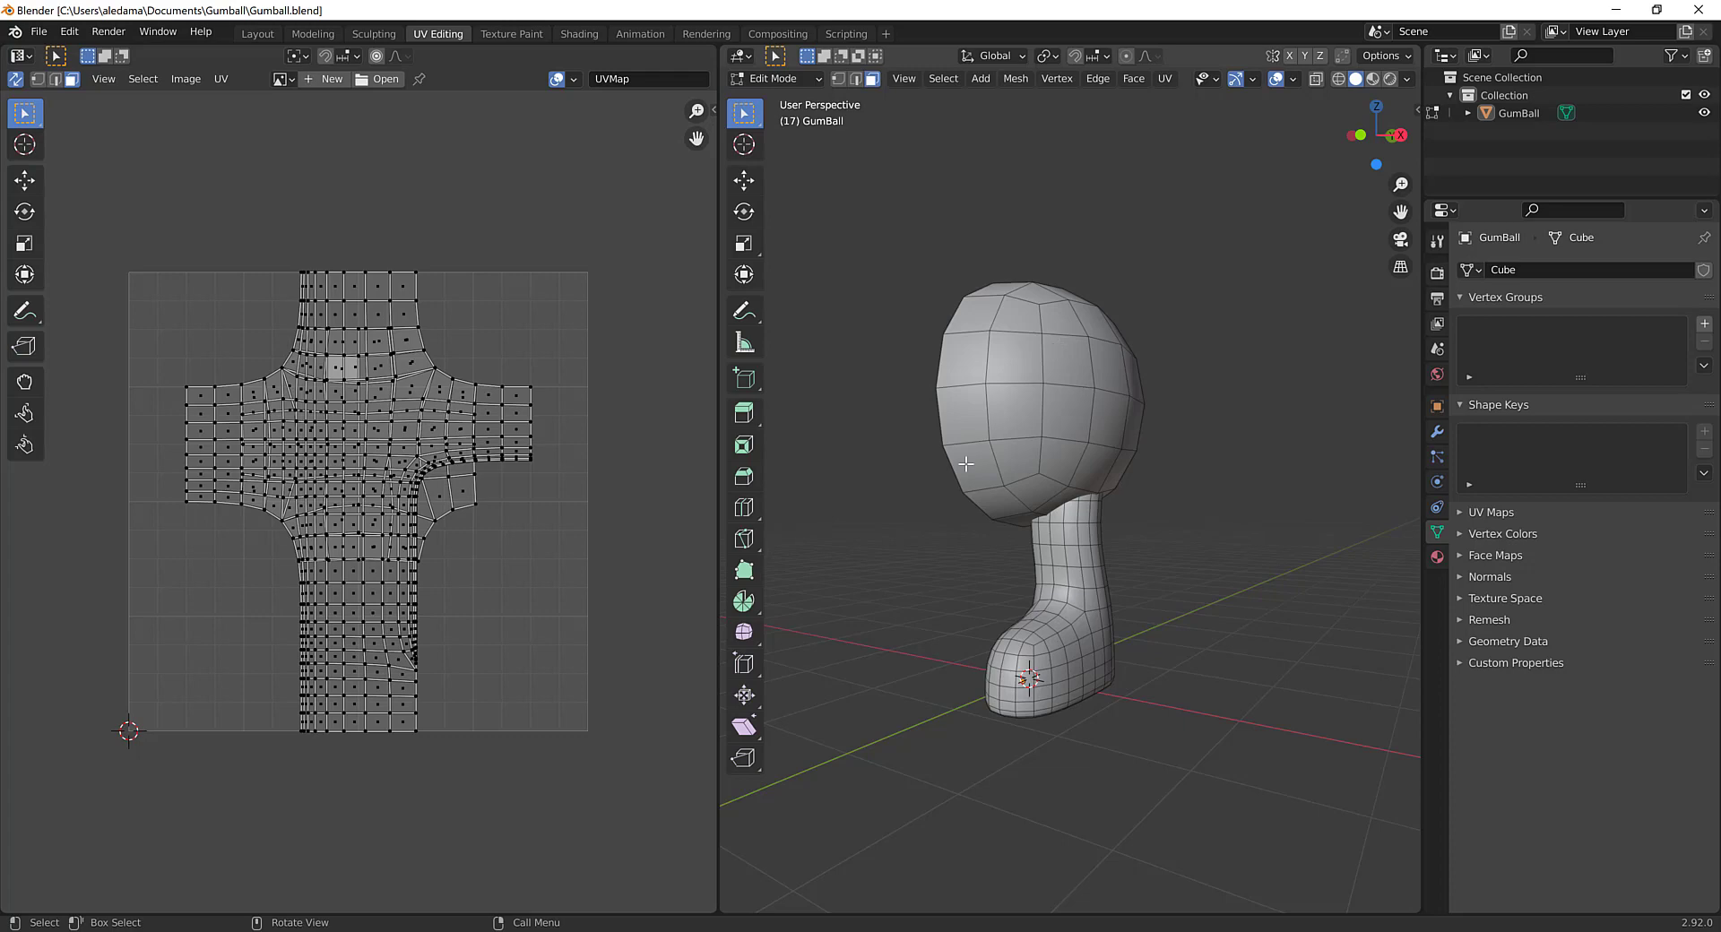
Step: Select all linked faces of the half body and unwrap them with the Unwrap method
middle_click_drag(1148, 465, 932, 473)
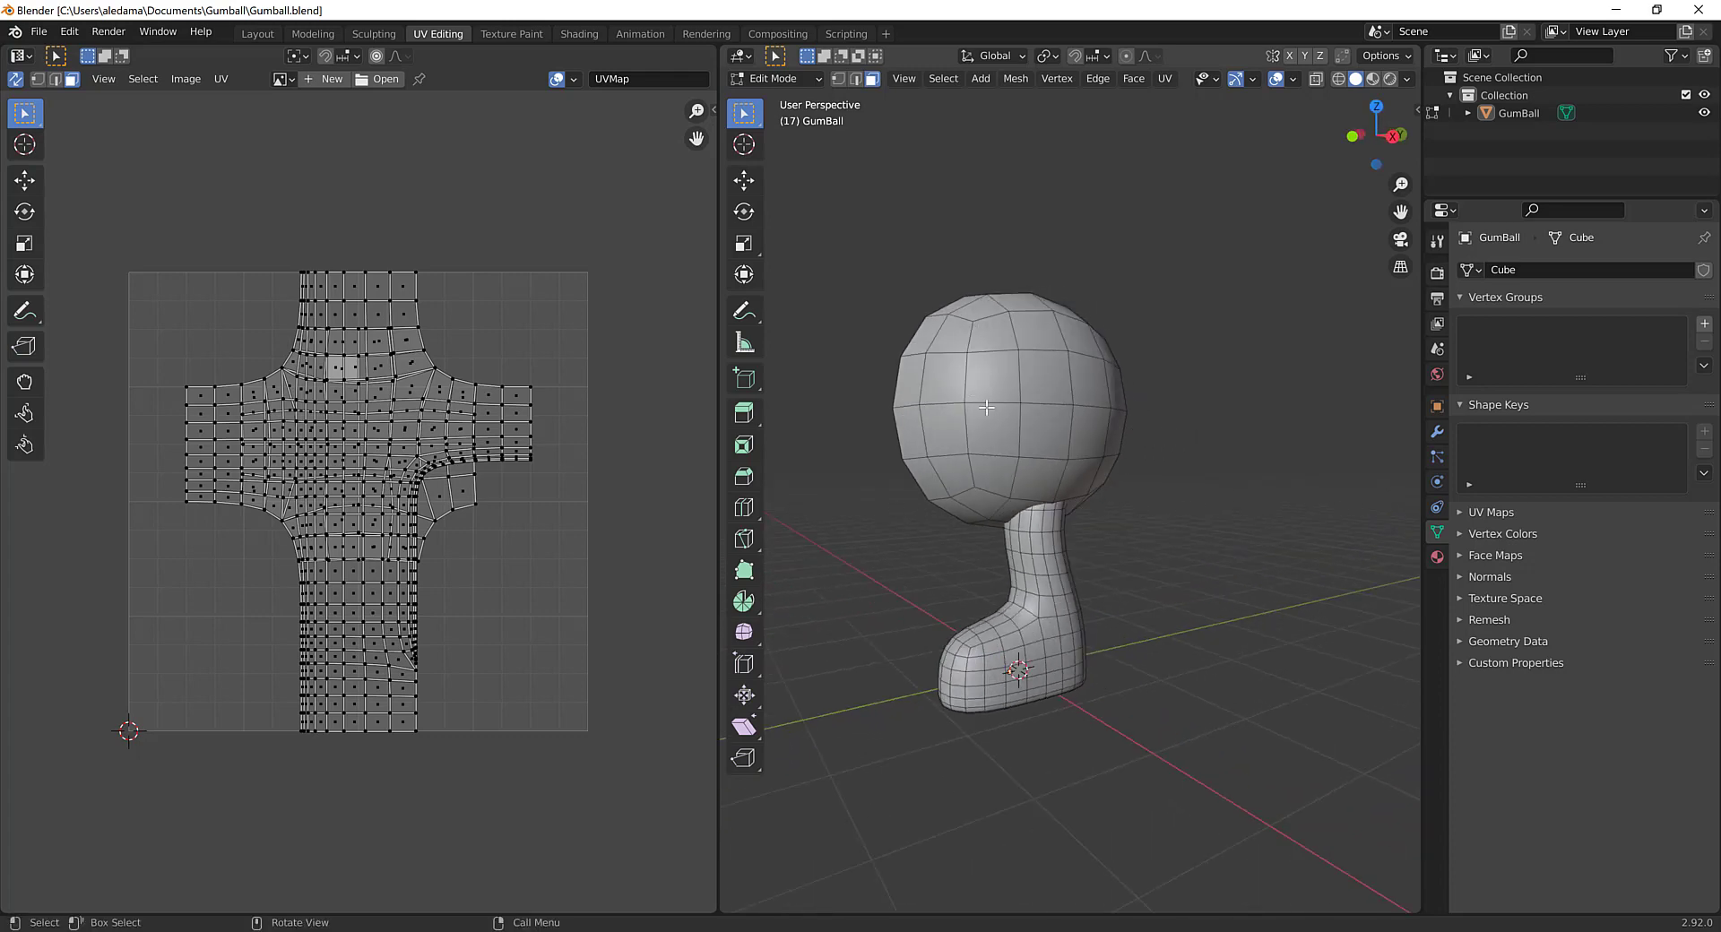
key("ctrl+l")
middle_click_drag(1214, 381, 971, 396)
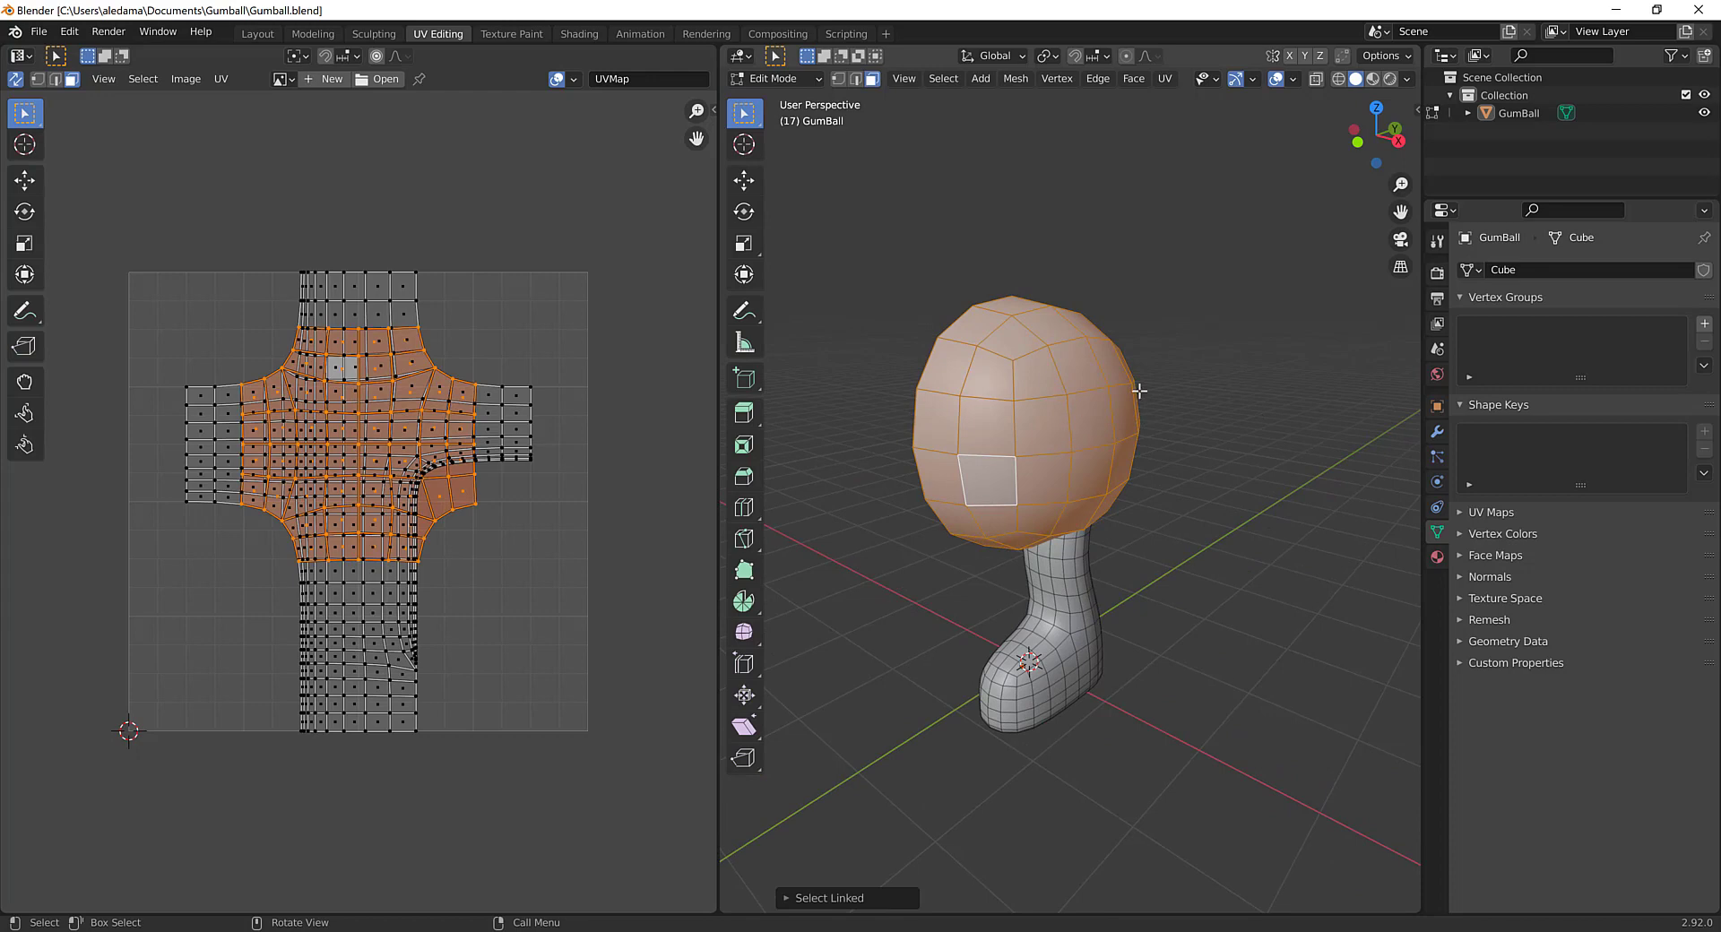
key("u")
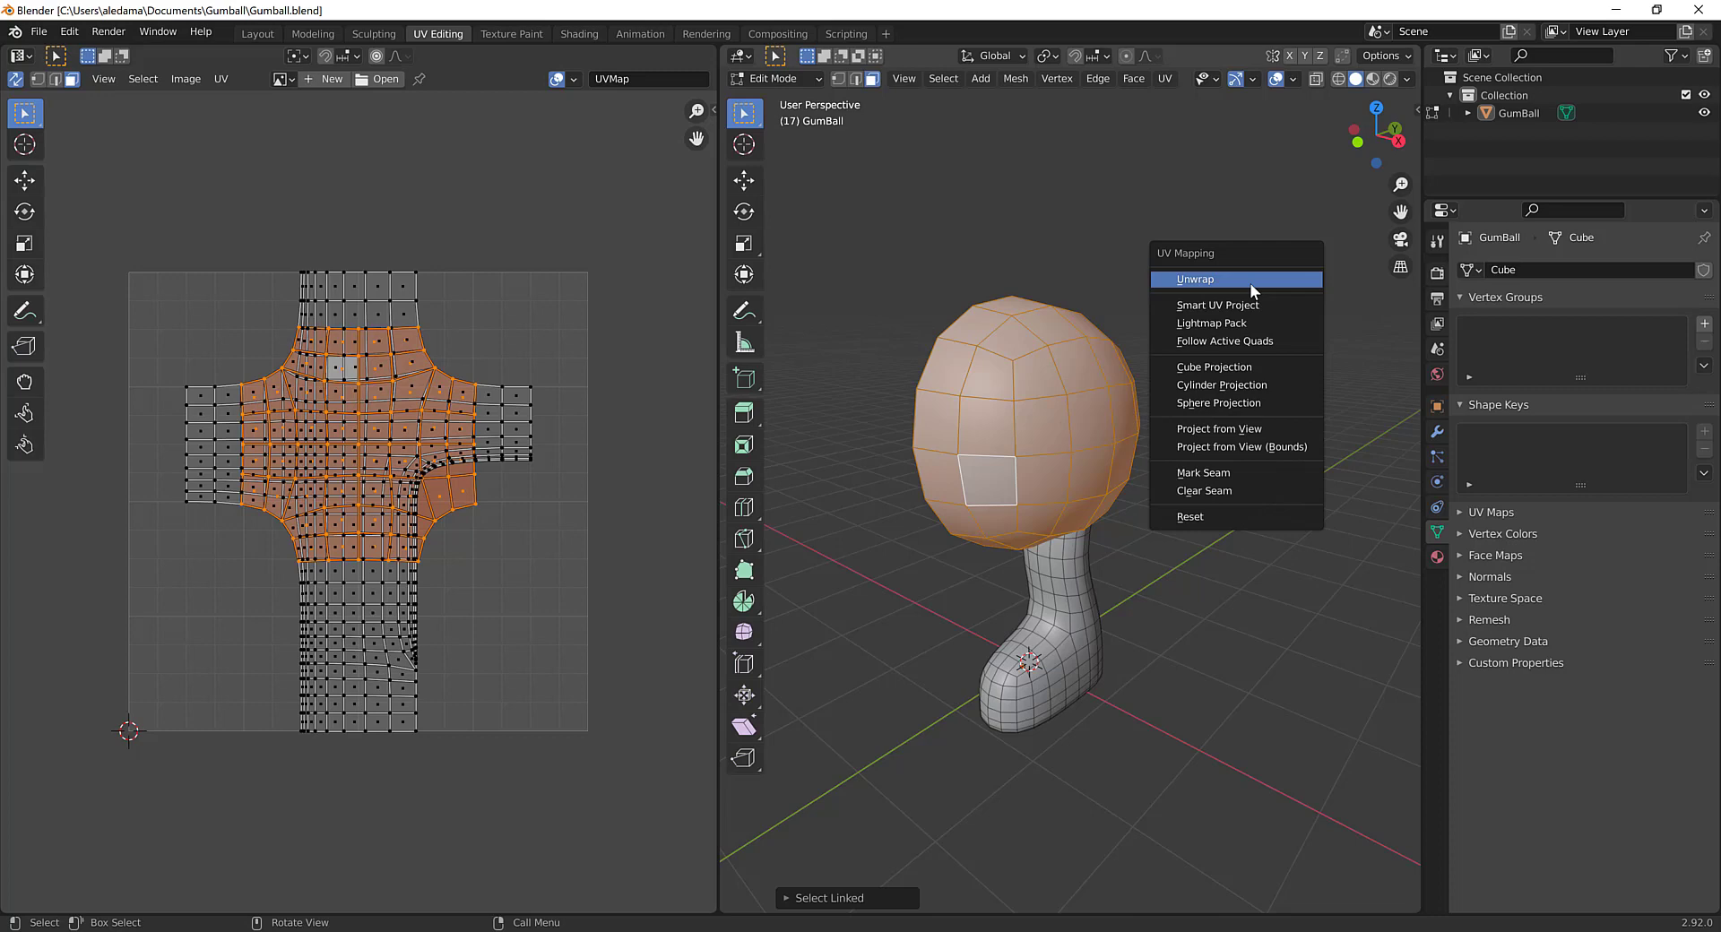
left_click(1249, 280)
scroll(377, 479, "down", 2)
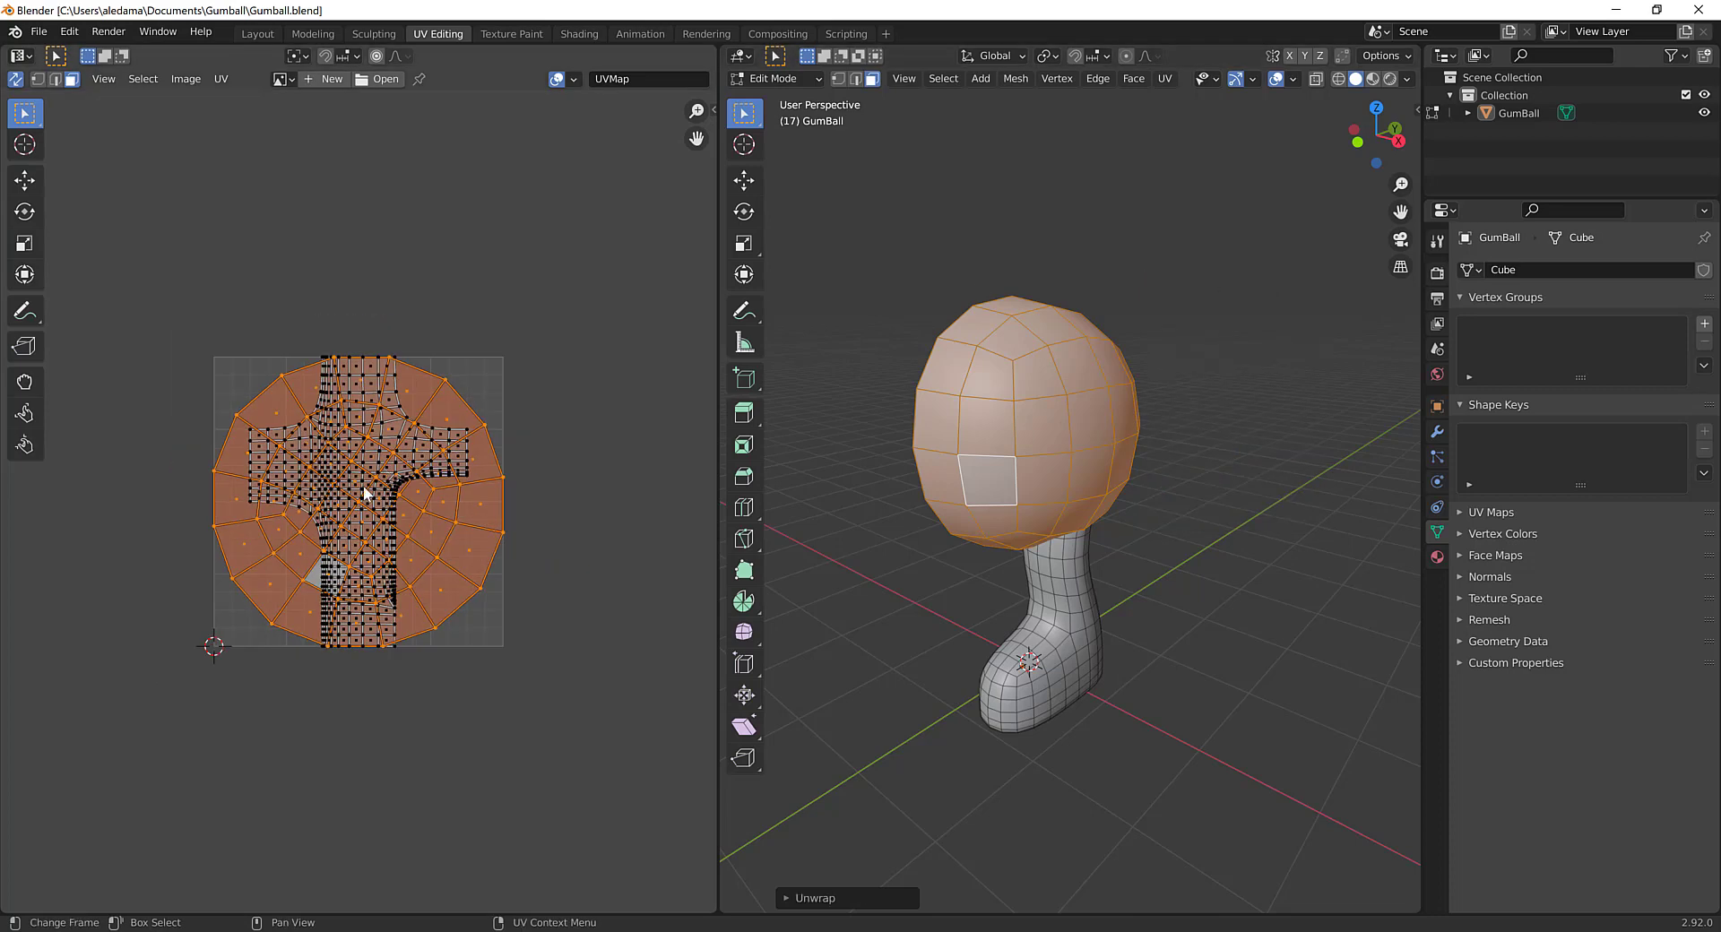
Step: Move the body's circular UV island above the UV square, clear of the leg's UVs, and clear the selection
middle_click_drag(1286, 624, 1201, 628)
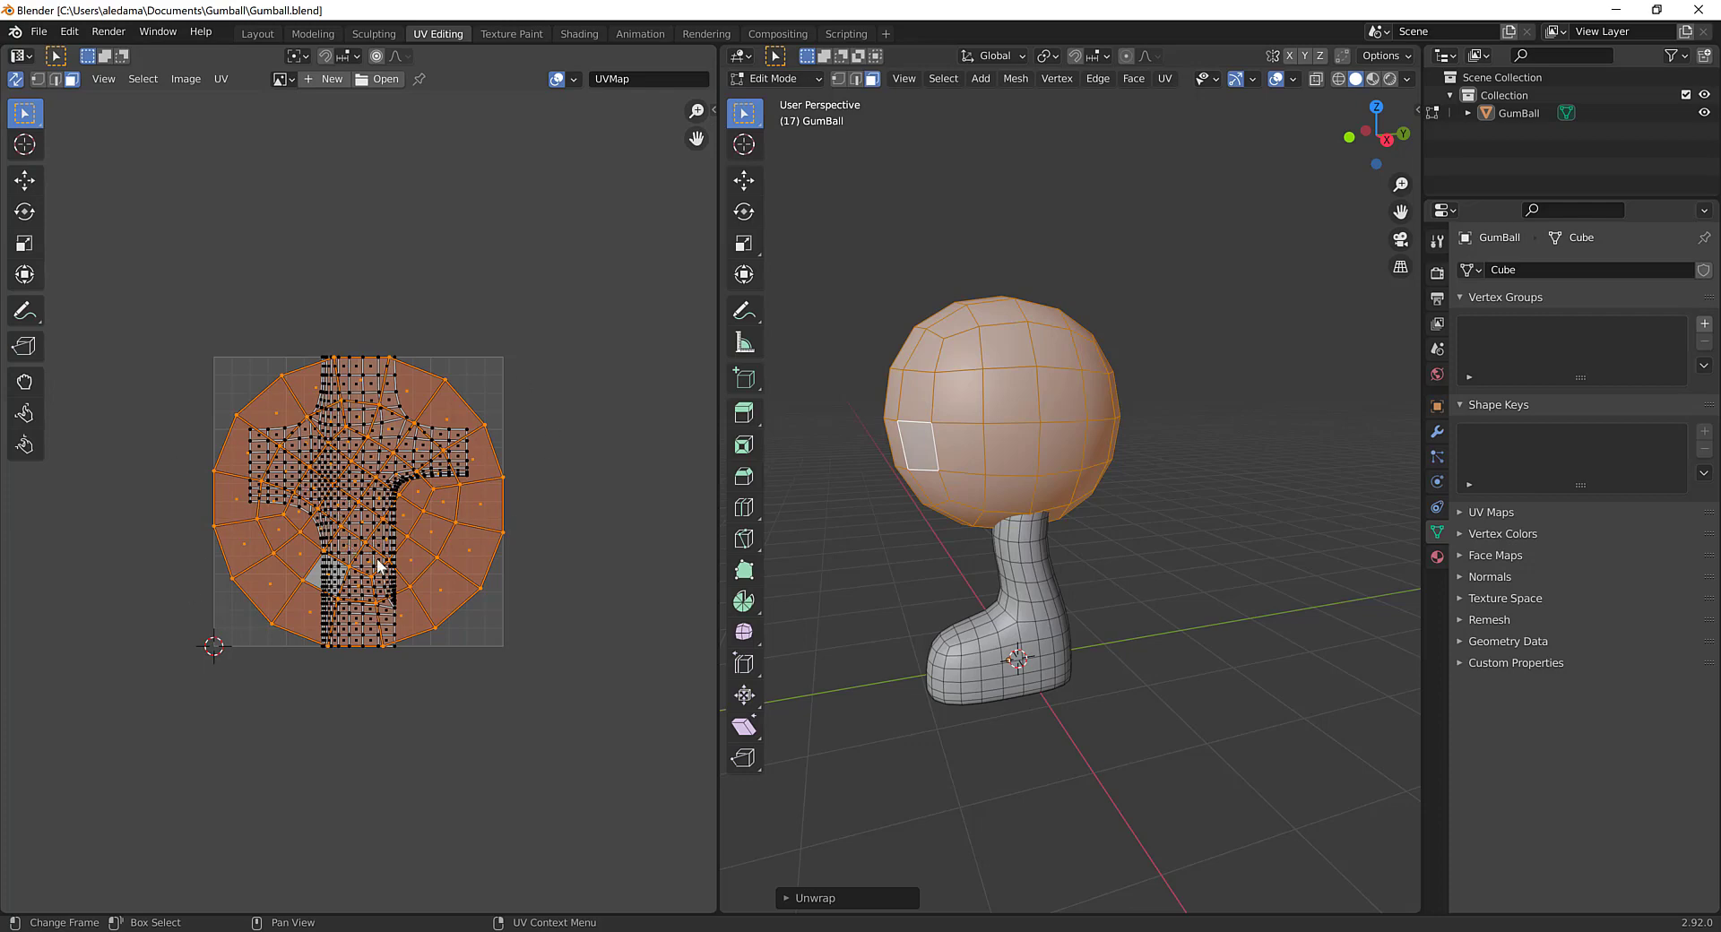
key("g")
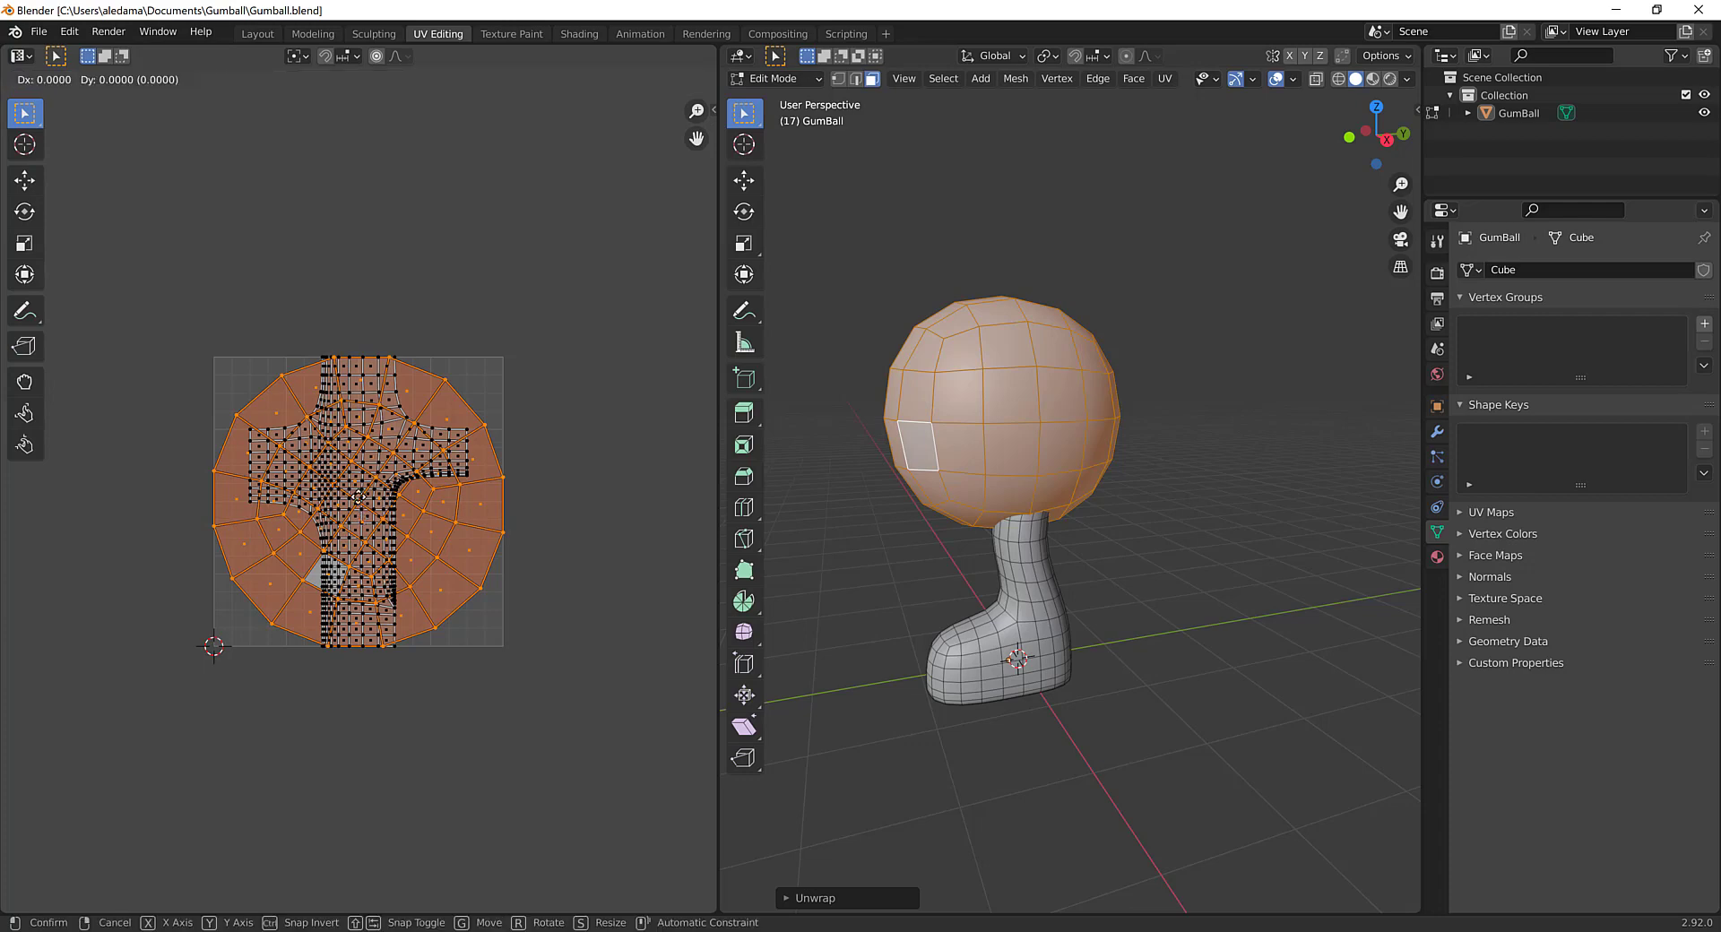
left_click(350, 220)
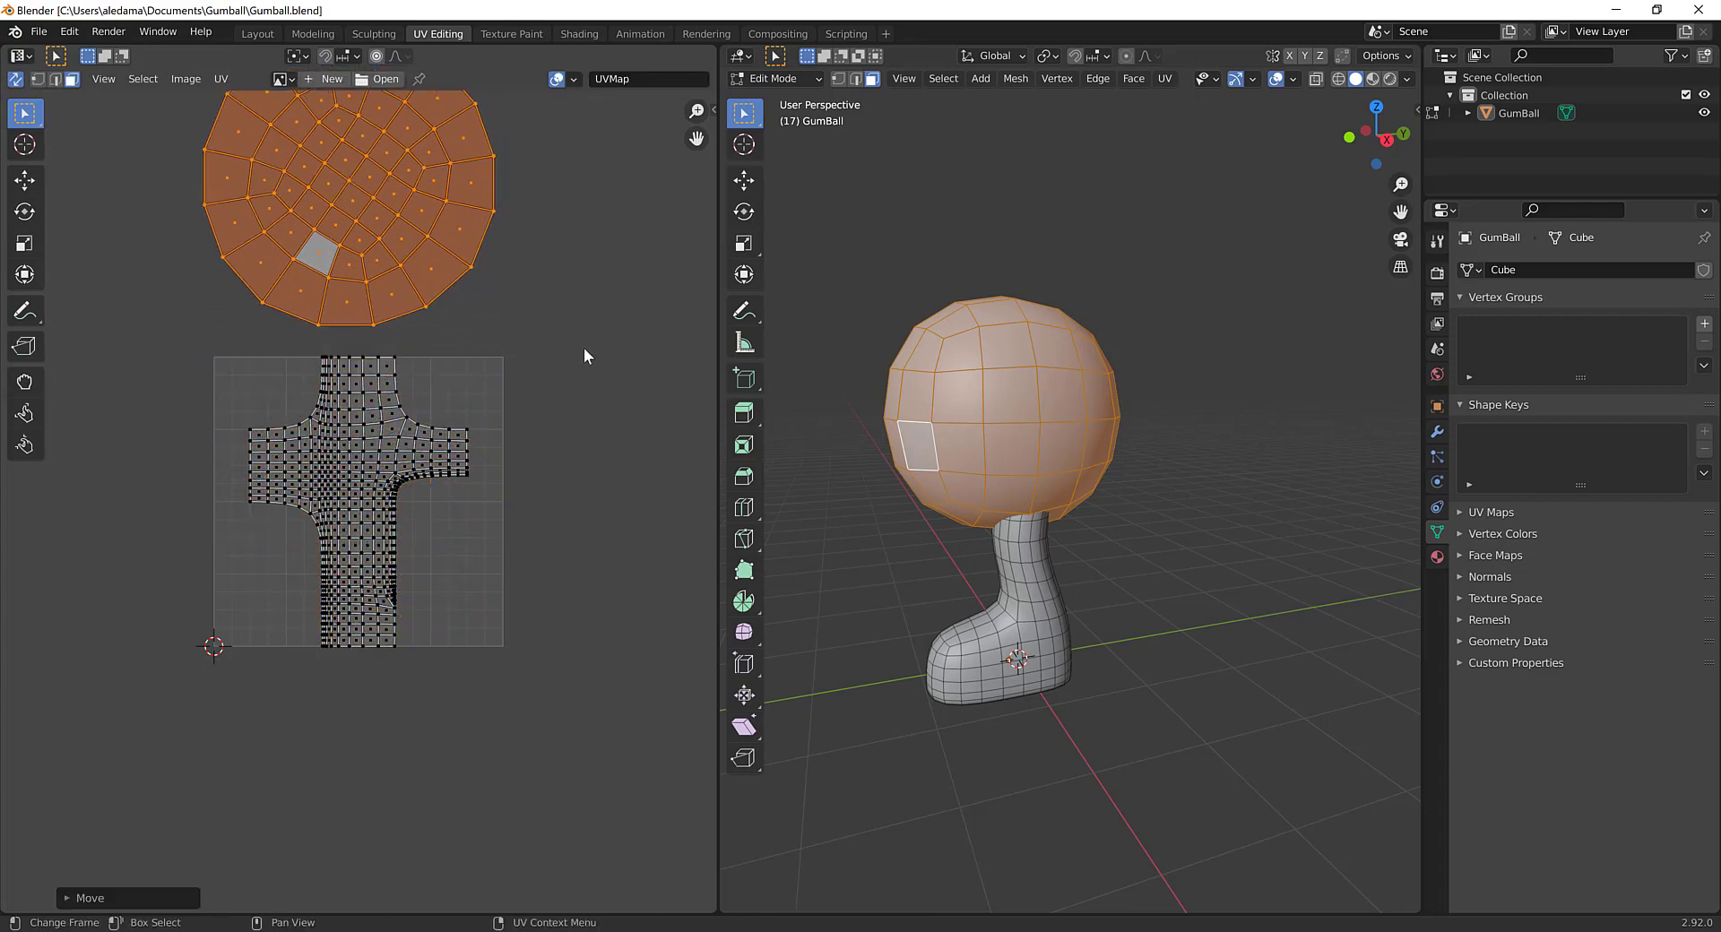
left_click(584, 350)
middle_click_drag(583, 349, 598, 550)
Step: Select a few UV faces on the body island's lower-left edge and locate the matching faces on the model
middle_click_drag(753, 477, 1048, 506)
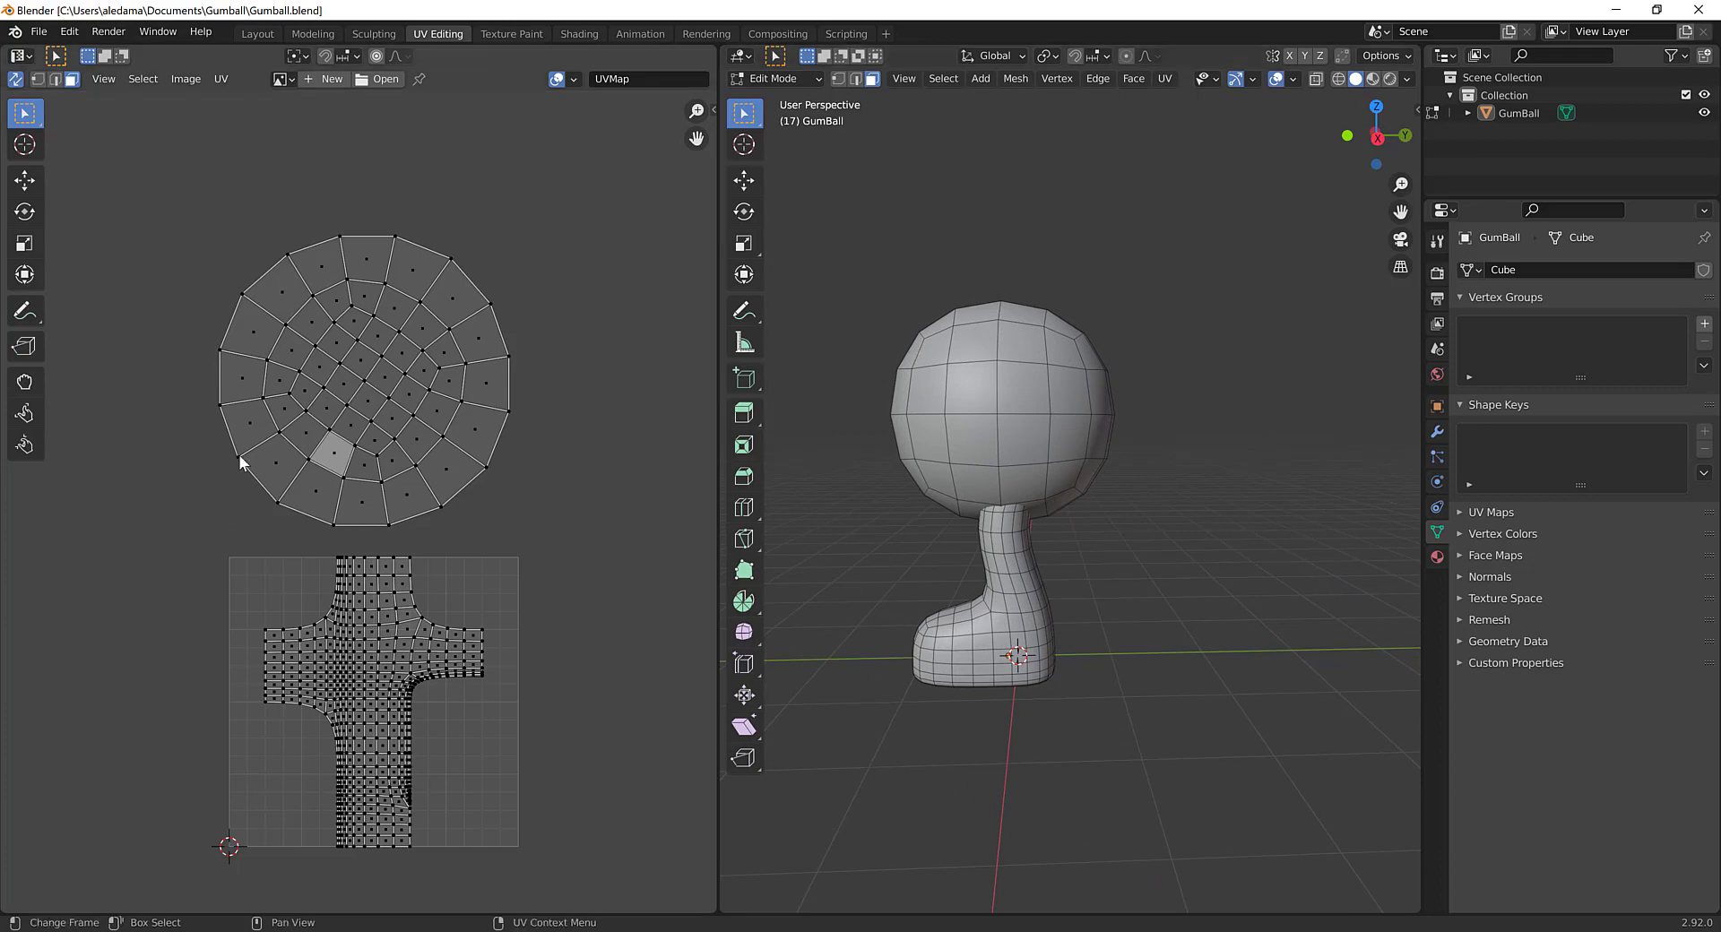
left_click_drag(239, 454, 346, 527)
middle_click_drag(1191, 484, 1086, 453)
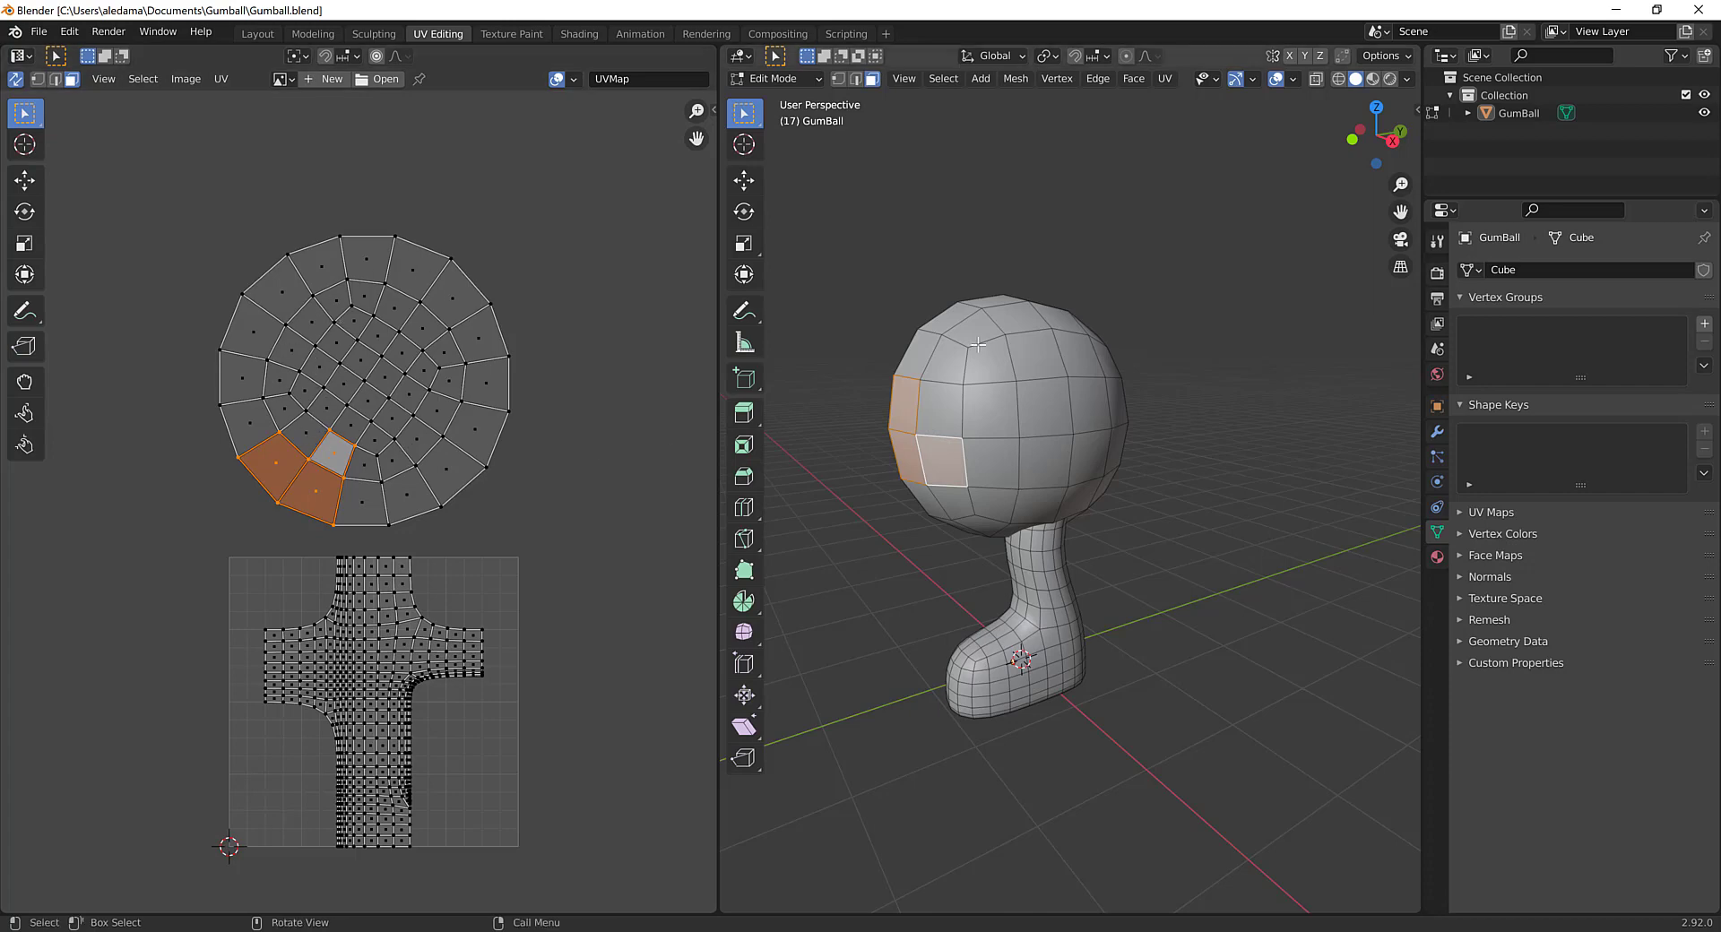
middle_click_drag(1114, 568, 1070, 548)
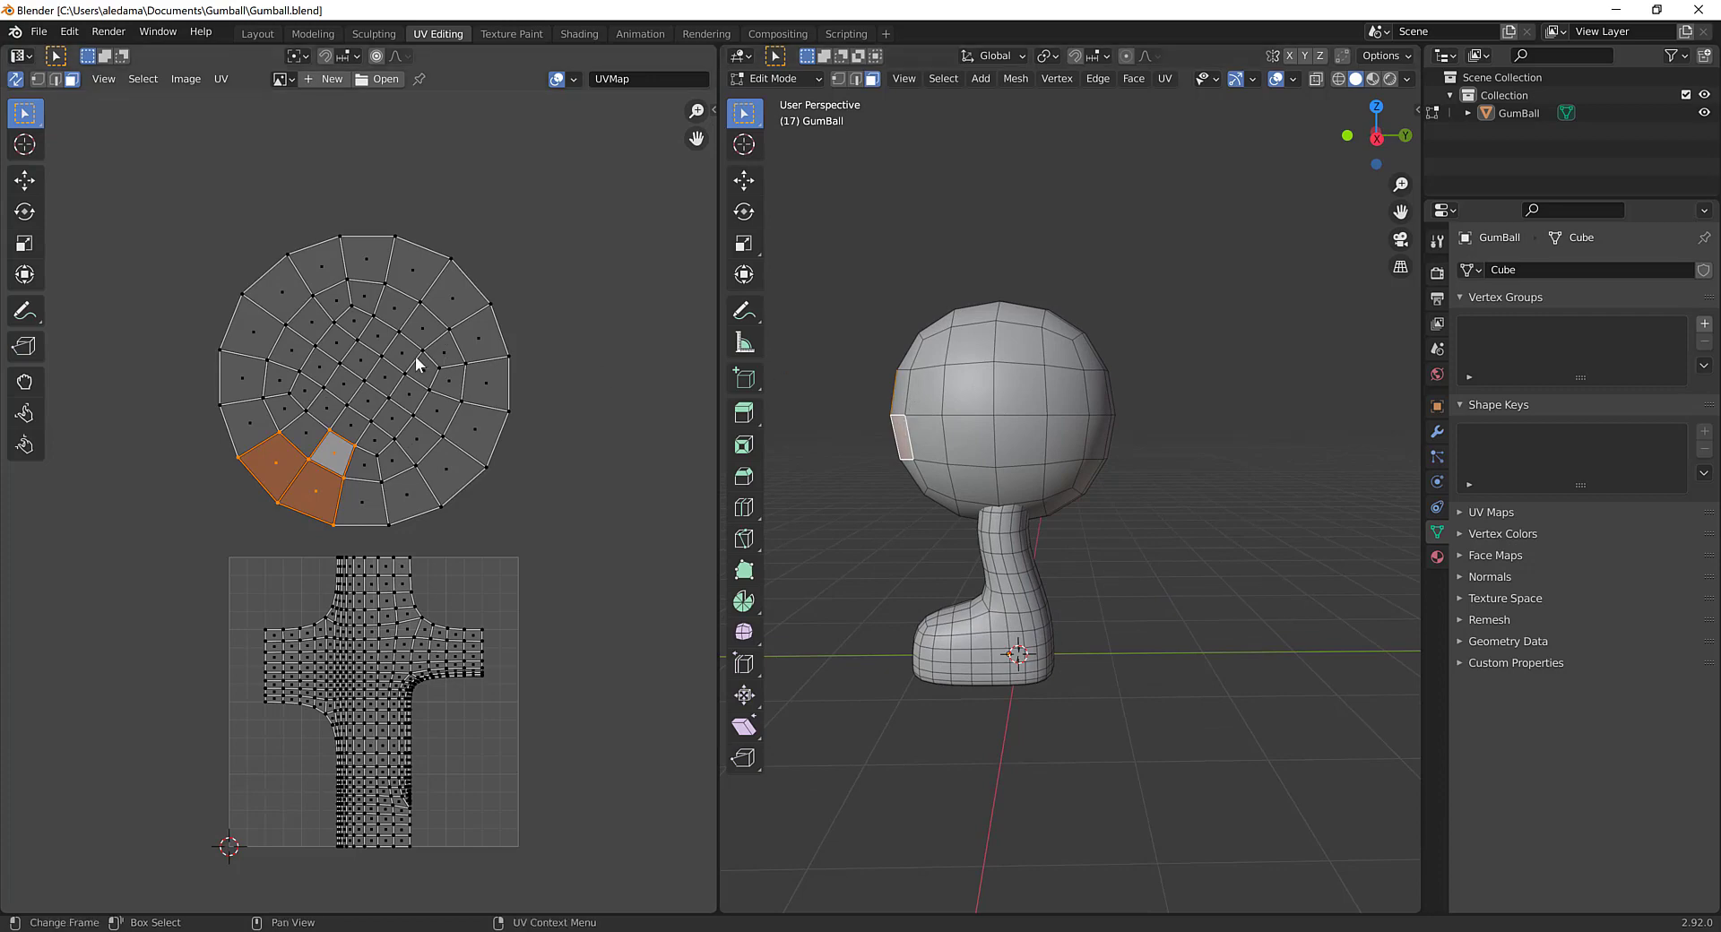
Step: Rotate the whole body UV island clockwise until its central grid lines run horizontally and vertically, and deselect it
key("l")
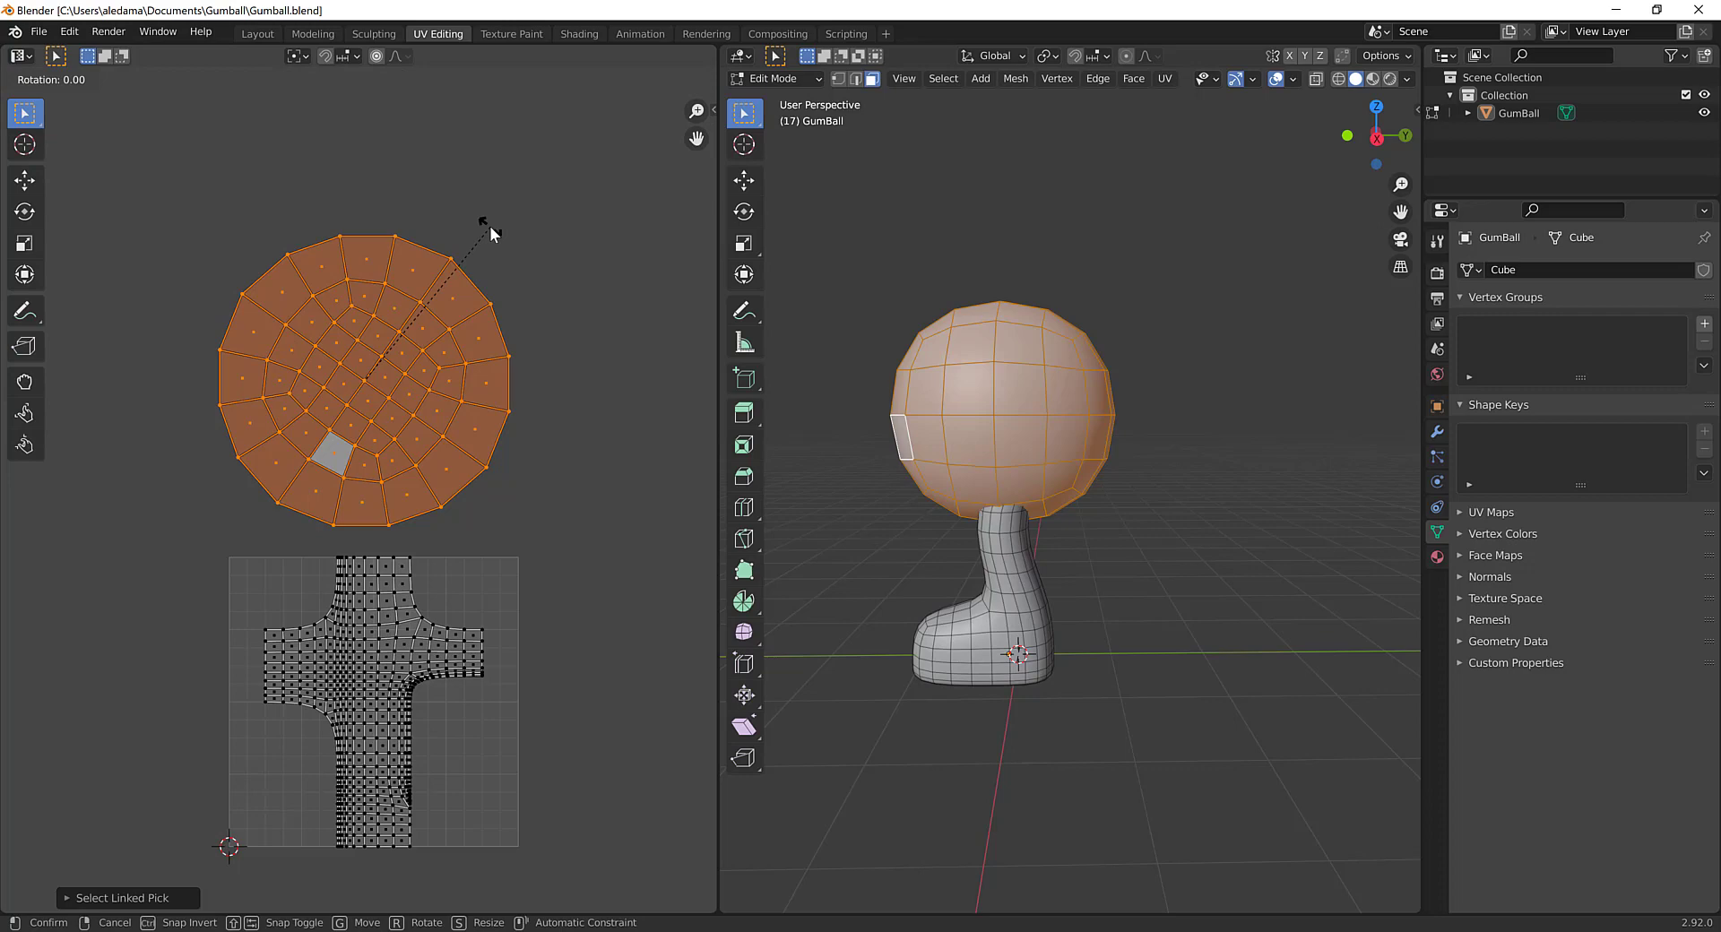
key("r")
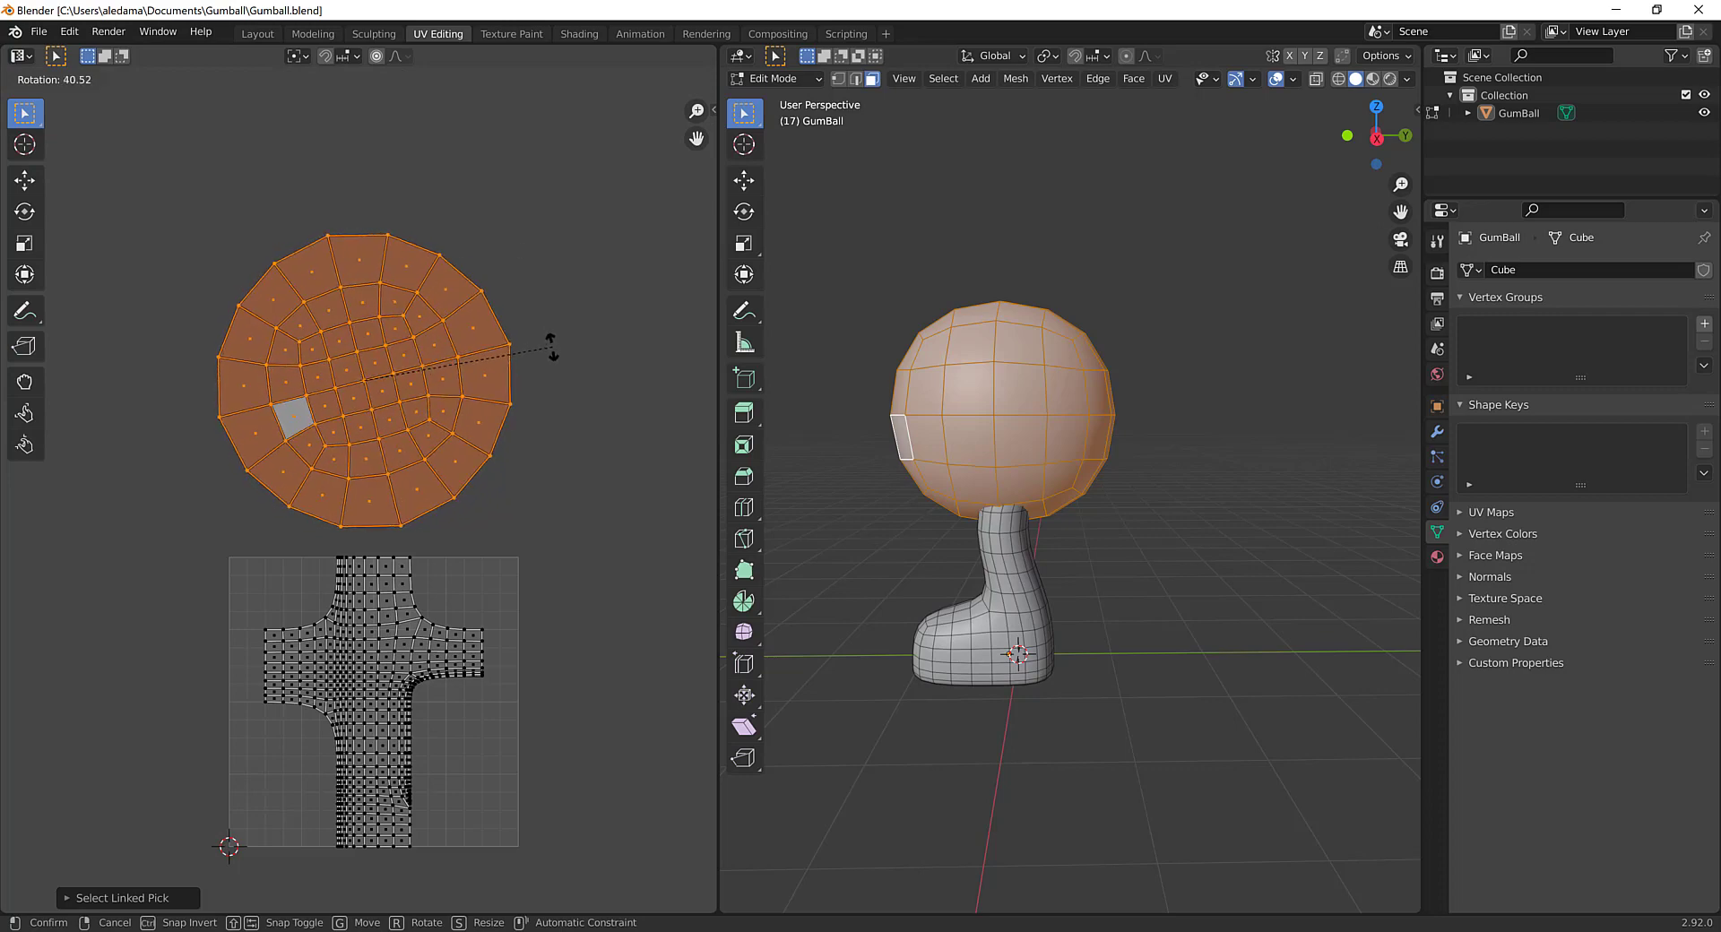
left_click(575, 399)
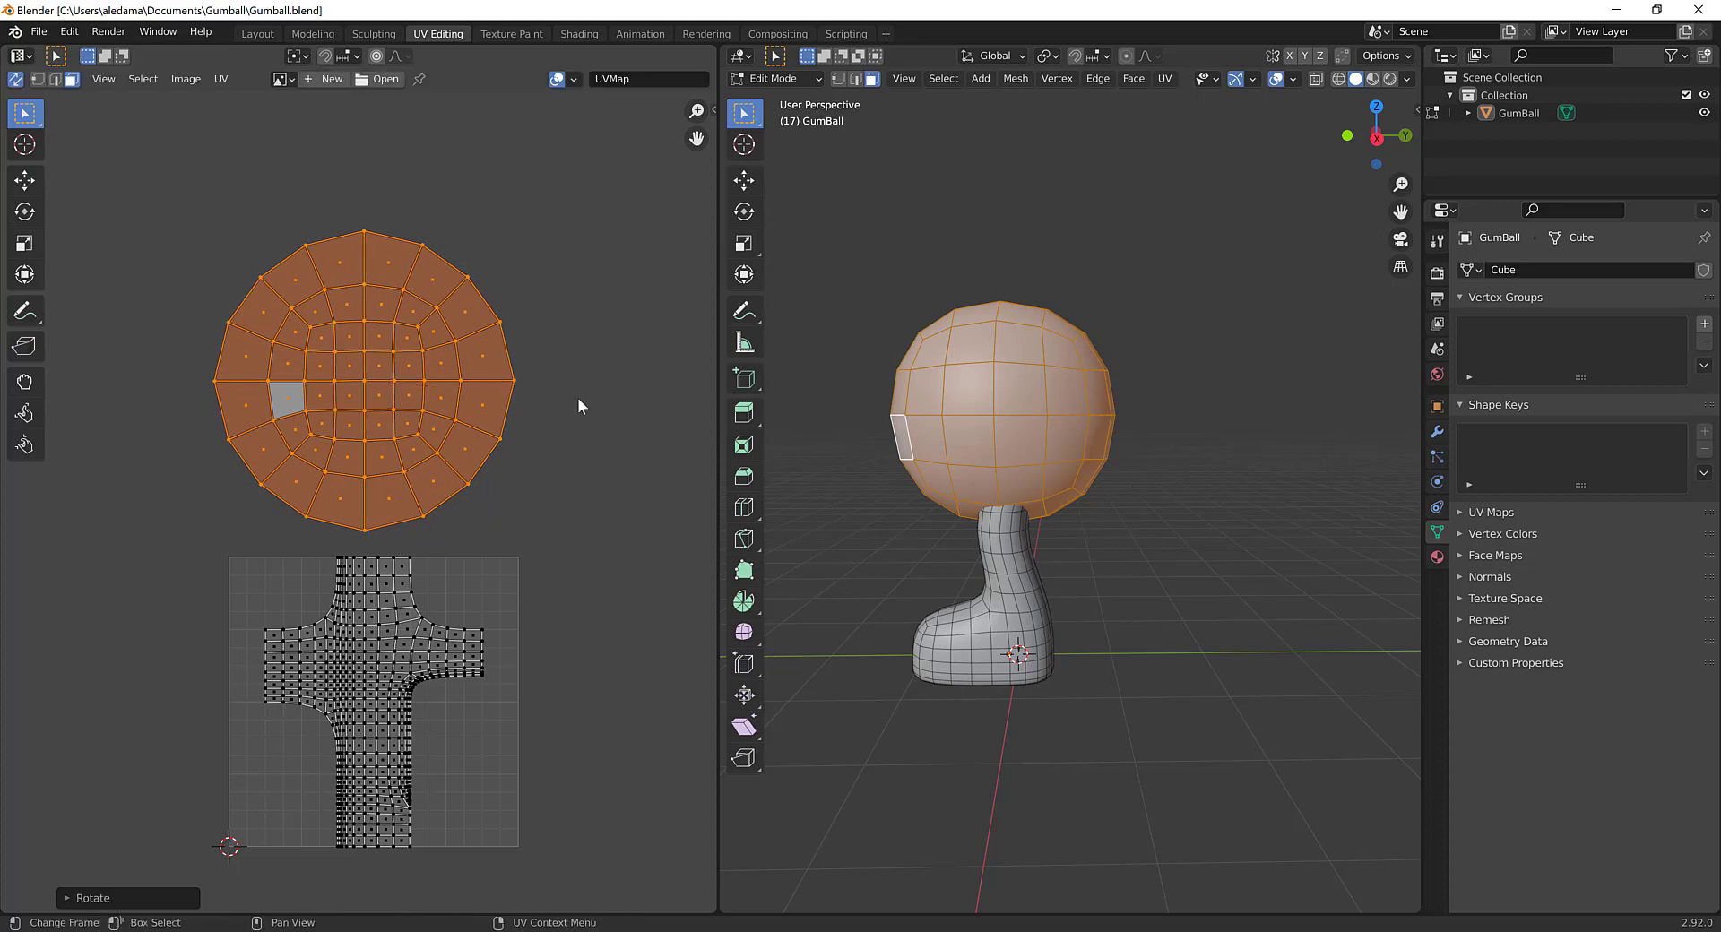
left_click(594, 438)
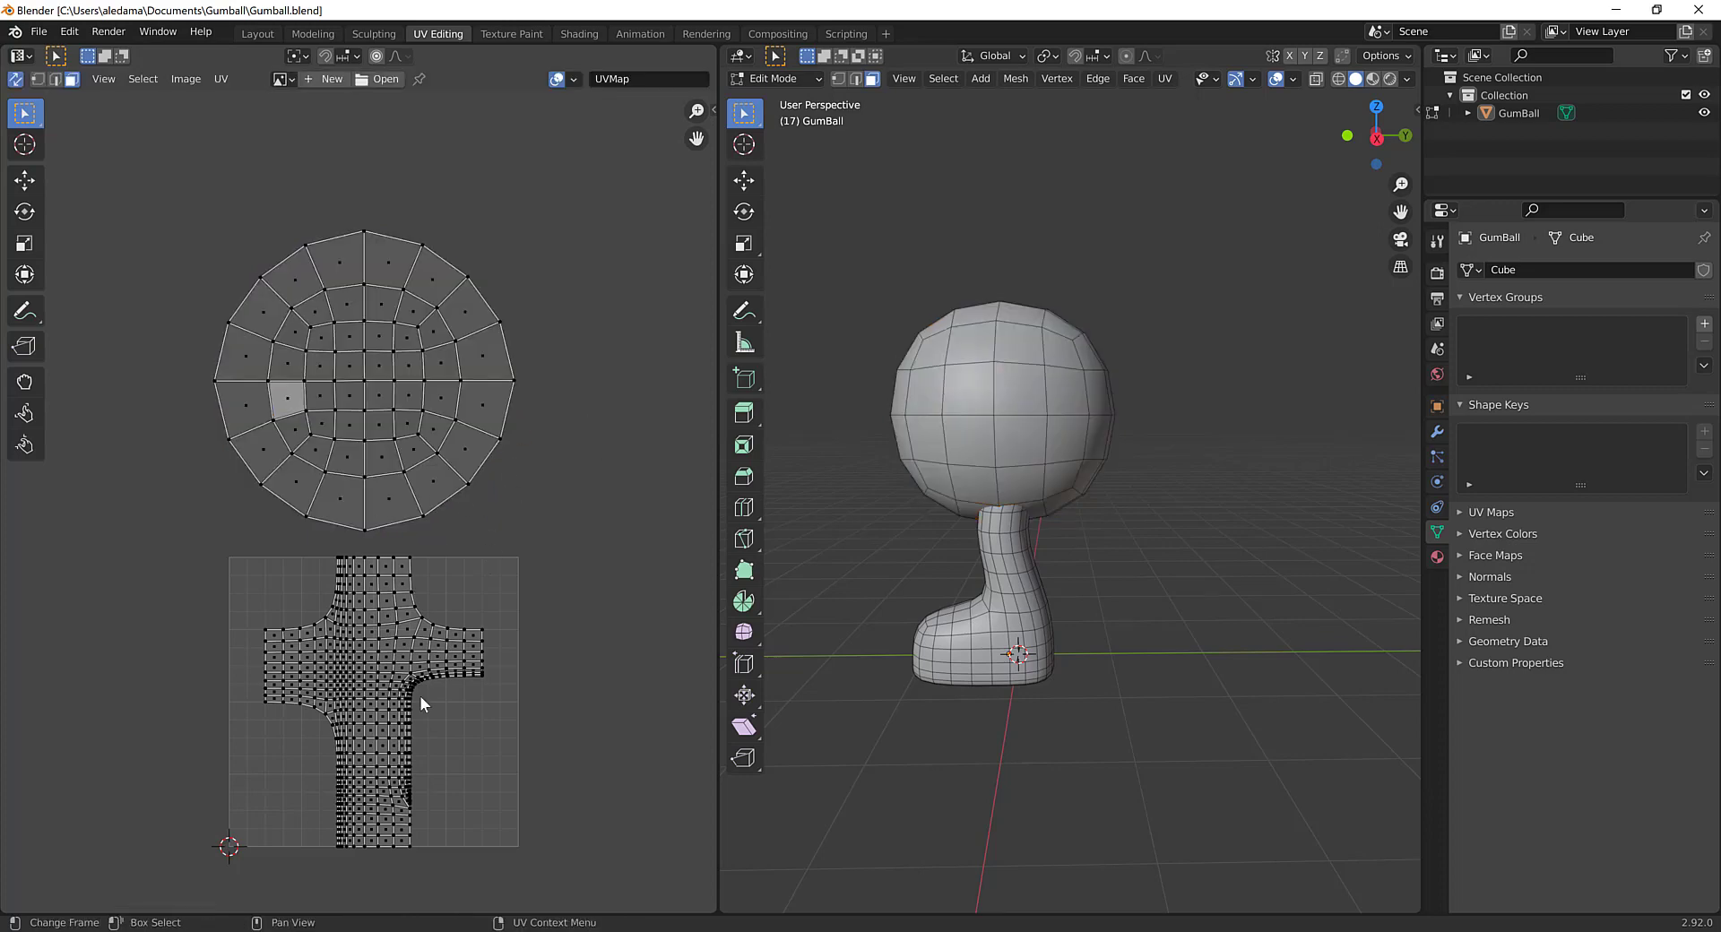
Step: Try to isolate the leg by selecting its linked faces and hiding all unselected geometry
middle_click_drag(481, 574, 563, 467)
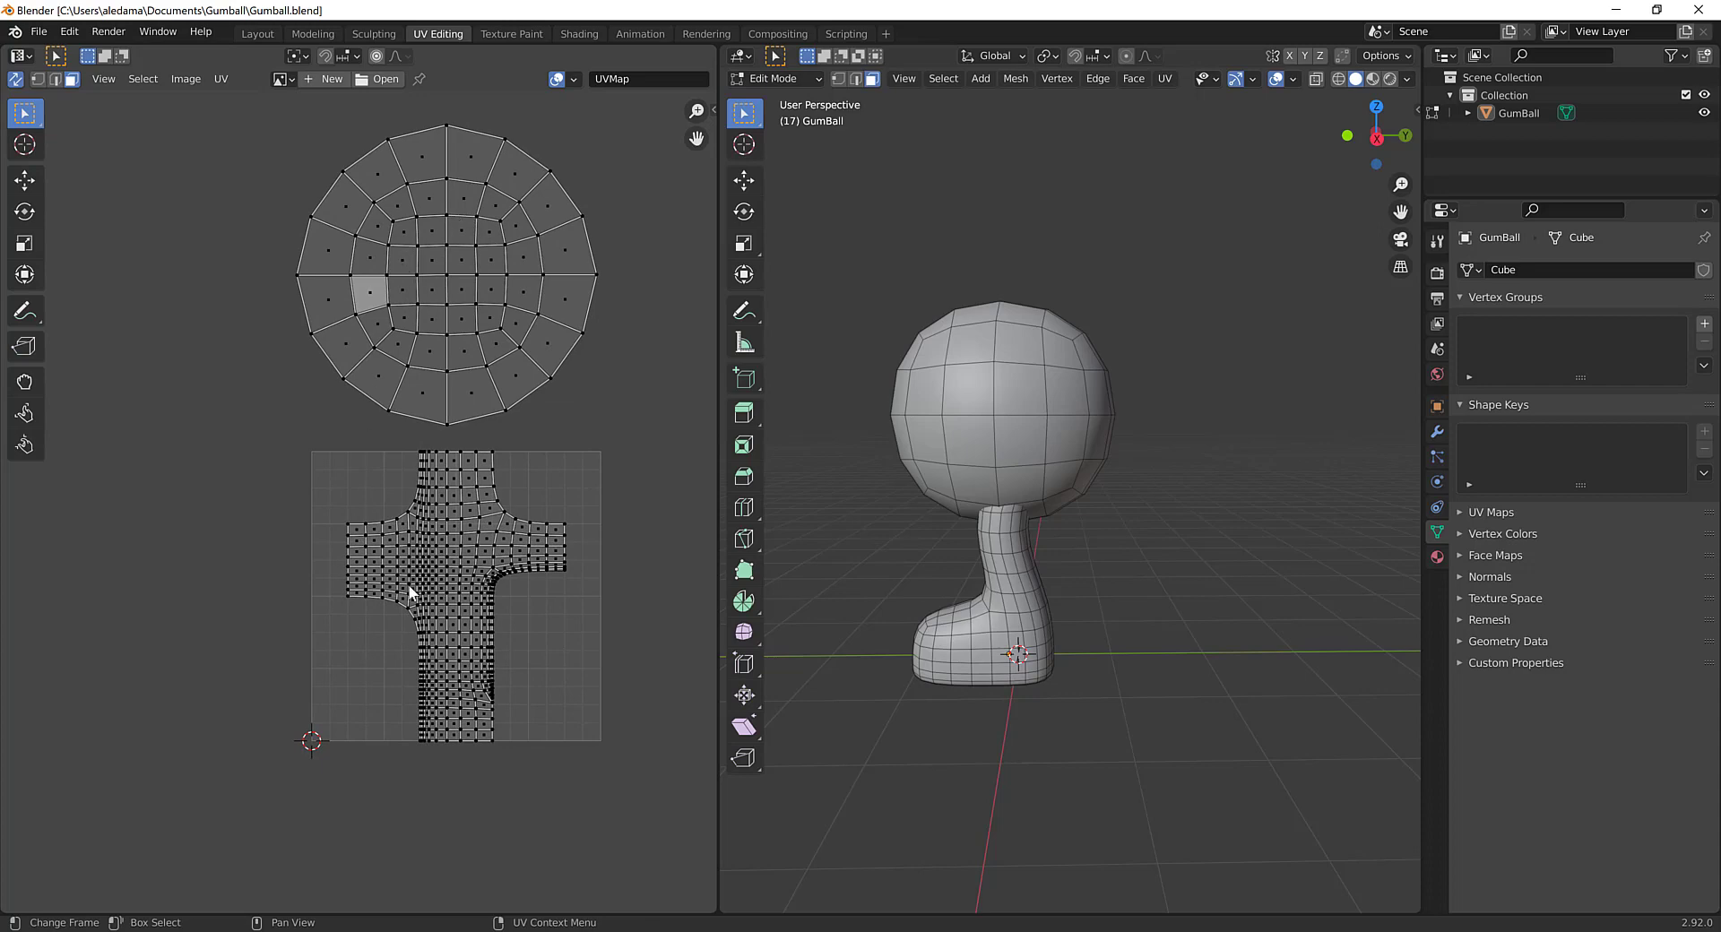
middle_click_drag(807, 538, 1108, 537)
scroll(1006, 511, "up", 4)
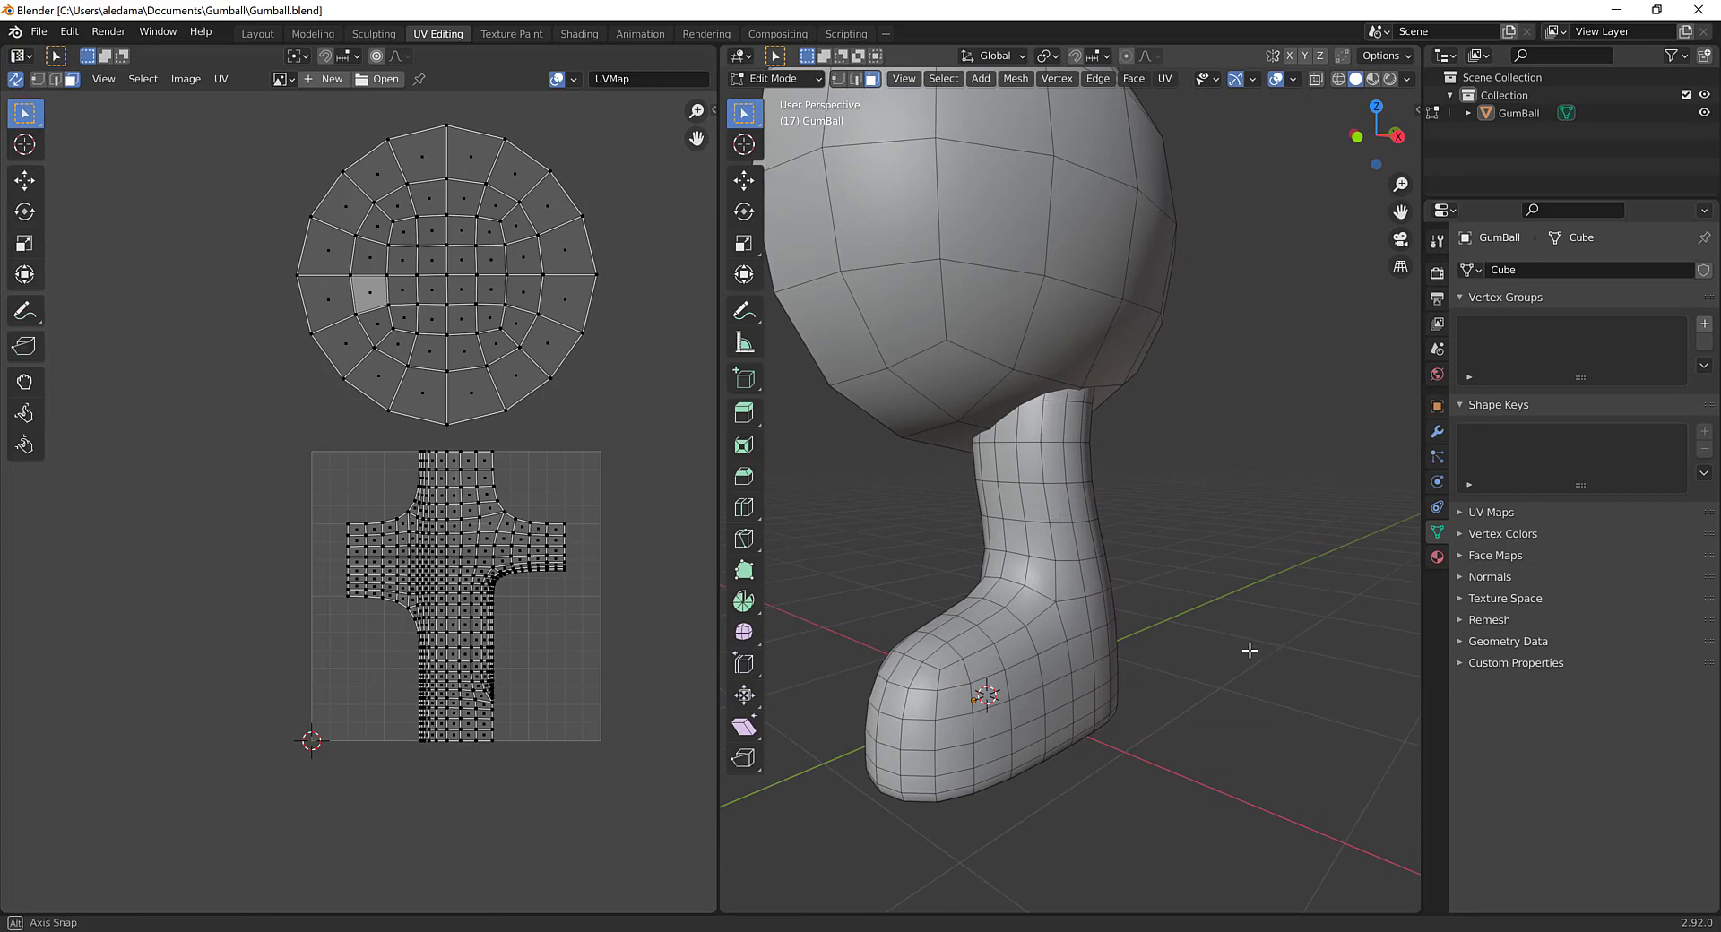
middle_click_drag(1248, 649, 1152, 653, "ctrl")
scroll(906, 549, "up", 3)
middle_click_drag(906, 549, 1046, 558)
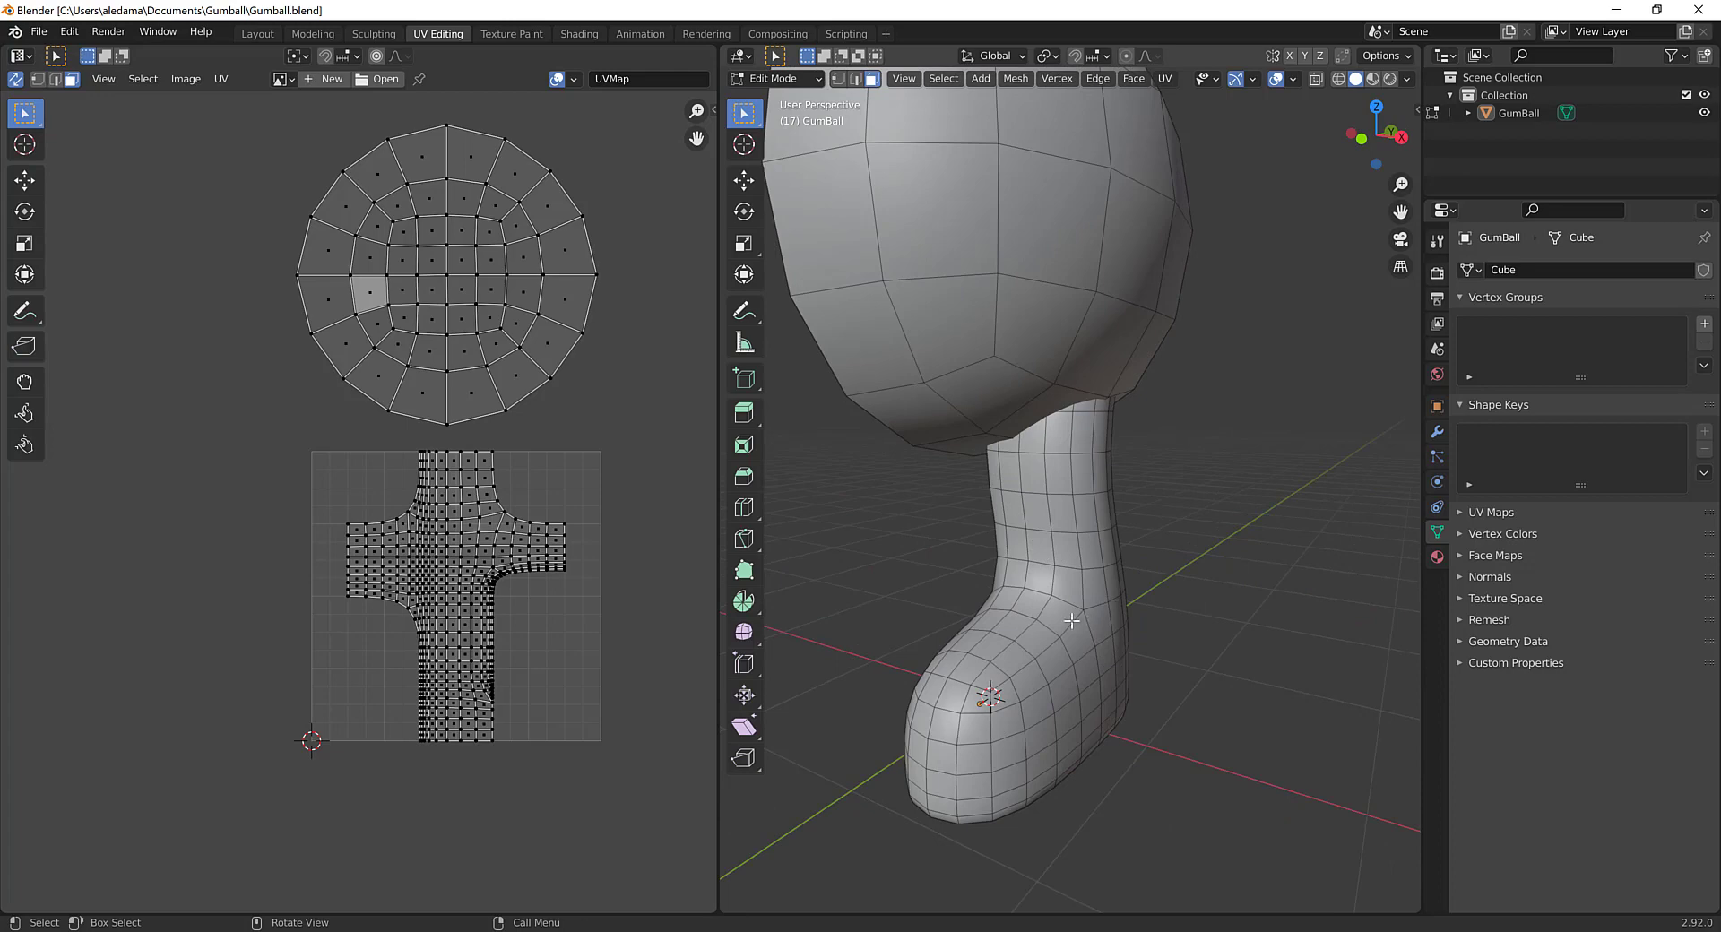
middle_click_drag(1072, 620, 1216, 536)
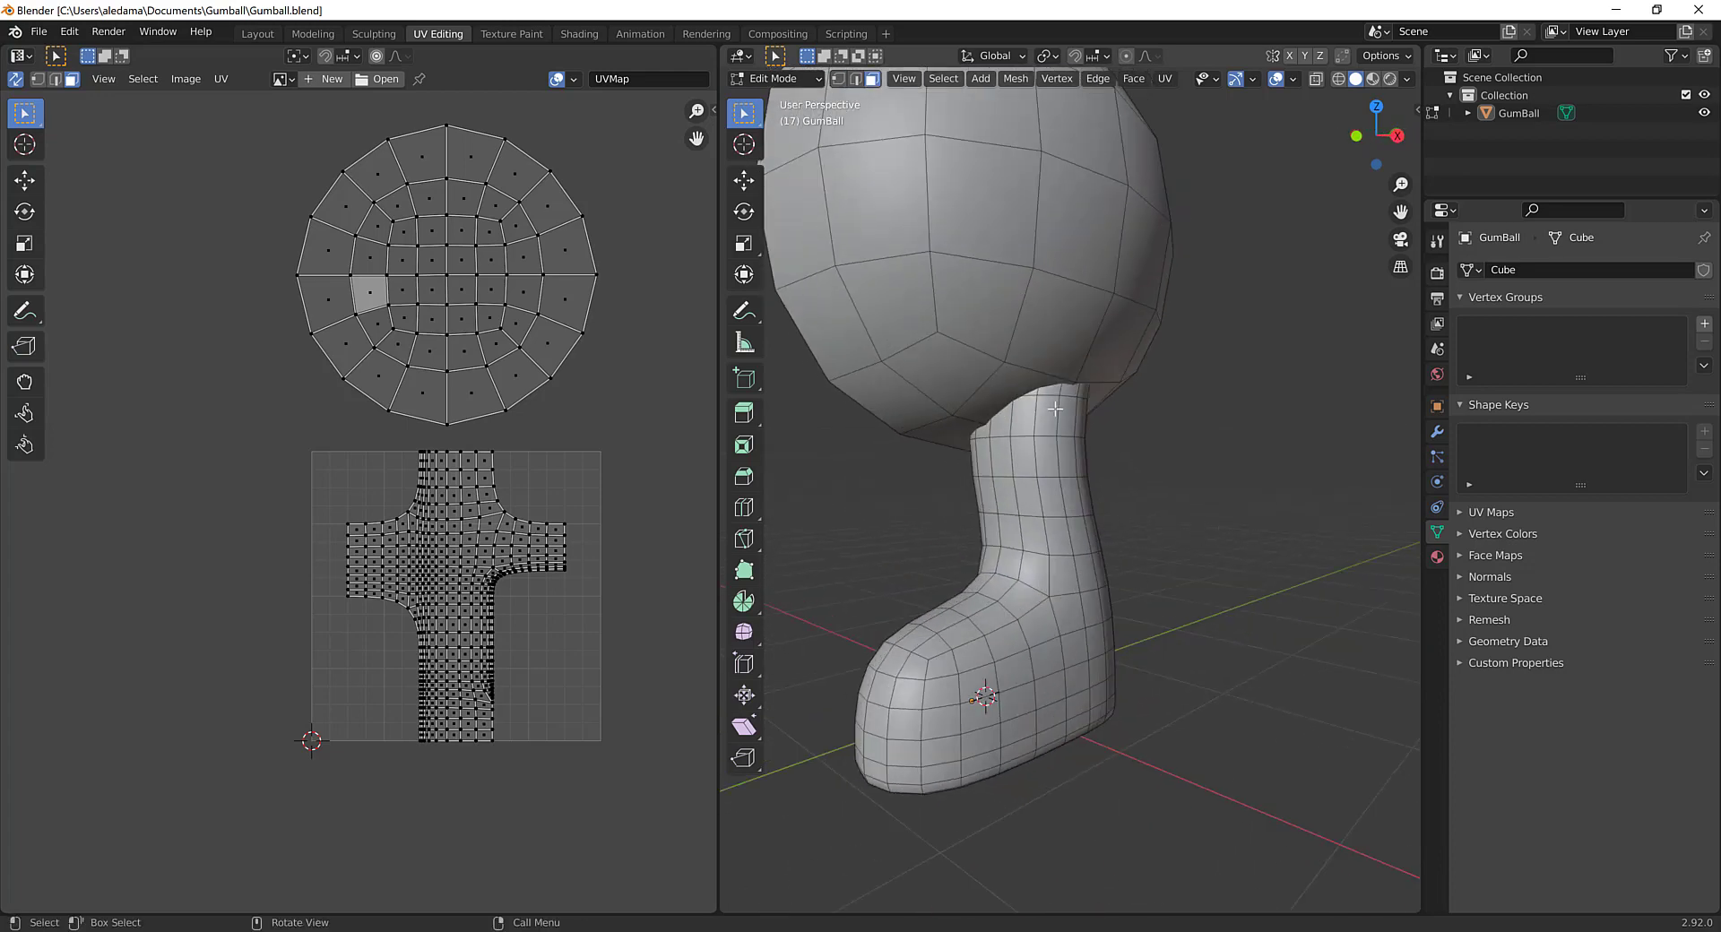
key("l")
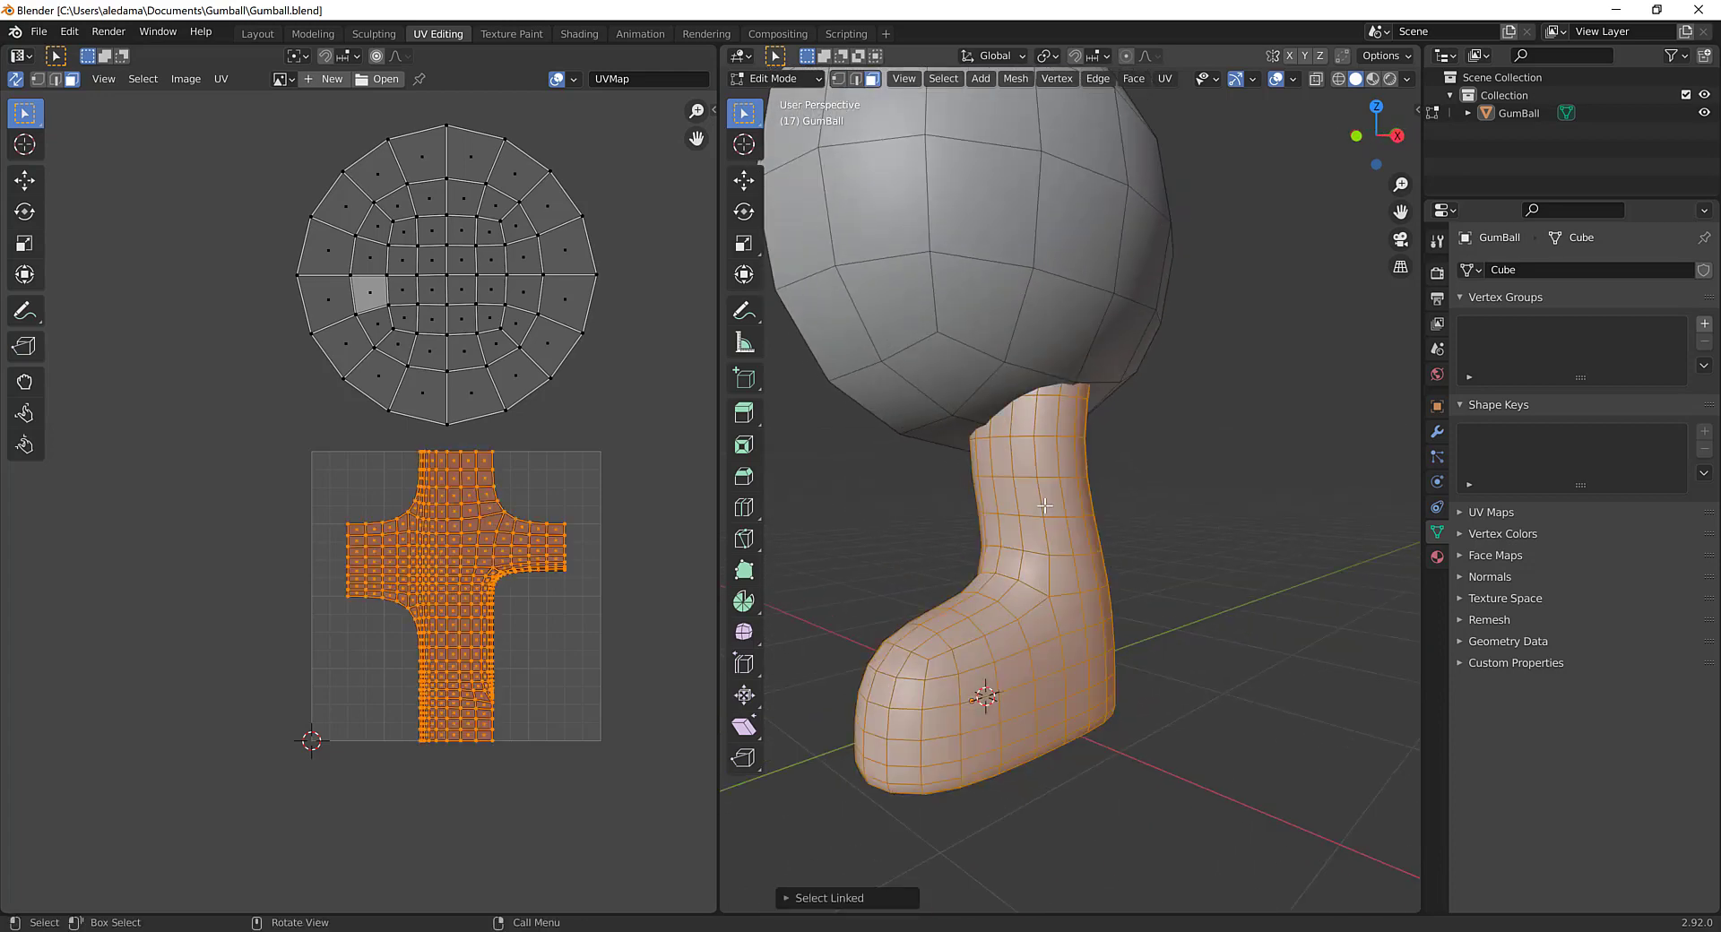
key("ctrl+h")
key("Escape")
key("shift+h")
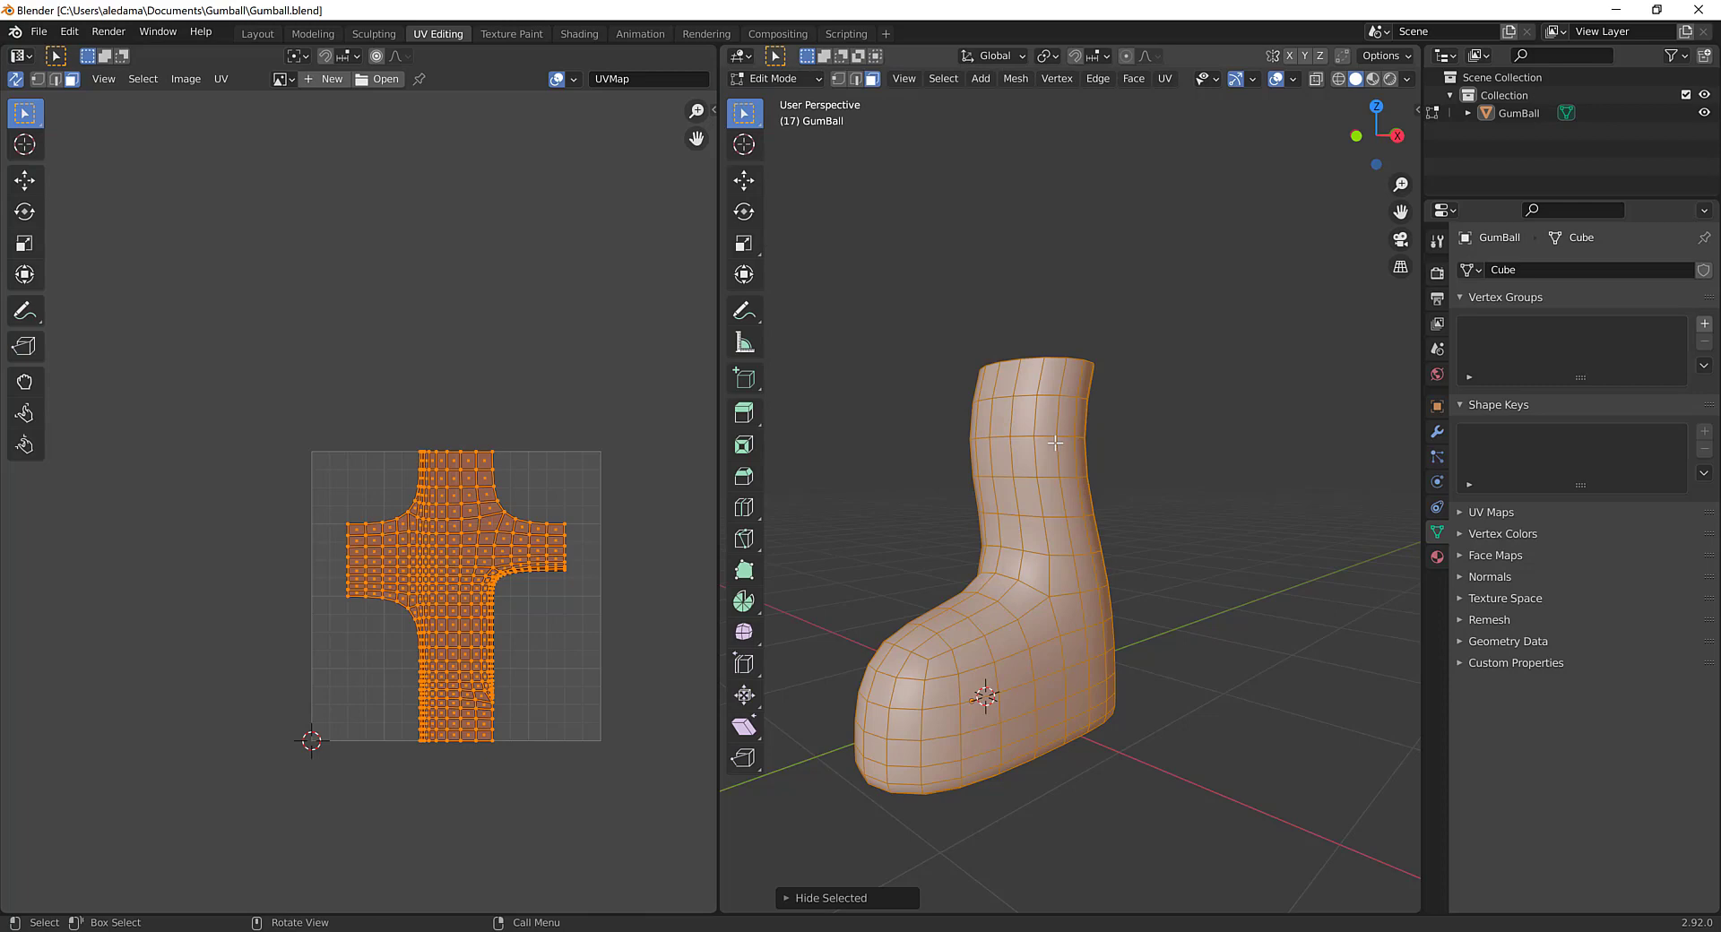
Step: Undo hiding the unselected geometry and clear the selection
middle_click_drag(1135, 569, 1129, 587)
key("ctrl+z")
key("alt+a")
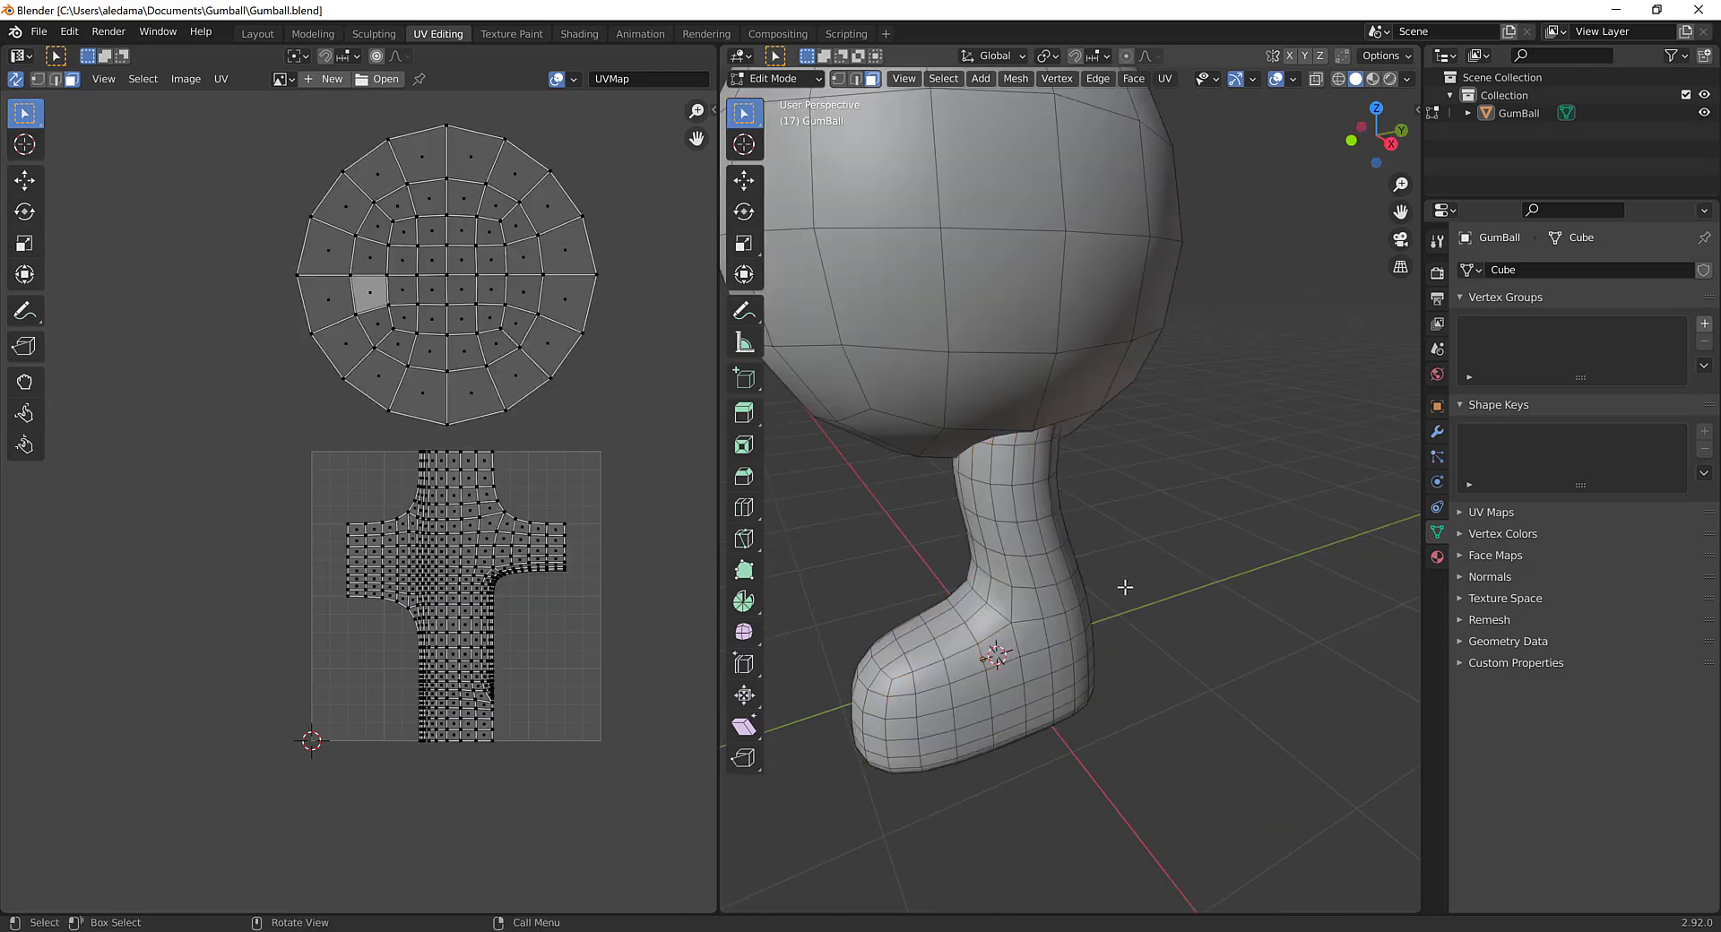
Step: Select the leg's linked faces, hide the rest of the mesh, and deselect everything
key("l")
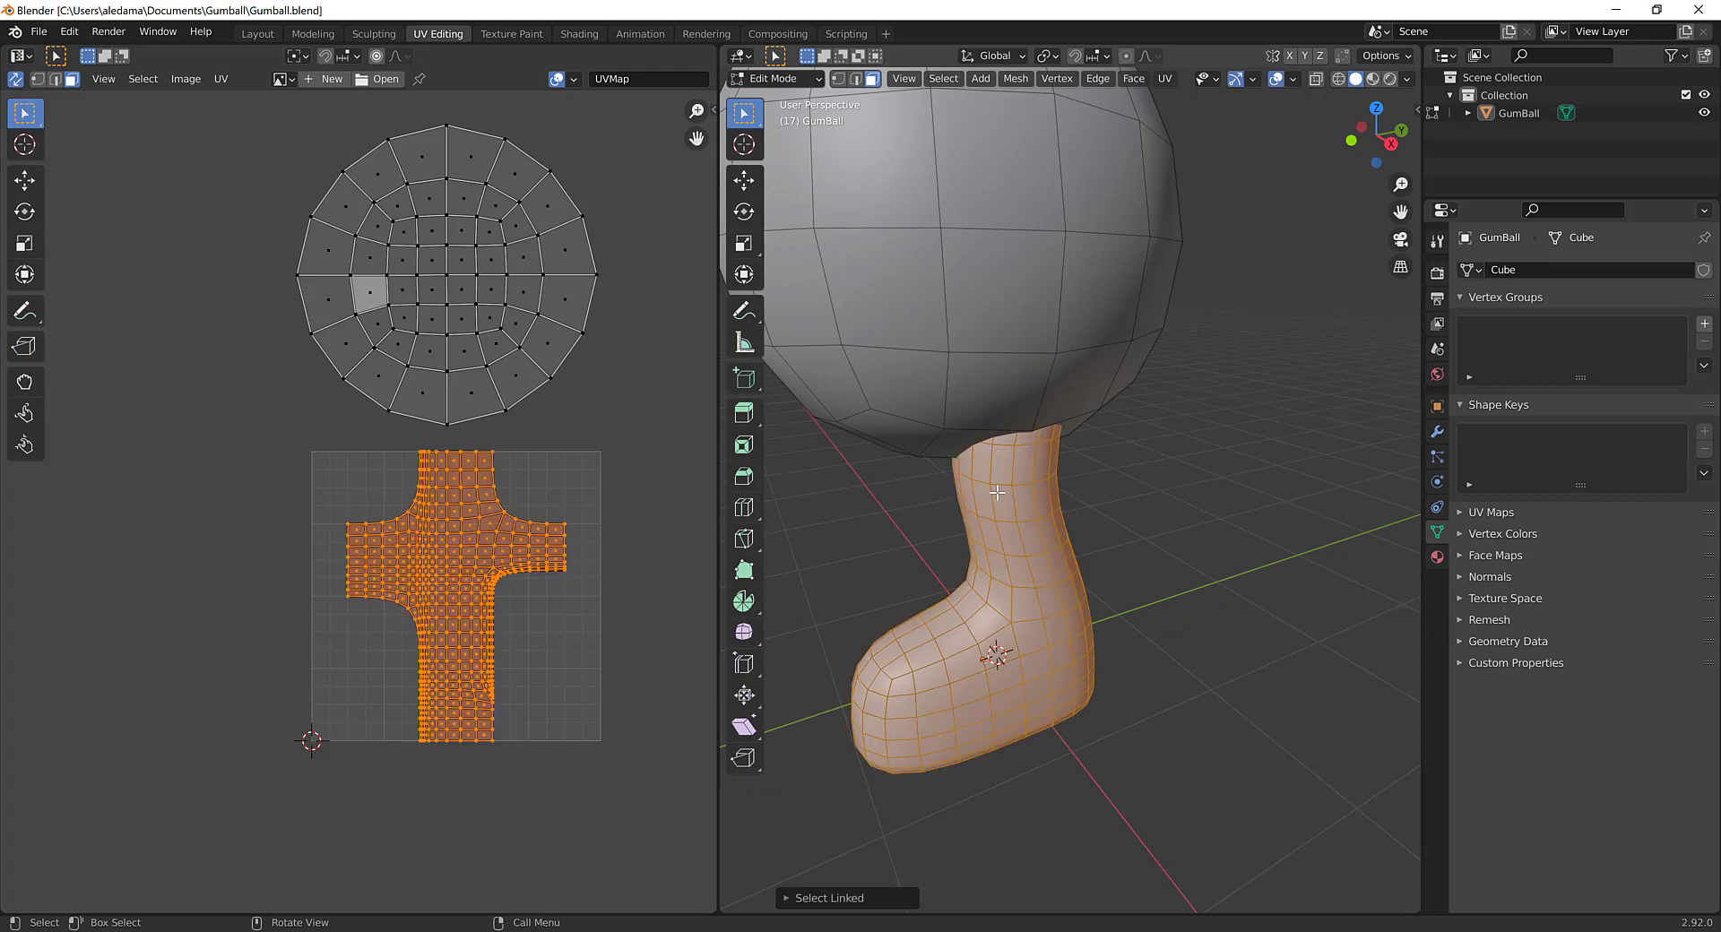
key("shift+h")
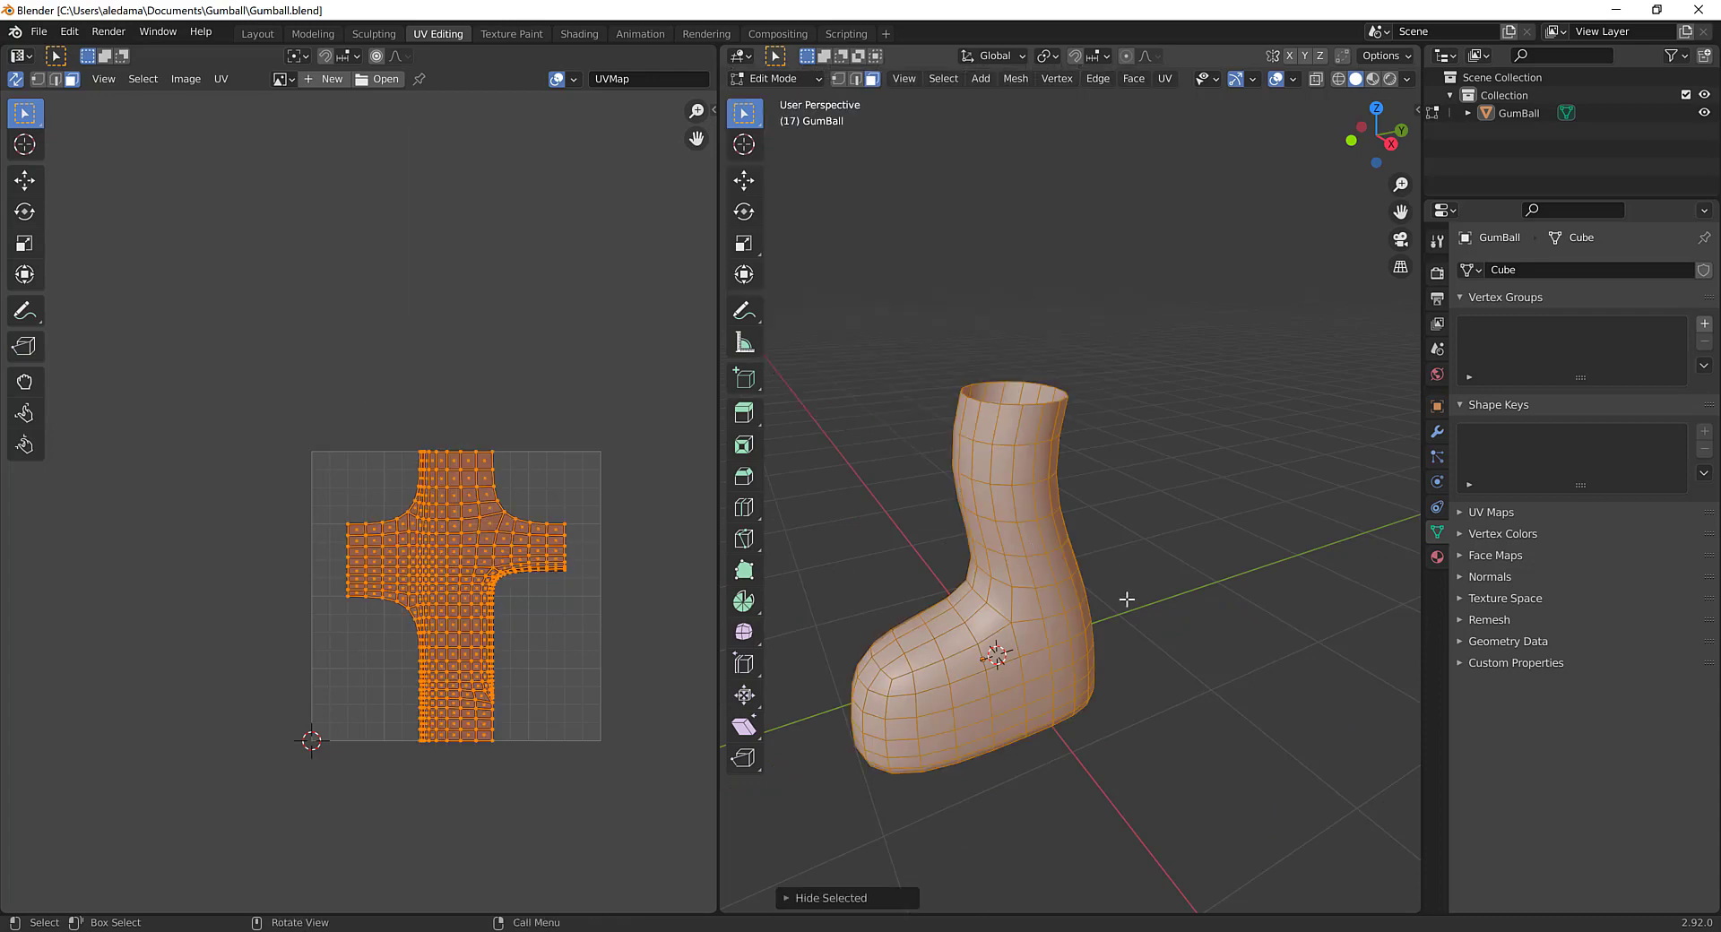
middle_click_drag(1126, 601, 1105, 557)
scroll(1178, 557, "up", 1)
key("alt+a")
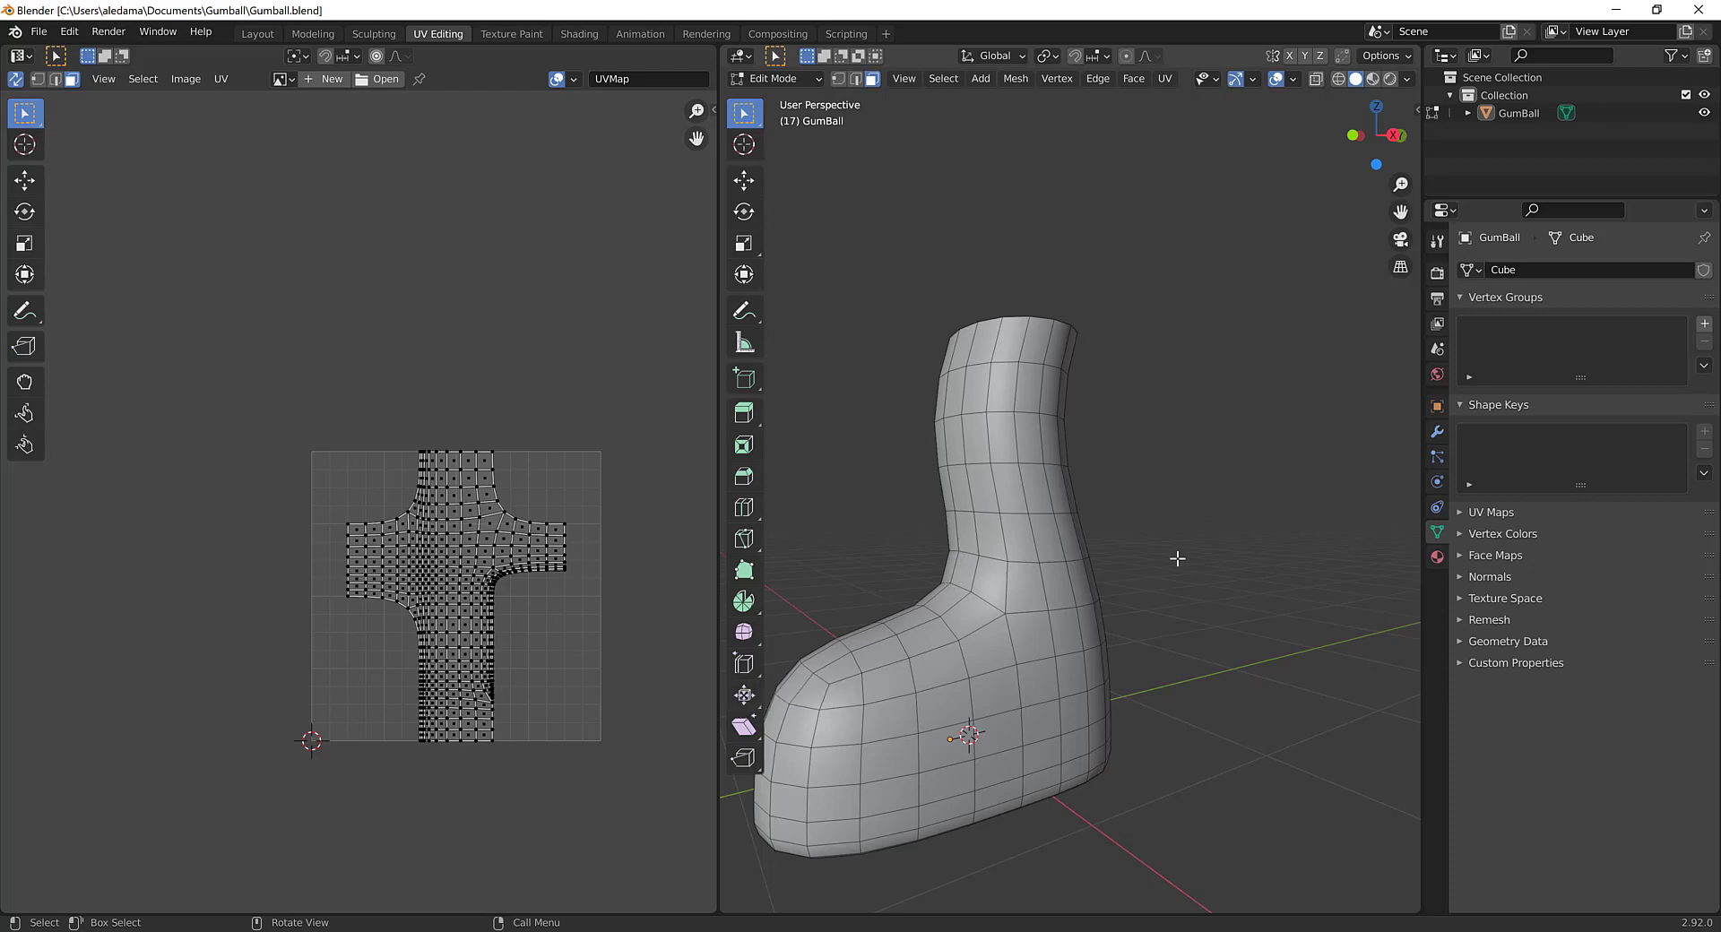
Step: Mark a UV seam along the horizontal edge loop around the ankle, just above the foot
middle_click_drag(1136, 574, 1051, 571)
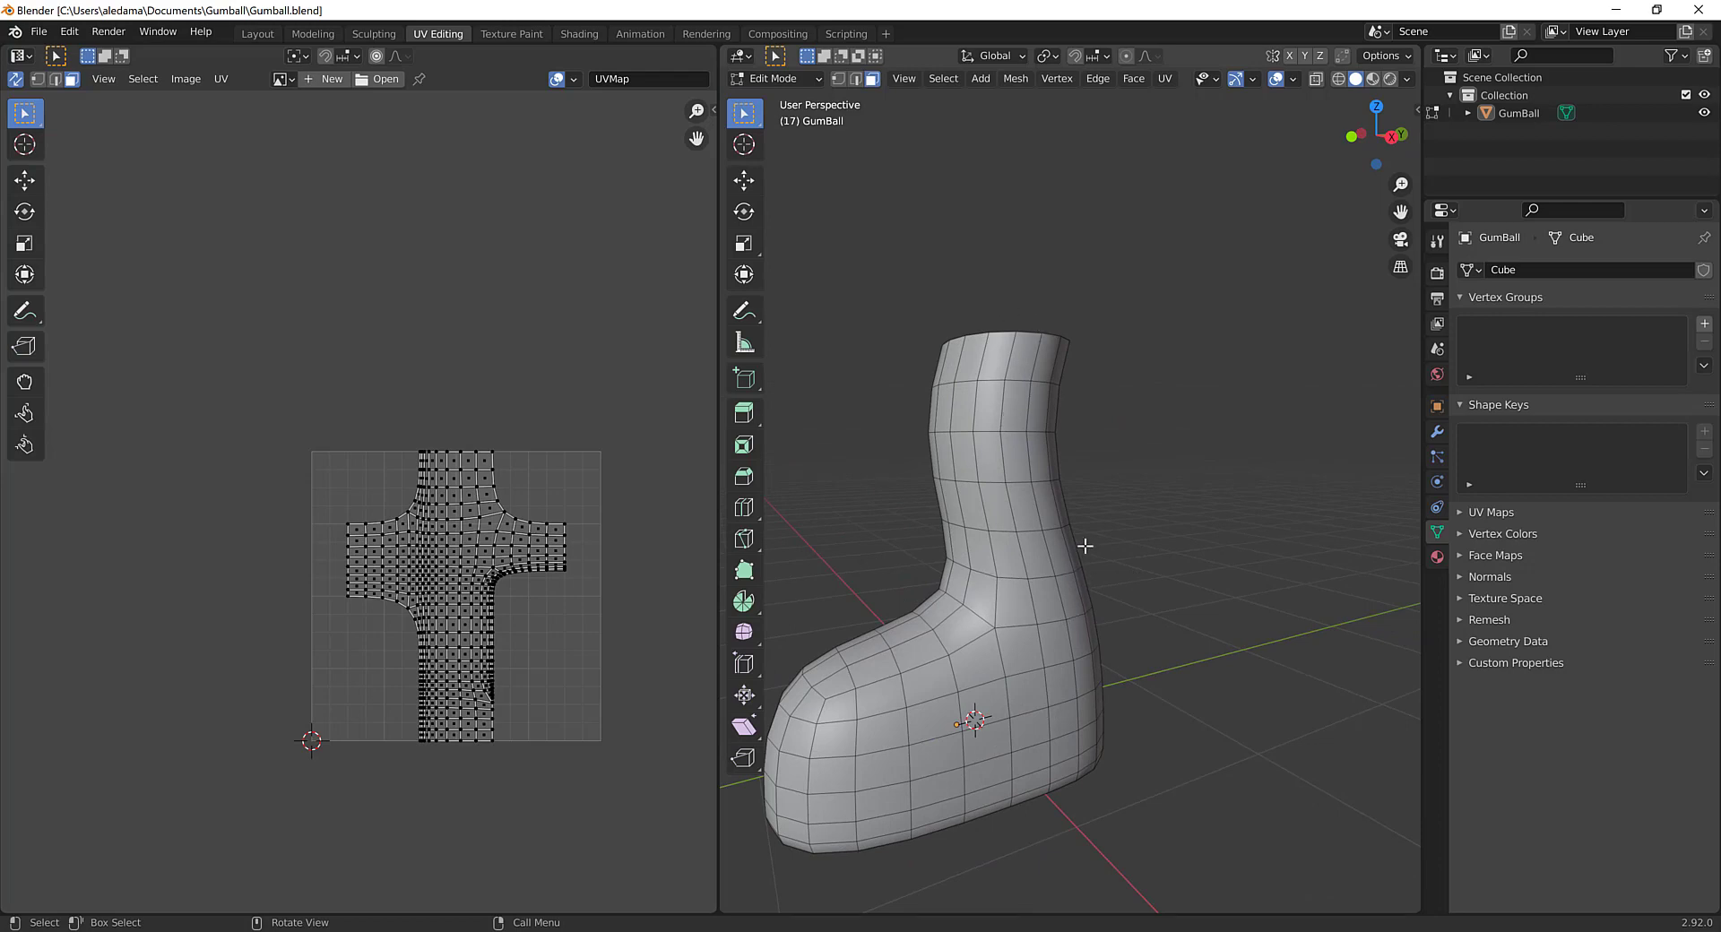
key("2")
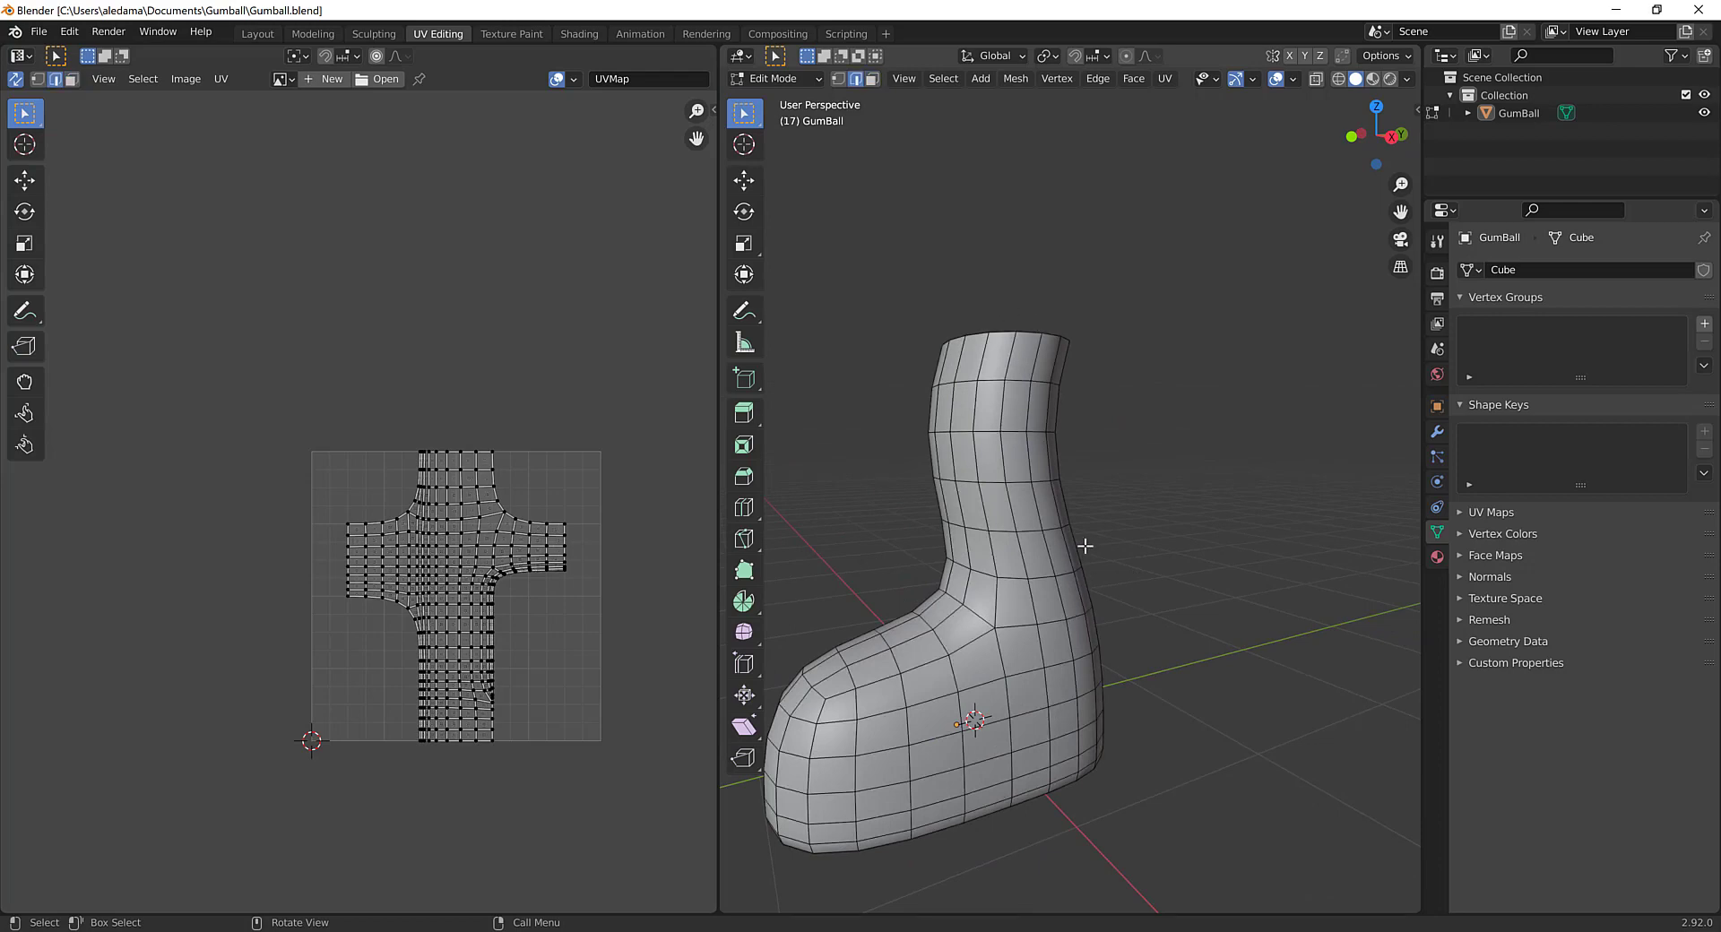
left_click(1011, 579, "alt")
middle_click_drag(1153, 567, 1214, 595)
key("alt+z")
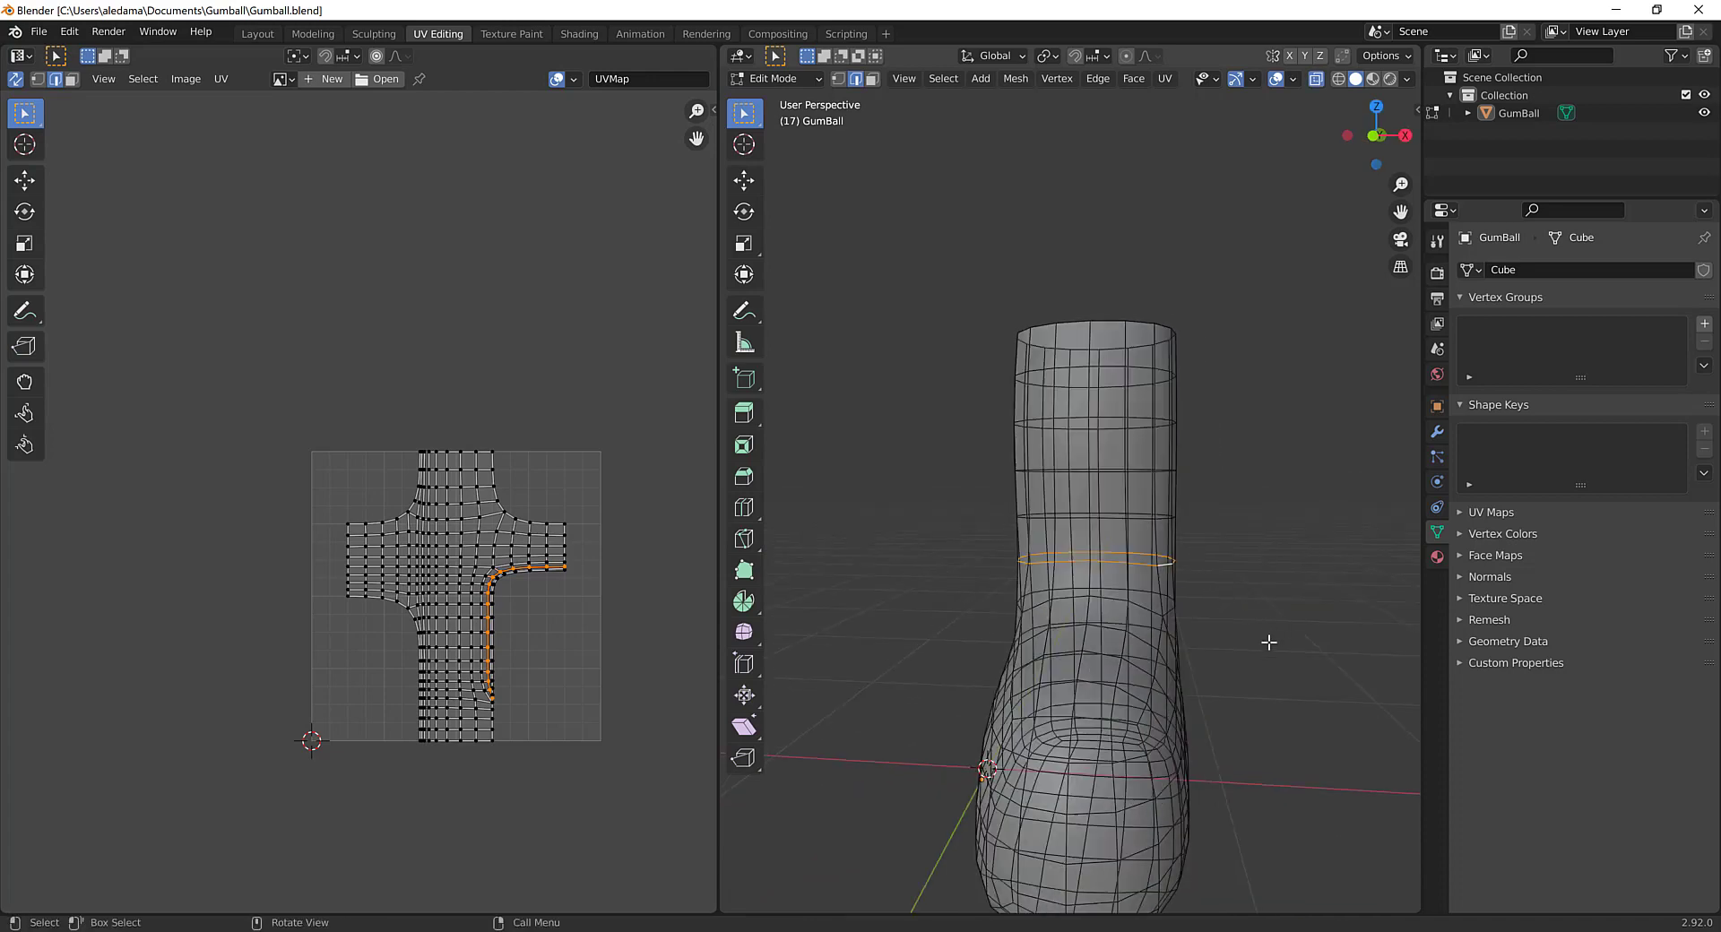
middle_click_drag(1268, 642, 1059, 624)
key("alt+z")
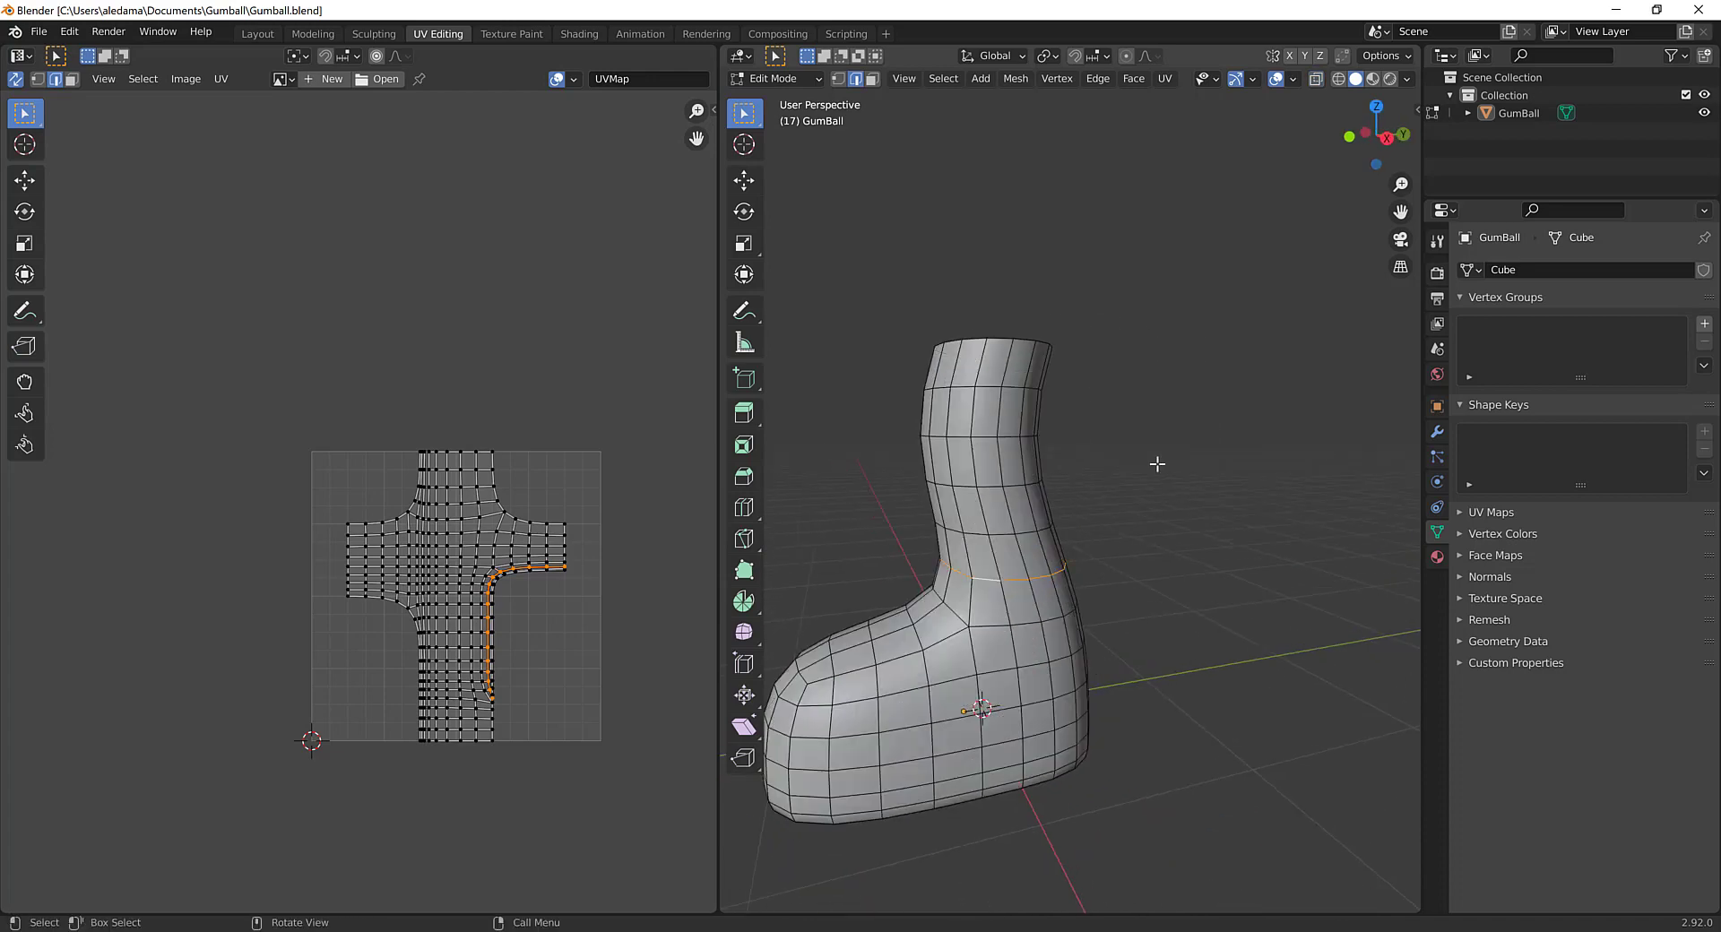
right_click(1155, 387)
left_click(1154, 385)
Step: Mark a UV seam along the edge loop around the perimeter of the foot's sole
scroll(1156, 565, "up", 5)
middle_click_drag(1157, 605, 968, 589)
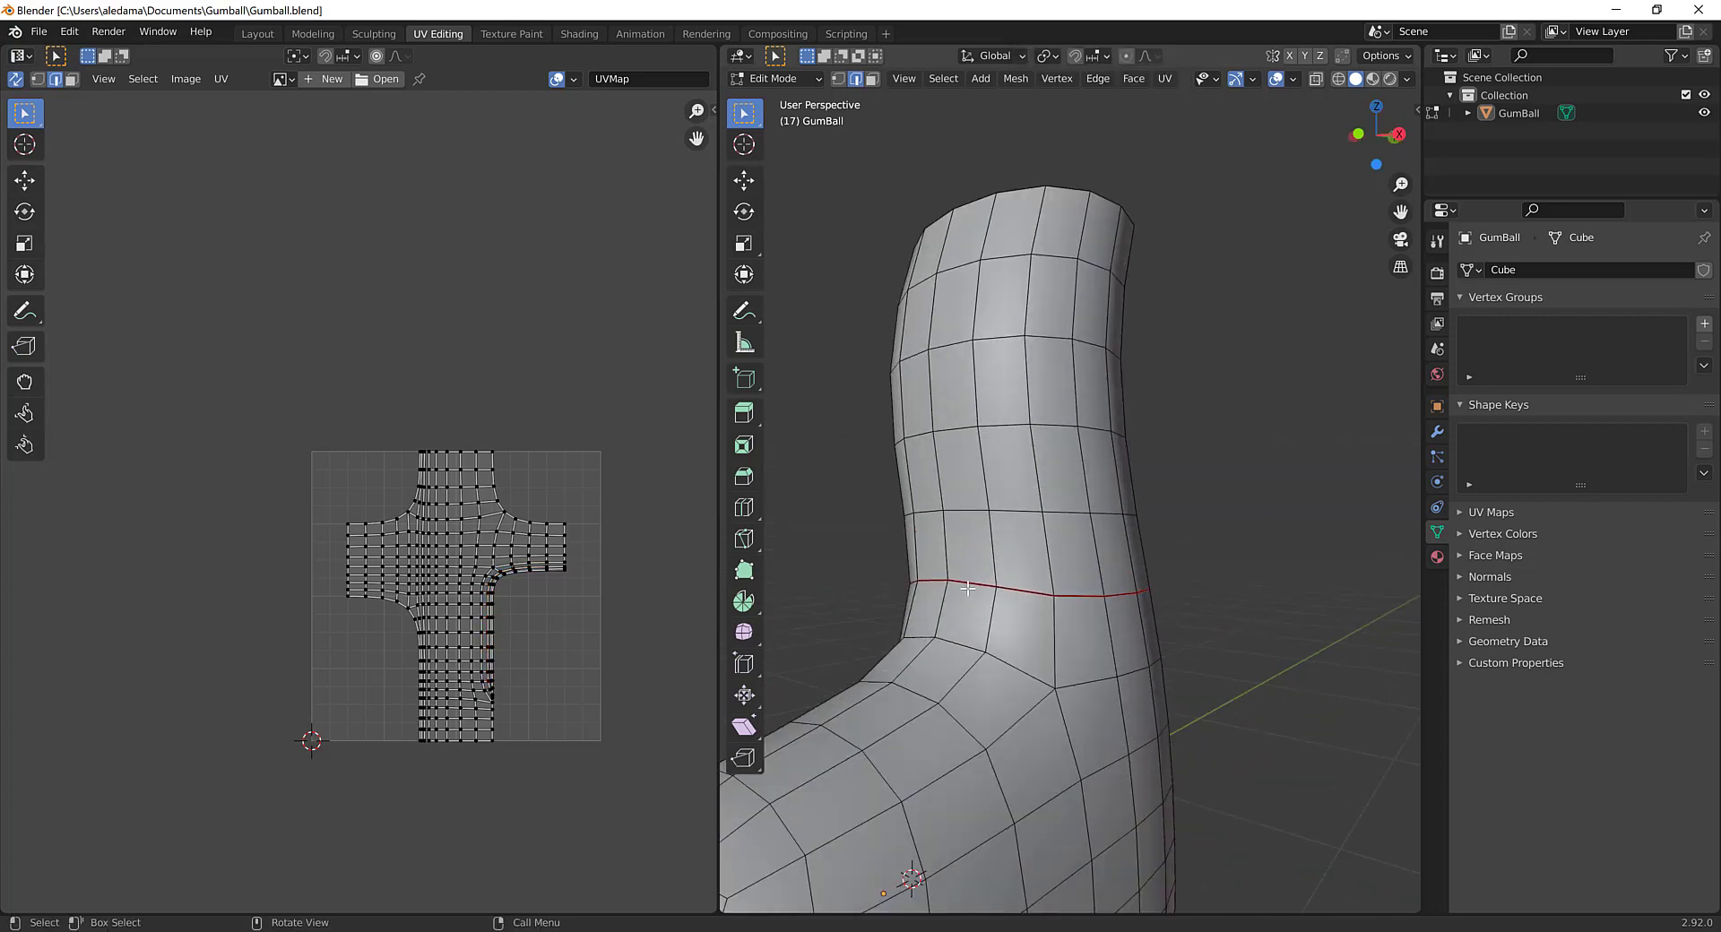
middle_click_drag(1175, 592, 1015, 472)
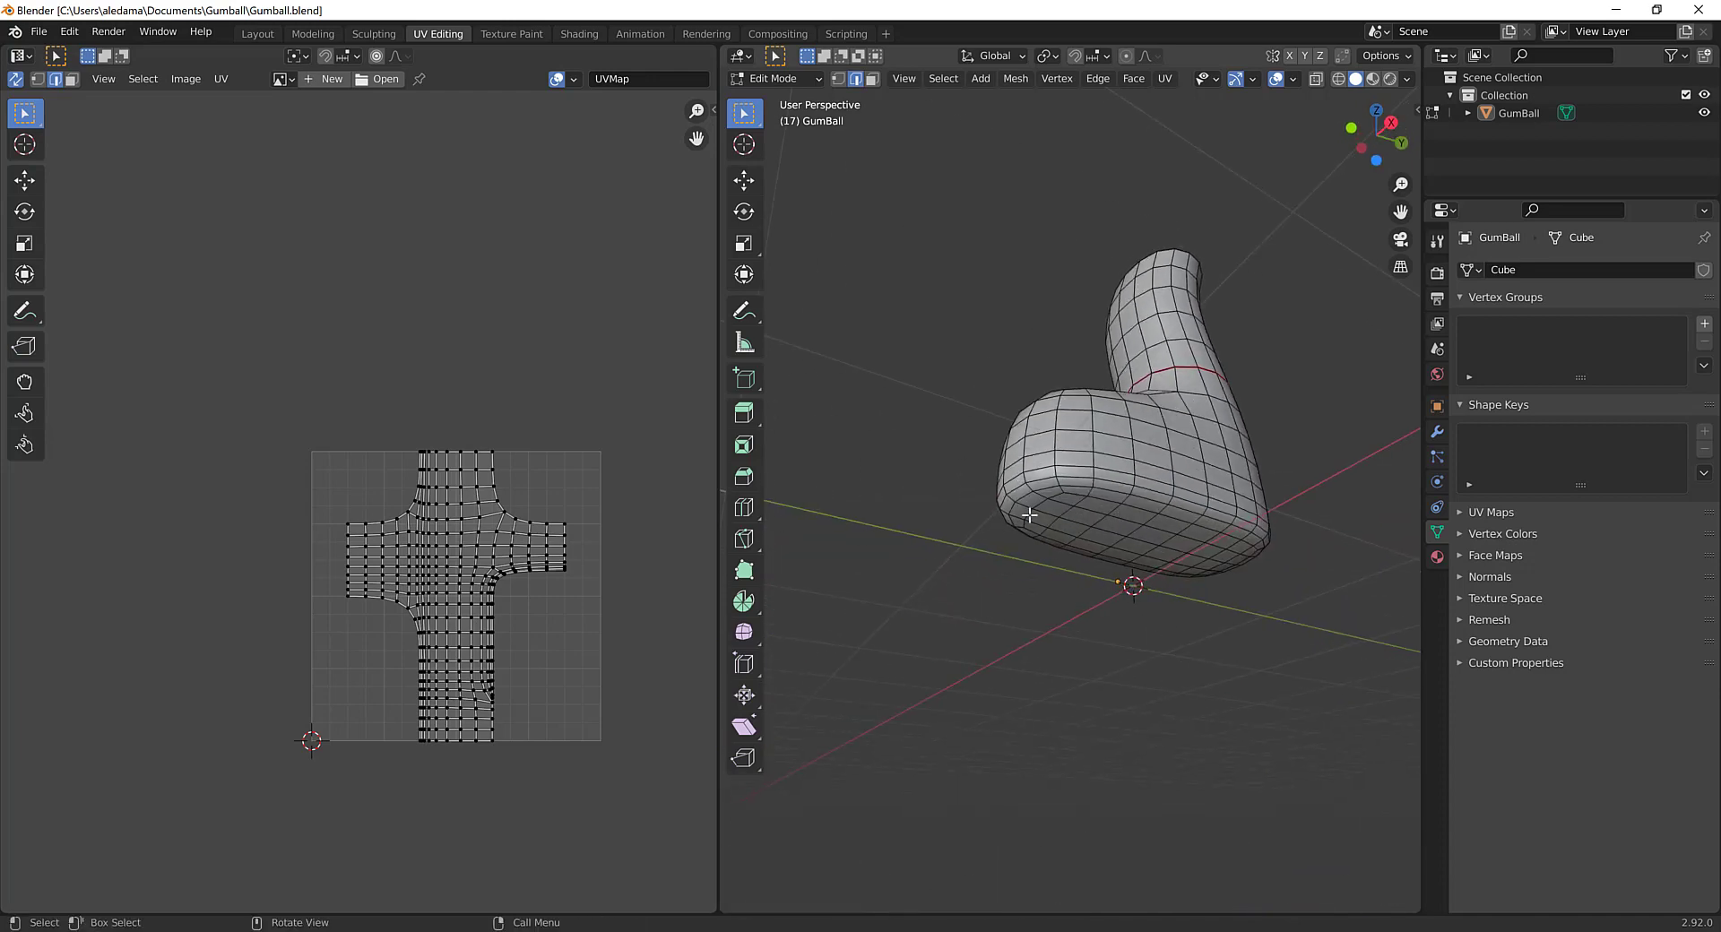
left_click(1074, 478, "alt")
right_click(1281, 430)
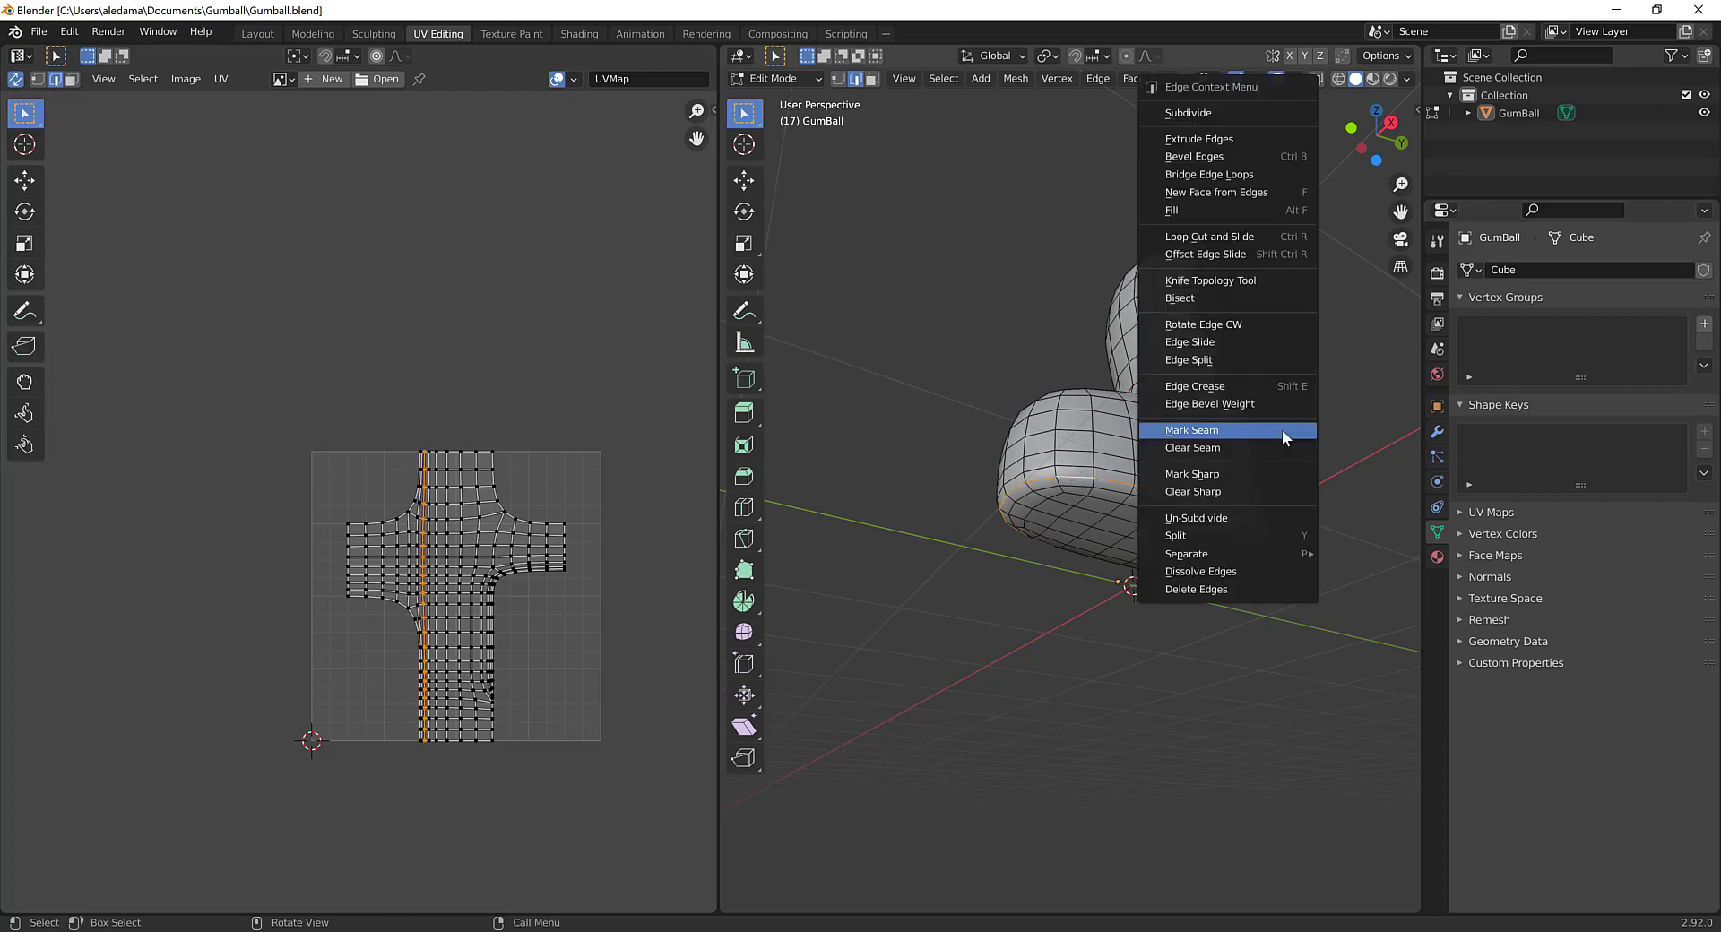
left_click(1282, 430)
Step: Select all of the isolated leg mesh and unwrap it along the ankle and sole seams
middle_click_drag(1329, 445, 1309, 559)
middle_click_drag(1189, 605, 1206, 656)
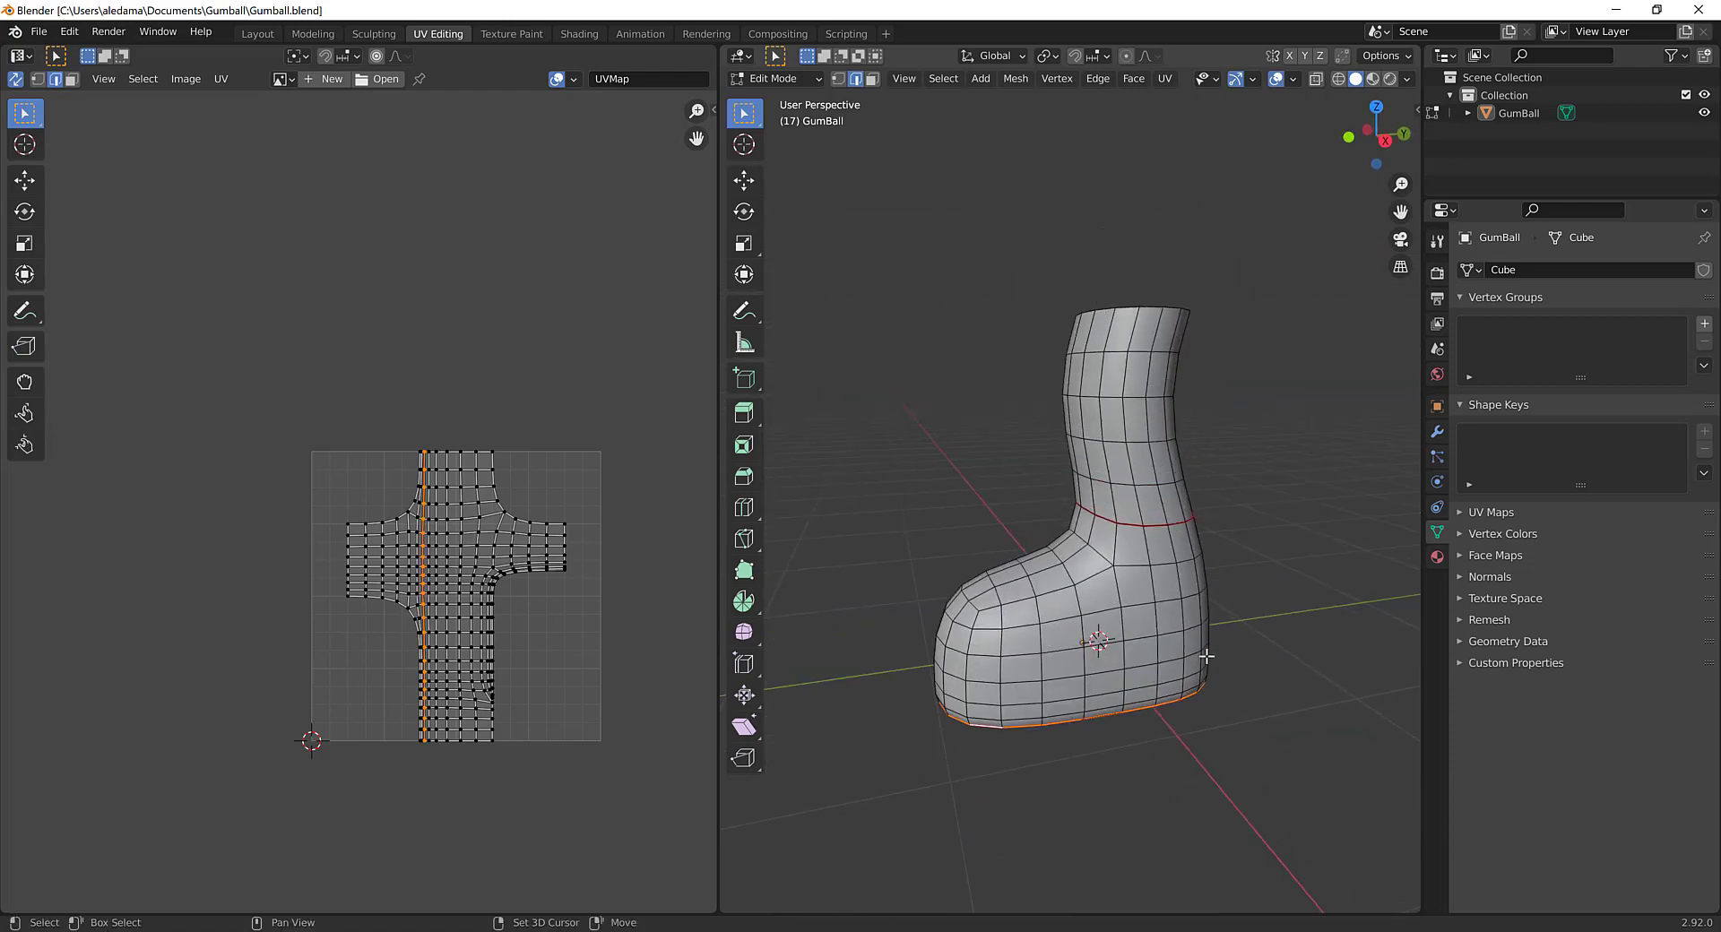
key("a")
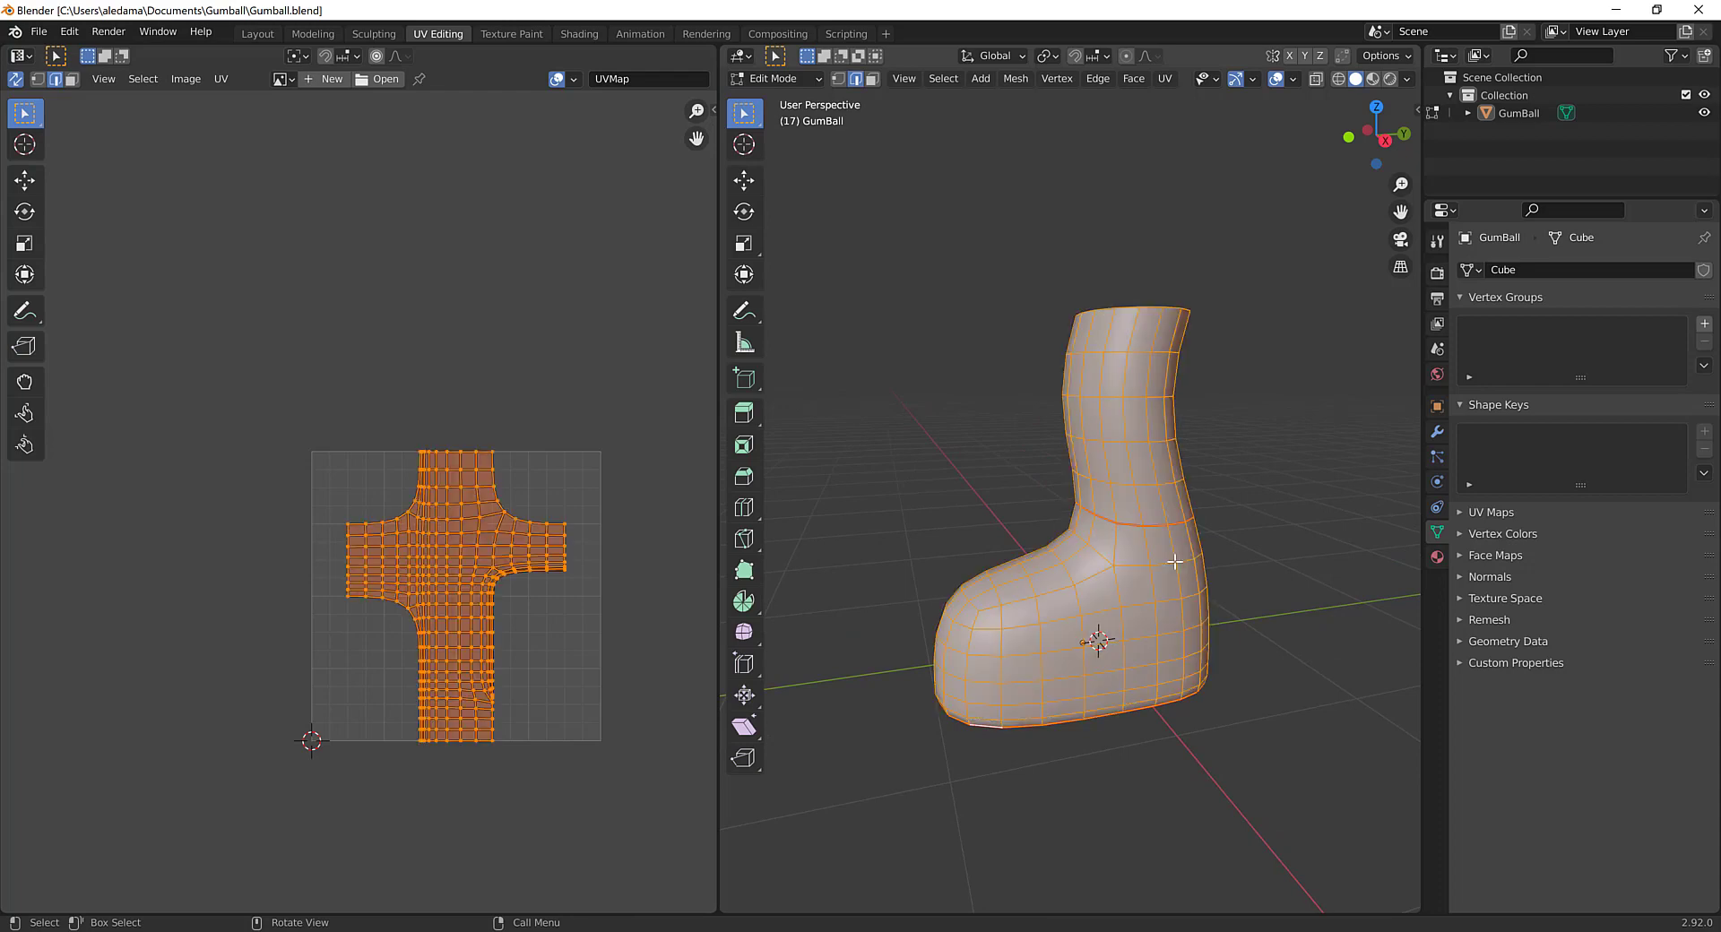
key("u")
left_click(1165, 561)
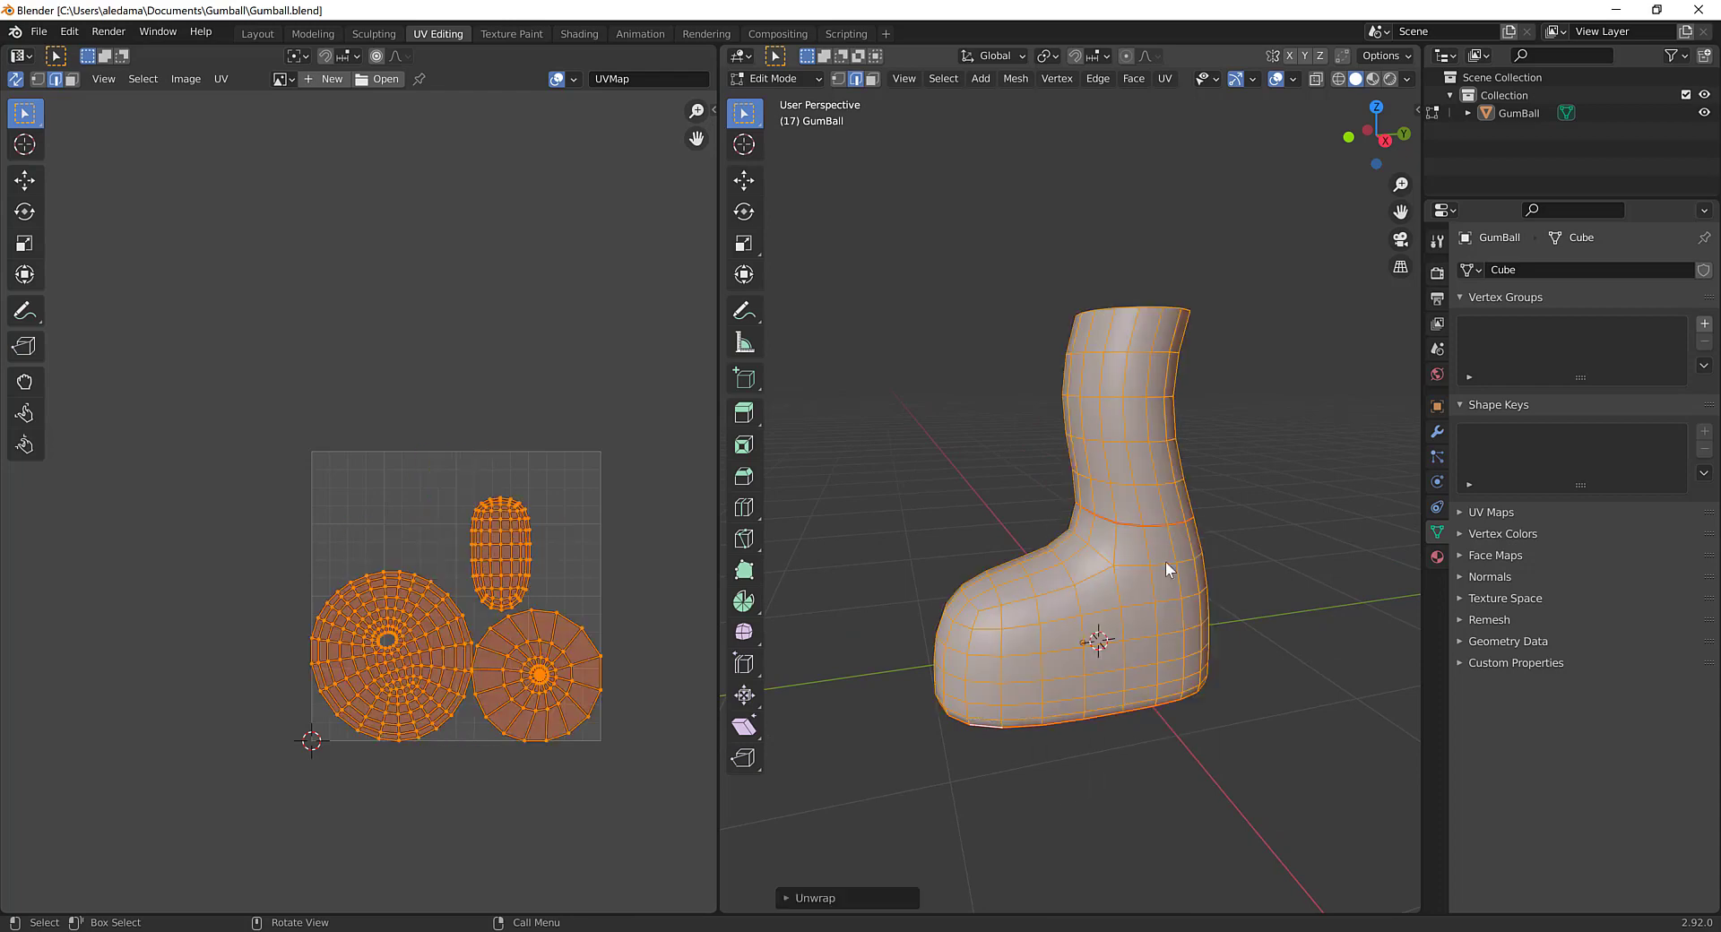
Step: Examine which parts of the leg the three unwrapped UV islands correspond to by selecting portions of each island
left_click(296, 671)
scroll(274, 700, "up", 5)
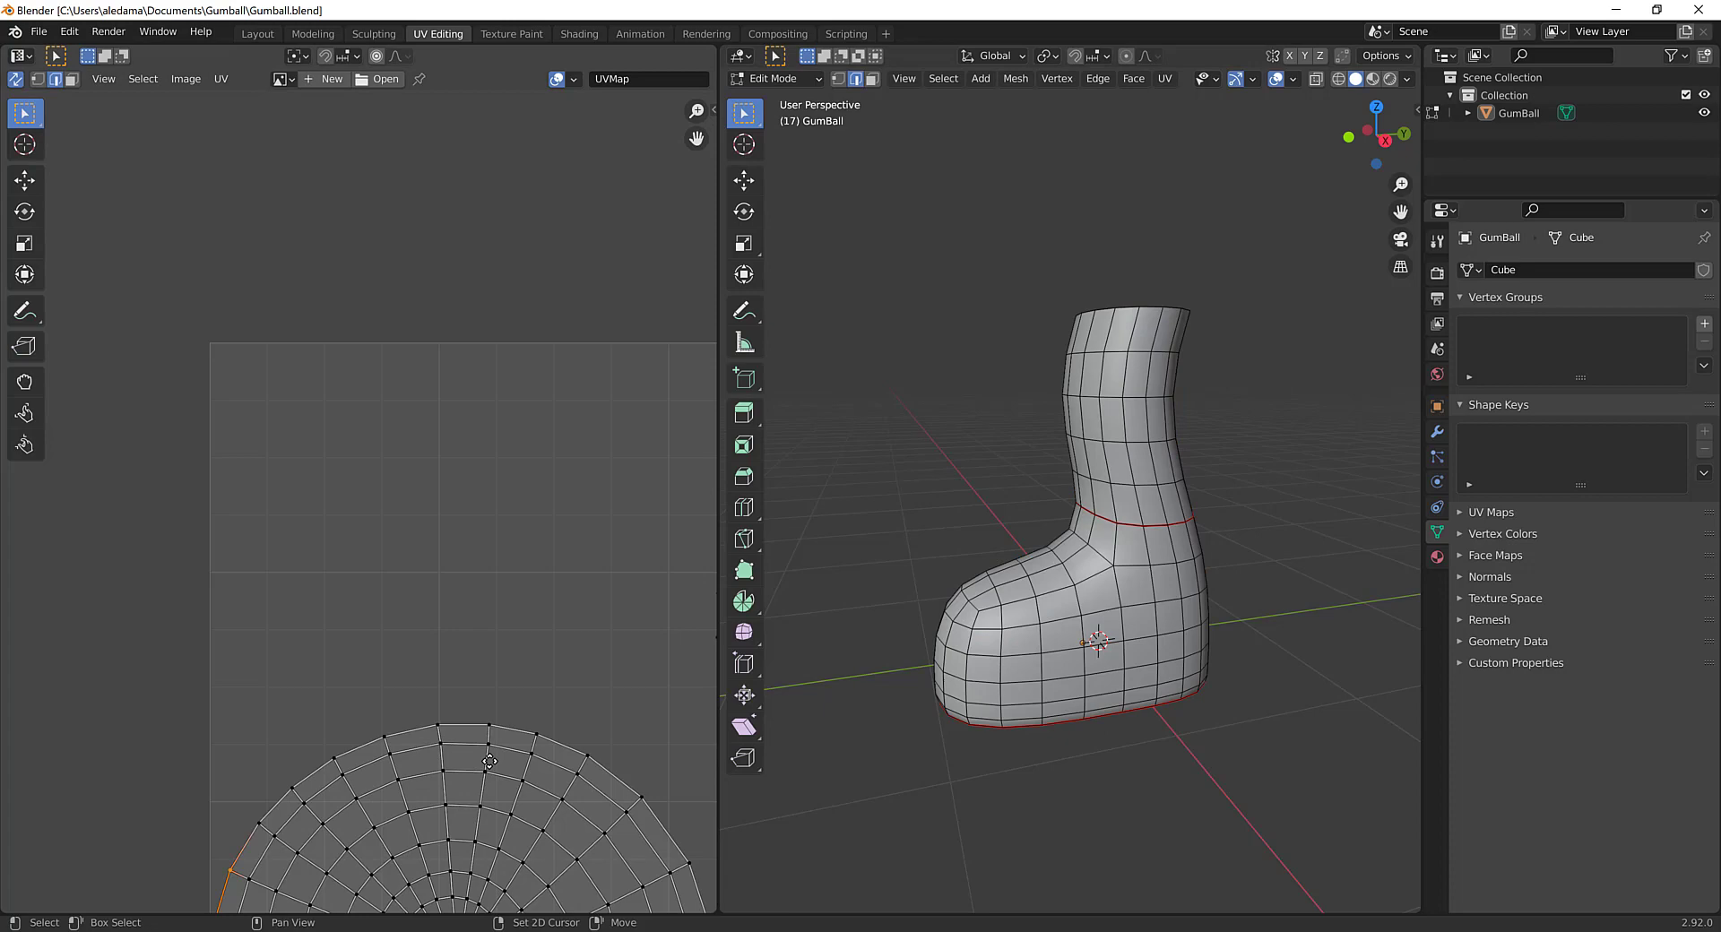
scroll(359, 556, "down", 2)
left_click_drag(353, 200, 584, 342)
middle_click_drag(1197, 547, 1140, 519)
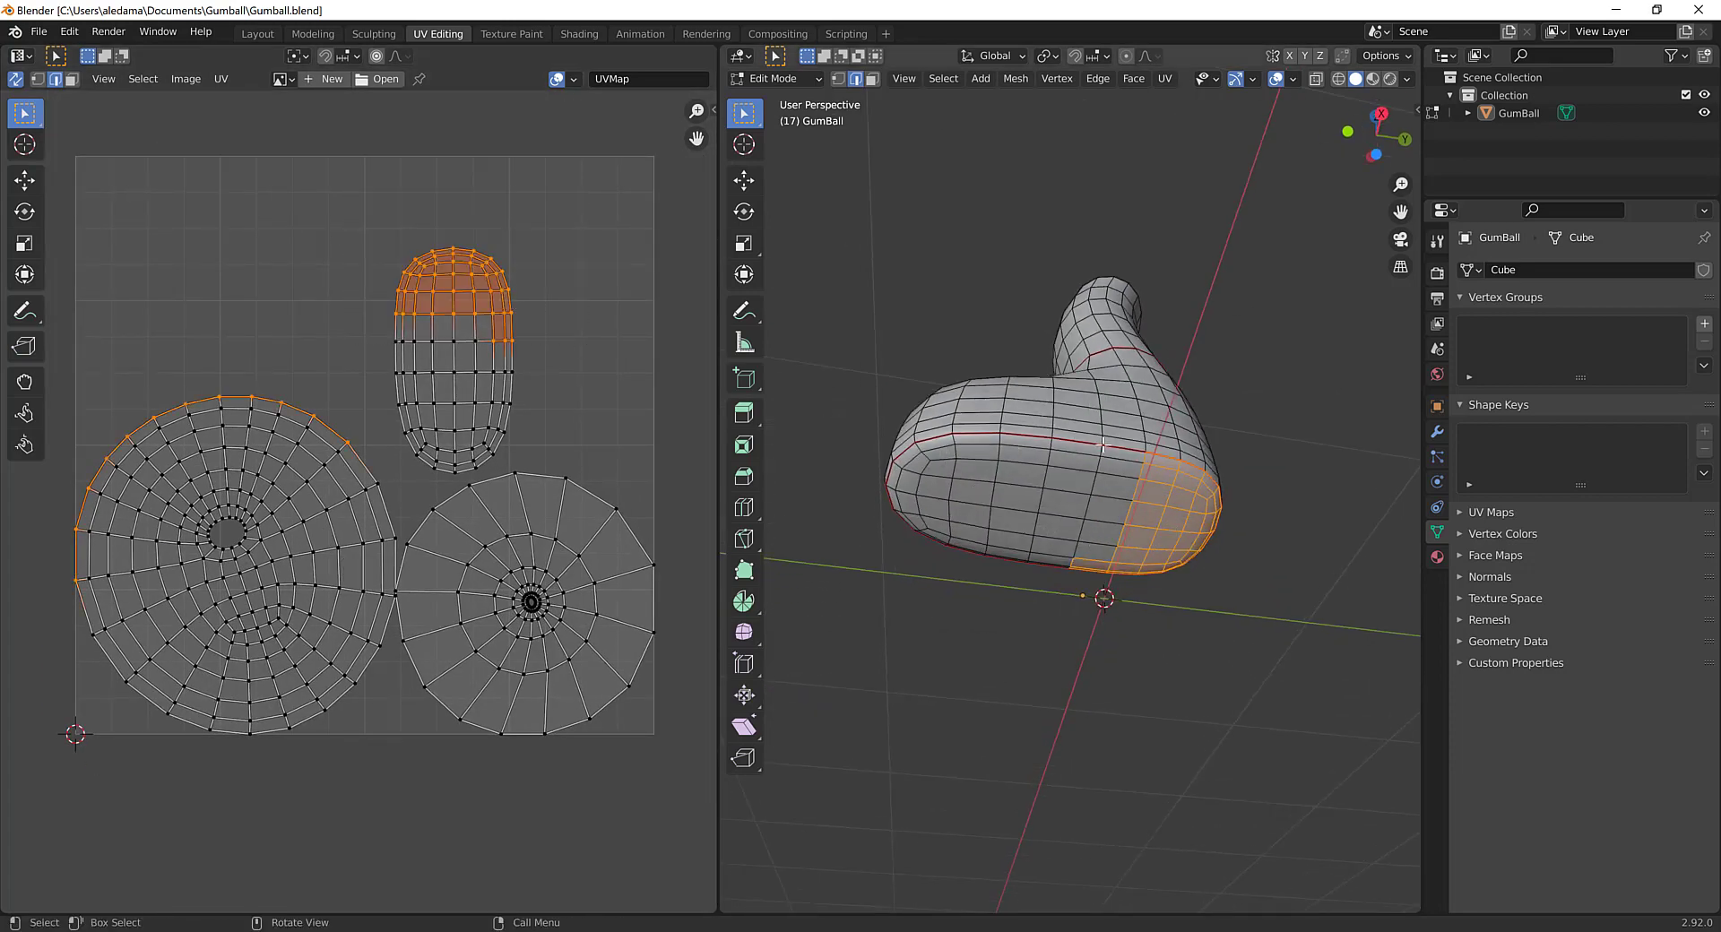
middle_click_drag(1126, 703, 1119, 689)
left_click_drag(643, 557, 492, 683)
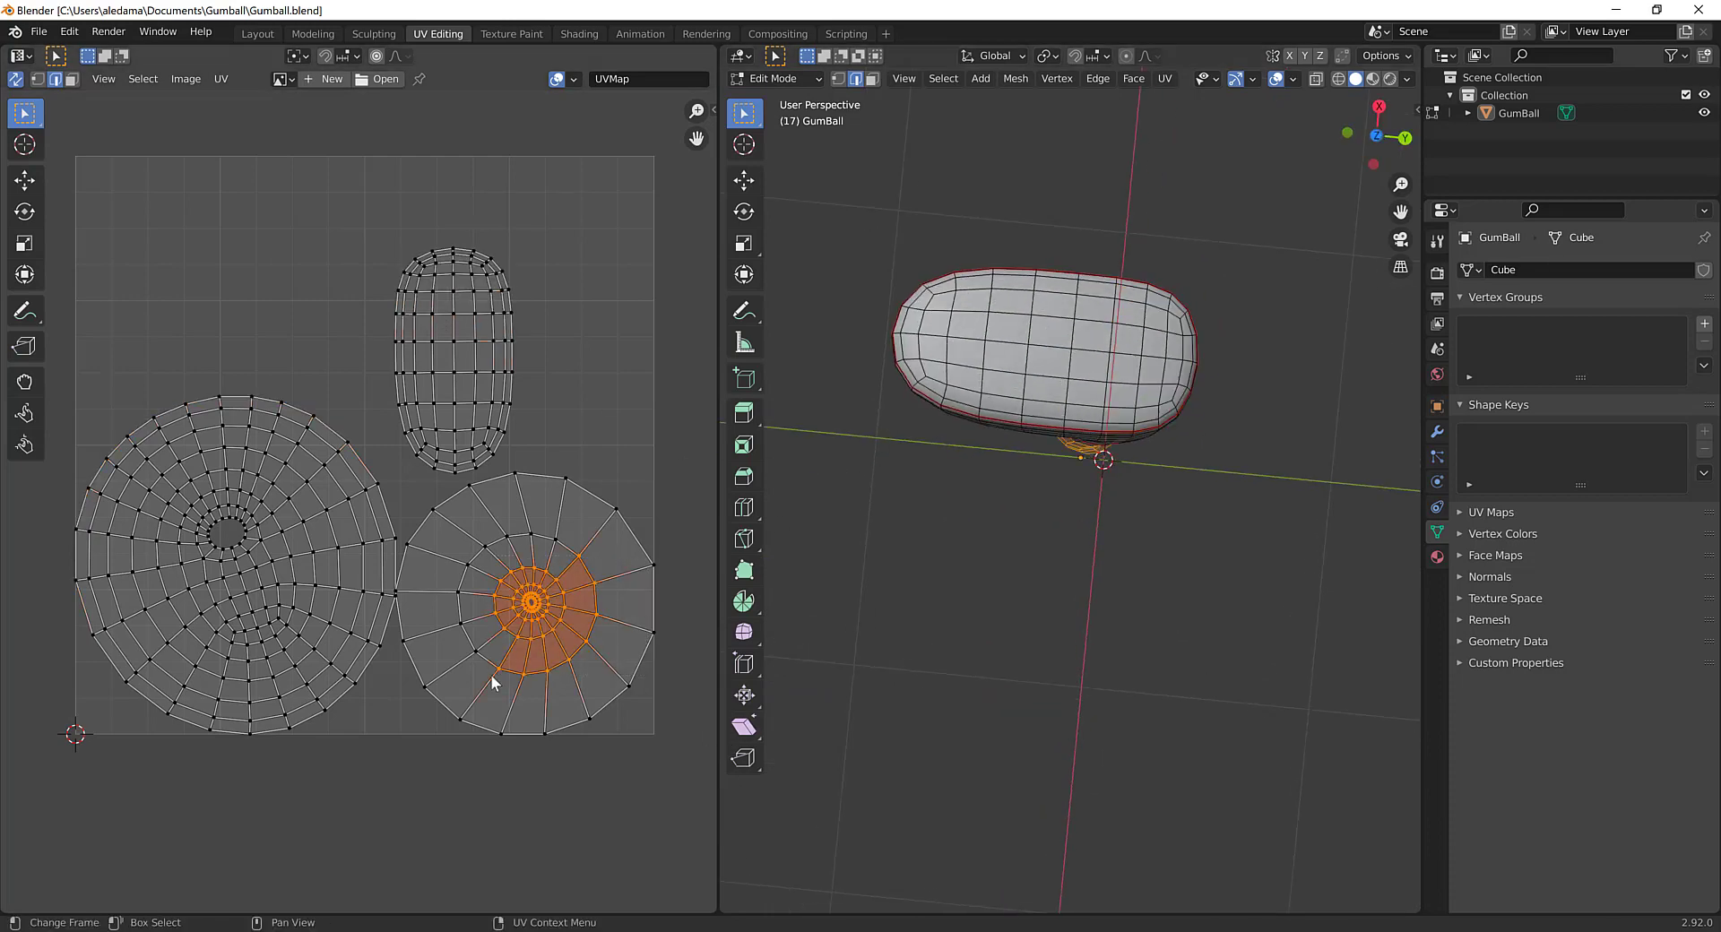
middle_click_drag(1067, 564, 1138, 568)
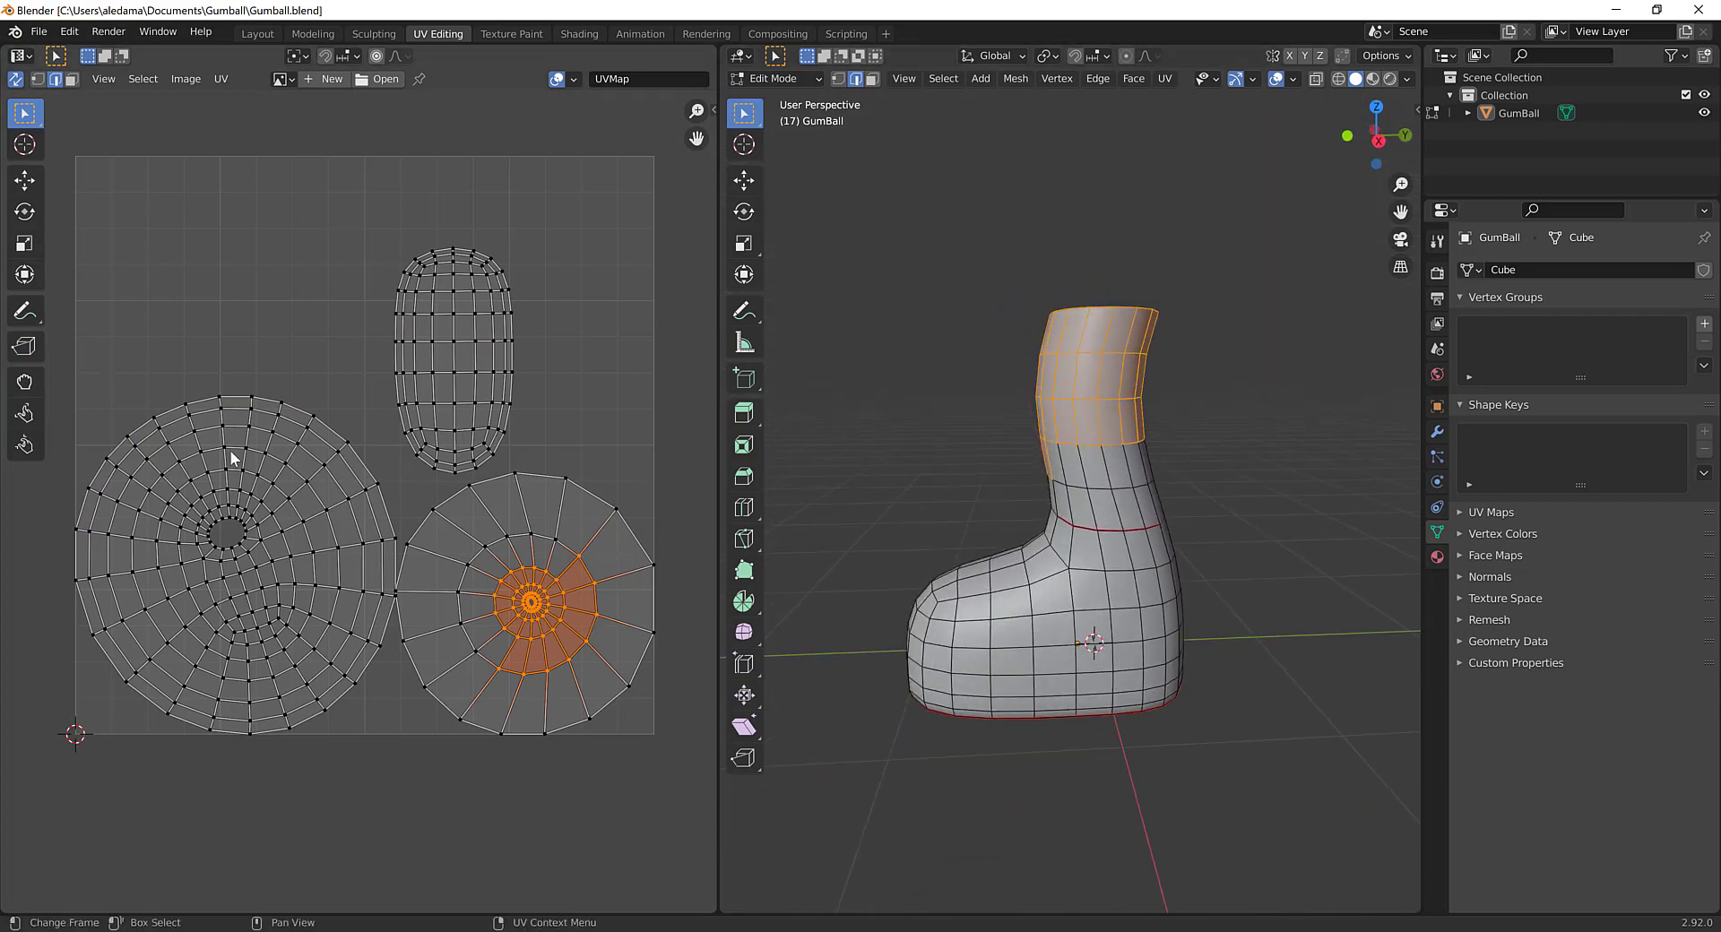
left_click_drag(185, 378, 285, 612)
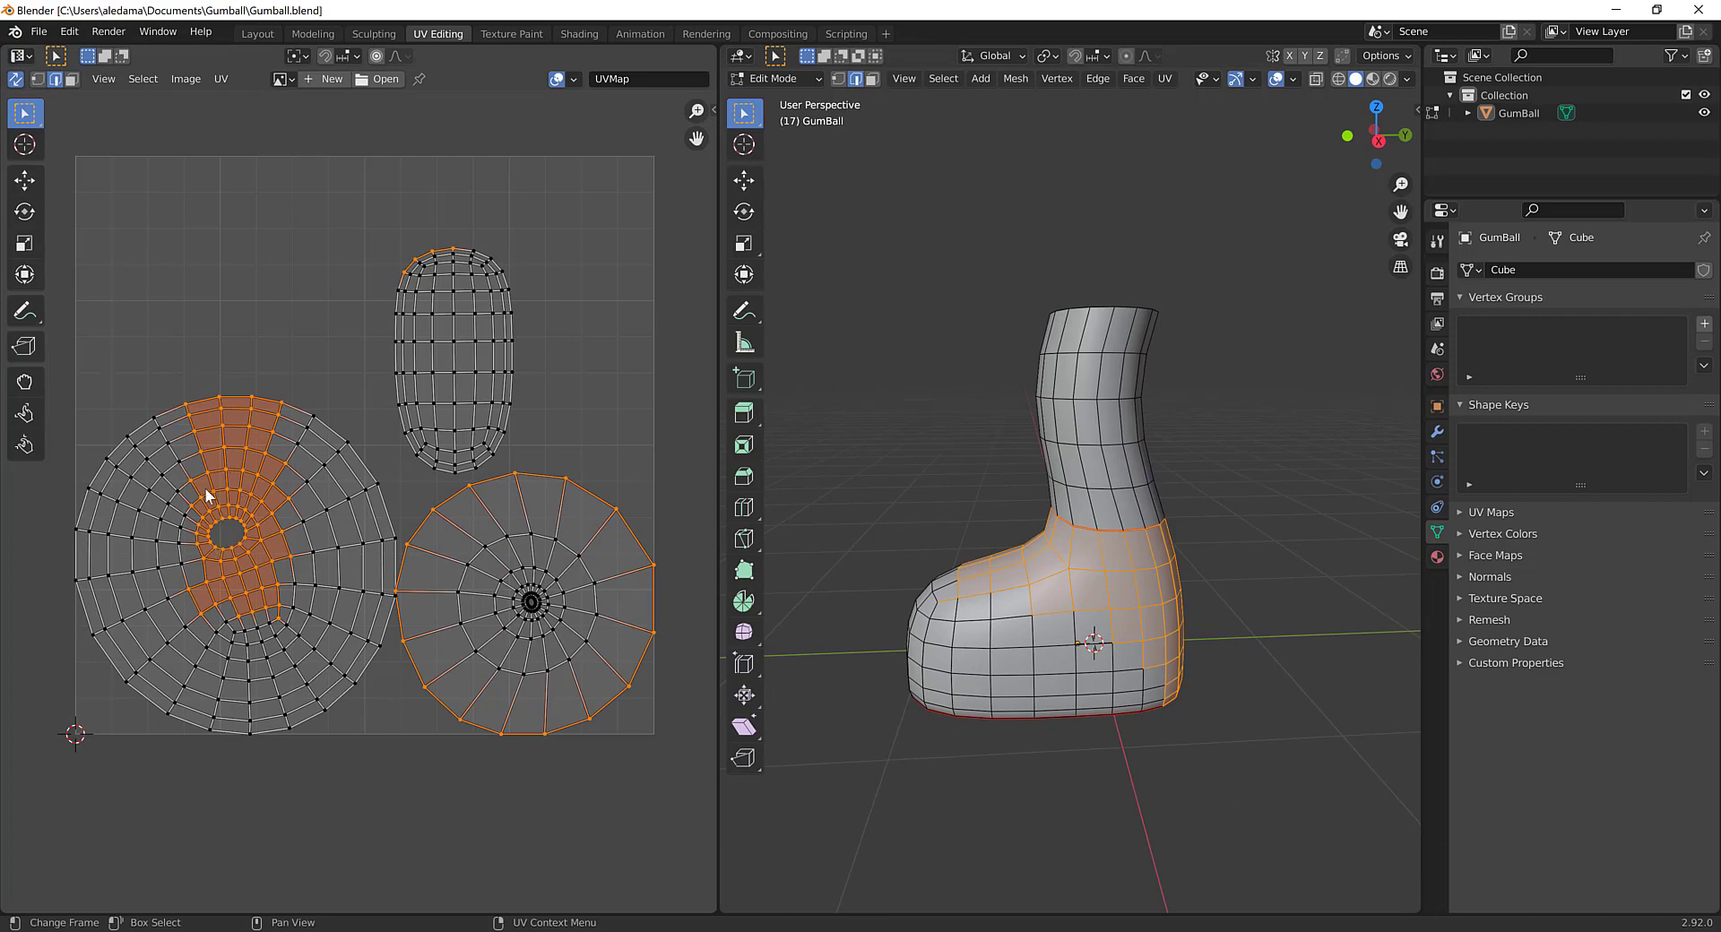
mouse_move(1057, 699)
middle_mouse_down()
mouse_move(837, 707)
mouse_move(1242, 660)
mouse_move(1073, 691)
middle_mouse_up()
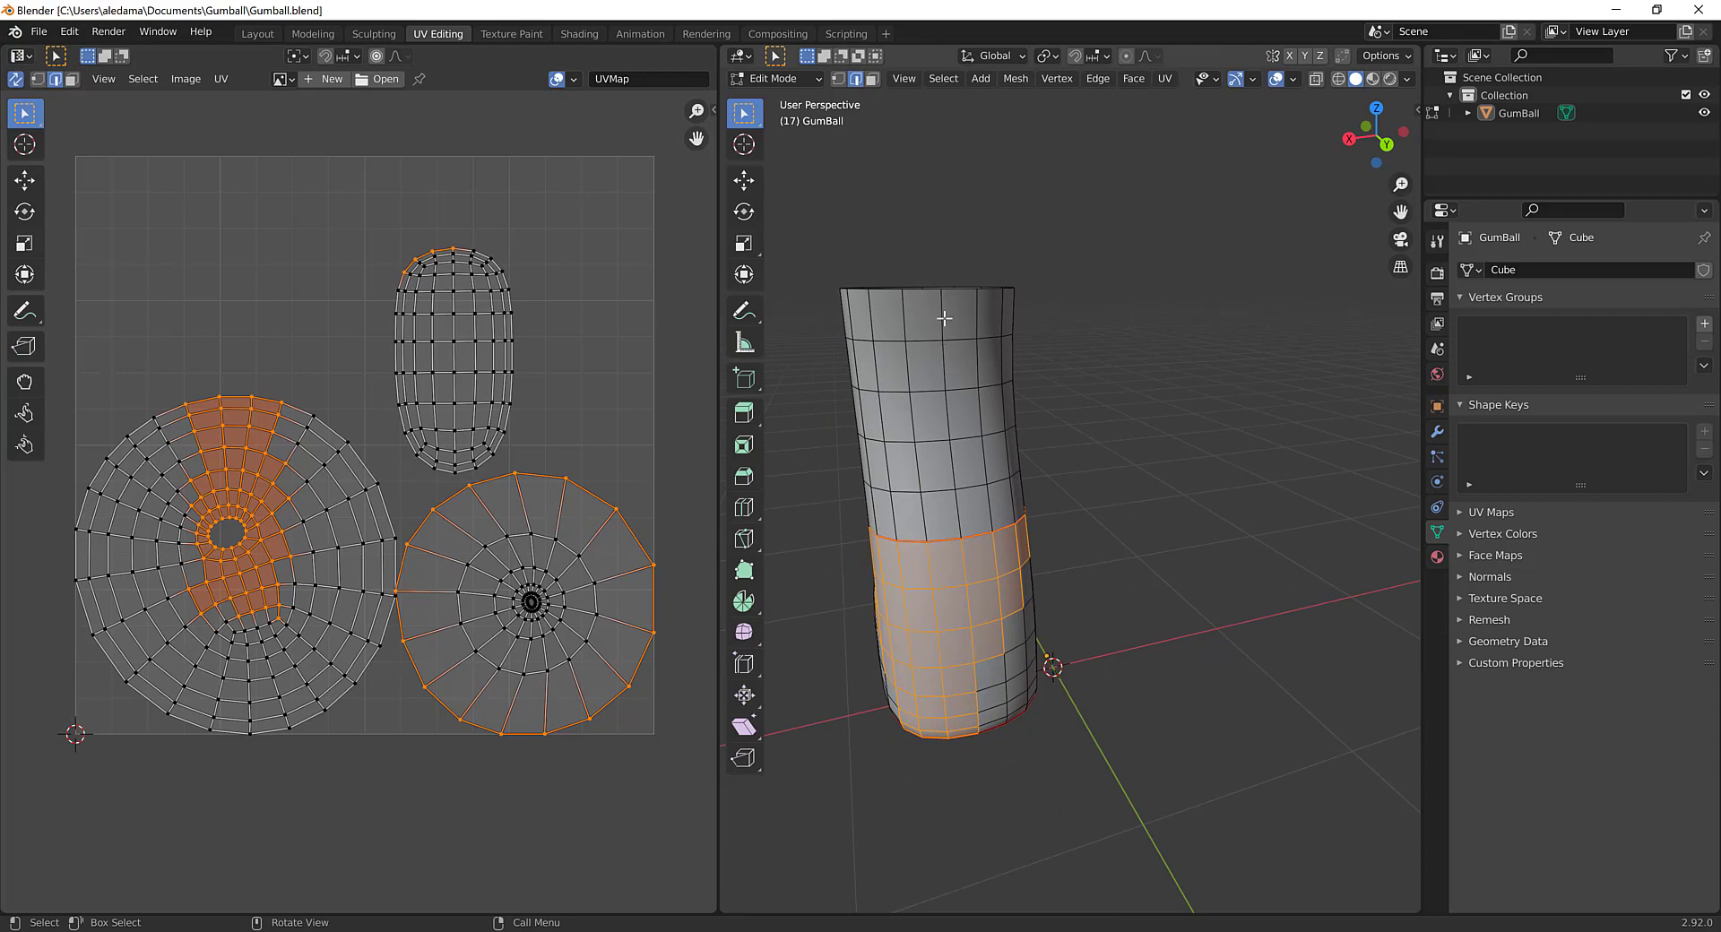
key("alt+a")
left_click(945, 372, "alt")
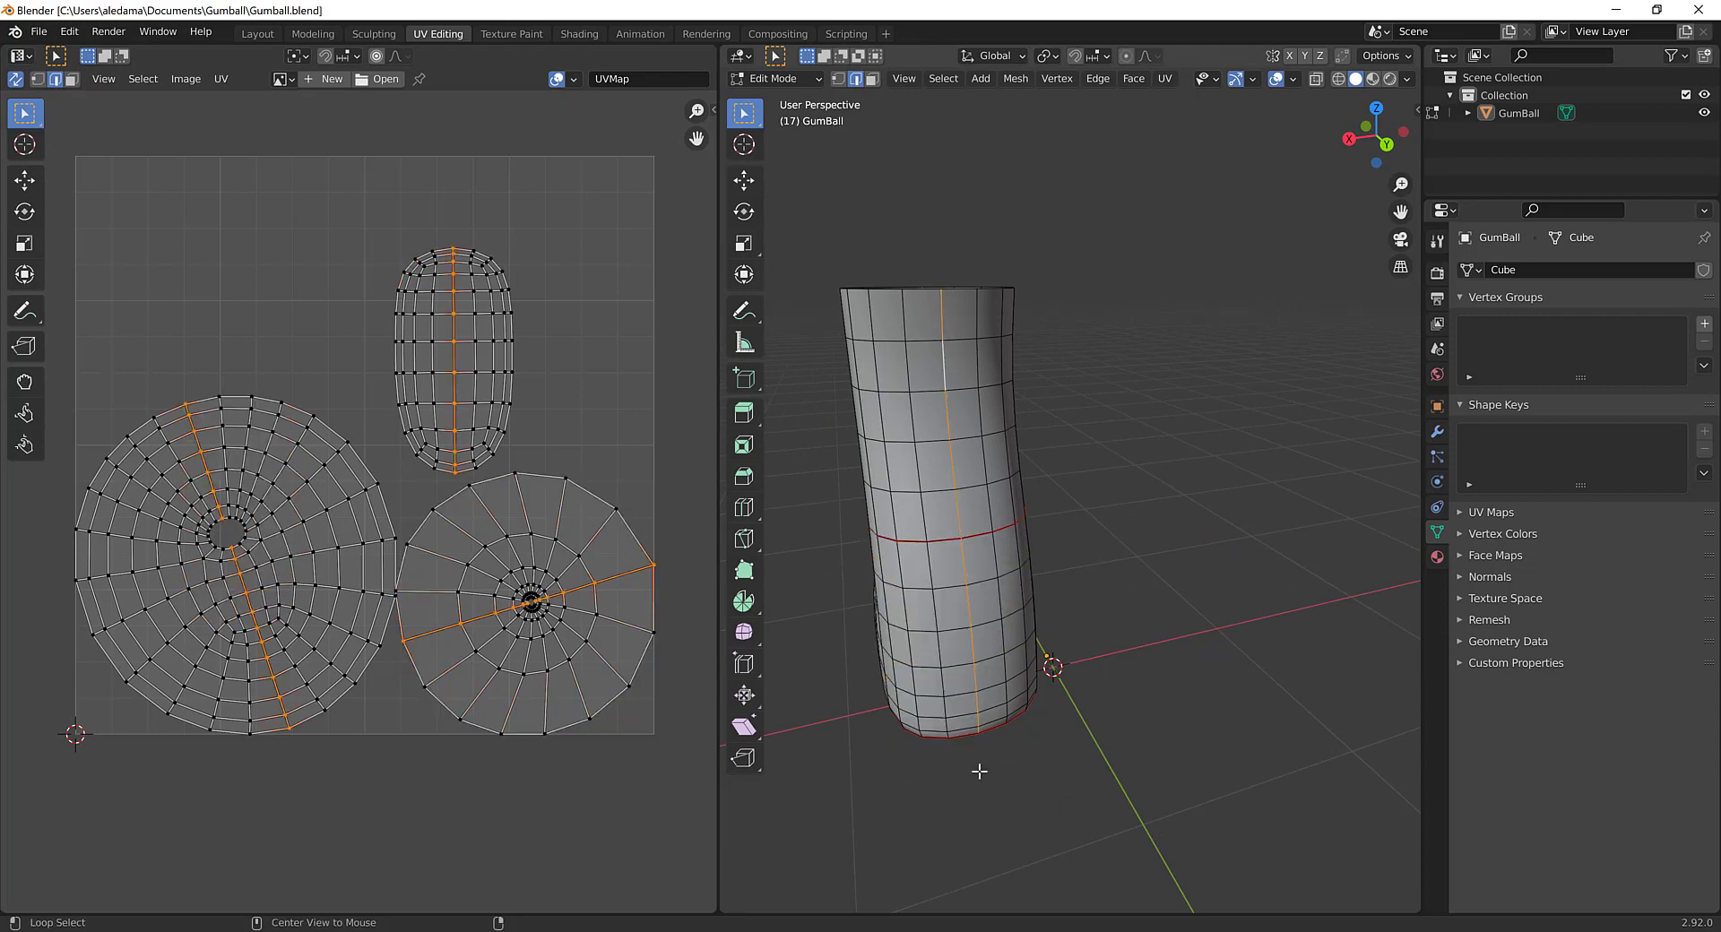
middle_click_drag(976, 749, 970, 651)
key("alt+z")
middle_click_drag(1067, 537, 1059, 274)
left_click_drag(960, 304, 1046, 516)
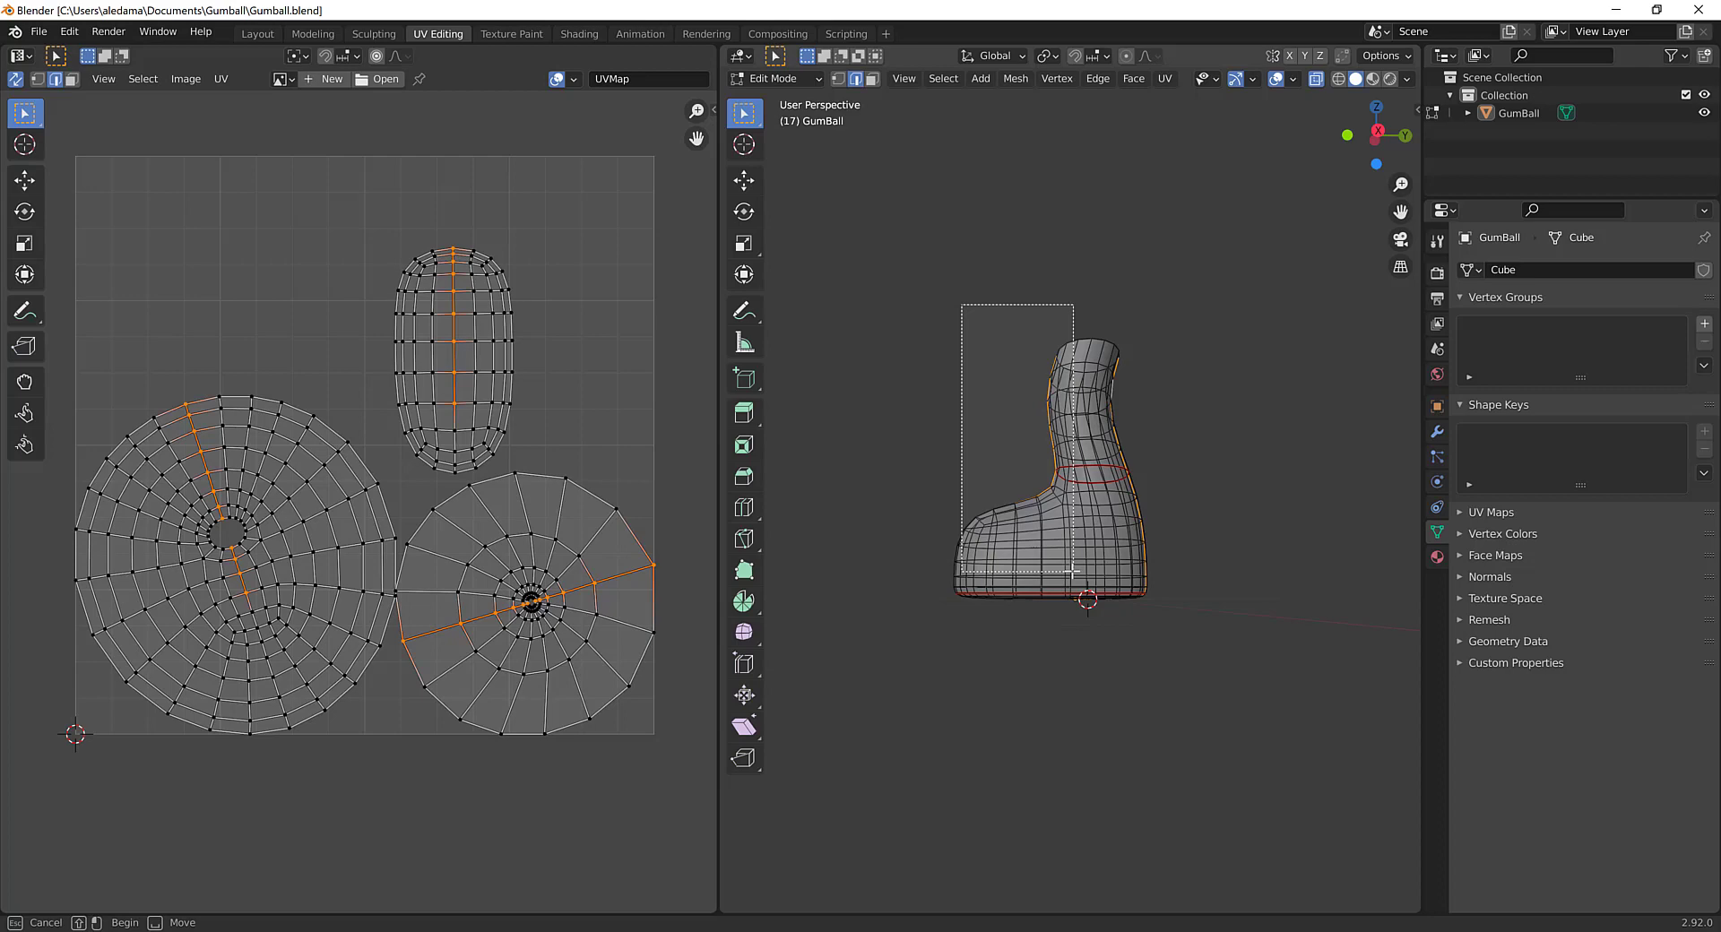
left_click_drag(1072, 571, 1072, 571, "ctrl")
left_click_drag(900, 581, 1144, 721, "ctrl")
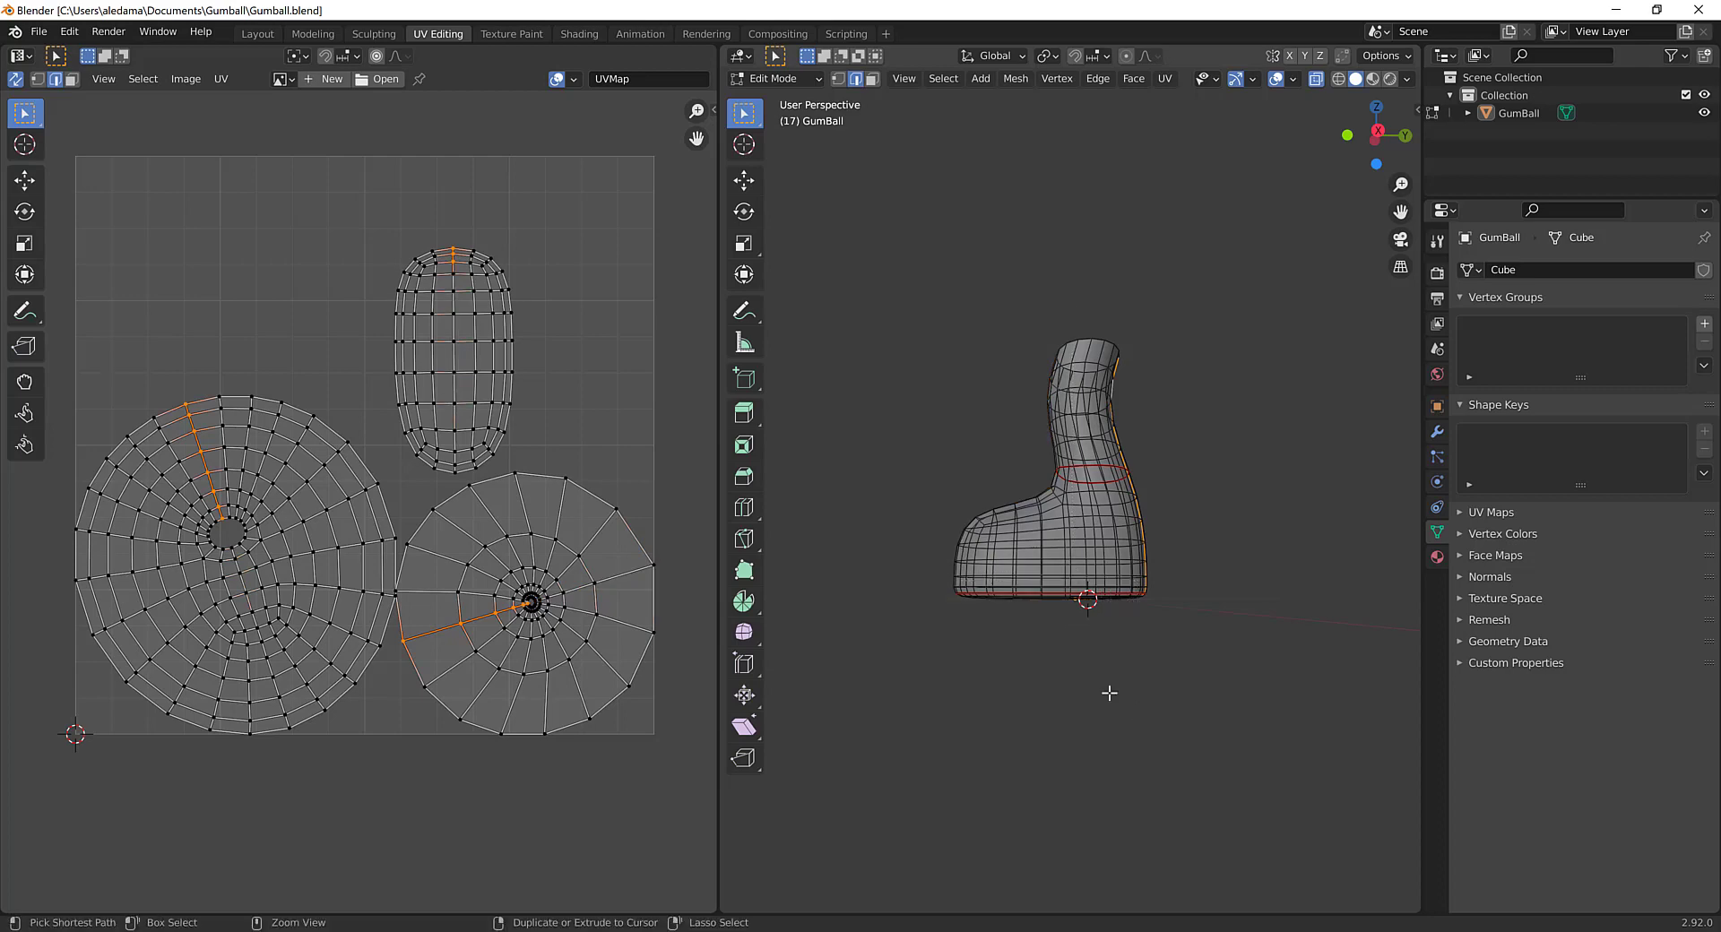
left_click_drag(889, 531, 1090, 702, "ctrl")
middle_click_drag(1091, 703, 1076, 565)
scroll(1075, 565, "up", 6)
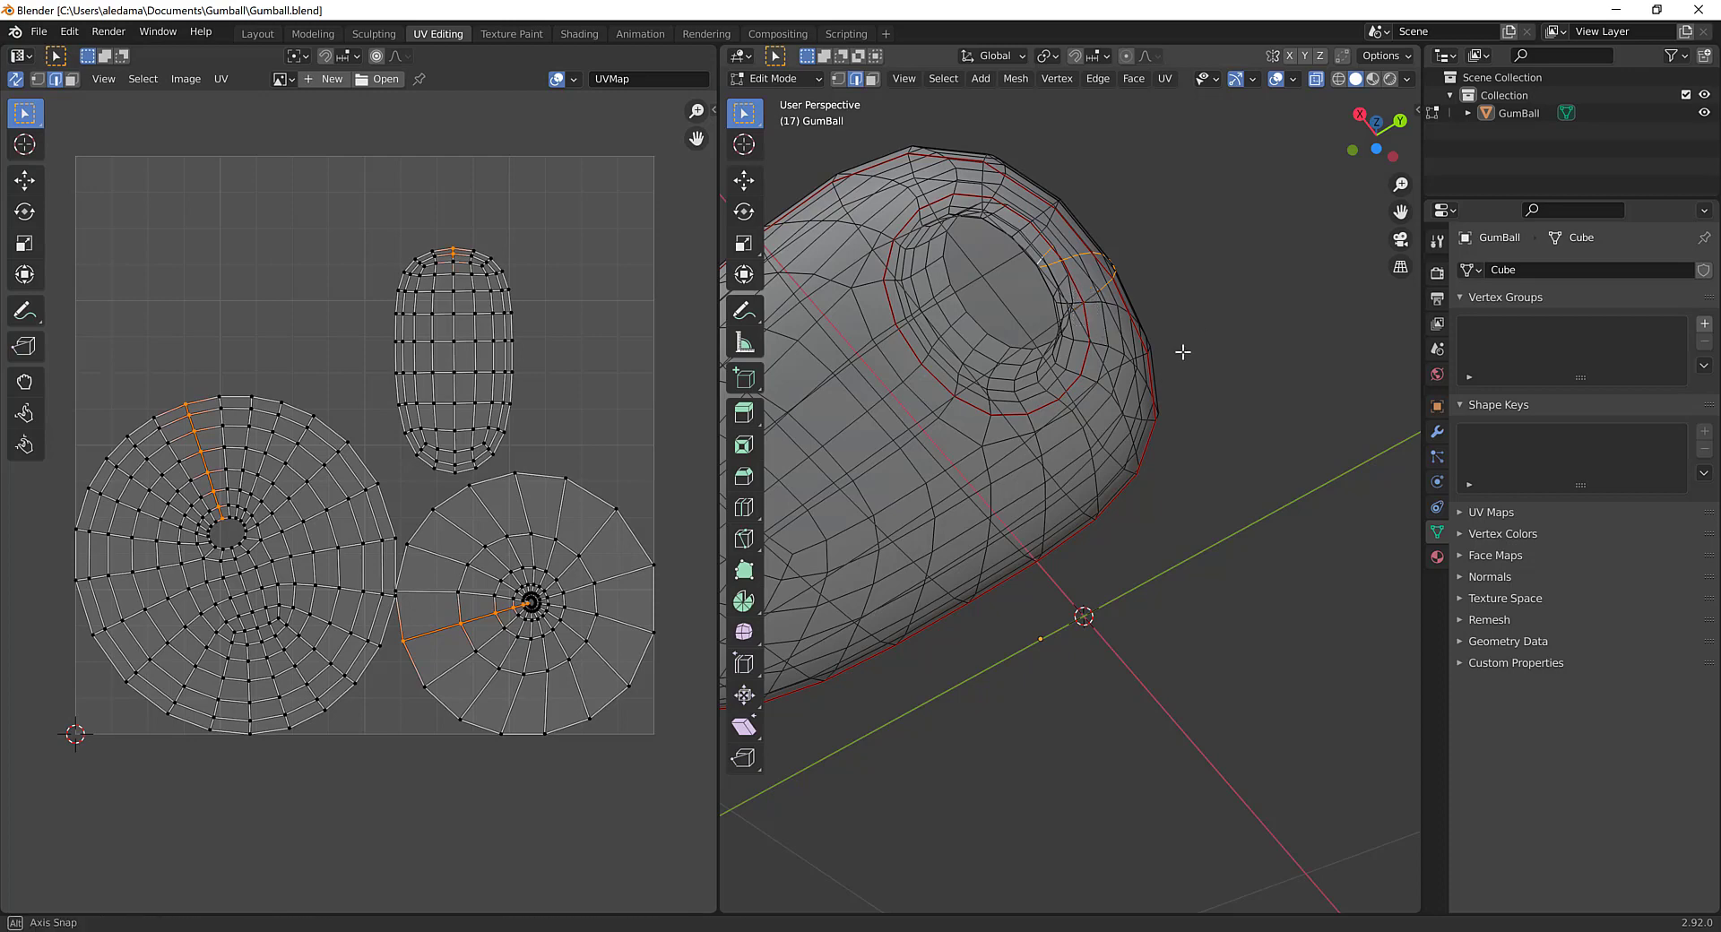
middle_click_drag(1182, 352, 1159, 377)
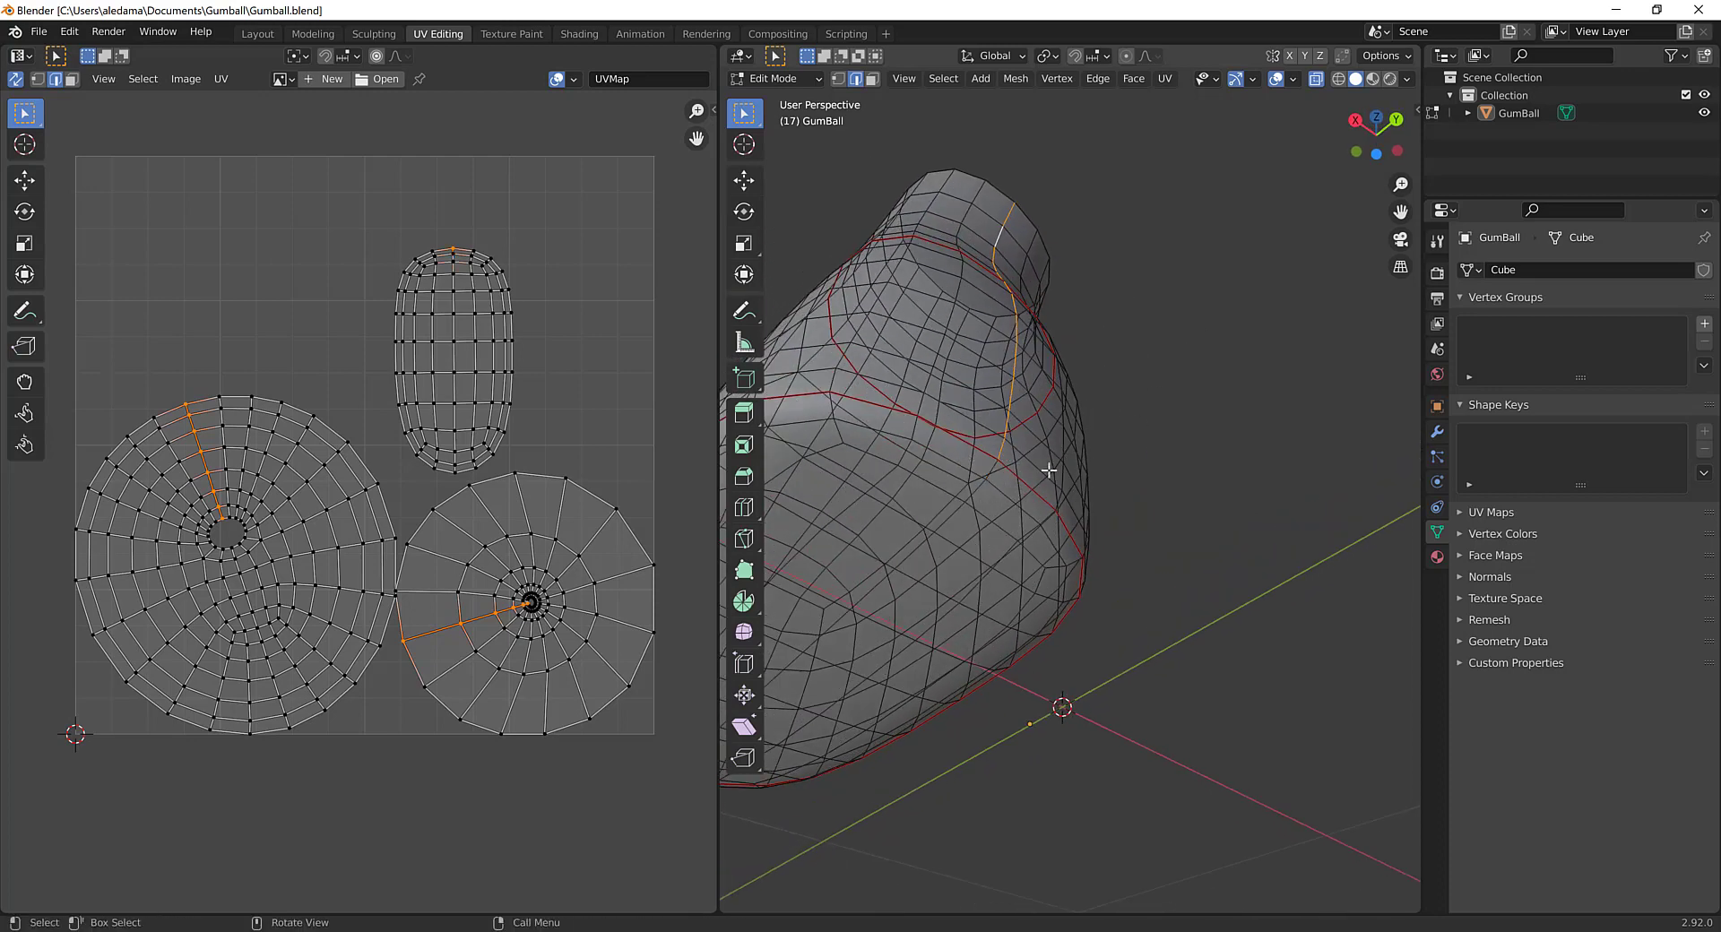
middle_click_drag(1069, 461, 1039, 605)
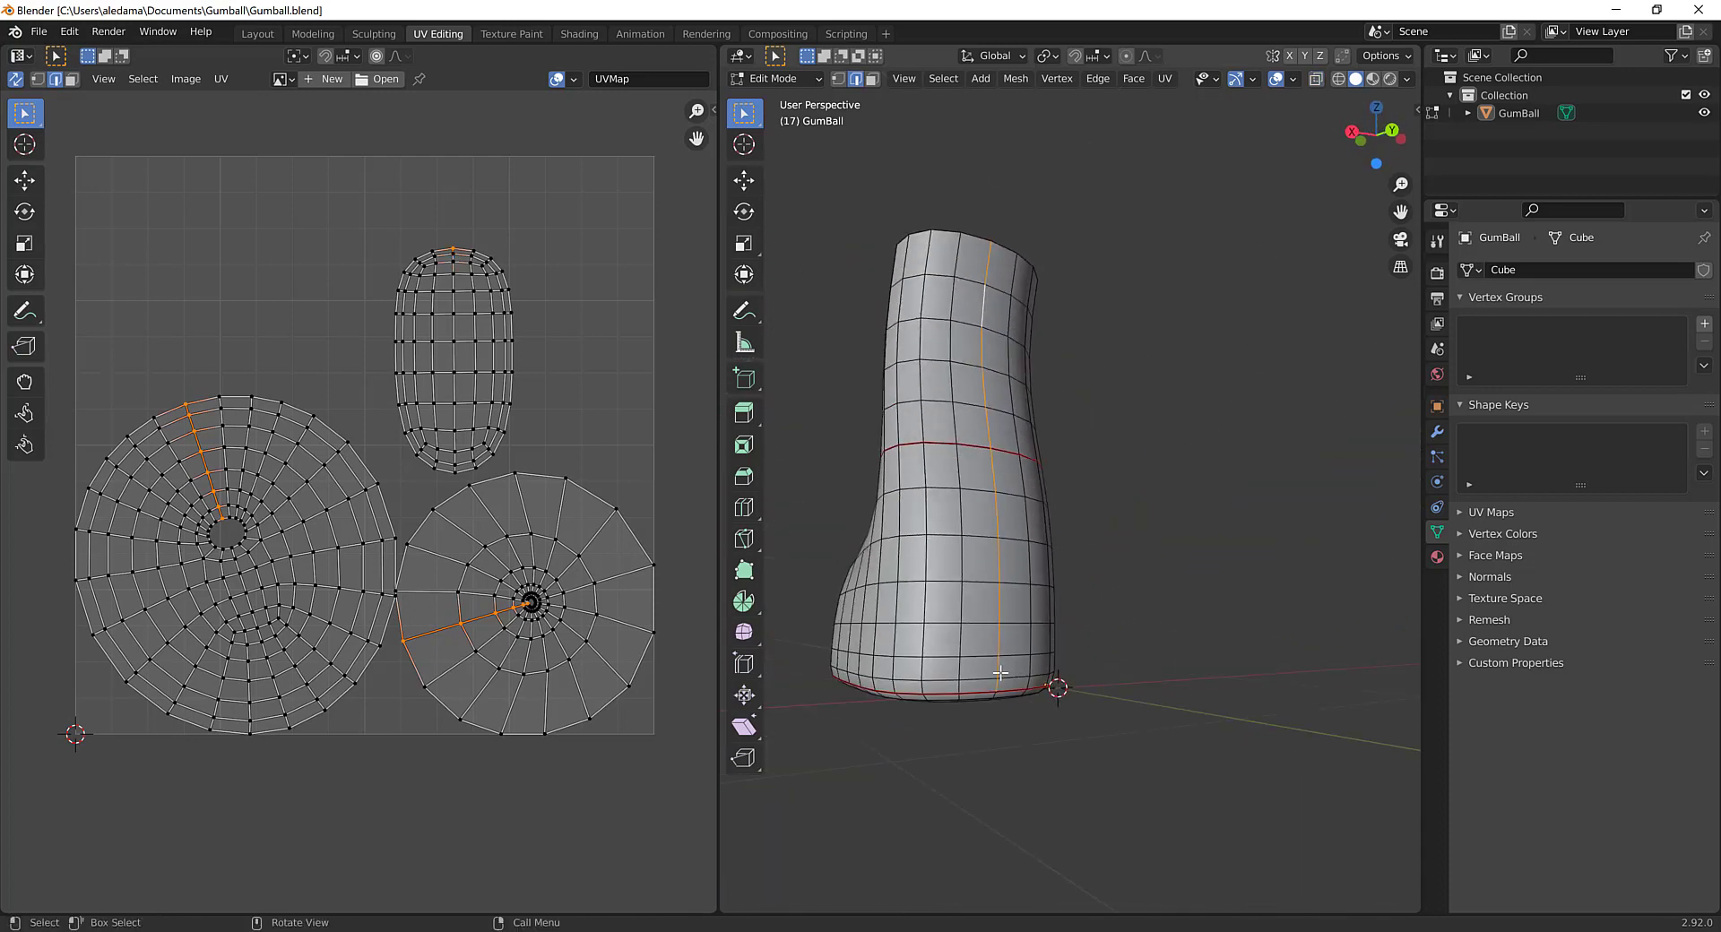
middle_click_drag(1057, 235, 1214, 411)
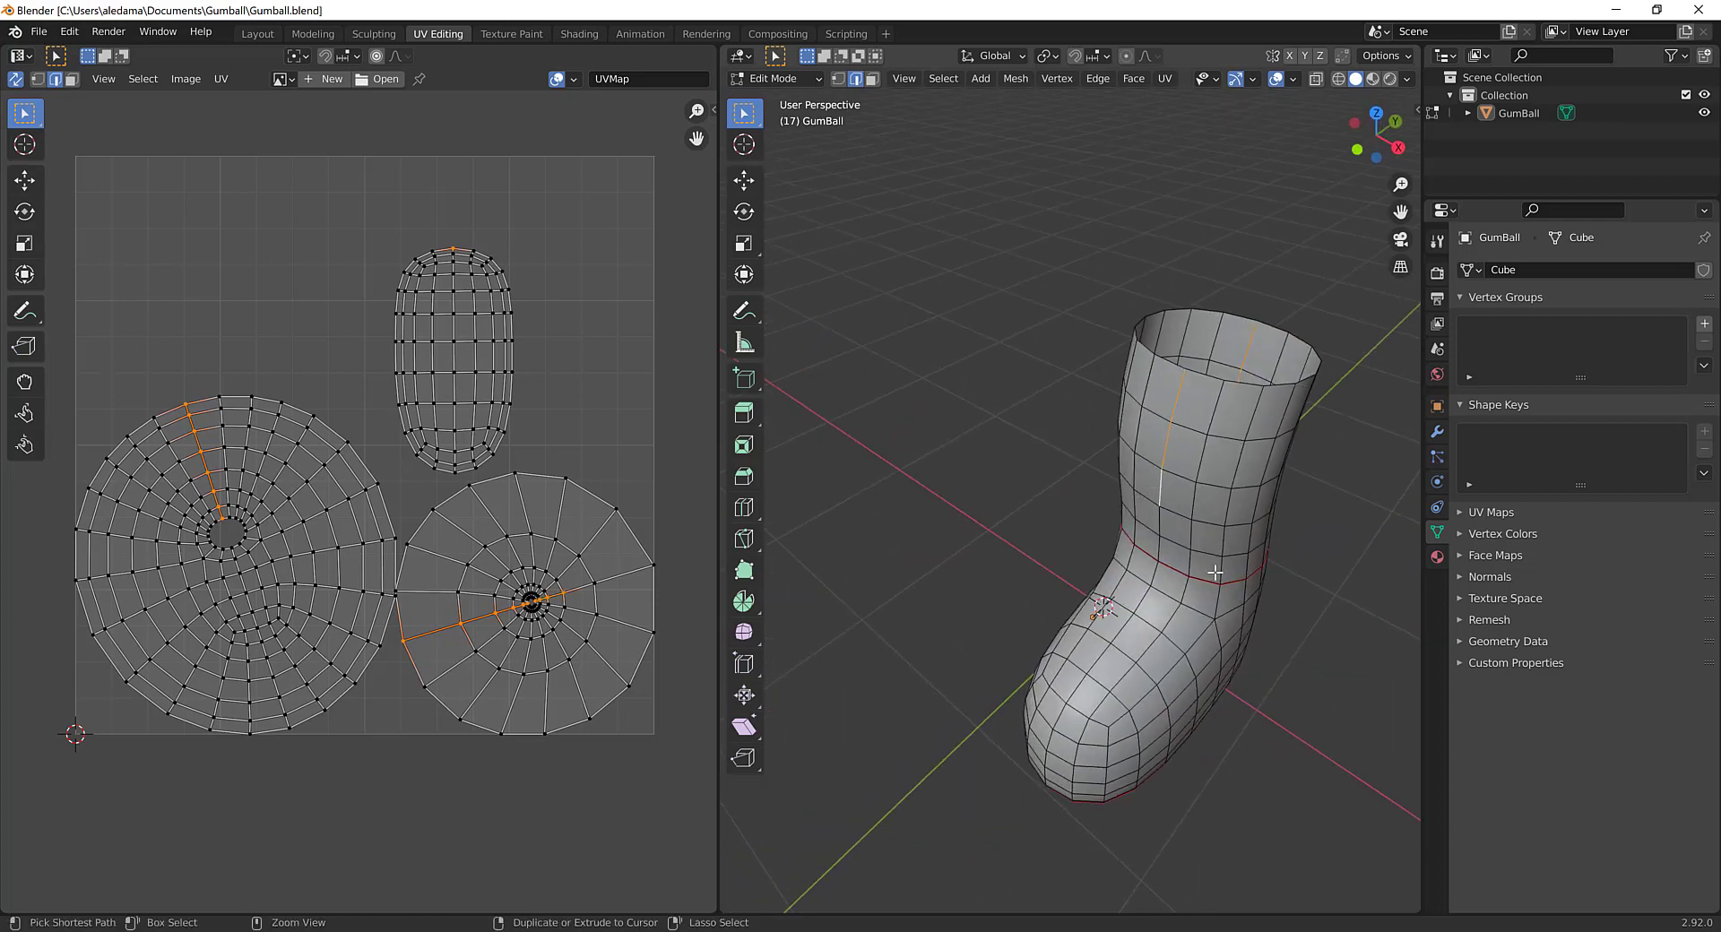
middle_click_drag(1215, 571, 1030, 599)
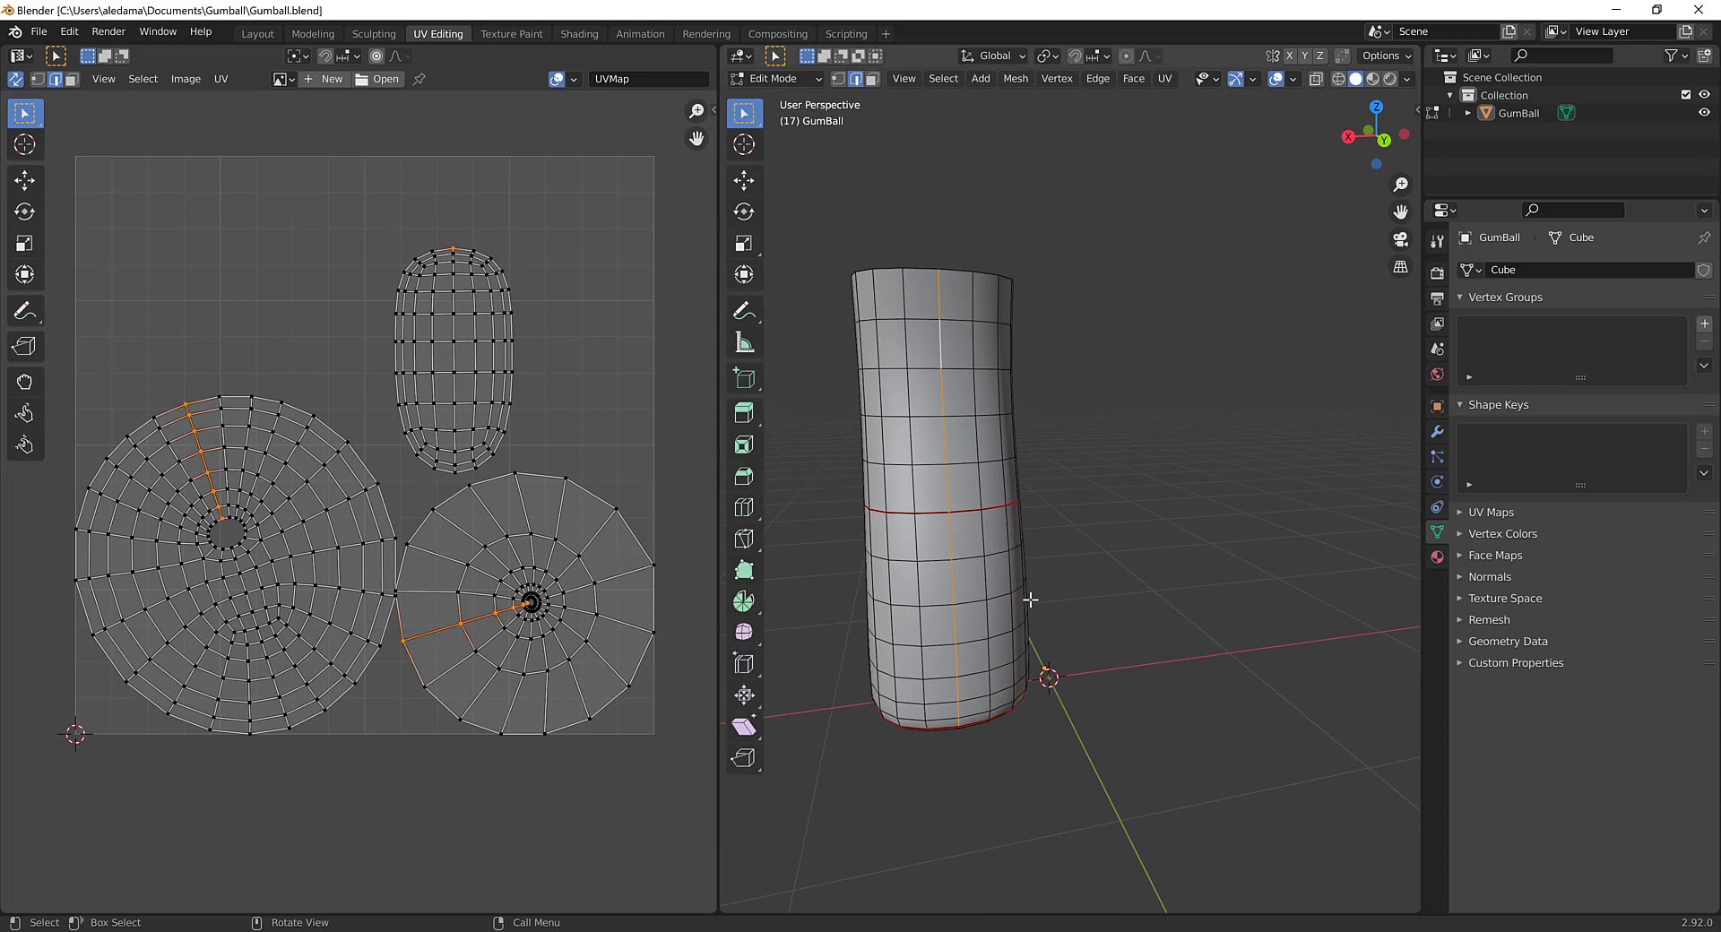
key("alt+a")
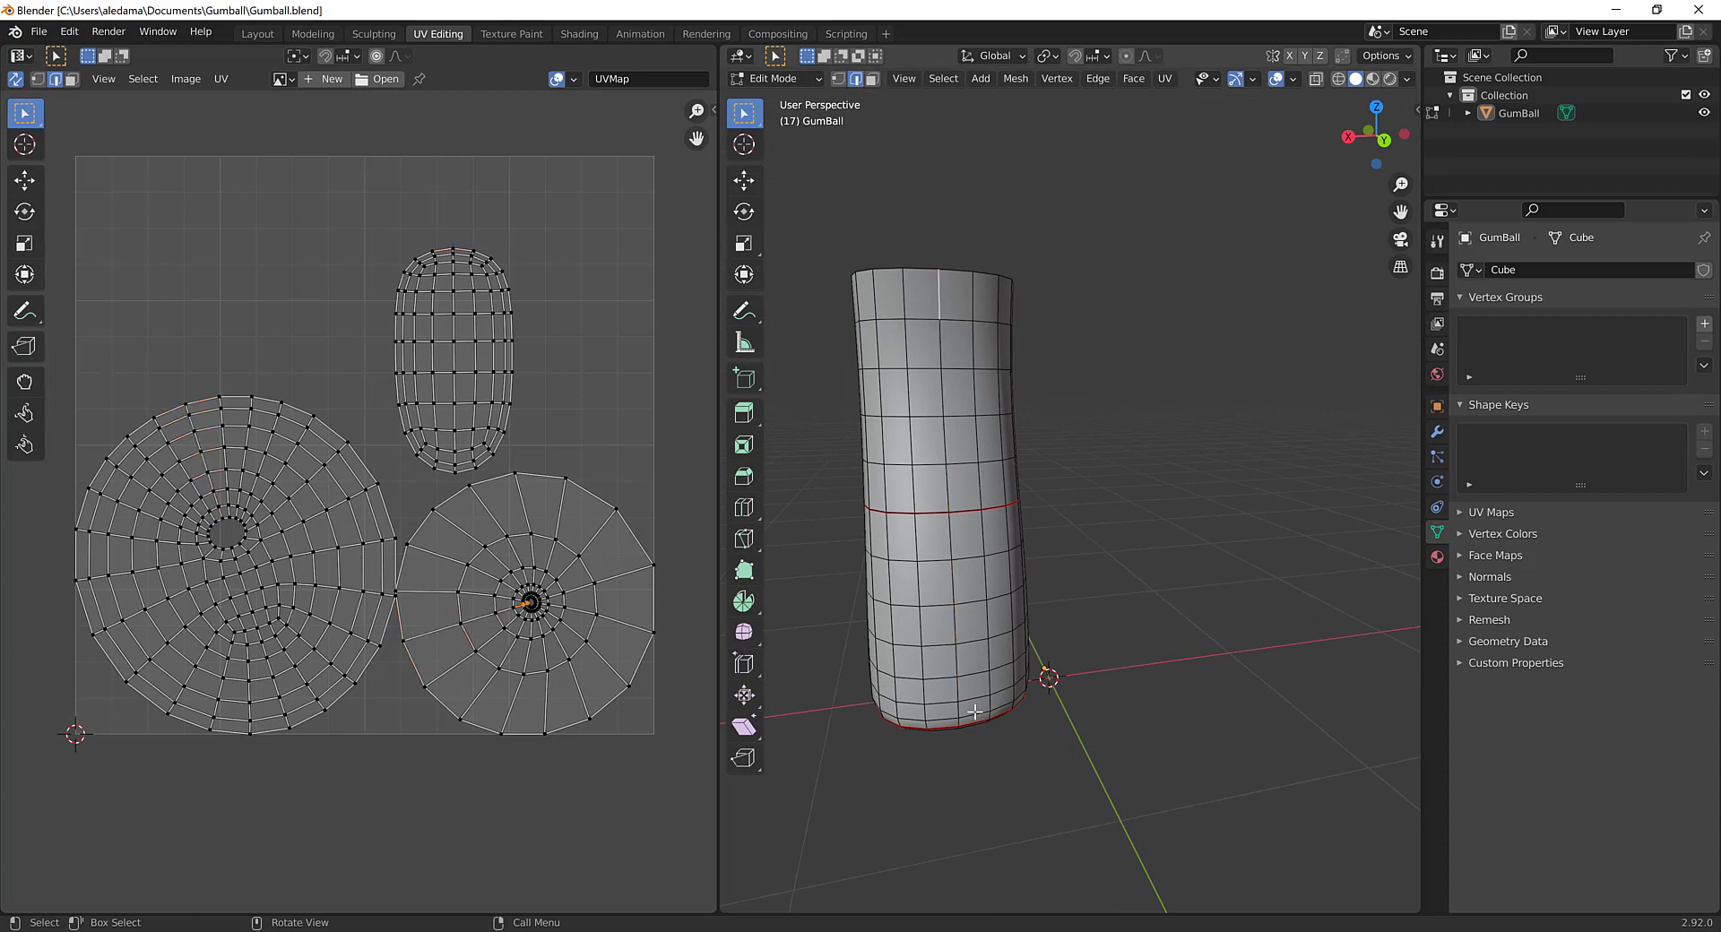
middle_click_drag(988, 795, 1064, 614)
left_click(1064, 599, "alt")
scroll(1064, 599, "down", 3)
left_click(1201, 535)
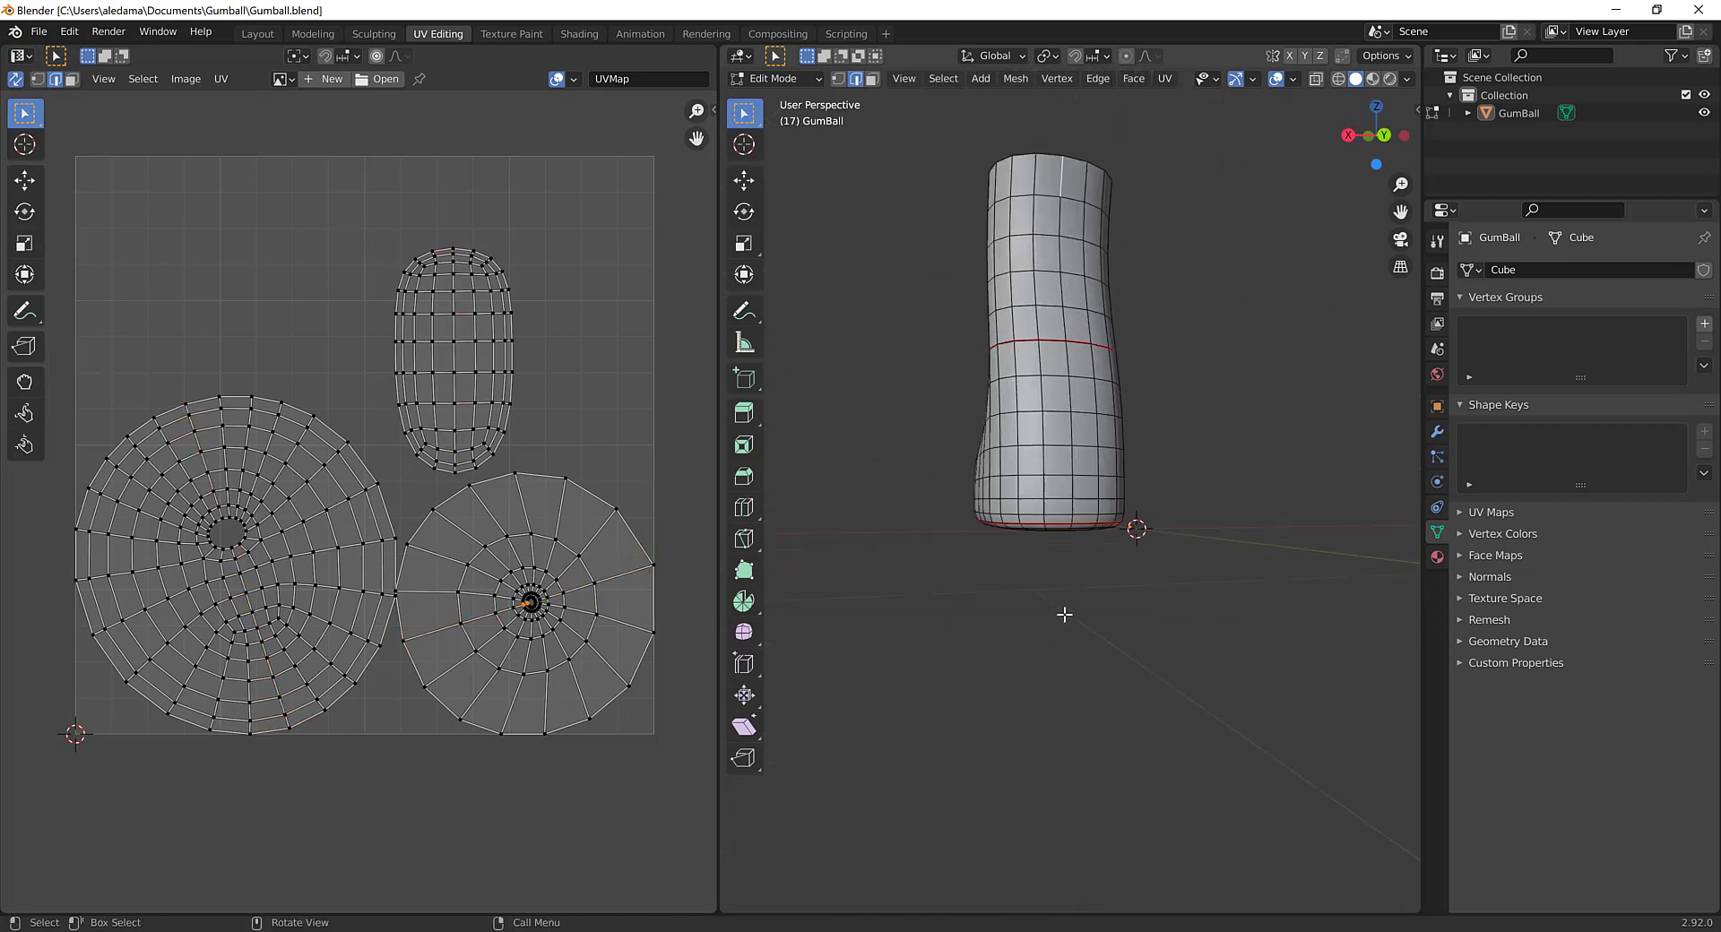
Step: Mark a UV seam along the vertical edge loop down the back of the leg, from the top opening to the sole seam
scroll(1075, 544, "up", 3)
left_click(1072, 535, "alt")
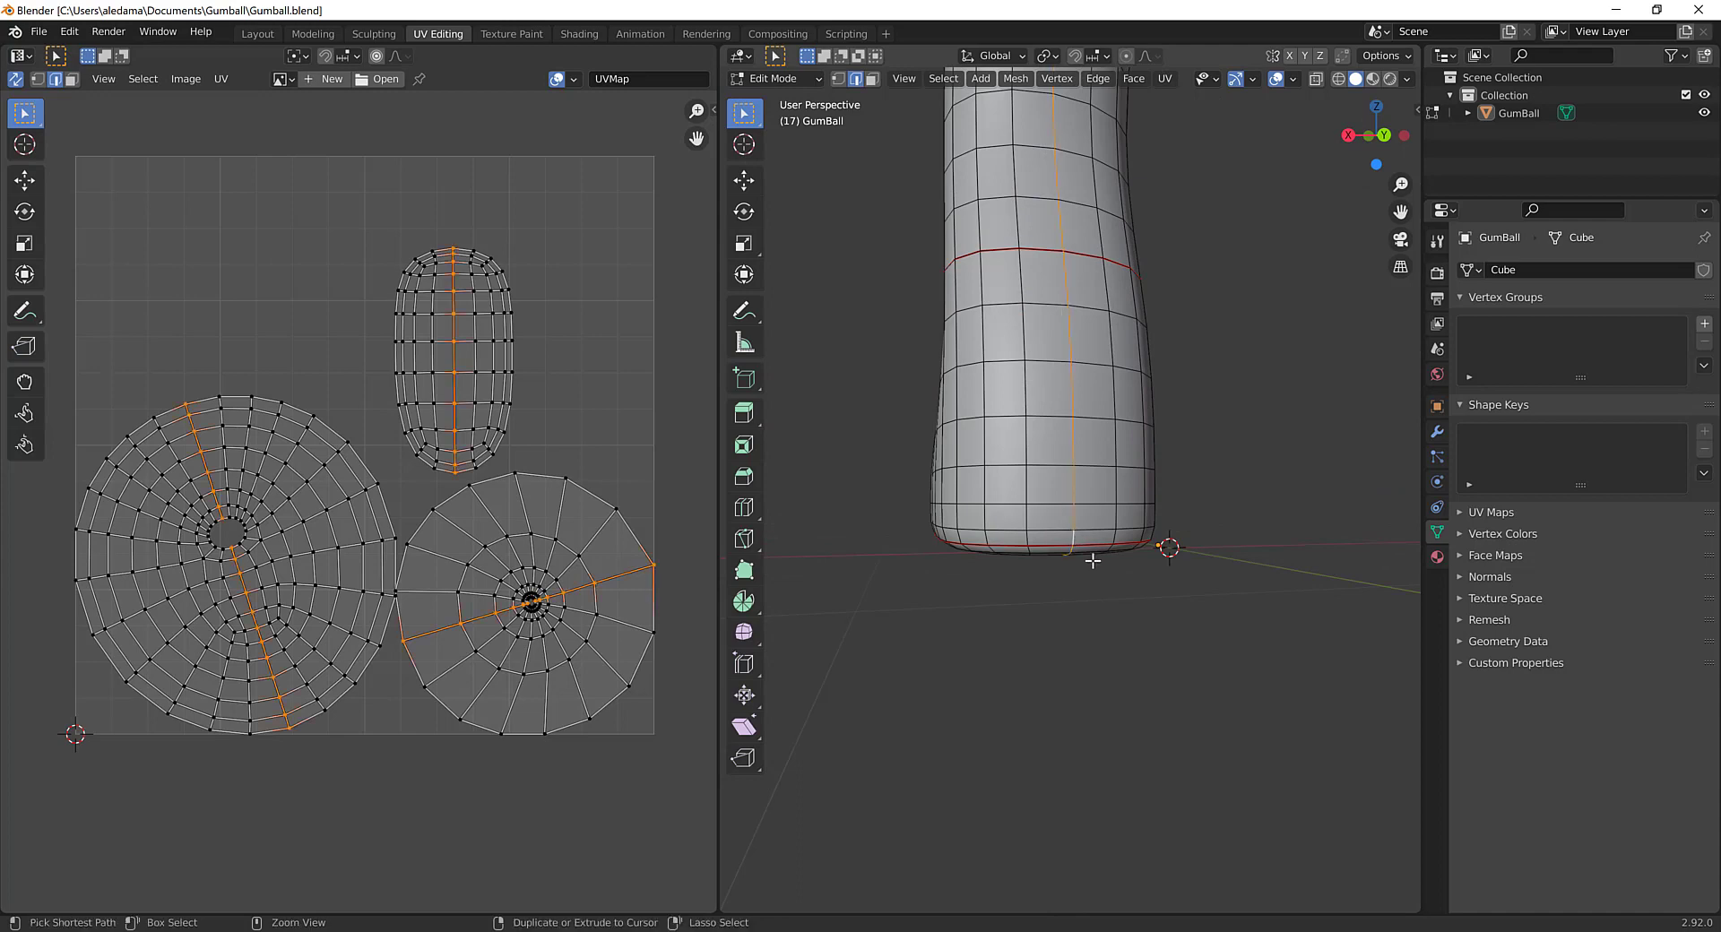
left_click(1092, 561)
scroll(1131, 538, "down", 3)
left_click(1138, 345, "alt")
middle_click_drag(1133, 369, 1120, 511)
left_click_drag(1001, 443, 1116, 581)
middle_click_drag(1190, 511, 1152, 464)
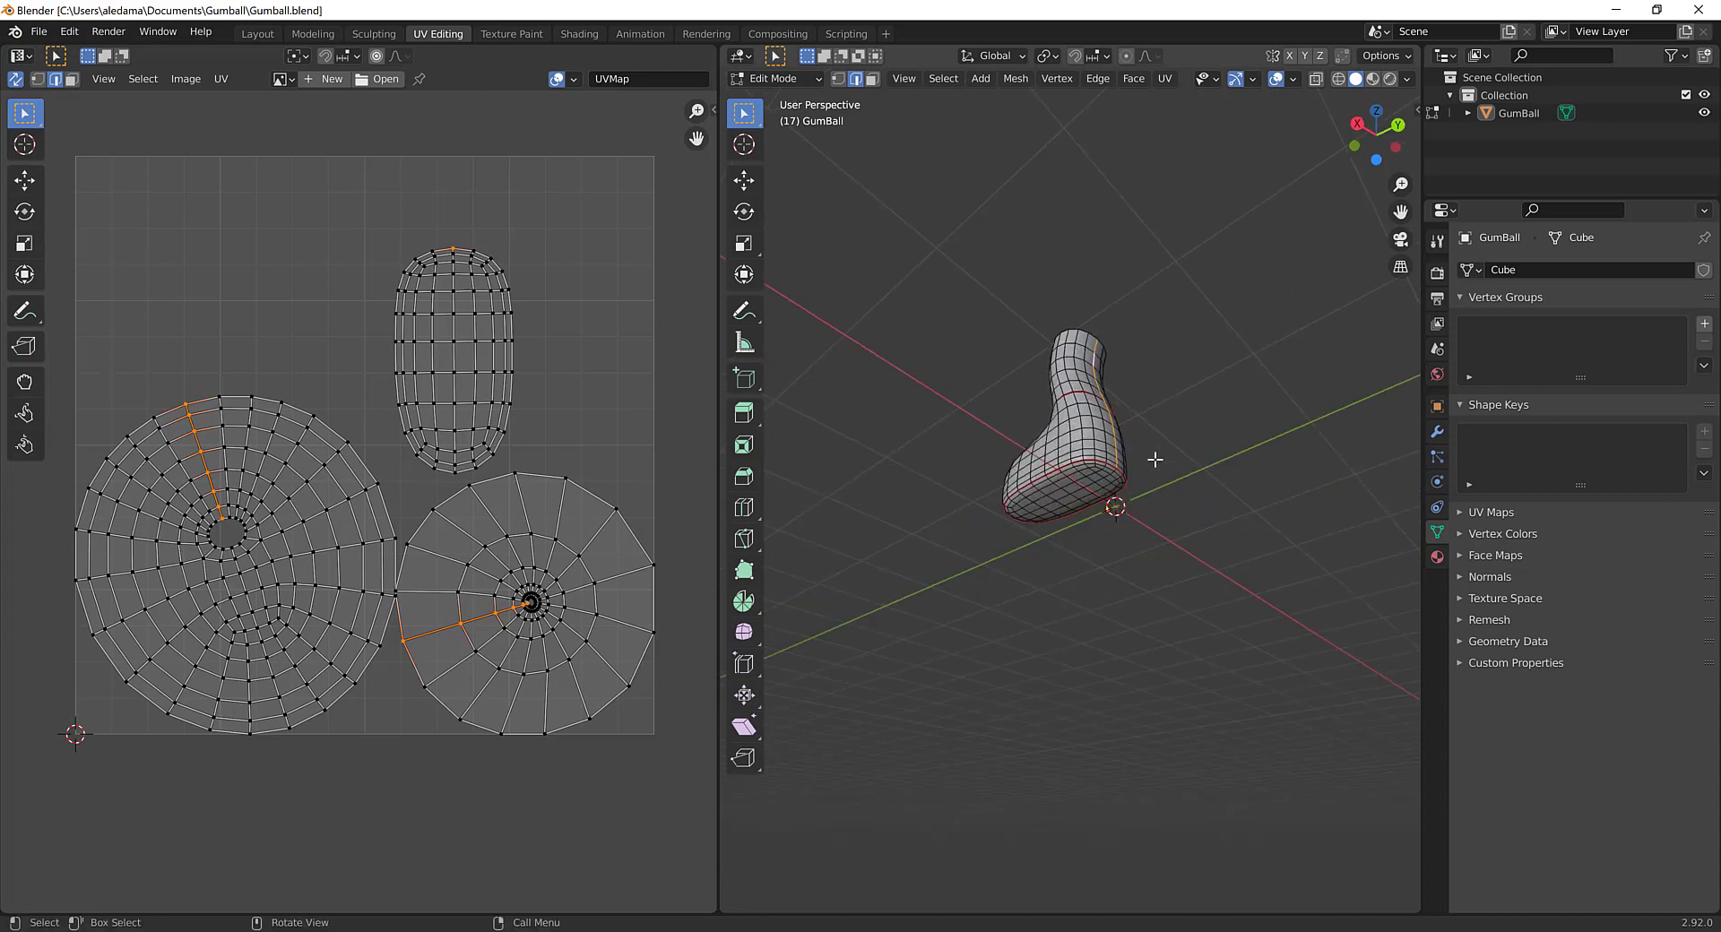
scroll(1152, 464, "up", 5)
middle_click_drag(1172, 530, 1017, 551)
scroll(1214, 595, "down", 4)
scroll(1017, 551, "up", 2)
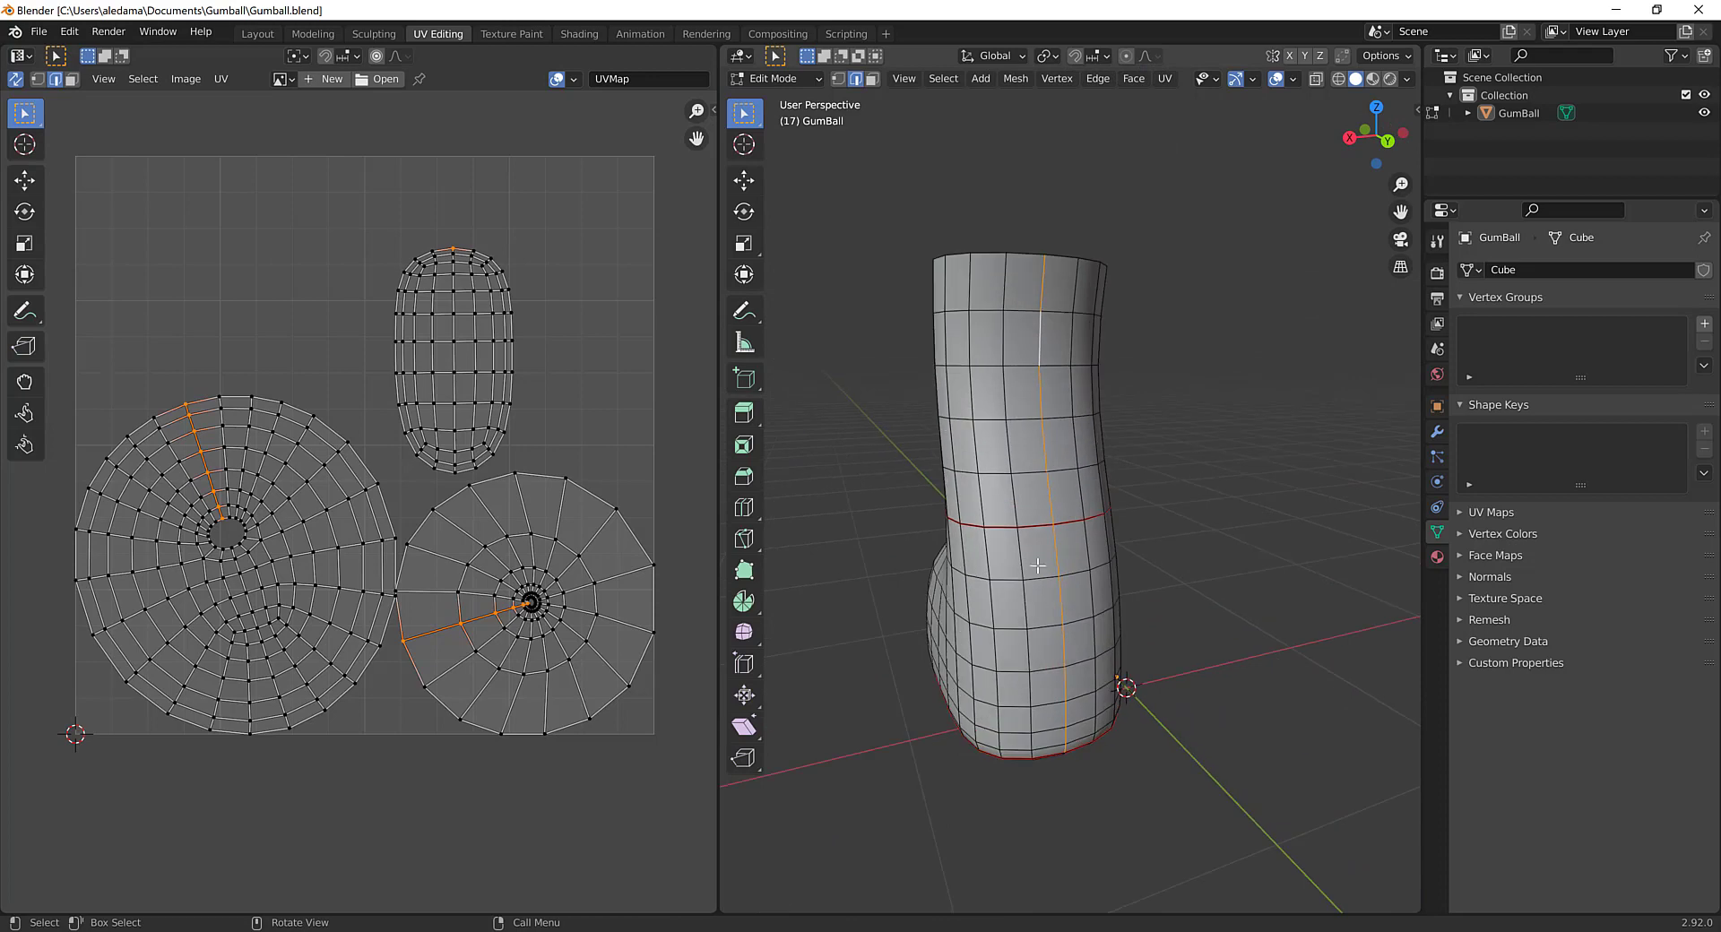
right_click(1211, 399)
left_click(1211, 401)
Step: Unwrap the entire leg mesh using its ankle, sole and back seams, and clear the selection
scroll(1196, 588, "down", 3)
middle_click_drag(1186, 595, 1110, 594)
key("a")
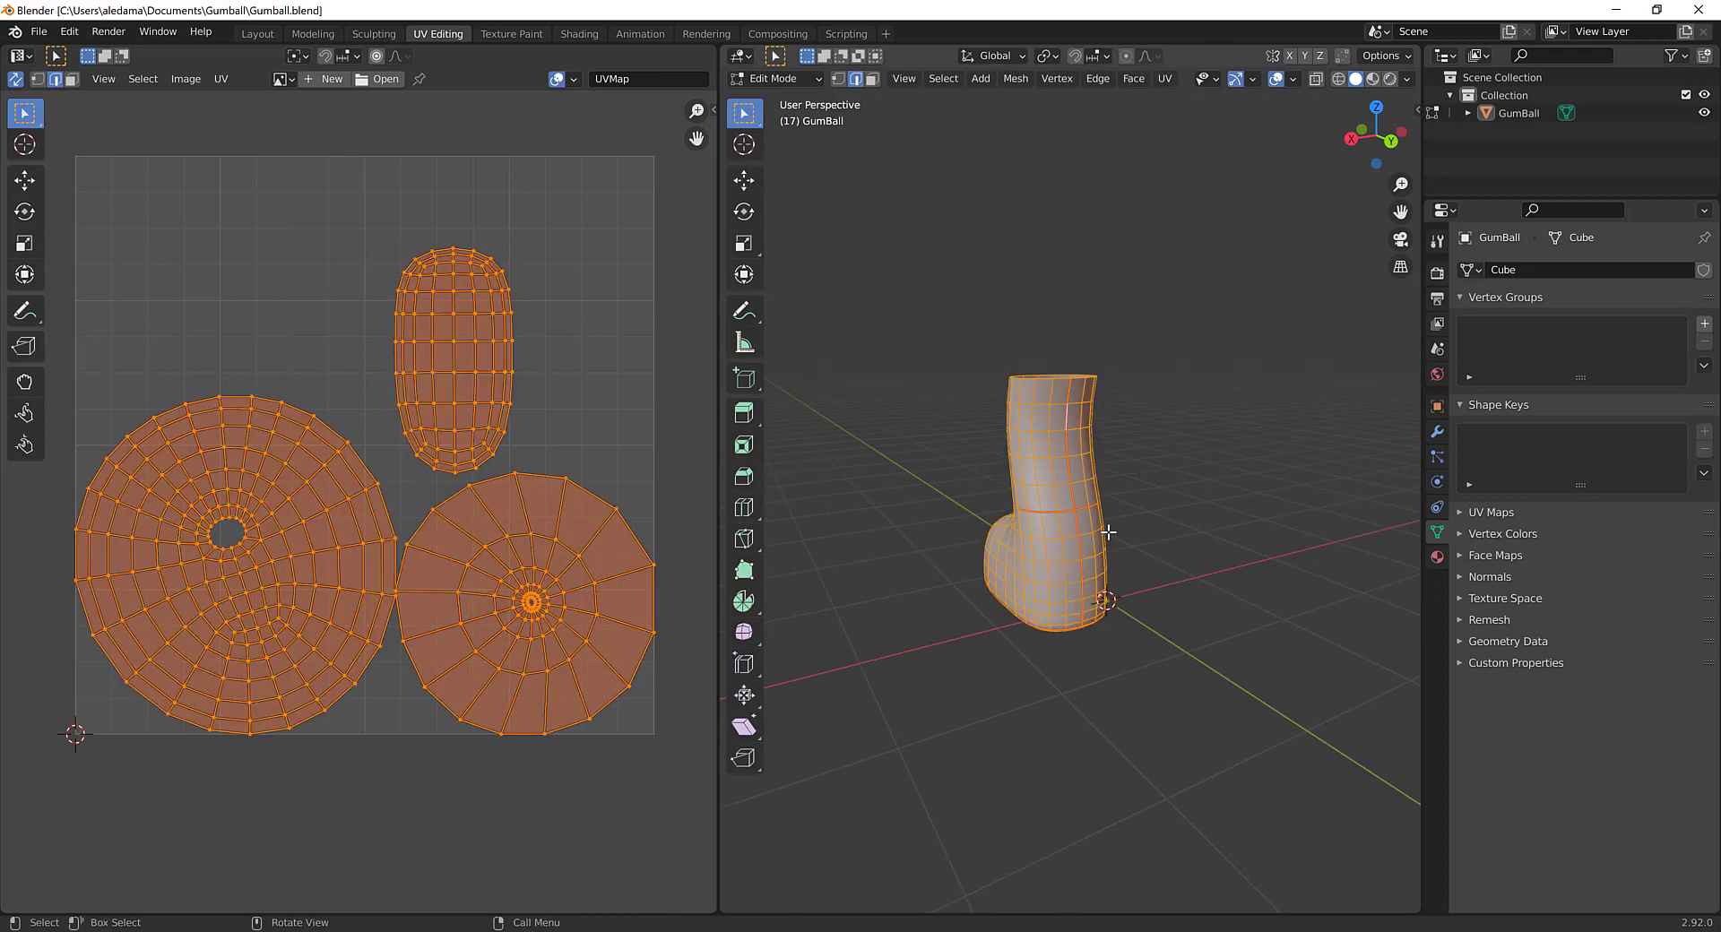
key("u")
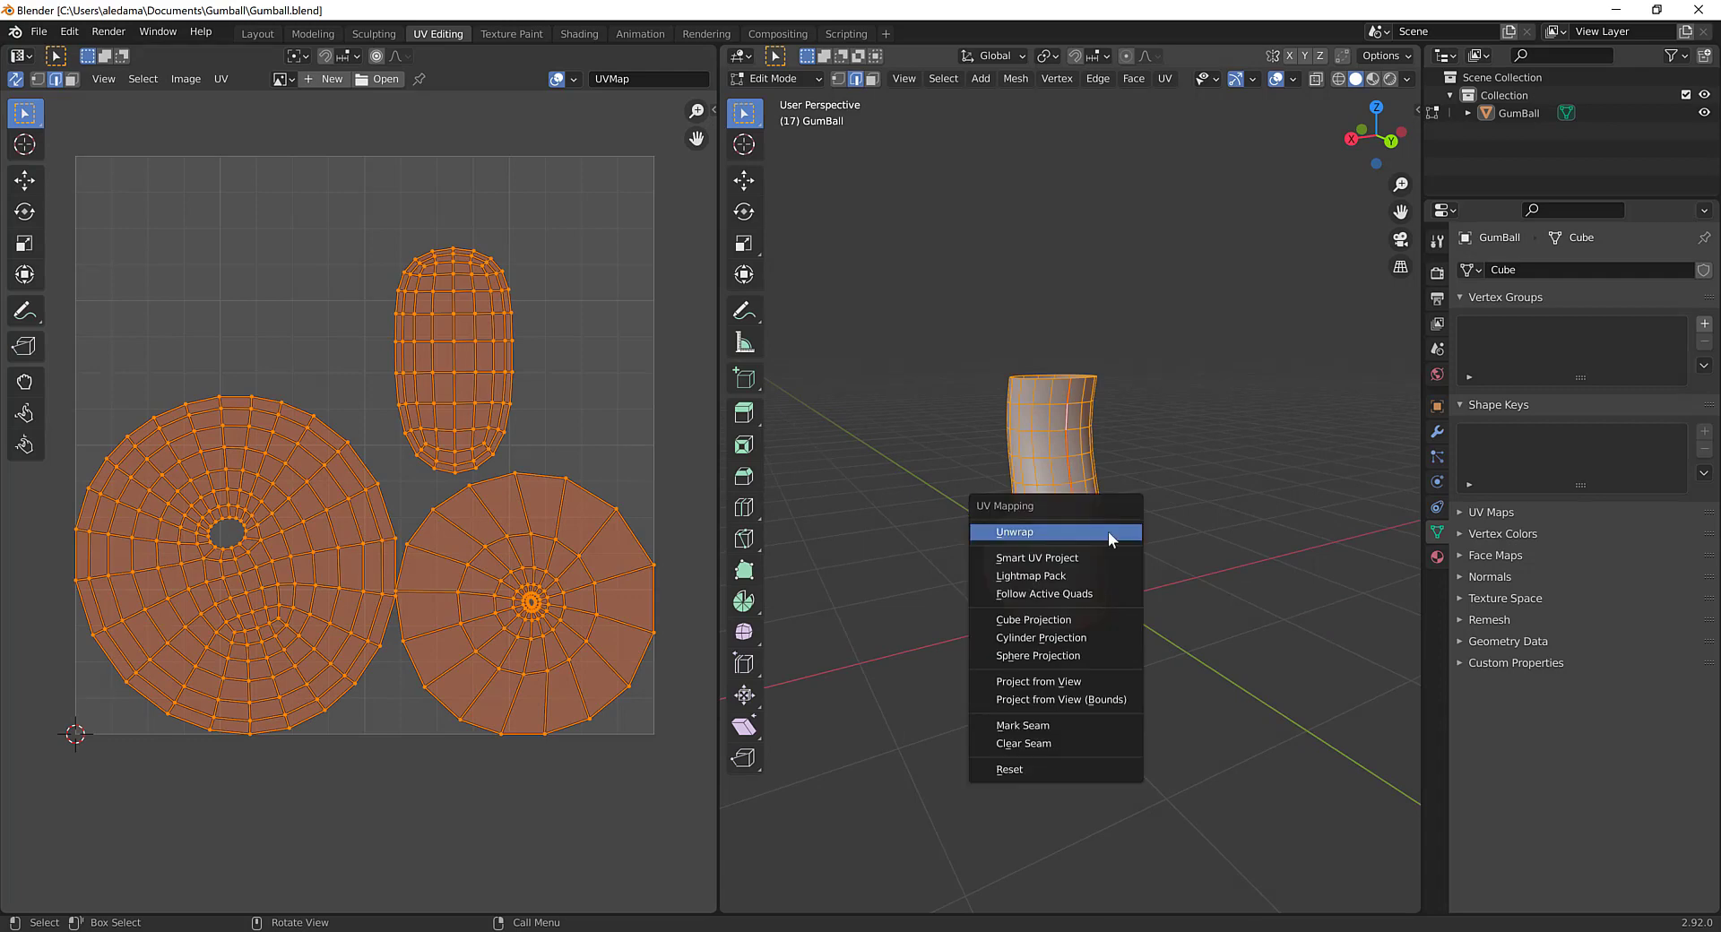
left_click(1108, 531)
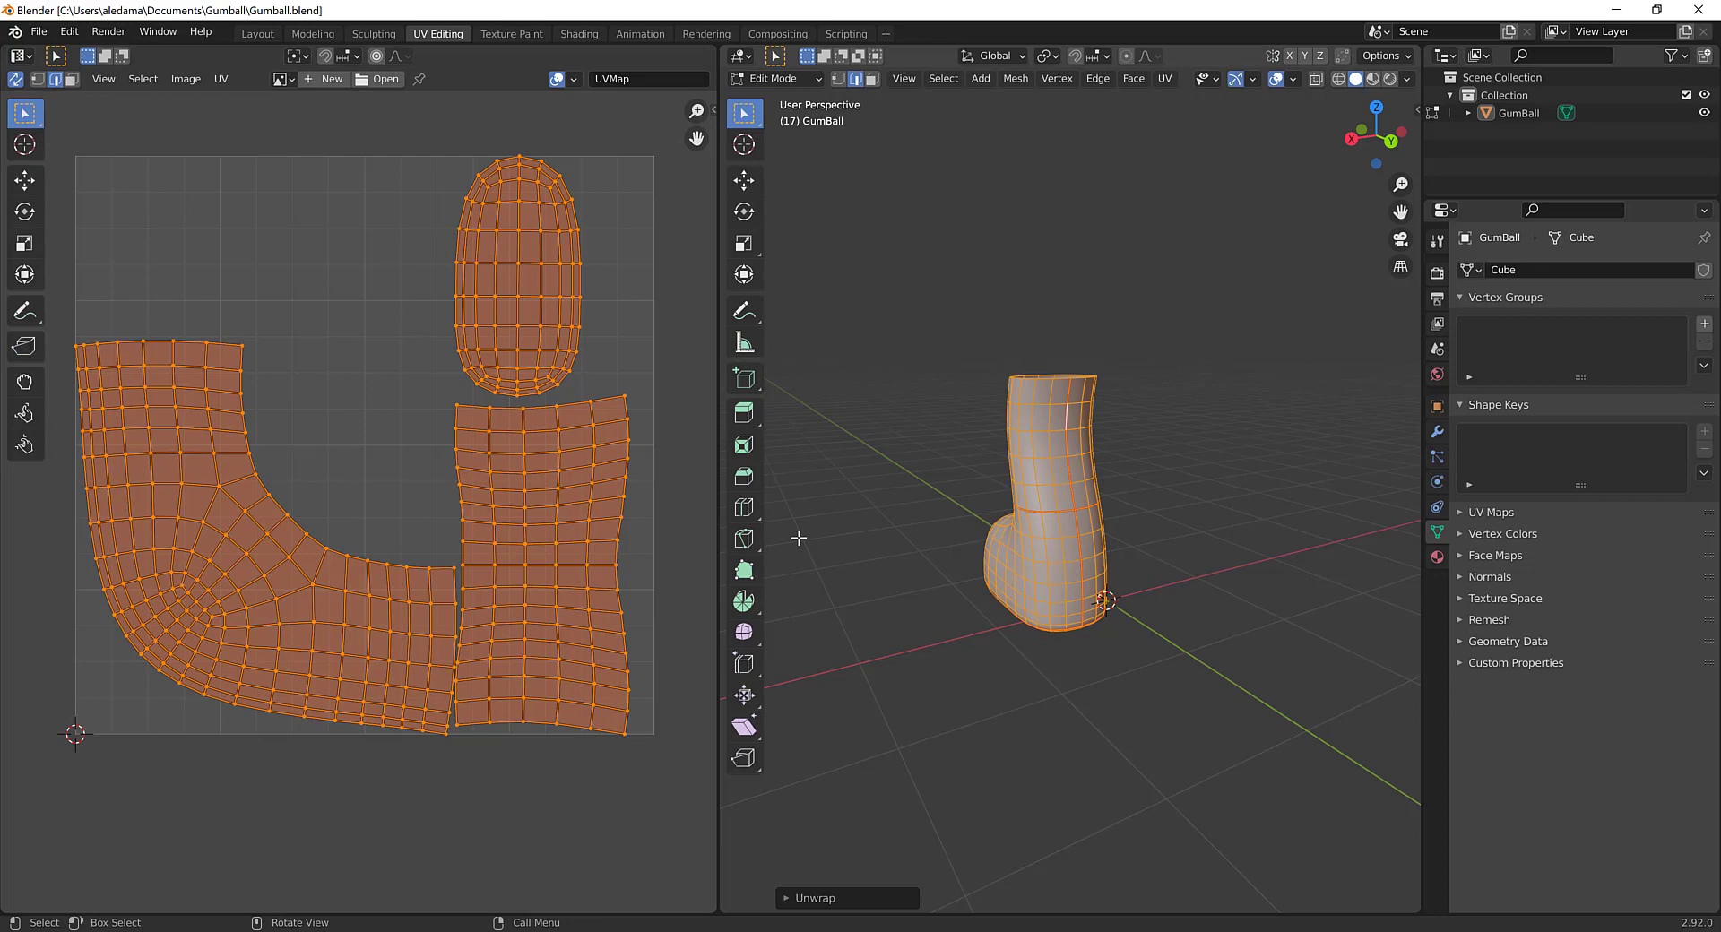
key("alt+a")
Step: Reveal the hidden body geometry and clear its selection
scroll(556, 551, "down", 4)
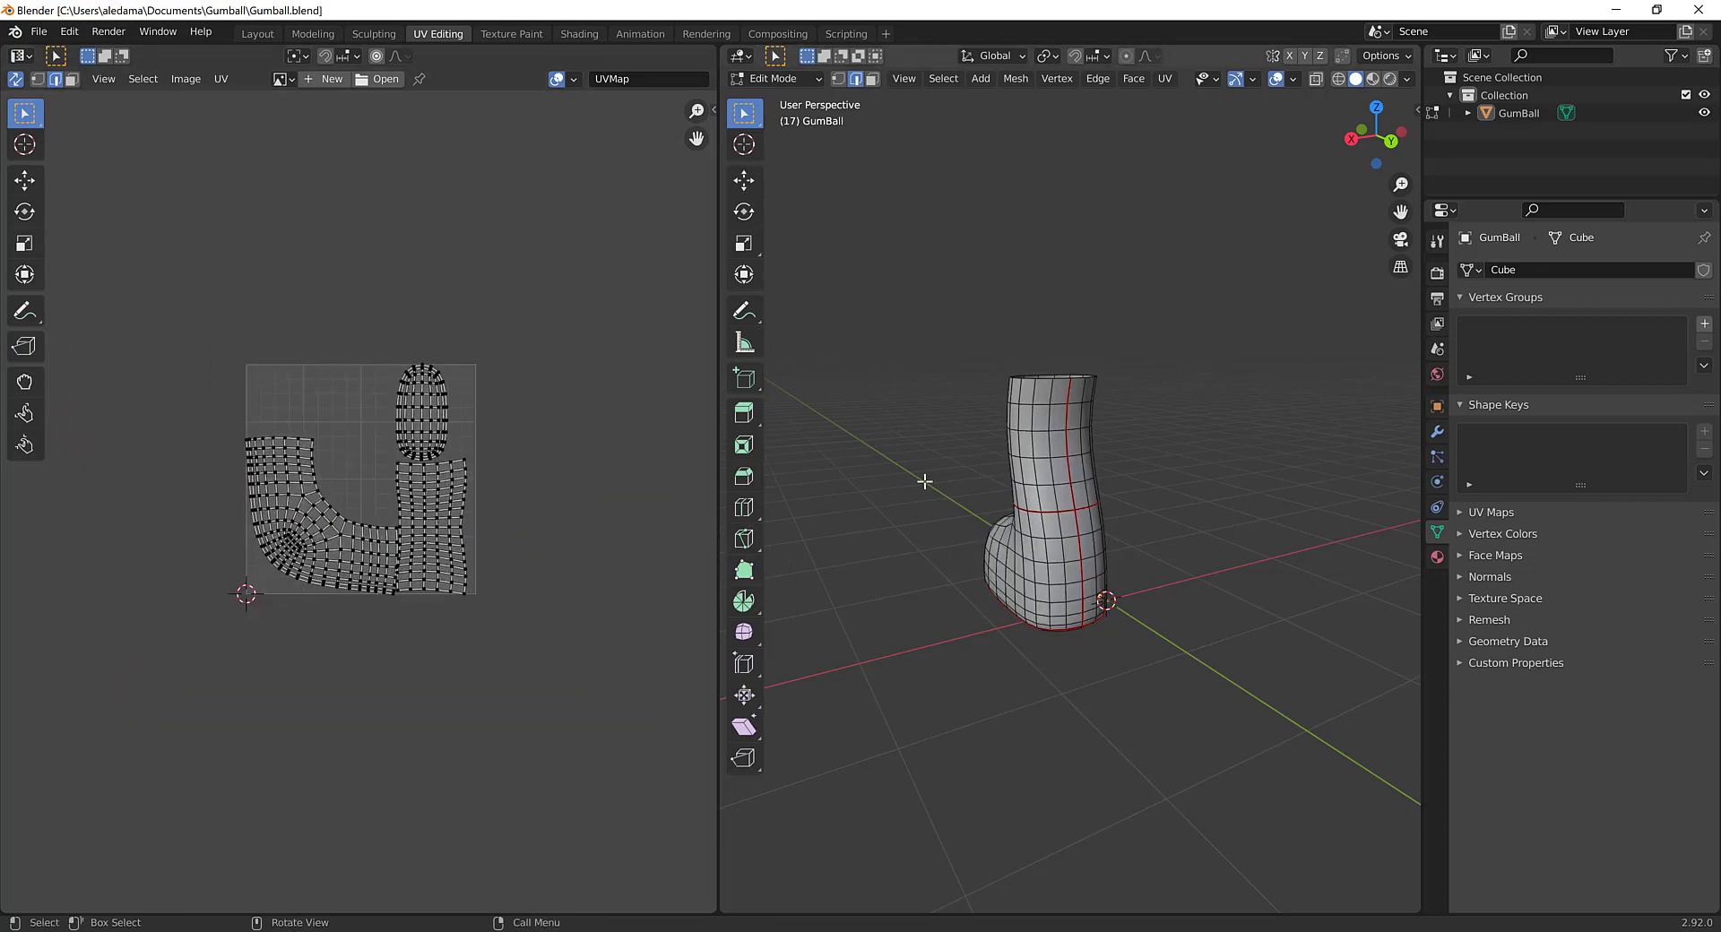
key("alt+h")
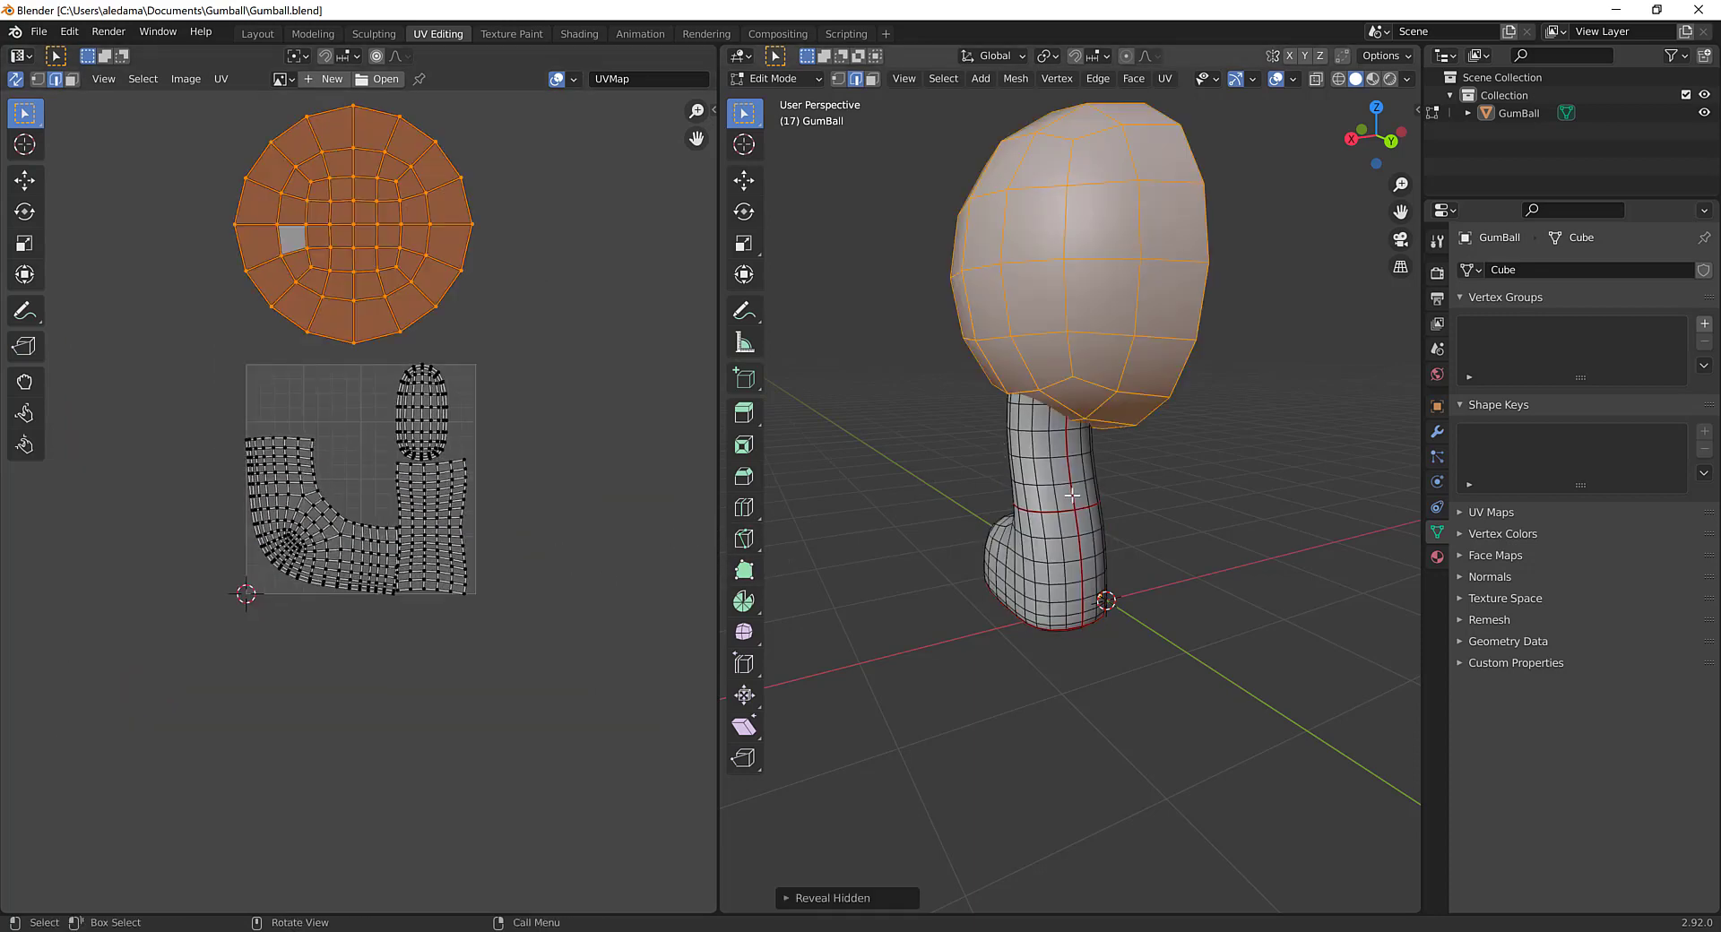
middle_click_drag(951, 464, 861, 466)
left_click(461, 471)
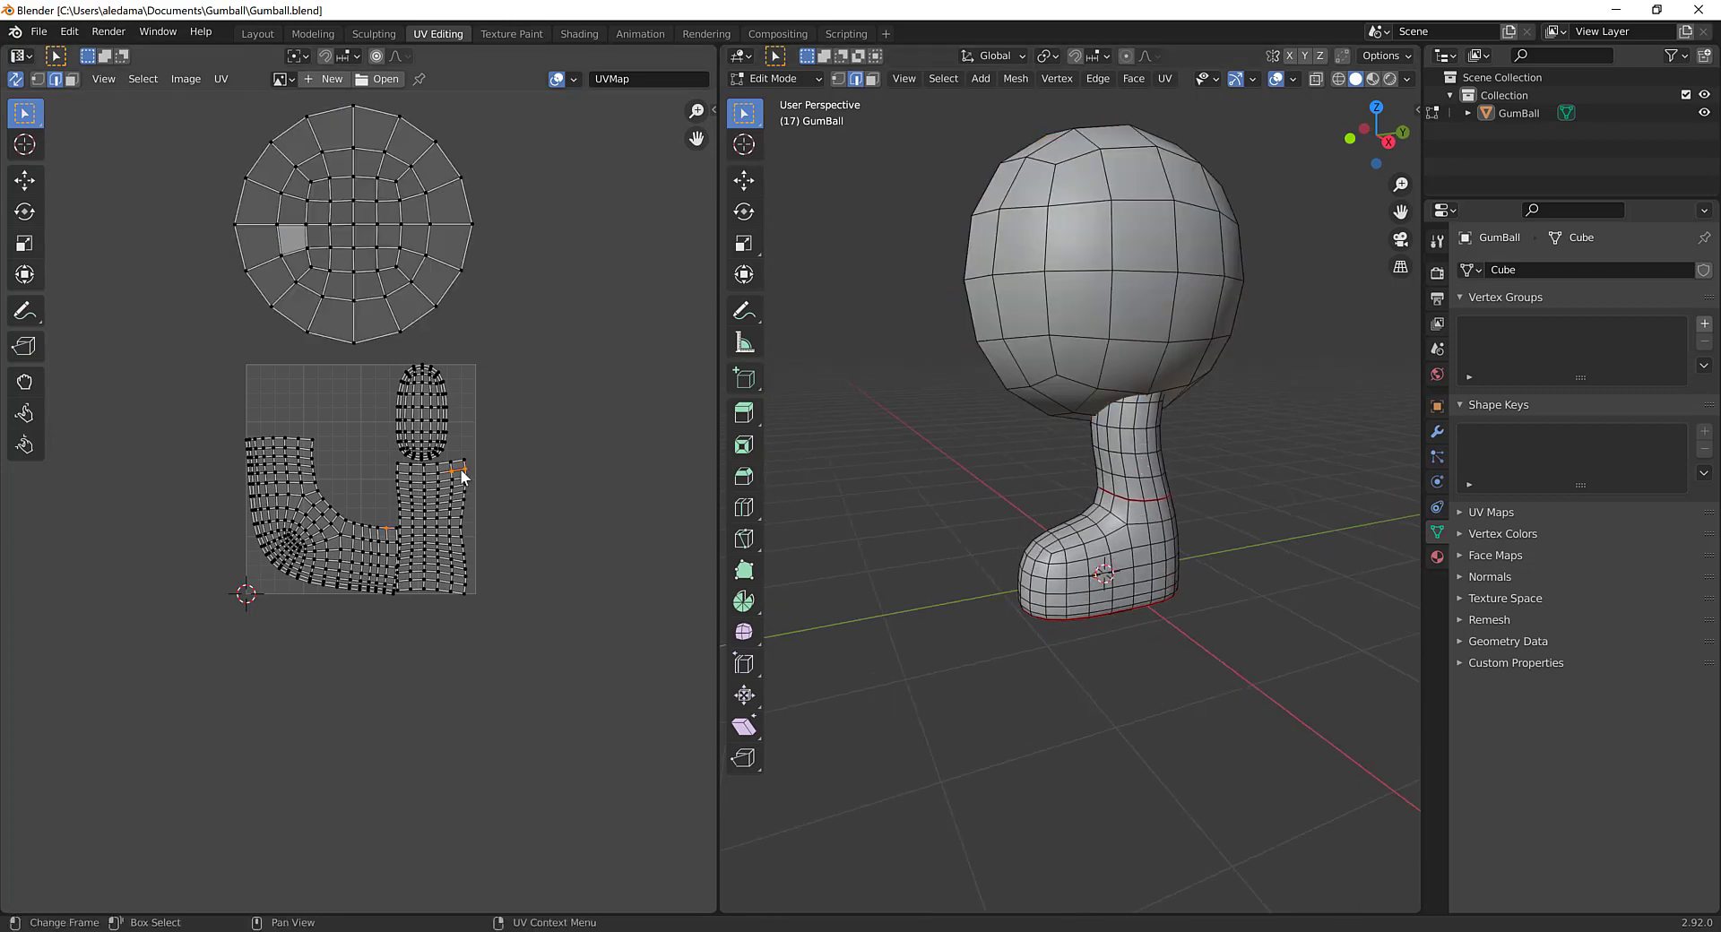
Step: Select the leg's three UV islands and scale them down together to about two thirds of their size
scroll(362, 495, "down", 3)
scroll(365, 526, "up", 3)
middle_click_drag(407, 515, 404, 632)
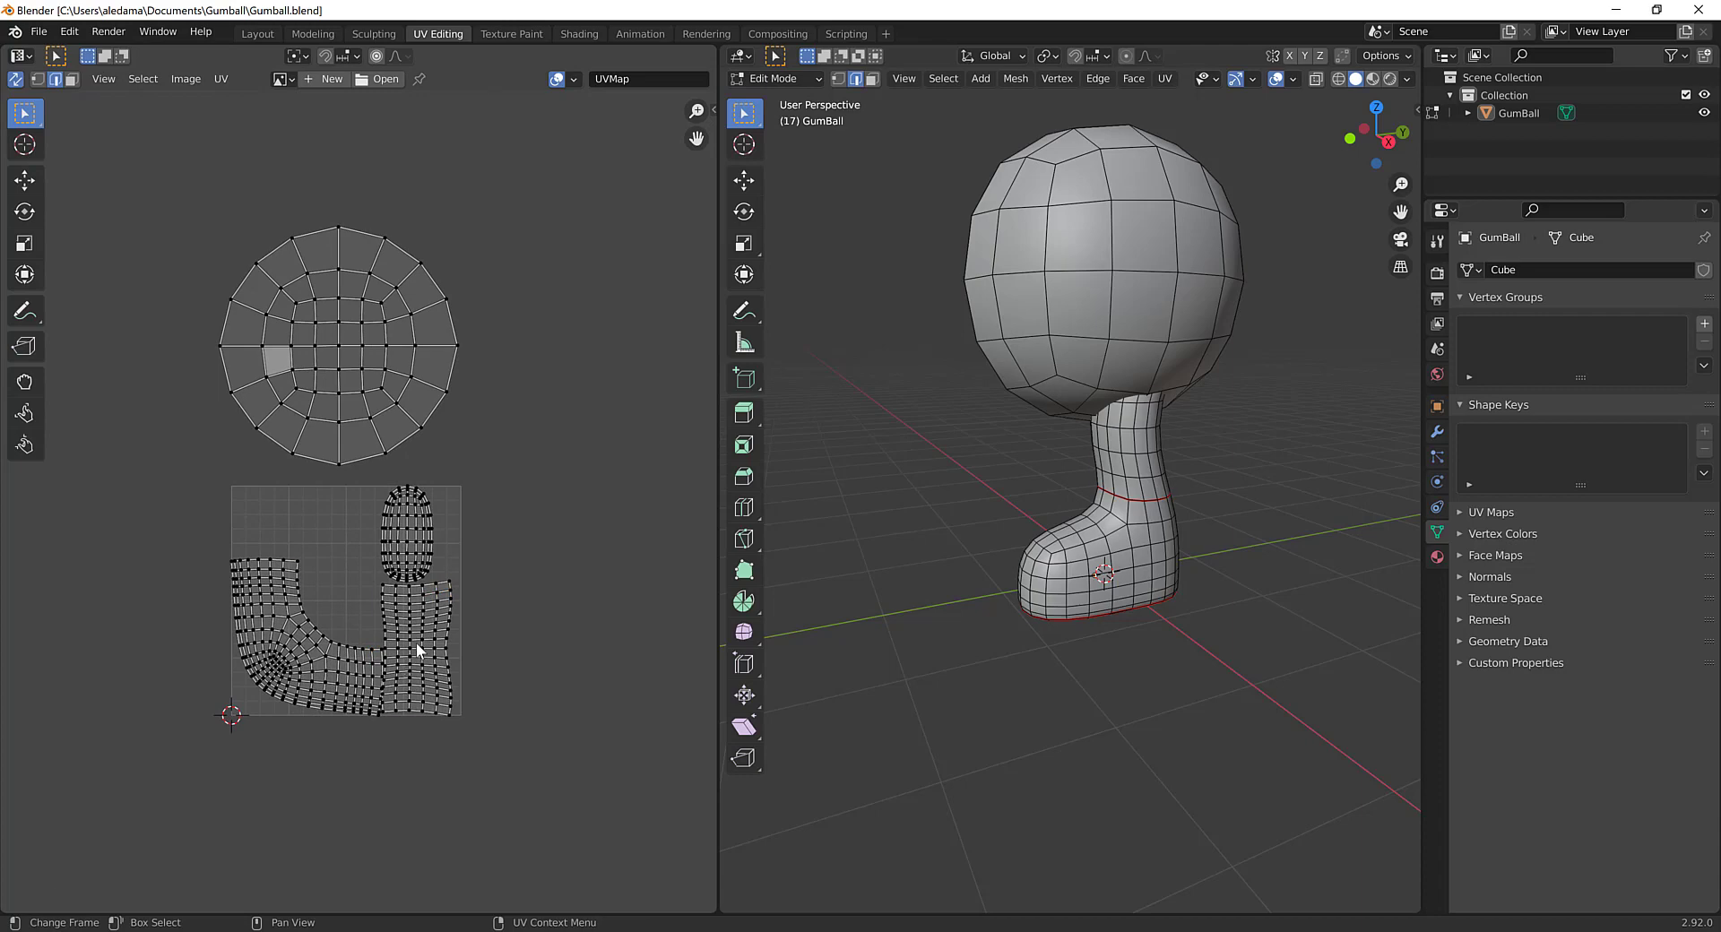
key("l")
key("l")
key("l")
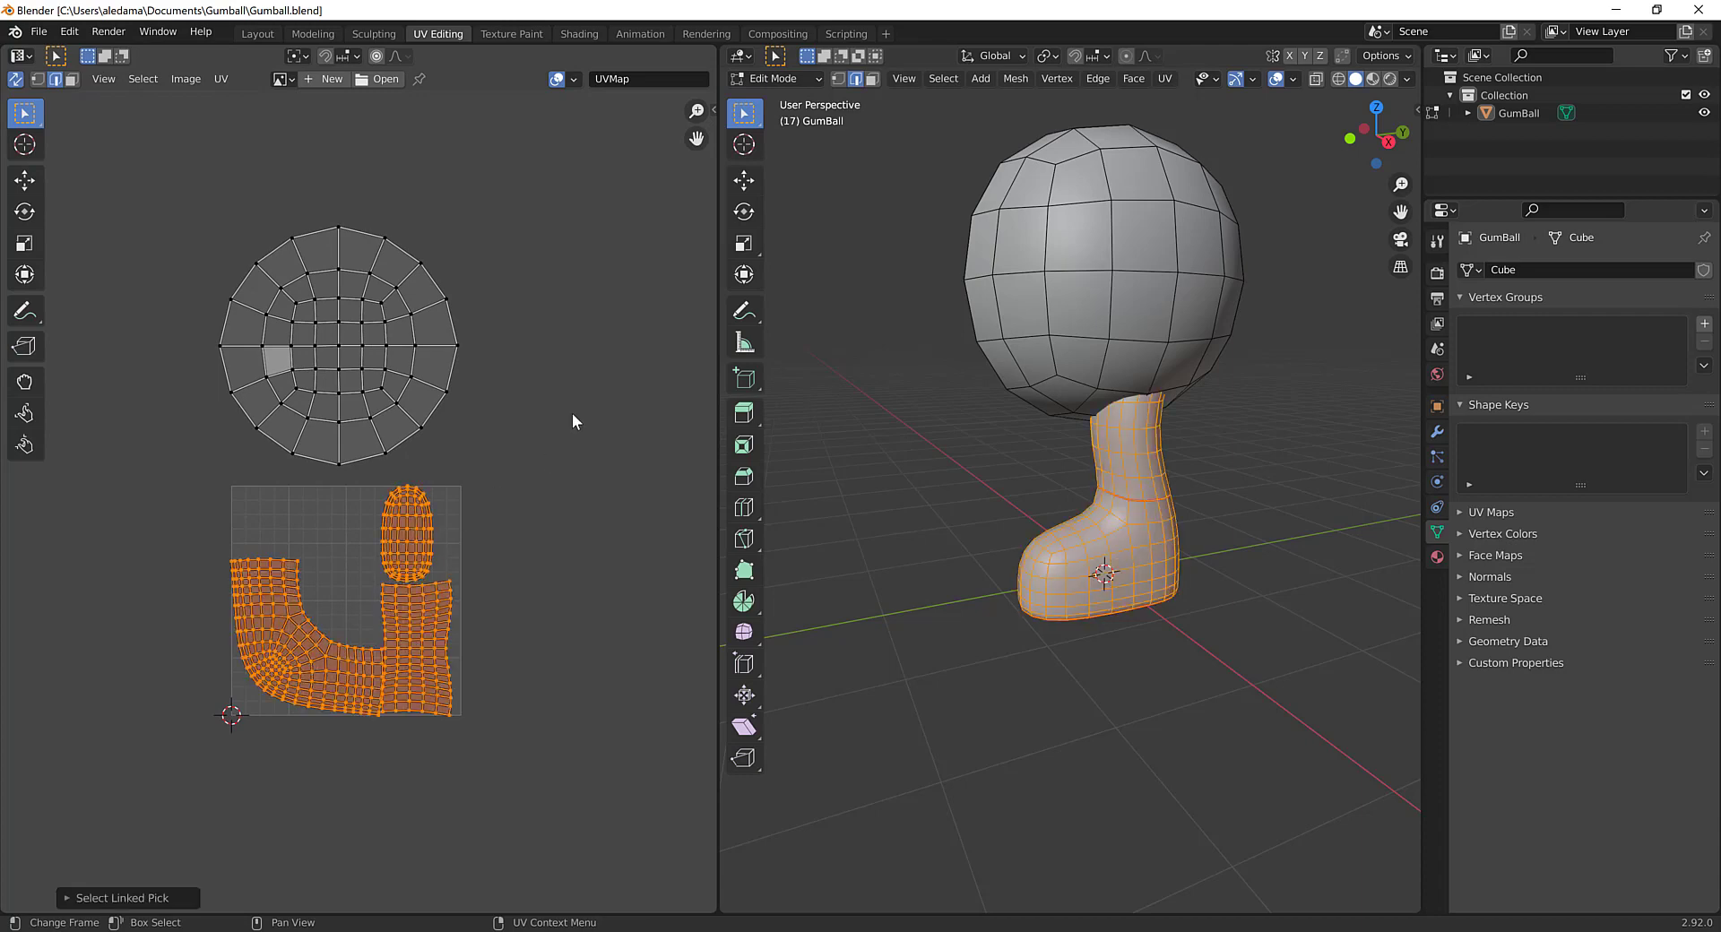
key("s")
left_click(373, 627)
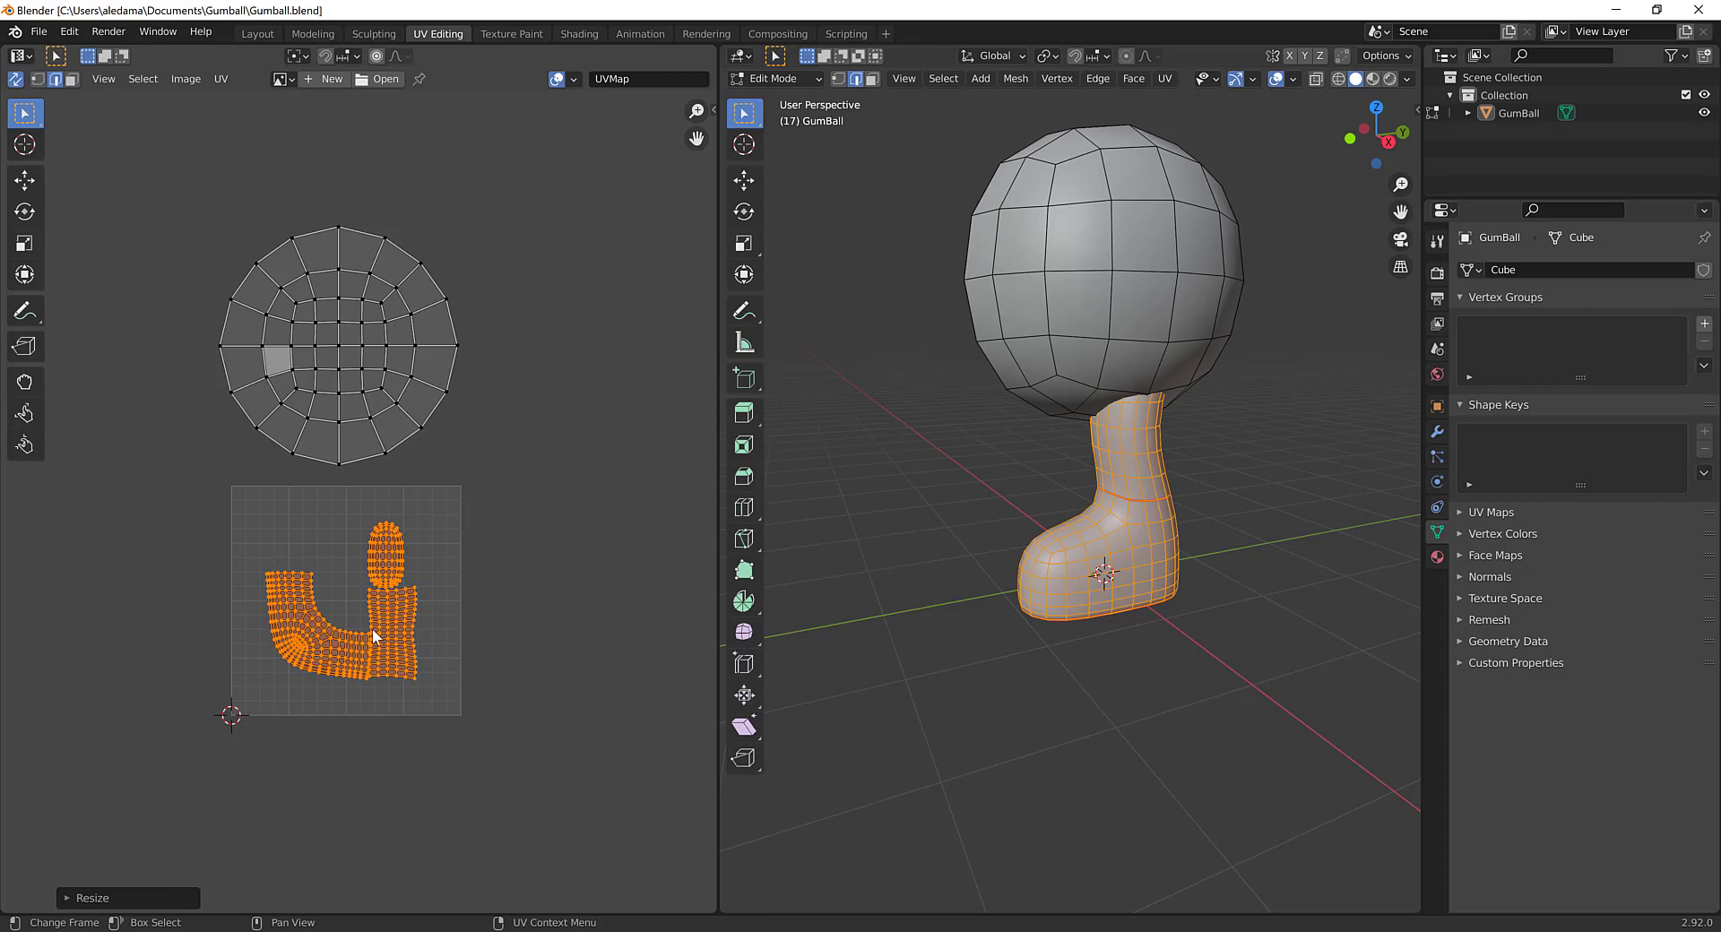
key("h")
key("alt+h")
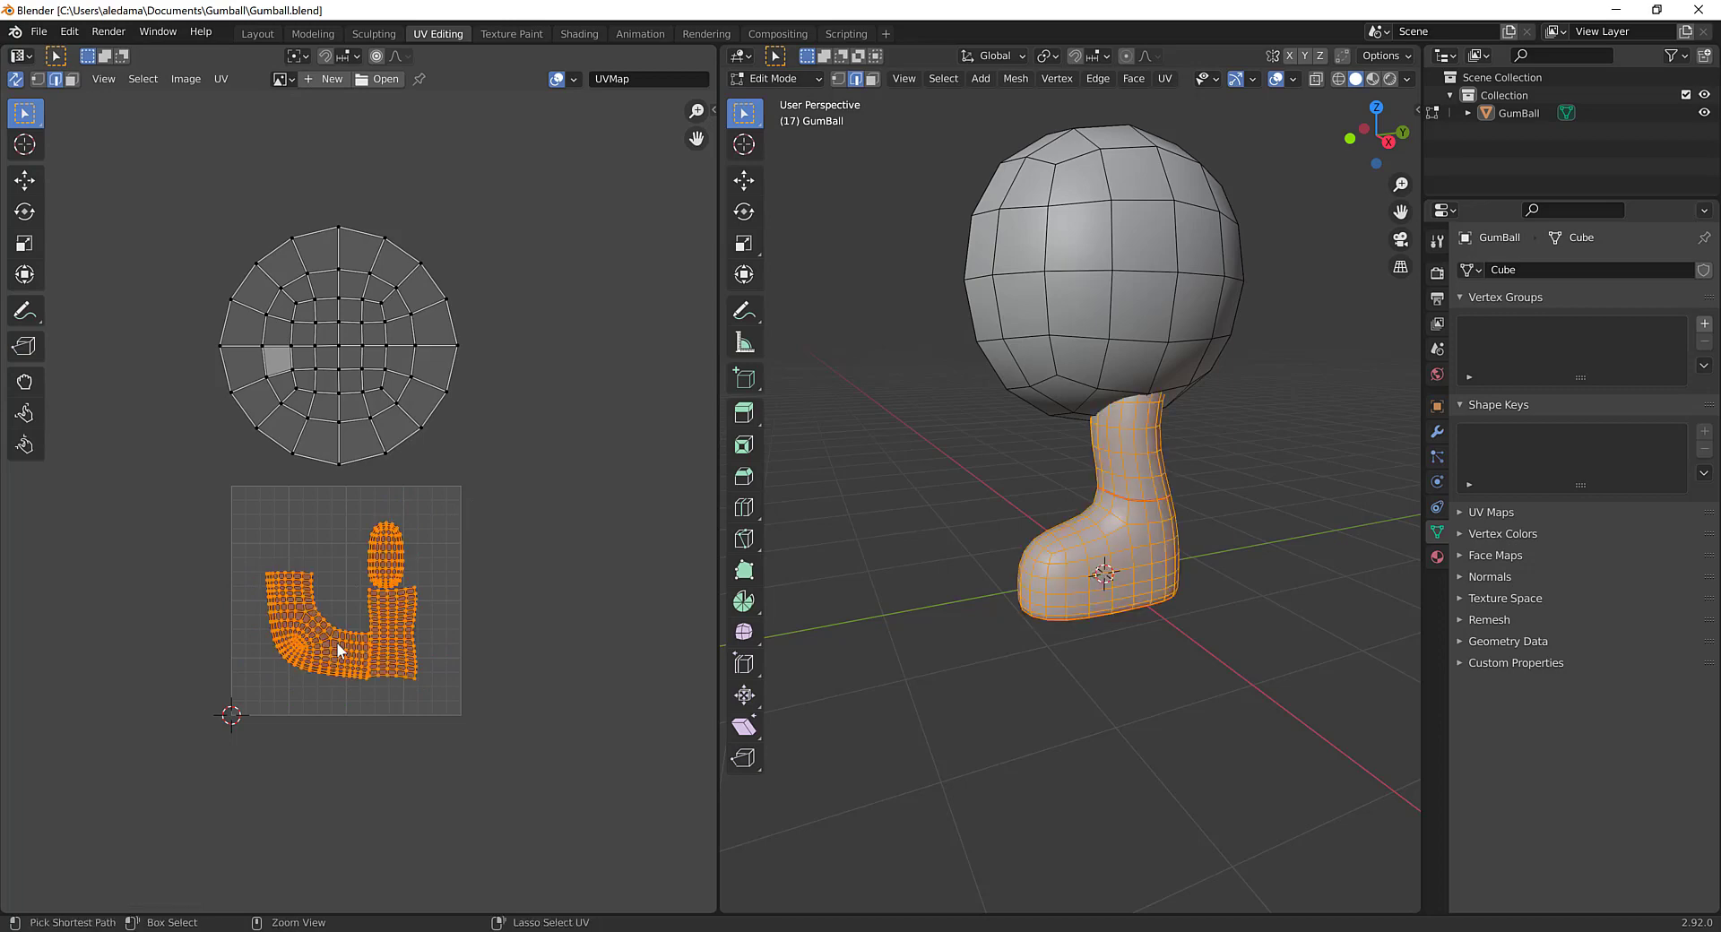
Step: Move the three leg UV islands about 0.18 right and 0.15 down into the lower-right corner of the UV square, and deselect them
key("g")
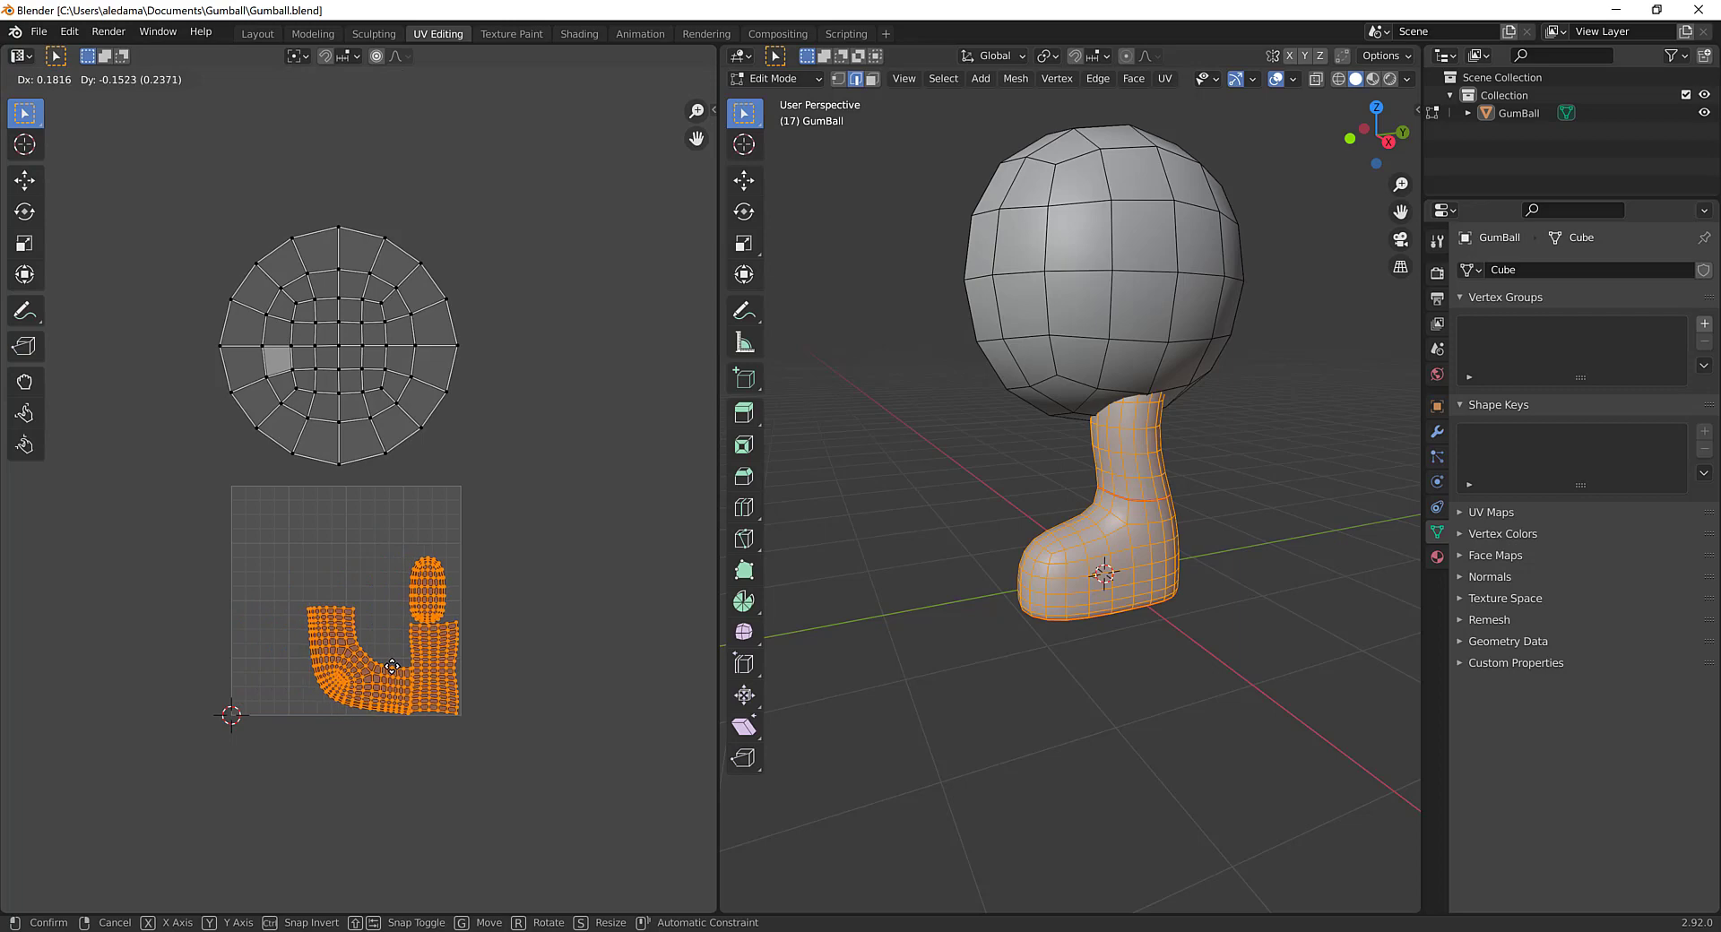
left_click(393, 663)
left_click(503, 660)
scroll(636, 666, "up", 4)
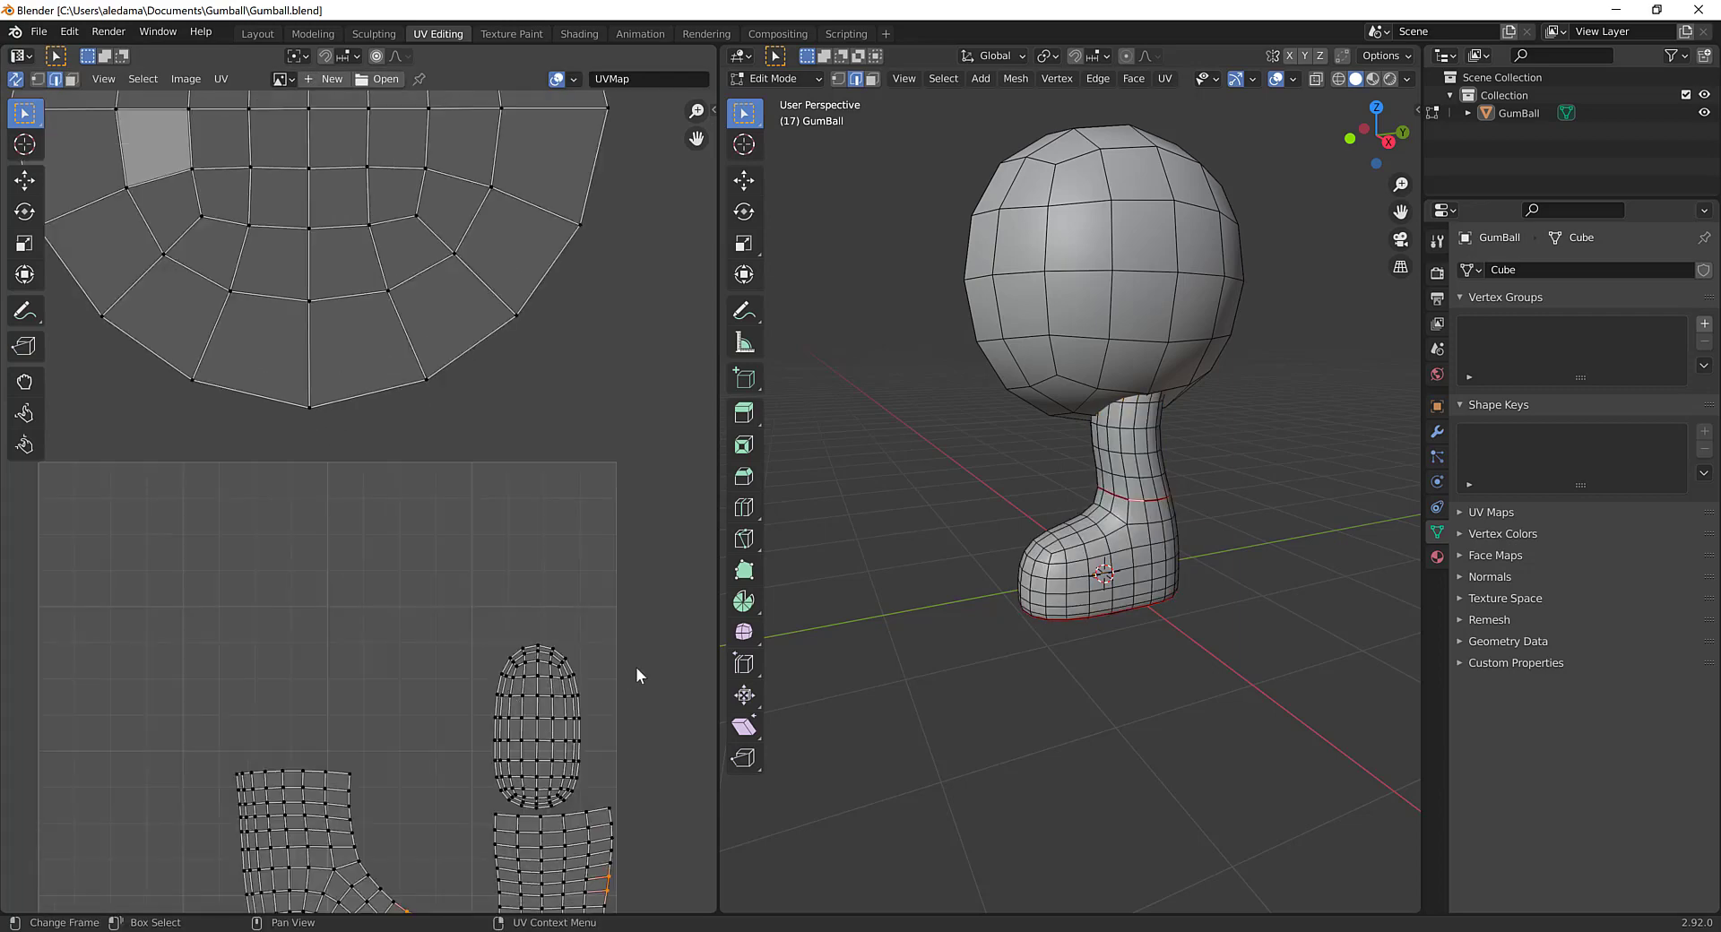
middle_click_drag(669, 692, 592, 470)
key("l")
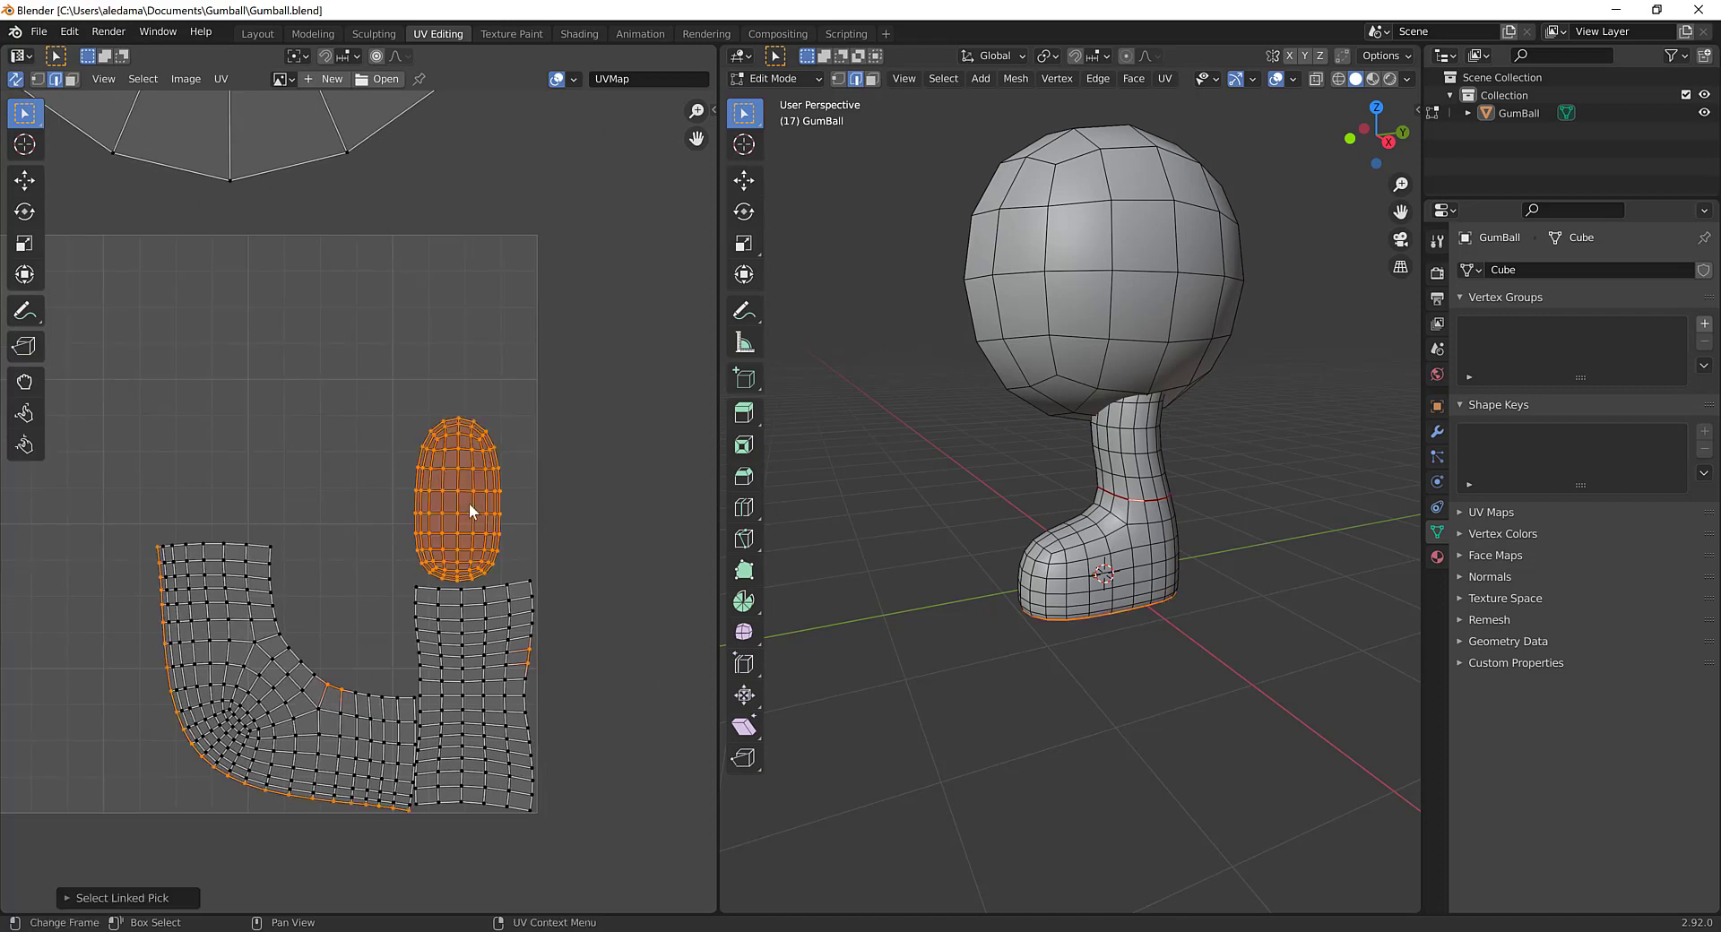
key("g")
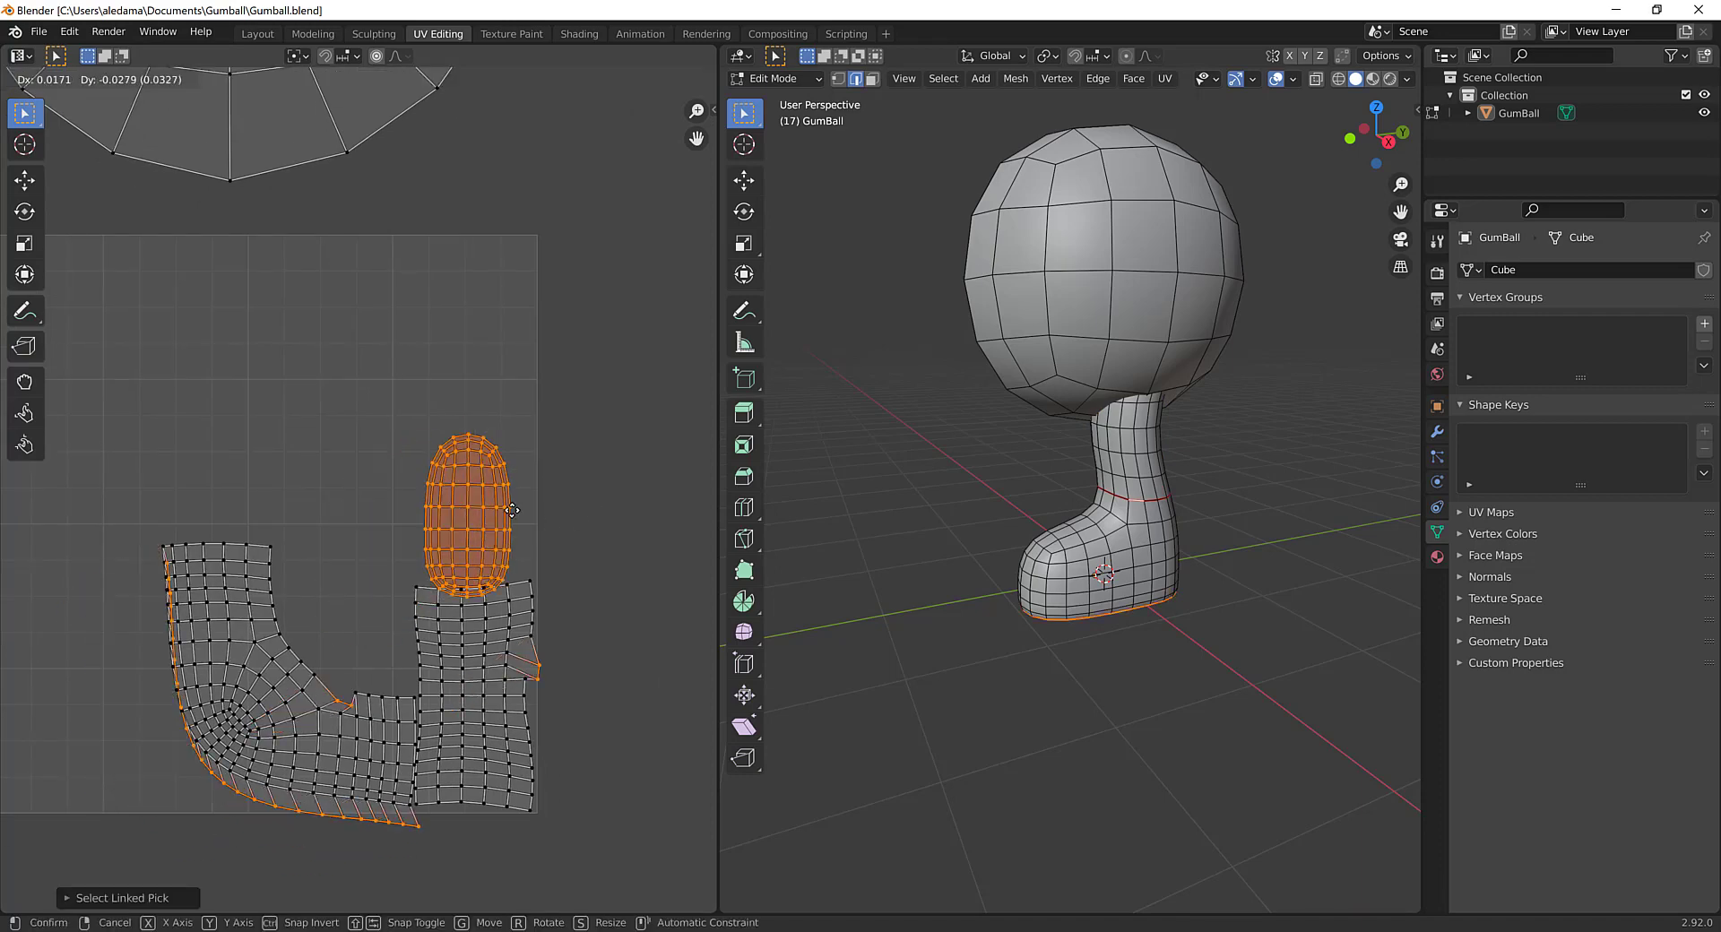
right_click(559, 484)
left_click(638, 473)
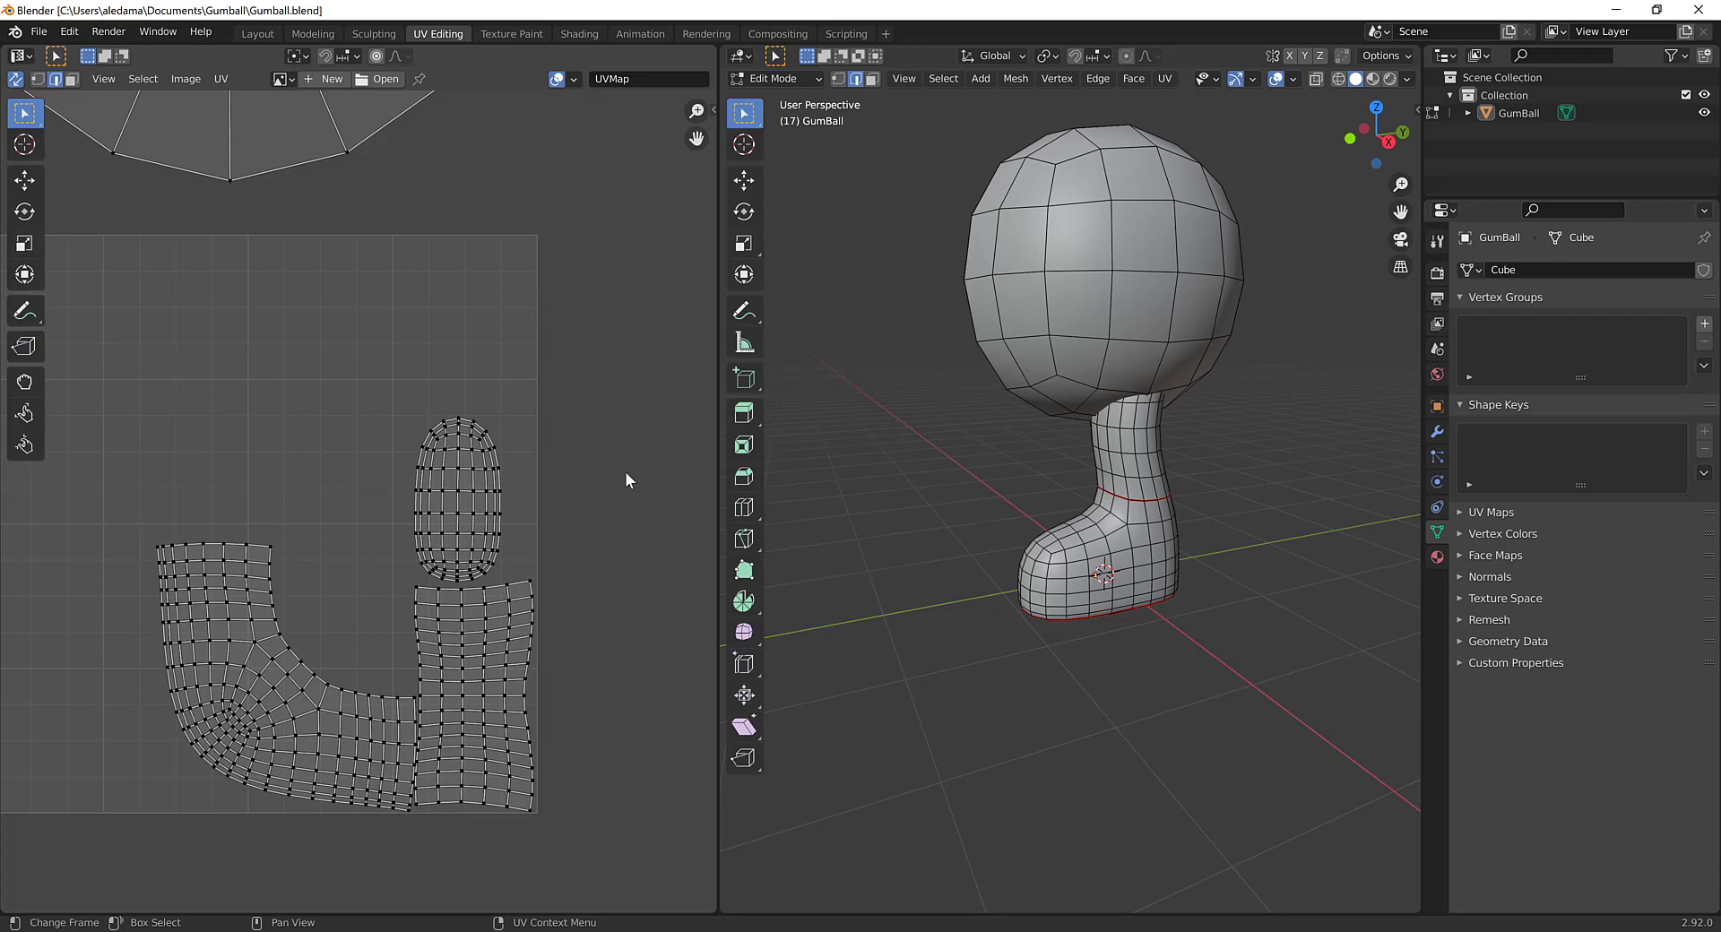
Step: Switch to face selection, select the oval sole UV island and move it into the inner curve of the foot island
key("3")
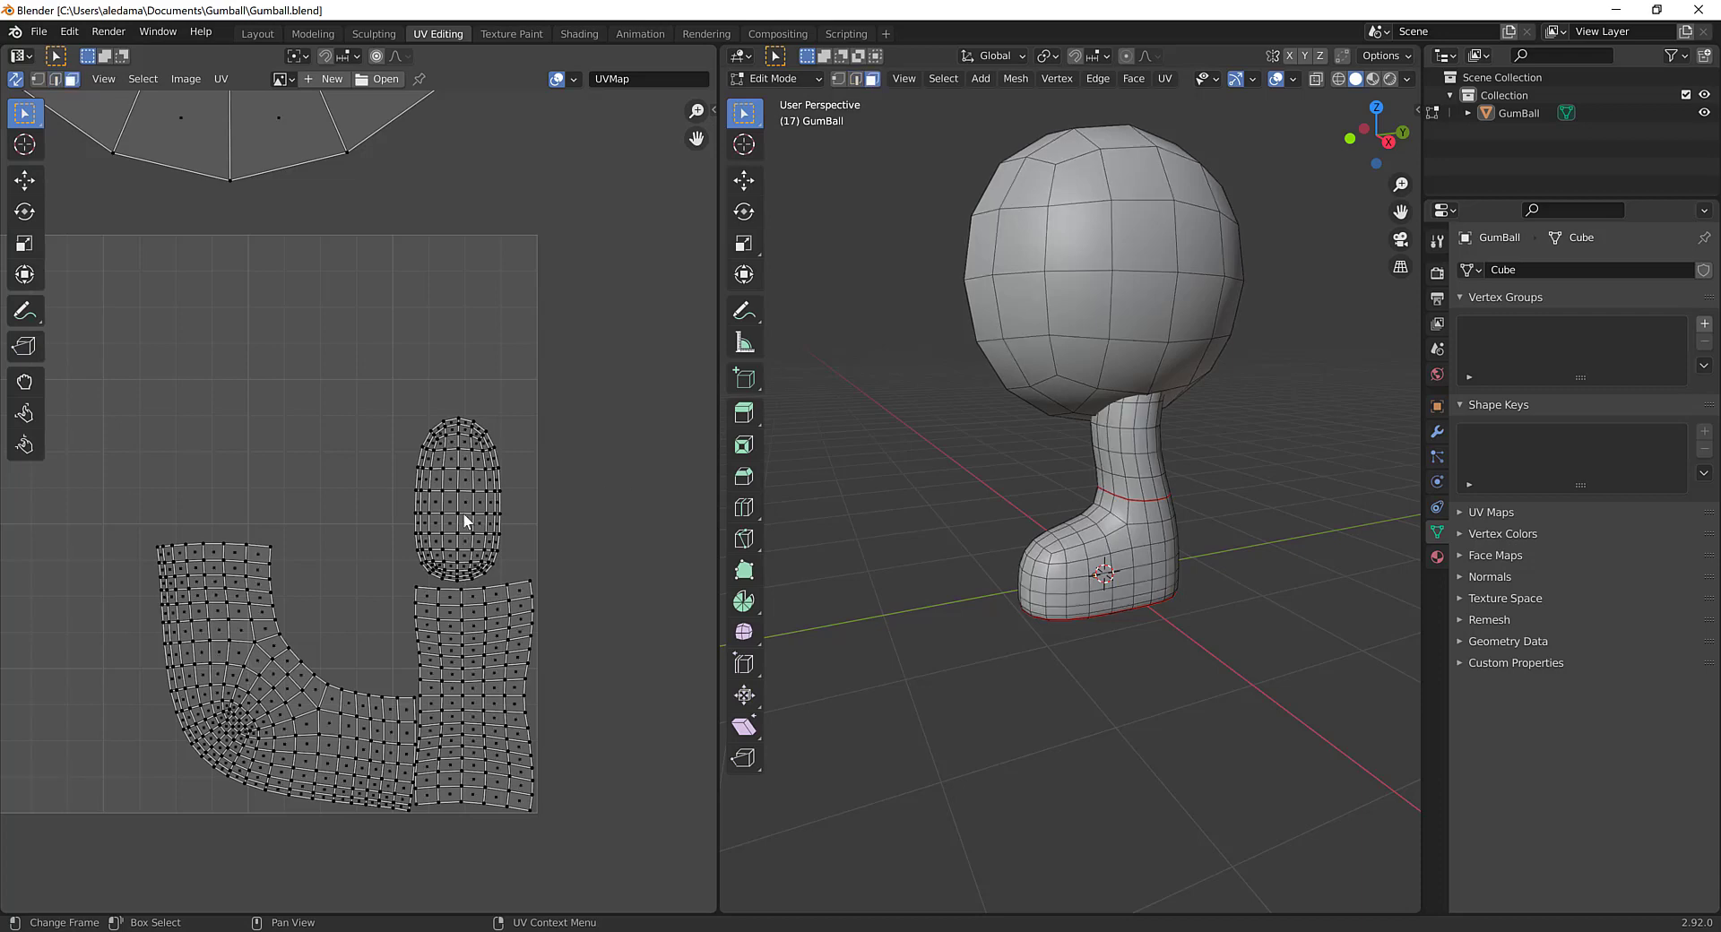
key("l")
key("g")
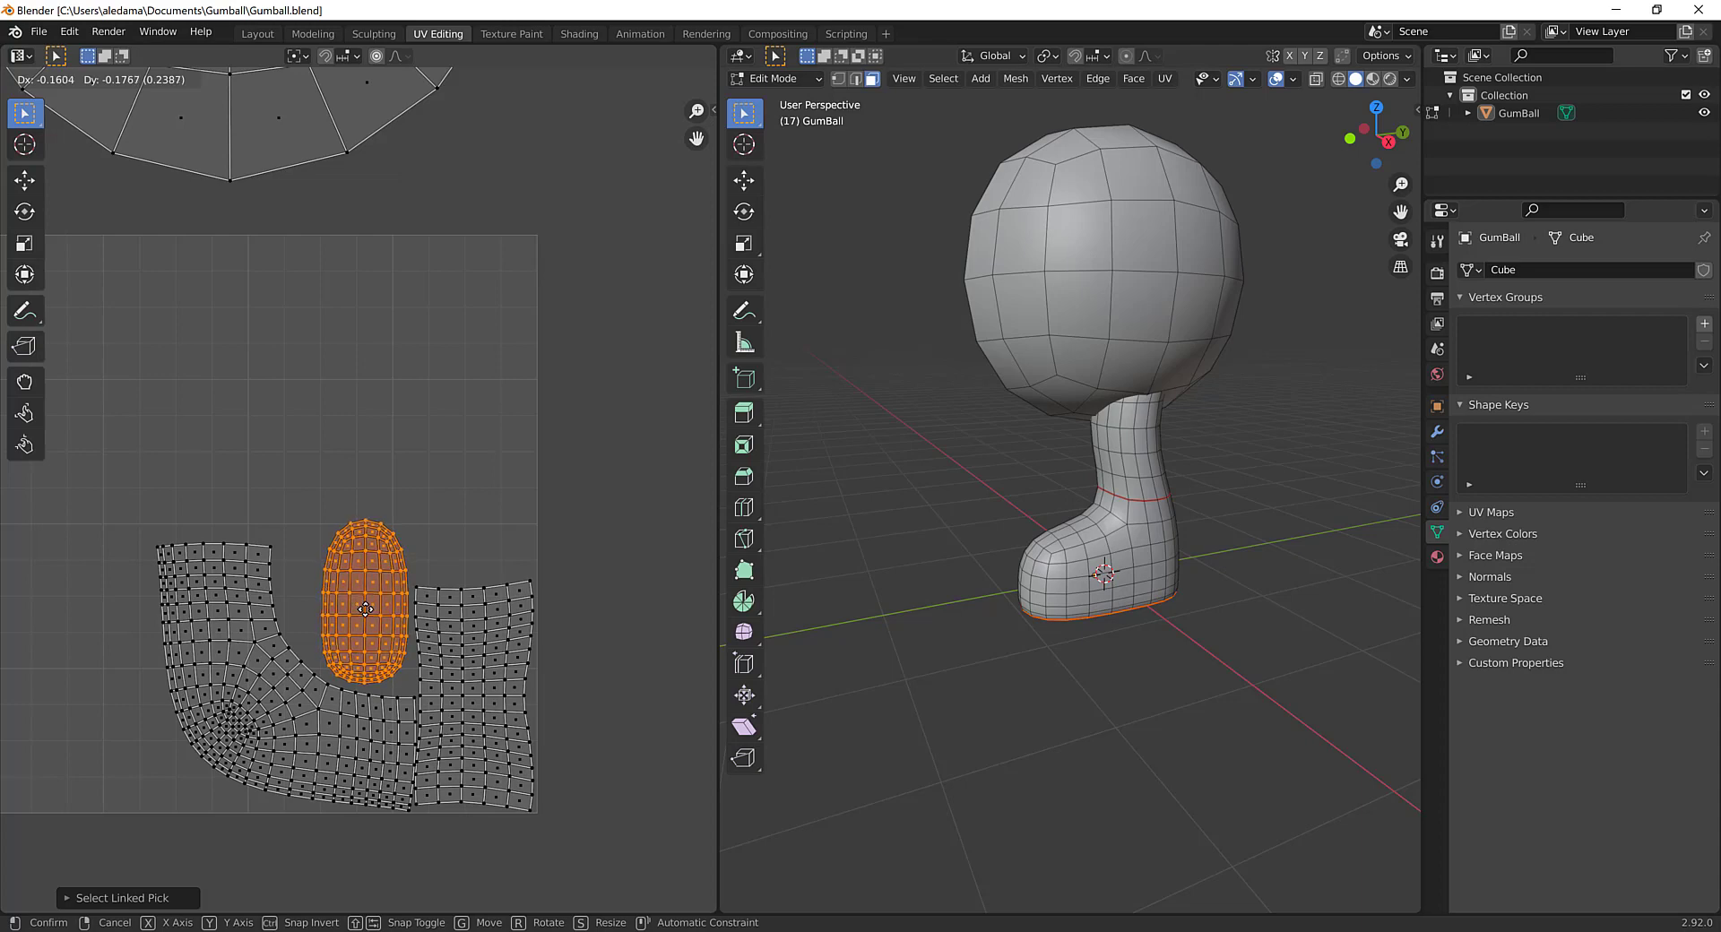
left_click(368, 610)
Step: Rotate and nudge the sole island so it follows the inner curve of the foot island
key("r")
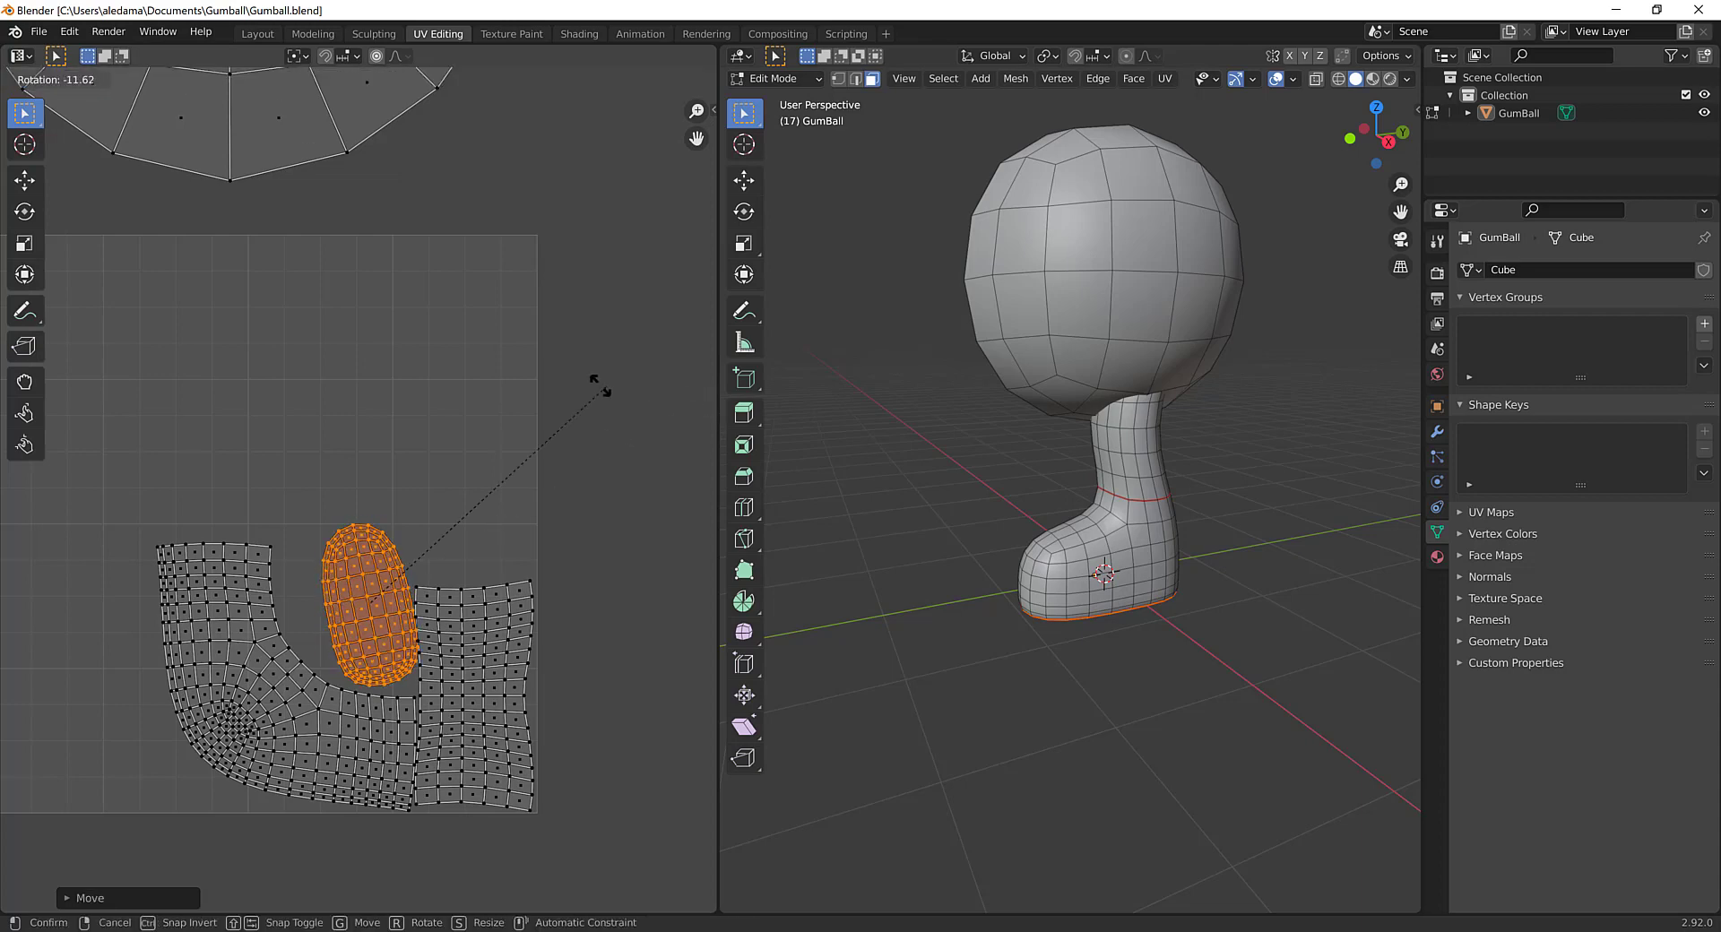
left_click(473, 402)
key("g")
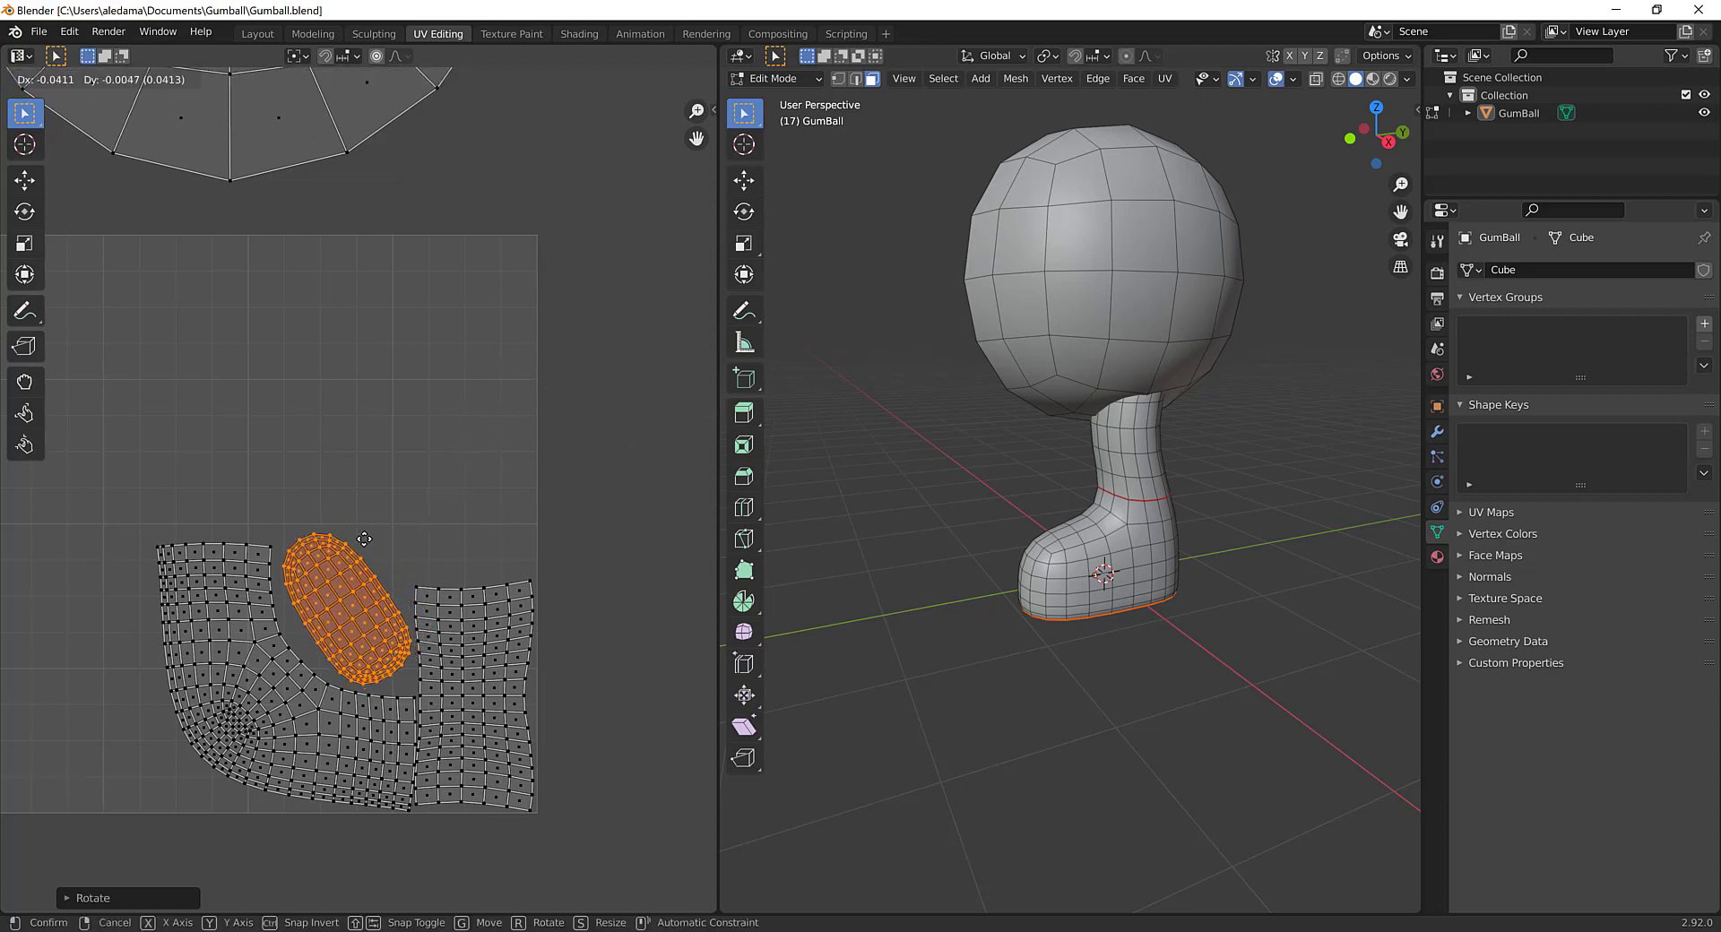
left_click(363, 541)
key("r")
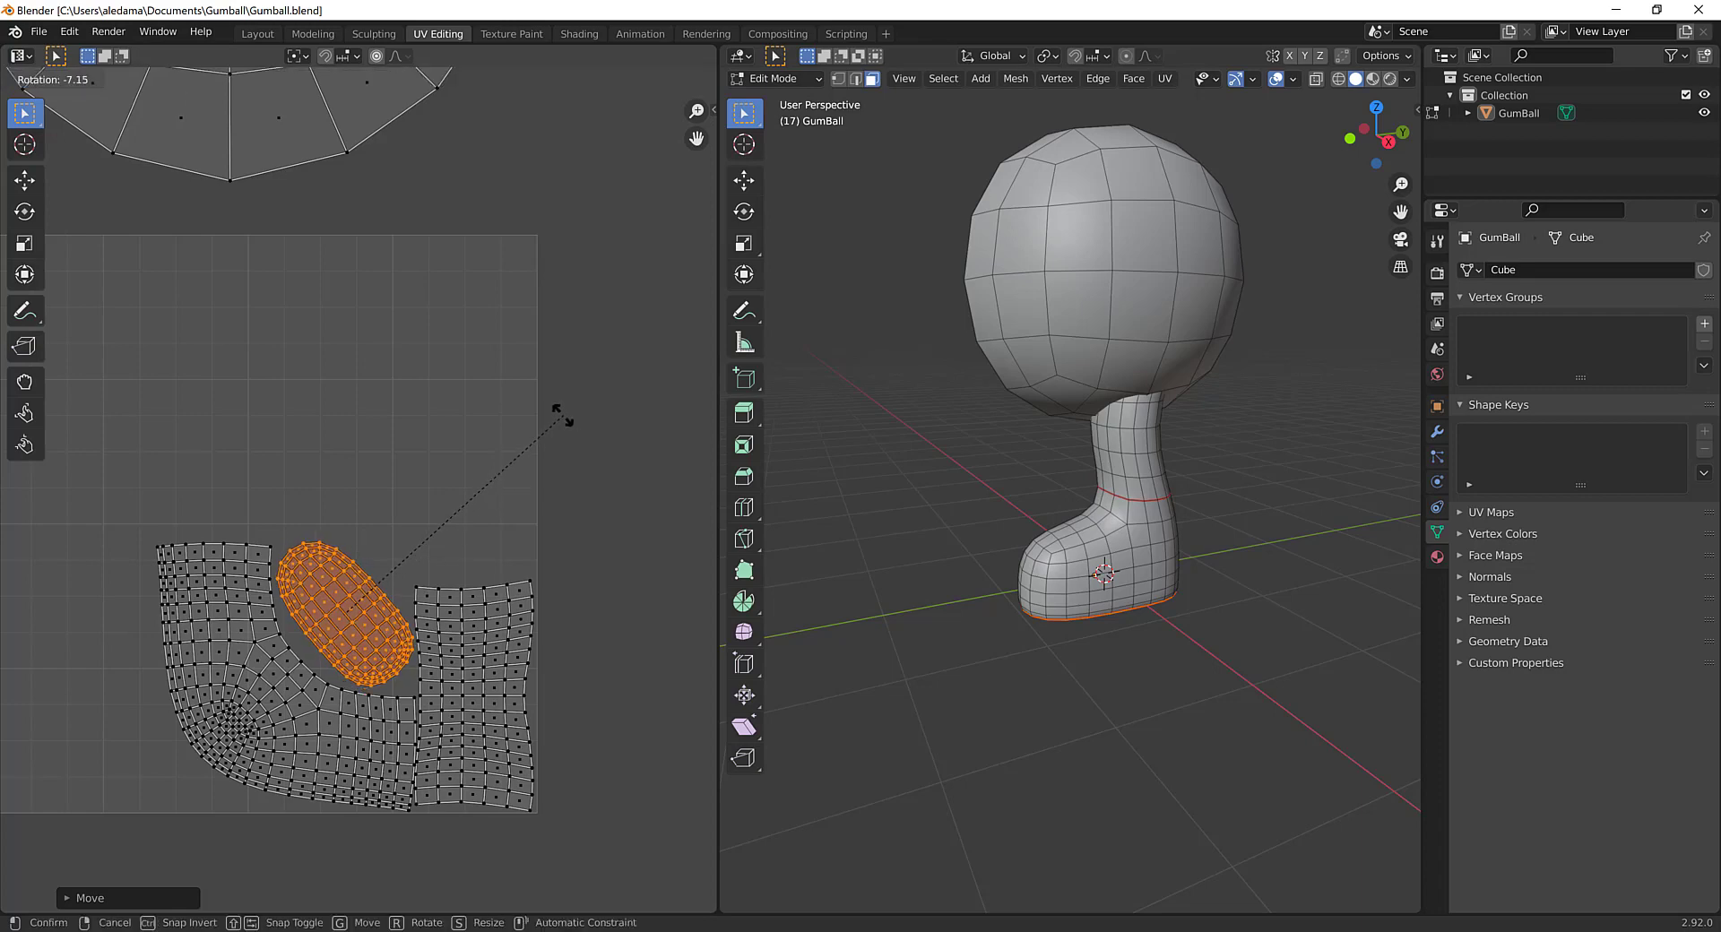
left_click(557, 414)
left_click(433, 532)
Step: Select the round body UV island and move it down over the UV square
scroll(466, 526, "down", 5)
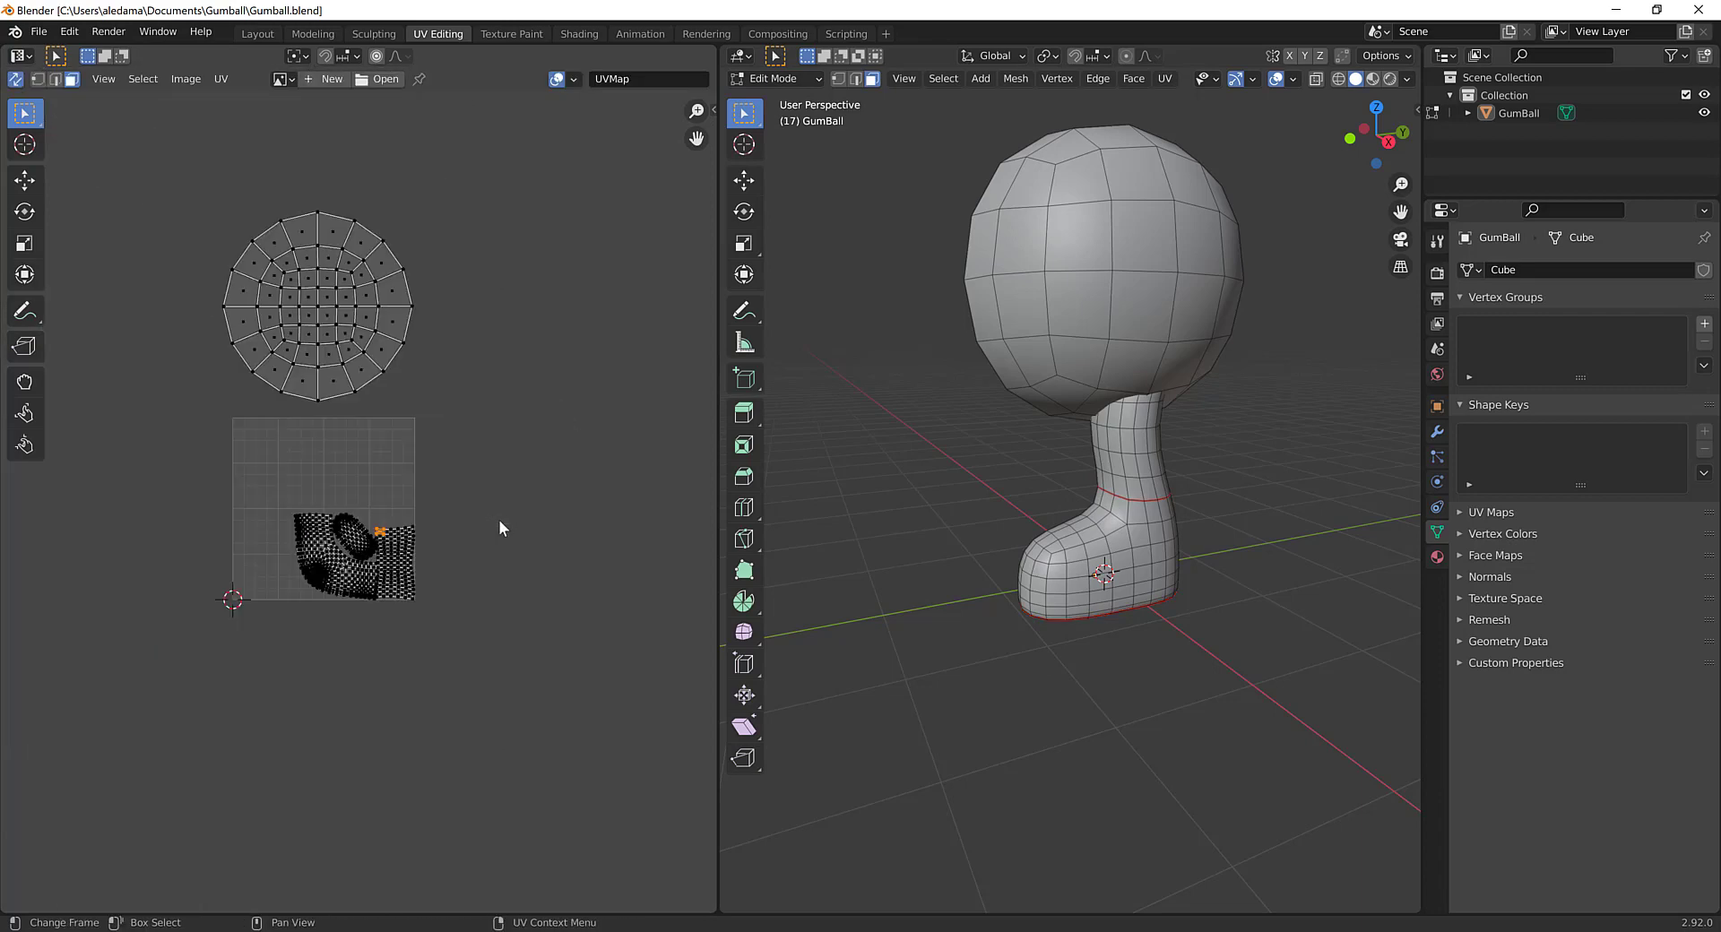
middle_click_drag(458, 458, 534, 524)
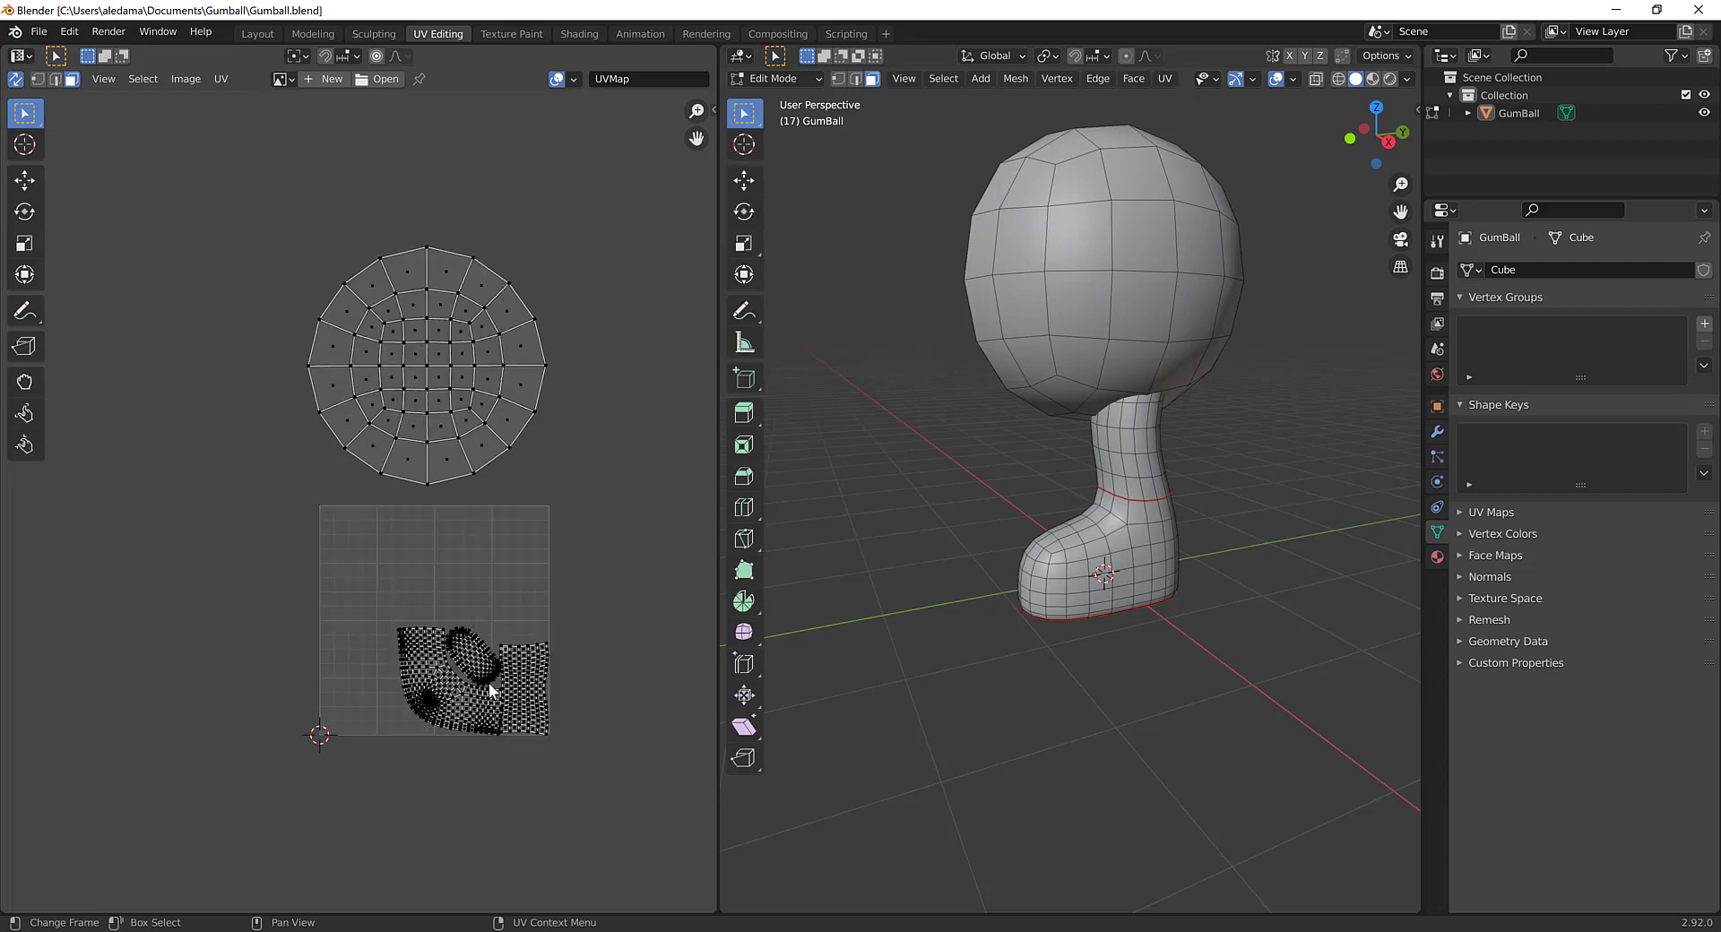
scroll(508, 667, "up", 3)
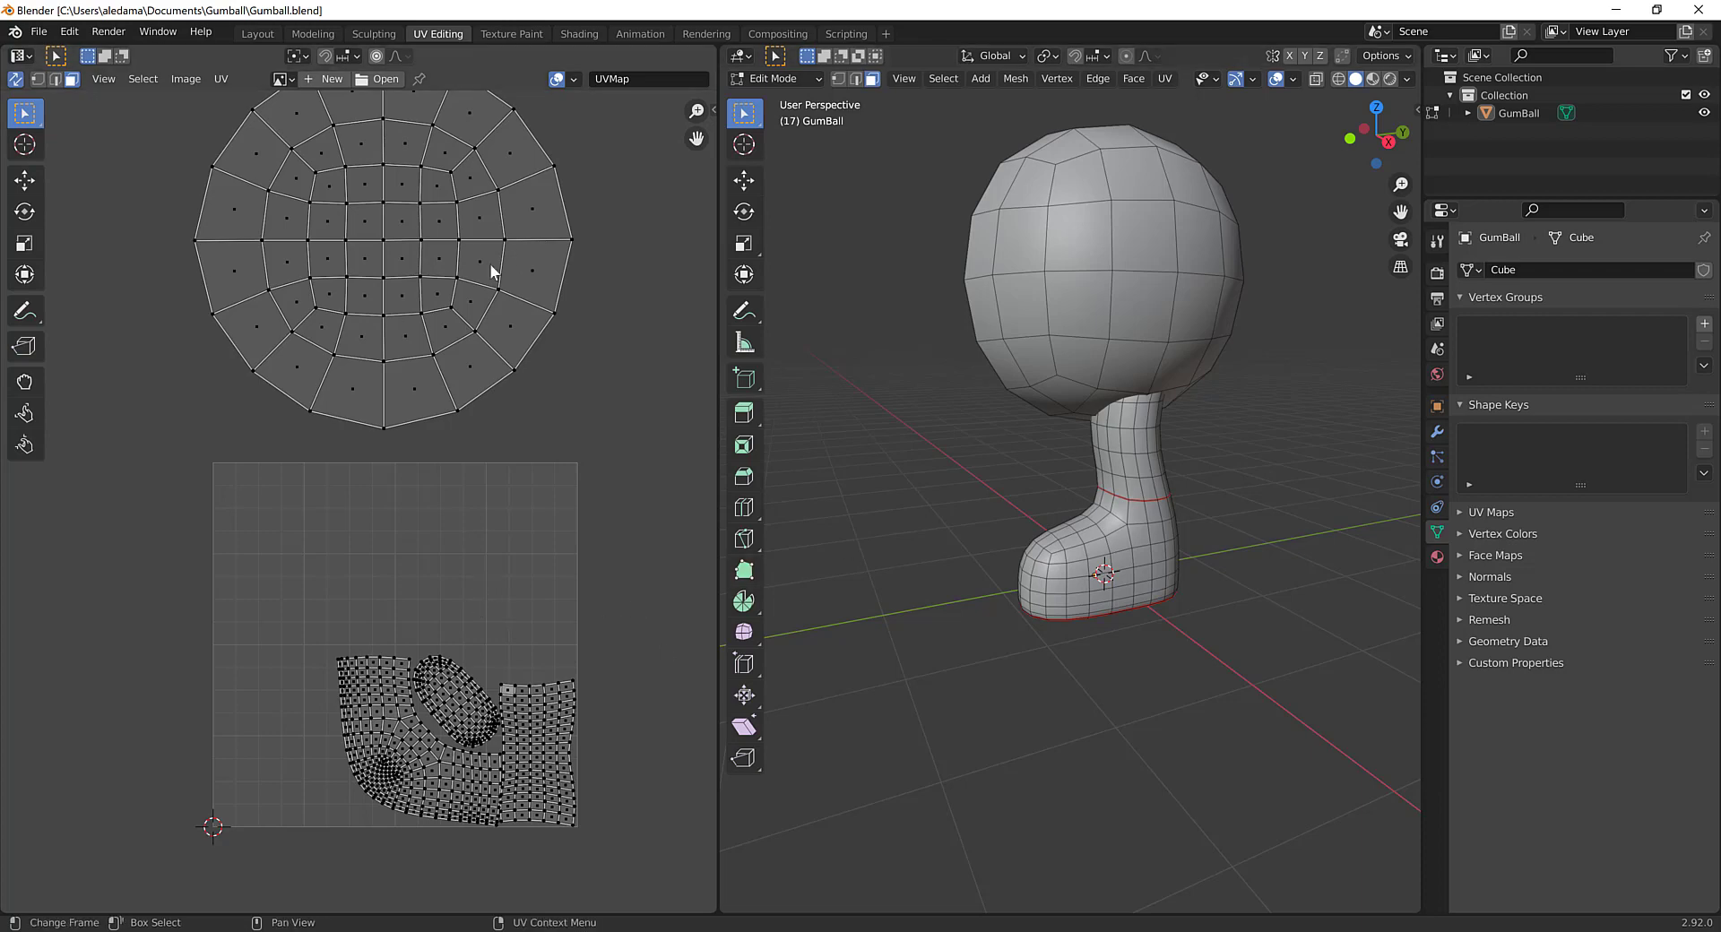
key("l")
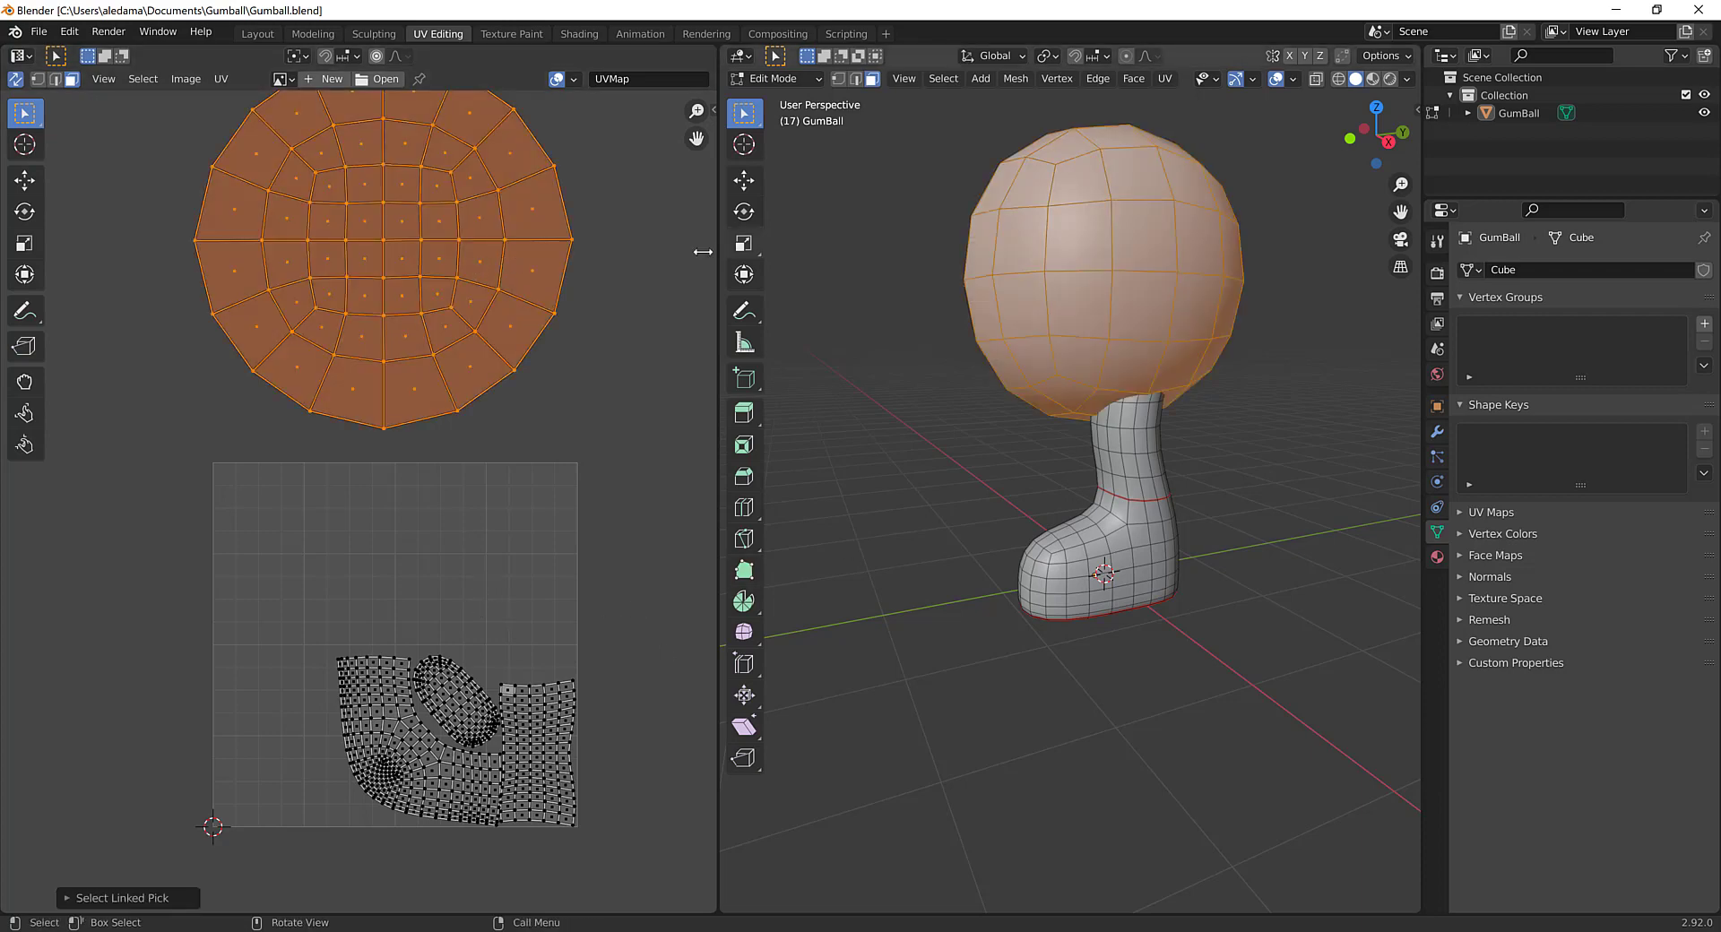
key("g")
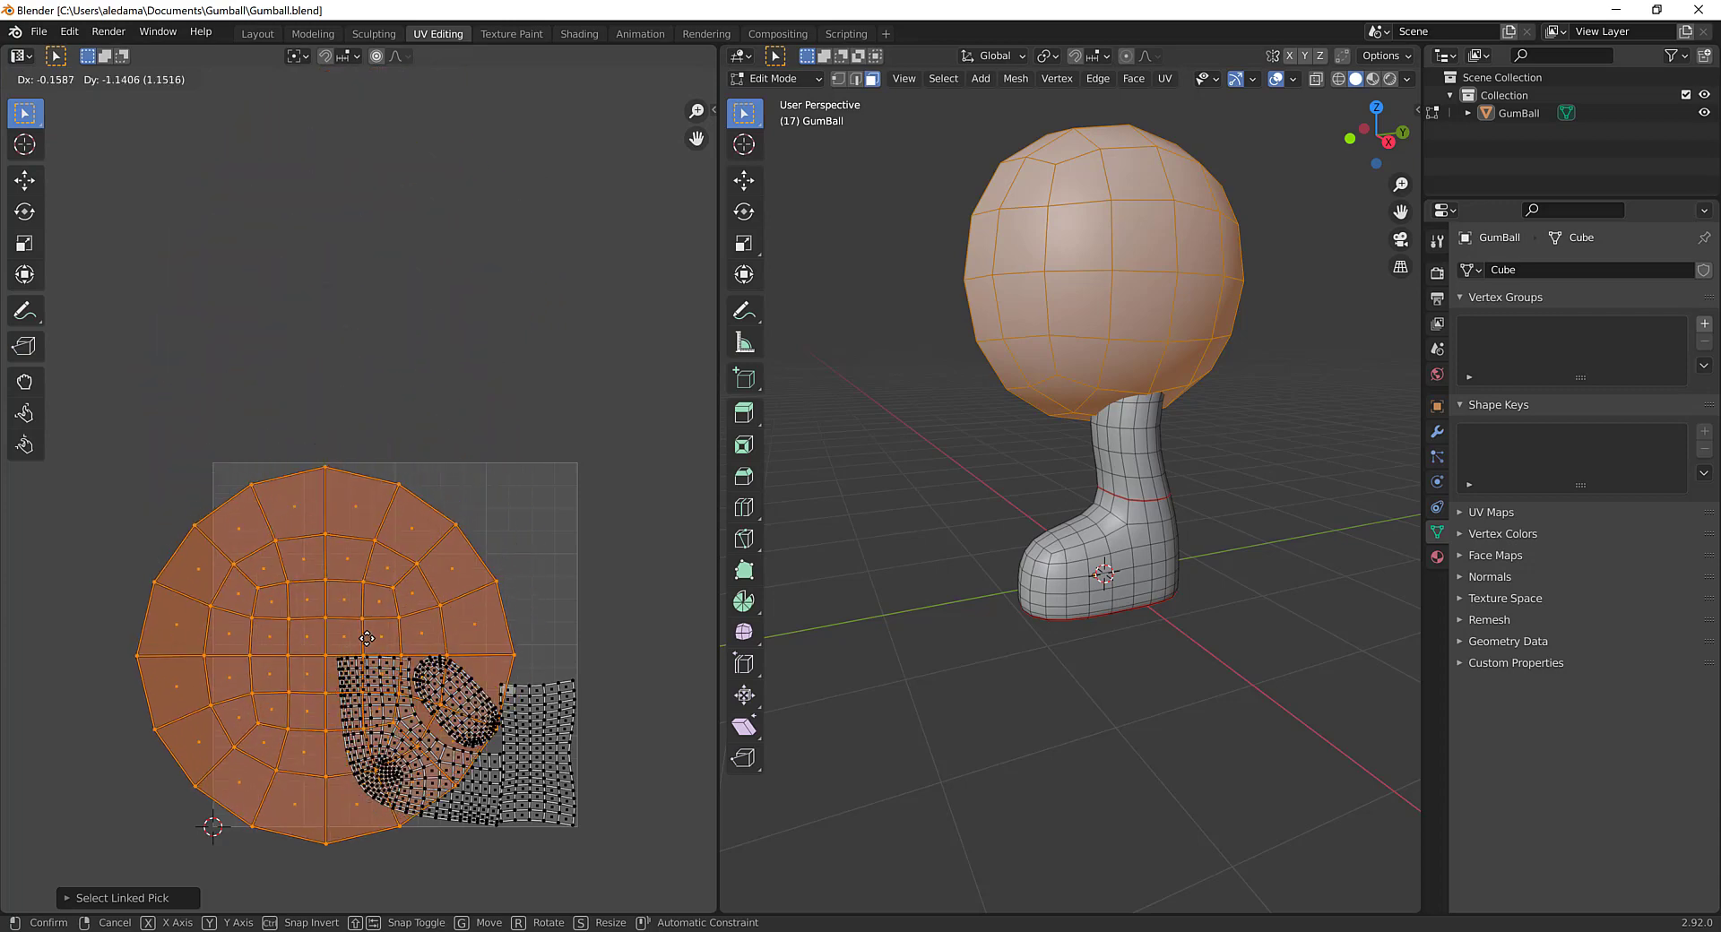
left_click(386, 604)
Step: Scale the body island down to about two thirds and fit it into the upper-left corner of the UV square
key("s")
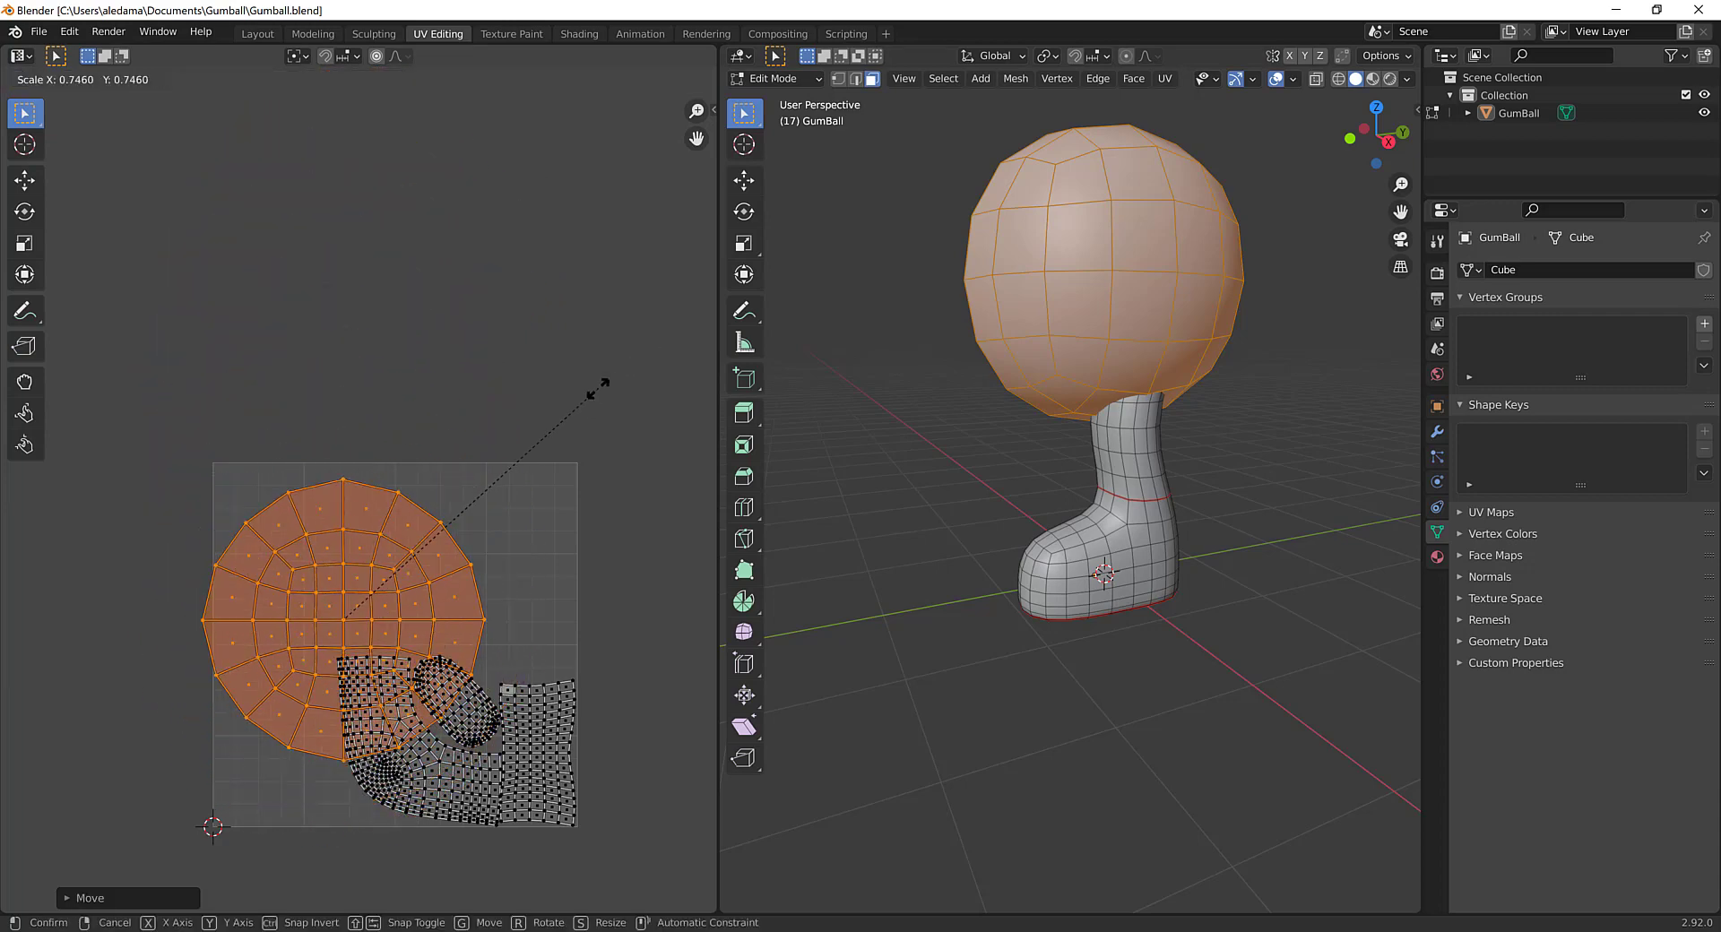
left_click(574, 412)
key("g")
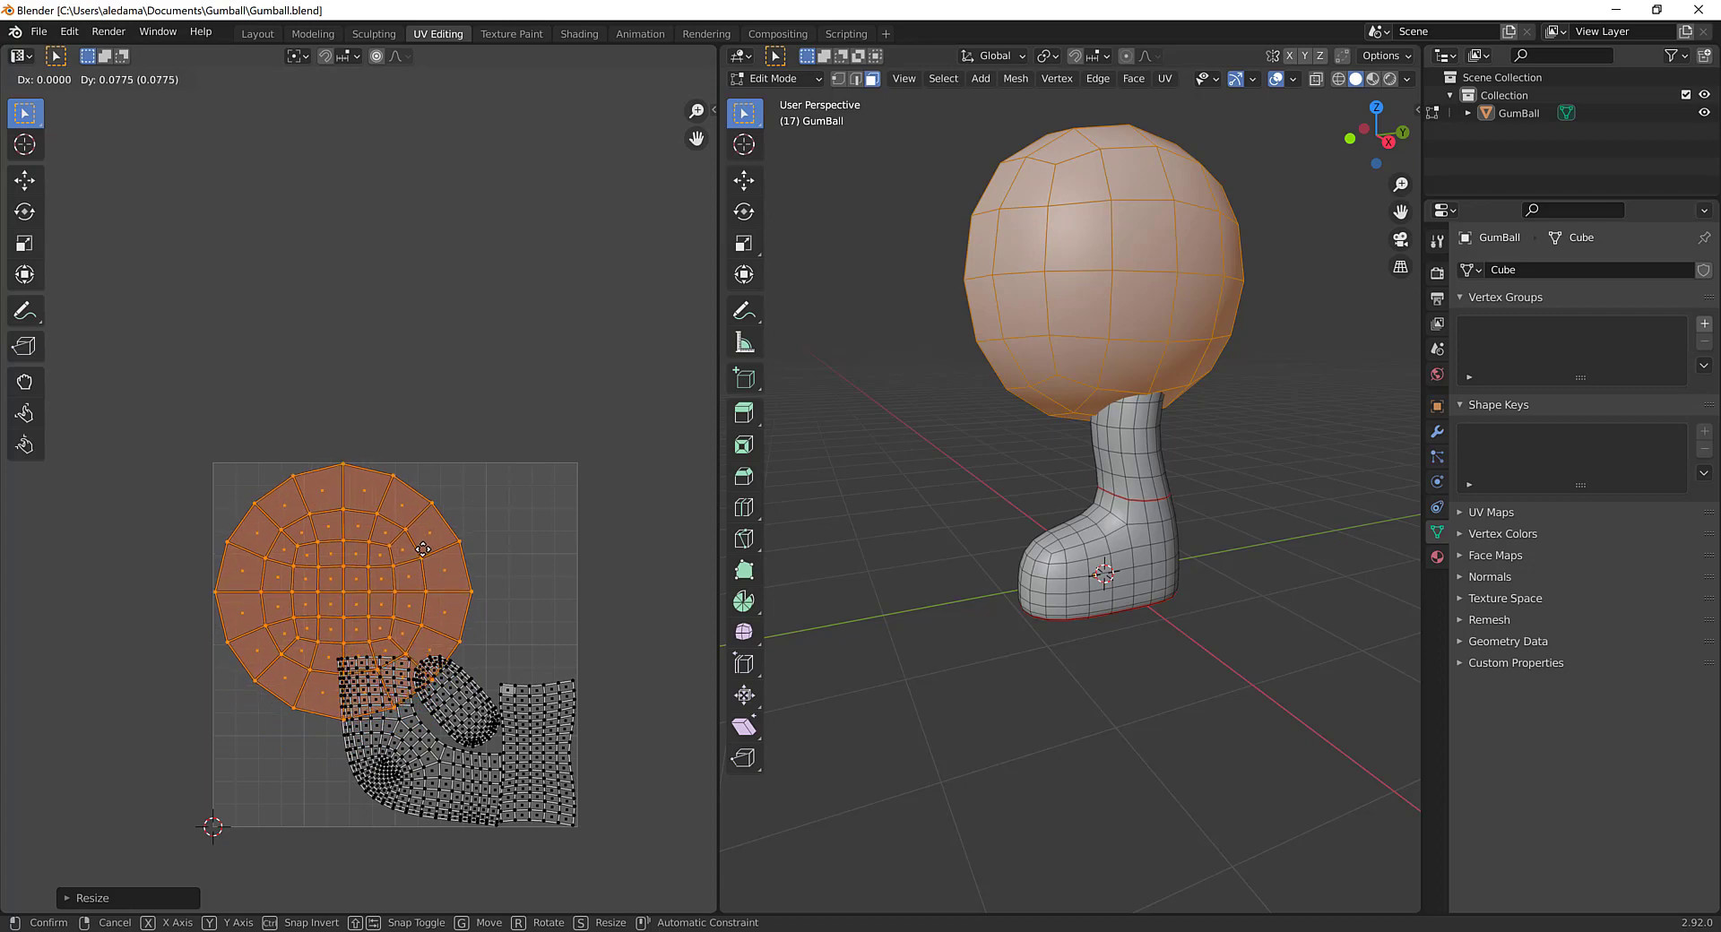
left_click(423, 548)
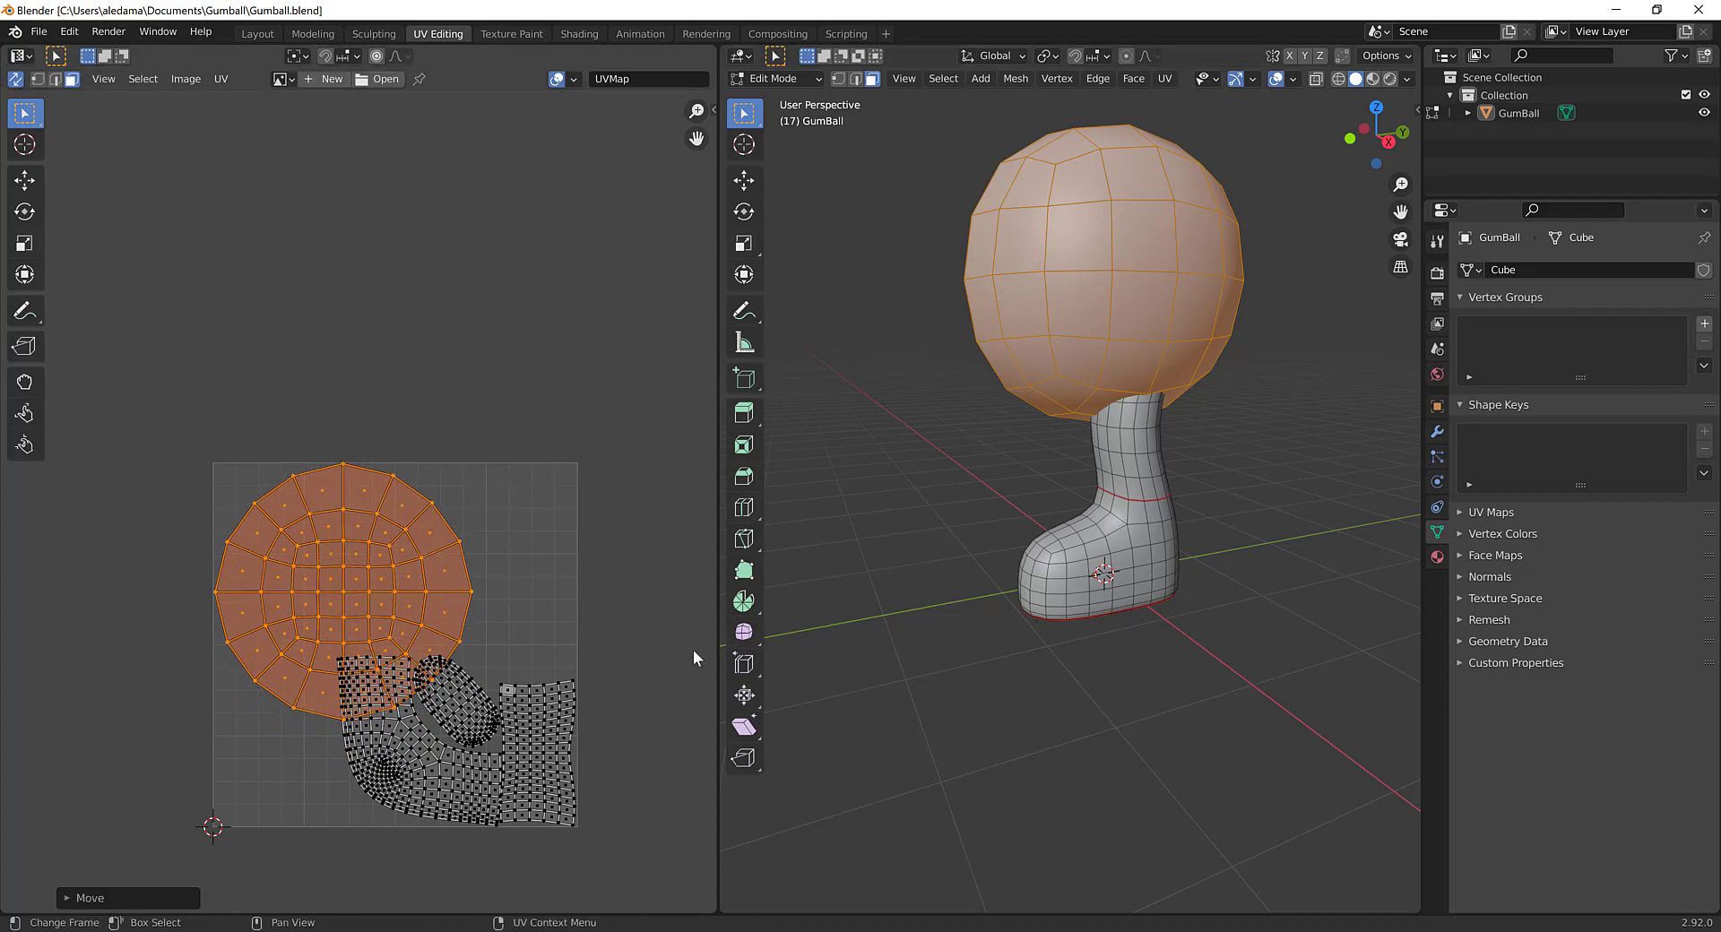
Step: Select only the foot island, move it to the lower-left corner of the UV square and rotate it about -11.4 degrees
middle_click_drag(692, 649, 10, 492)
scroll(594, 449, "up", 2)
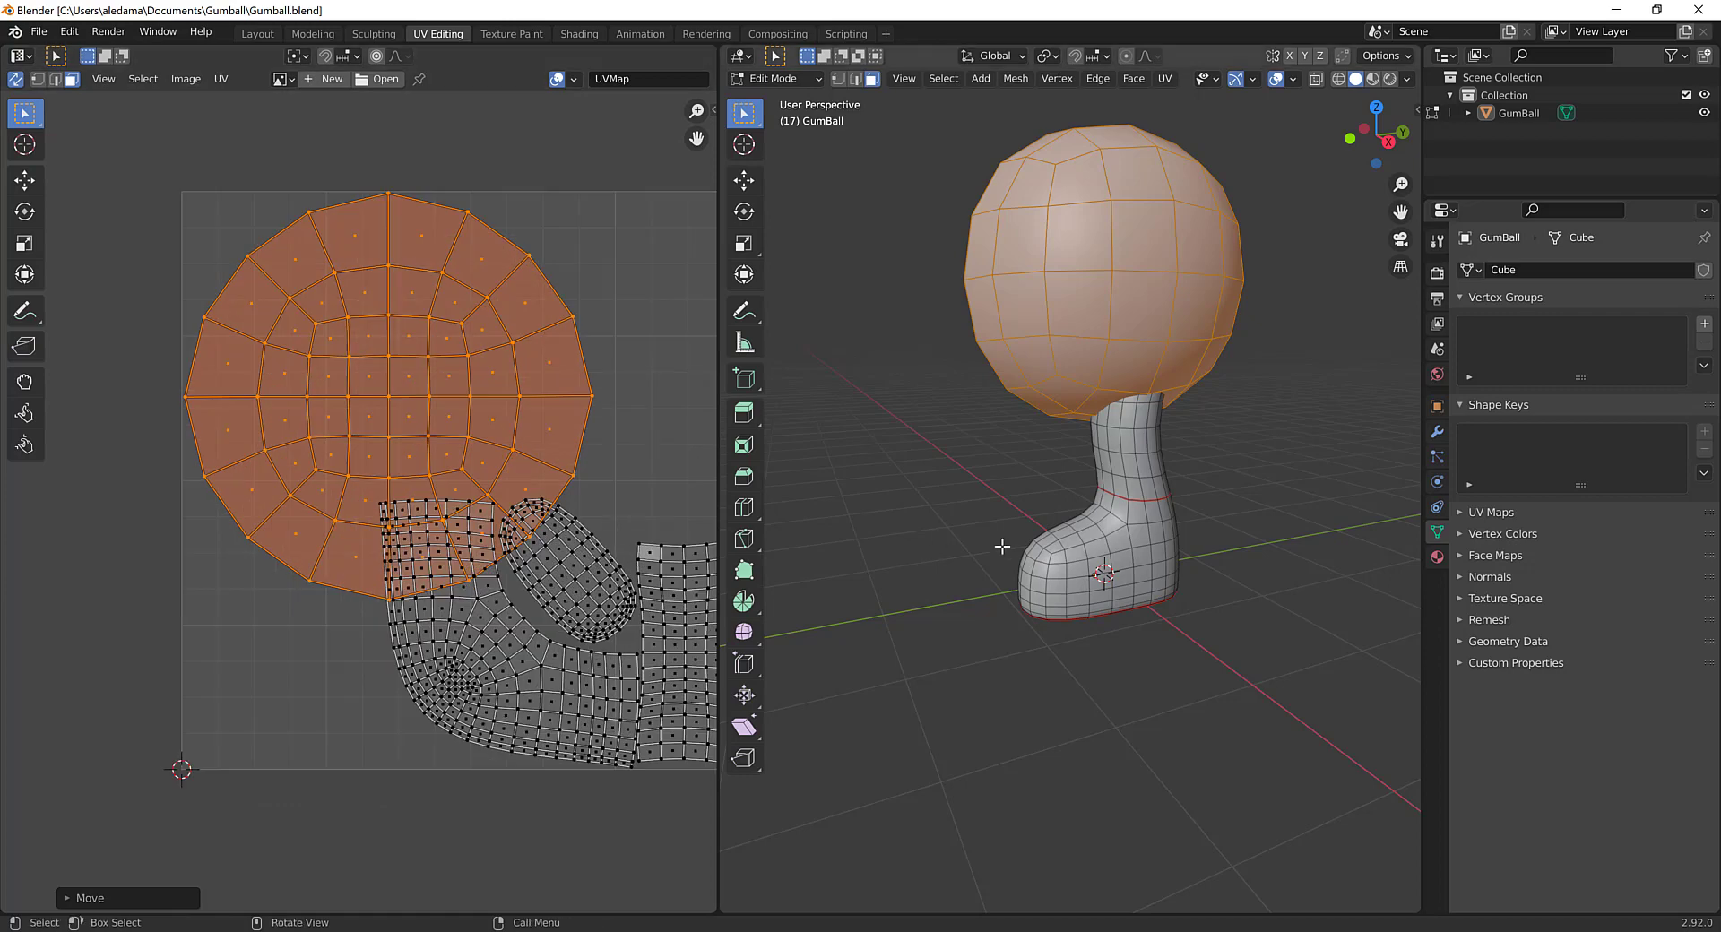
middle_click_drag(627, 573, 583, 508)
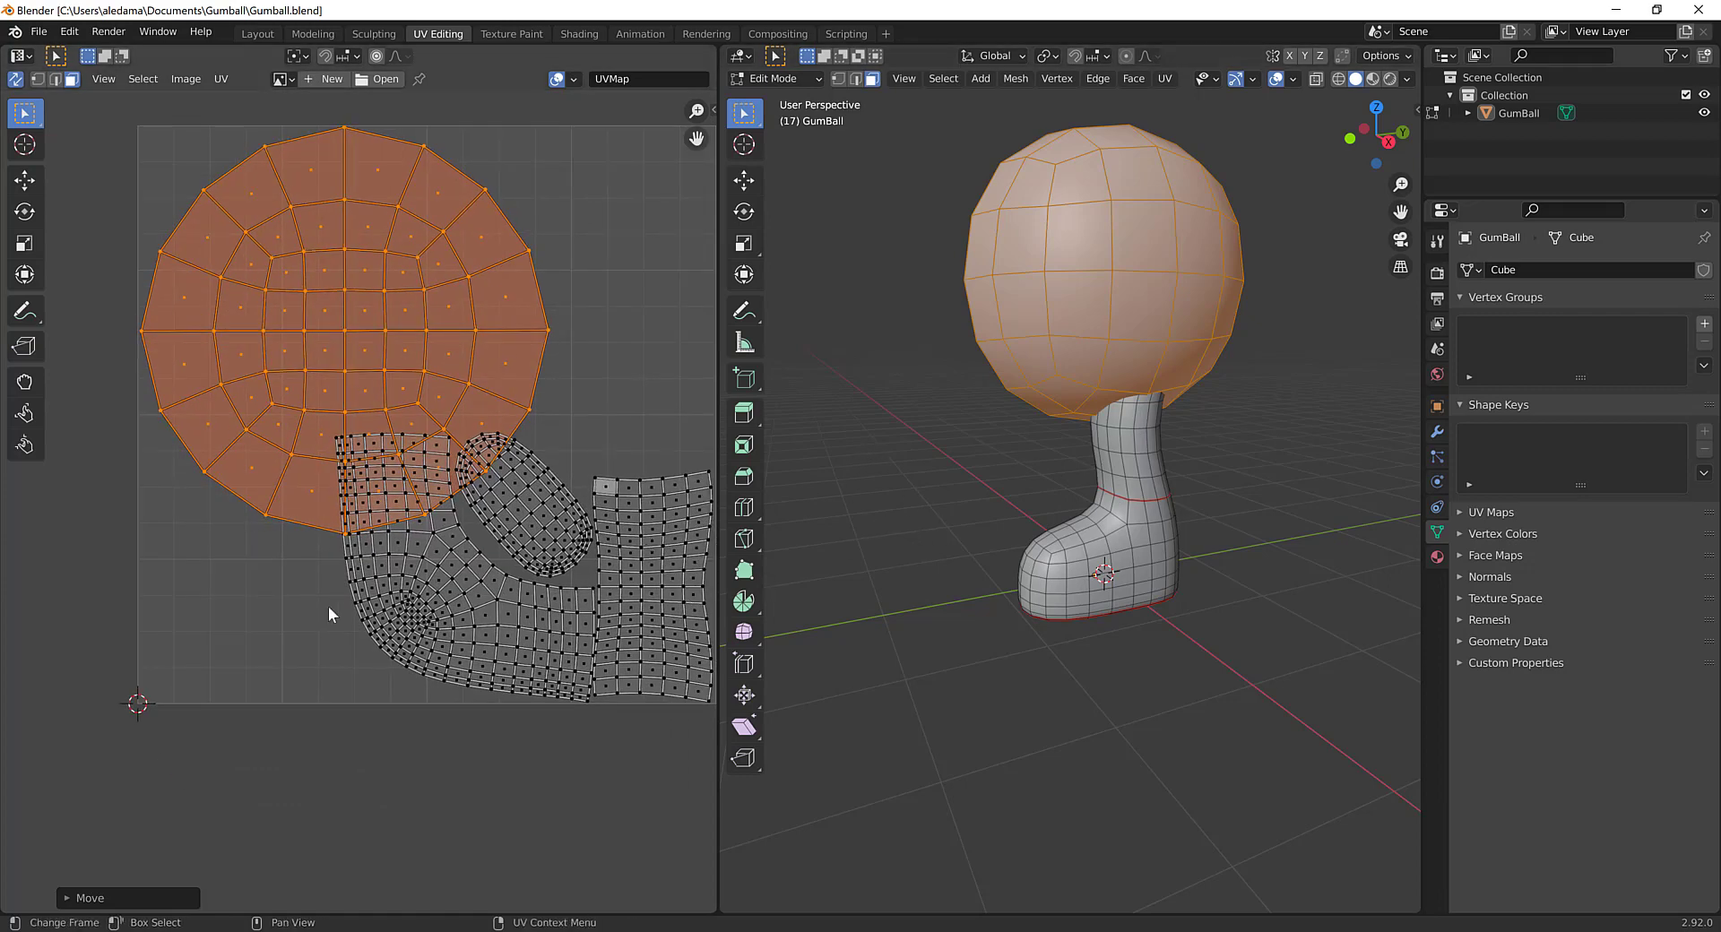
key("l")
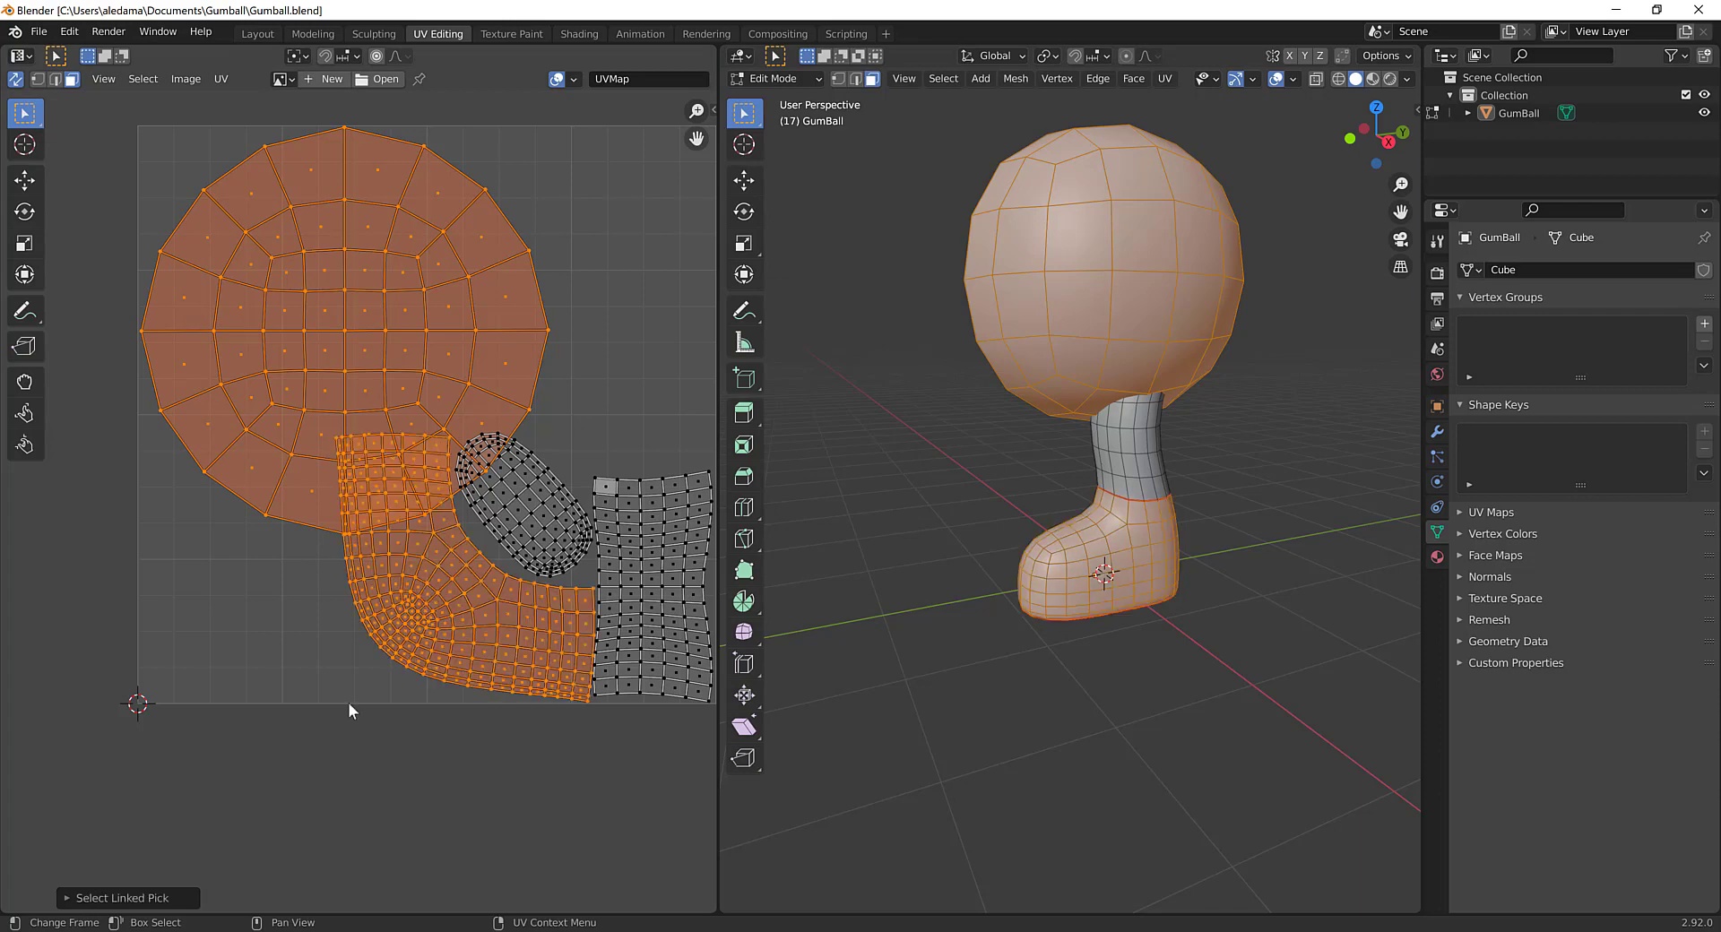
key("alt+a")
key("l")
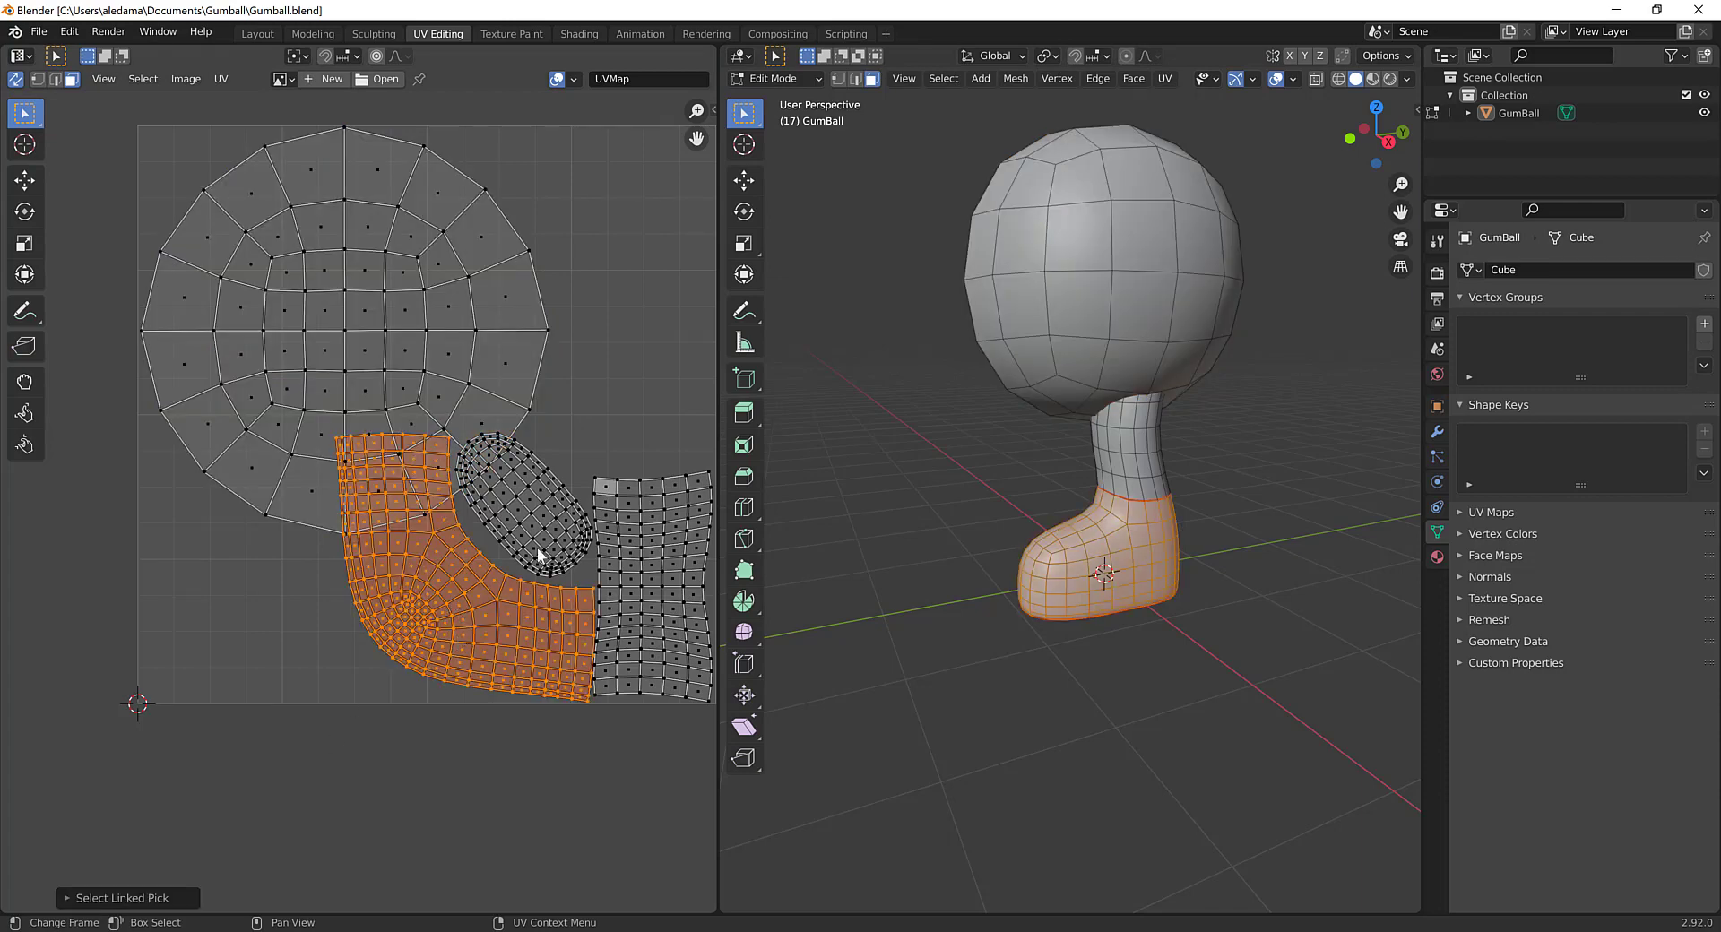
key("g")
left_click(252, 556)
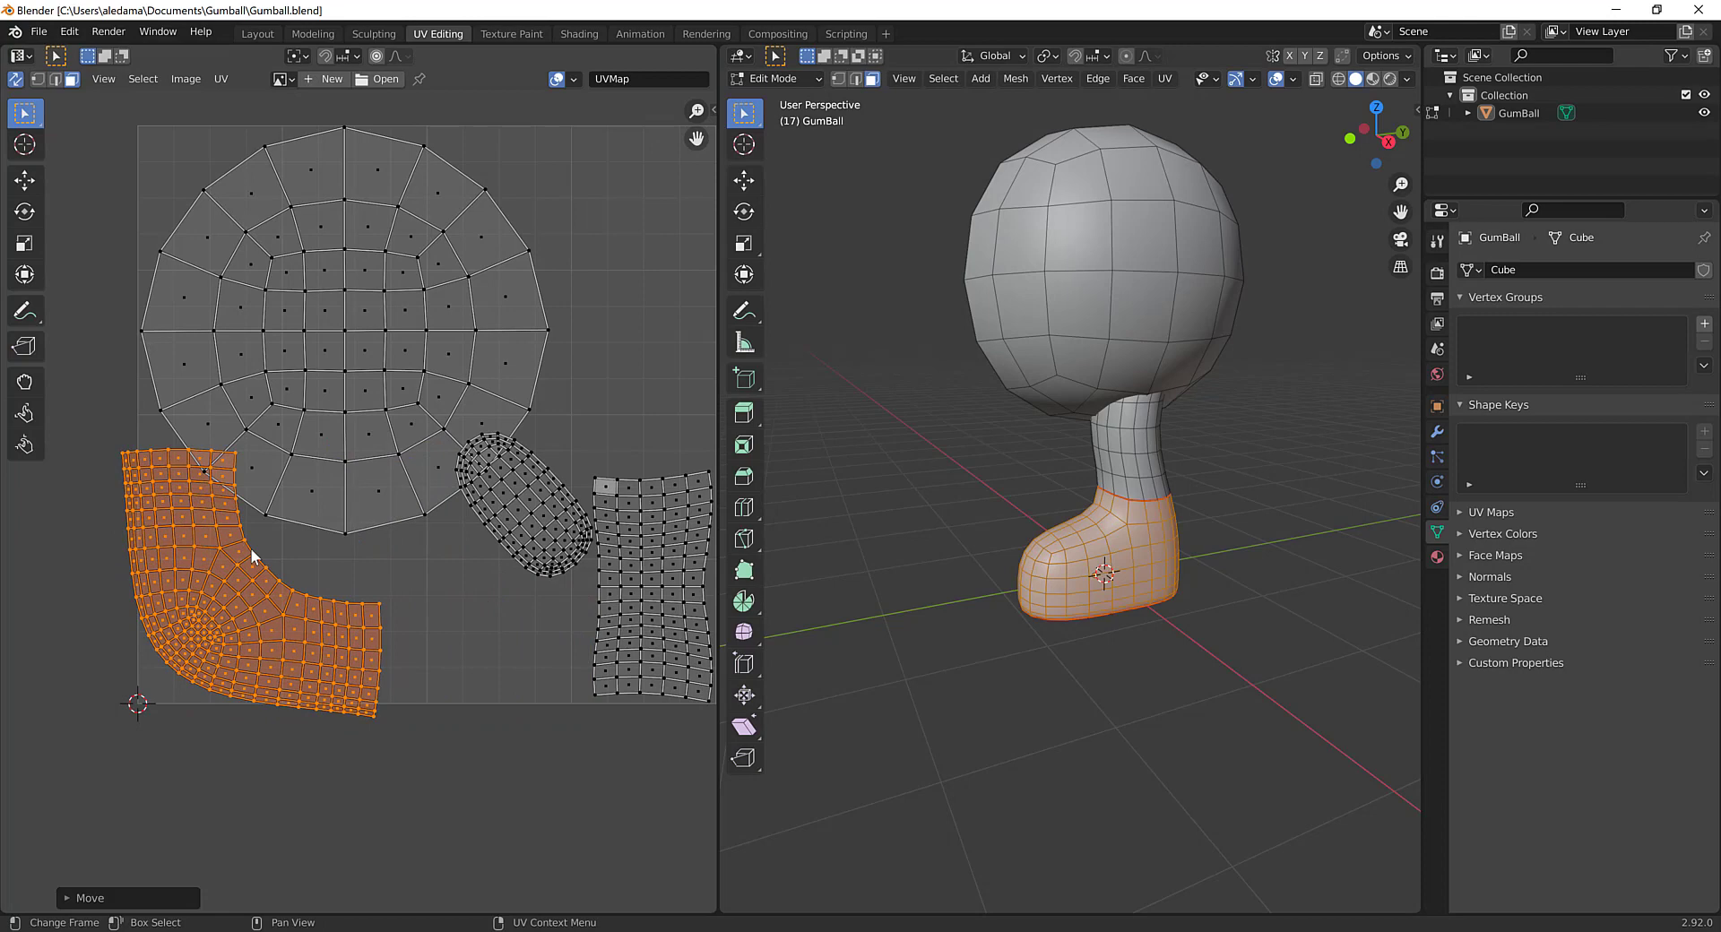
key("r")
left_click(574, 334)
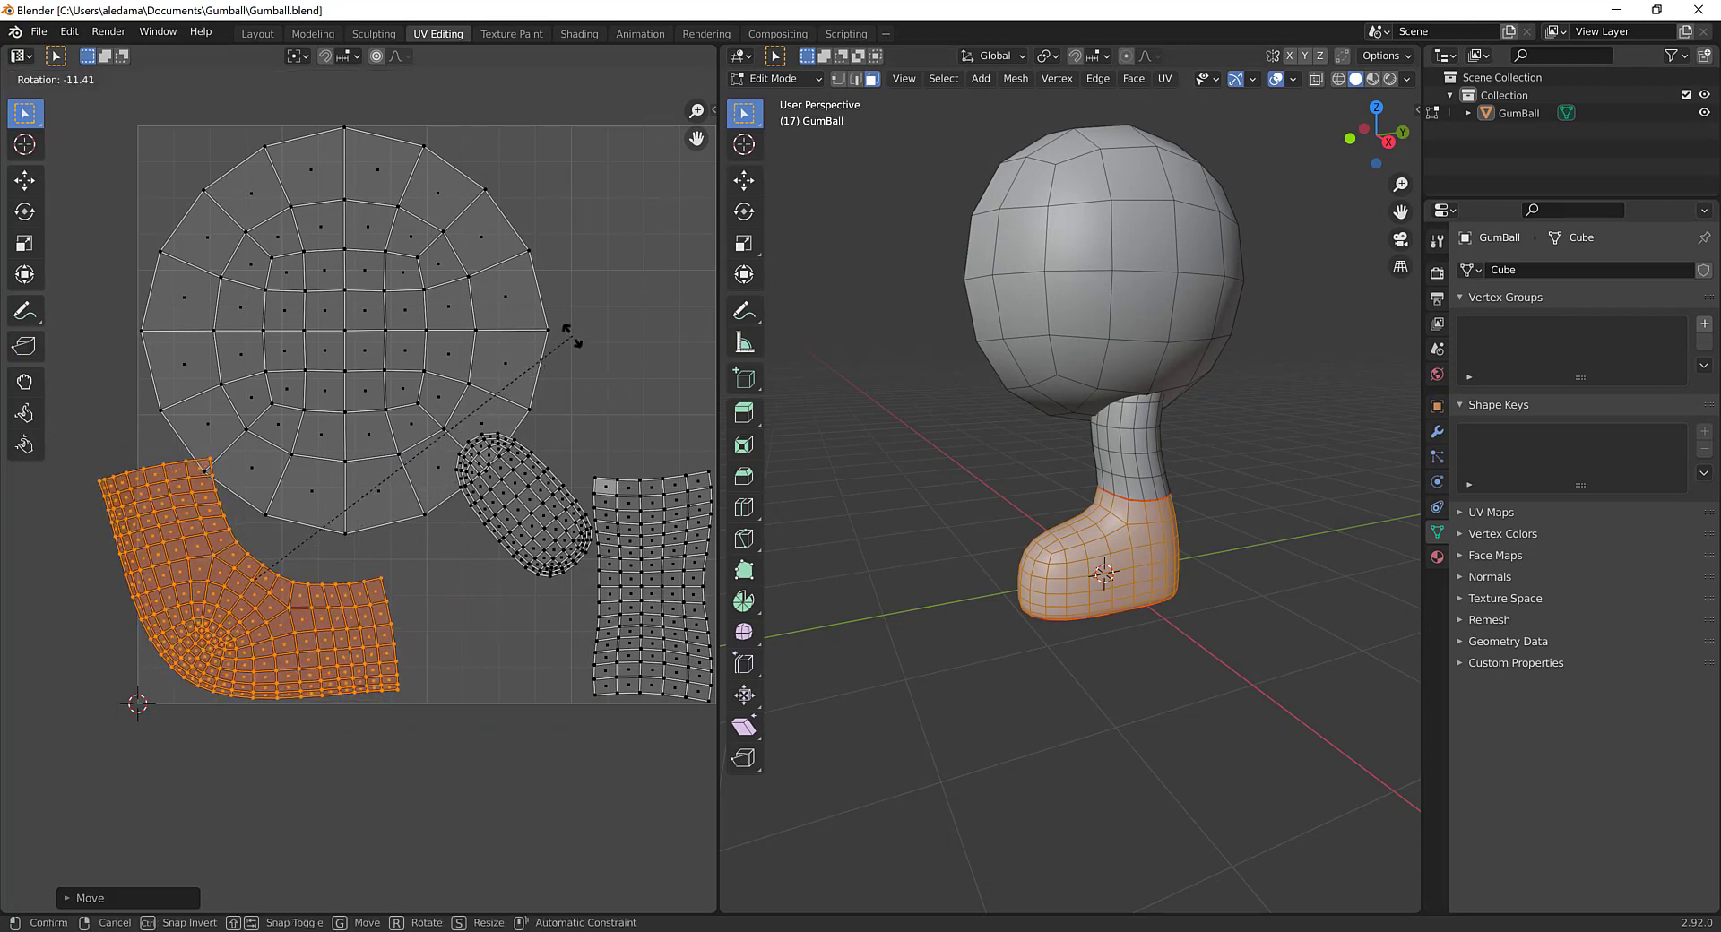
Step: Scale the foot island down to about three quarters and move it clear of the body island, inside the UV square
key("s")
left_click(480, 399)
key("g")
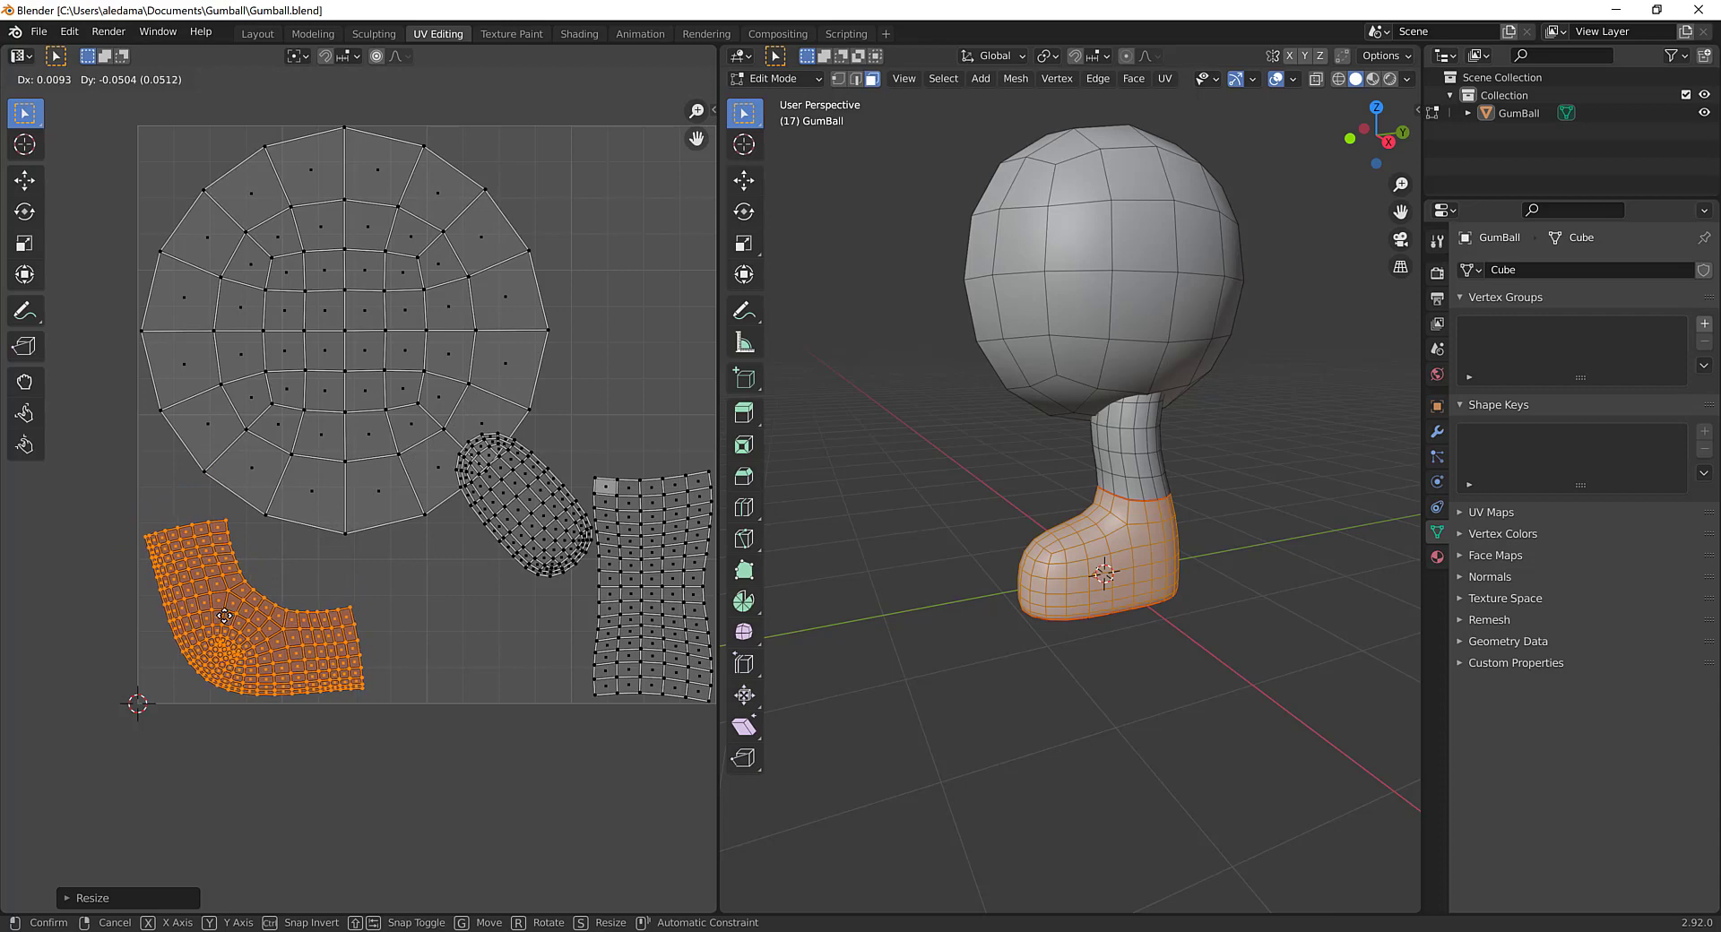
left_click(224, 616)
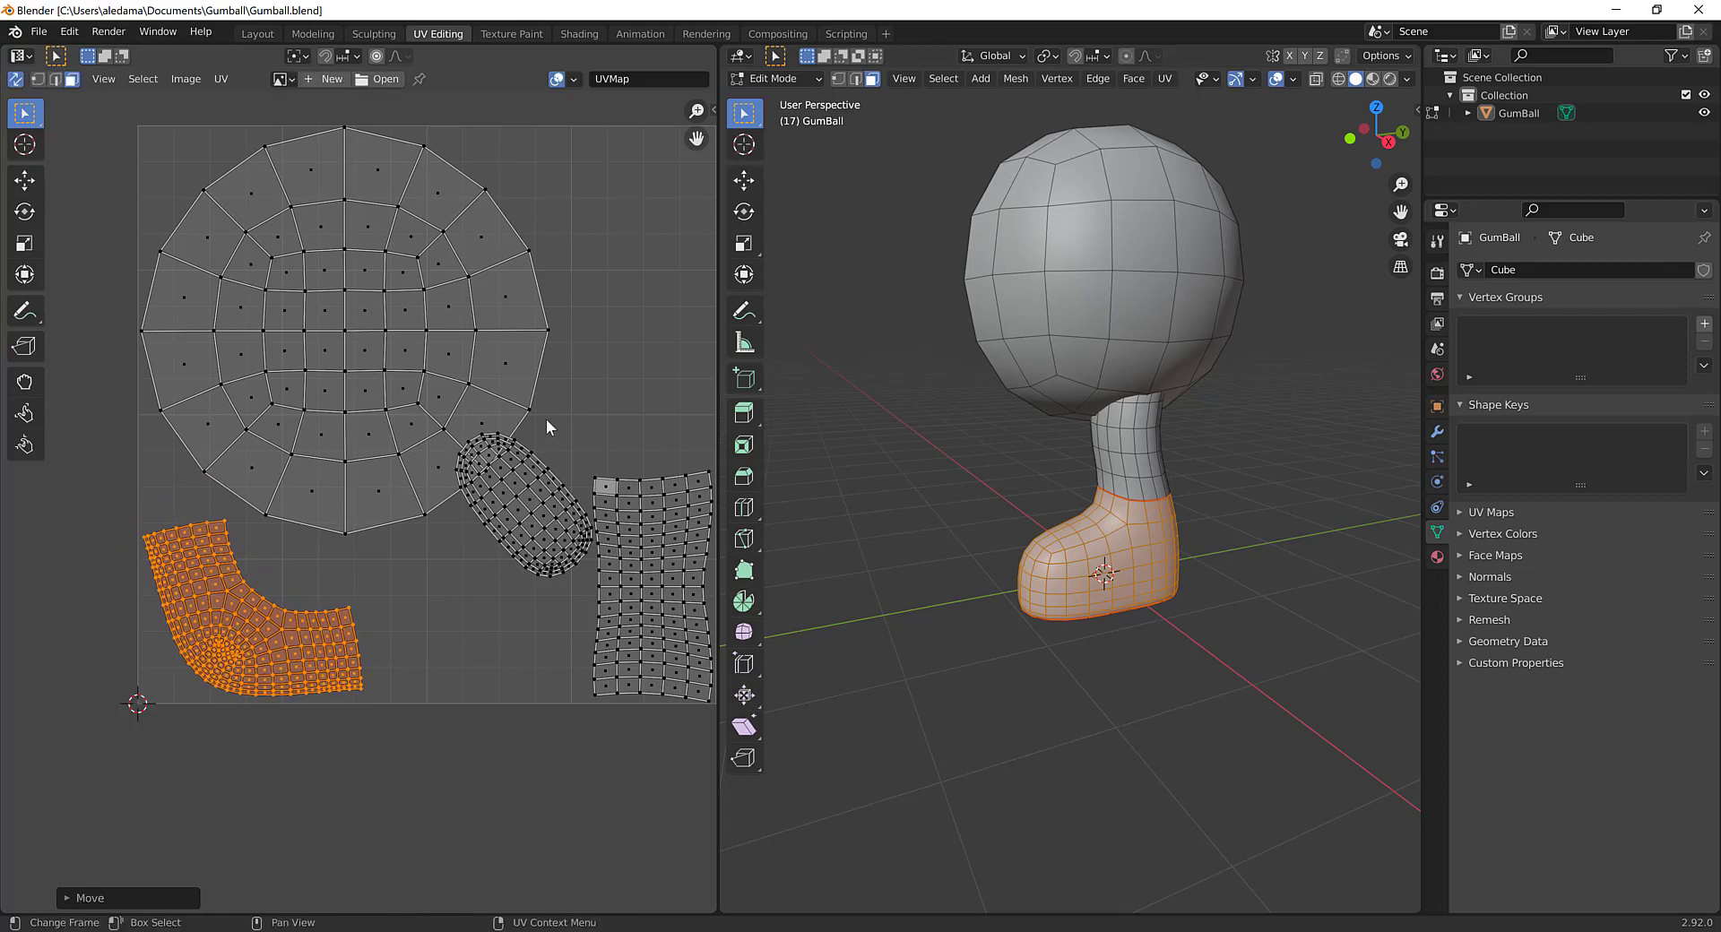
Step: Fine-tune the foot island's rotation, enlarge it slightly and nudge it into the gap below the body island, leaving it deselected
key("r")
left_click(461, 430)
key("s")
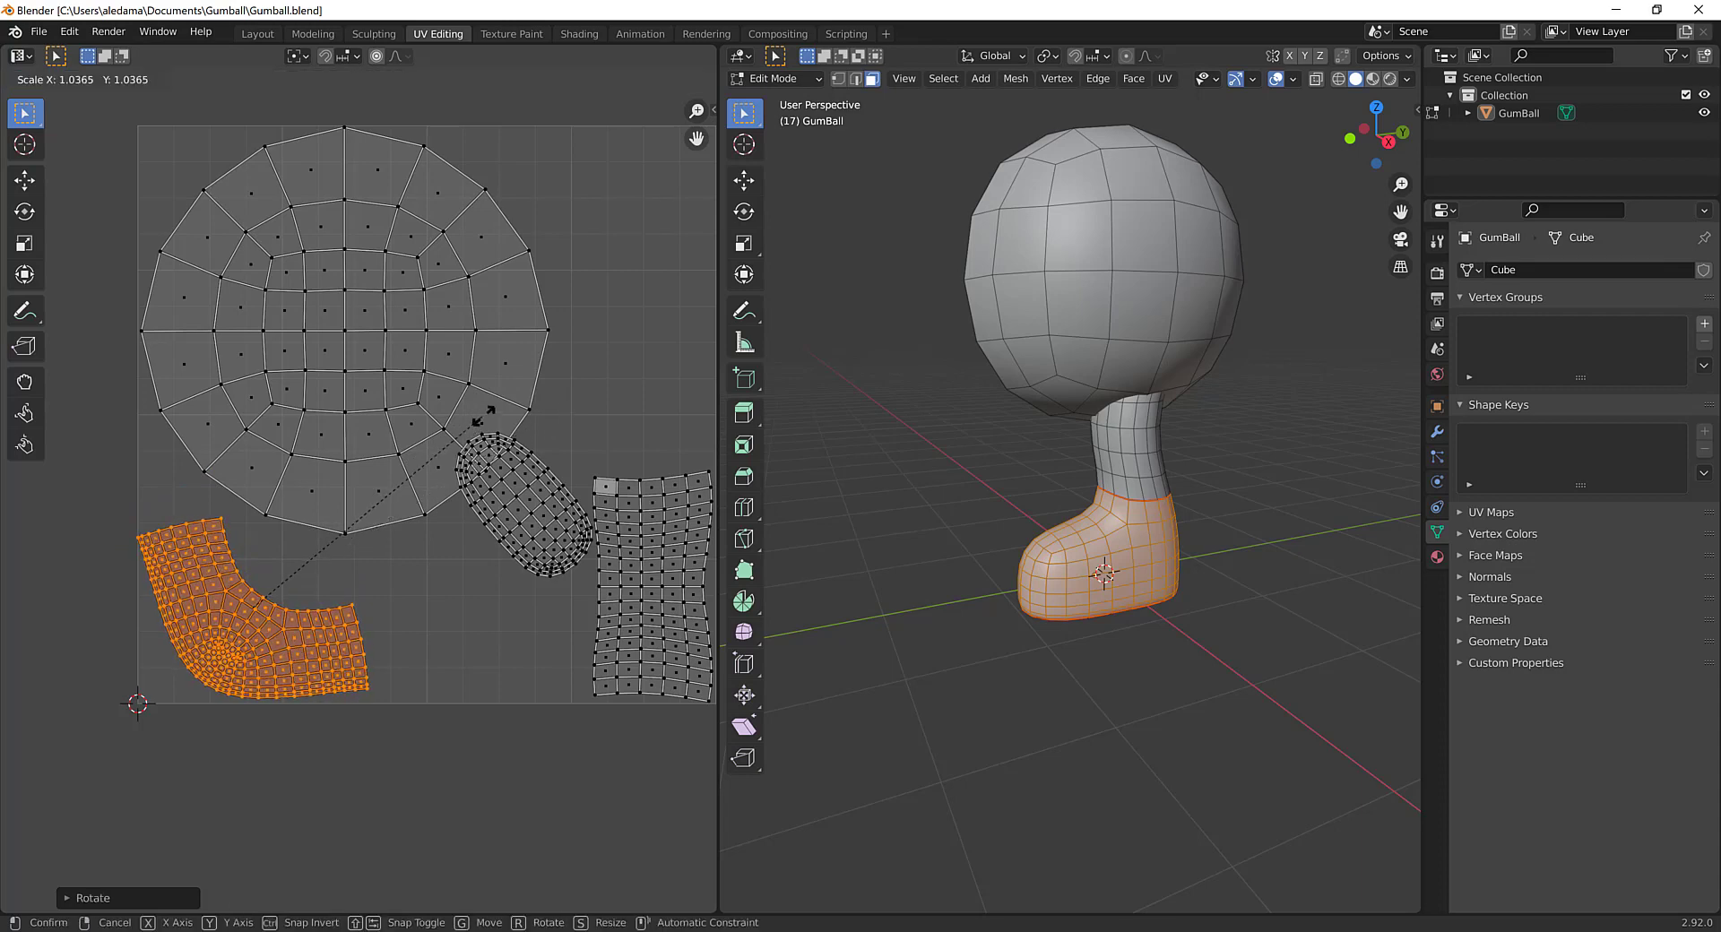
left_click(484, 416)
key("g")
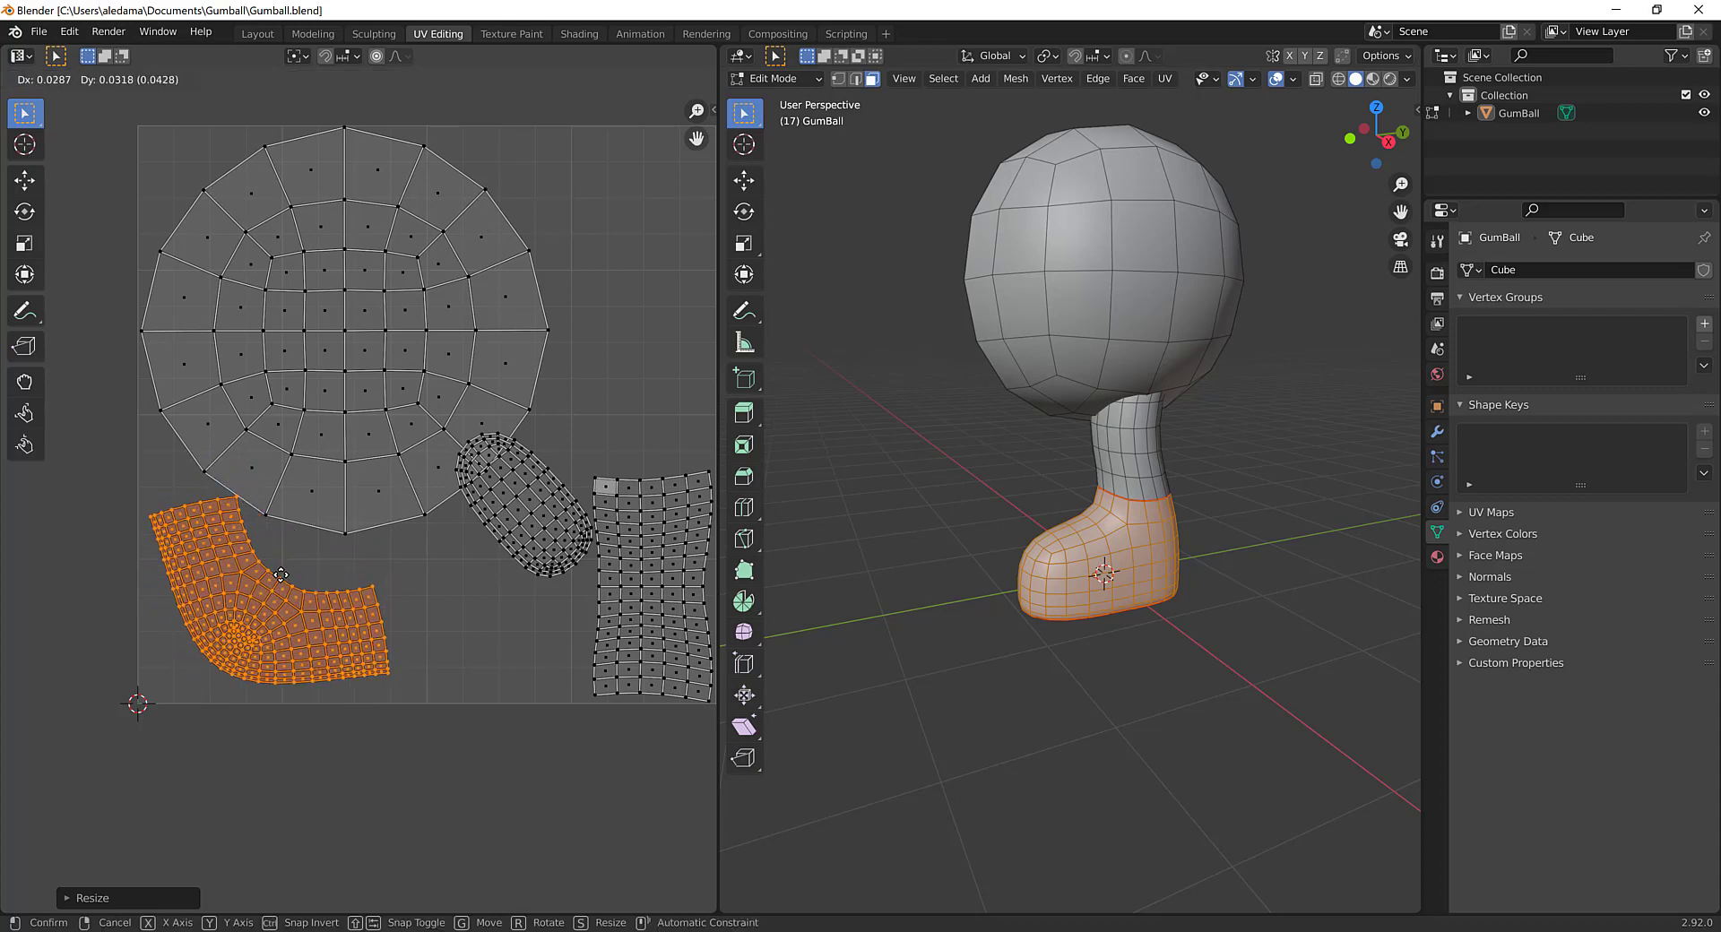
left_click(273, 599)
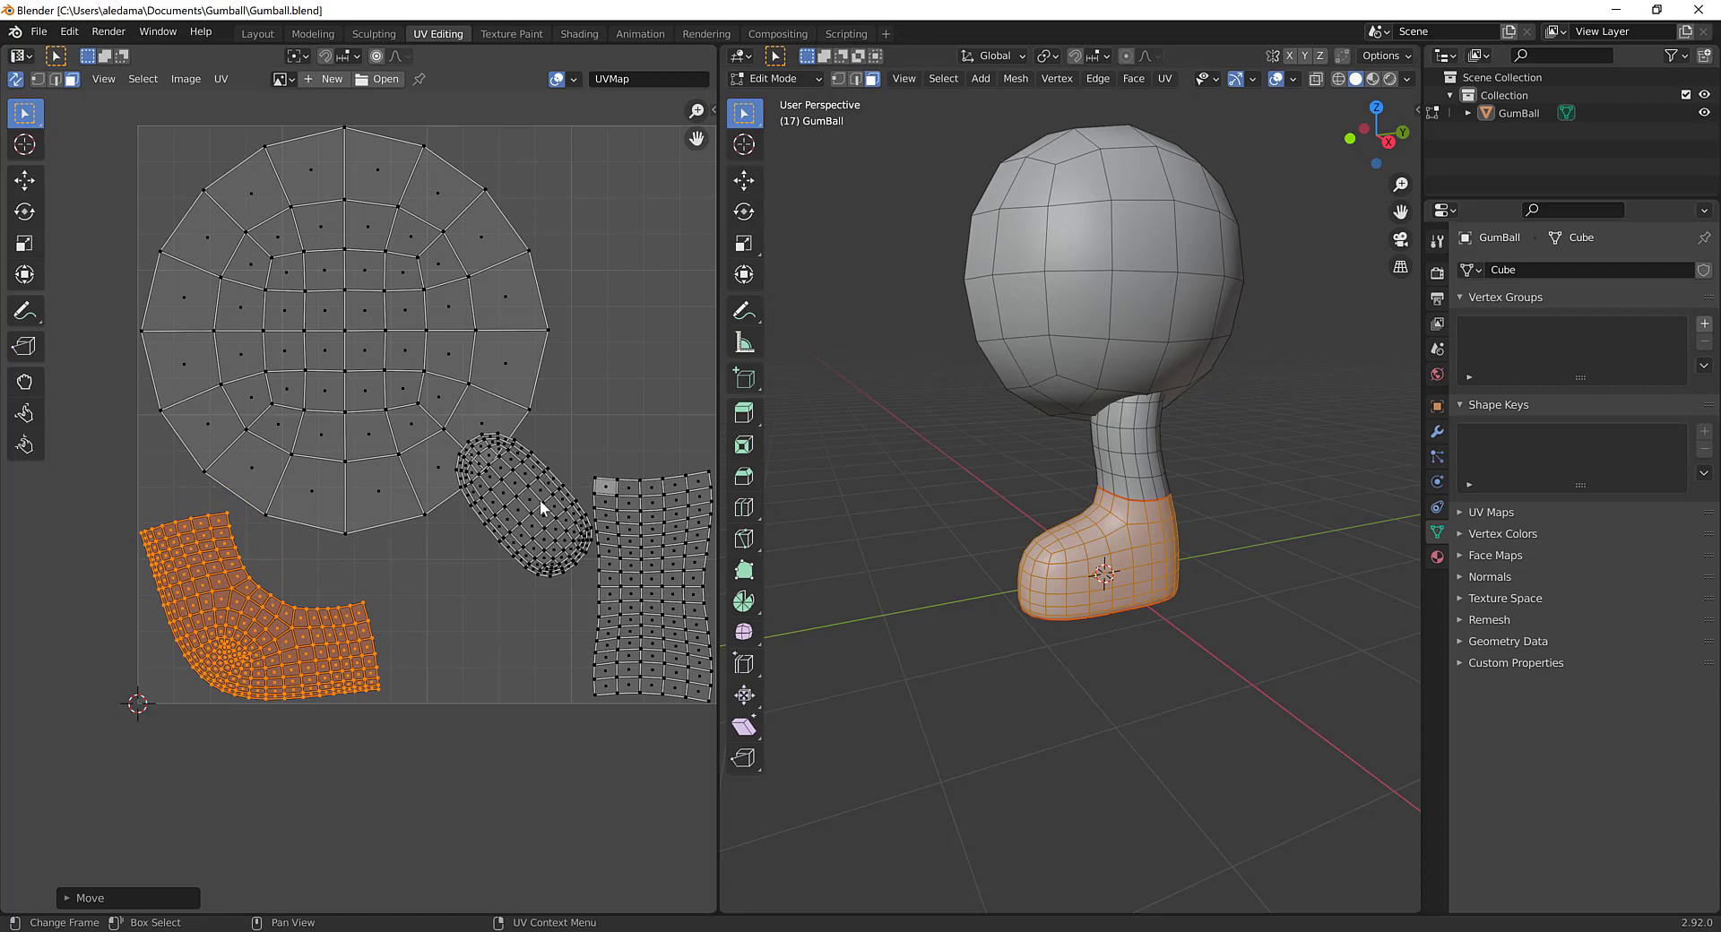
key("r")
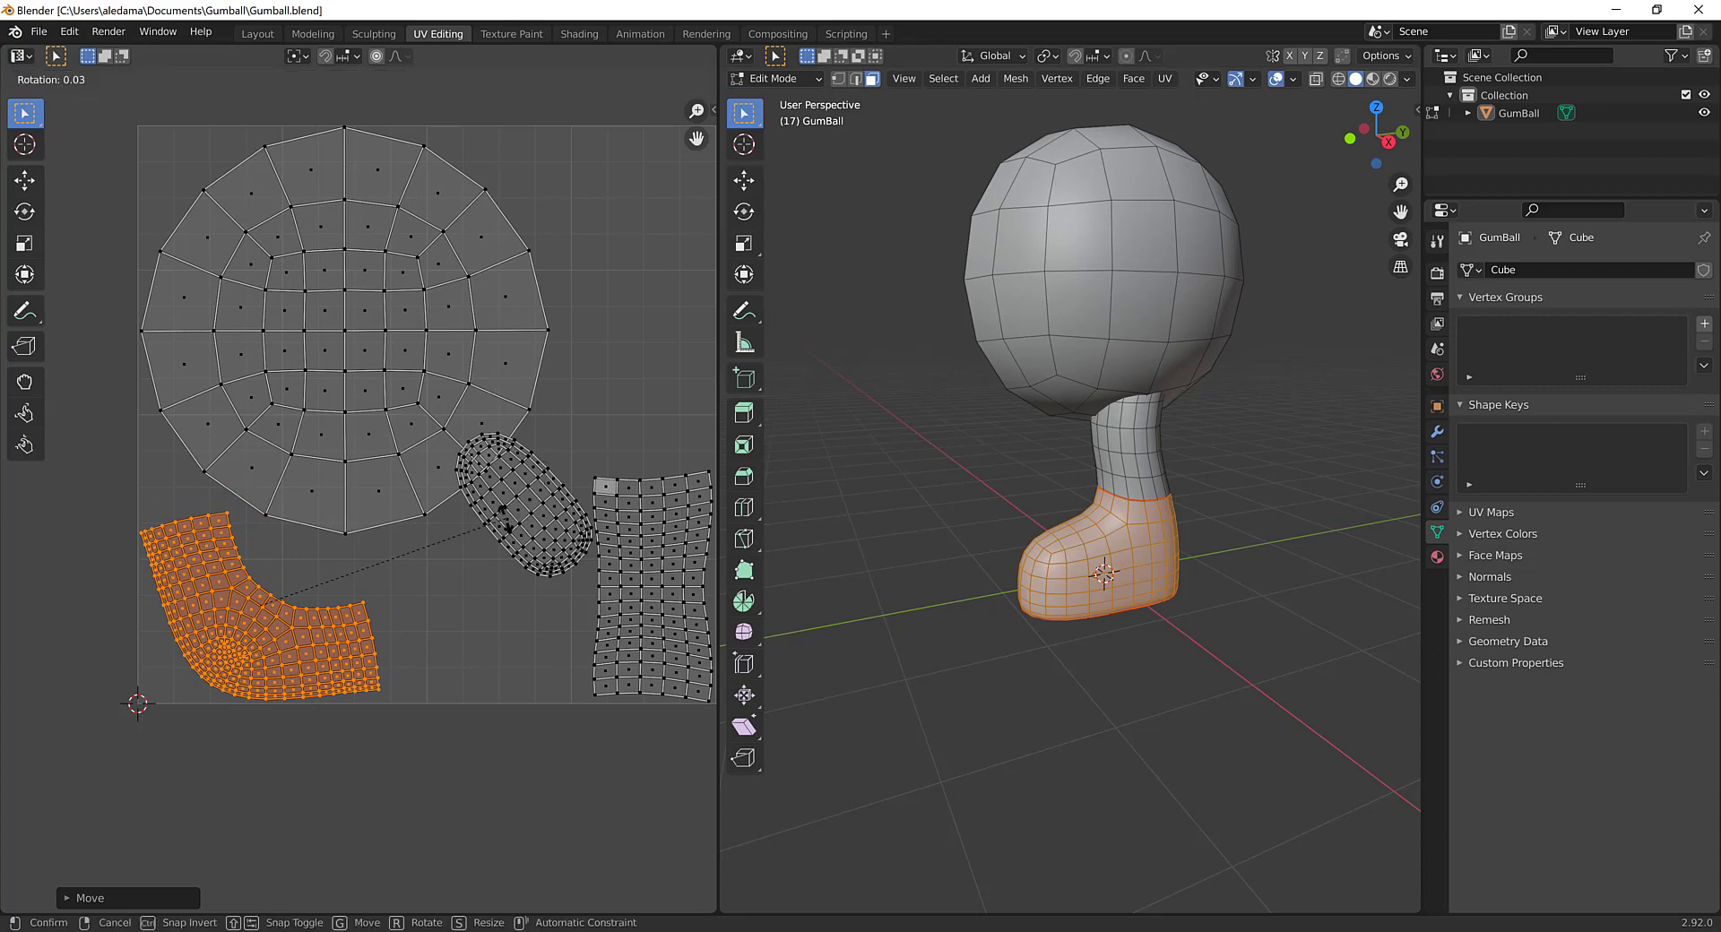
right_click(523, 523)
left_click(442, 685)
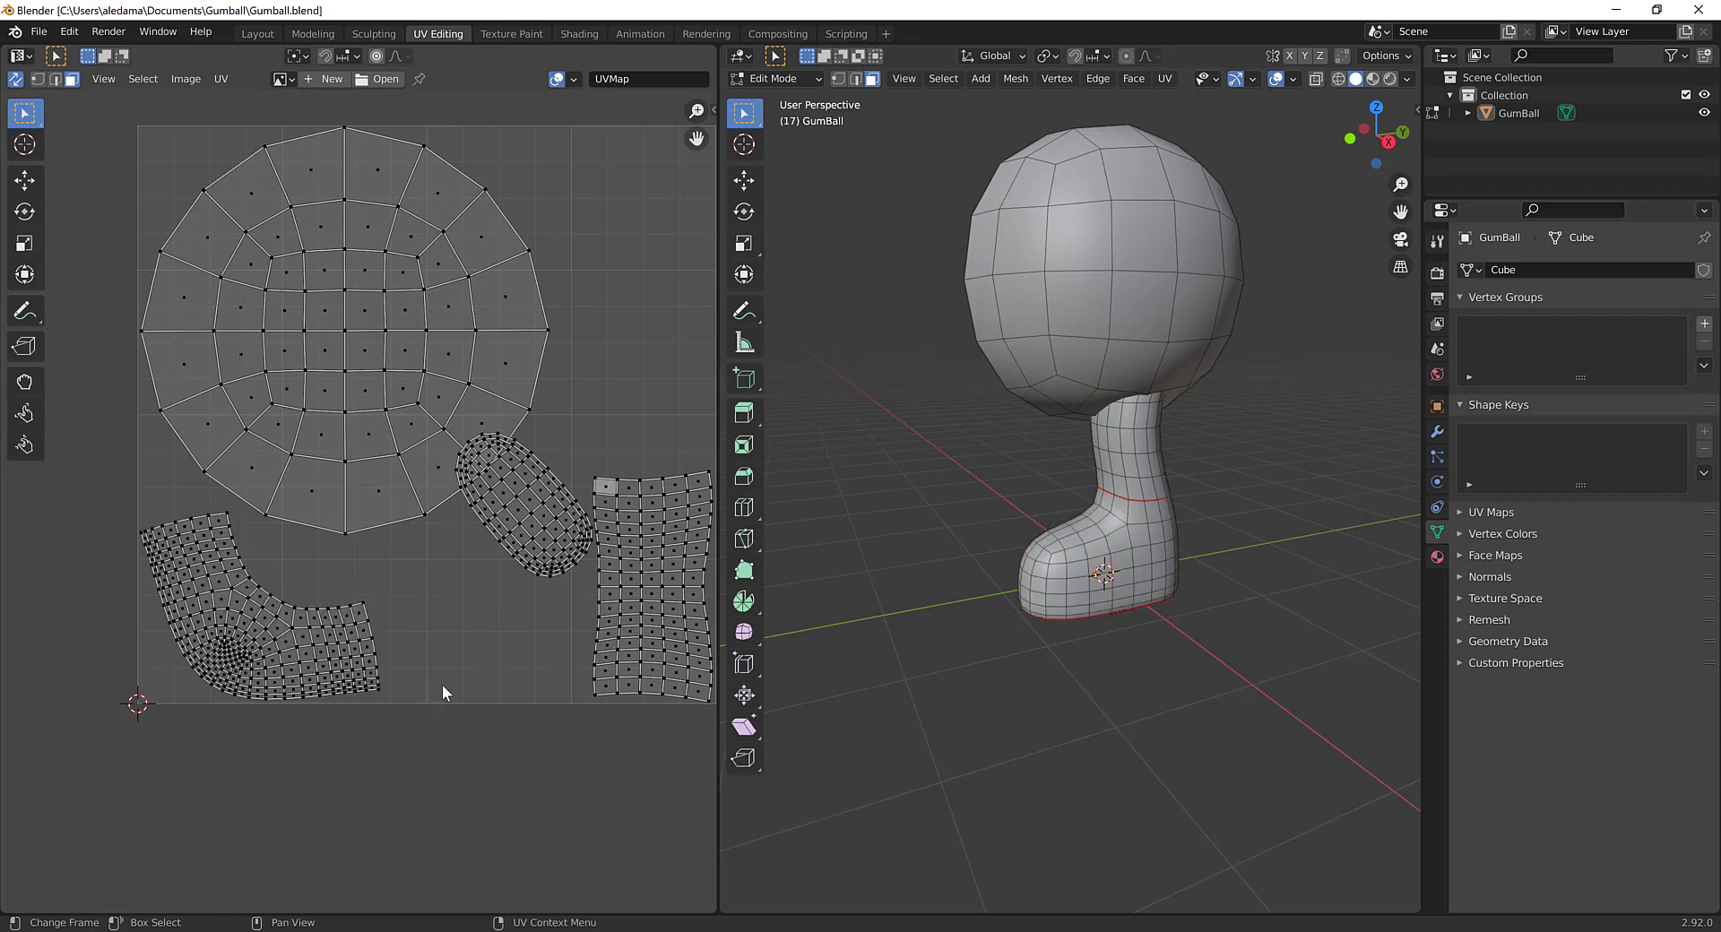
Step: Select the sole island, move it into the inner curve of the relocated foot island and rotate it to follow that curve
key("l")
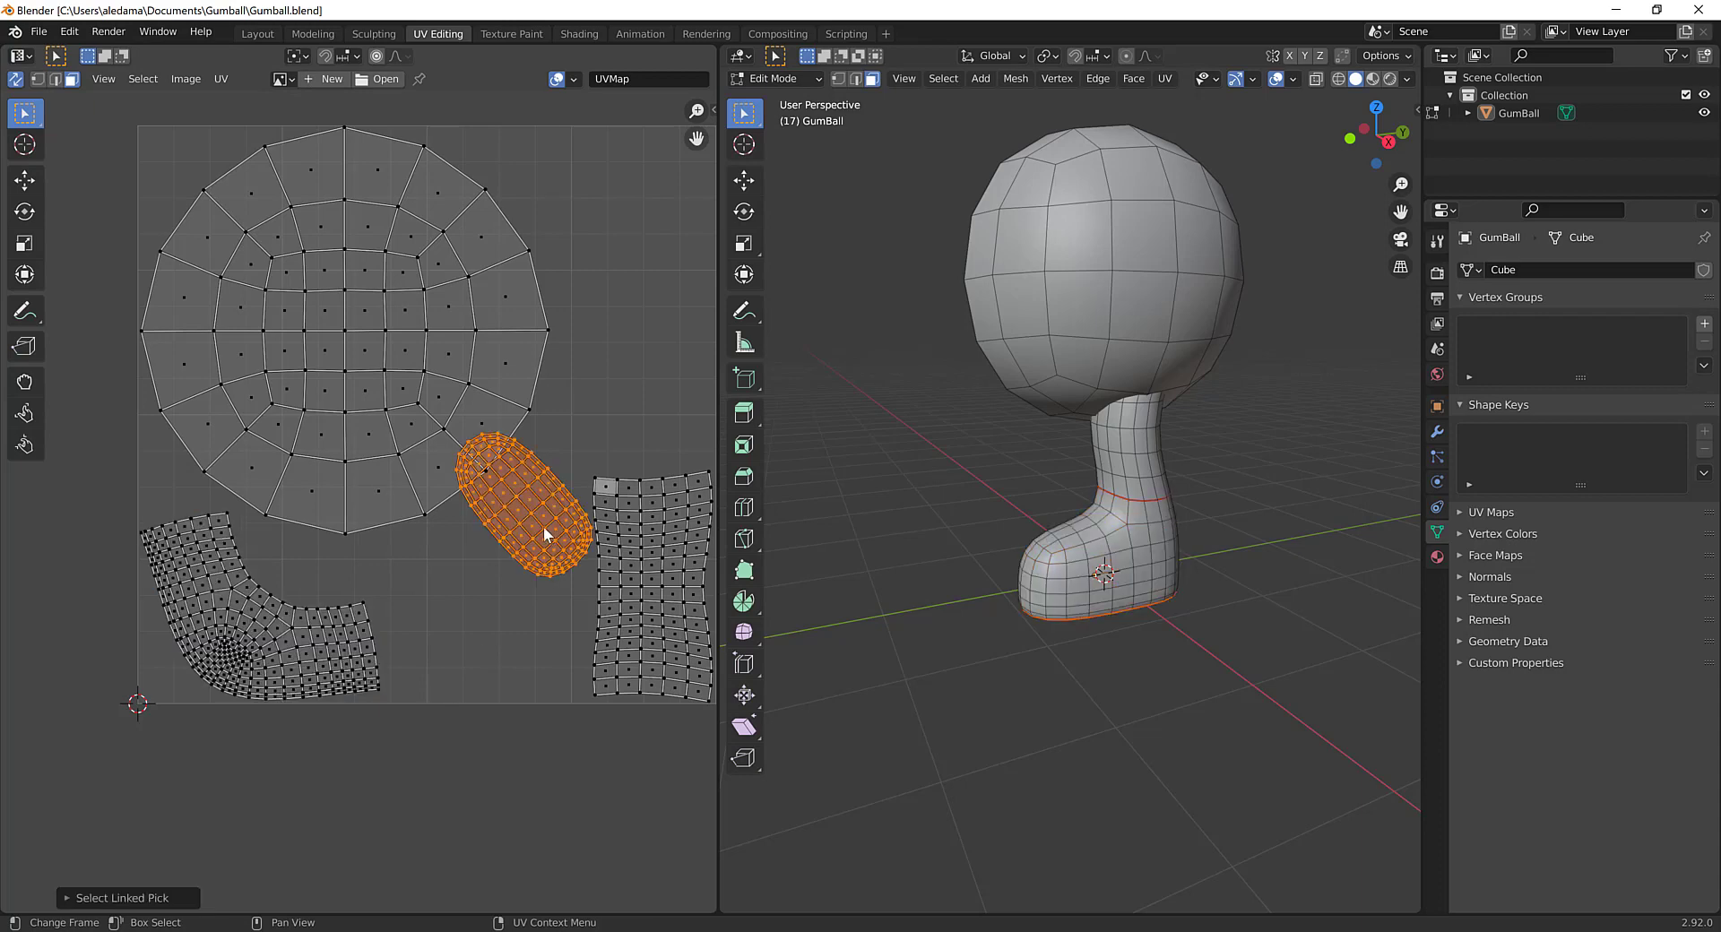
key("g")
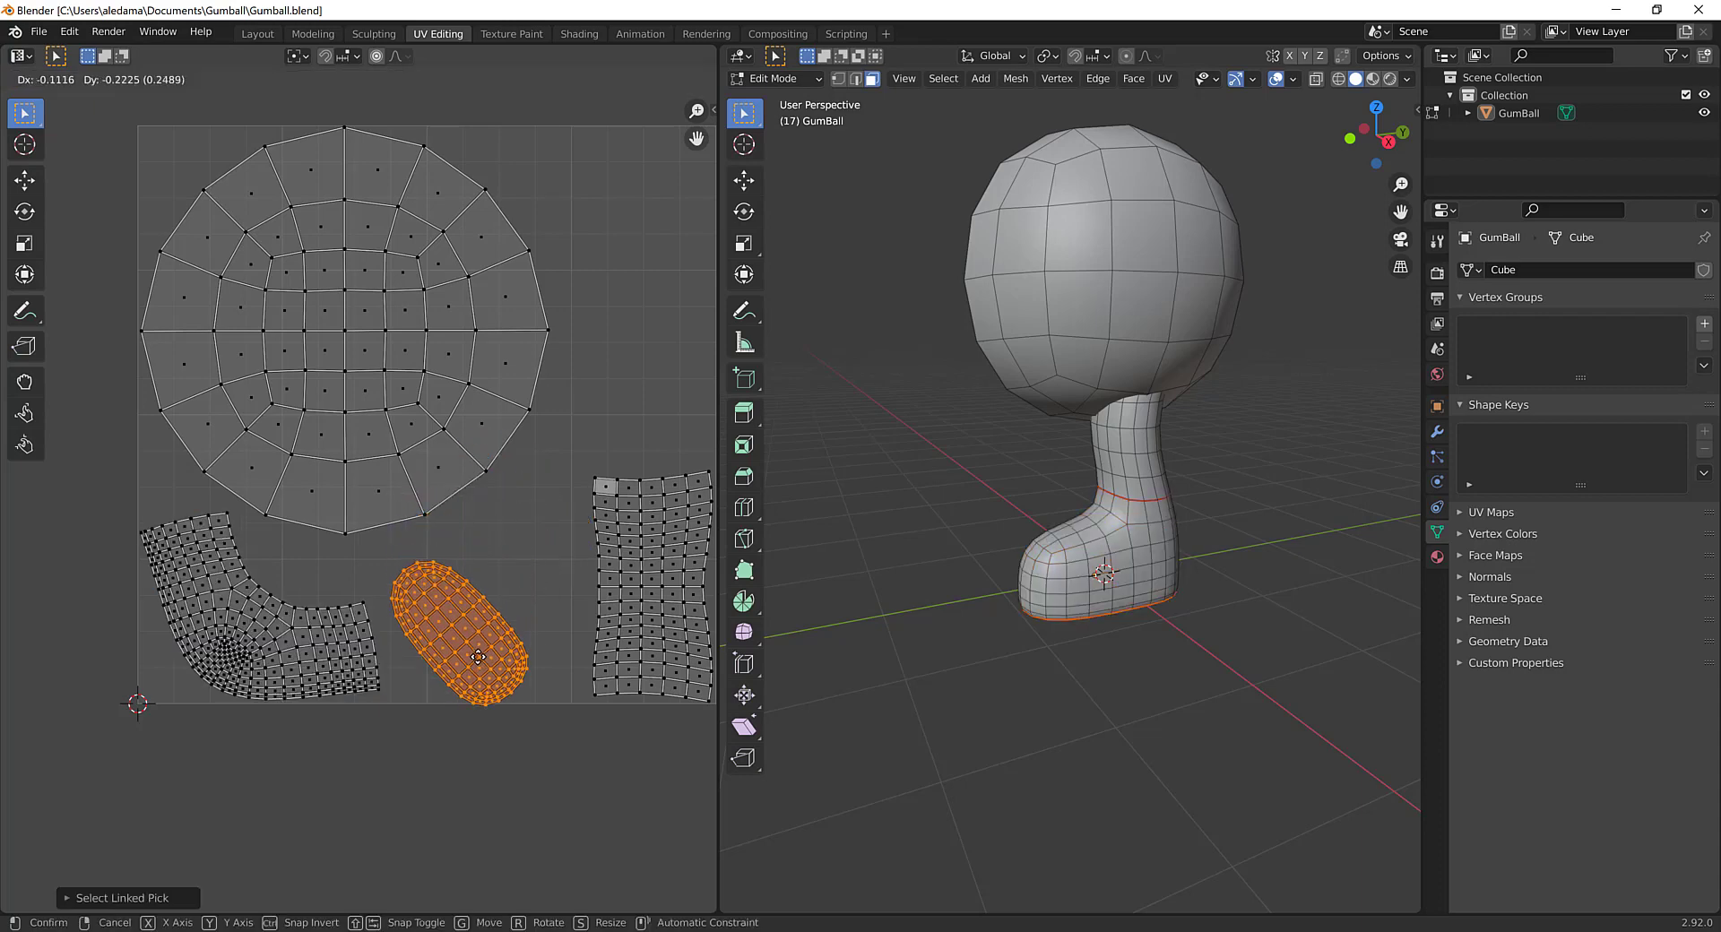
left_click(320, 614)
key("r")
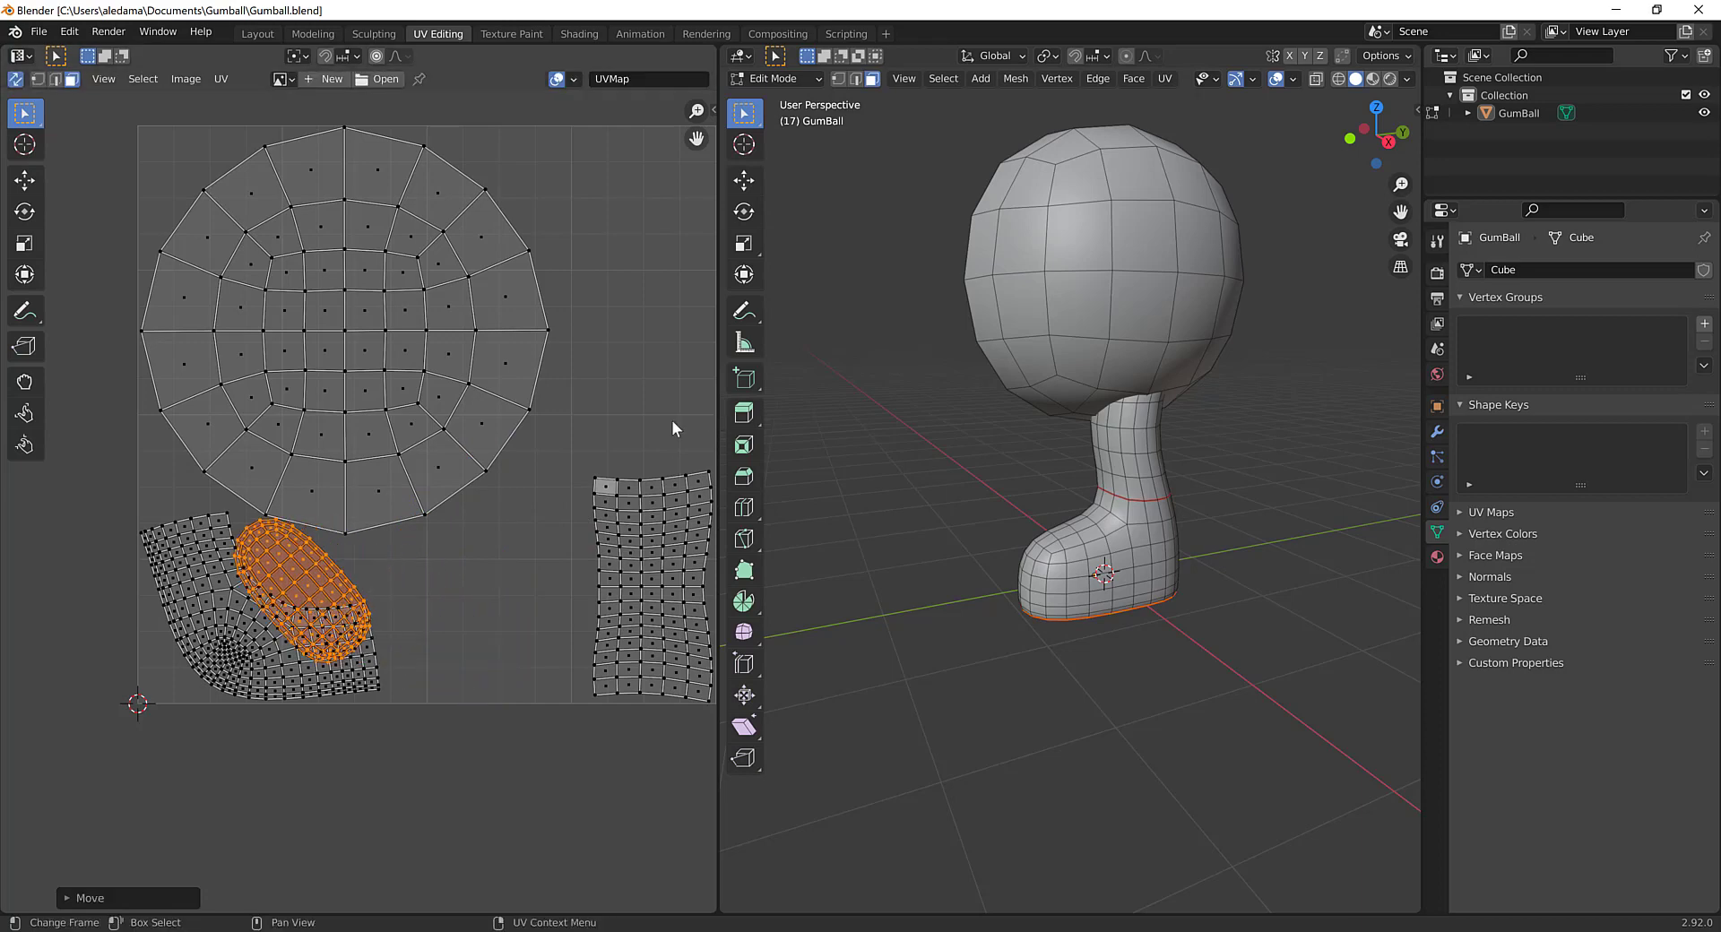
left_click(538, 385)
key("g")
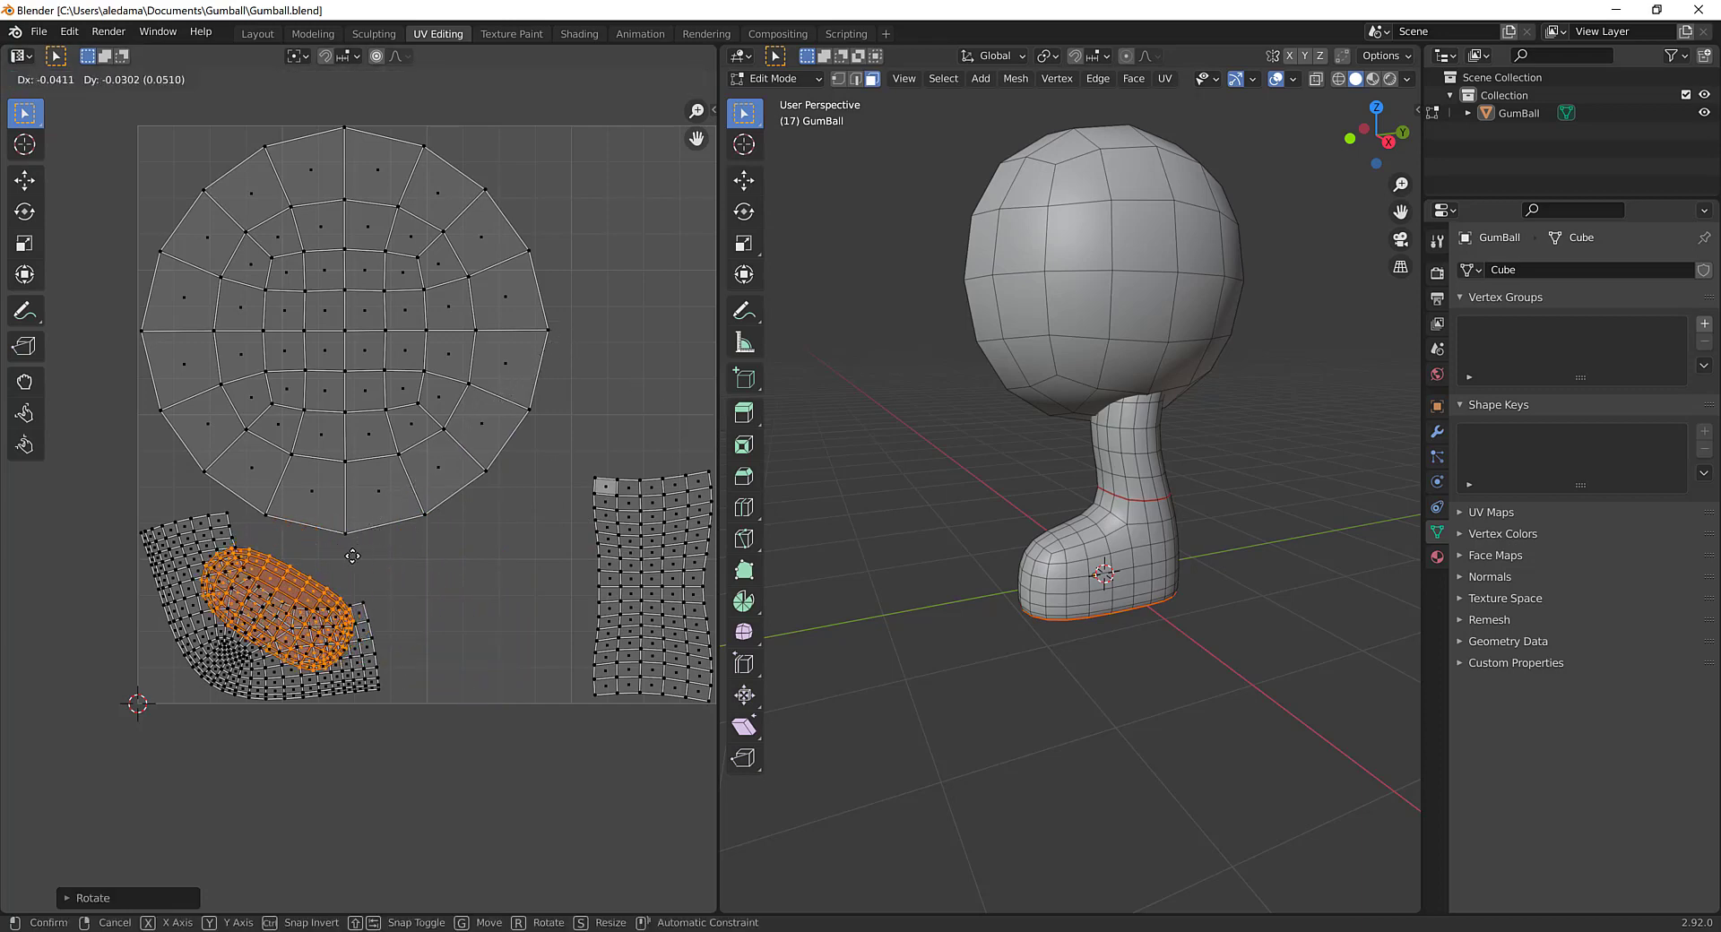
left_click(596, 392)
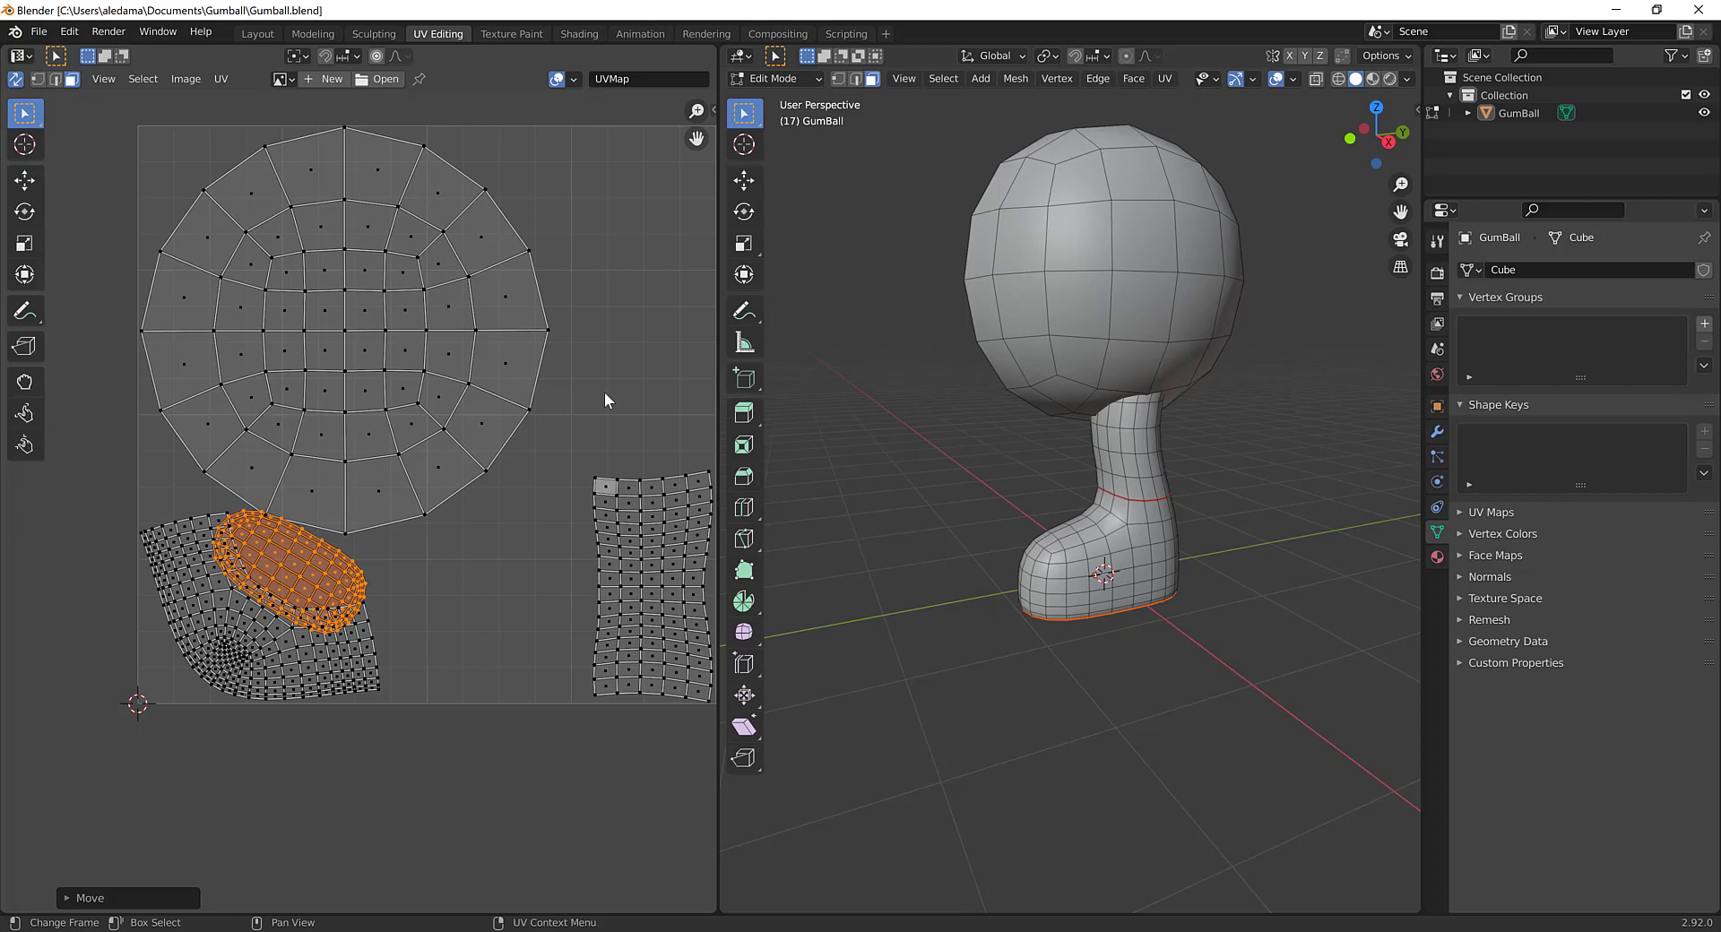
Step: Scale the sole island down to about two thirds, rotate it slightly and move it clear of the foot island
key("s")
left_click(521, 477)
key("r")
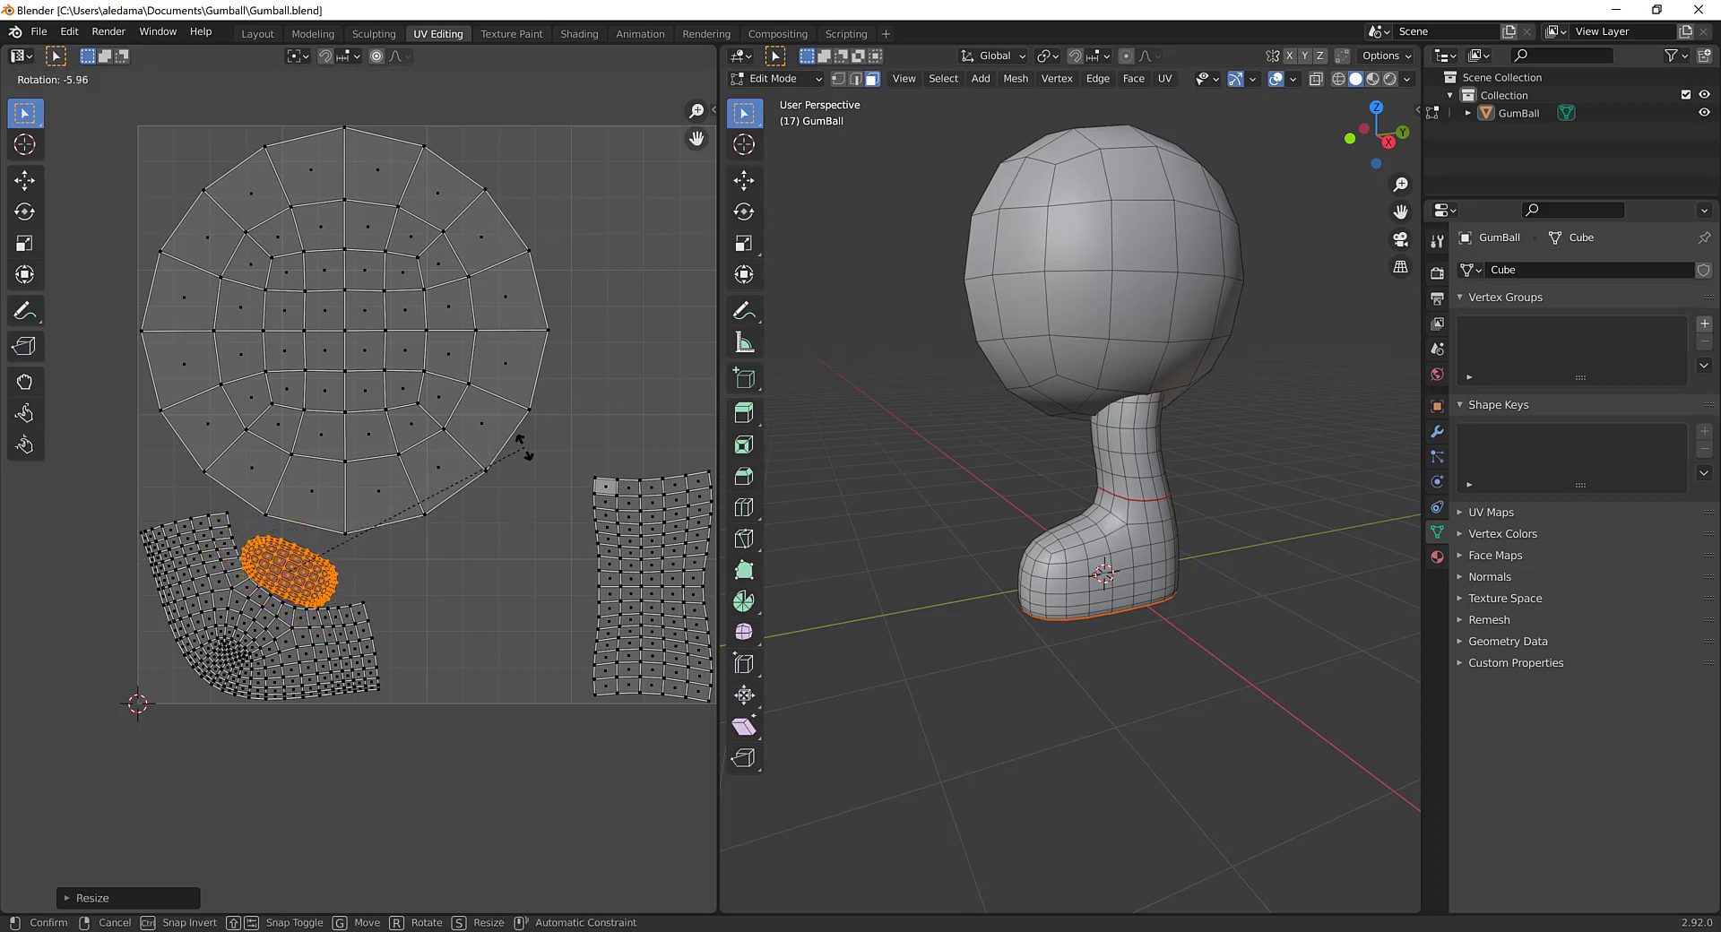
left_click(518, 446)
key("g")
right_click(543, 448)
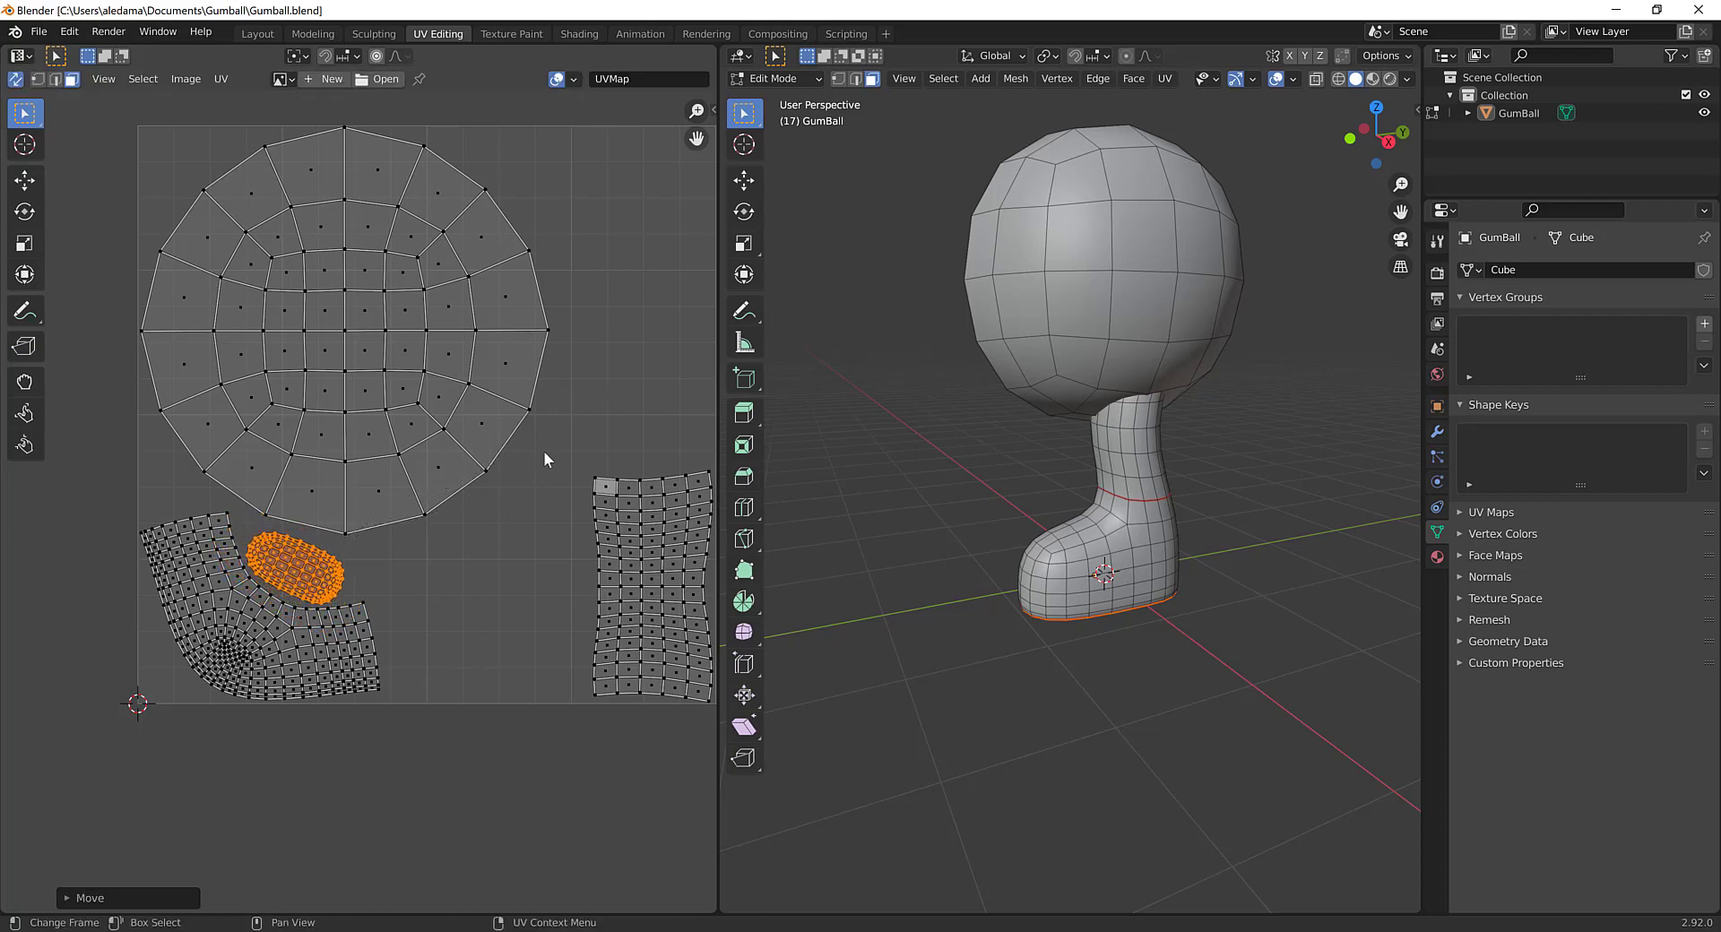
Step: Enlarge the sole island slightly and center it in the gap between the foot and body islands
key("s")
left_click(568, 432)
key("g")
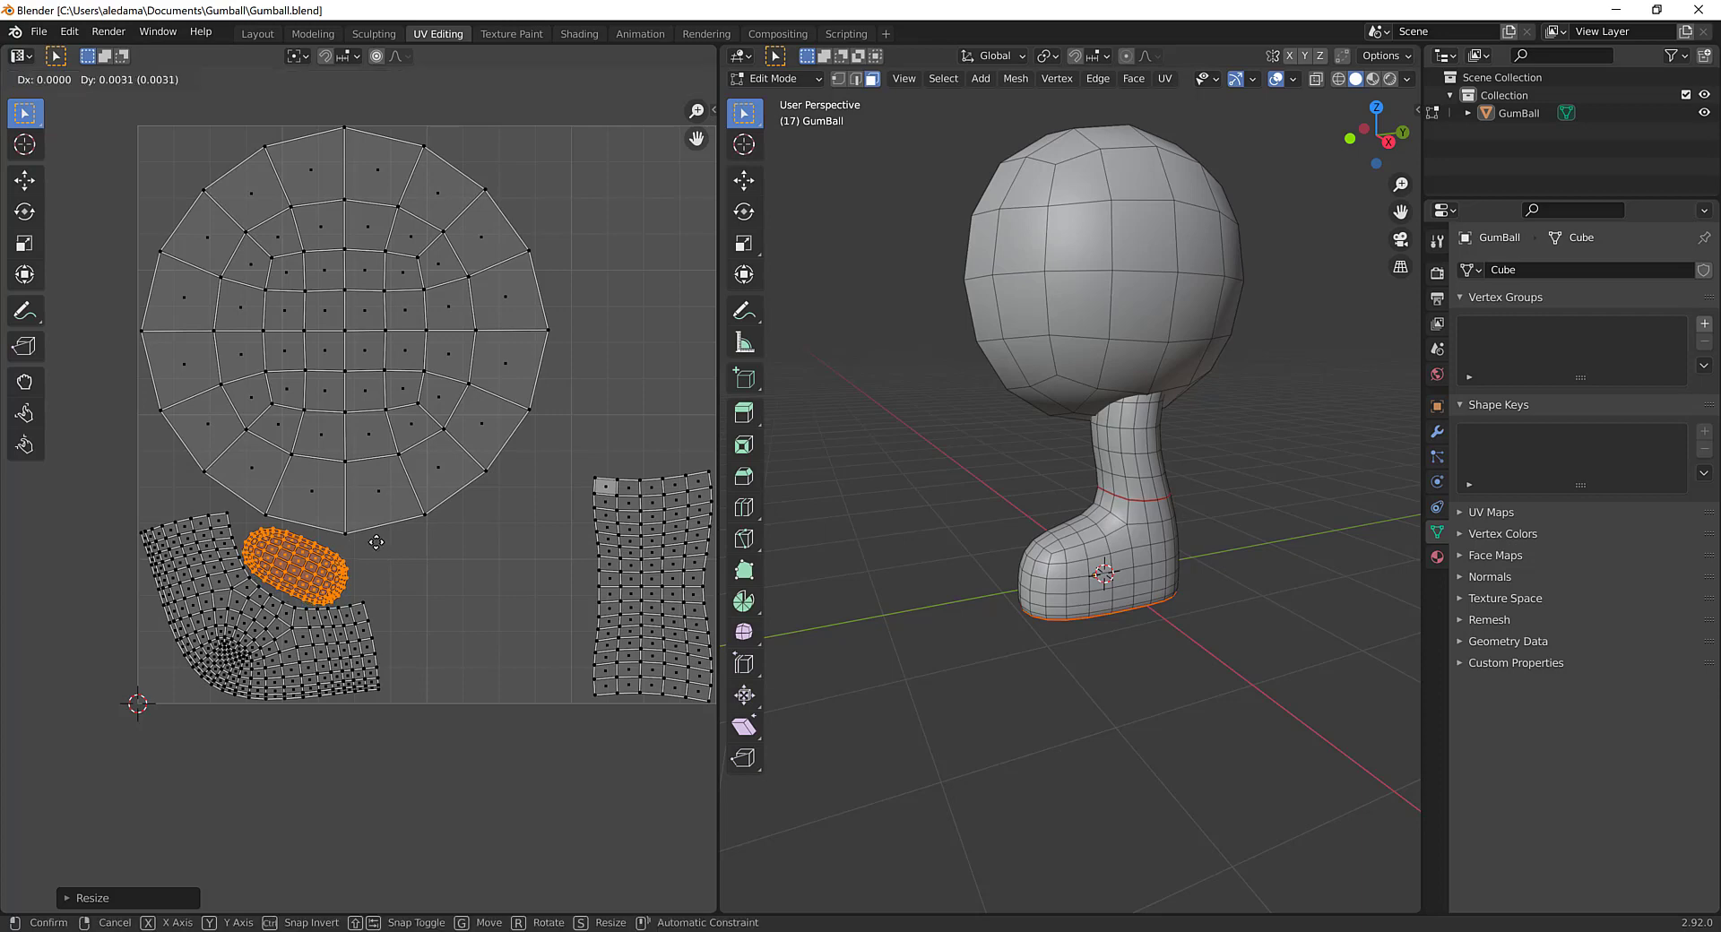
left_click(377, 541)
scroll(586, 524, "down", 2)
scroll(595, 453, "up", 2)
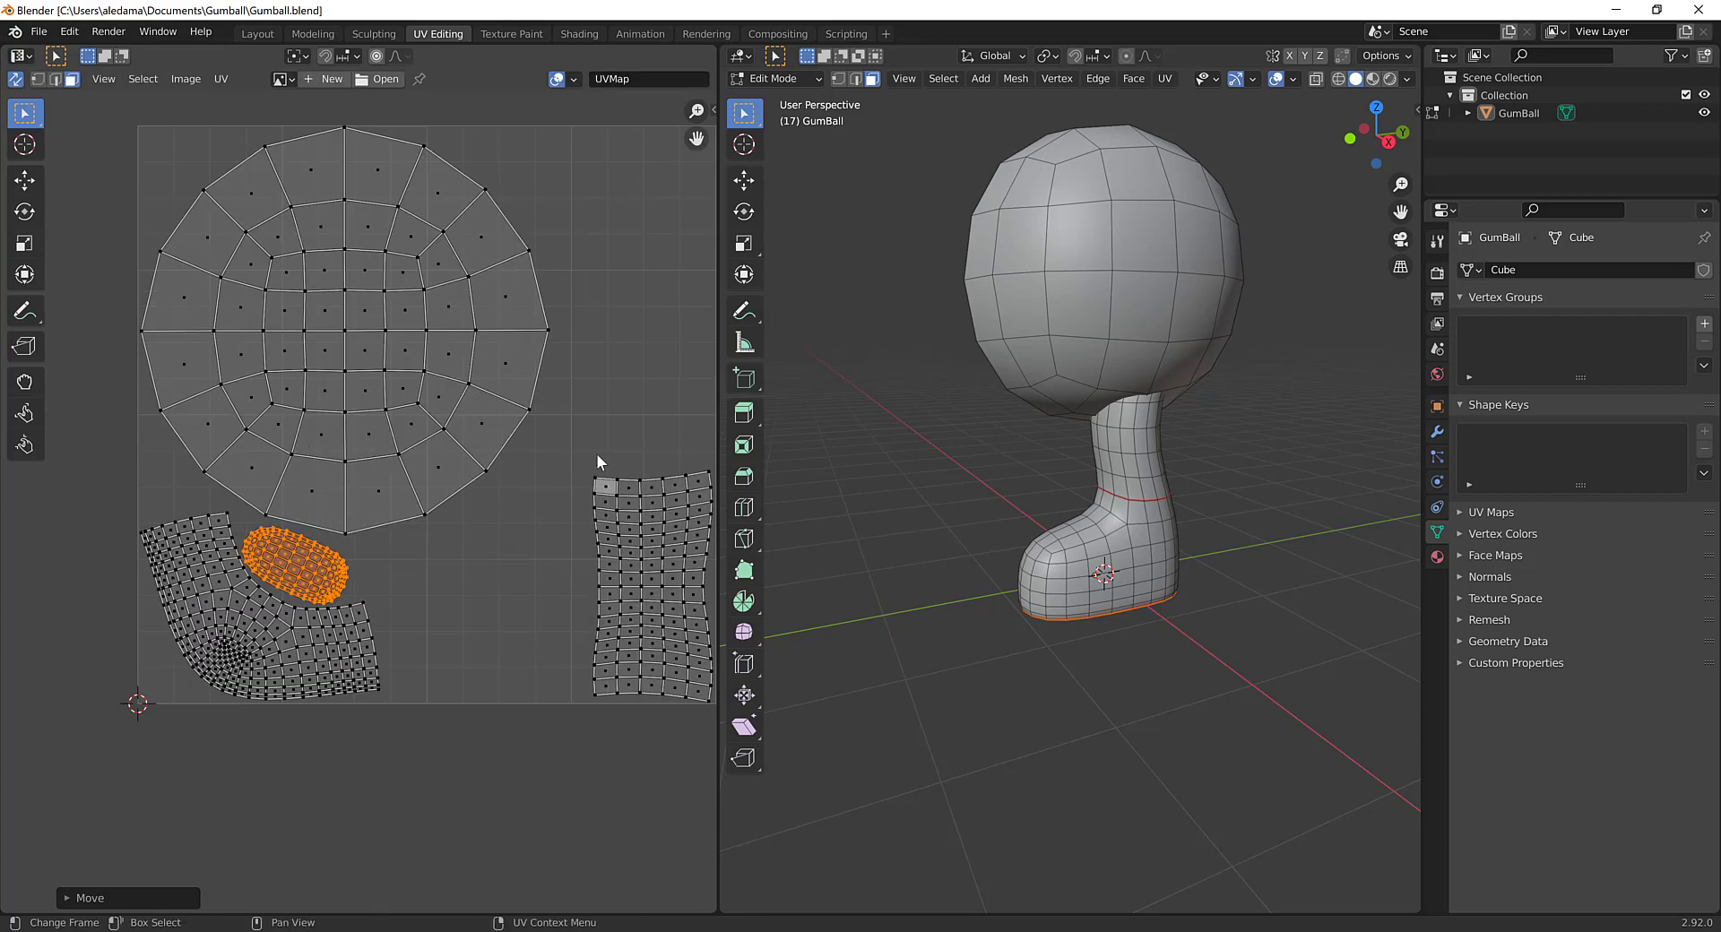
Step: Select only the leg island, move it beside the foot island and scale it down to about three quarters
left_click_drag(570, 411, 787, 806)
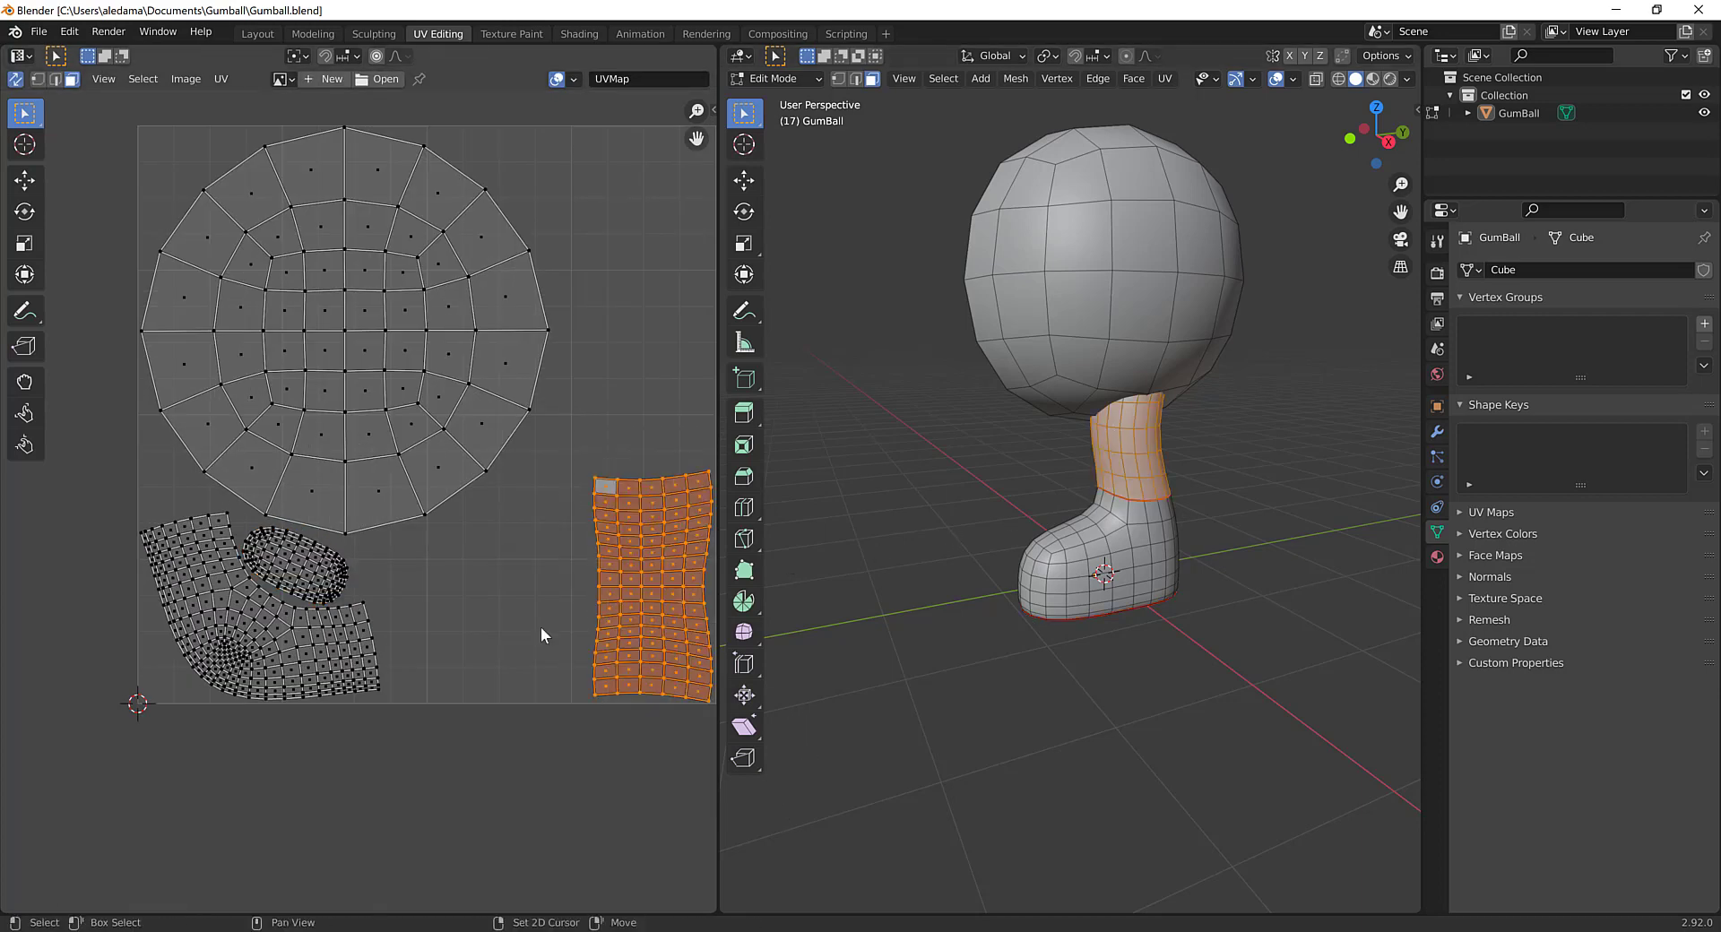
scroll(536, 620, "down", 1)
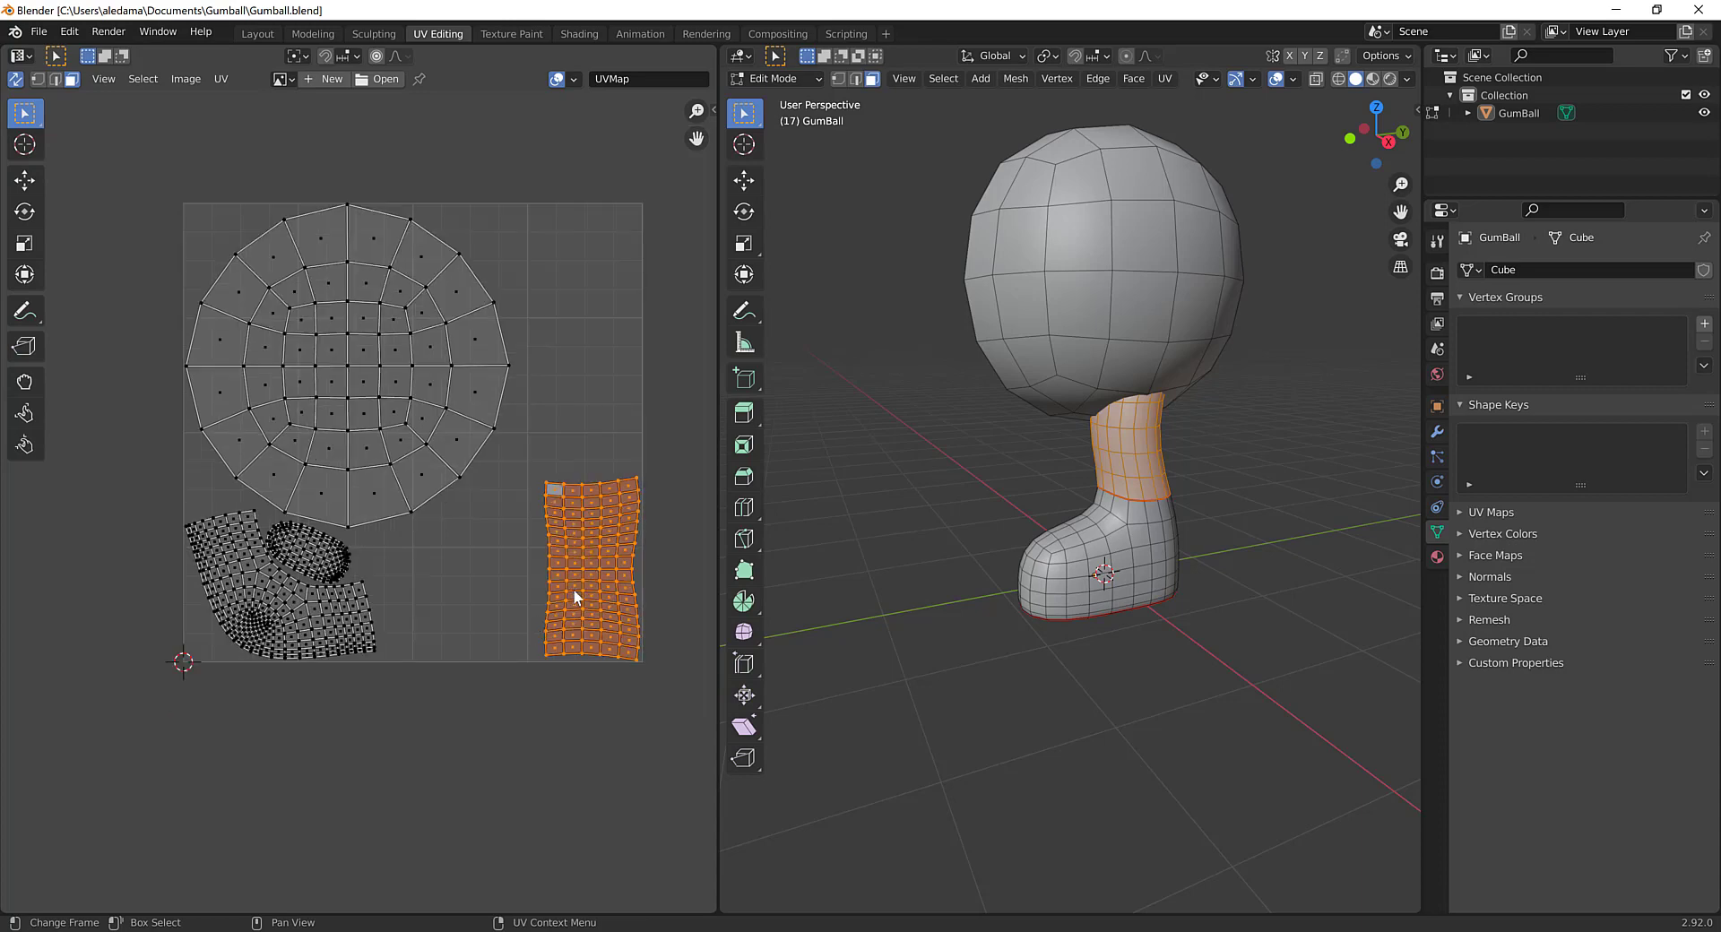
key("g")
left_click(543, 509)
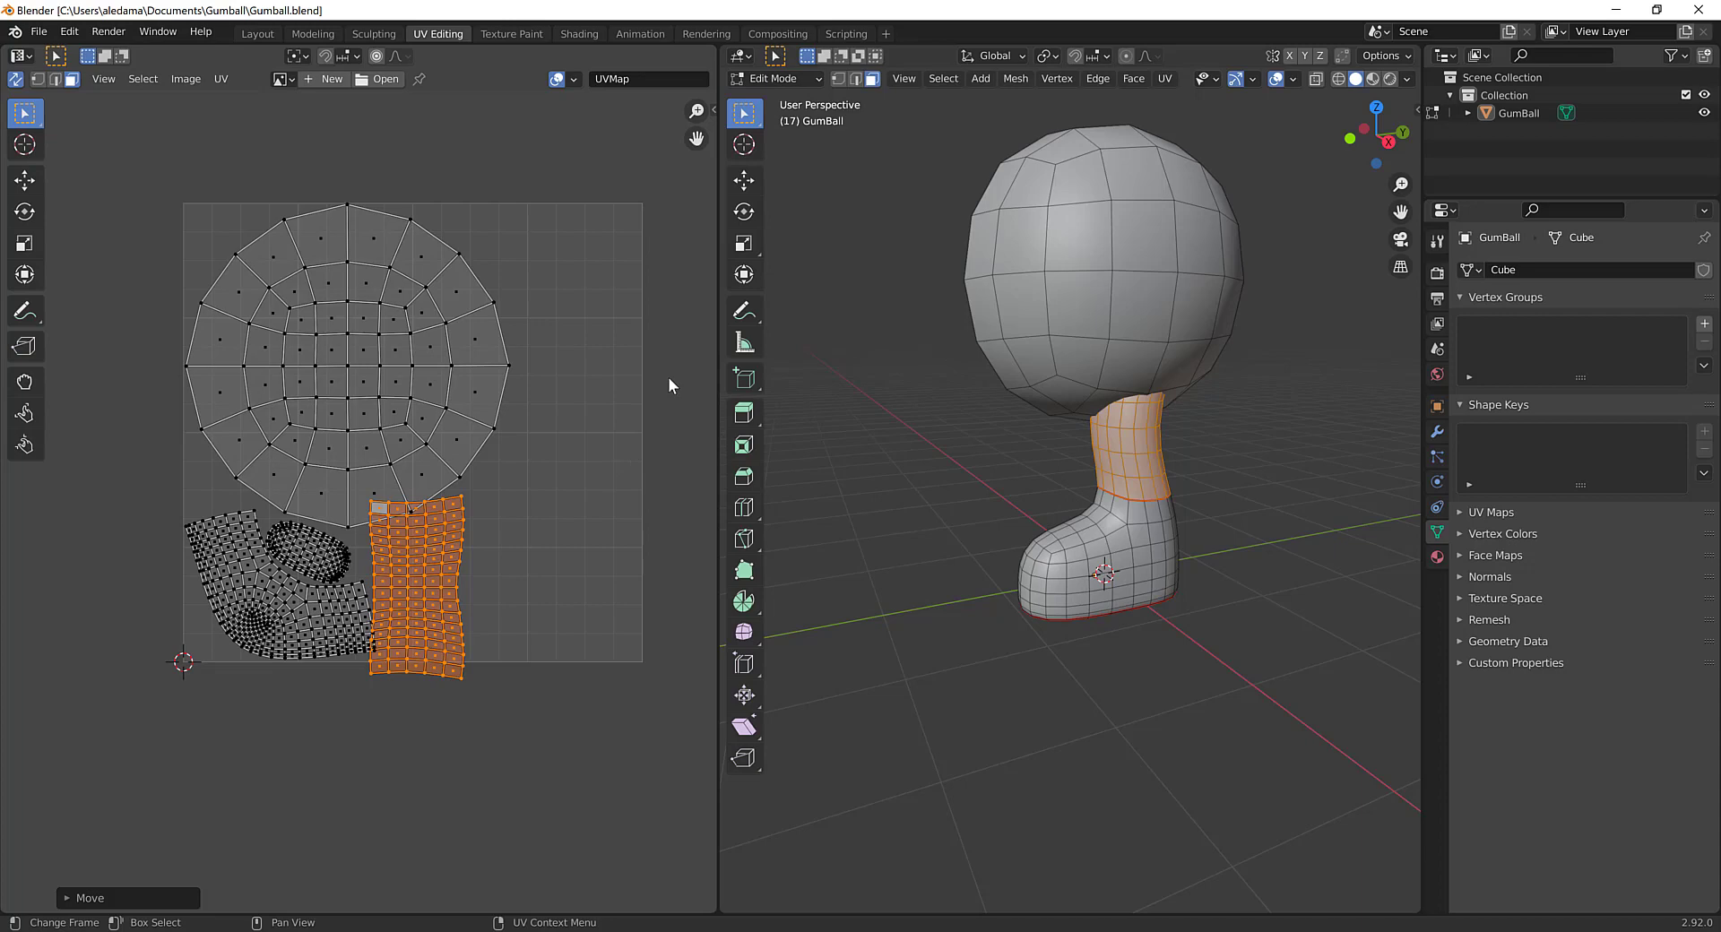
key("s")
left_click(473, 550)
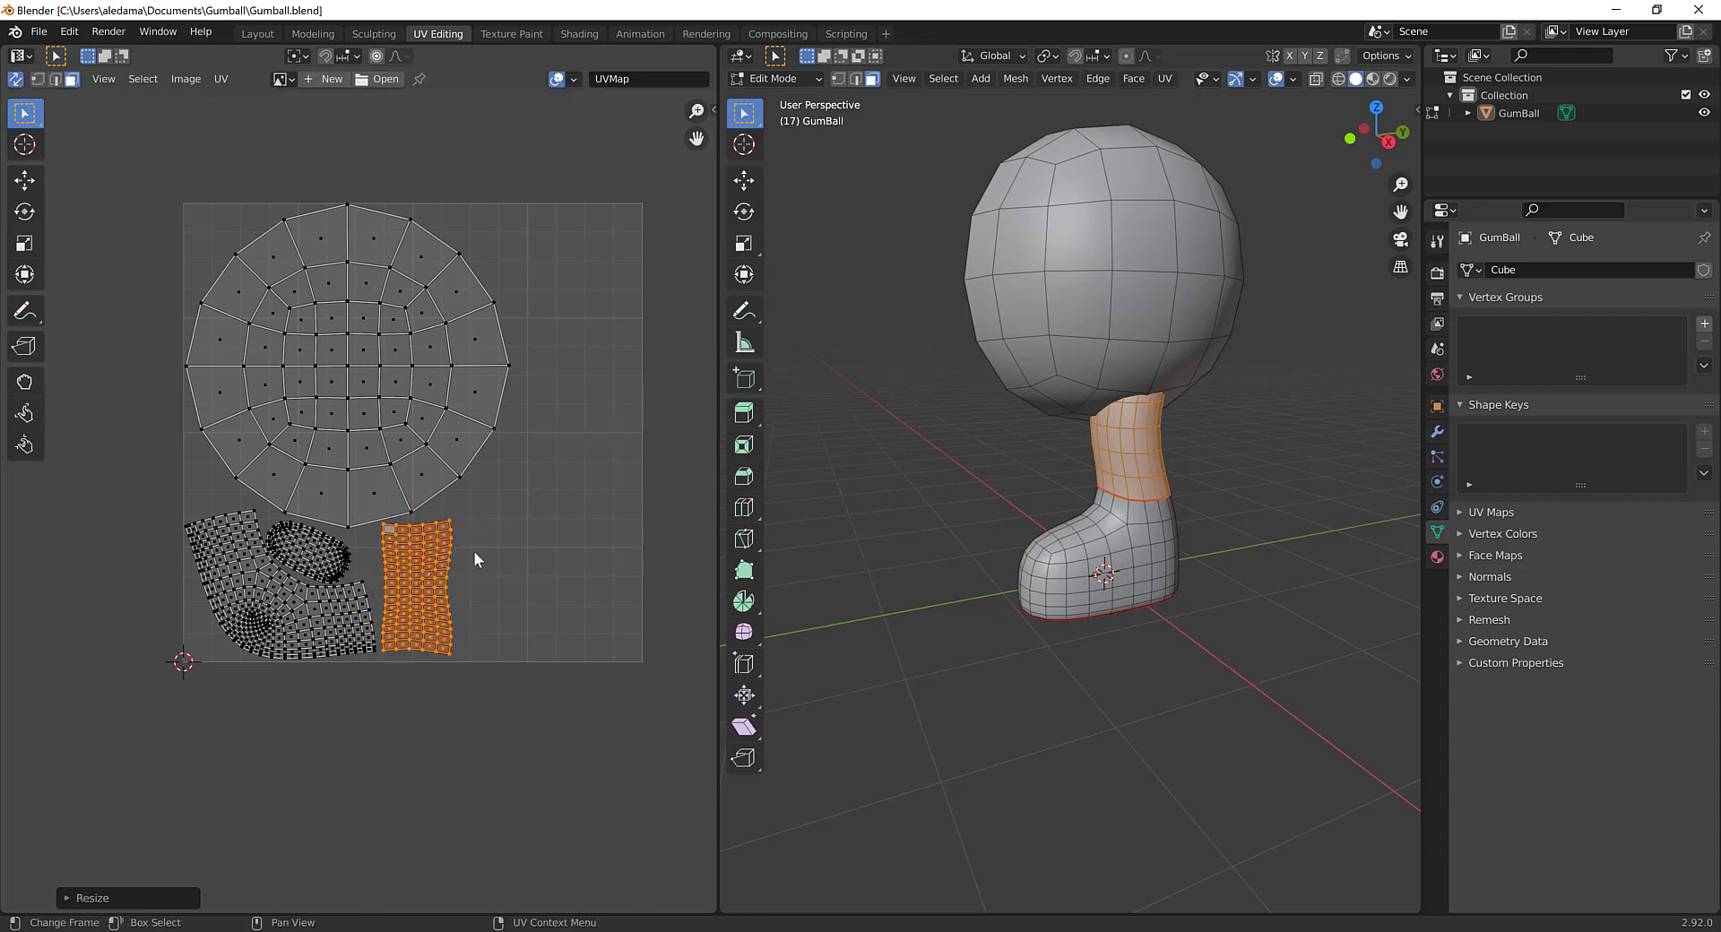
Step: Fine-tune the leg island's rotation, enlarge it slightly and nudge it into place between the body island and the UV square's lower edge
scroll(588, 588, "up", 3)
key("g")
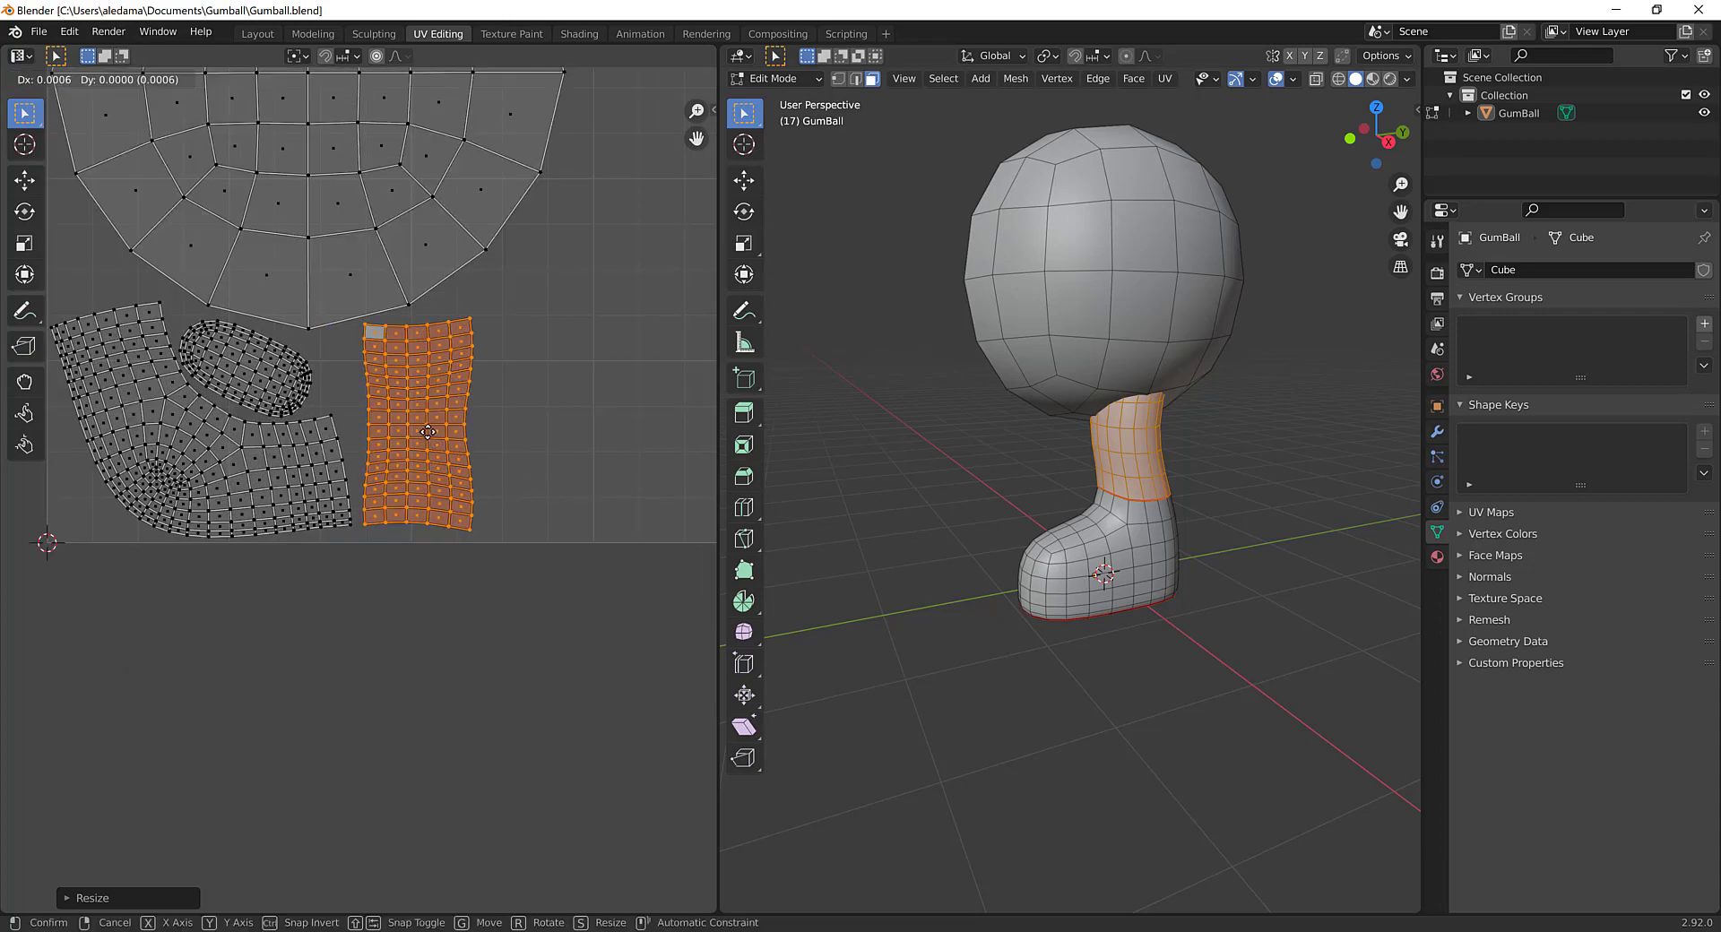
left_click(424, 430)
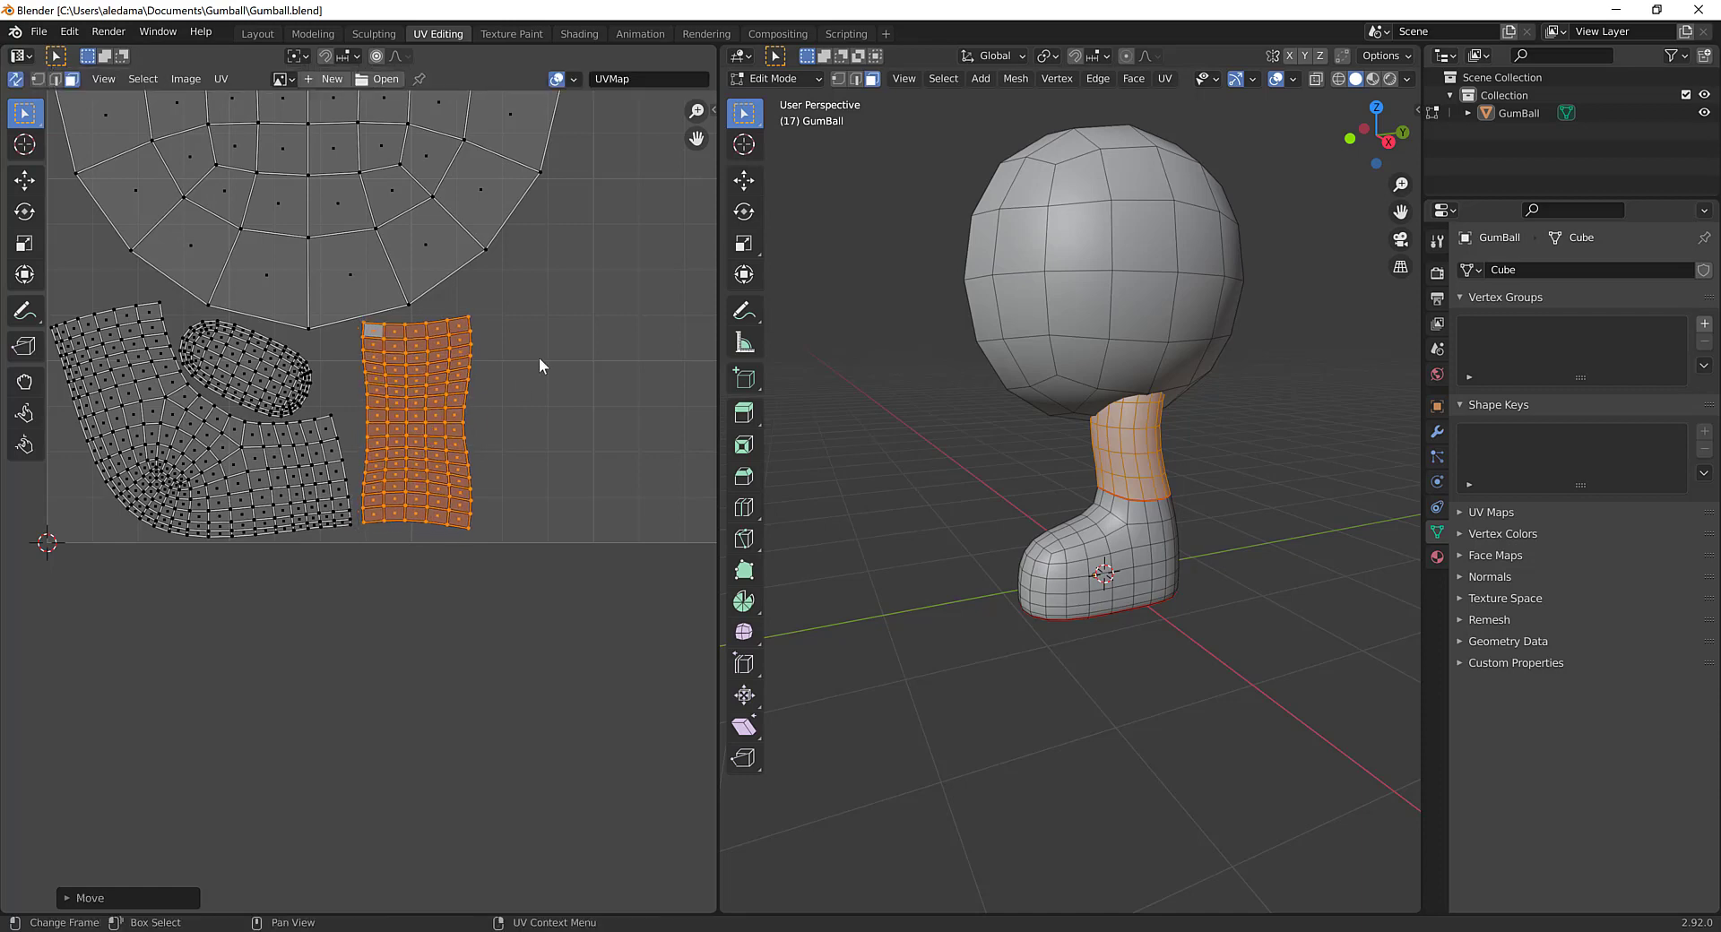
key("r")
left_click(578, 306)
key("r")
key("s")
left_click(581, 299)
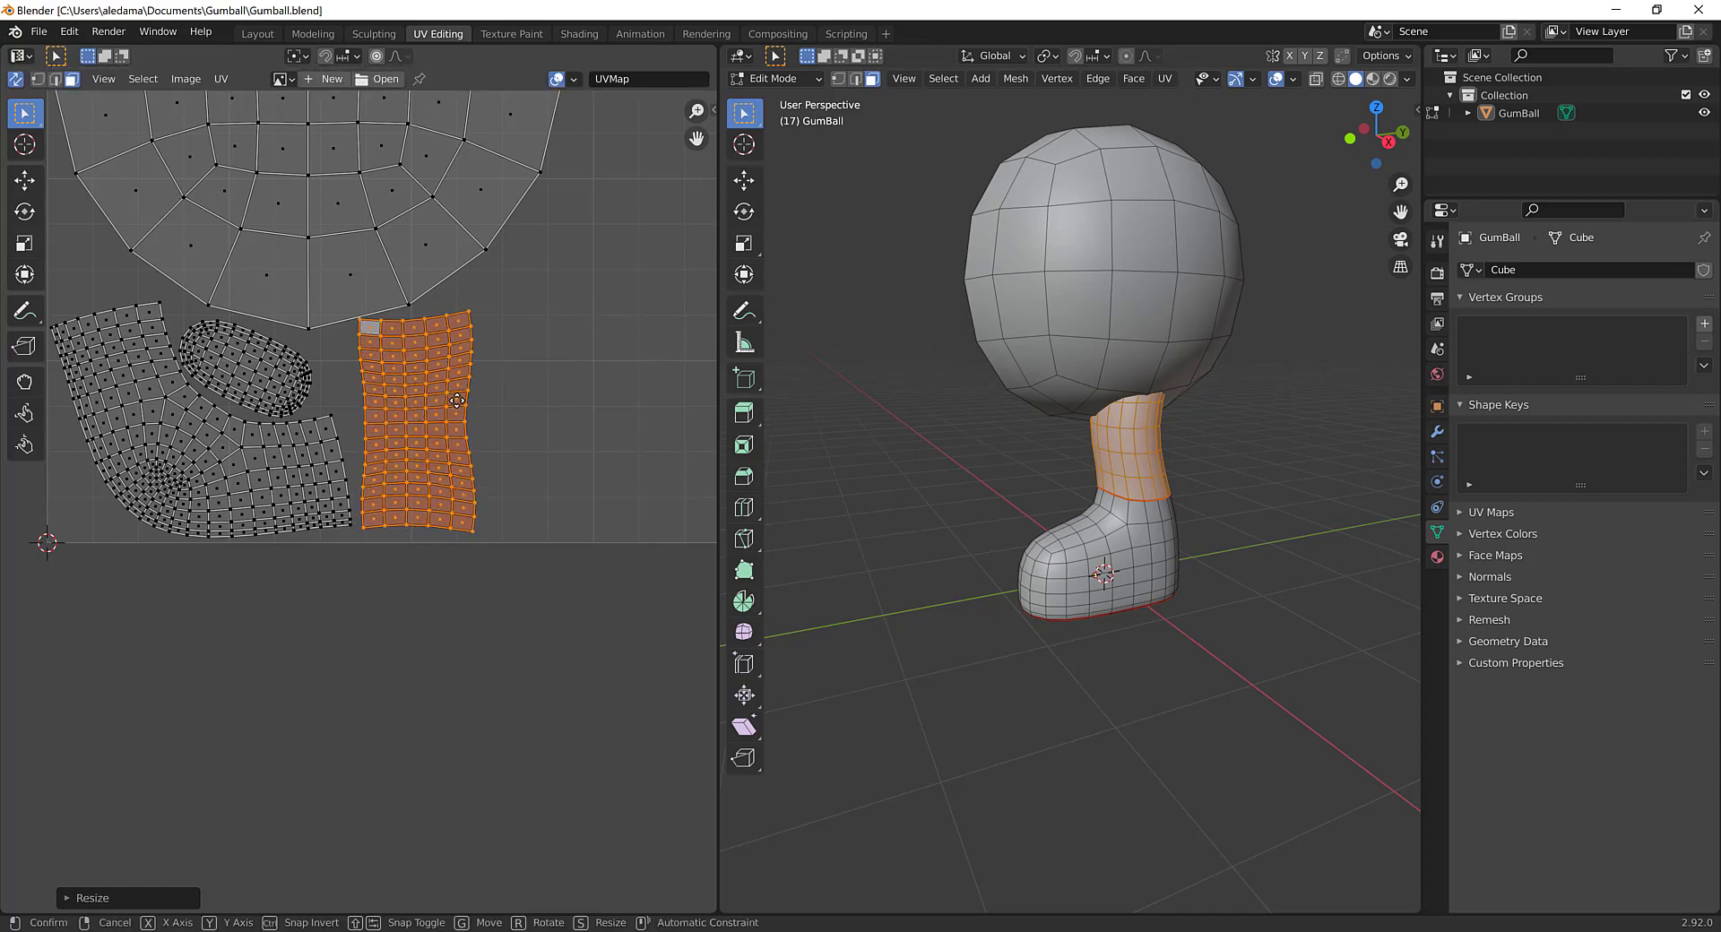
key("g")
left_click(458, 402)
scroll(516, 389, "down", 5)
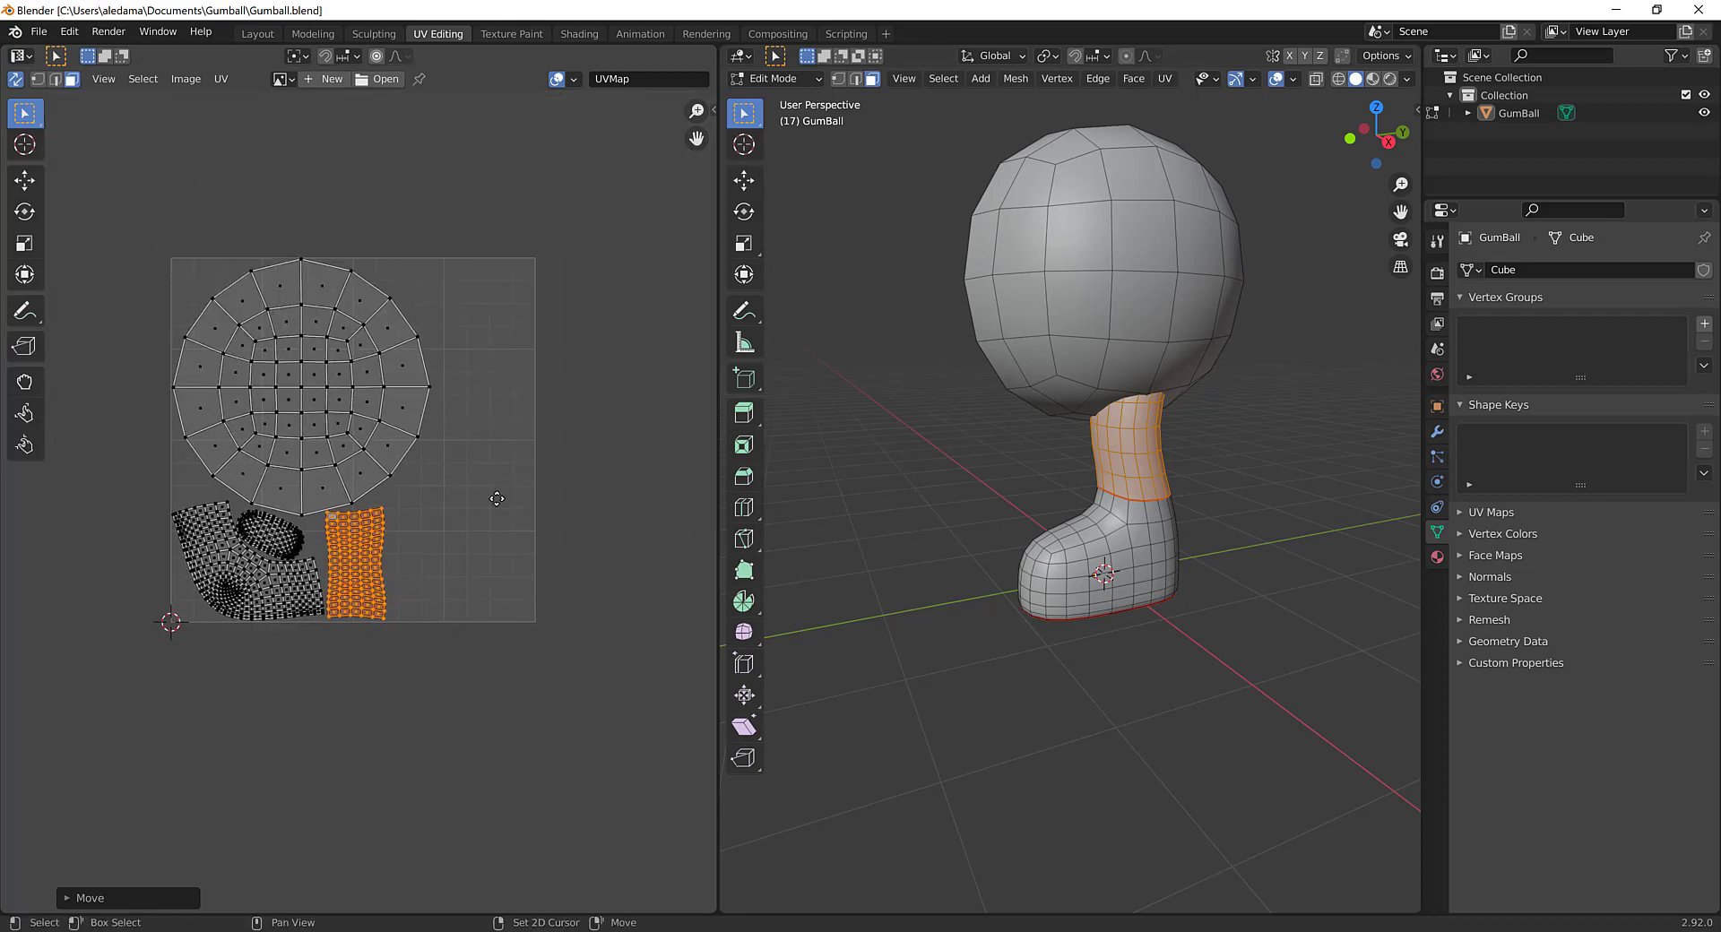
Step: Deselect the mesh and save Gumball.blend
left_click(872, 479)
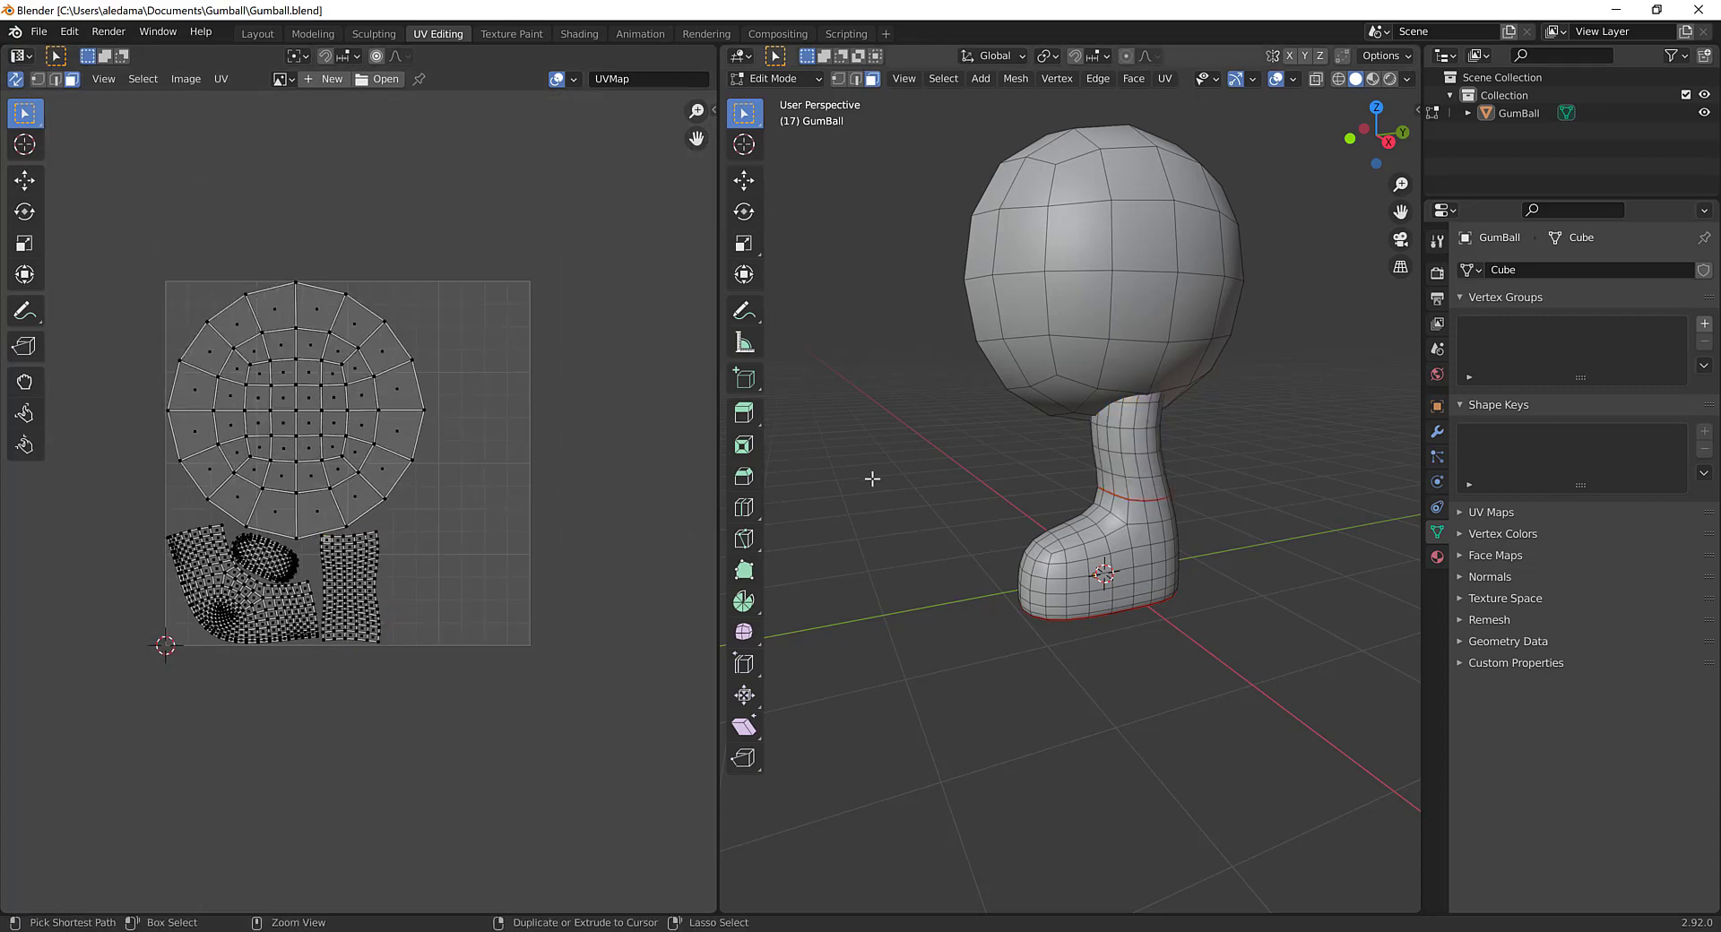
key("ctrl+s")
middle_click_drag(891, 468, 992, 476)
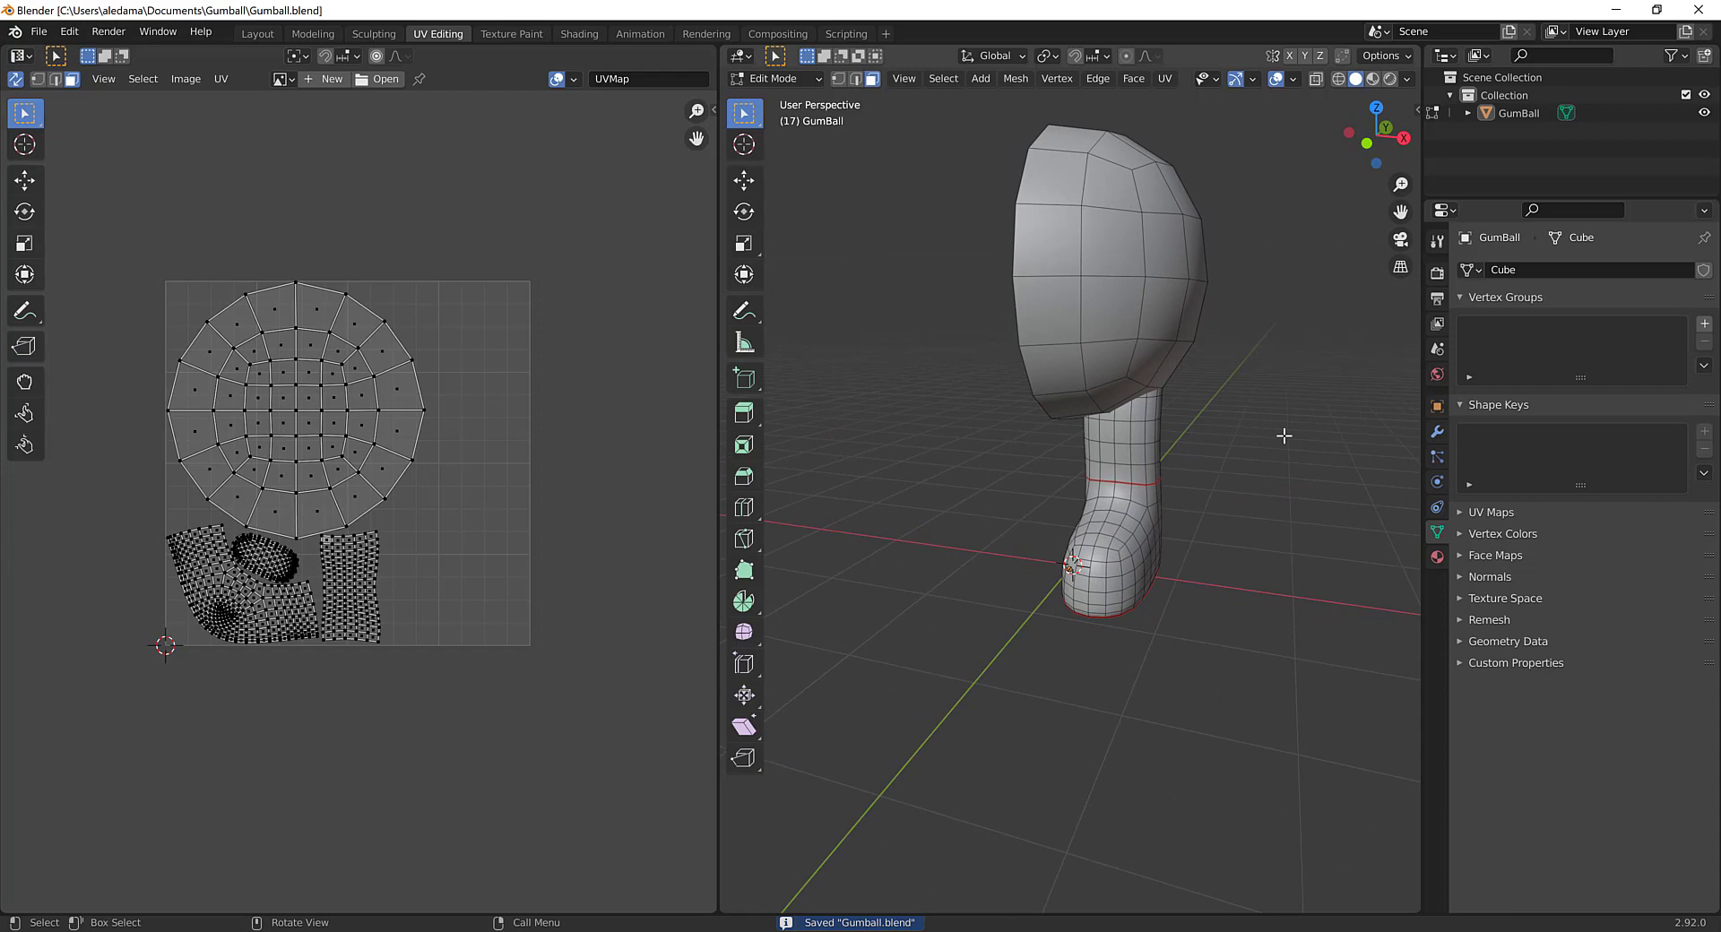
Step: Open the Texture Paint workspace and view the half character from the front
left_click(507, 34)
mouse_move(818, 308)
middle_mouse_down()
mouse_move(1133, 422)
mouse_move(1088, 548)
mouse_move(1083, 449)
middle_mouse_up()
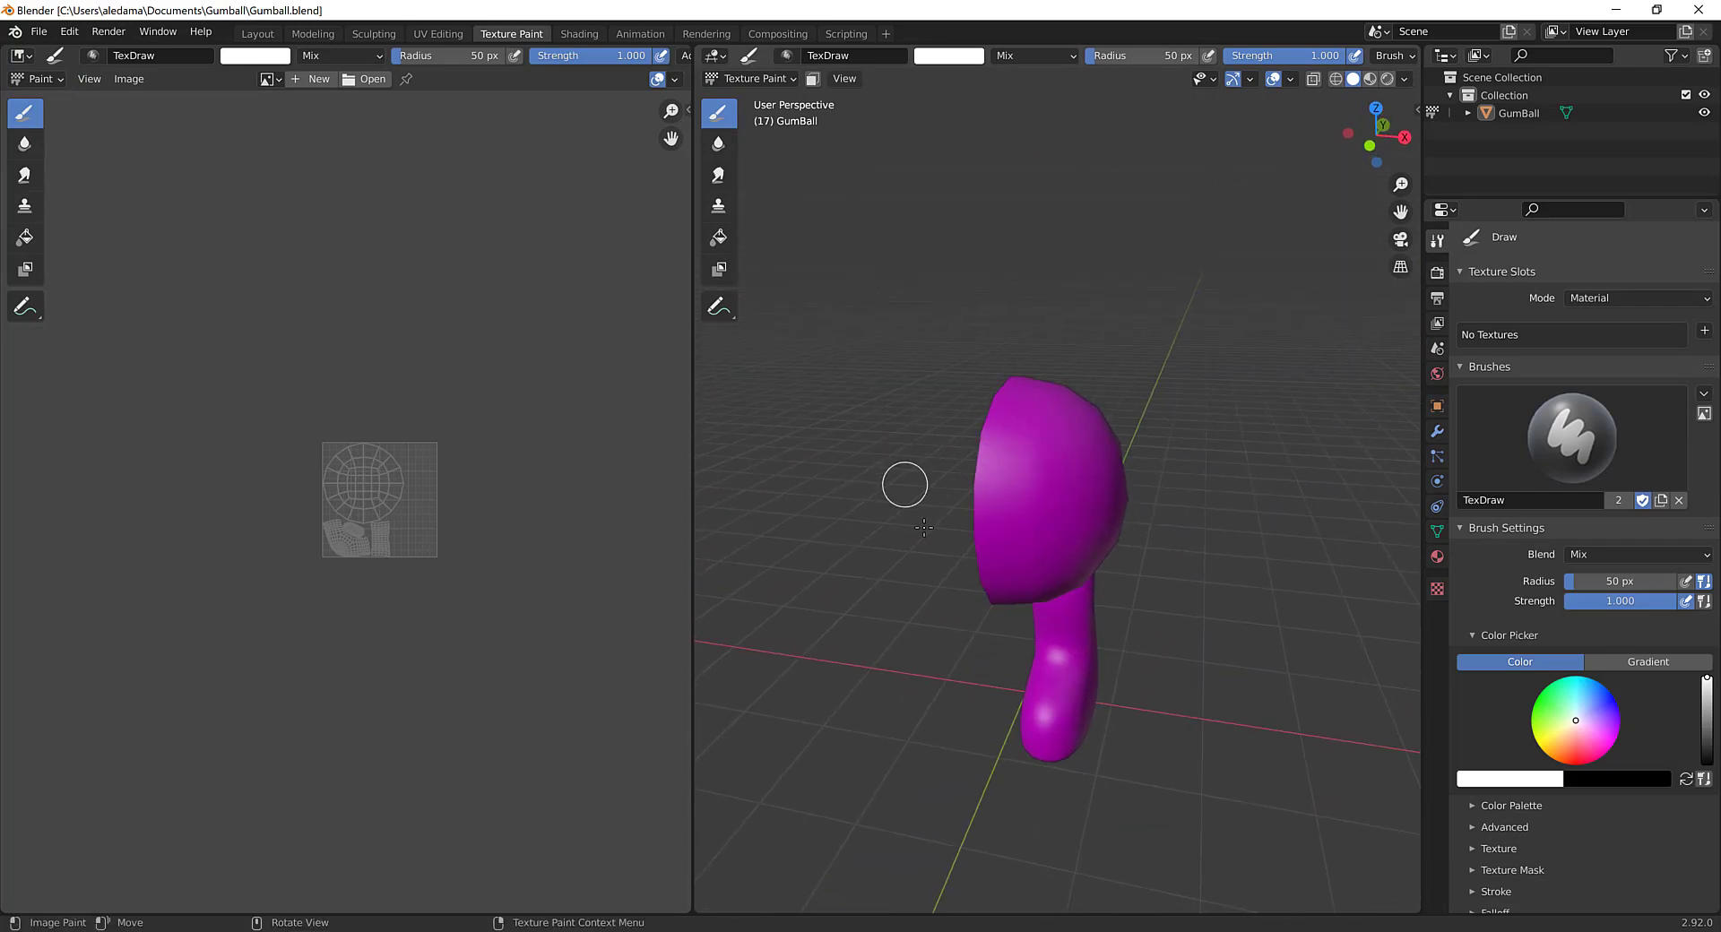
middle_click_drag(923, 527, 1164, 572)
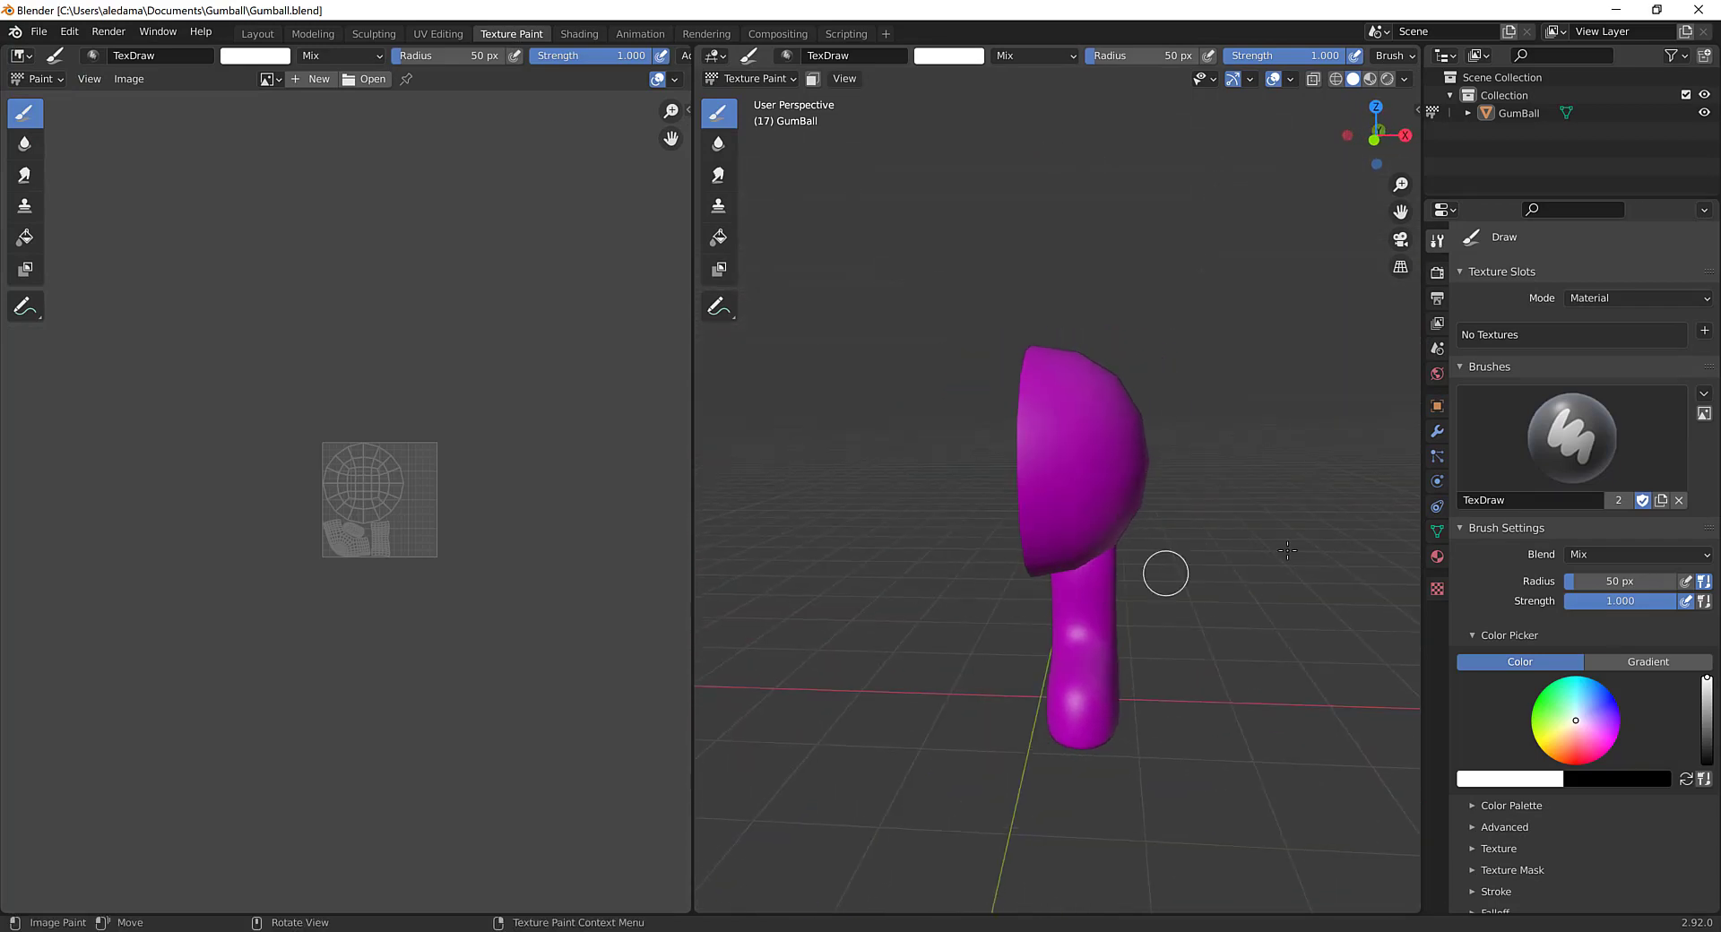
Step: Add a Mirror modifier on the X axis to GumBall and enable Clipping
left_click(1438, 432)
left_click(1514, 269)
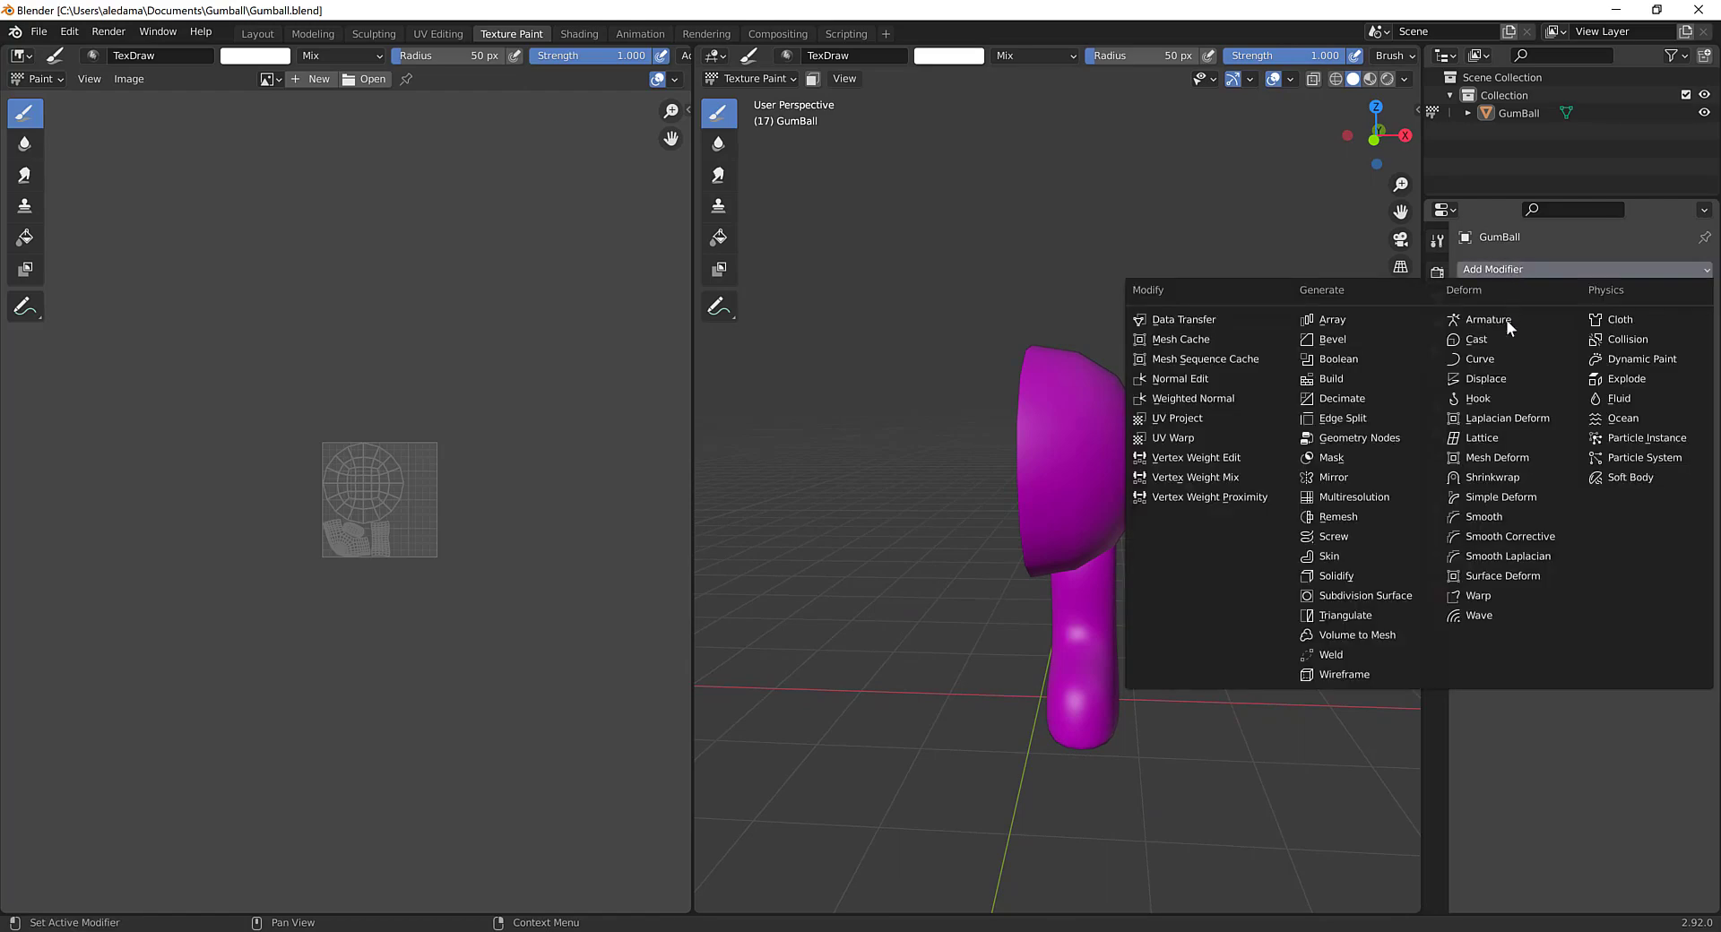
left_click(1318, 477)
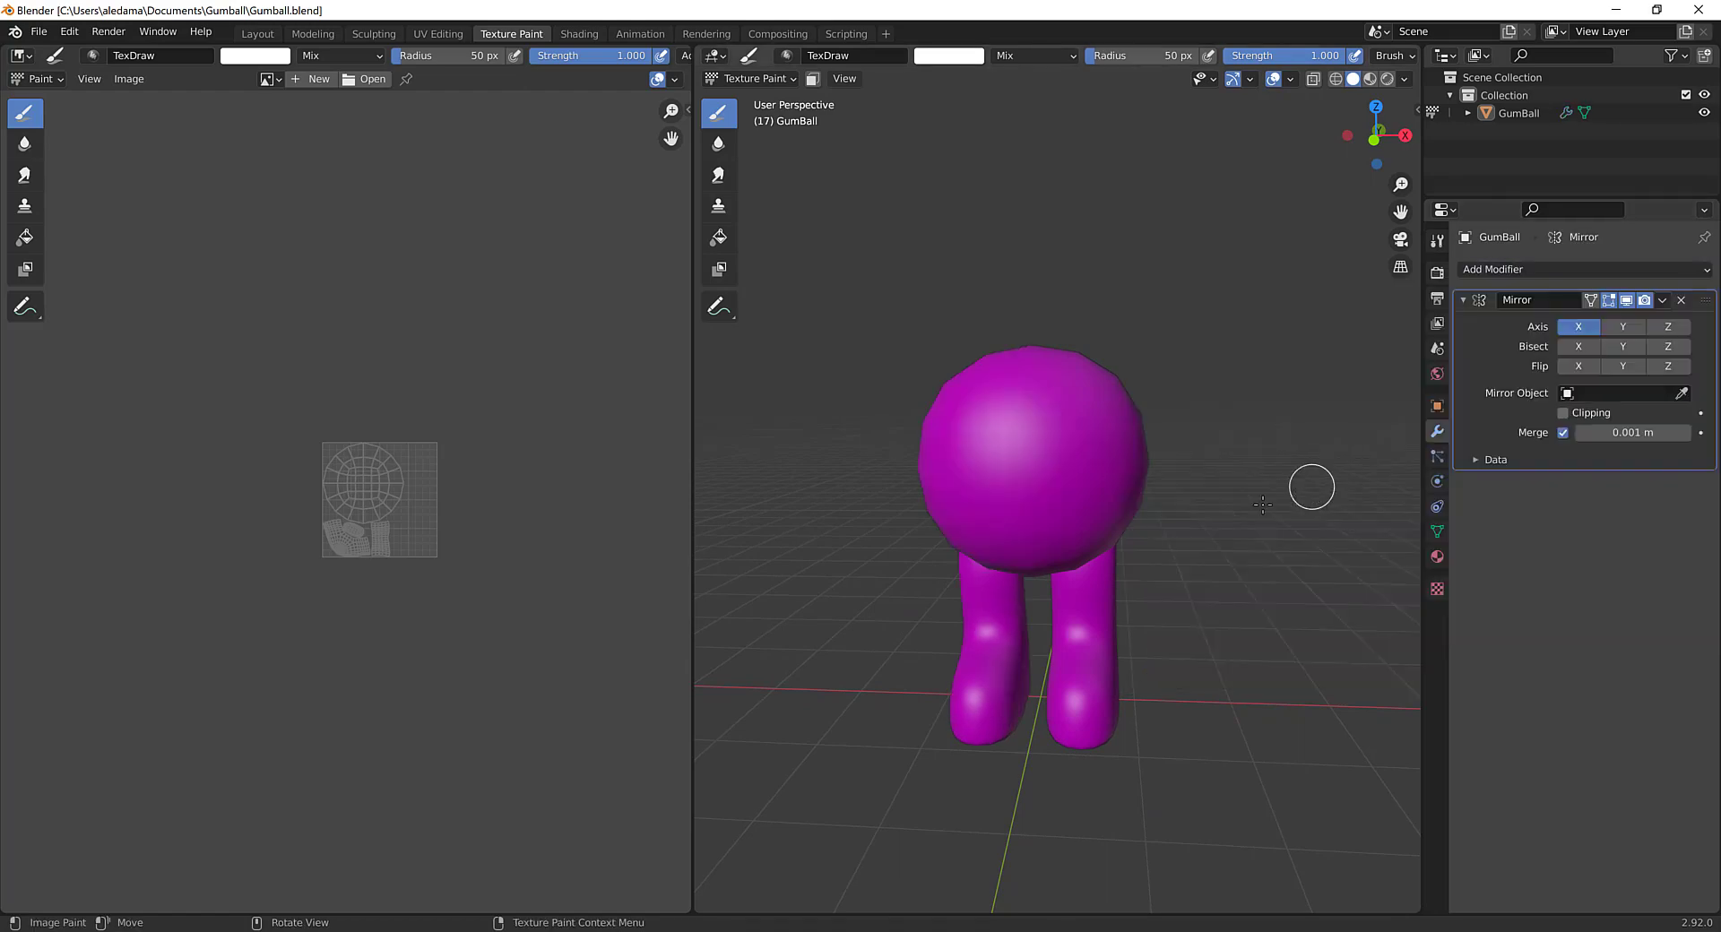
middle_click_drag(1262, 504, 1209, 506)
scroll(1205, 508, "up", 2)
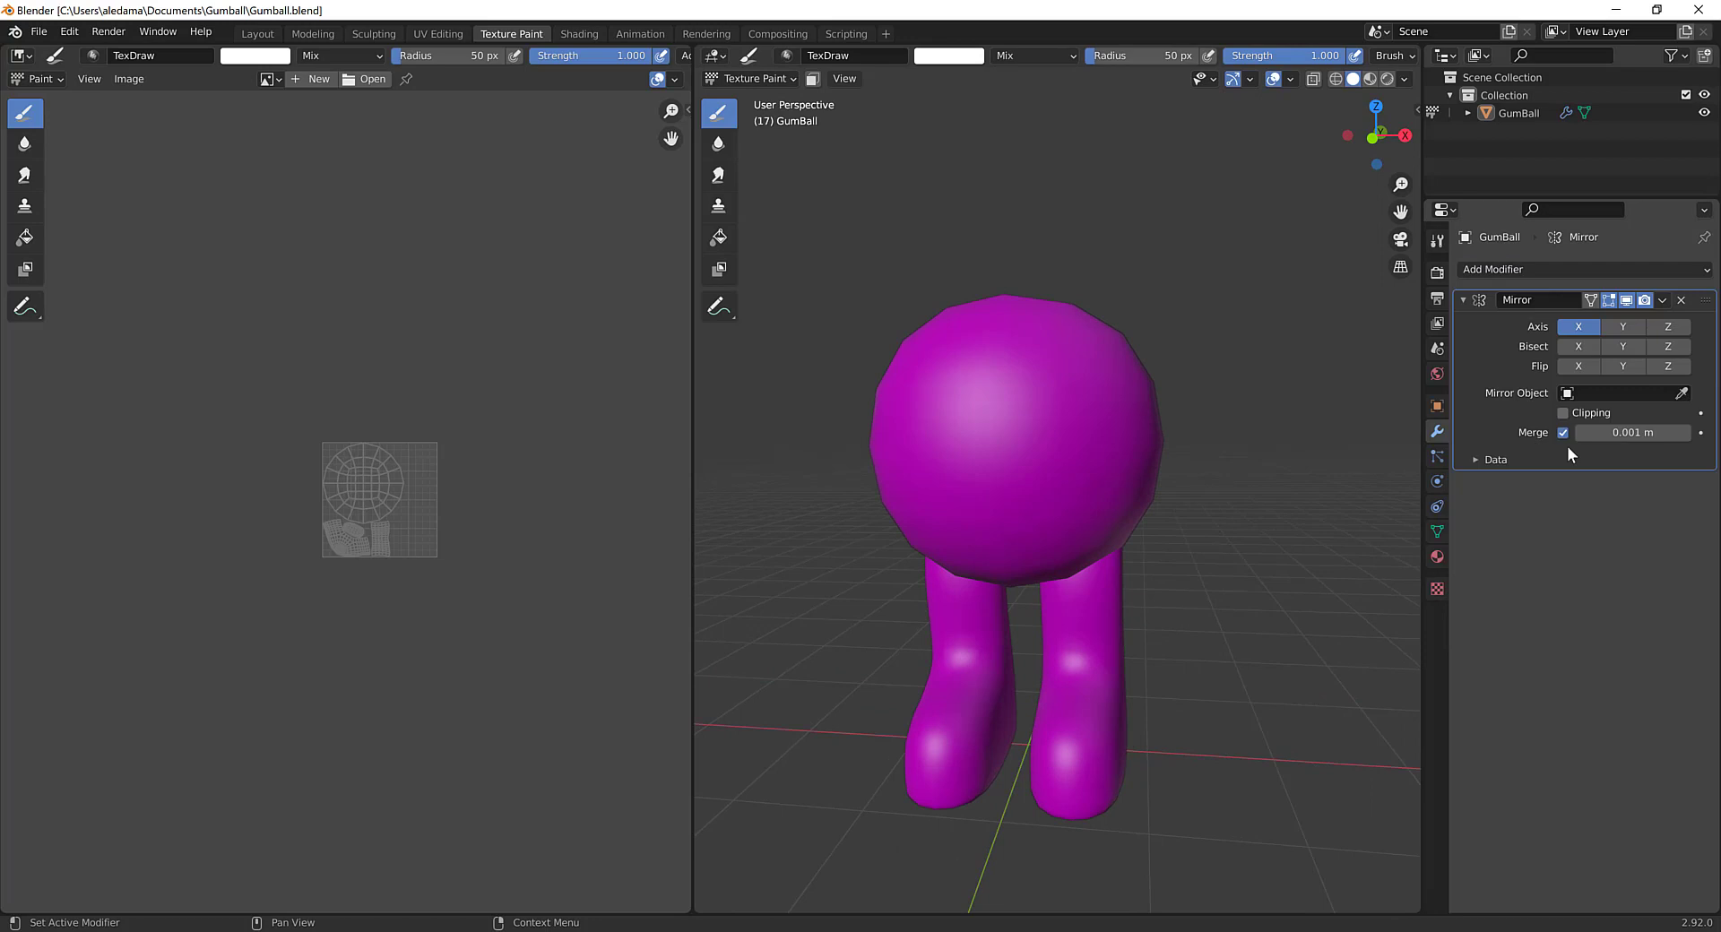
left_click(1563, 413)
Step: In Edit Mode, select the whole linked body half and try moving it with Clipping enabled, cancelling the move
key("ctrl+Tab")
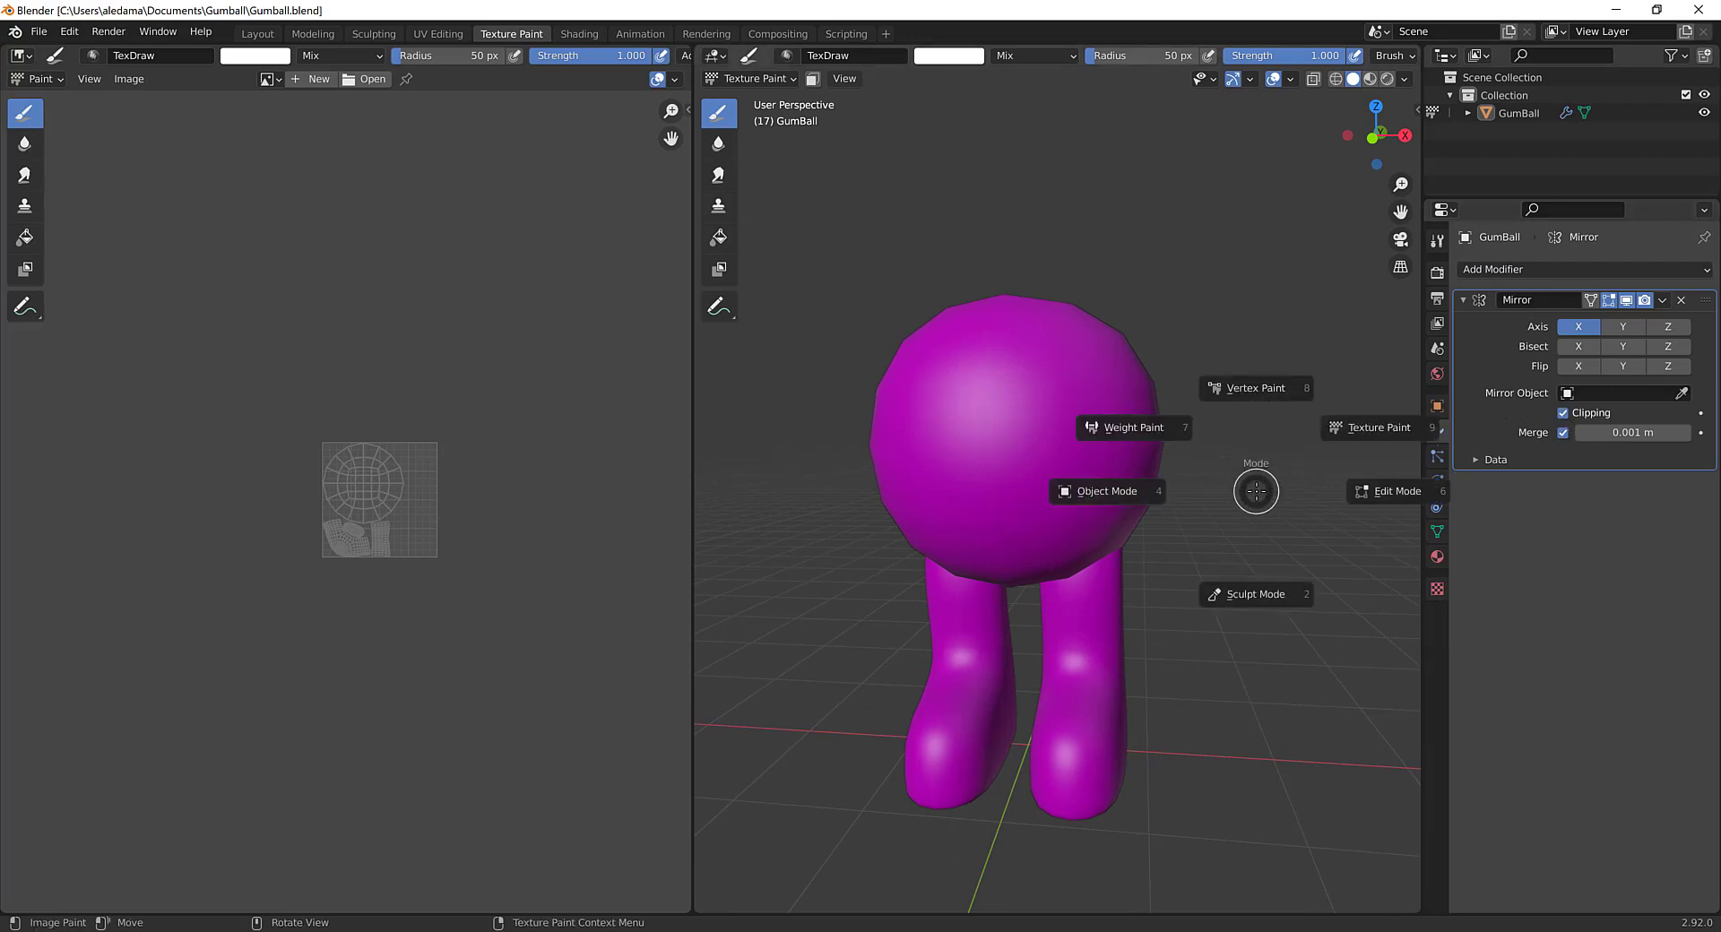
left_click(1385, 491)
middle_click_drag(1375, 487, 1178, 510)
left_click_drag(1040, 314, 1288, 616)
scroll(1127, 530, "down", 4)
middle_click_drag(1183, 434, 1256, 399)
key("ctrl+l")
middle_click_drag(1126, 502, 1120, 466)
key("g")
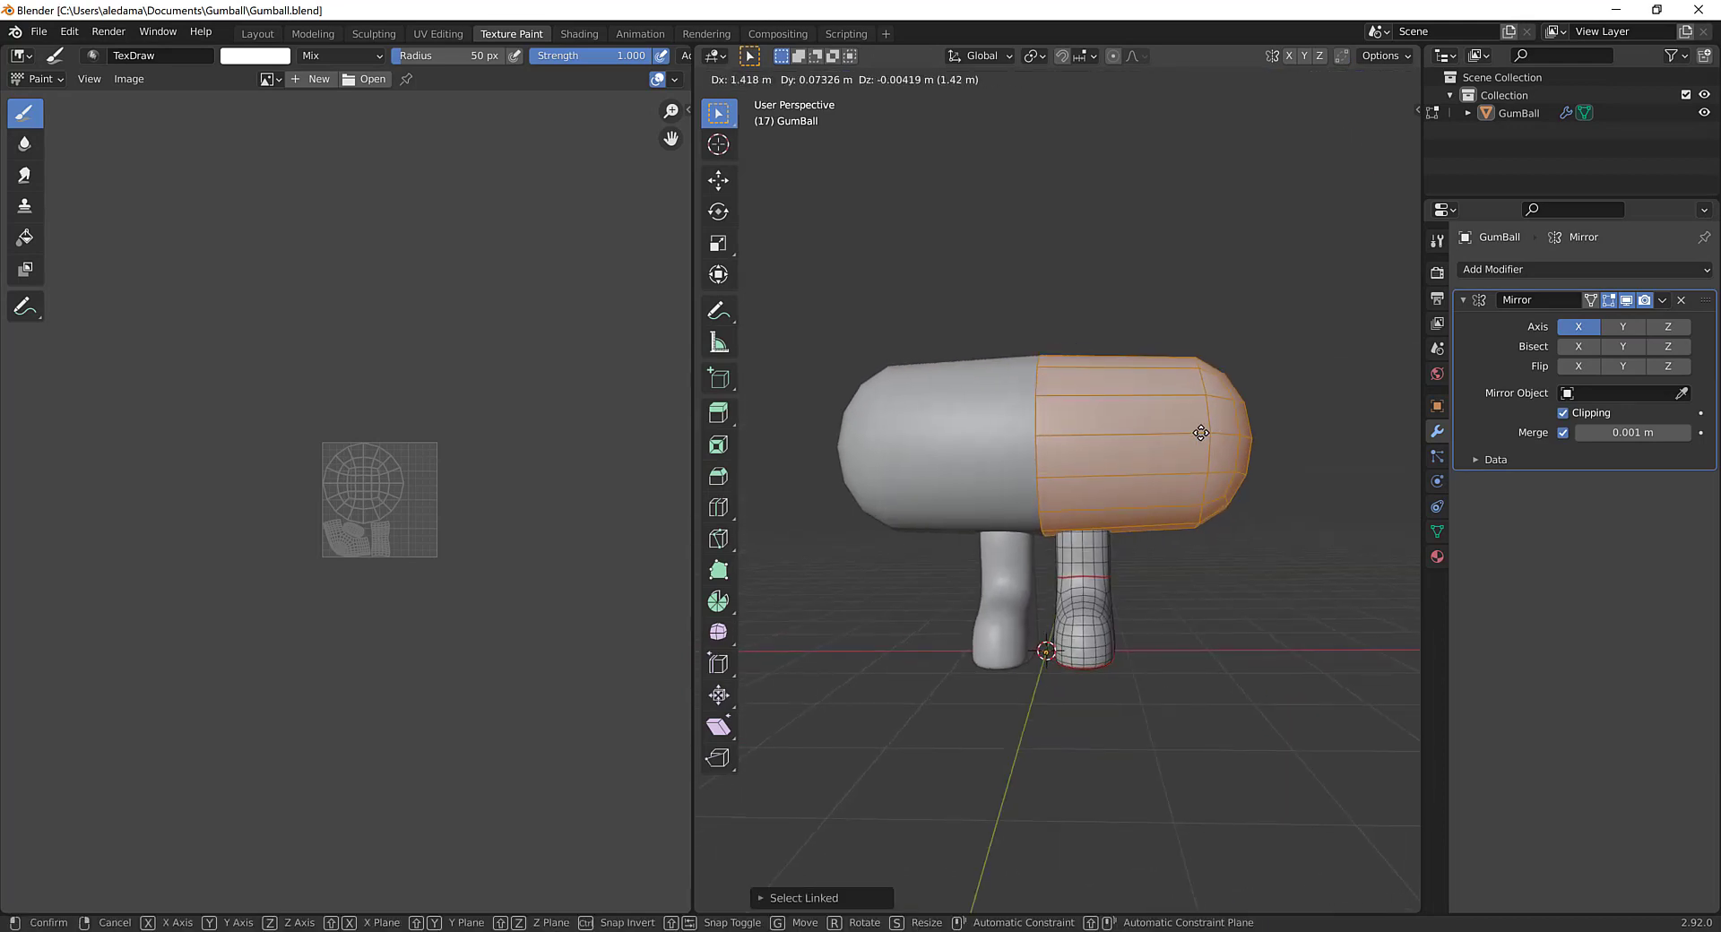
right_click(1196, 421)
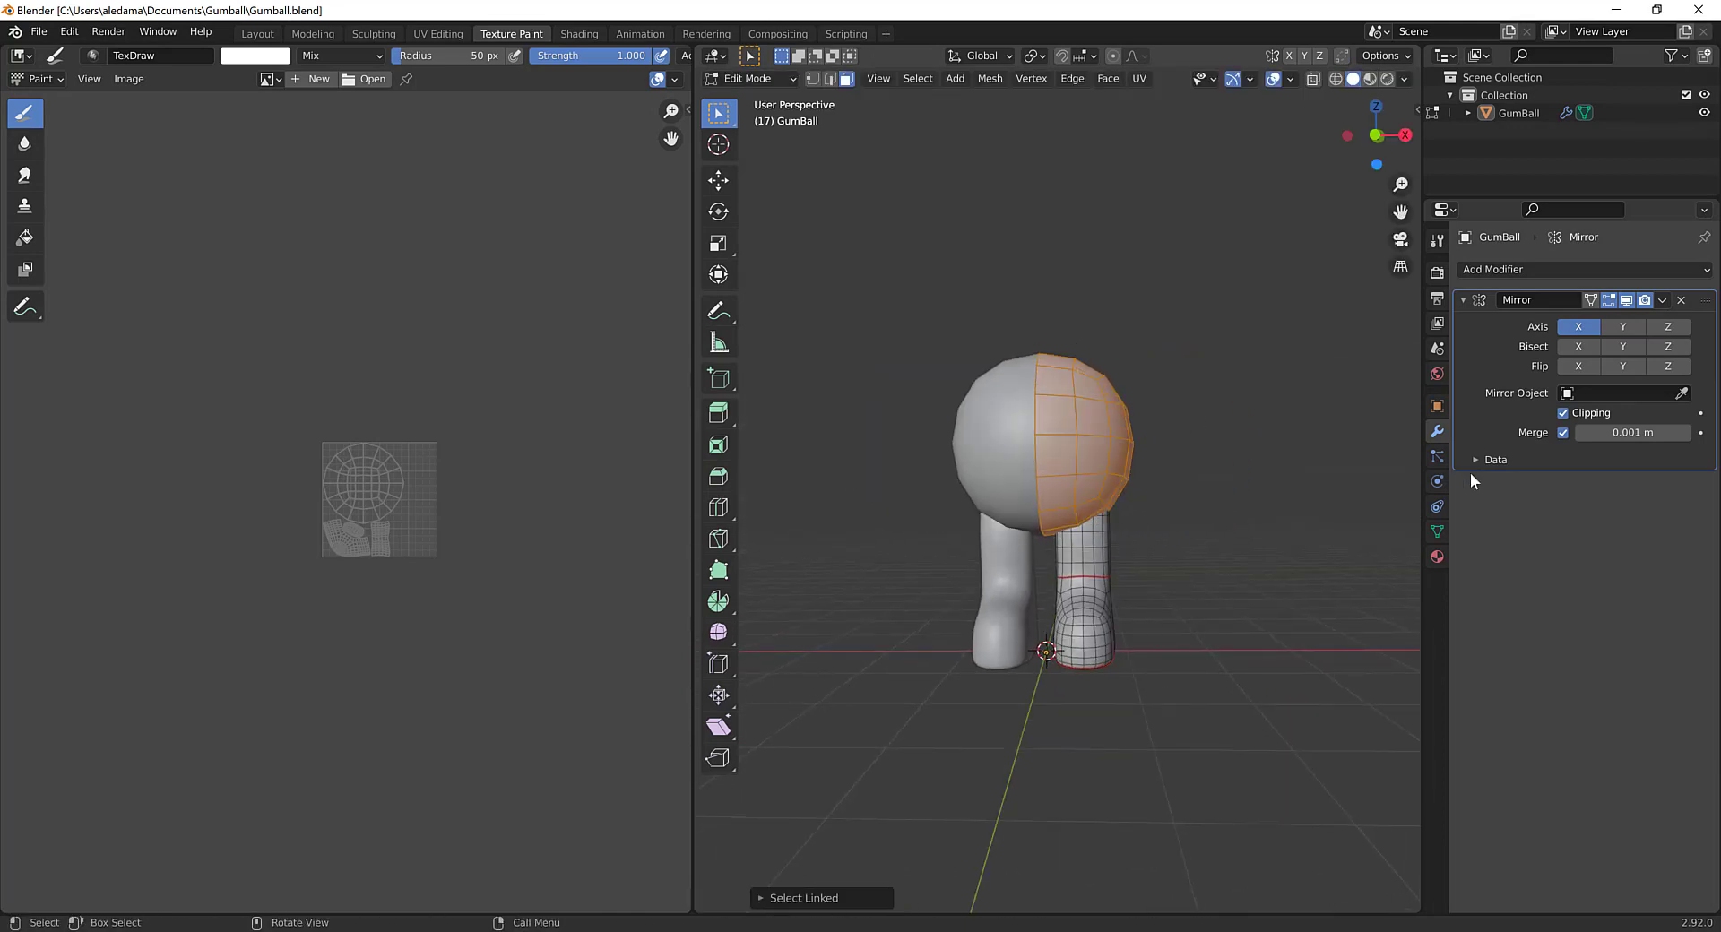
Step: Try moving the body half off the mirror plane with Clipping disabled, undo the move and enable Clipping again
left_click(1562, 412)
key("g")
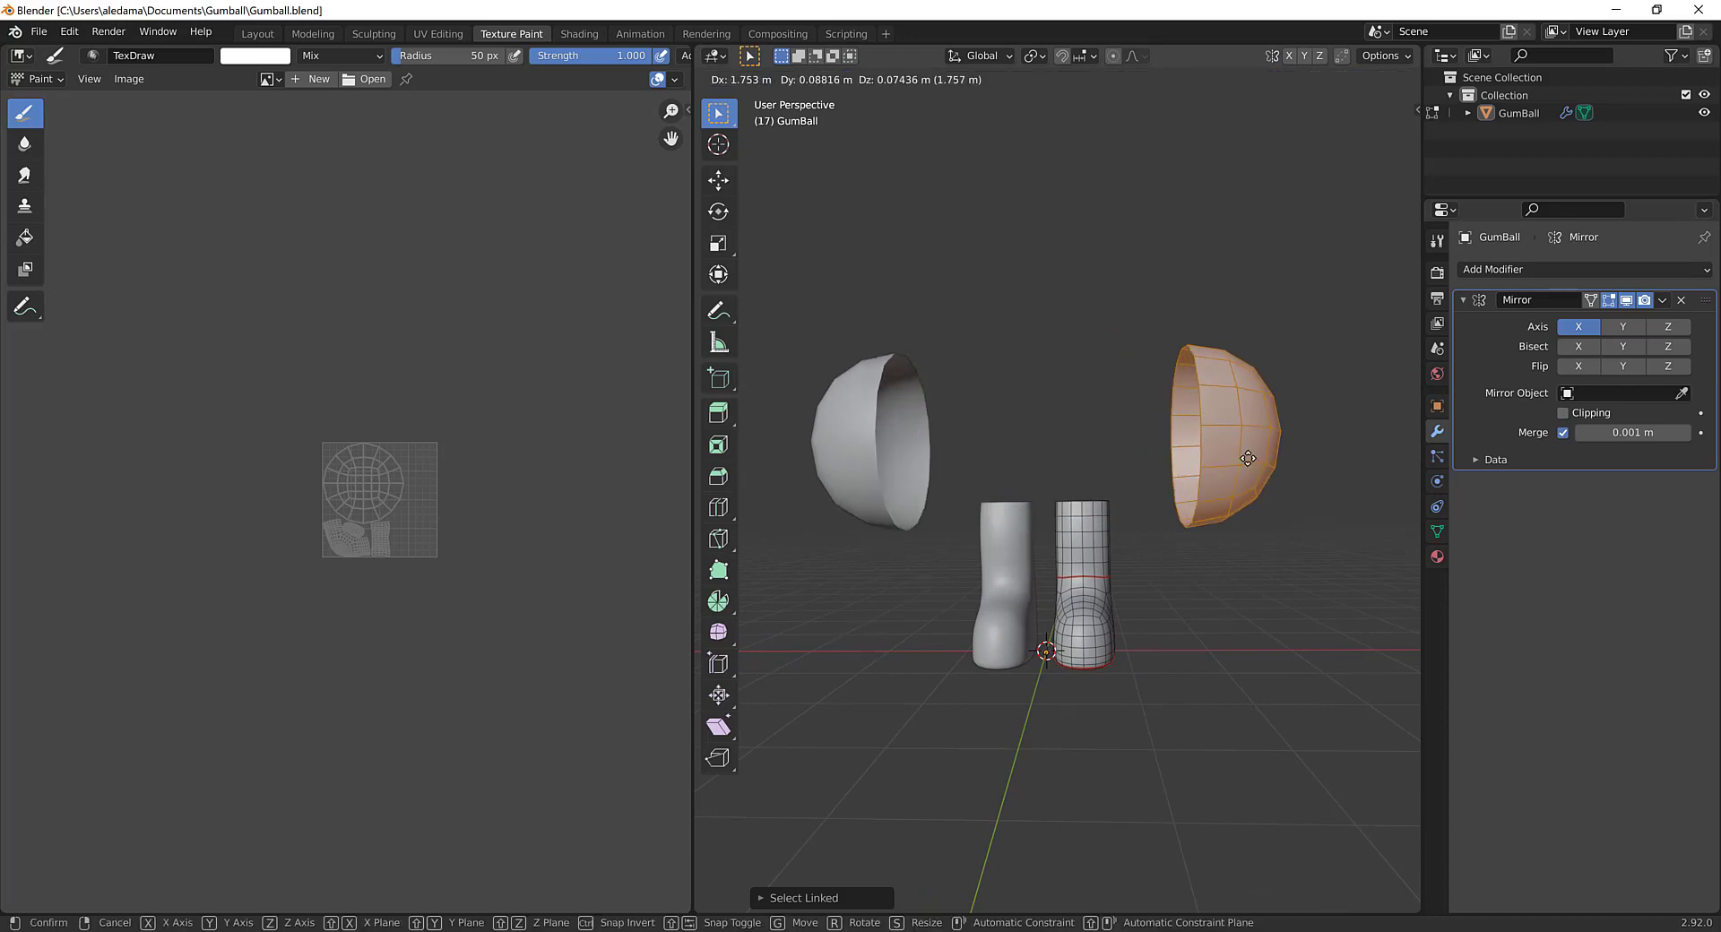
left_click(1255, 475)
key("shift+s")
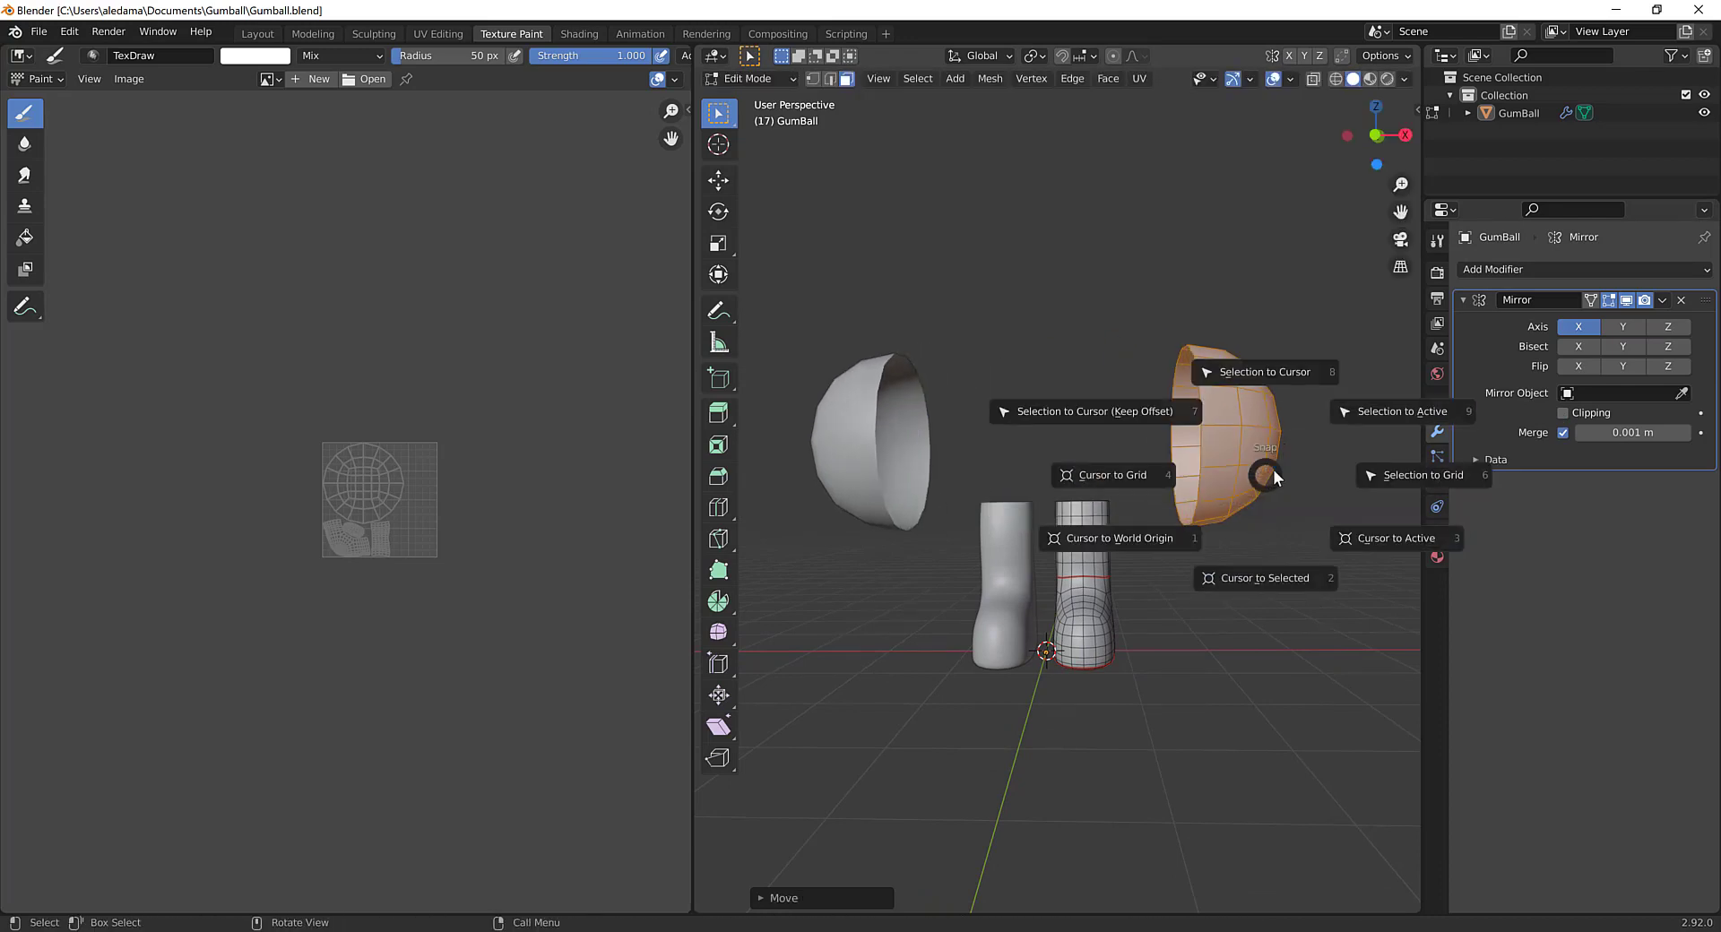
left_click(1272, 469)
left_click(1564, 412)
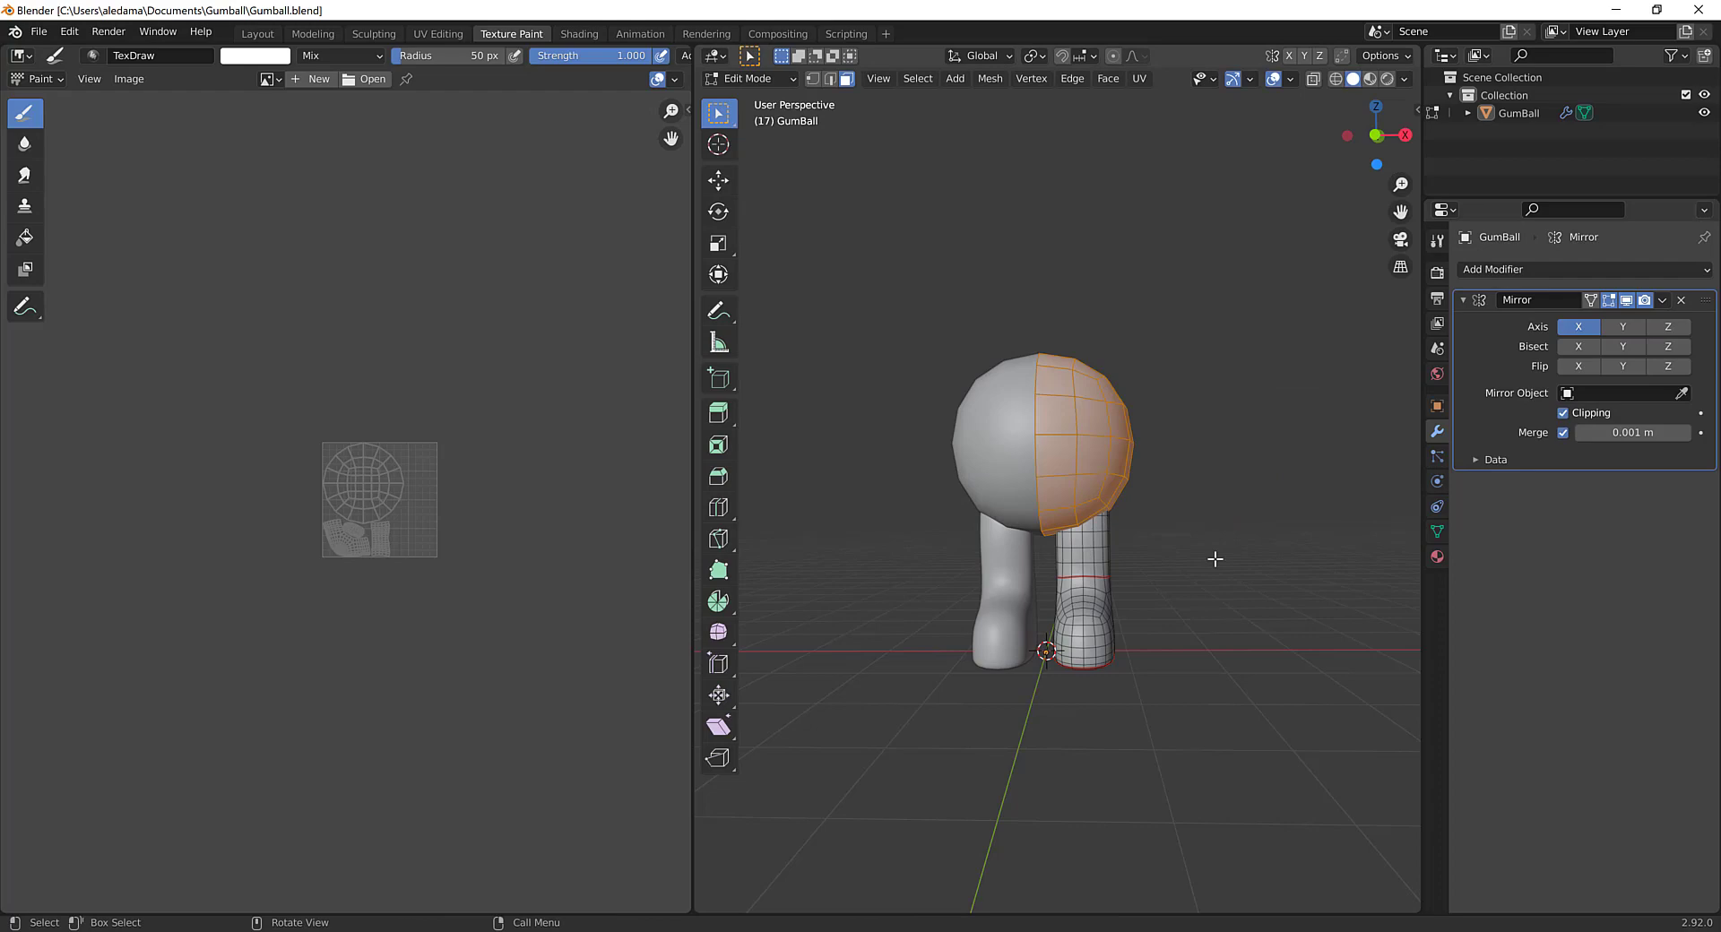
Step: Deselect the body half and examine the mirrored character alongside its complete UV layout
left_click(1221, 522)
middle_click_drag(1221, 522, 1104, 420)
scroll(1223, 533, "up", 2)
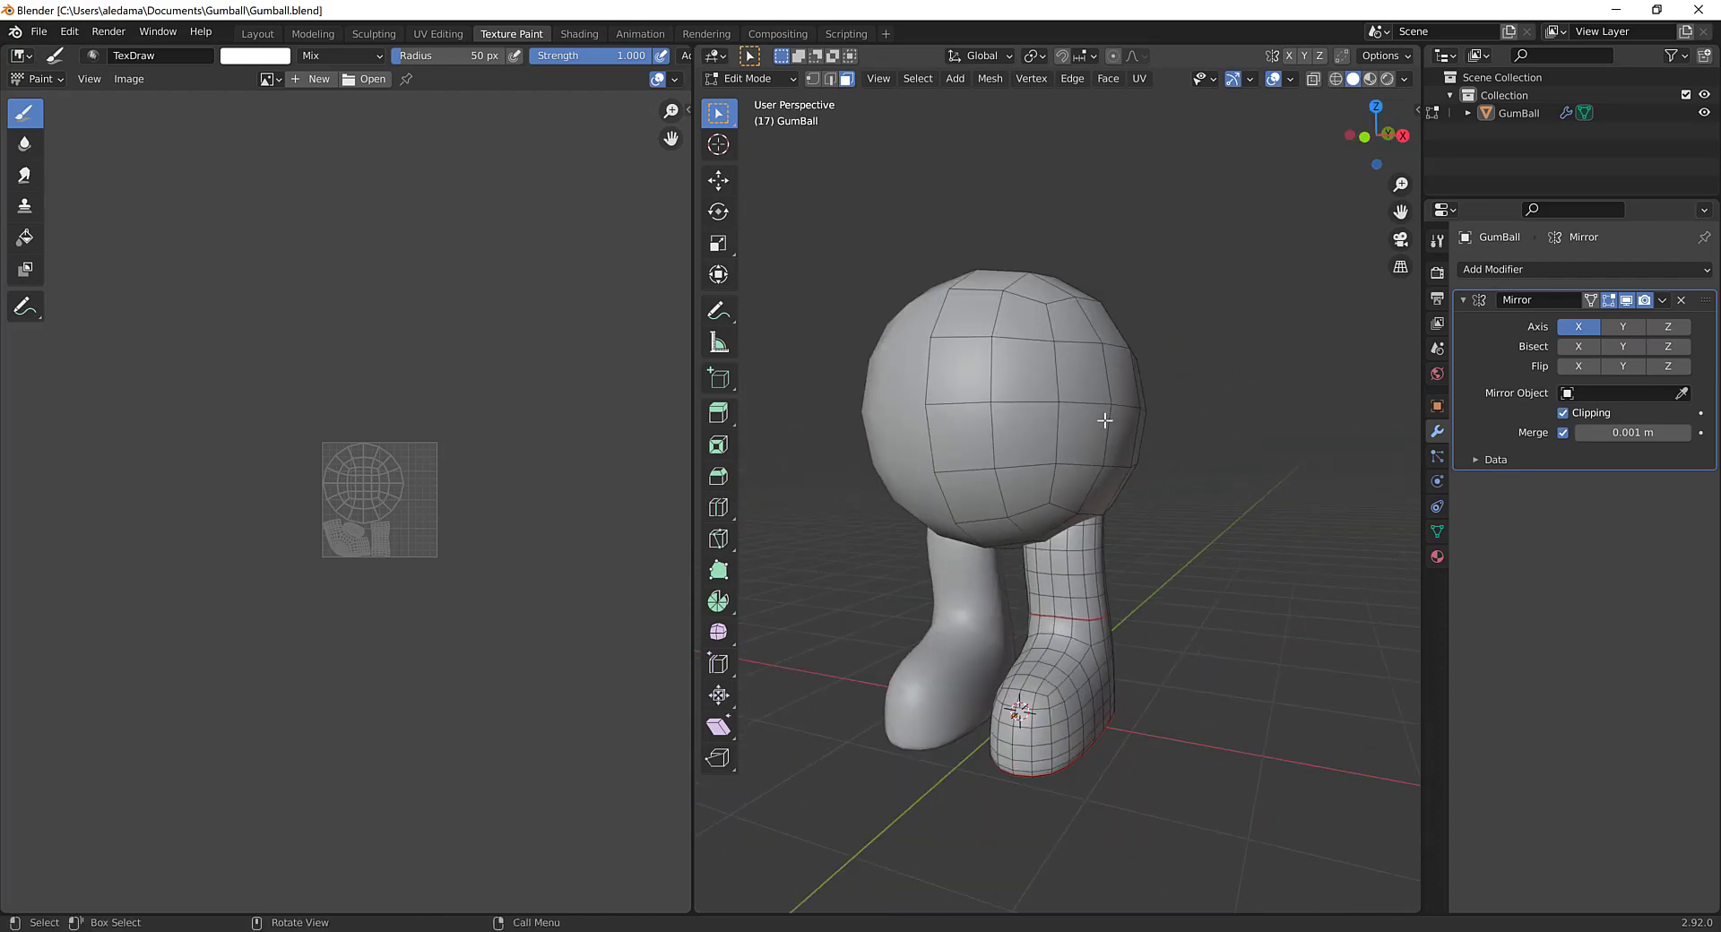
scroll(369, 467, "up", 6)
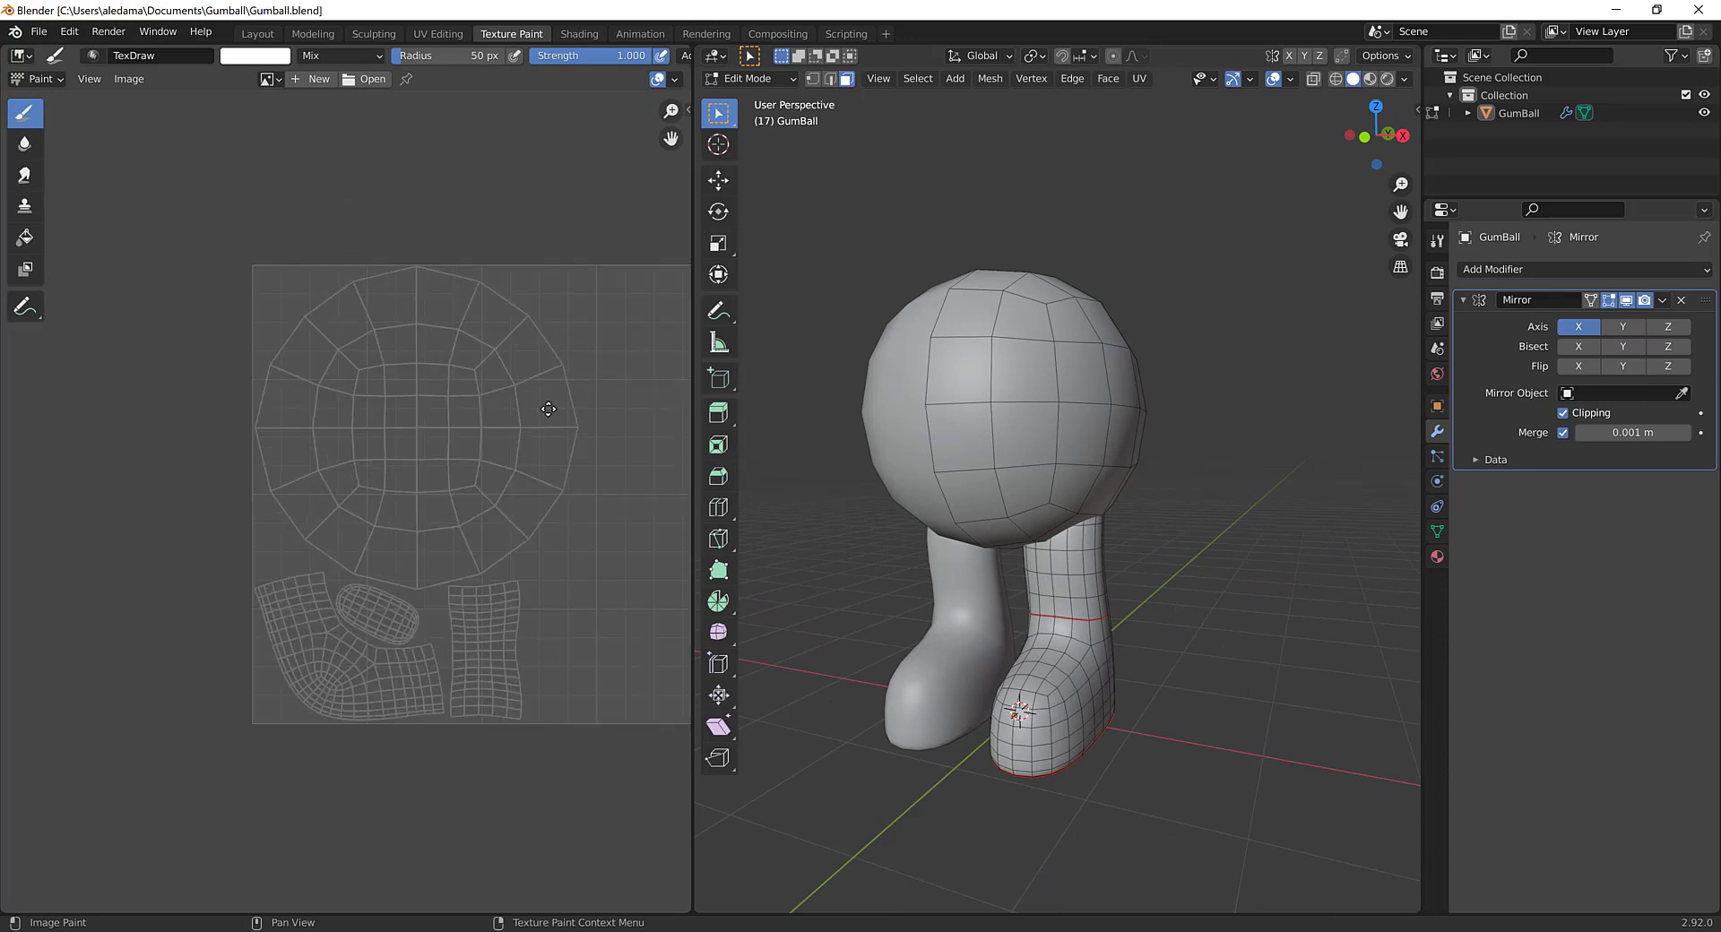
middle_click_drag(548, 409, 421, 357)
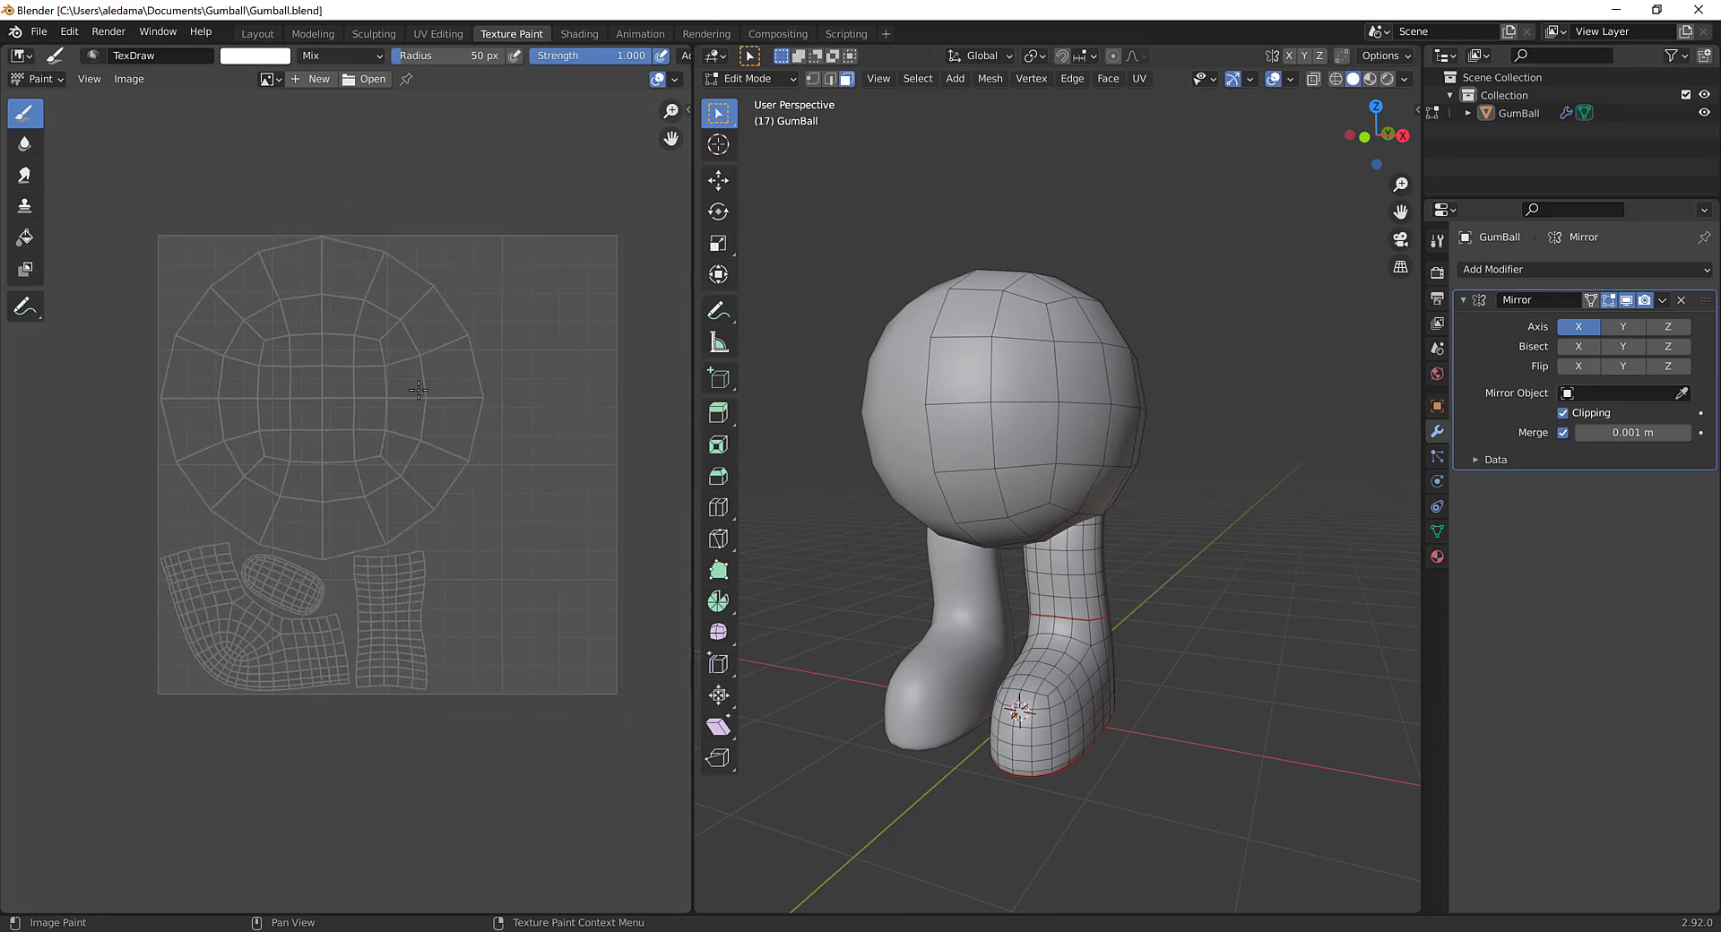
middle_click_drag(859, 493, 912, 589)
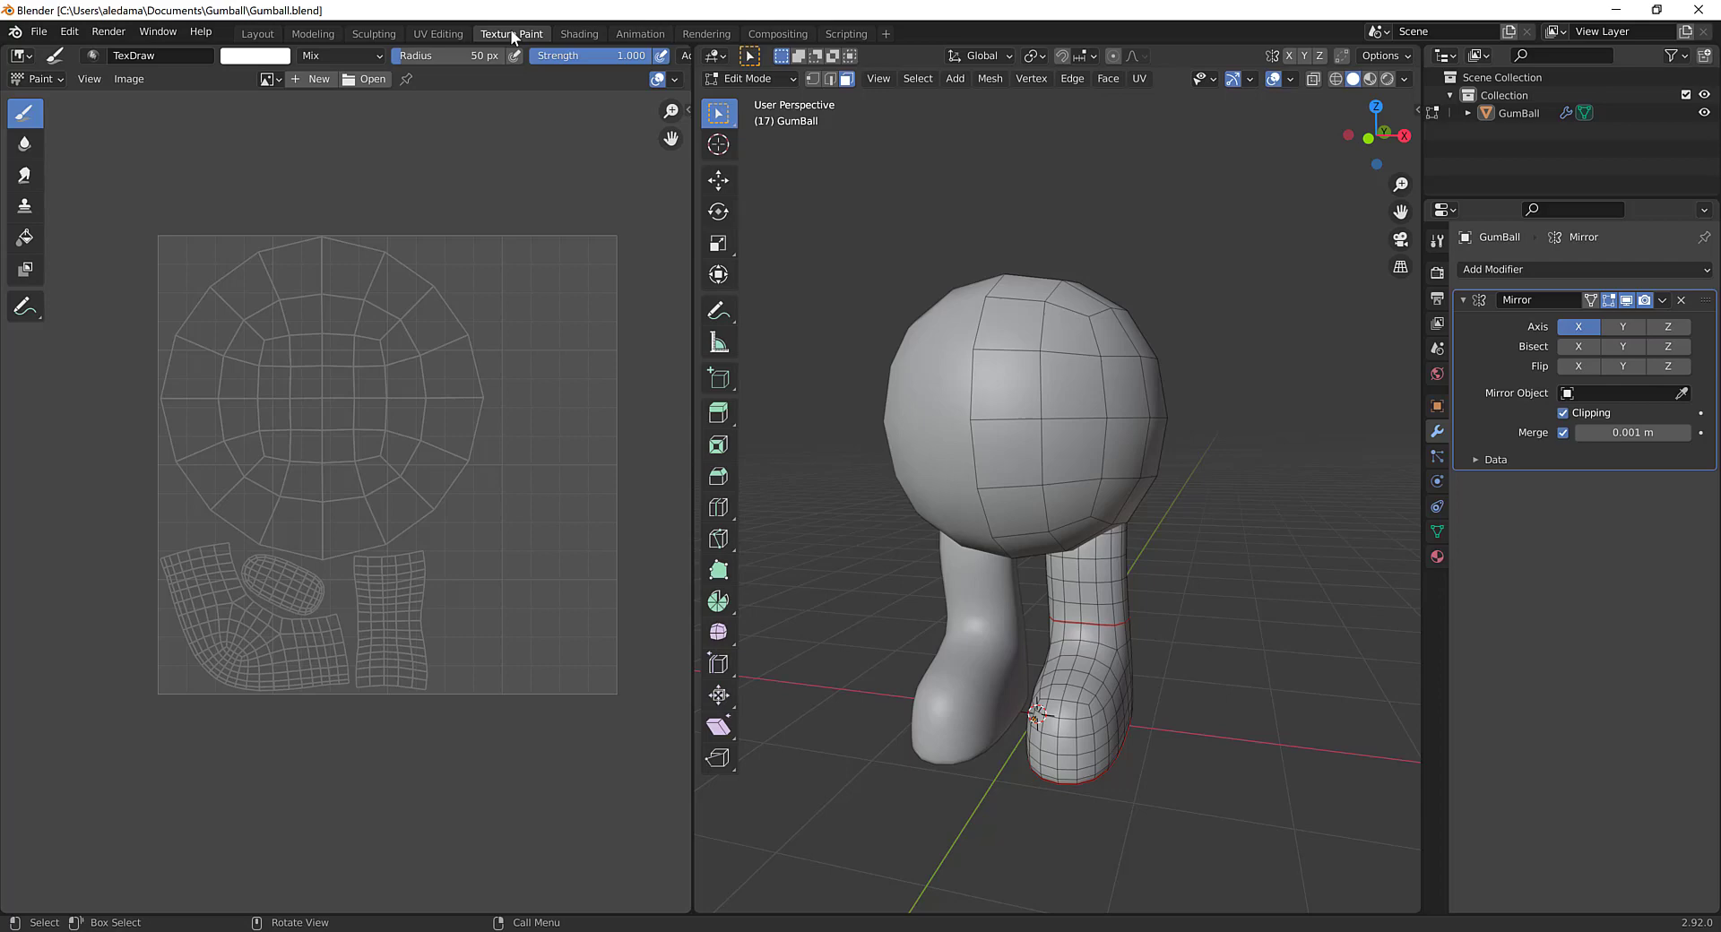
Step: Set the 3D viewport shading to Material Preview, trying Rendered shading for comparison
key("z")
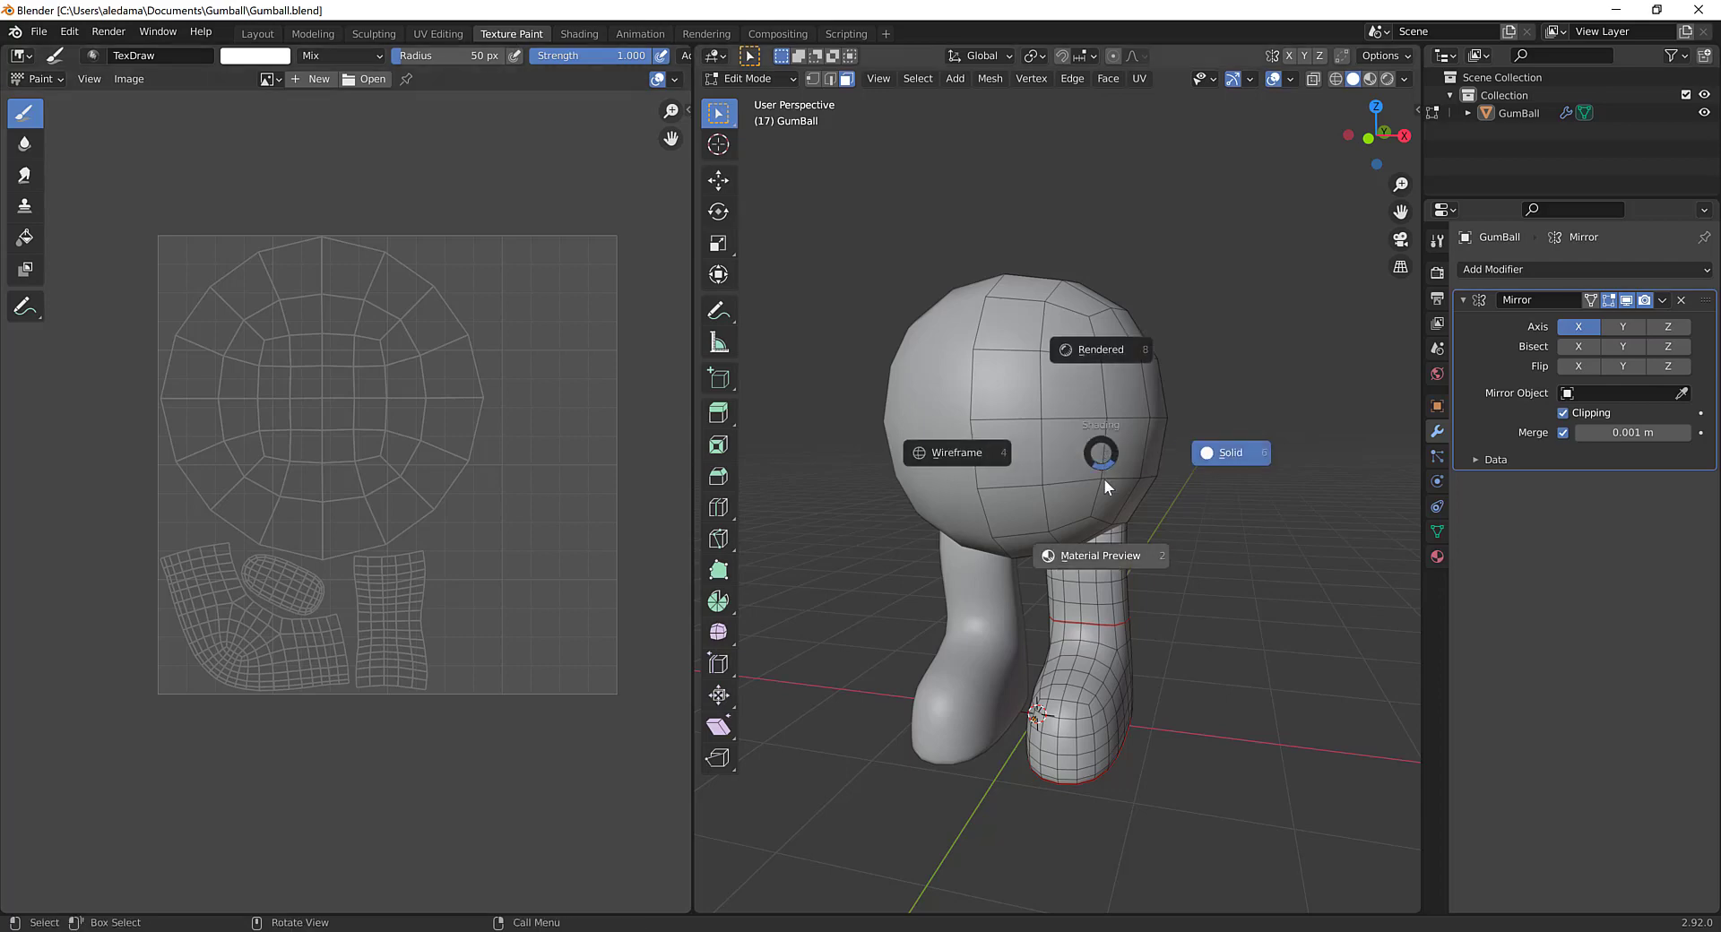
left_click(1111, 554)
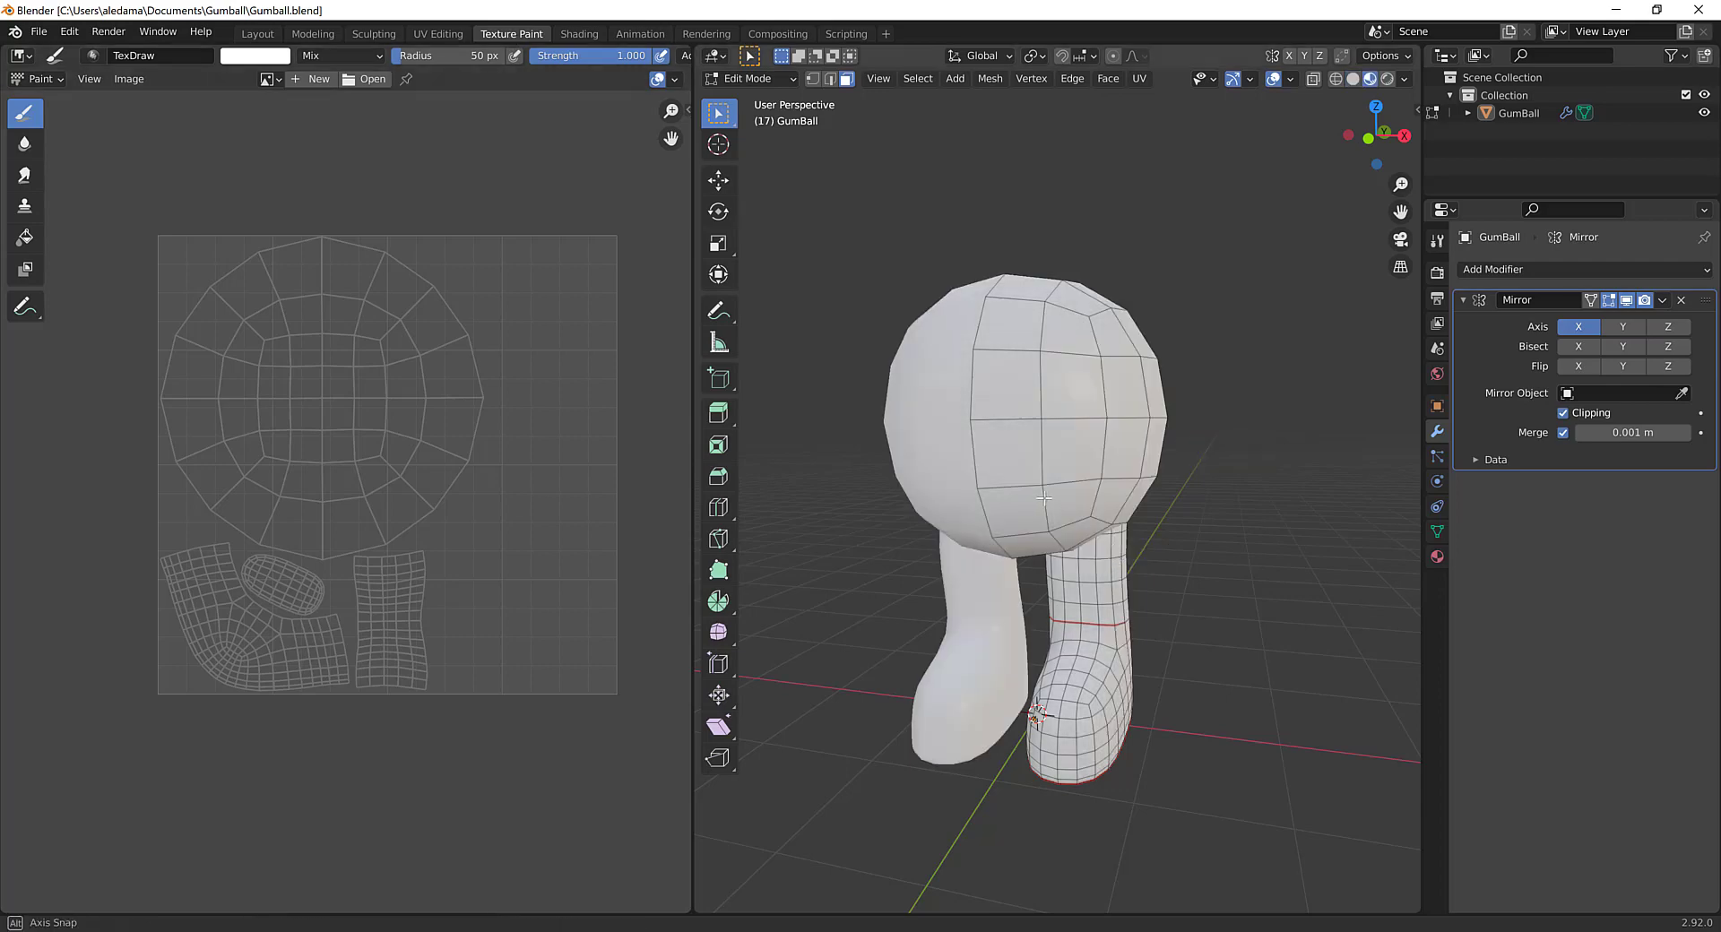
middle_click_drag(1113, 552, 1078, 465)
key("z")
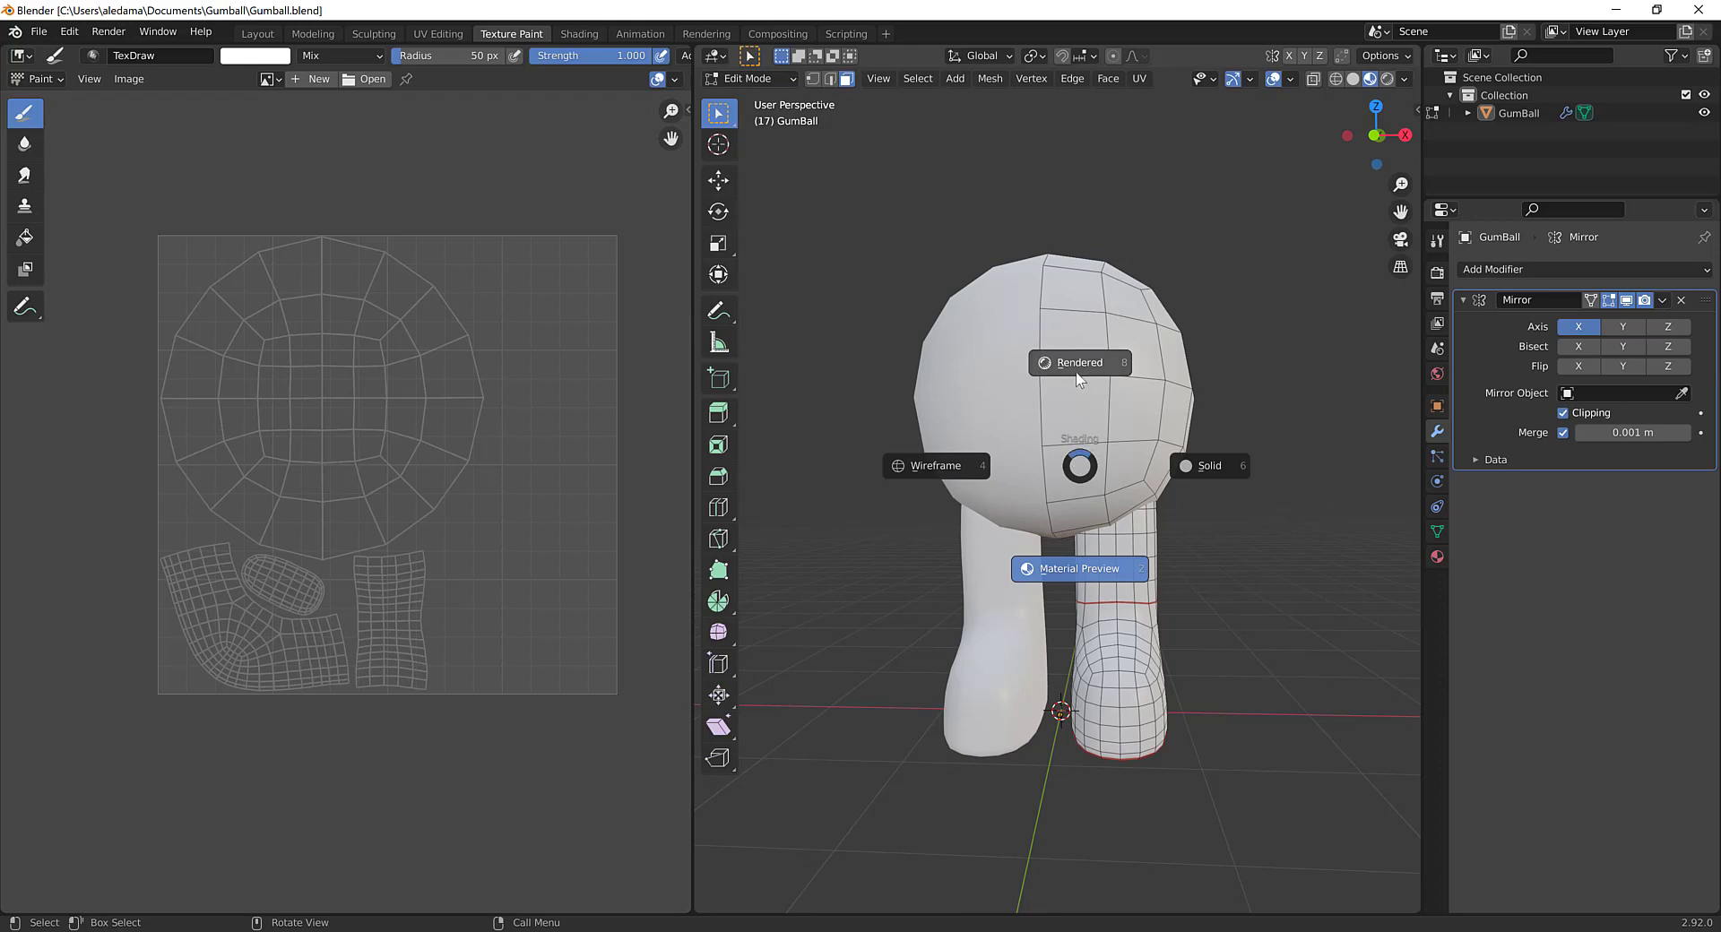
left_click(1075, 371)
key("z")
left_click(1078, 507)
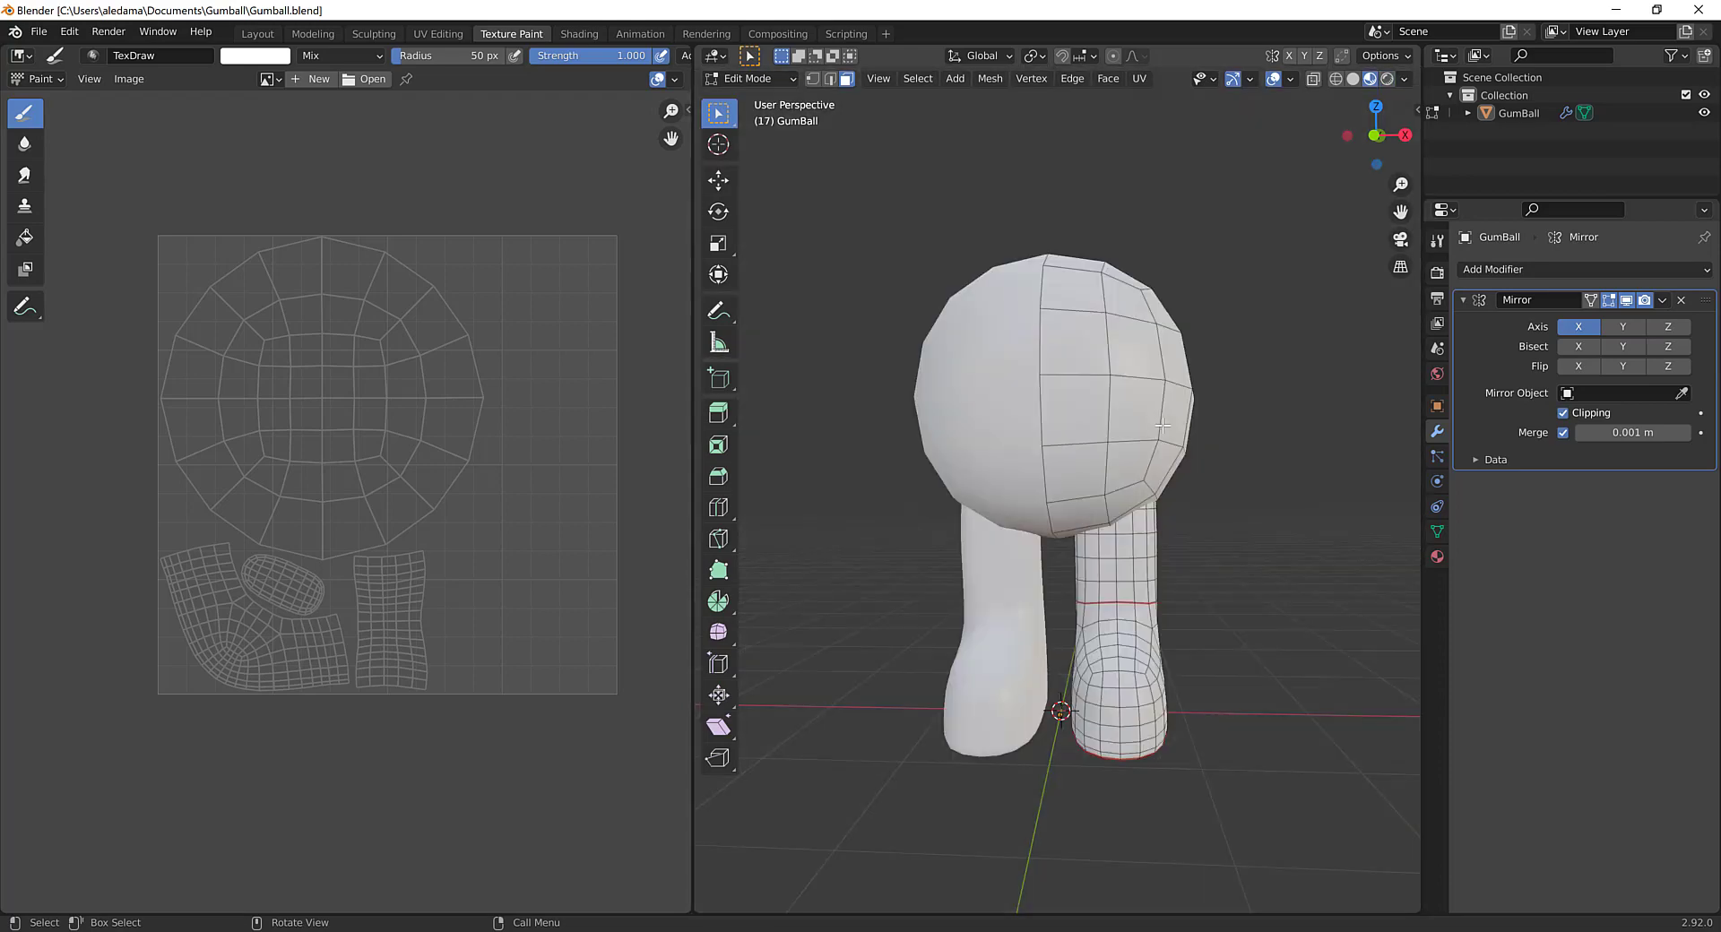
Step: Switch GumBall from Edit Mode to Texture Paint mode
middle_click_drag(1163, 426, 1093, 490)
key("ctrl+Tab")
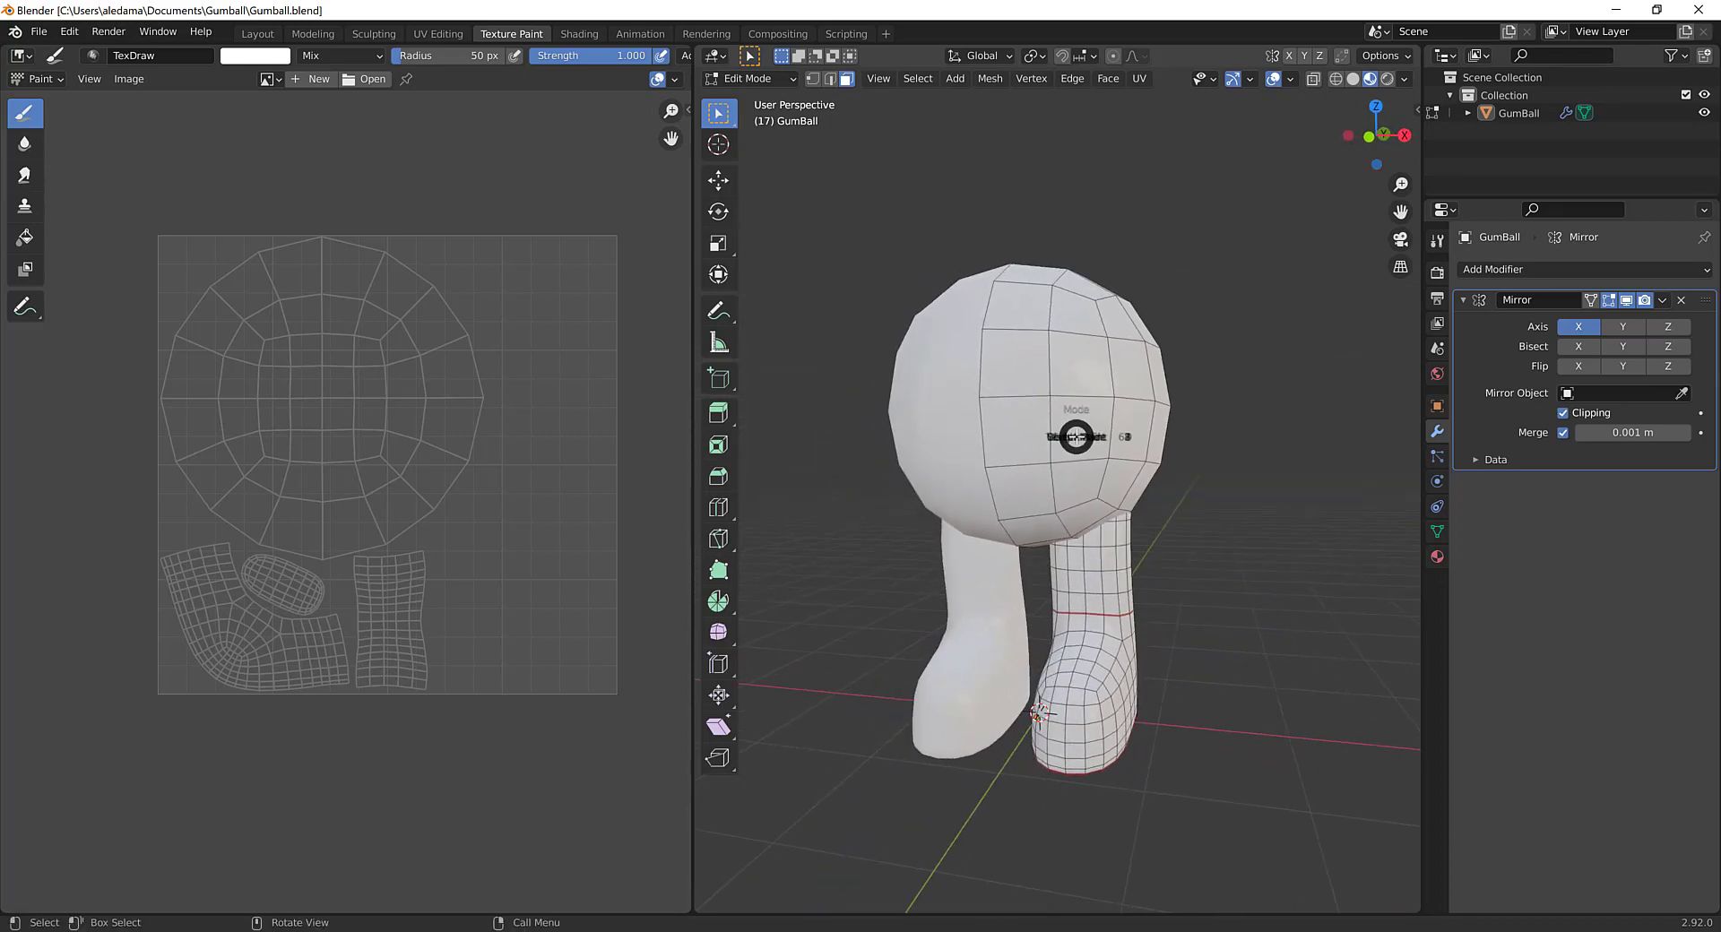
left_click(1147, 394)
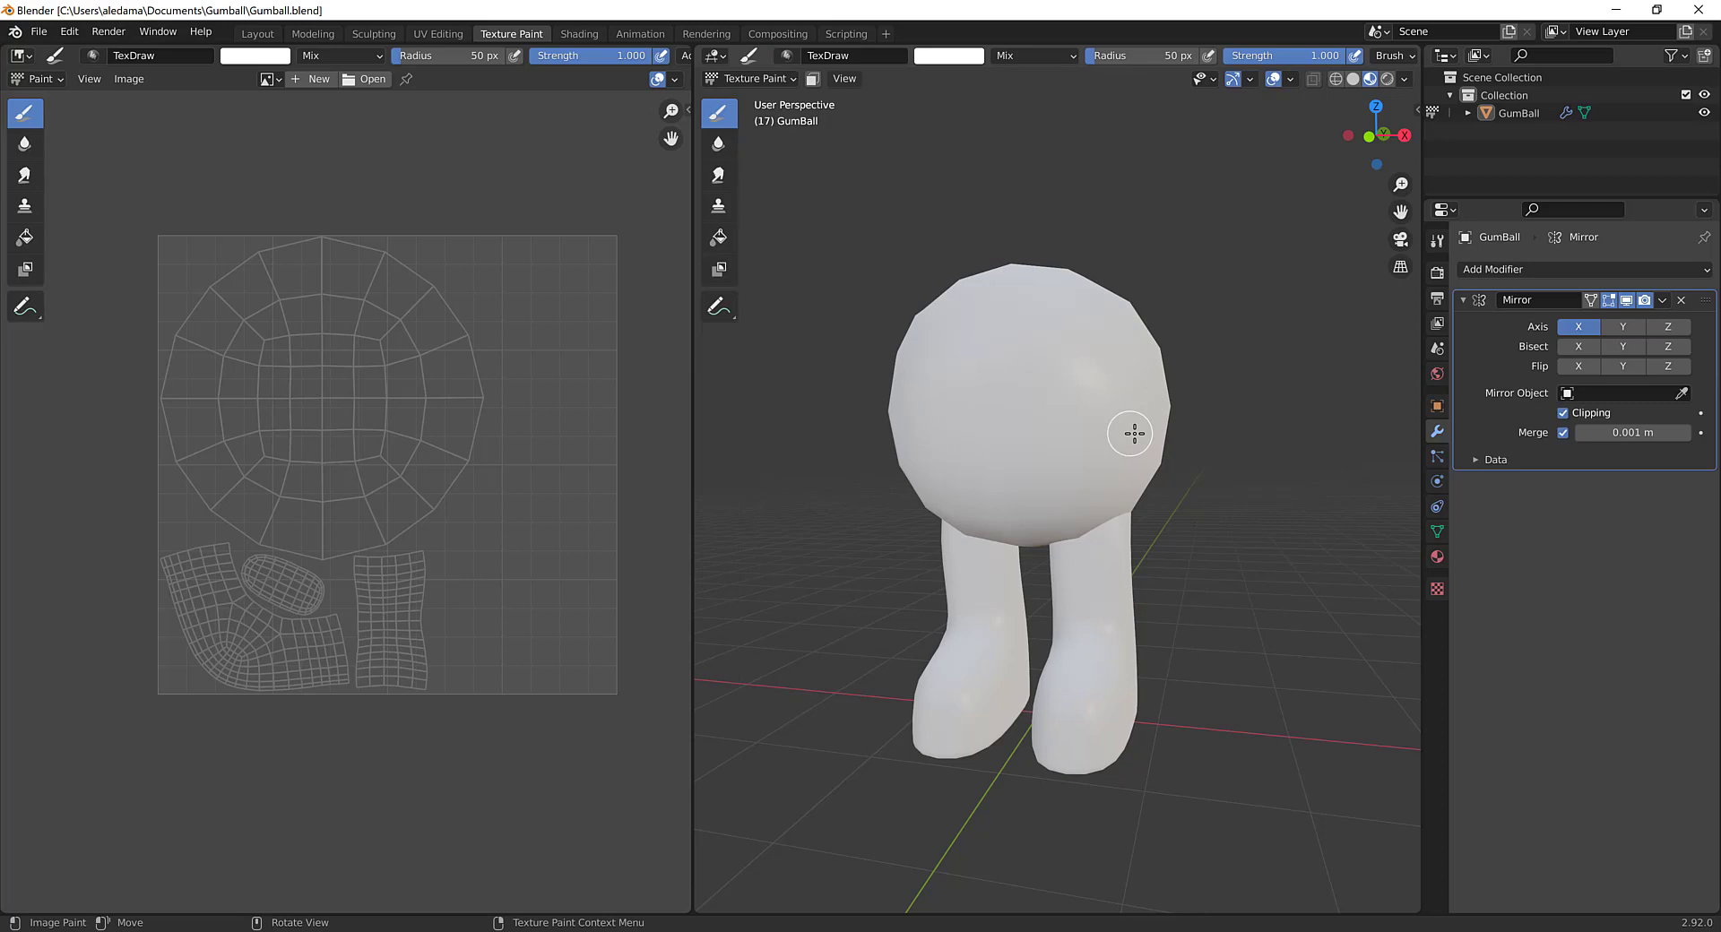
Step: Examine the character from another angle and review the Draw brush's texture slots and brush settings
middle_click_drag(1133, 431, 1102, 464)
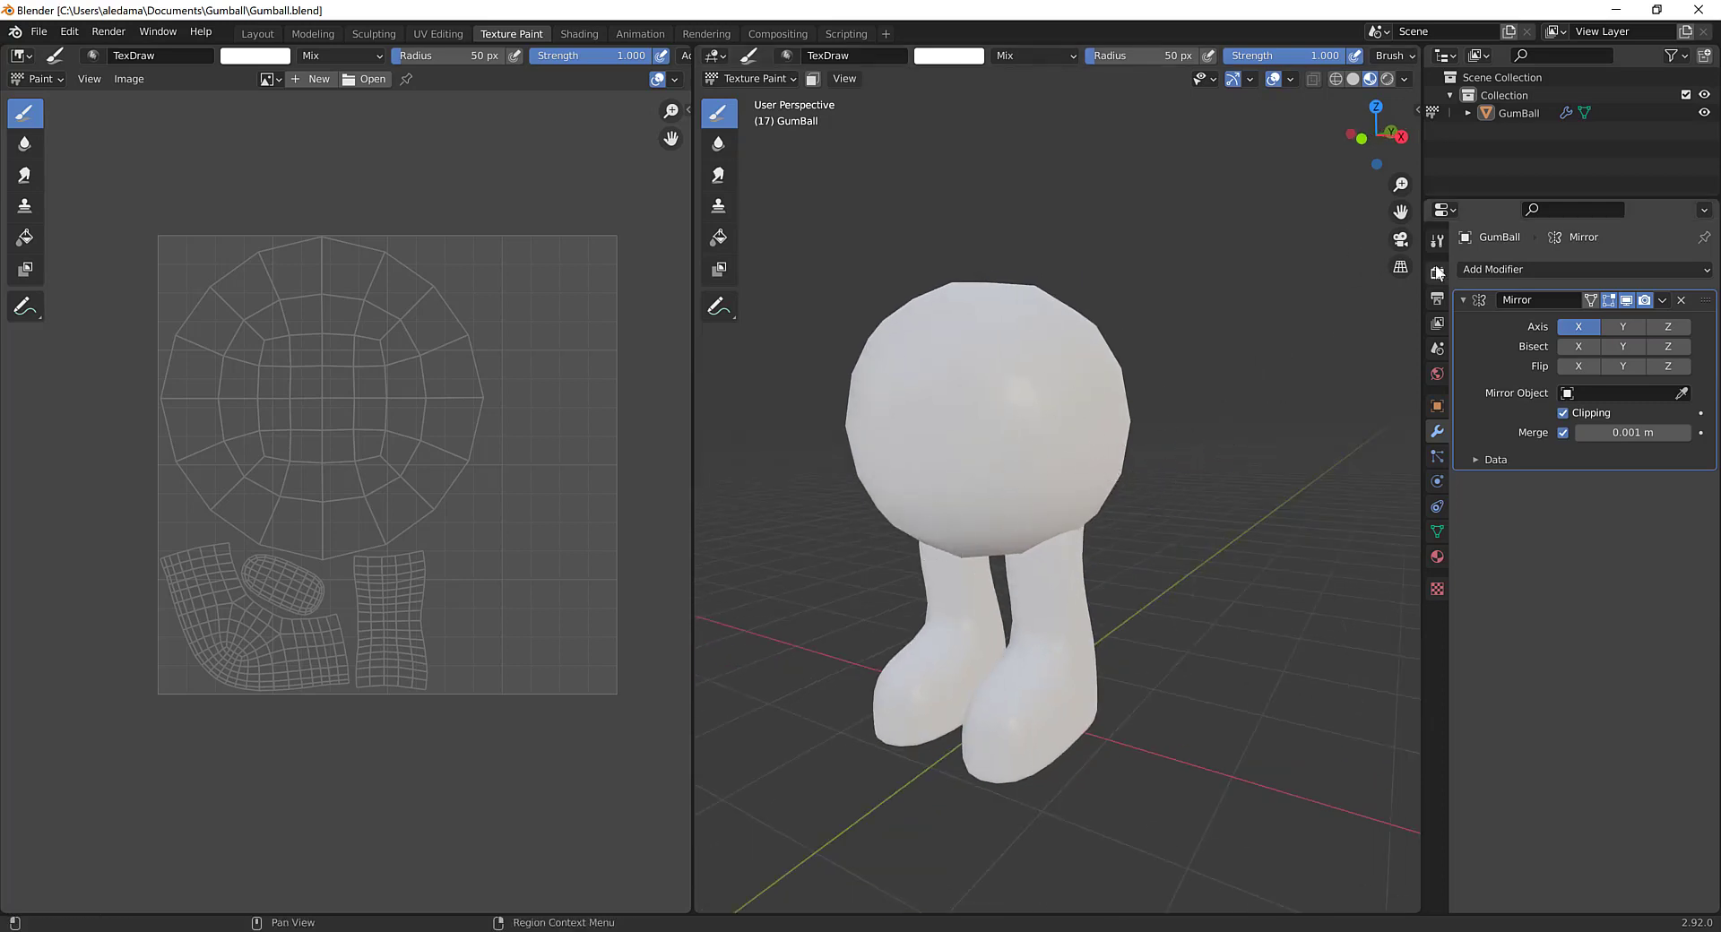
left_click(1437, 272)
left_click(1436, 240)
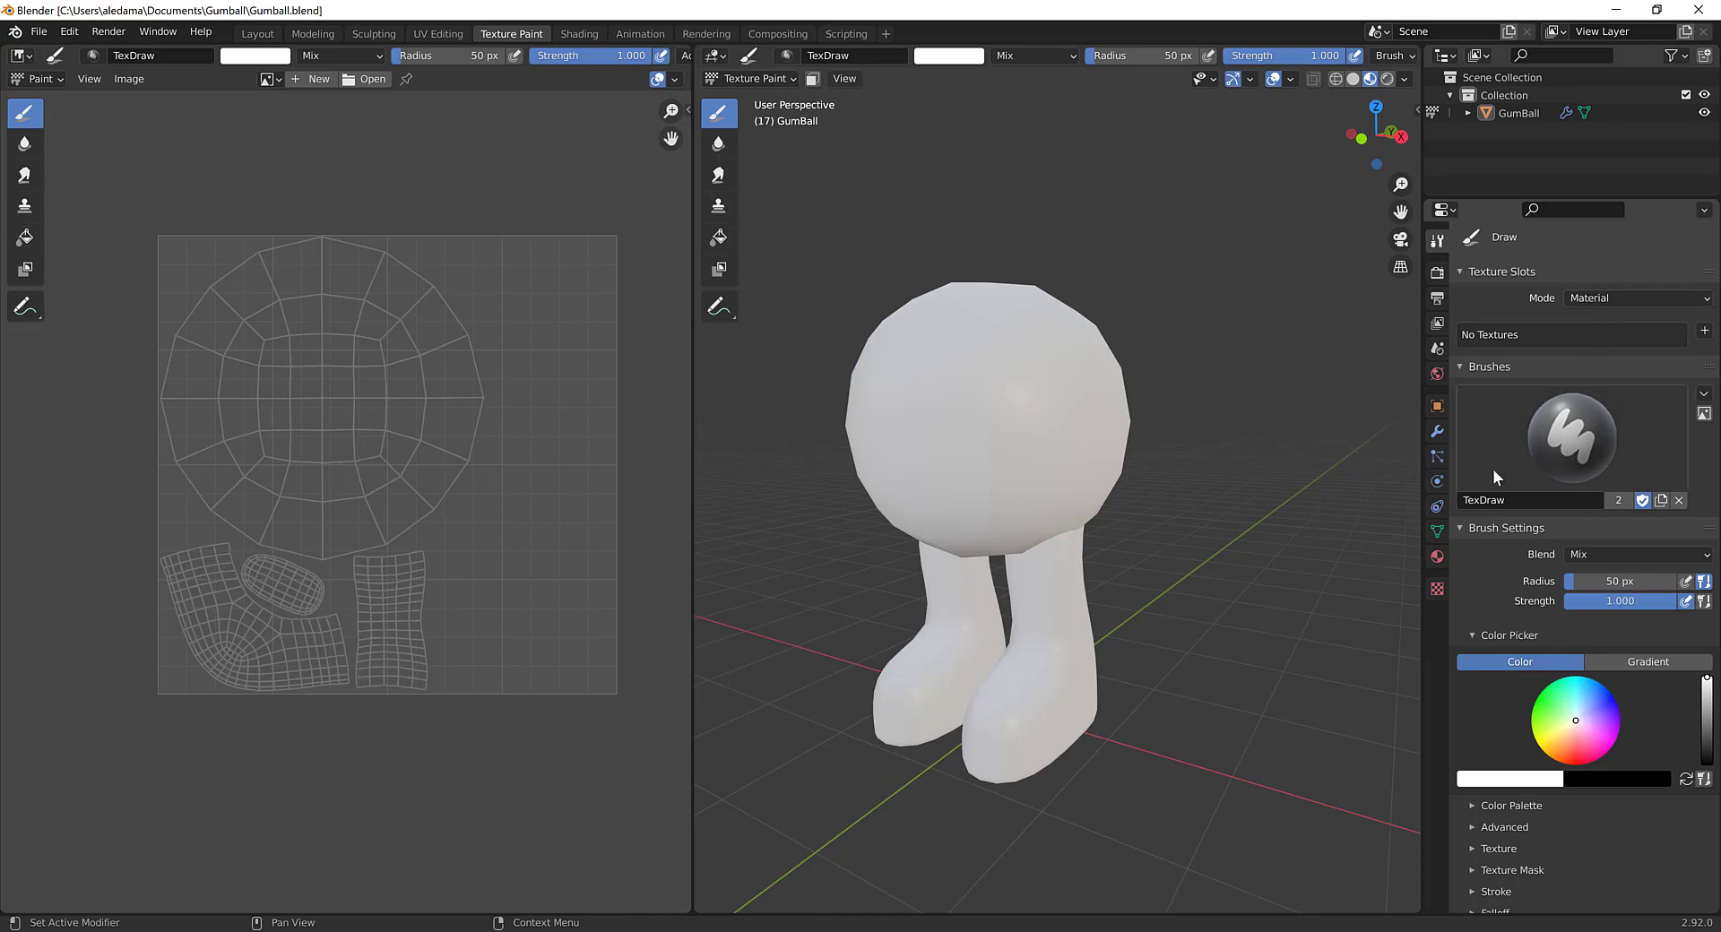
scroll(1536, 575, "down", 2)
scroll(1538, 581, "up", 2)
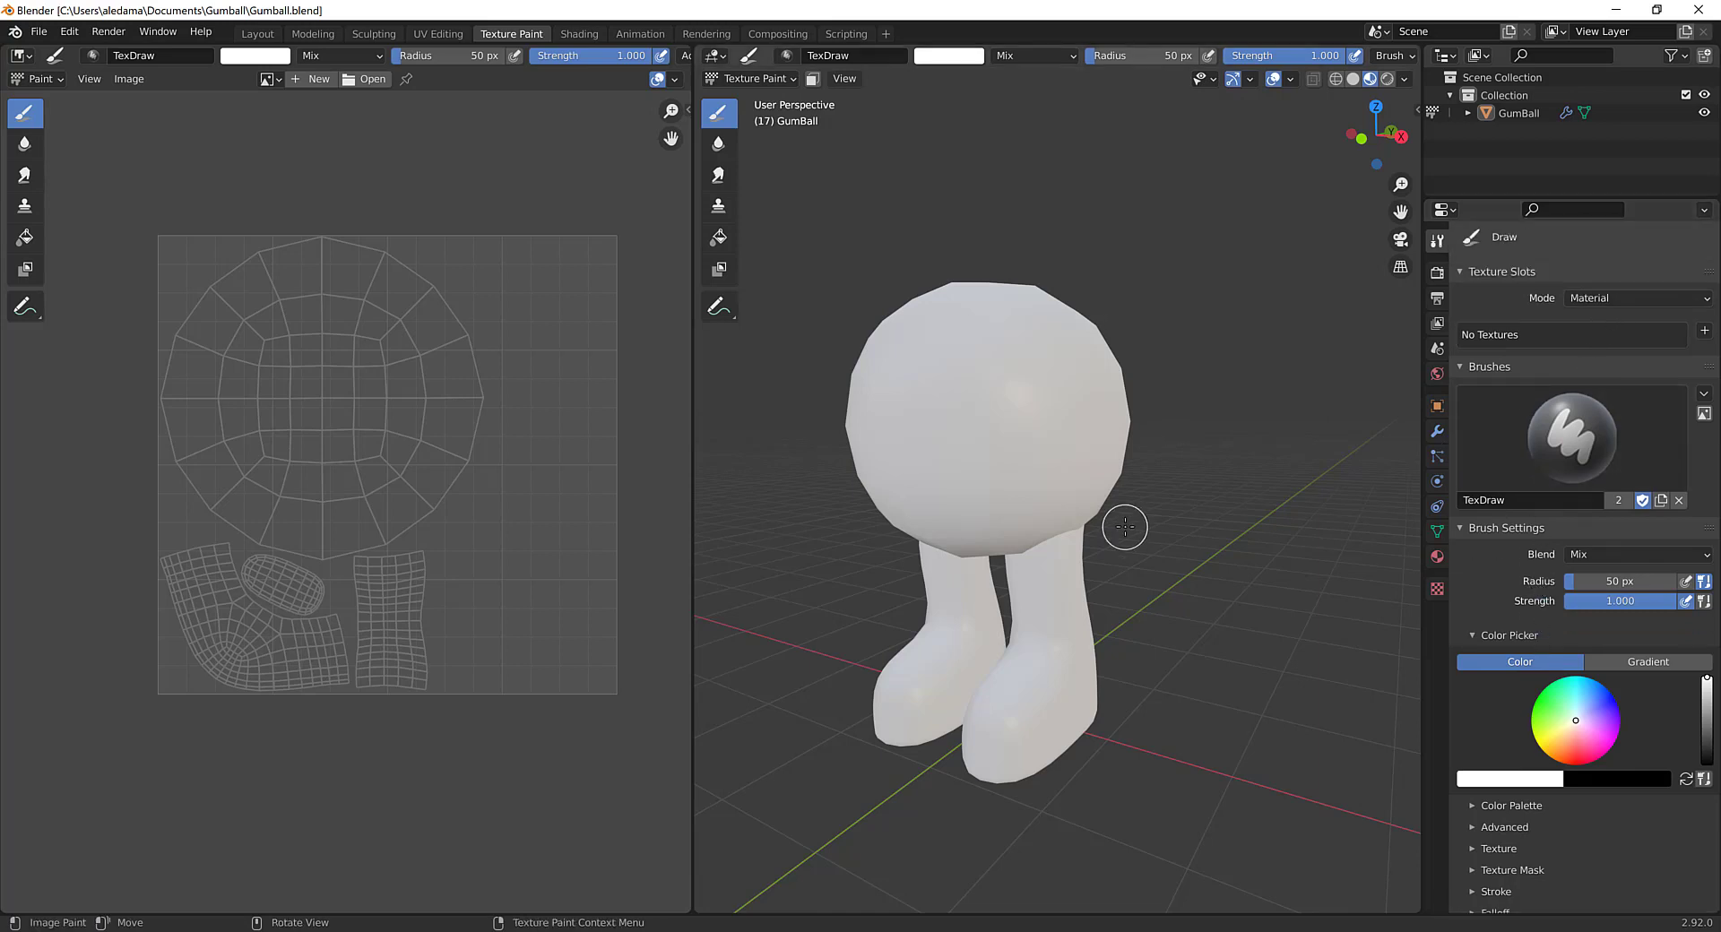
mouse_move(1122, 526)
middle_mouse_down()
mouse_move(1075, 538)
mouse_move(1071, 569)
middle_mouse_up()
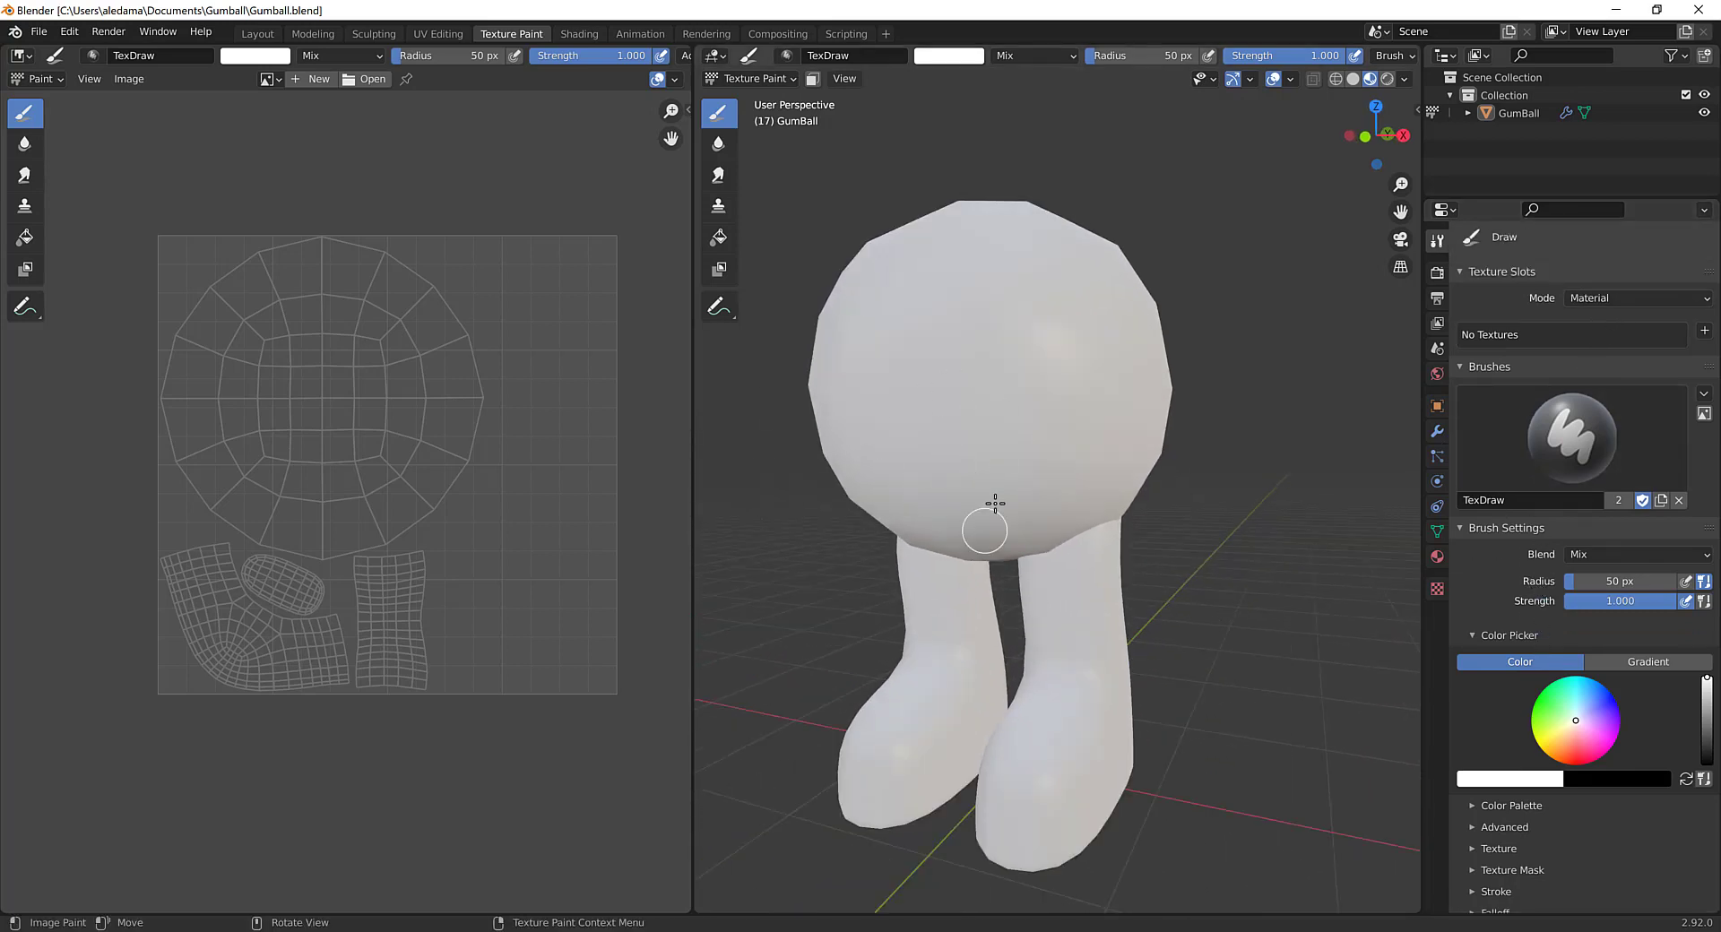
Step: Try Solid viewport shading, check the material, output, scene and world properties, and return to Material Preview shading
key("z")
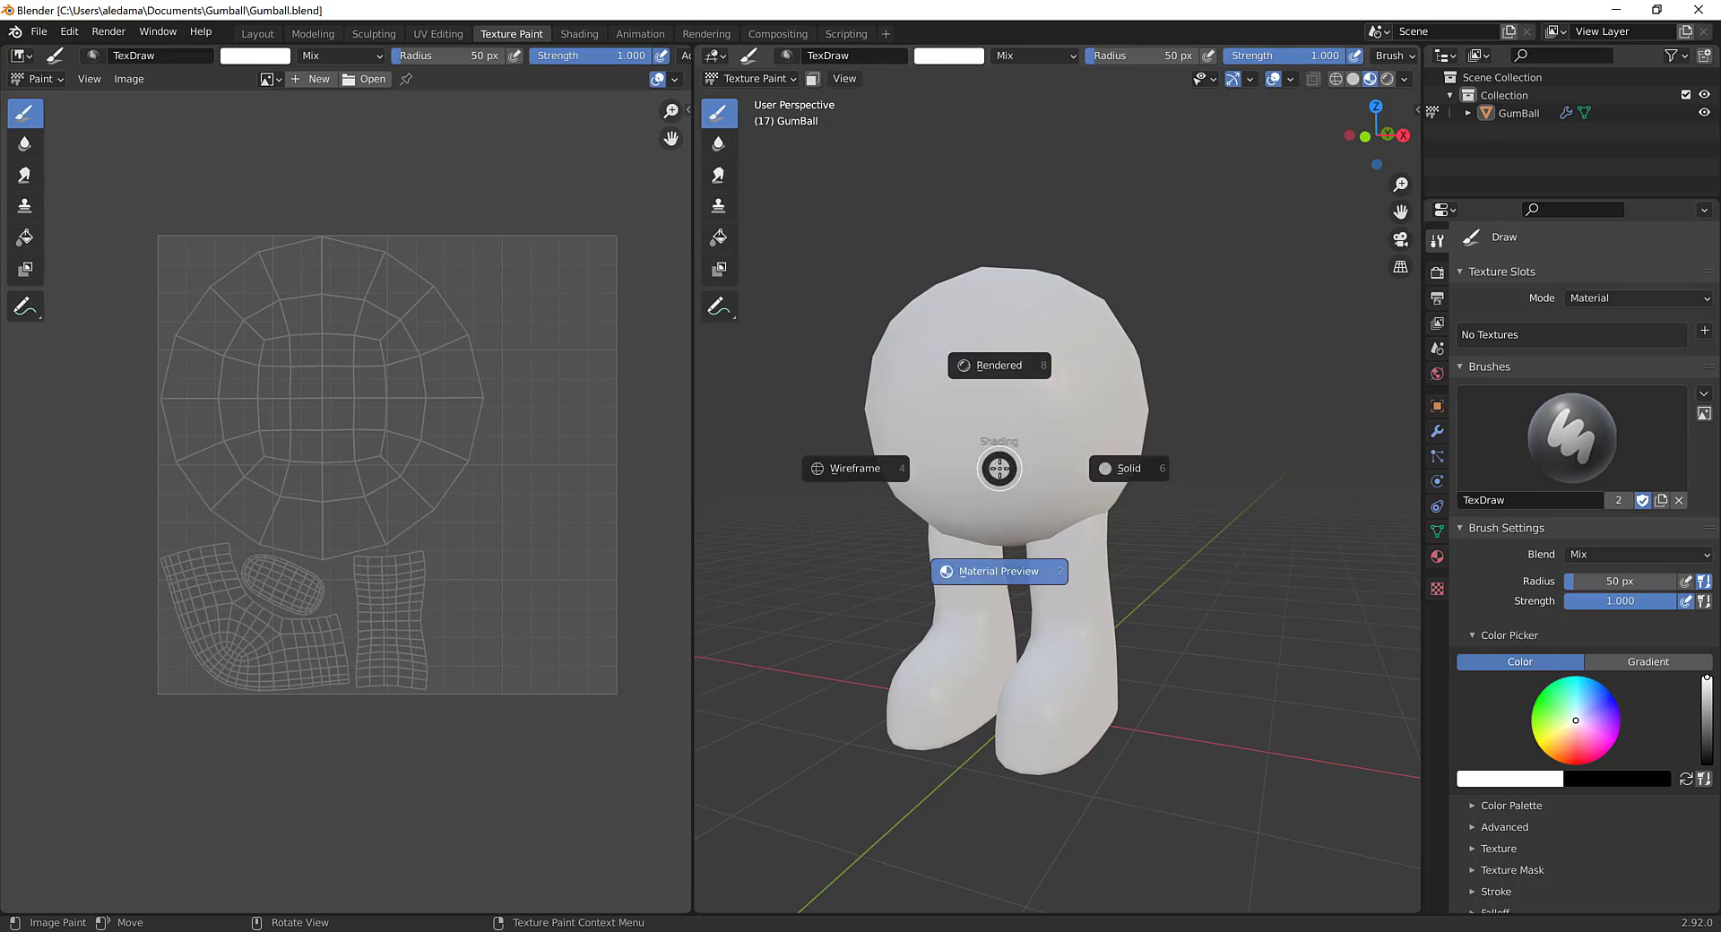
left_click(1111, 468)
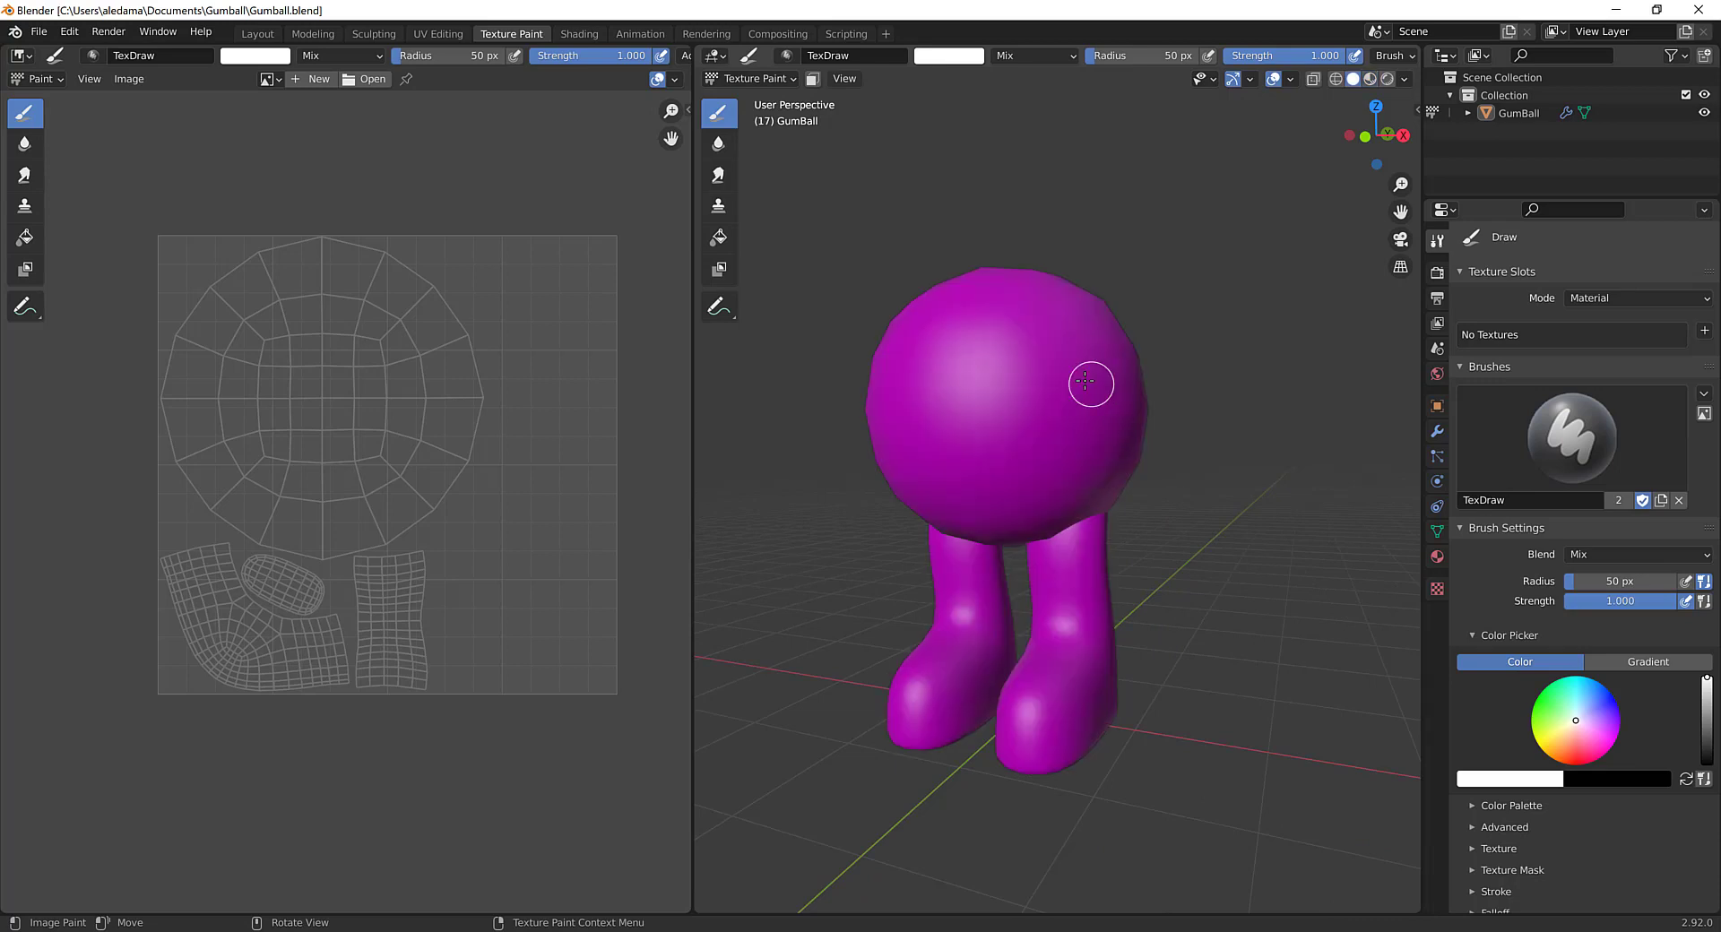
mouse_move(997, 417)
middle_mouse_down()
mouse_move(967, 492)
mouse_move(1044, 504)
middle_mouse_up()
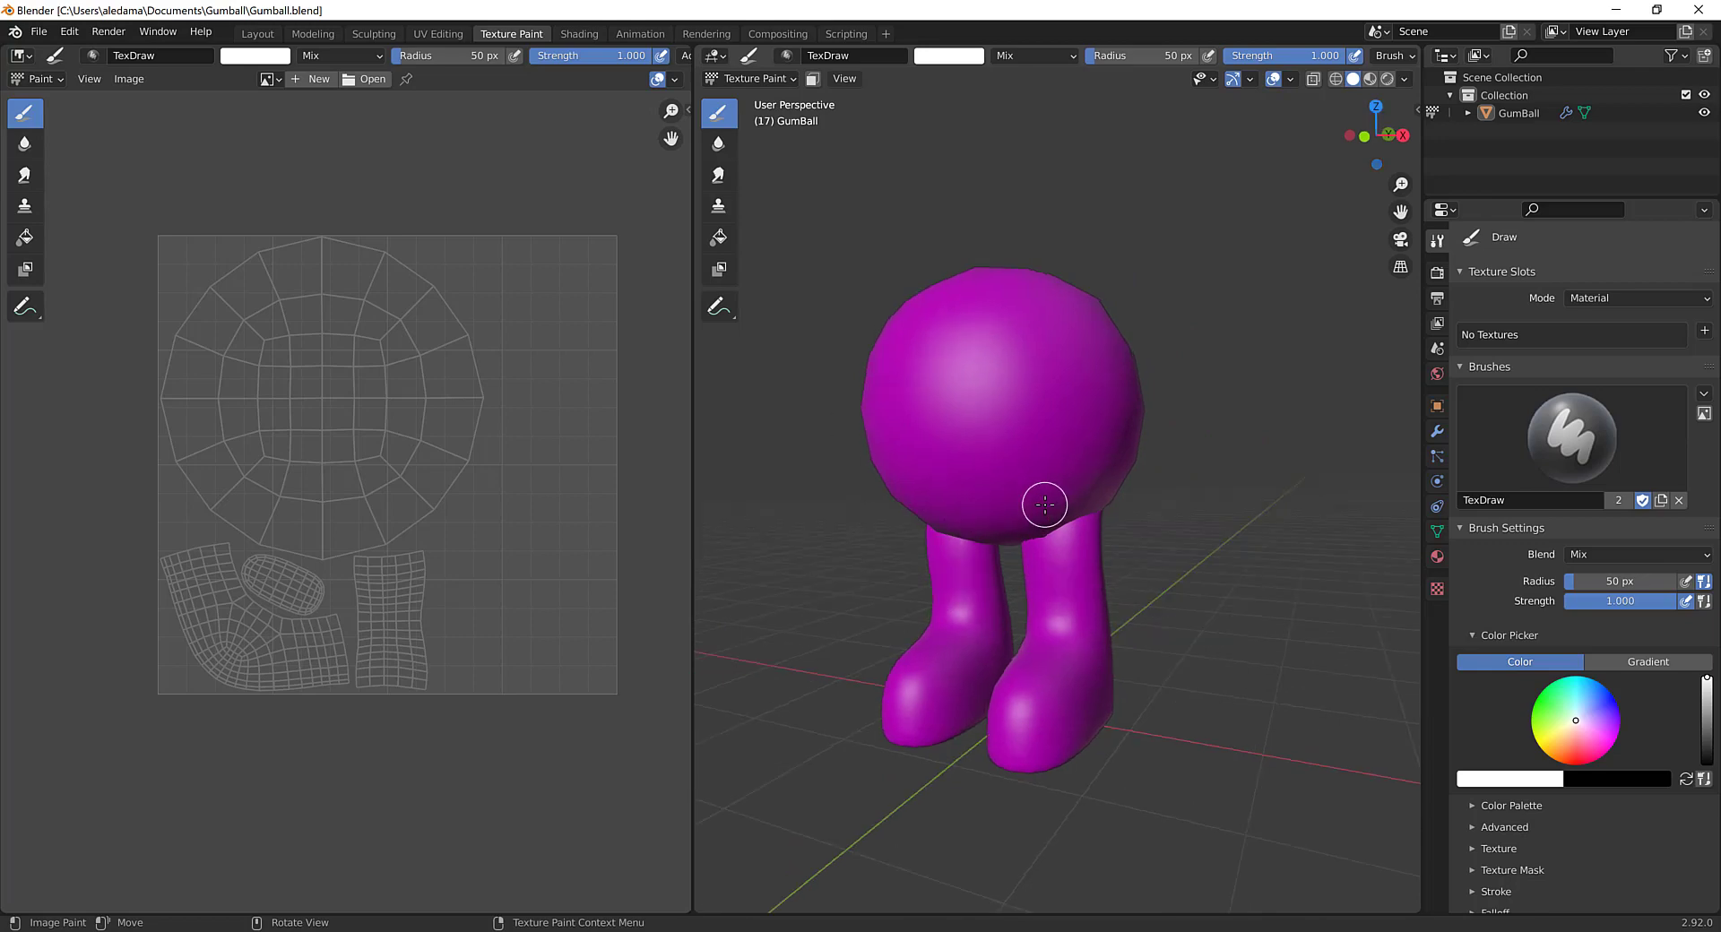
left_click(1437, 557)
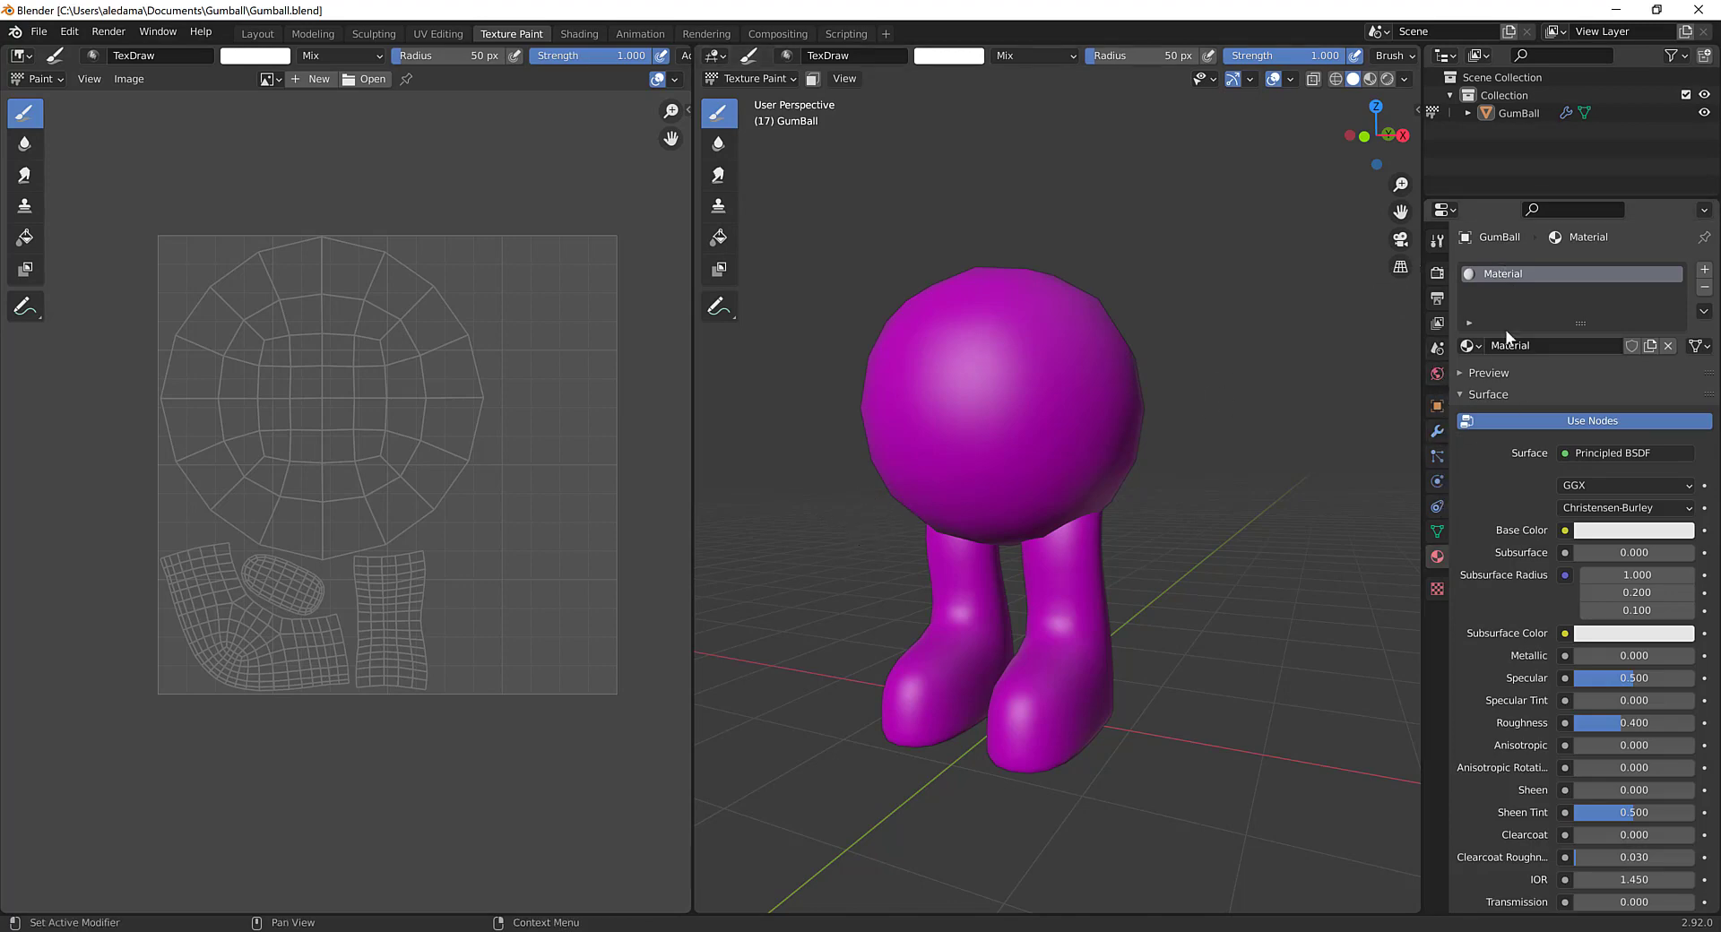
left_click(1437, 284)
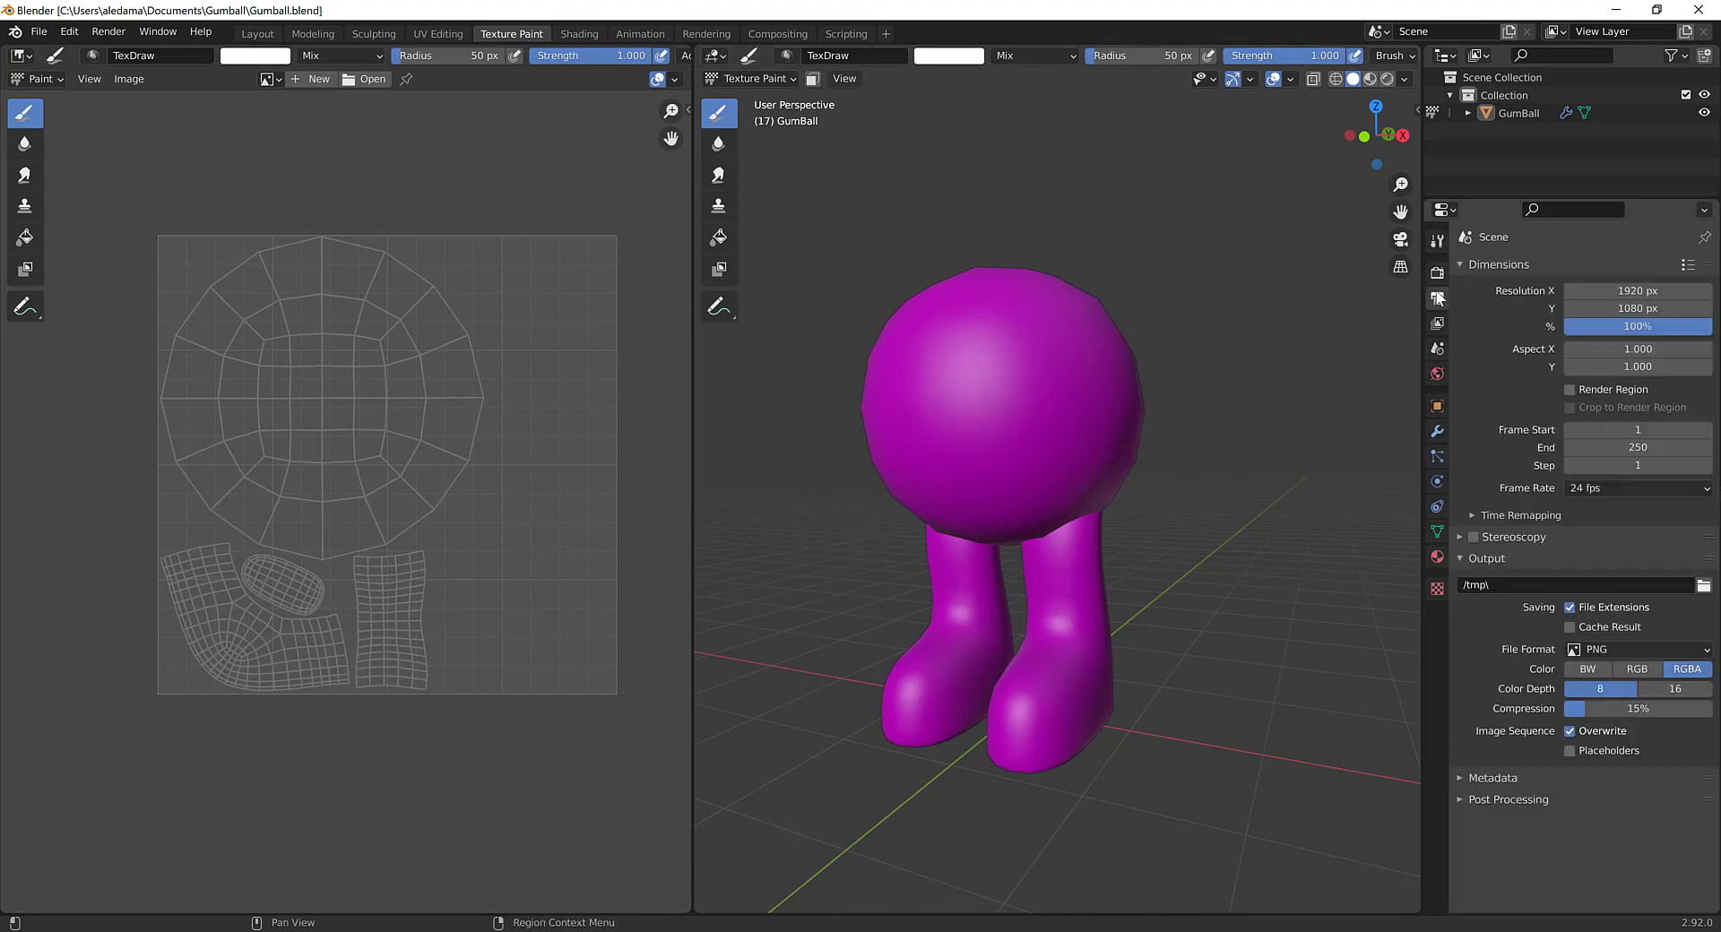
left_click(1438, 328)
left_click(1438, 345)
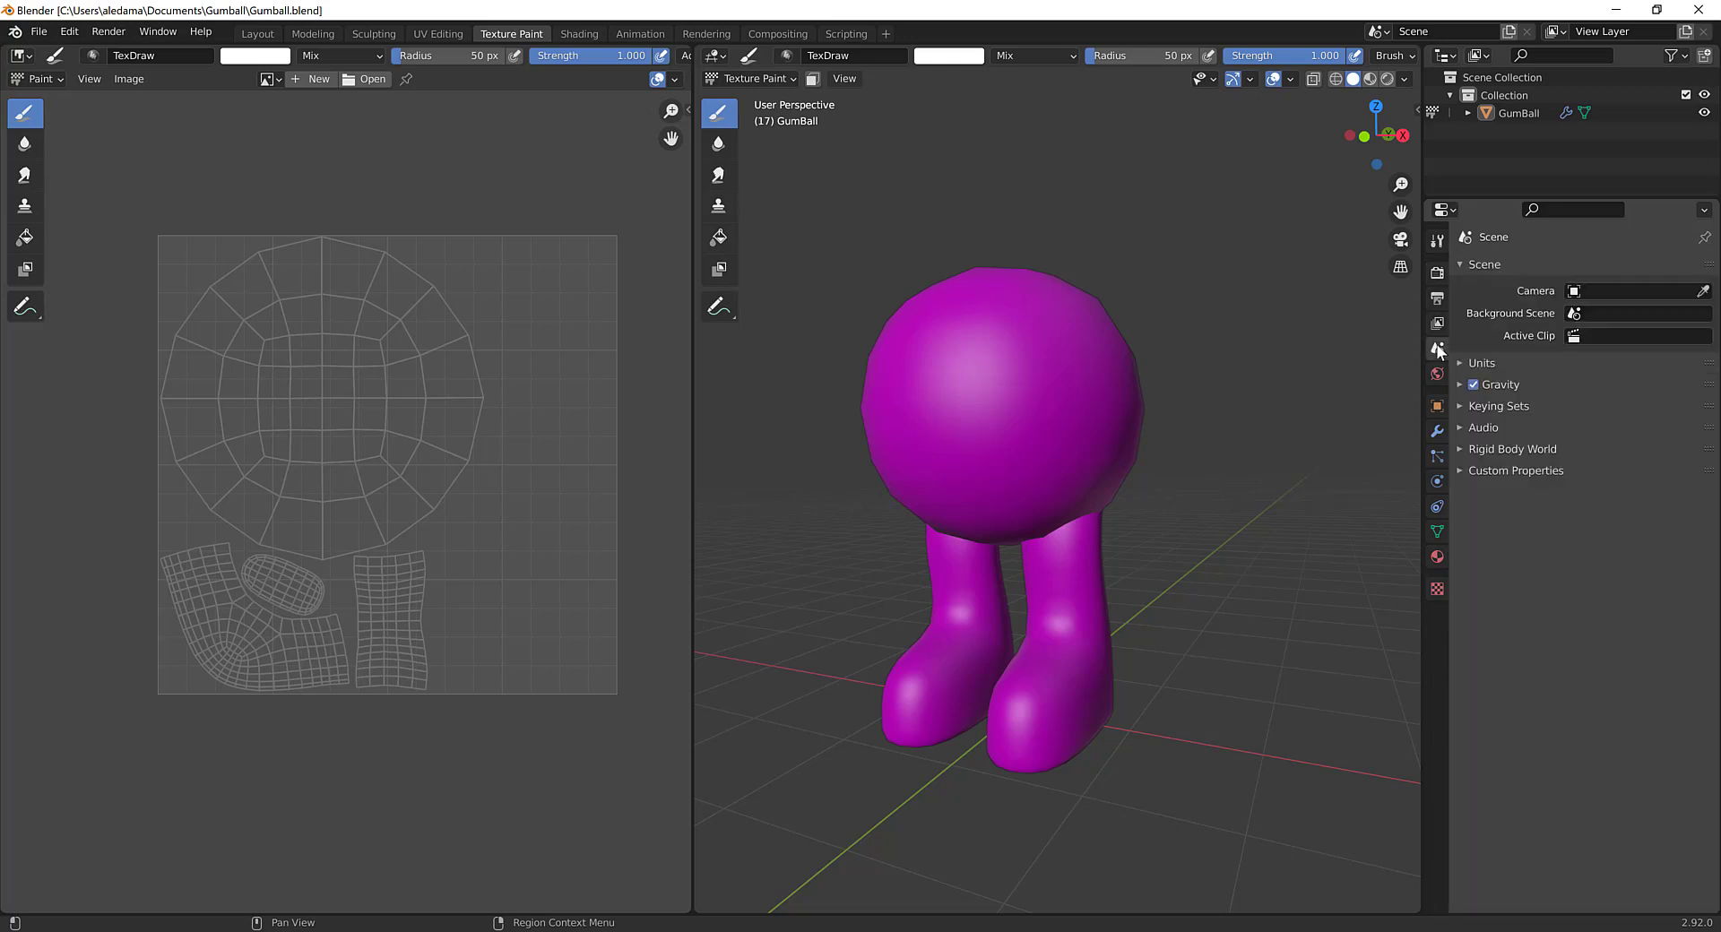
left_click(1437, 373)
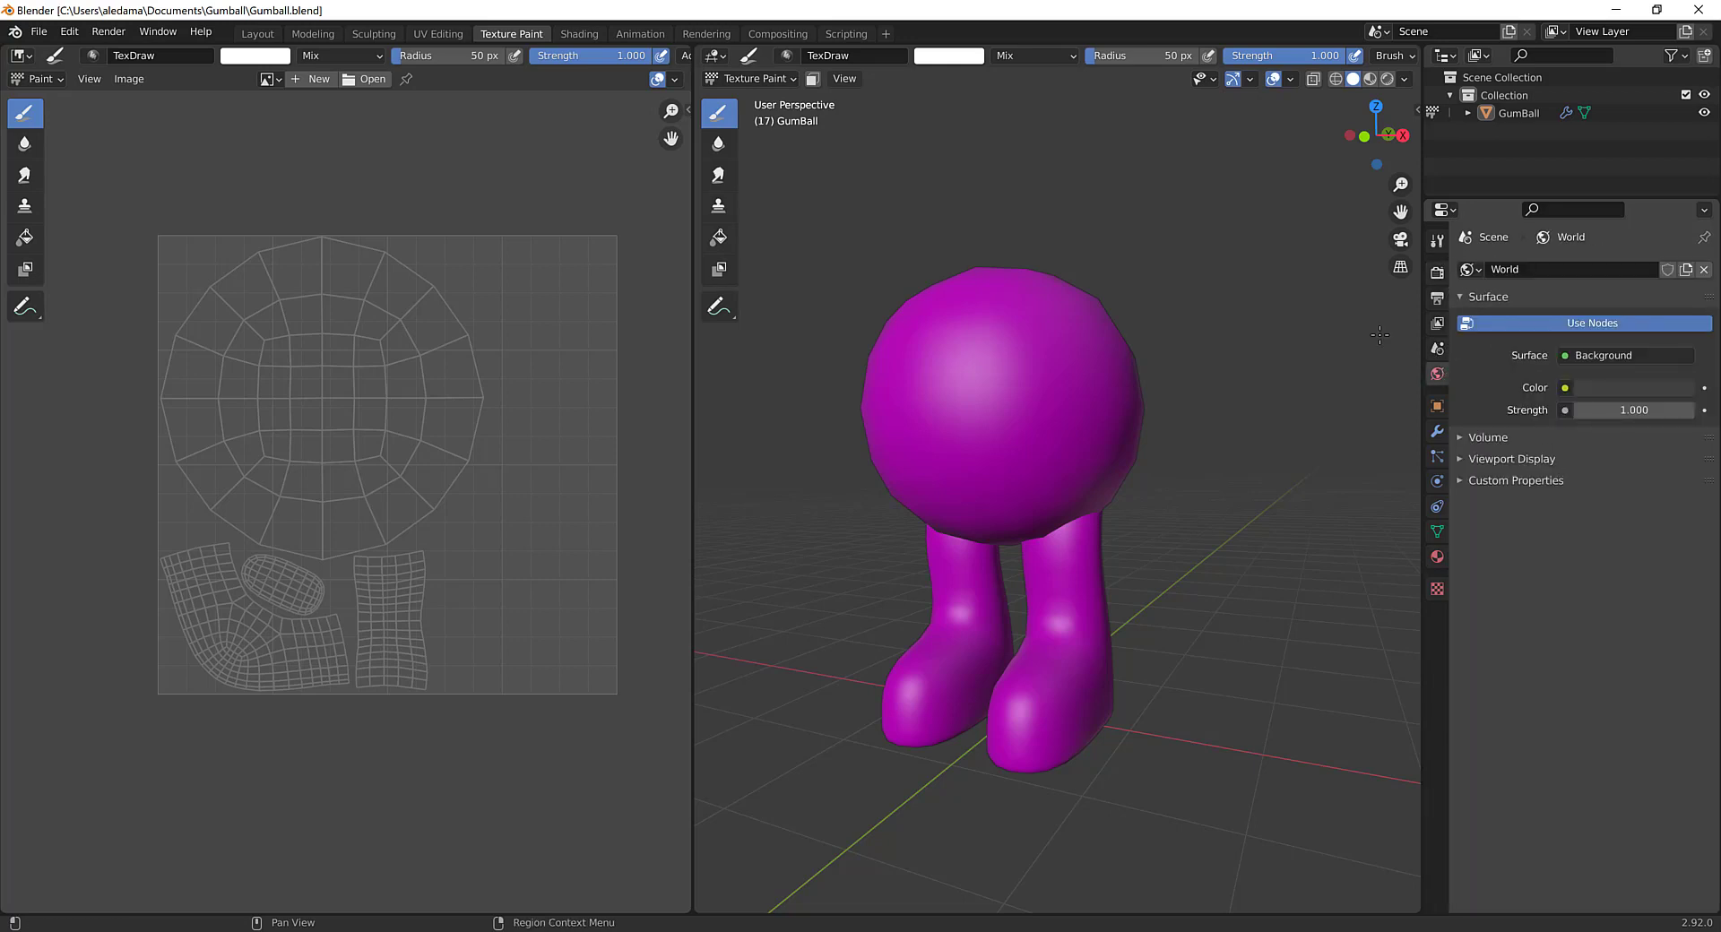
key("z")
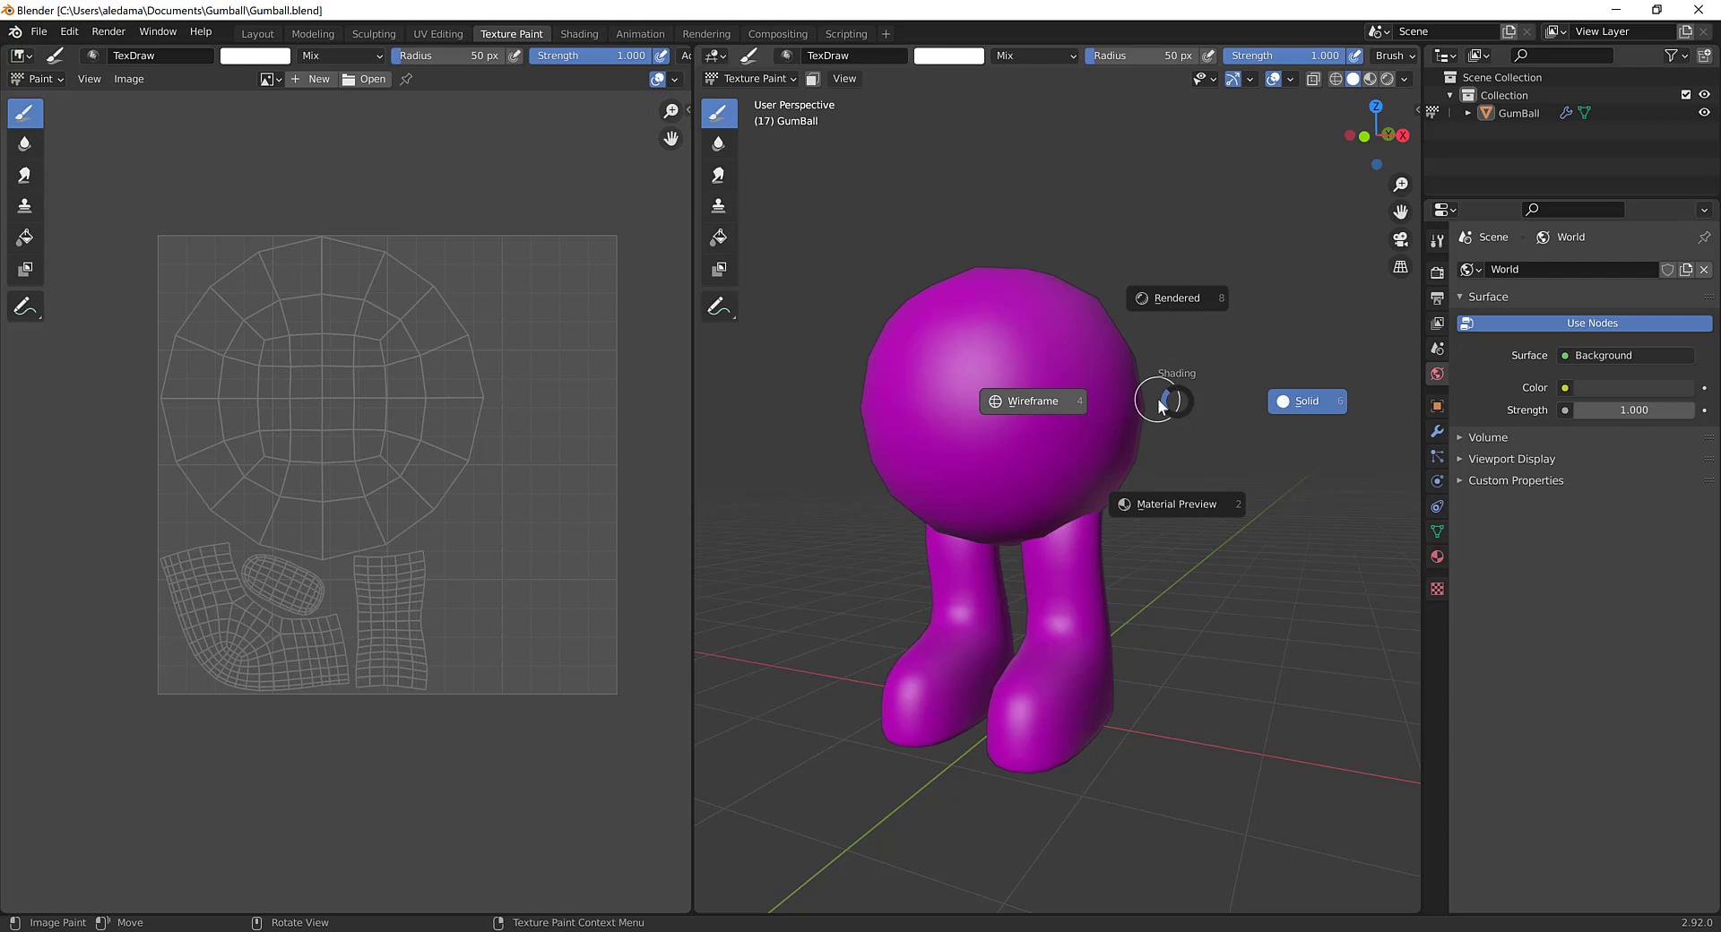
left_click(1176, 484)
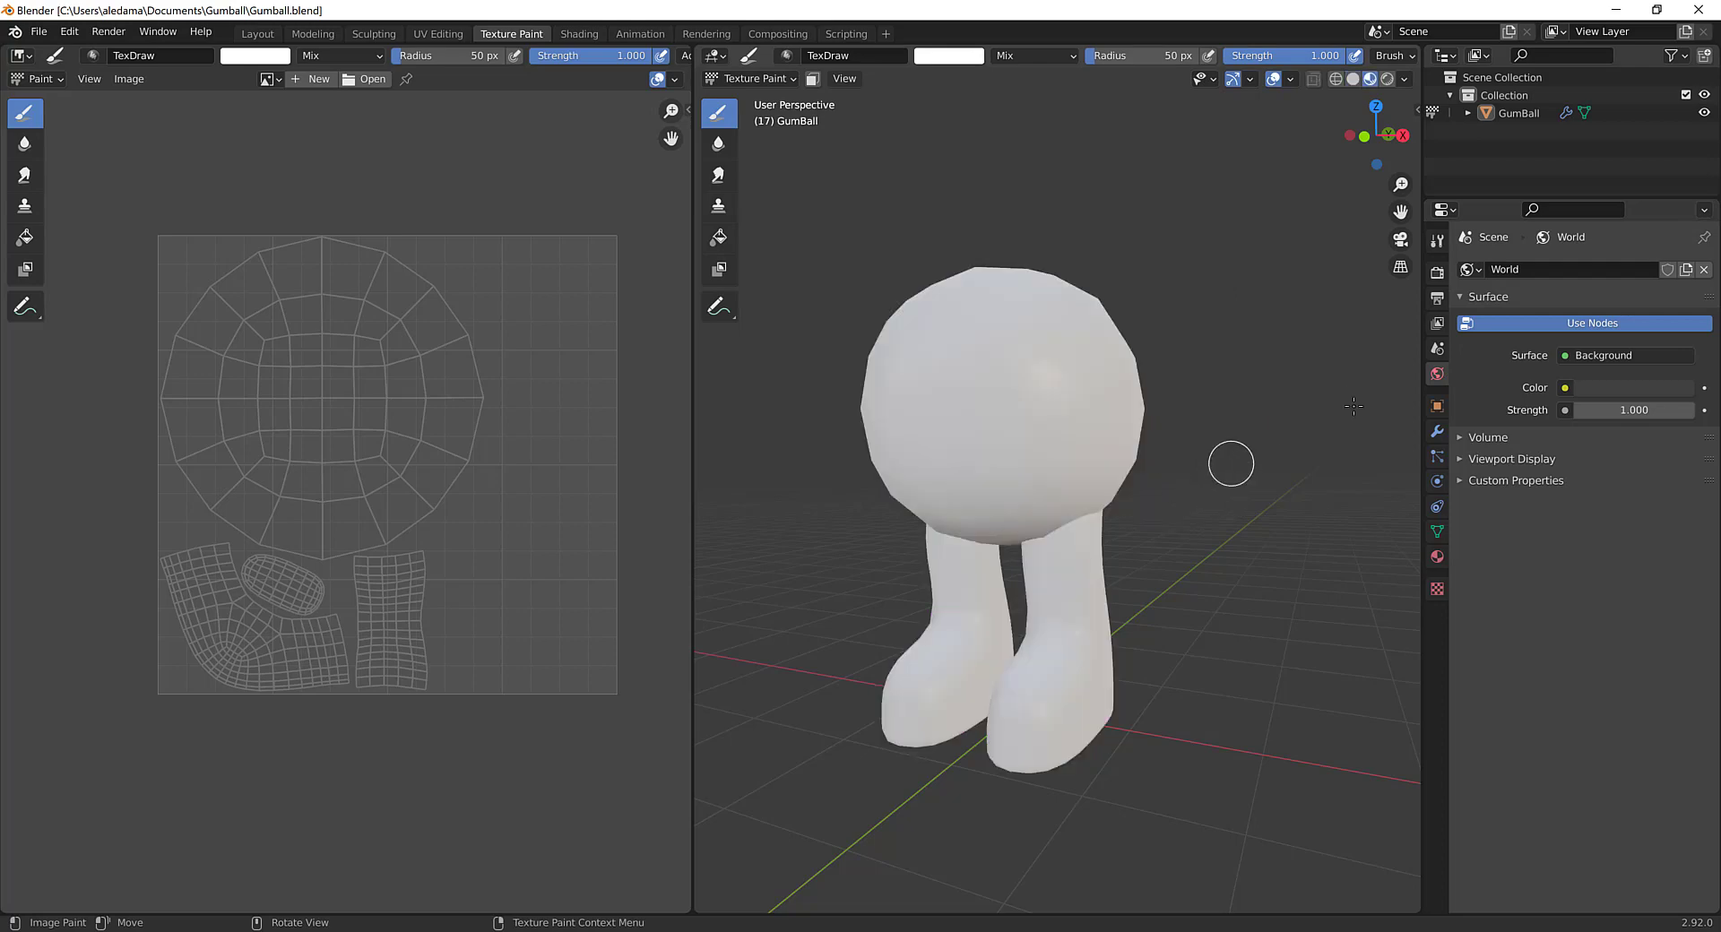
Step: Add a Base Color texture paint slot named Gumball_Albedo with a blue fill color
left_click(1439, 299)
left_click(1437, 242)
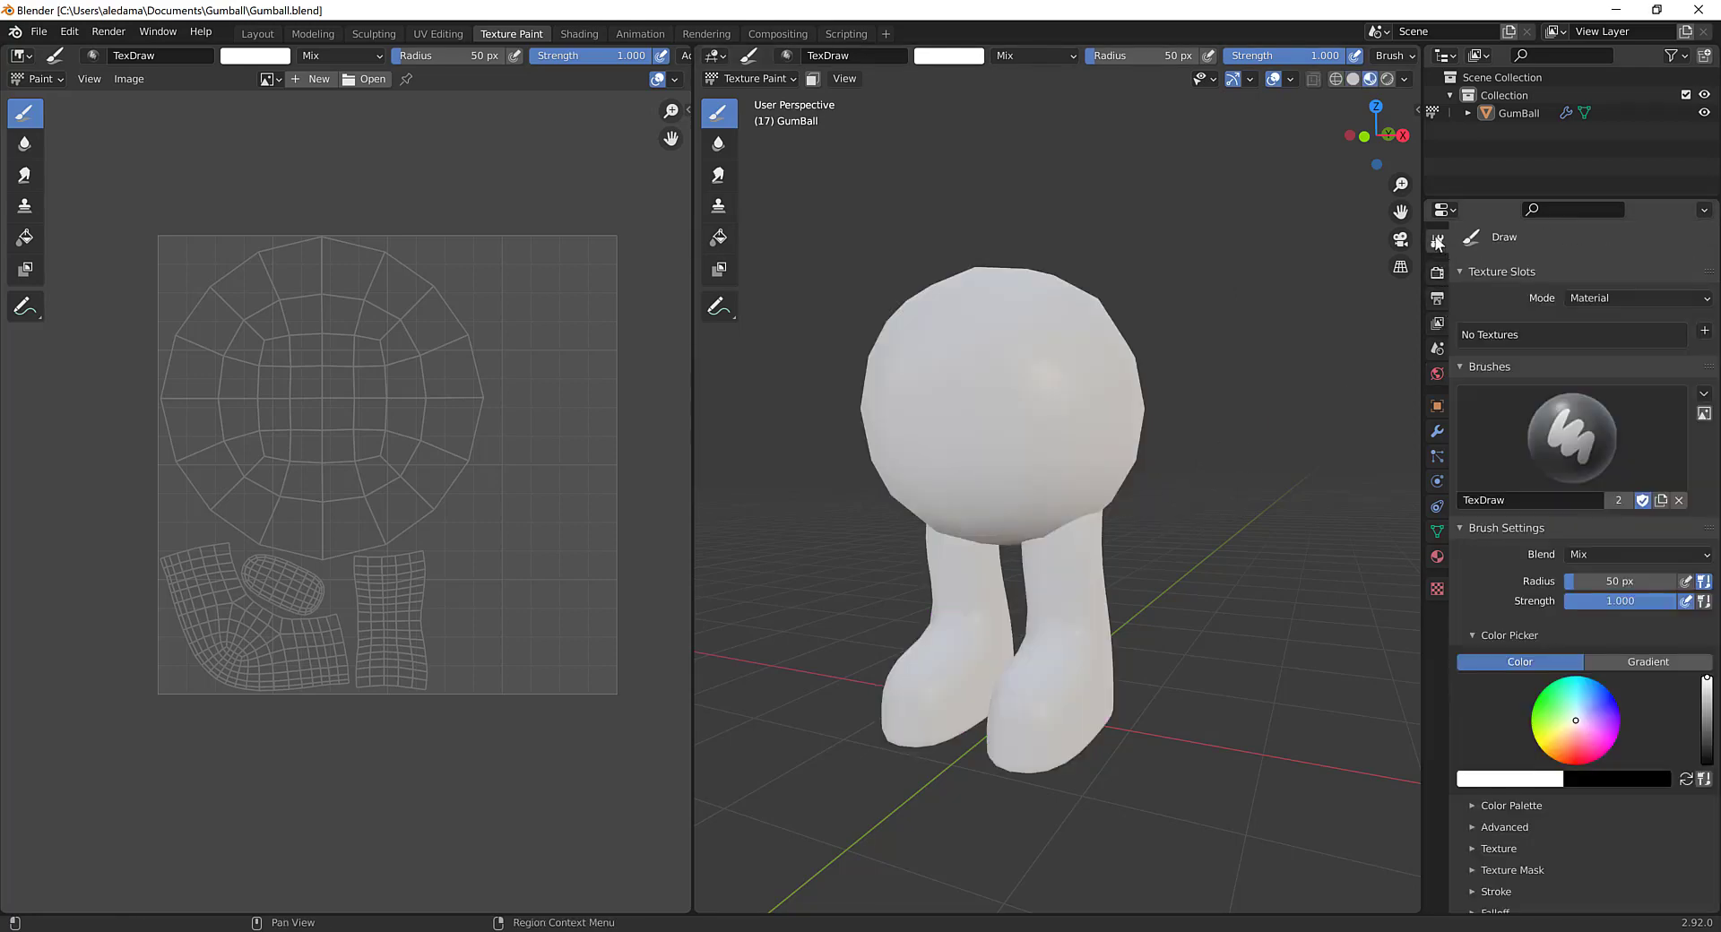
middle_click_drag(995, 522, 1006, 618)
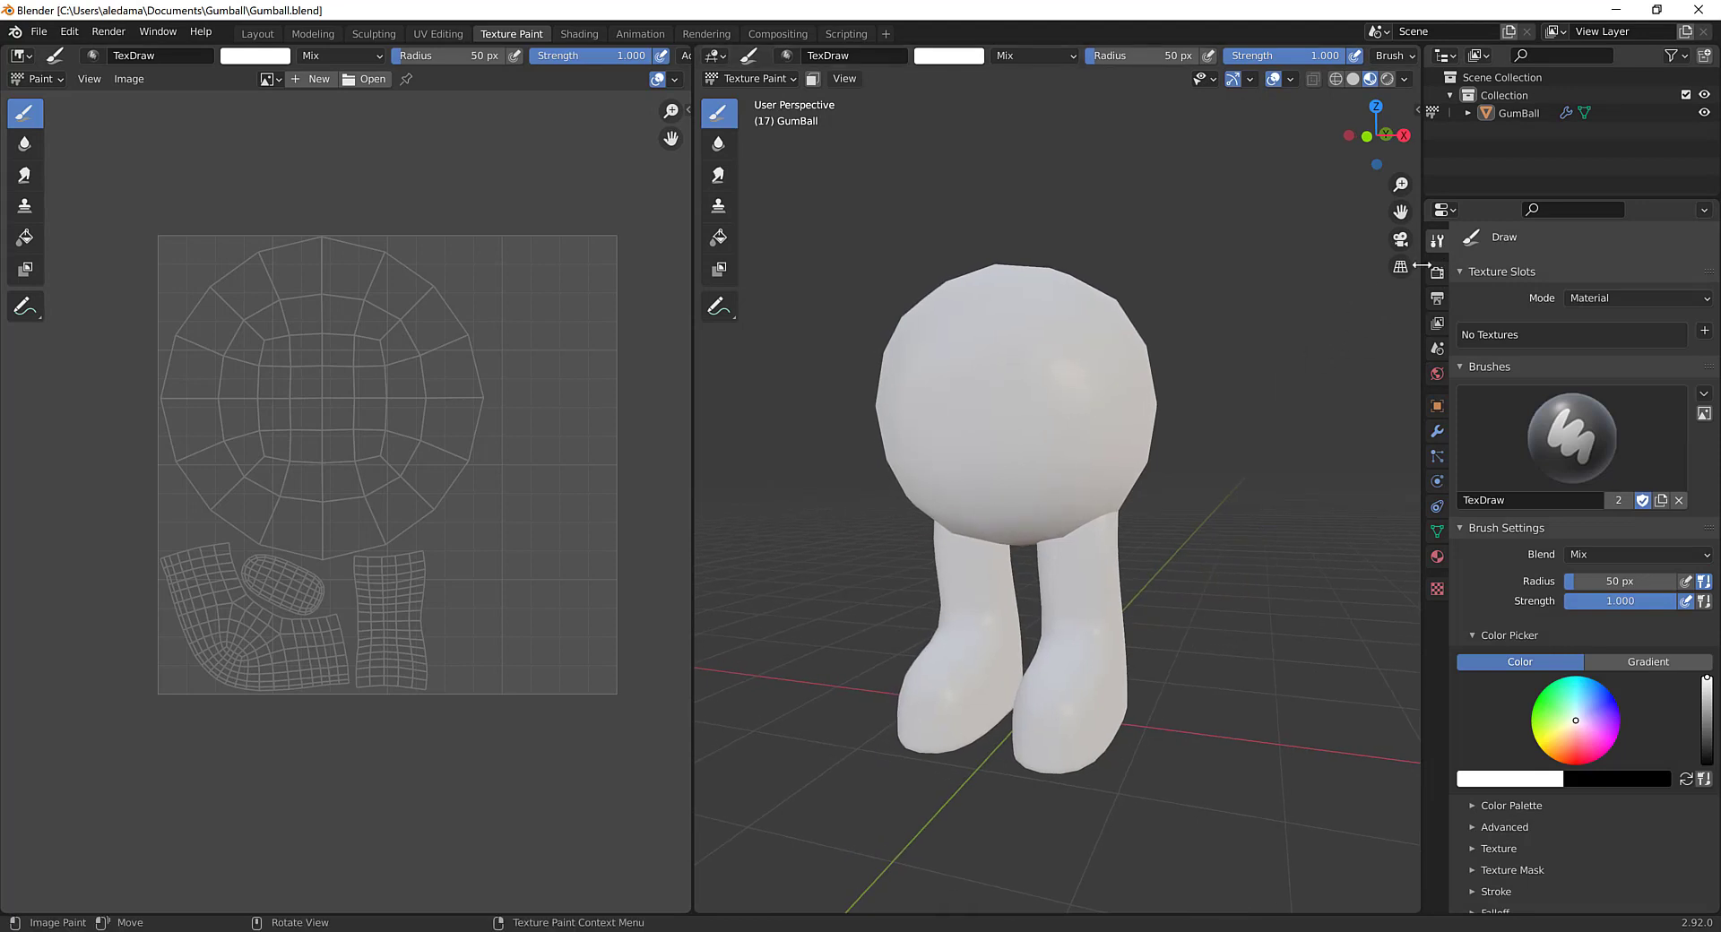
left_click(1704, 331)
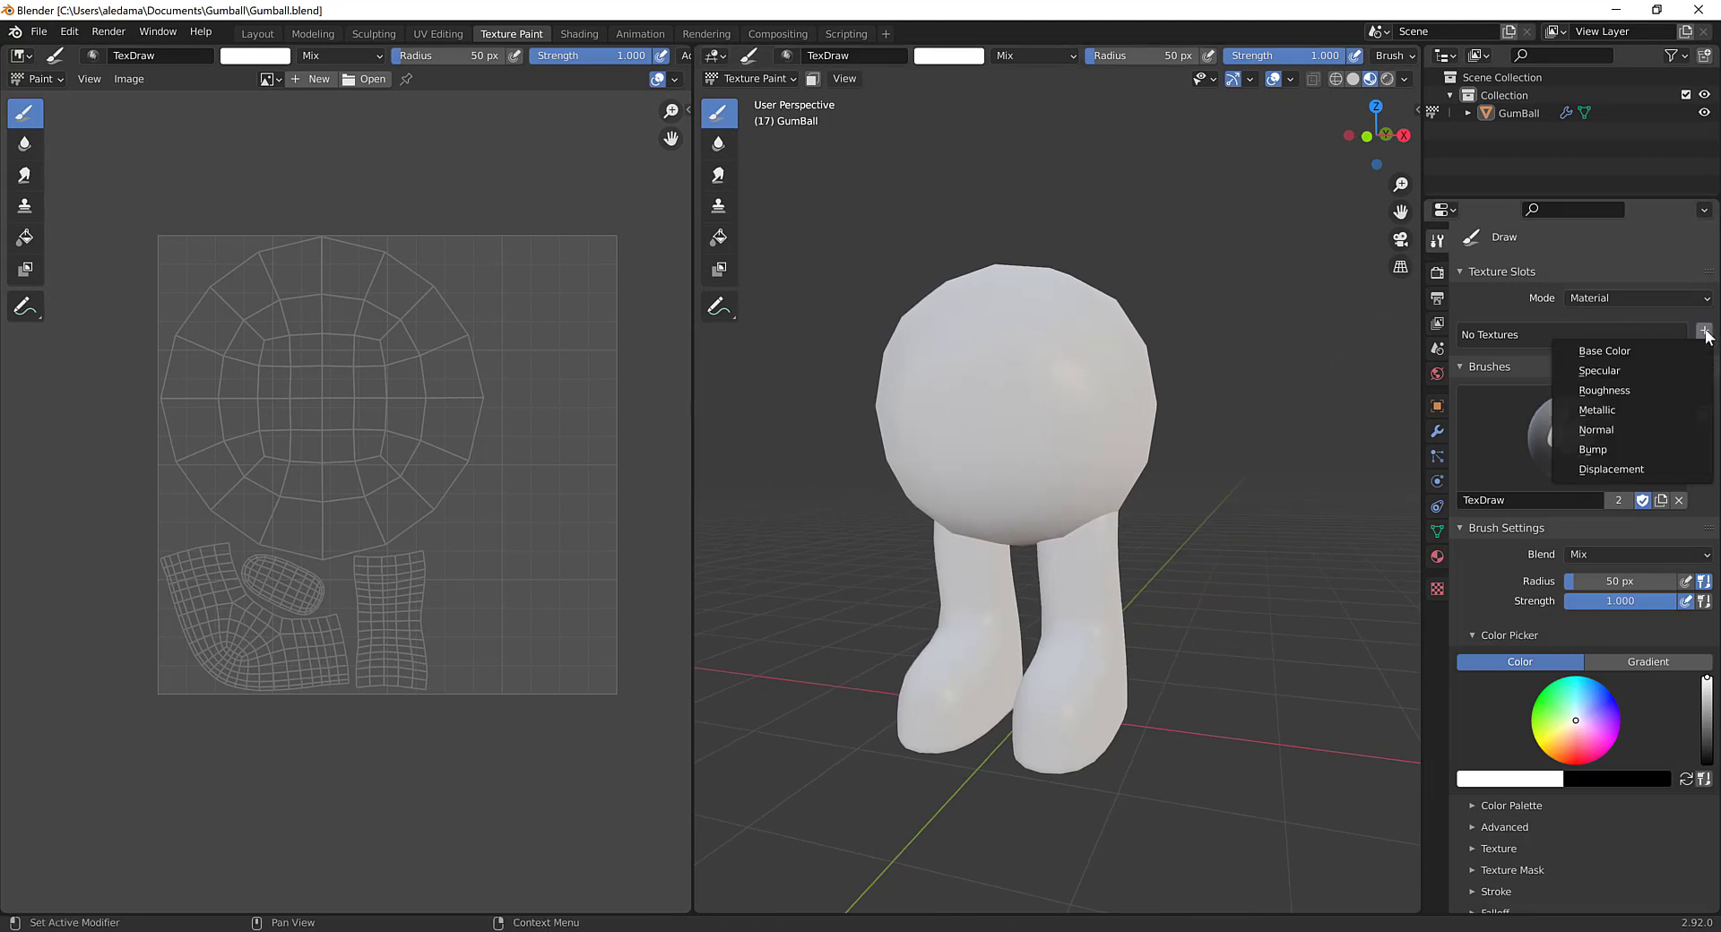
left_click(1676, 352)
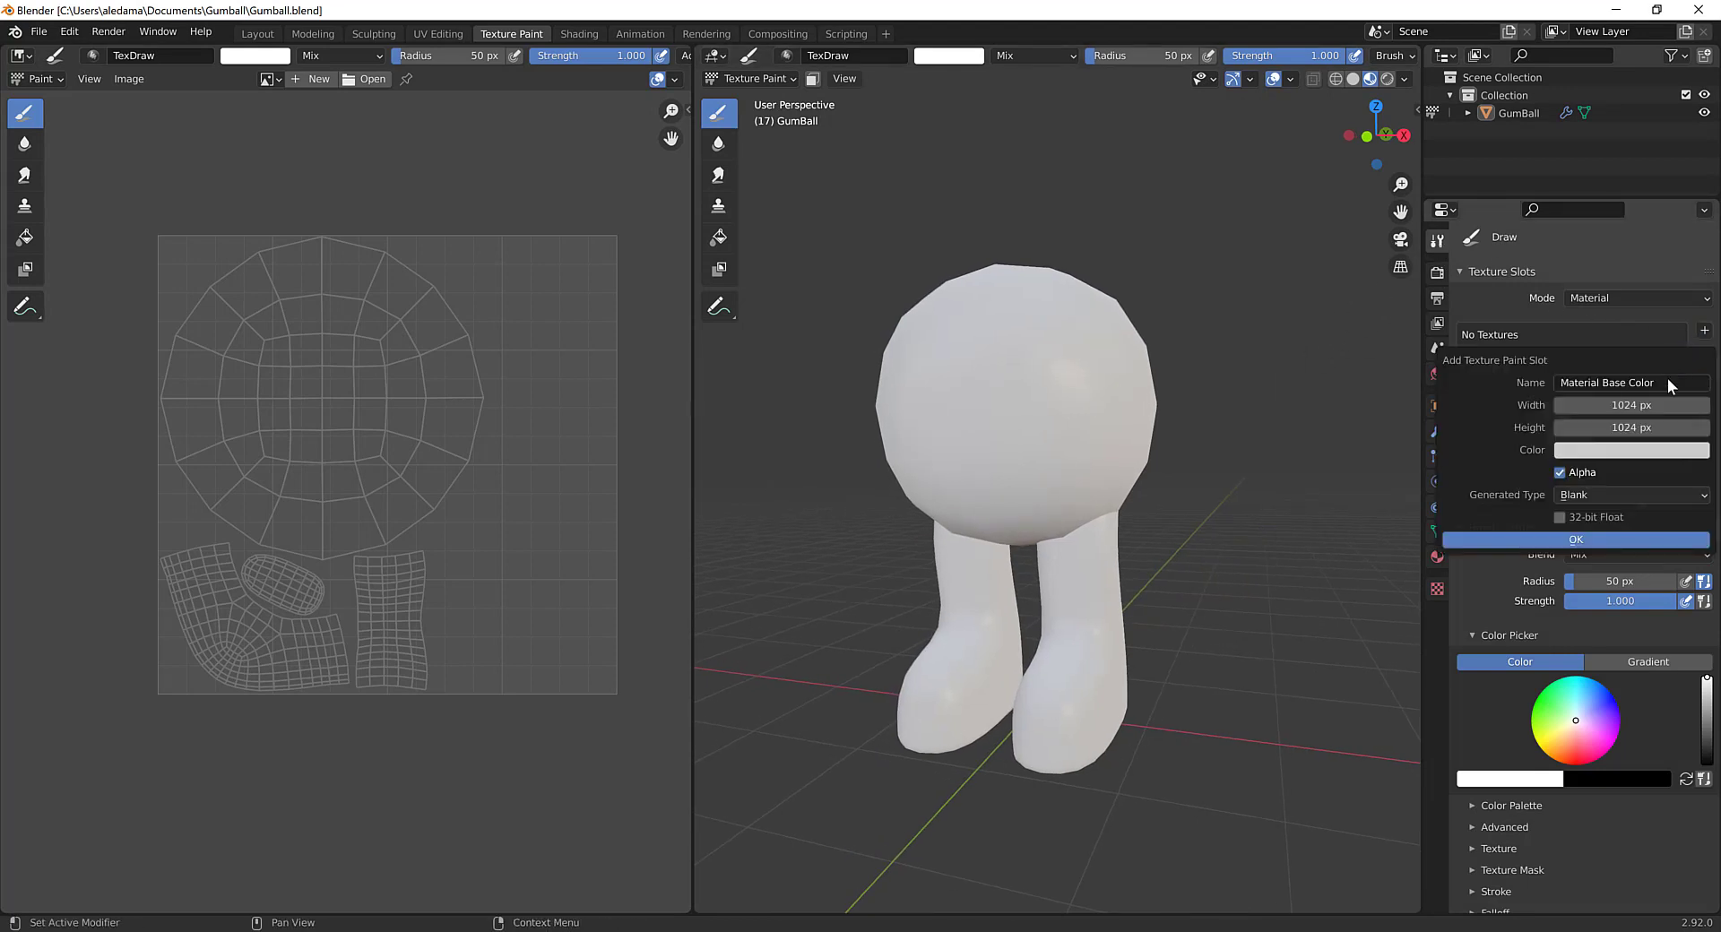
left_click(1605, 455)
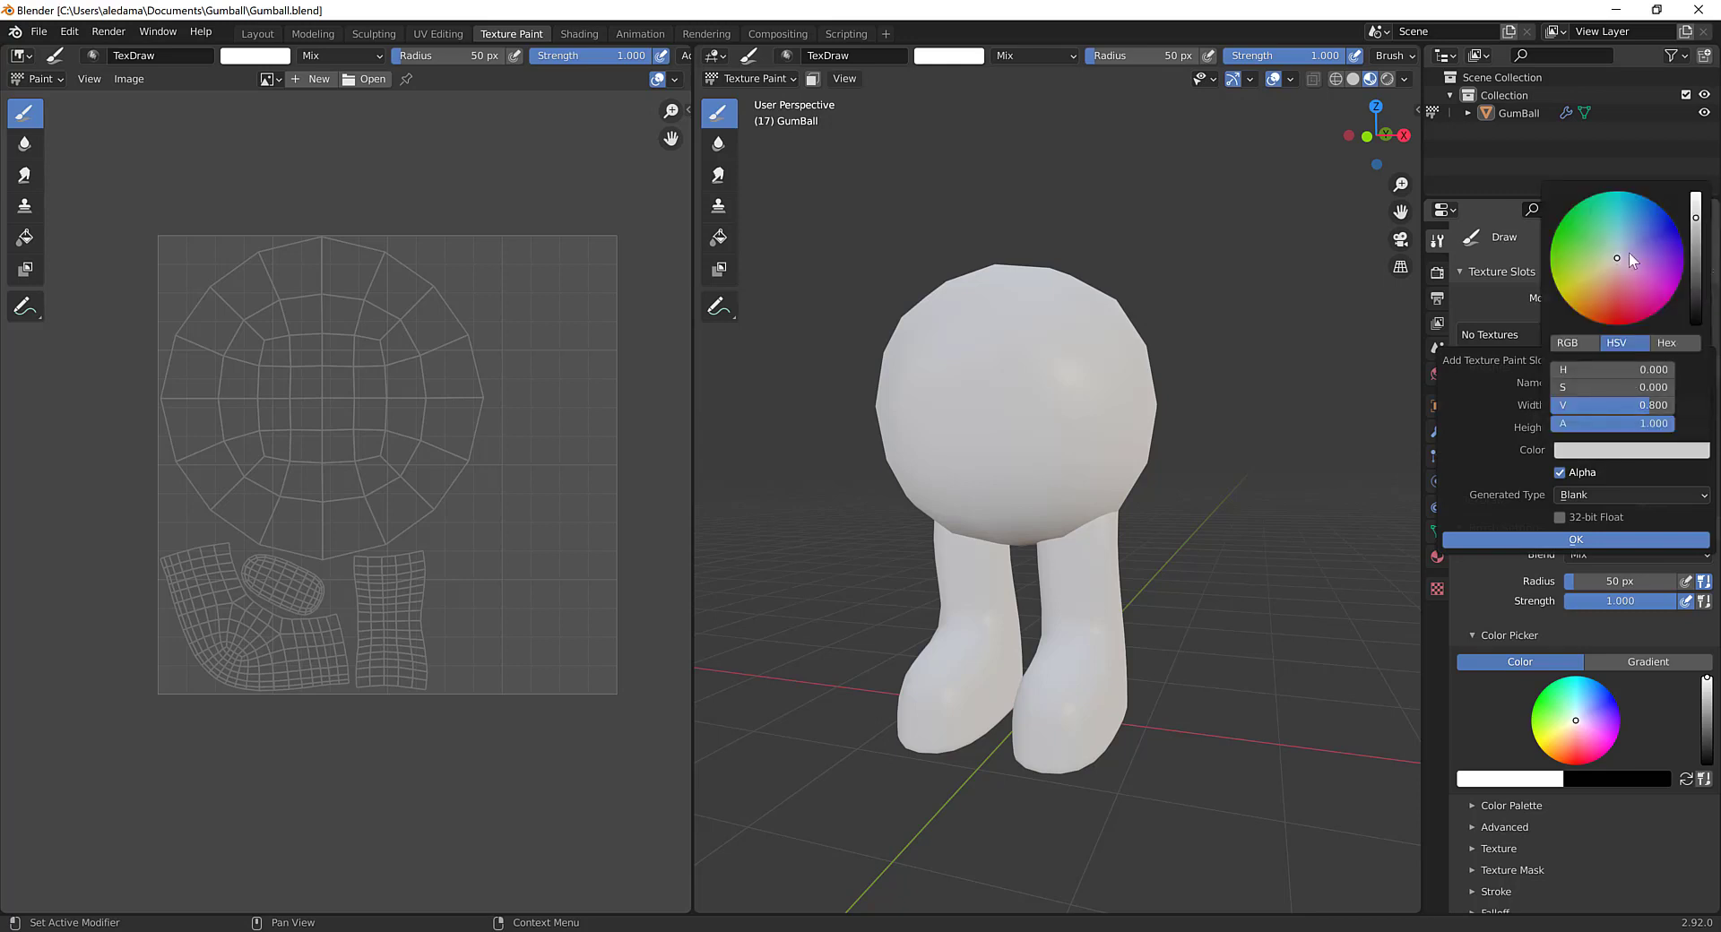
left_click_drag(1628, 251, 1651, 226)
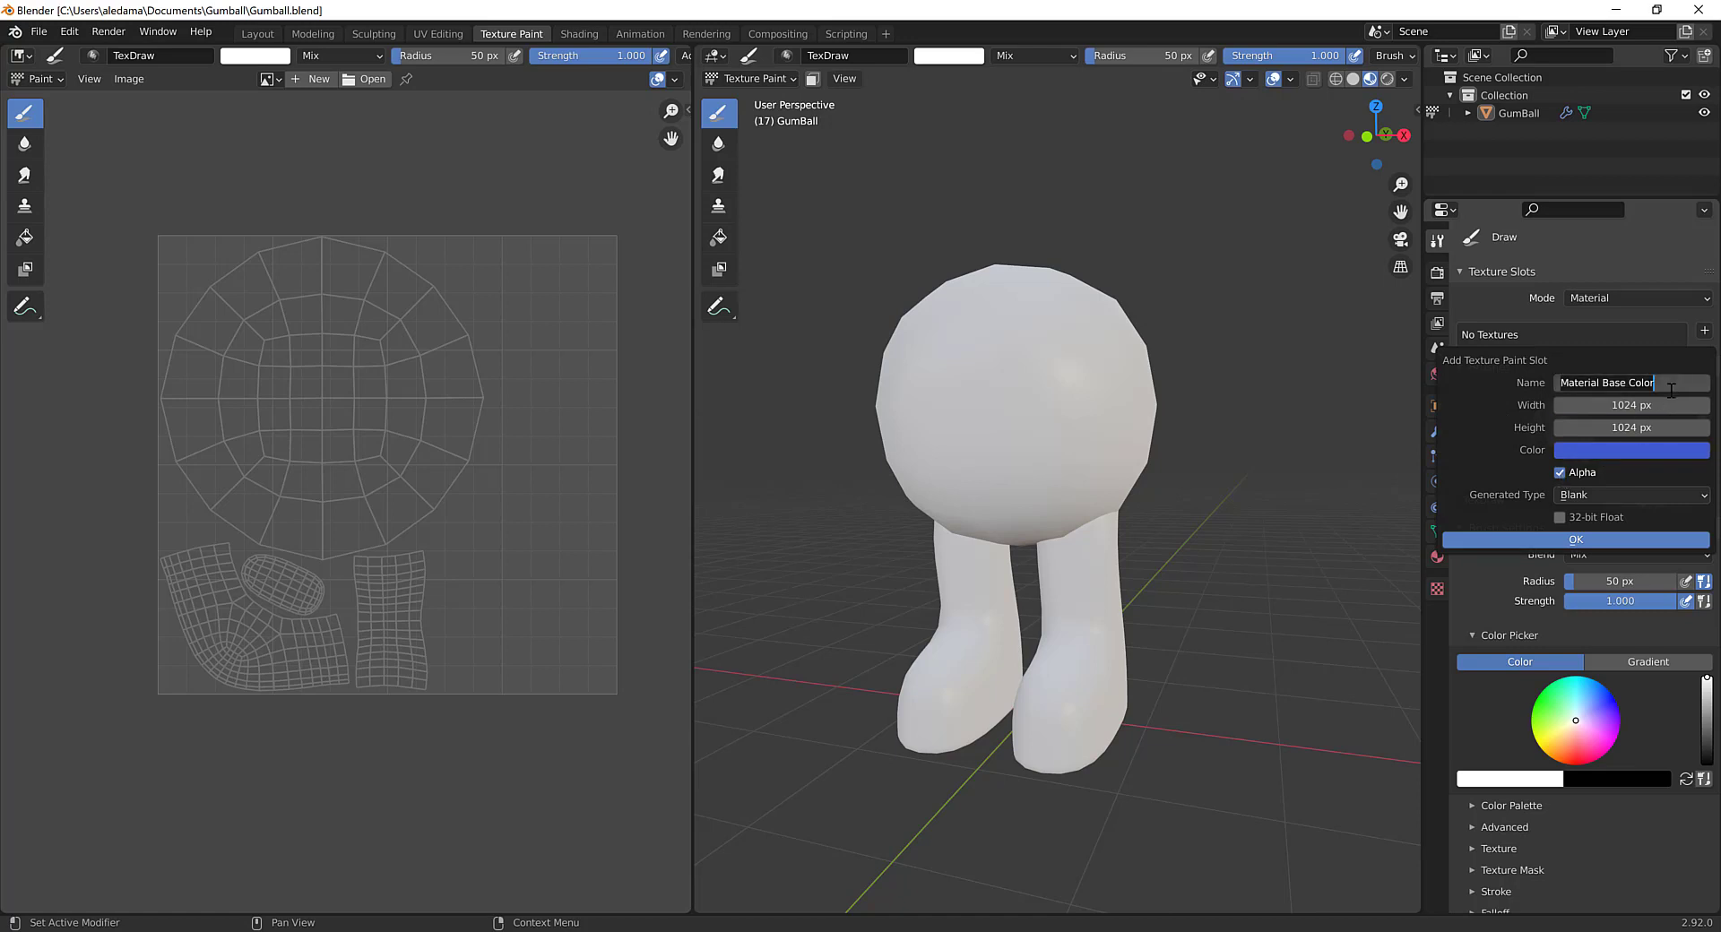
type("Gumball_Albedo")
left_click(1487, 538)
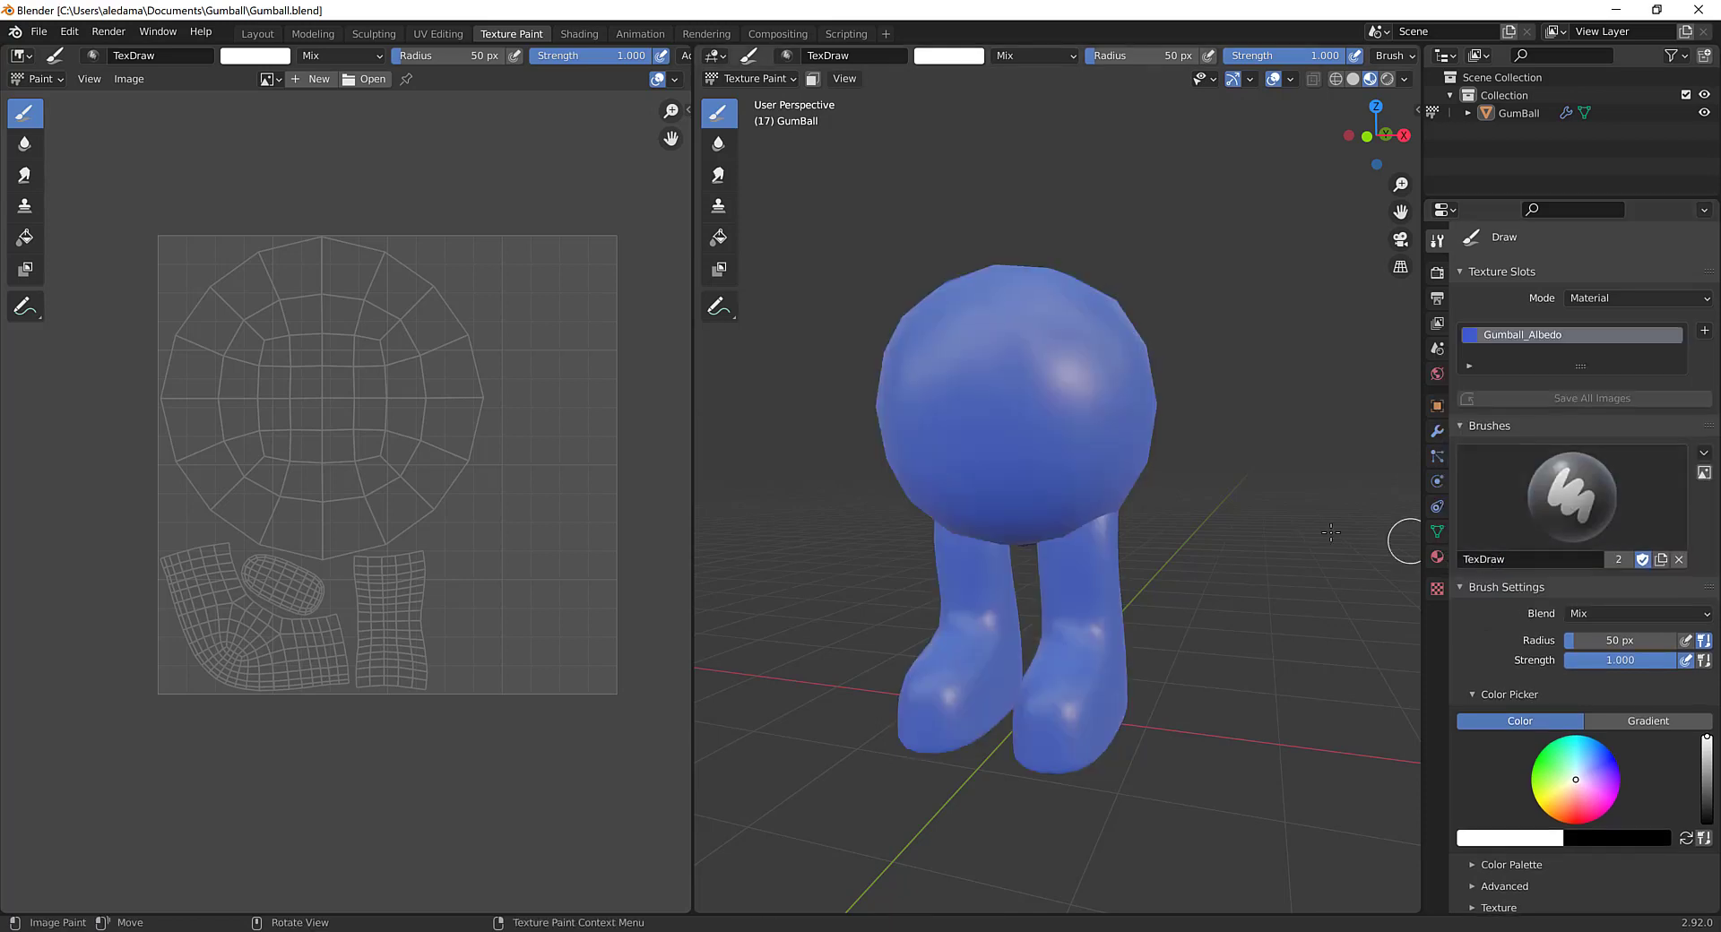
Step: Paint mirrored white eye ovals on the front of the body with the TexDraw brush
mouse_move(1097, 554)
middle_mouse_down()
mouse_move(1153, 524)
mouse_move(1060, 395)
middle_mouse_up()
scroll(1060, 395, "down", 2)
scroll(1060, 476, "up", 3)
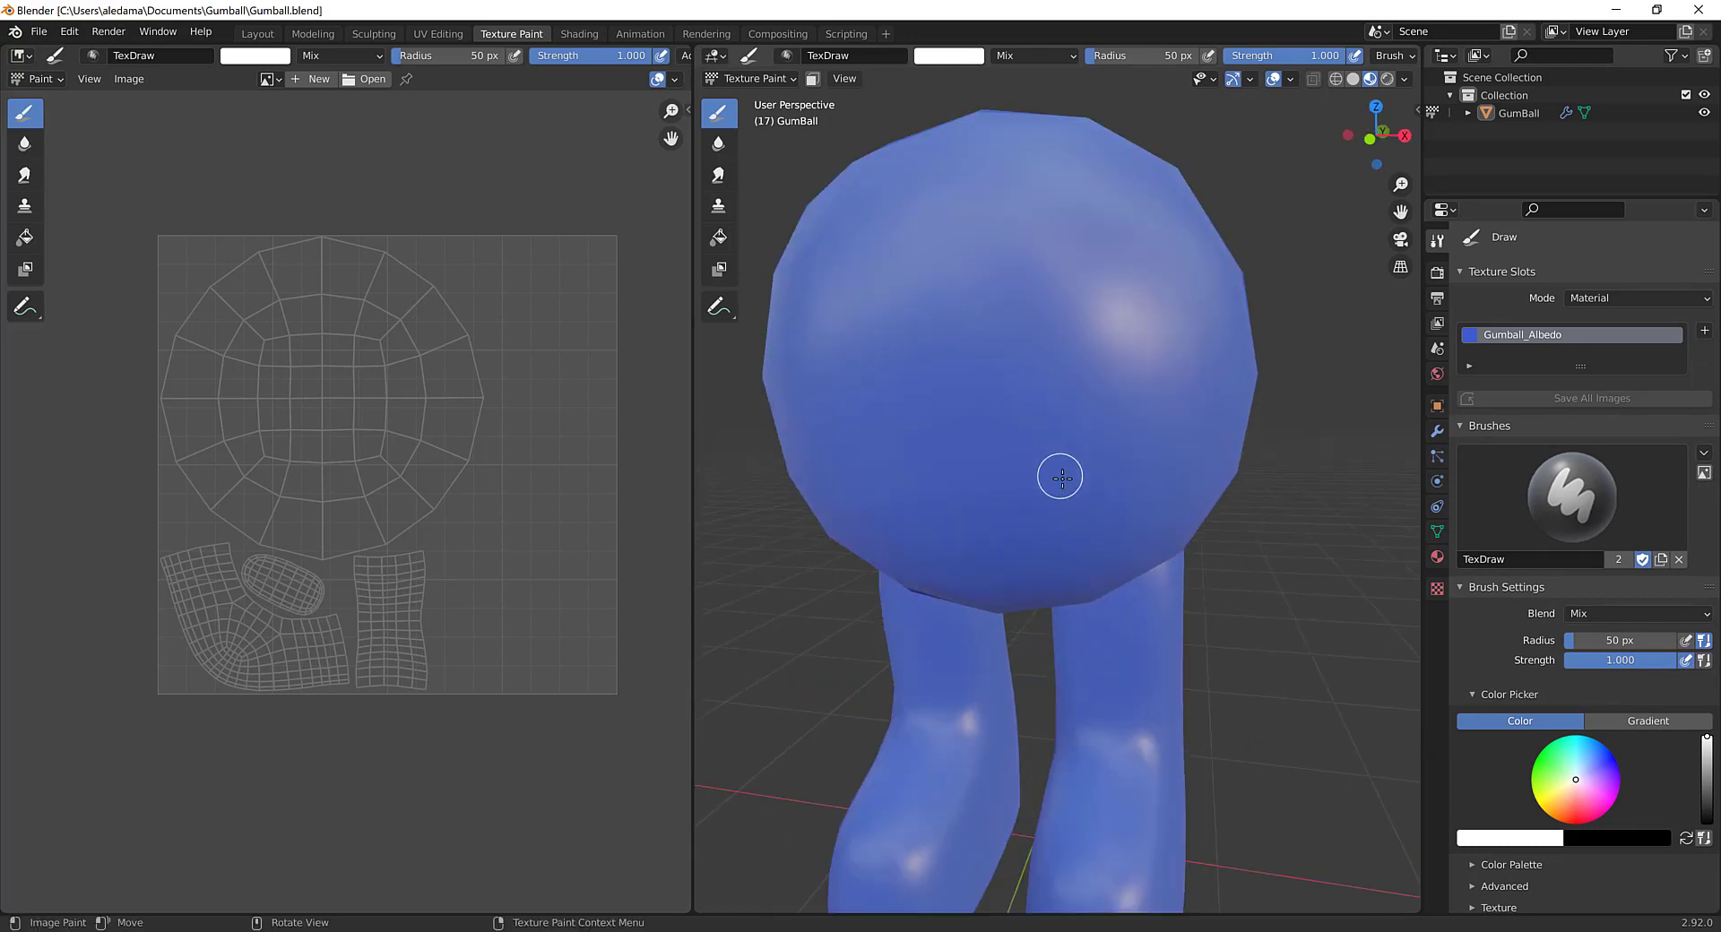
scroll(1053, 523, "down", 1)
middle_click_drag(1053, 522, 824, 189)
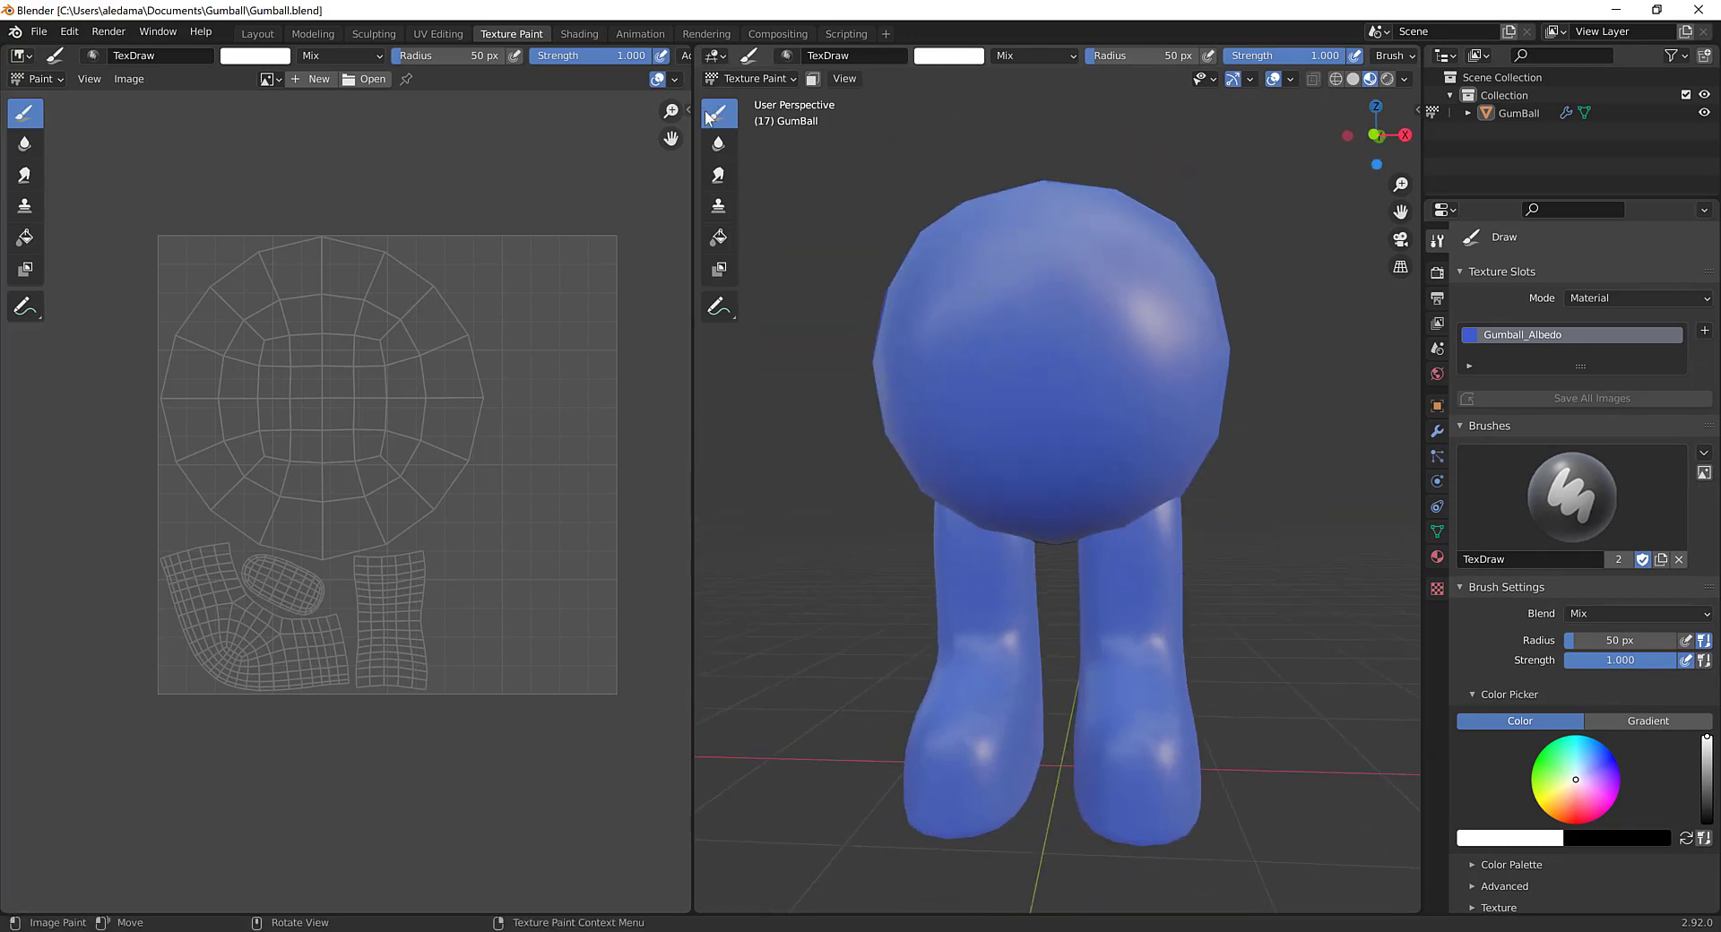
mouse_move(1086, 394)
left_mouse_down()
mouse_move(1096, 304)
mouse_move(1112, 323)
mouse_move(1098, 410)
mouse_move(1106, 298)
mouse_move(1118, 358)
mouse_move(1100, 407)
mouse_move(1105, 323)
mouse_move(1132, 276)
mouse_move(1130, 344)
mouse_move(1087, 329)
mouse_move(1112, 382)
mouse_move(1080, 284)
mouse_move(1071, 365)
mouse_move(1102, 412)
left_mouse_up()
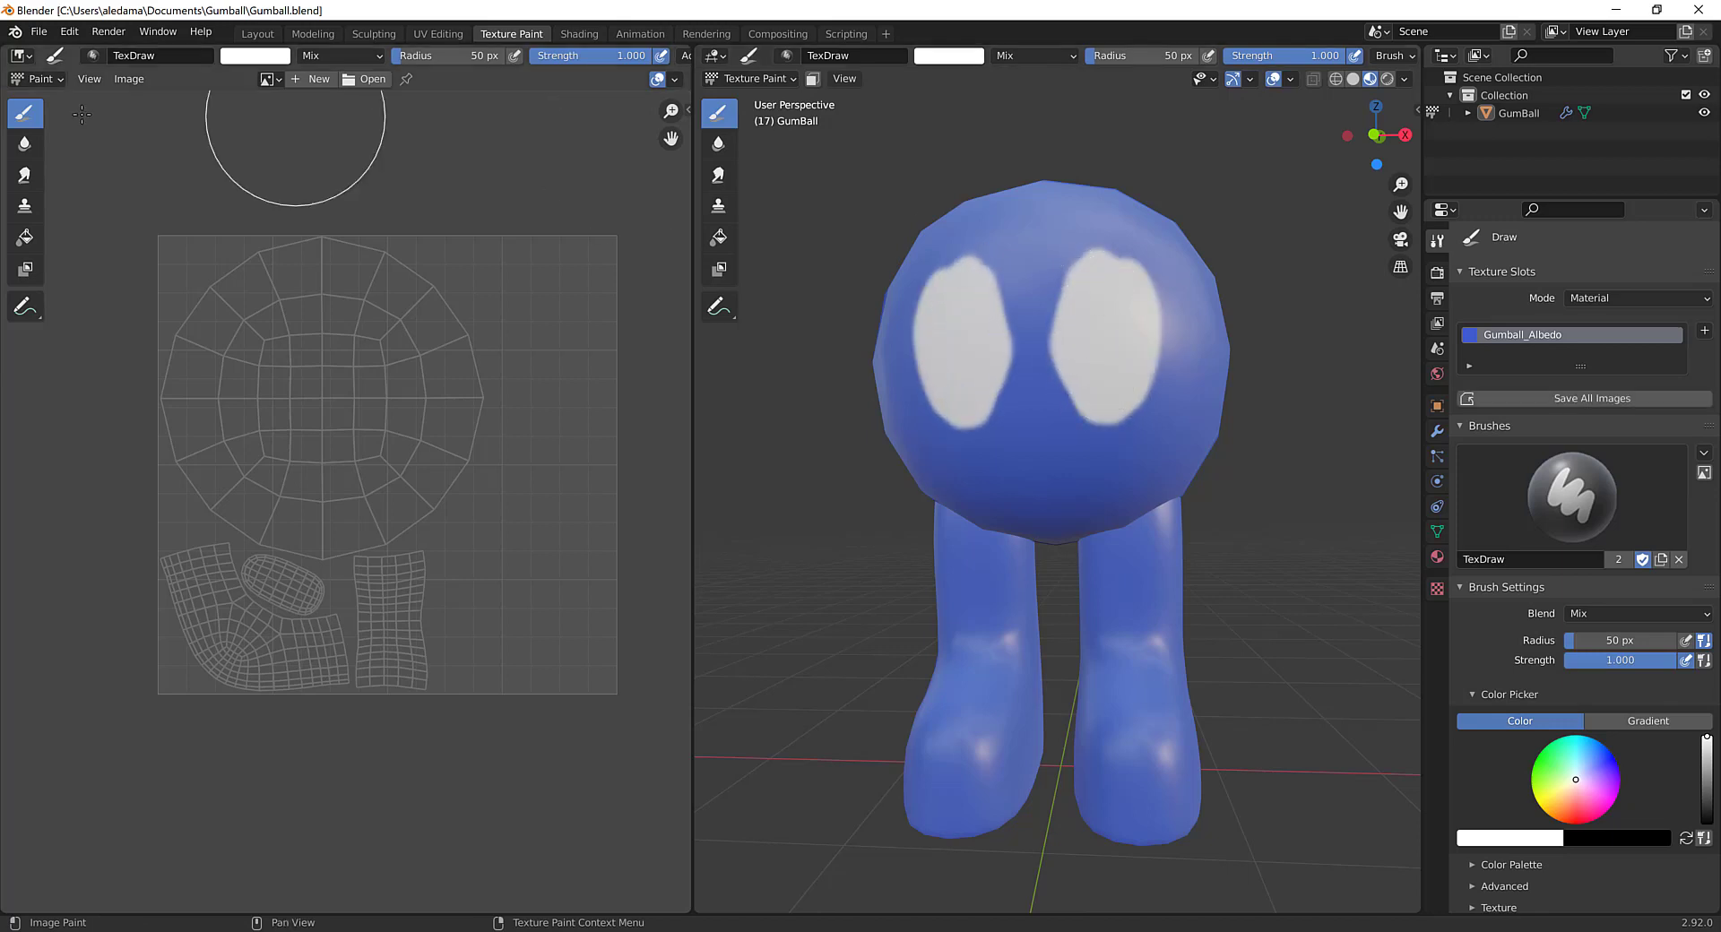
Step: Display Gumball_Albedo in the image editor and extend the white eye patch's upper edge on the UV layout
left_click(280, 78)
left_click(350, 106)
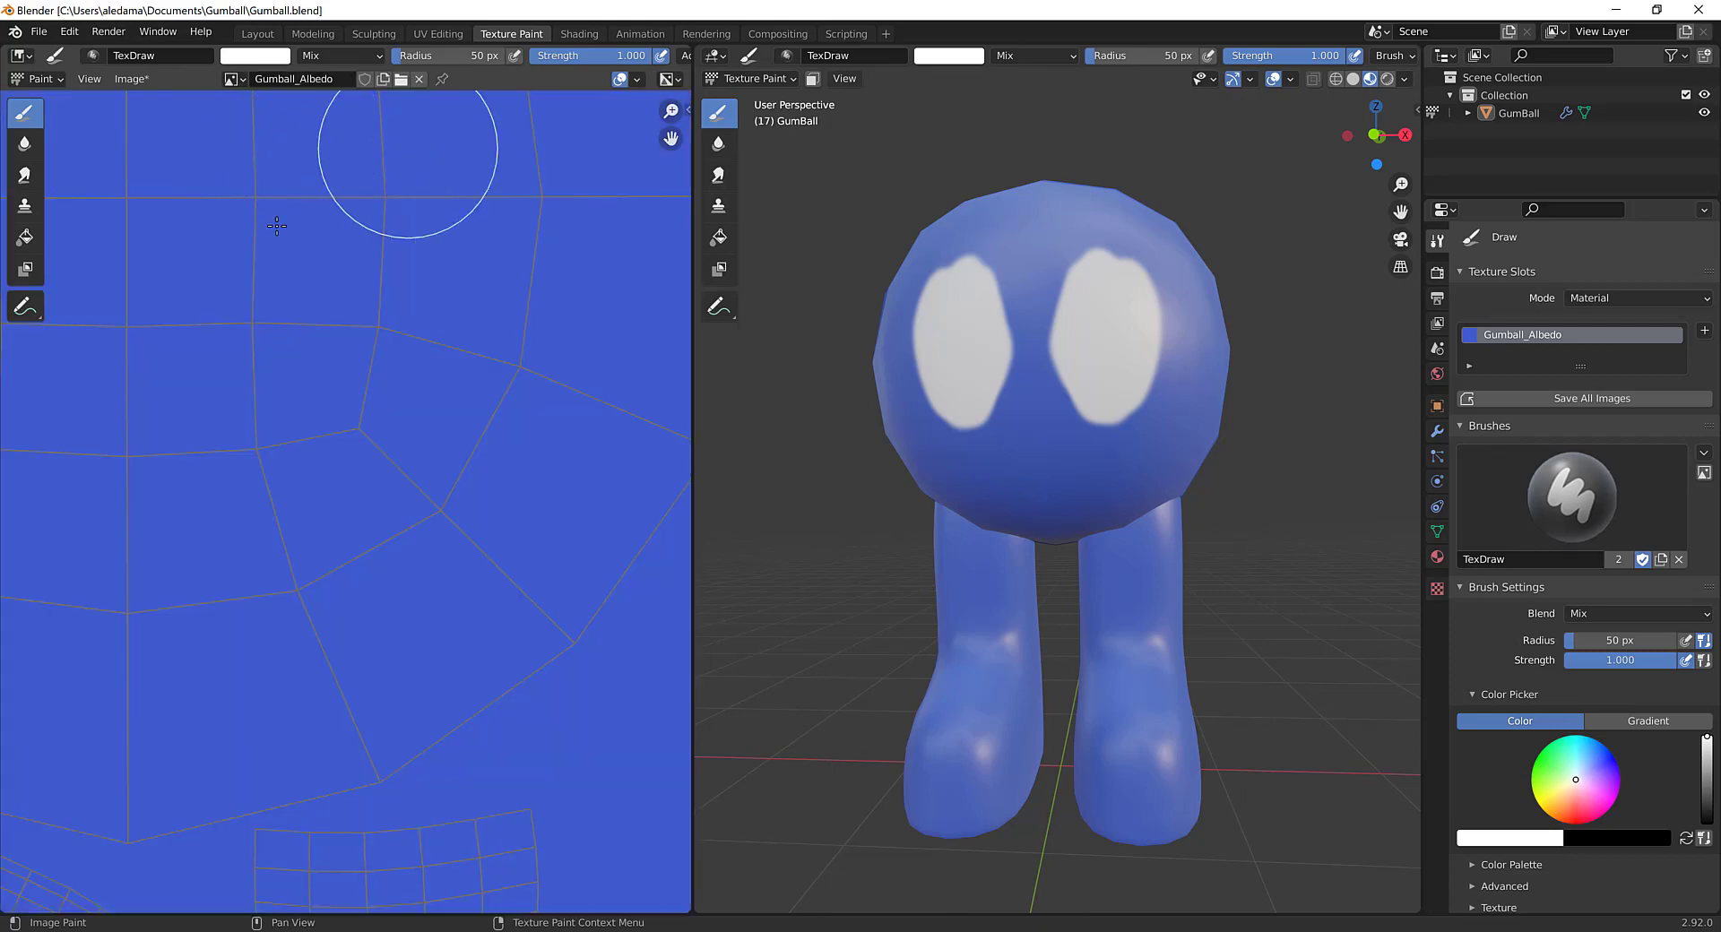
scroll(388, 388, "down", 6)
scroll(384, 412, "up", 2)
scroll(177, 431, "up", 1)
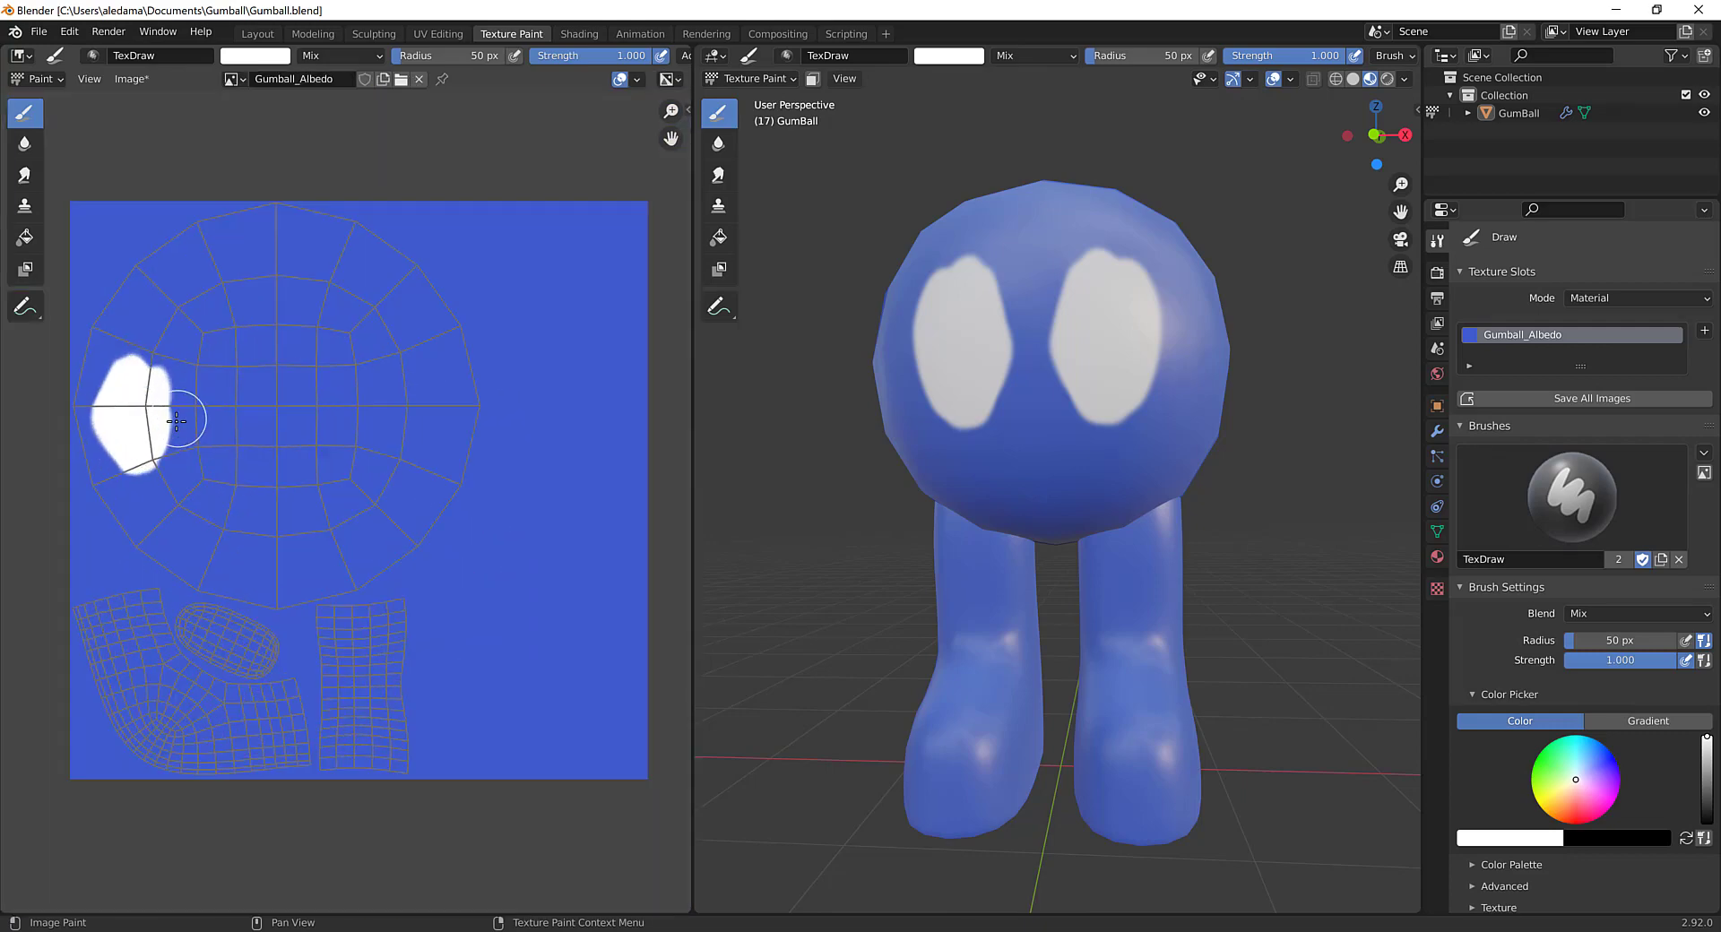
left_click_drag(134, 392, 138, 375)
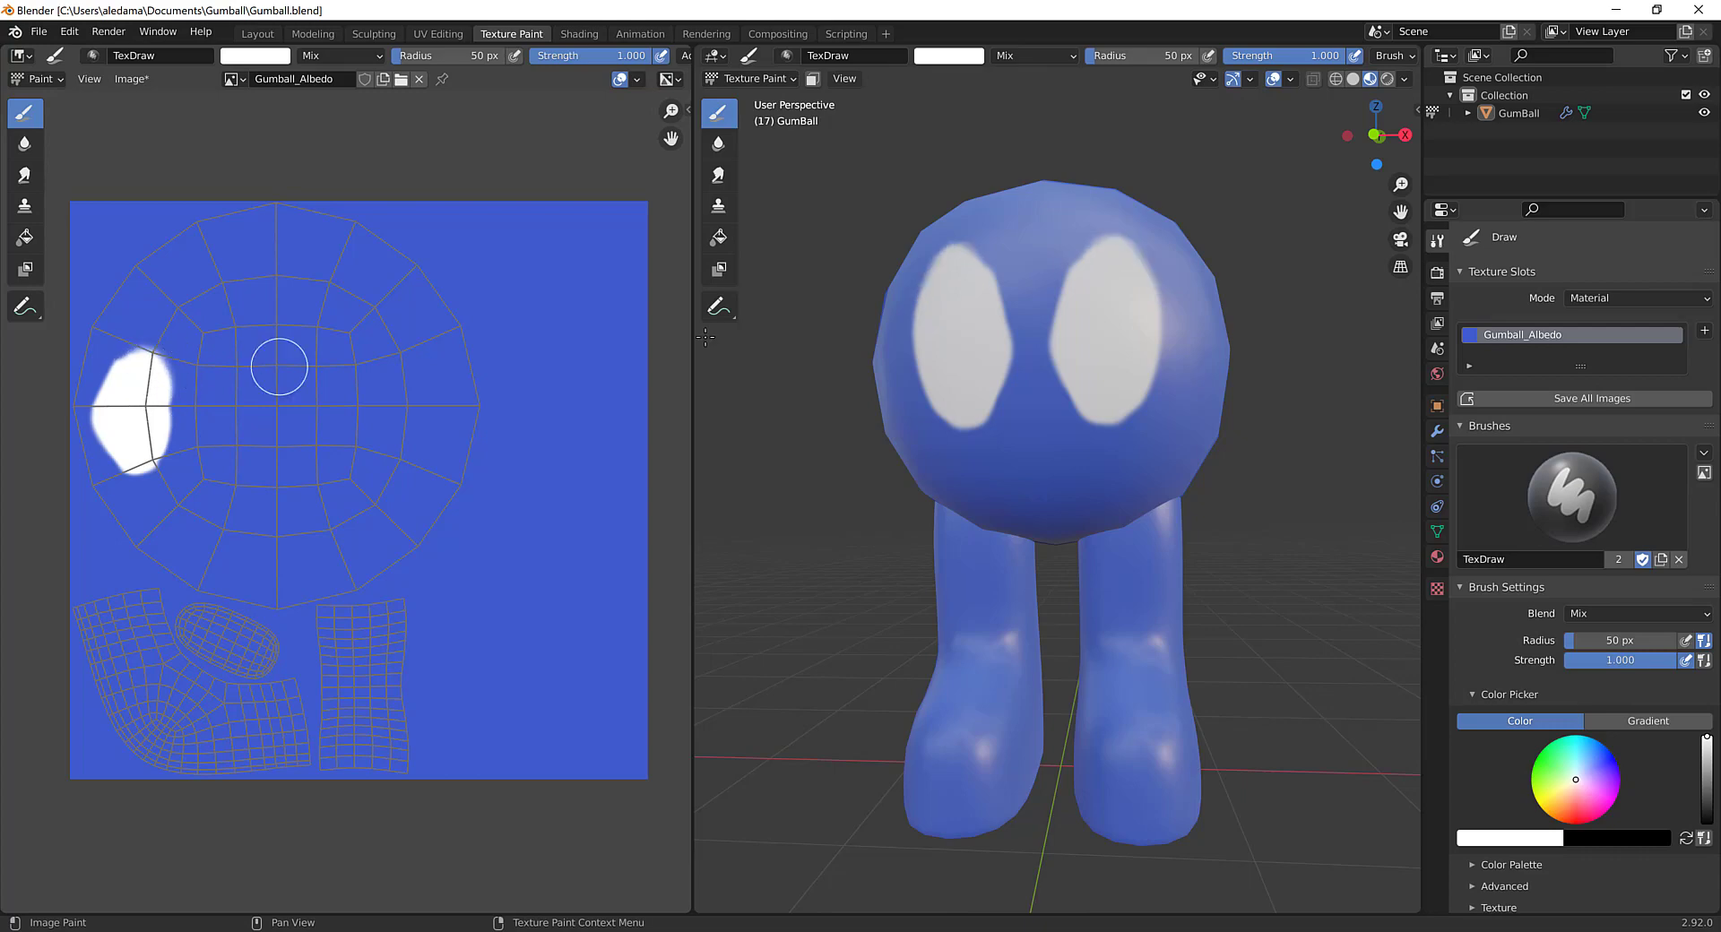
Step: Try a near-black brush stroke on the lower part of the white eye and undo it
middle_click_drag(1141, 306, 1159, 429)
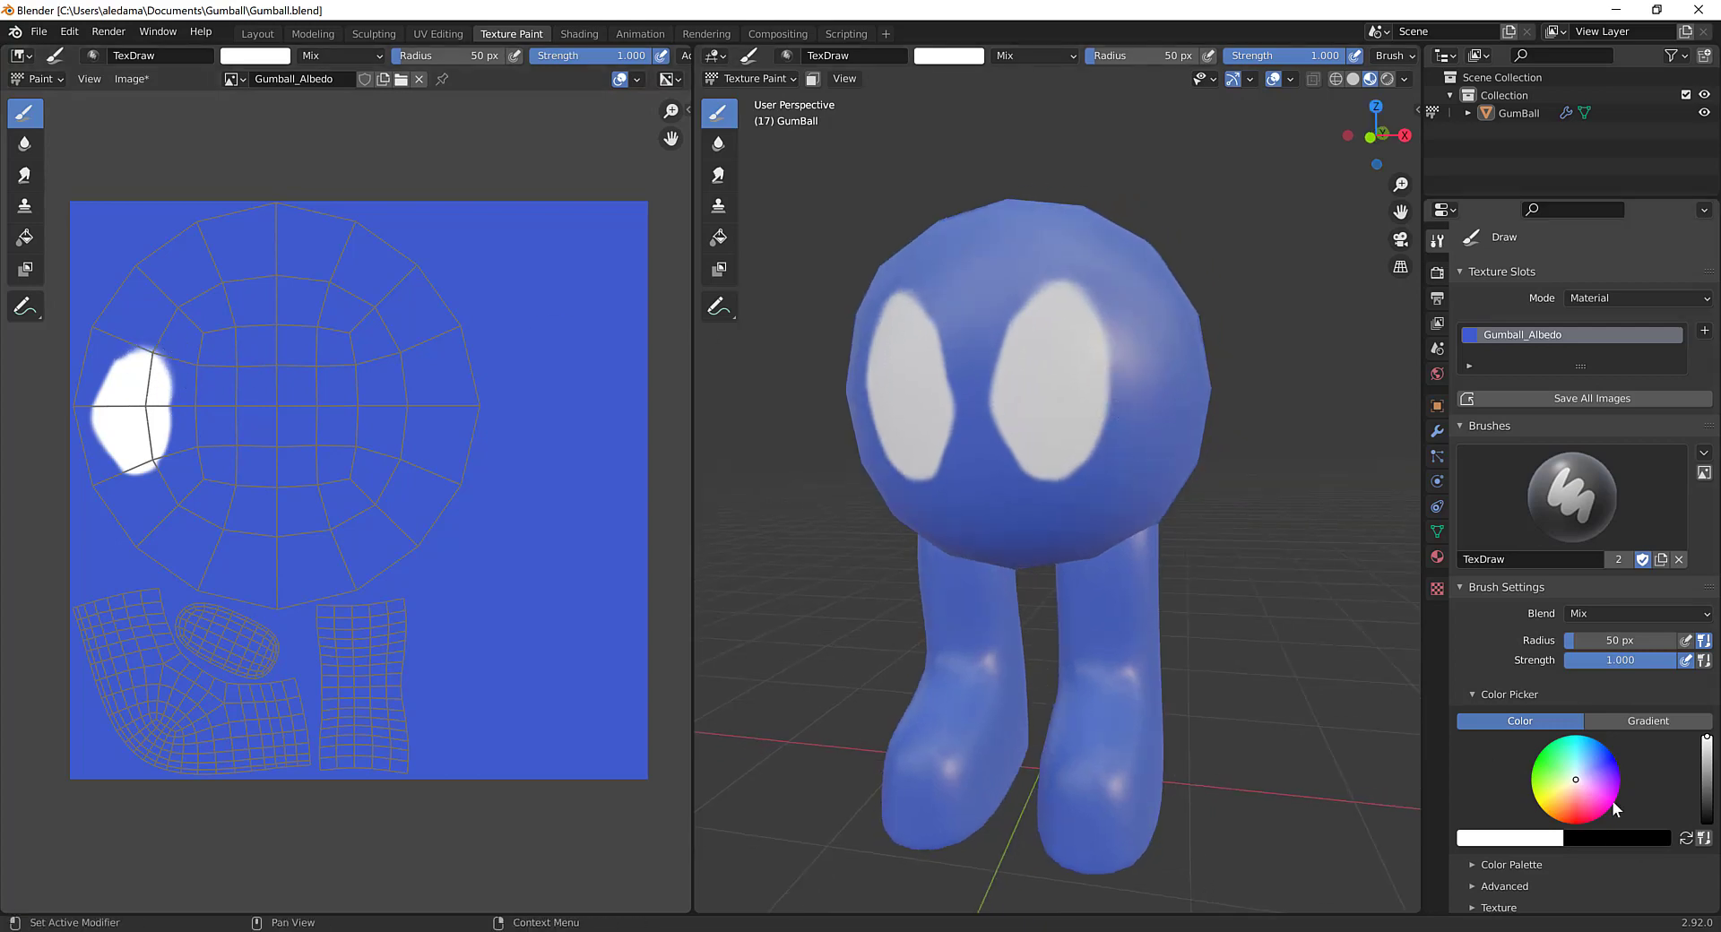
left_click_drag(1598, 788, 1575, 785)
left_click_drag(1706, 736, 1707, 811)
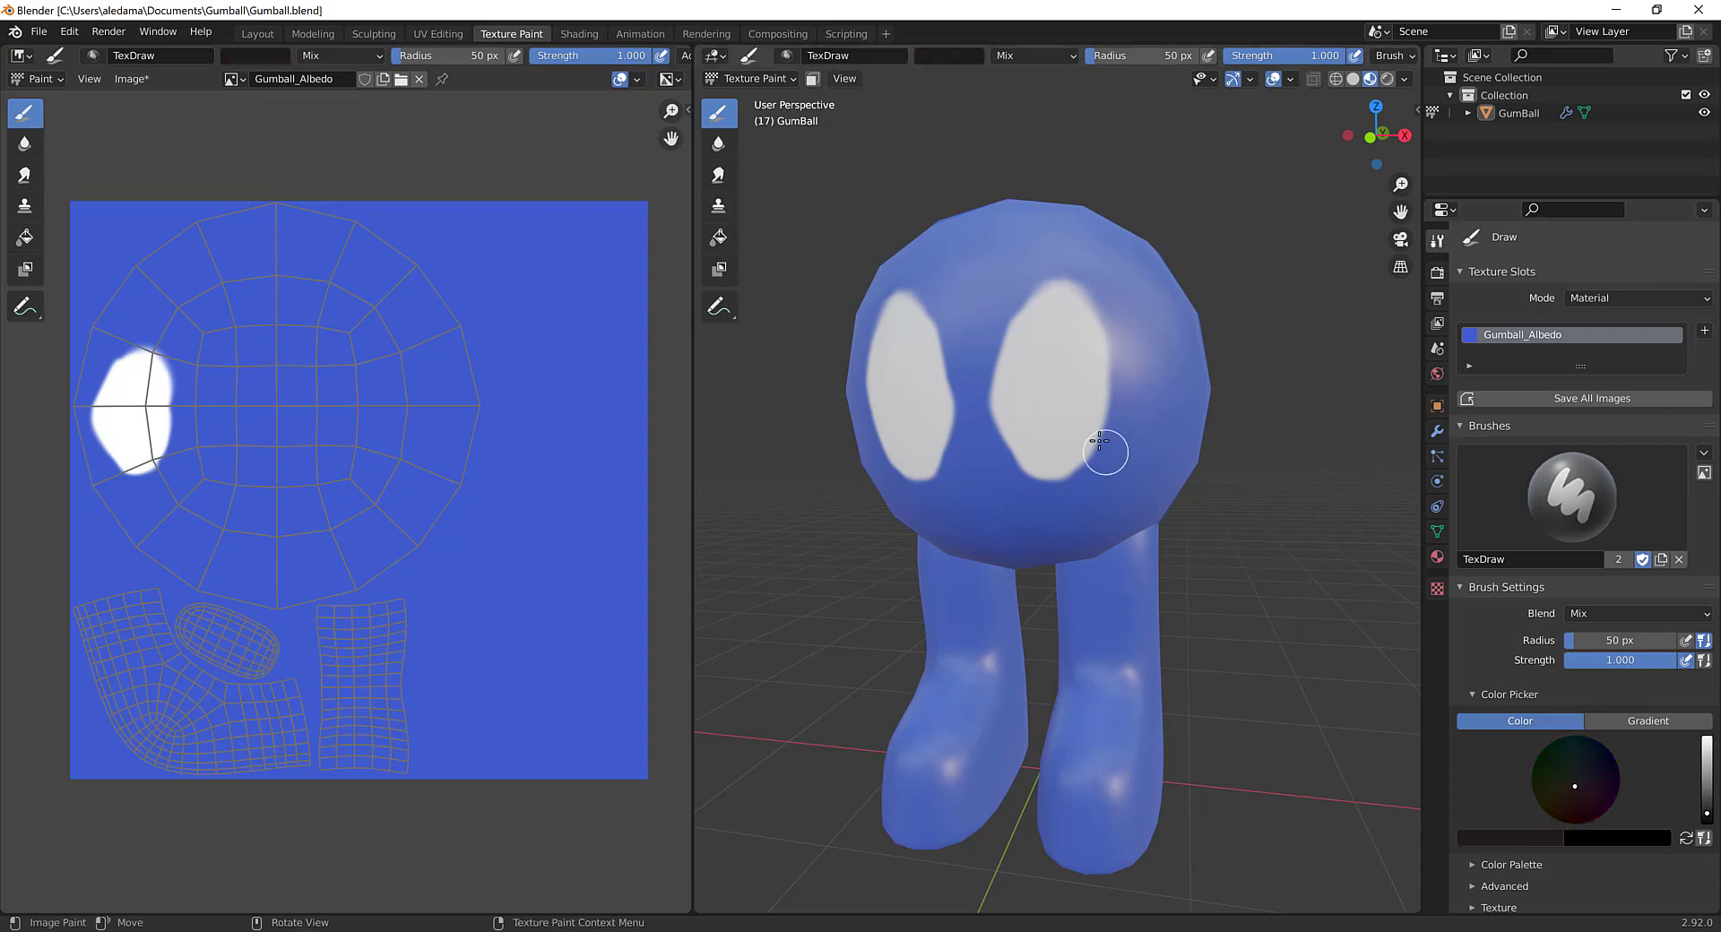
mouse_move(1102, 448)
left_mouse_down()
mouse_move(1047, 408)
mouse_move(1029, 436)
mouse_move(1054, 451)
mouse_move(1049, 395)
mouse_move(1044, 451)
mouse_move(1063, 430)
mouse_move(1050, 458)
mouse_move(1063, 404)
mouse_move(1039, 448)
left_mouse_up()
key("ctrl+z")
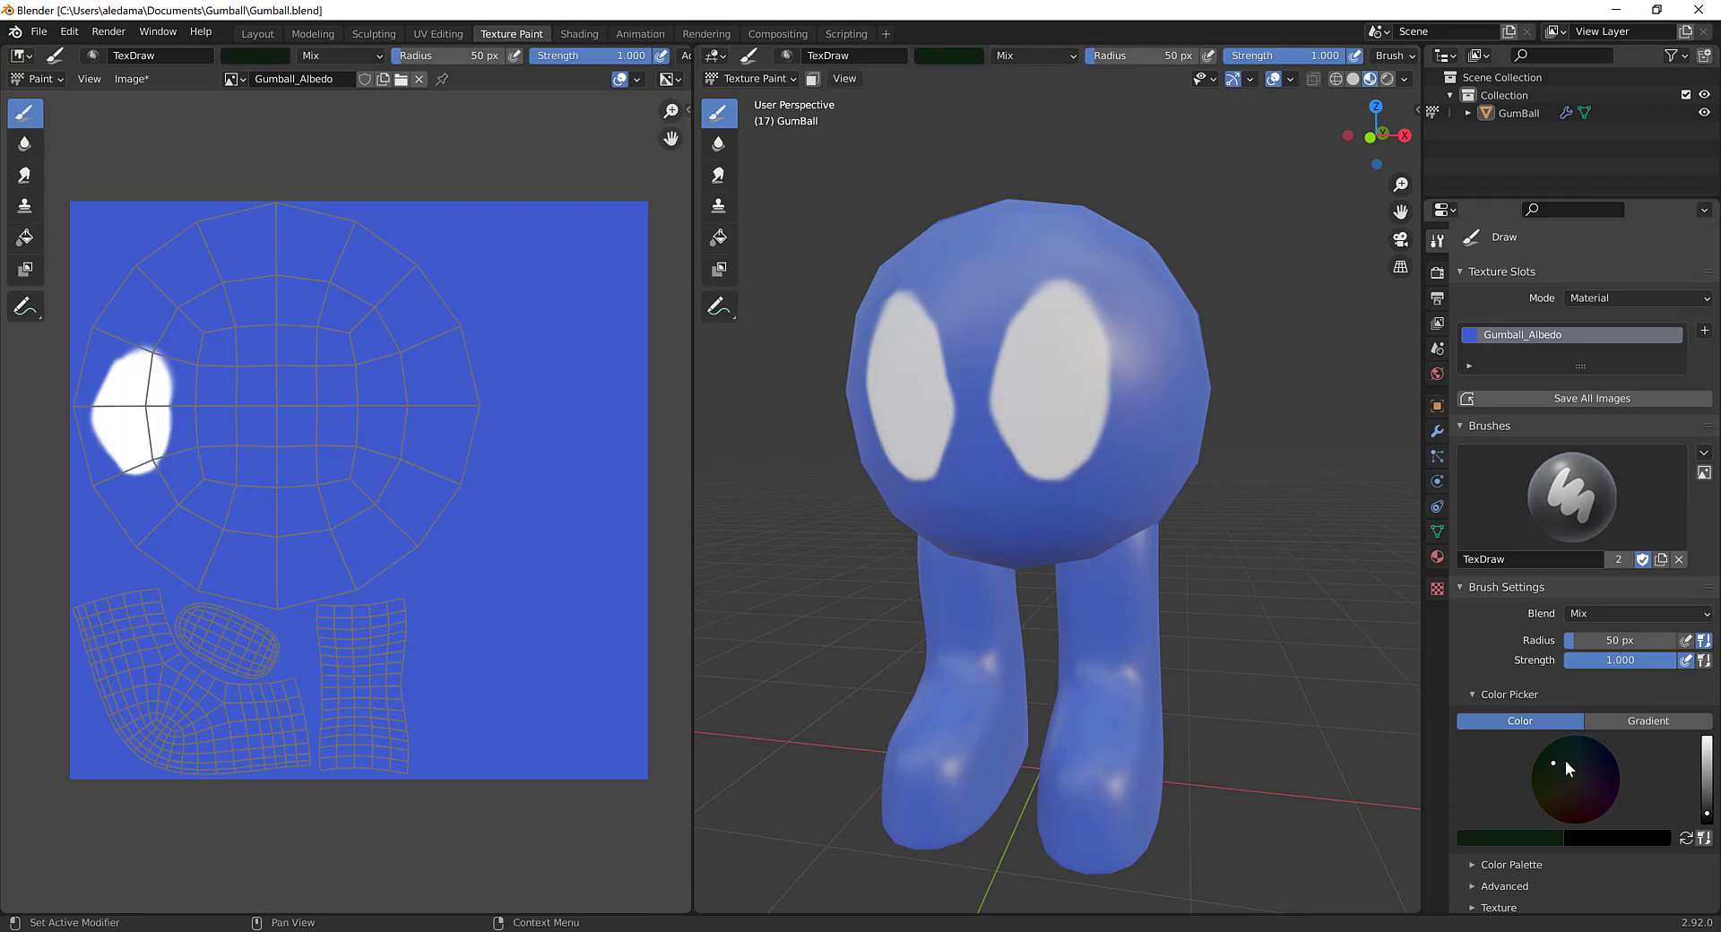
Step: Paint green irises with very dark red pupils in the lower part of the white eyes
left_click_drag(1710, 785, 1707, 767)
mouse_move(1040, 398)
left_mouse_down()
mouse_move(1063, 442)
mouse_move(1030, 388)
mouse_move(1048, 444)
mouse_move(1049, 378)
mouse_move(1051, 457)
left_mouse_up()
left_click_drag(1707, 766, 1706, 811)
left_click(1589, 815)
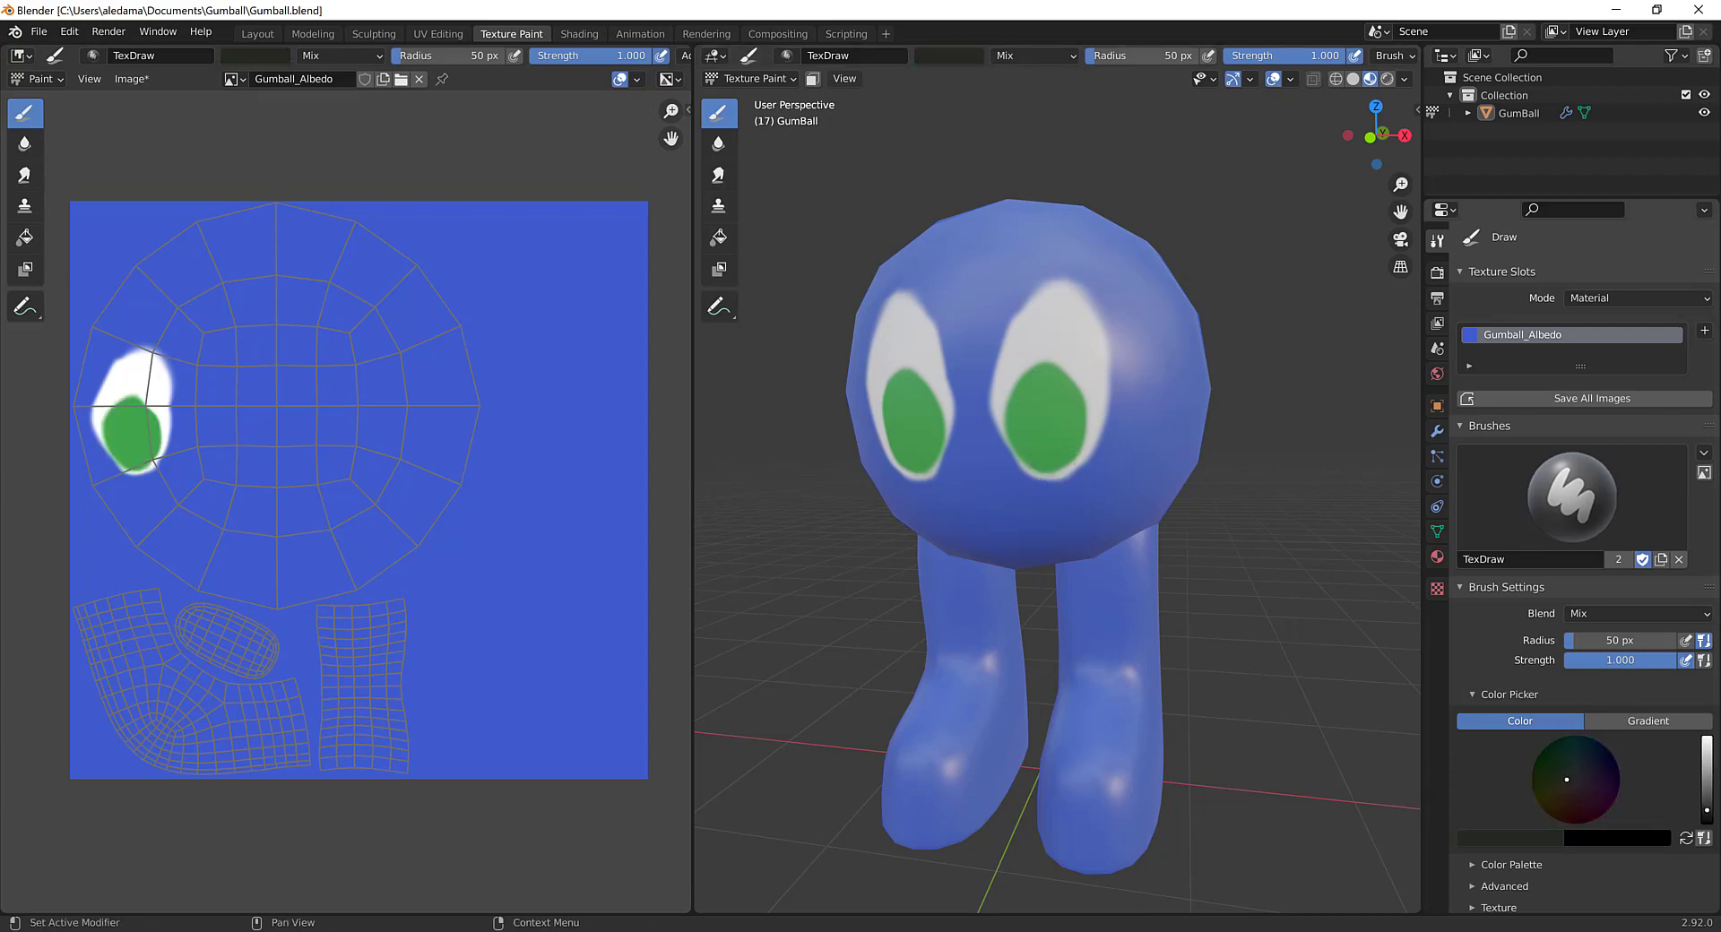
left_click_drag(1048, 416, 1046, 418)
scroll(1046, 418, "down", 3)
mouse_move(1045, 421)
middle_mouse_down()
mouse_move(1102, 466)
mouse_move(1022, 488)
middle_mouse_up()
scroll(1012, 457, "up", 2)
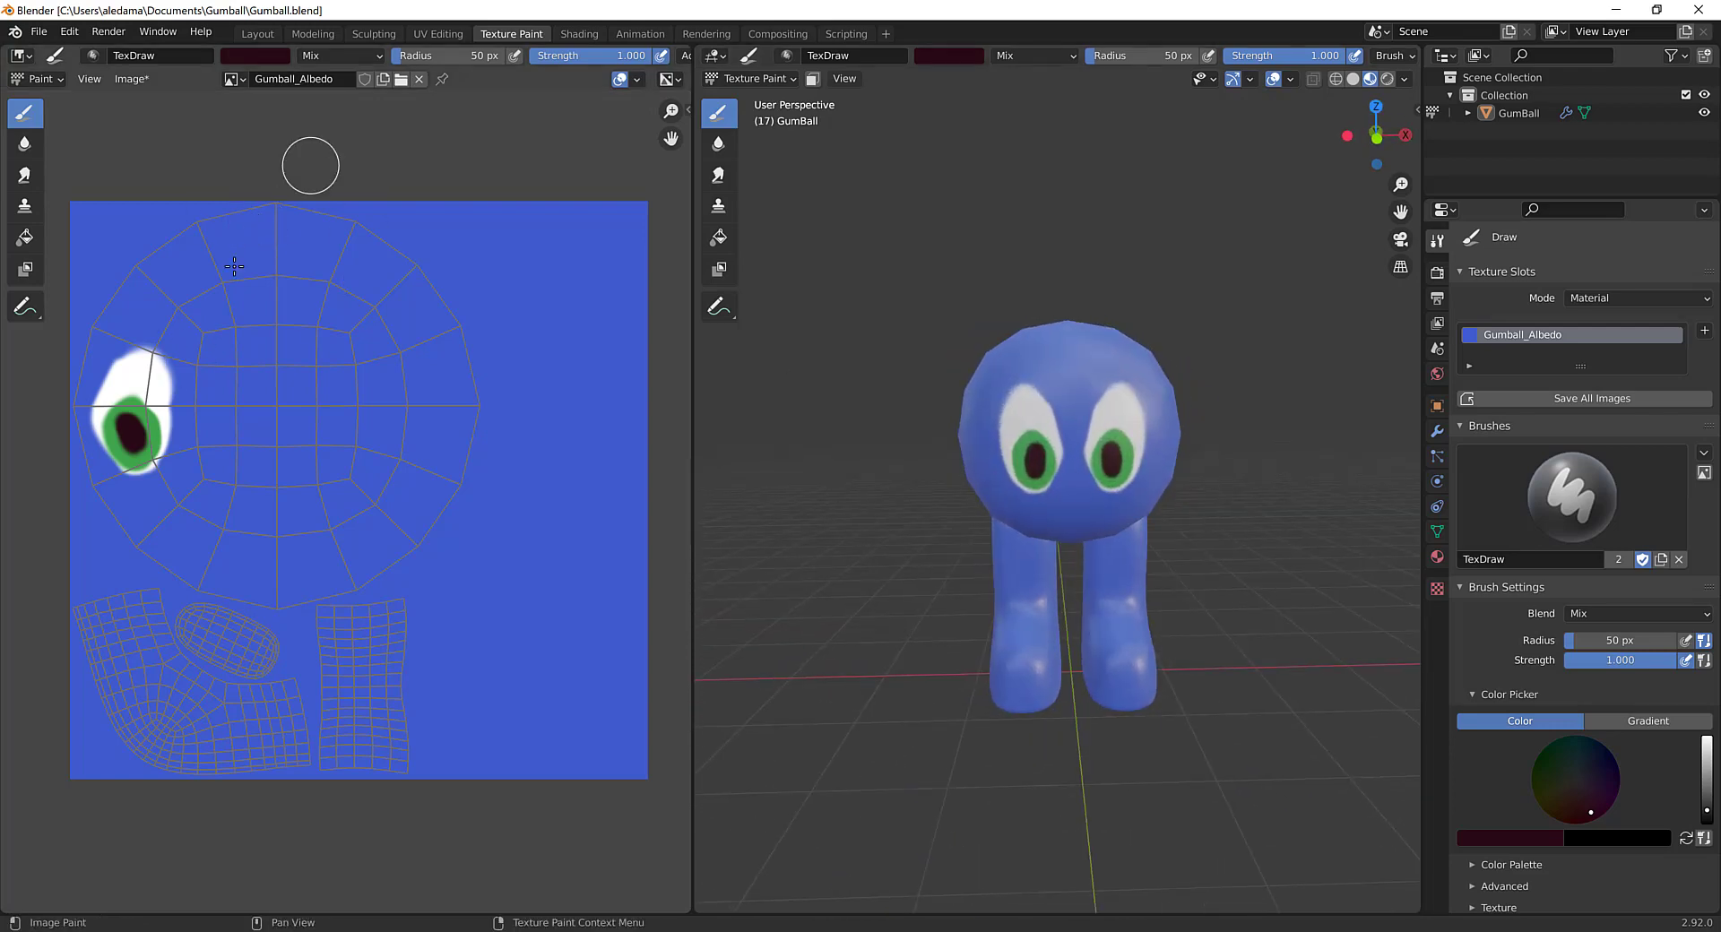
Step: Save the painted Gumball_Albedo texture as an image file and show the available image commands
left_click(235, 78)
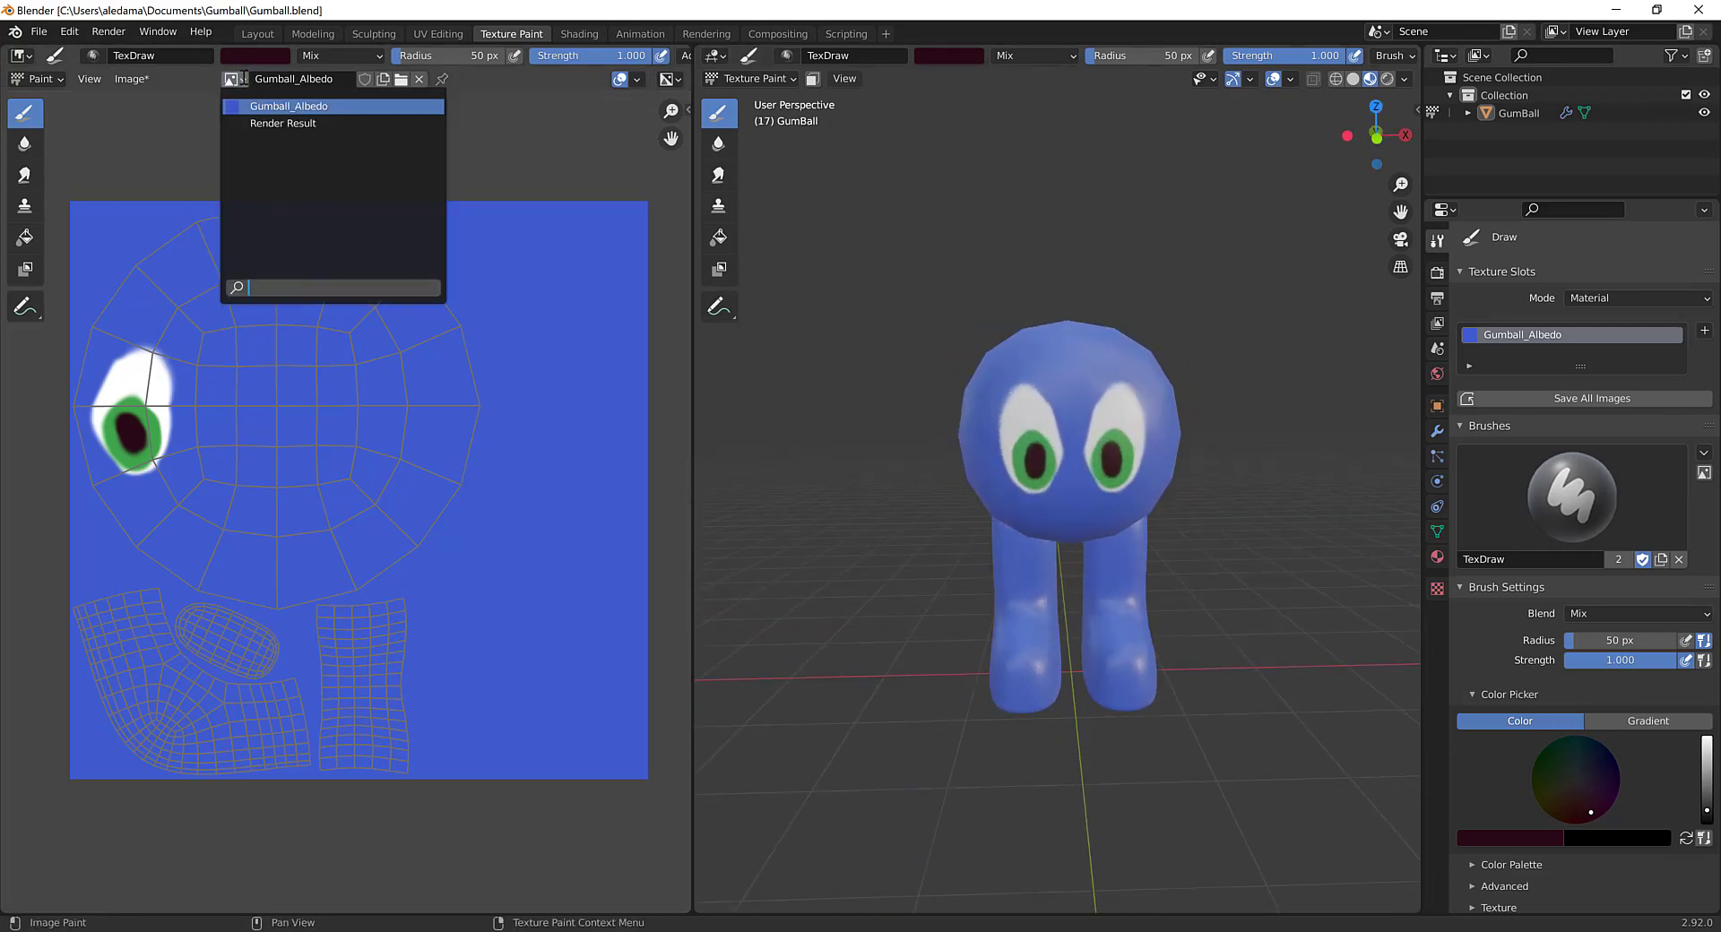
left_click(231, 105)
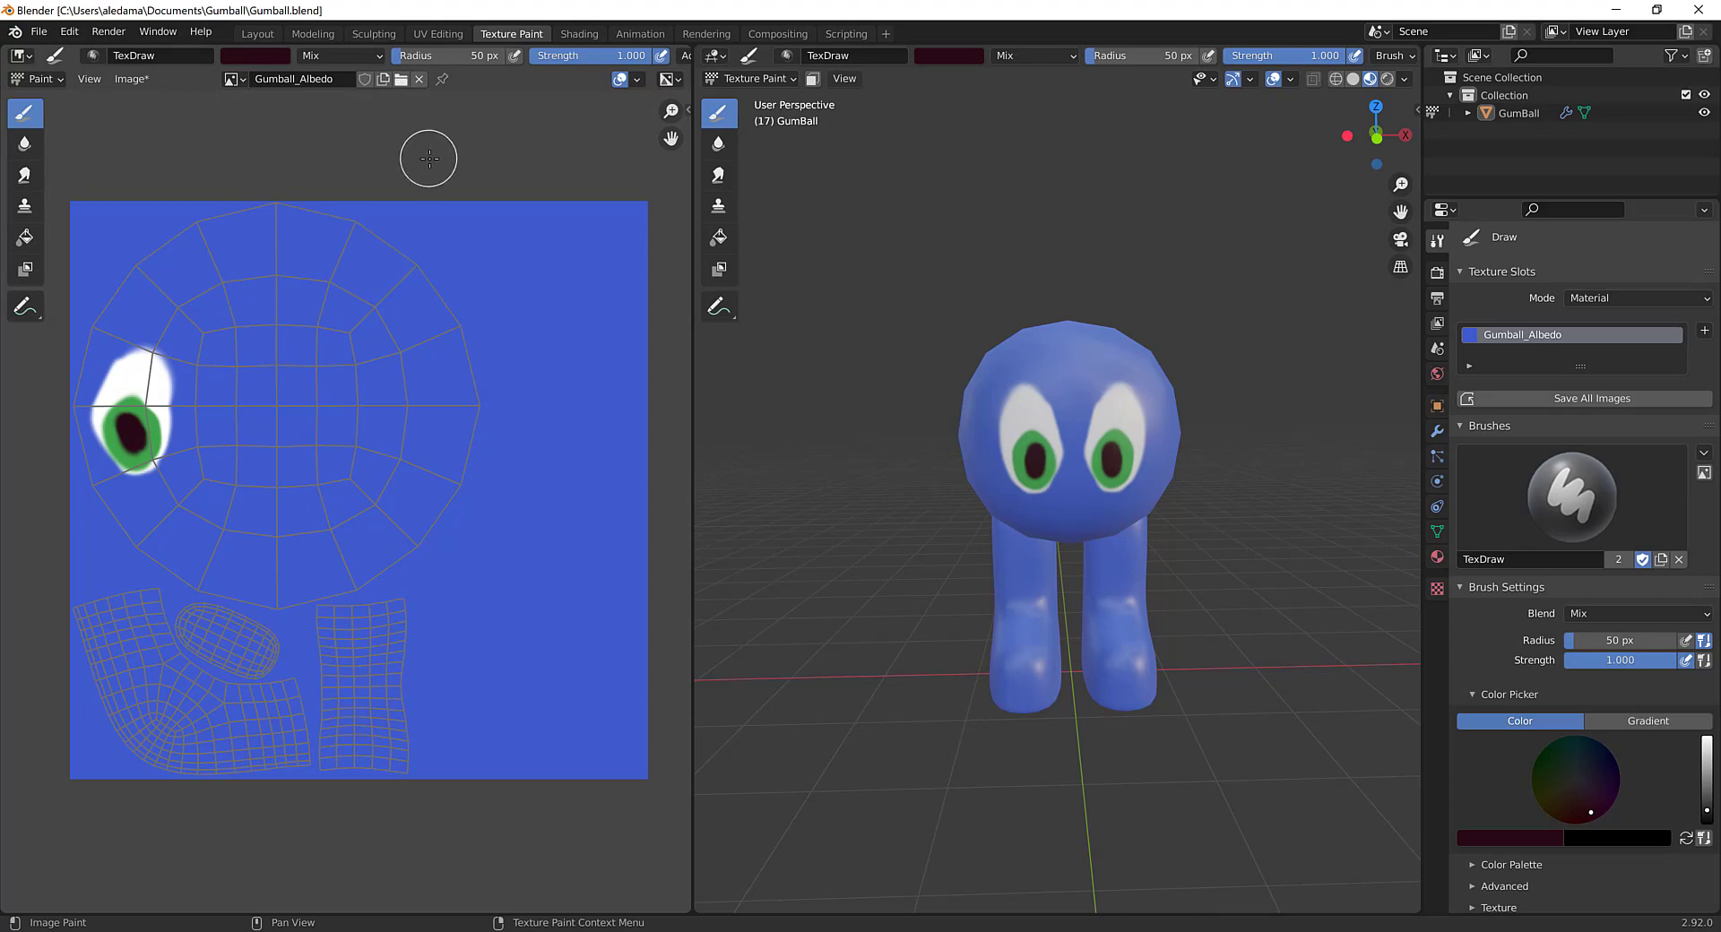
key("alt+s")
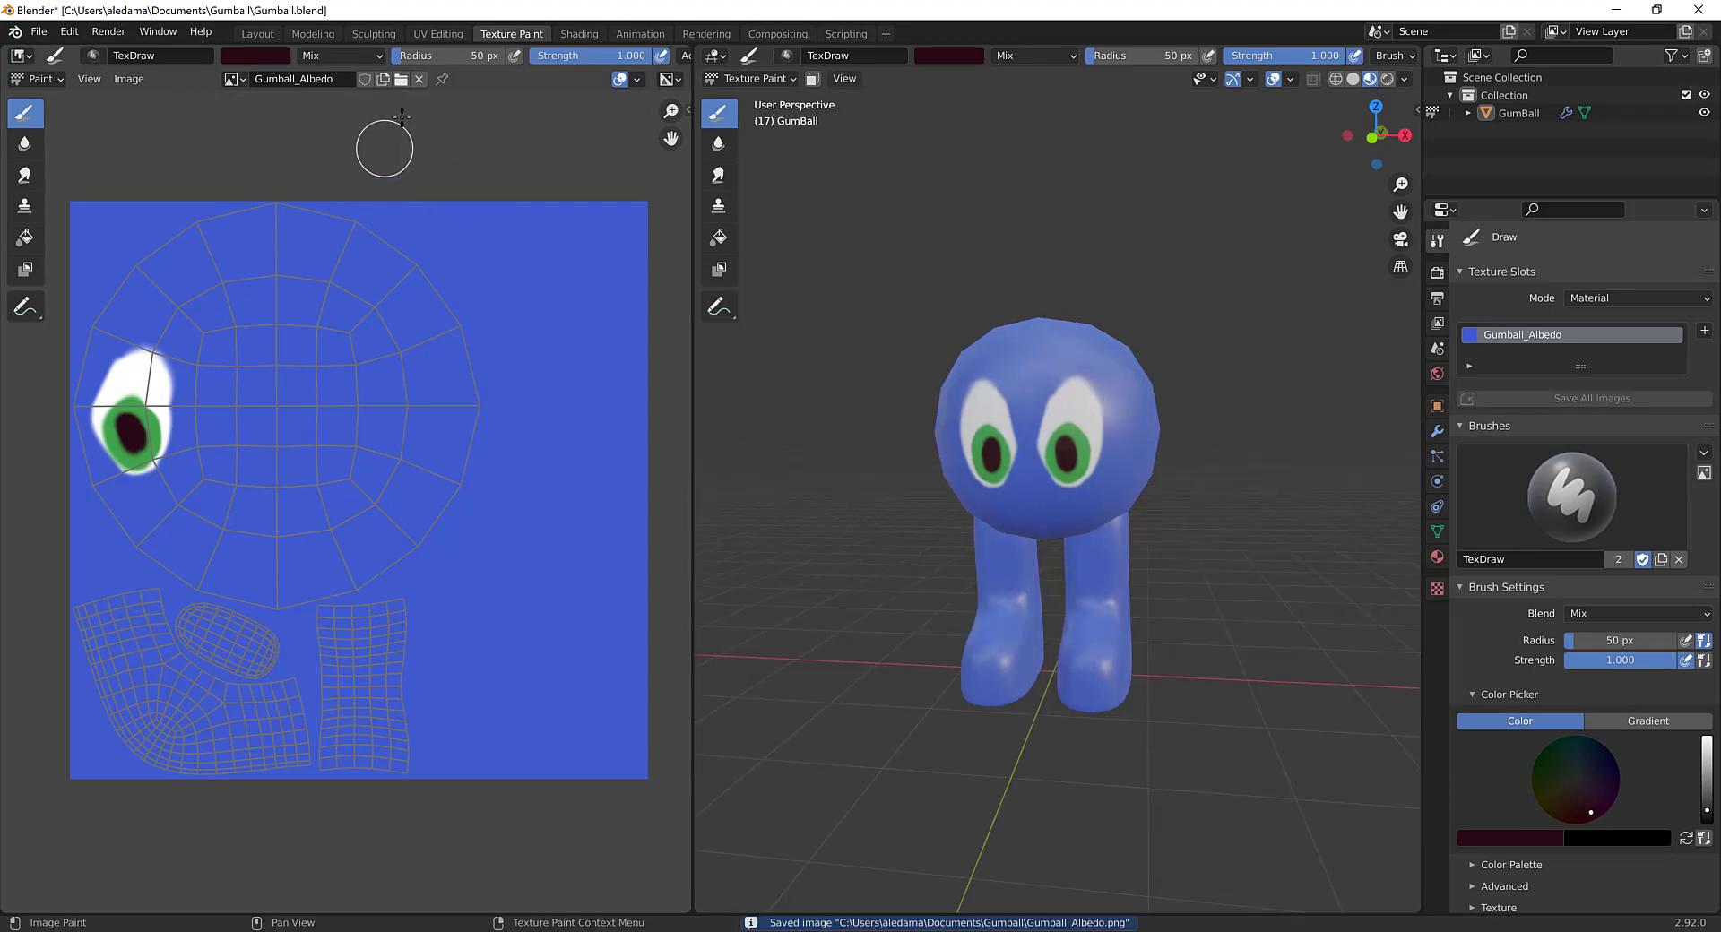
left_click(235, 78)
left_click(129, 79)
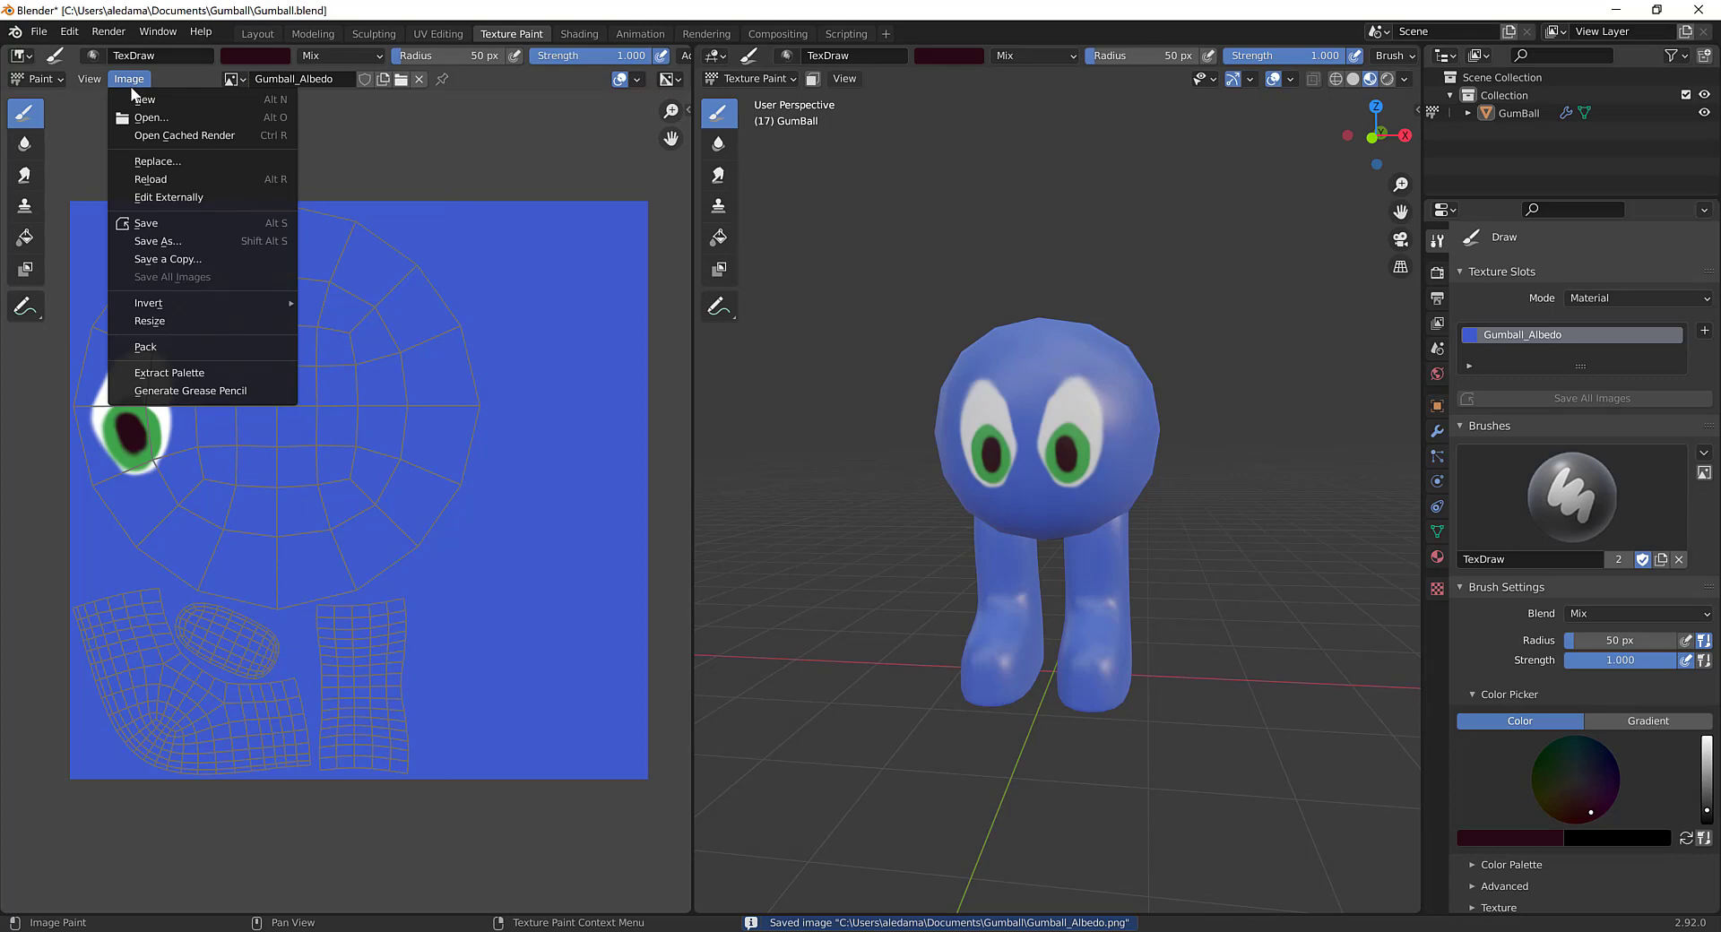
Step: Save the painted texture as a JPEG image named Gumball Albedo in the project's Assets\PC\Gumball folder
left_click(178, 240)
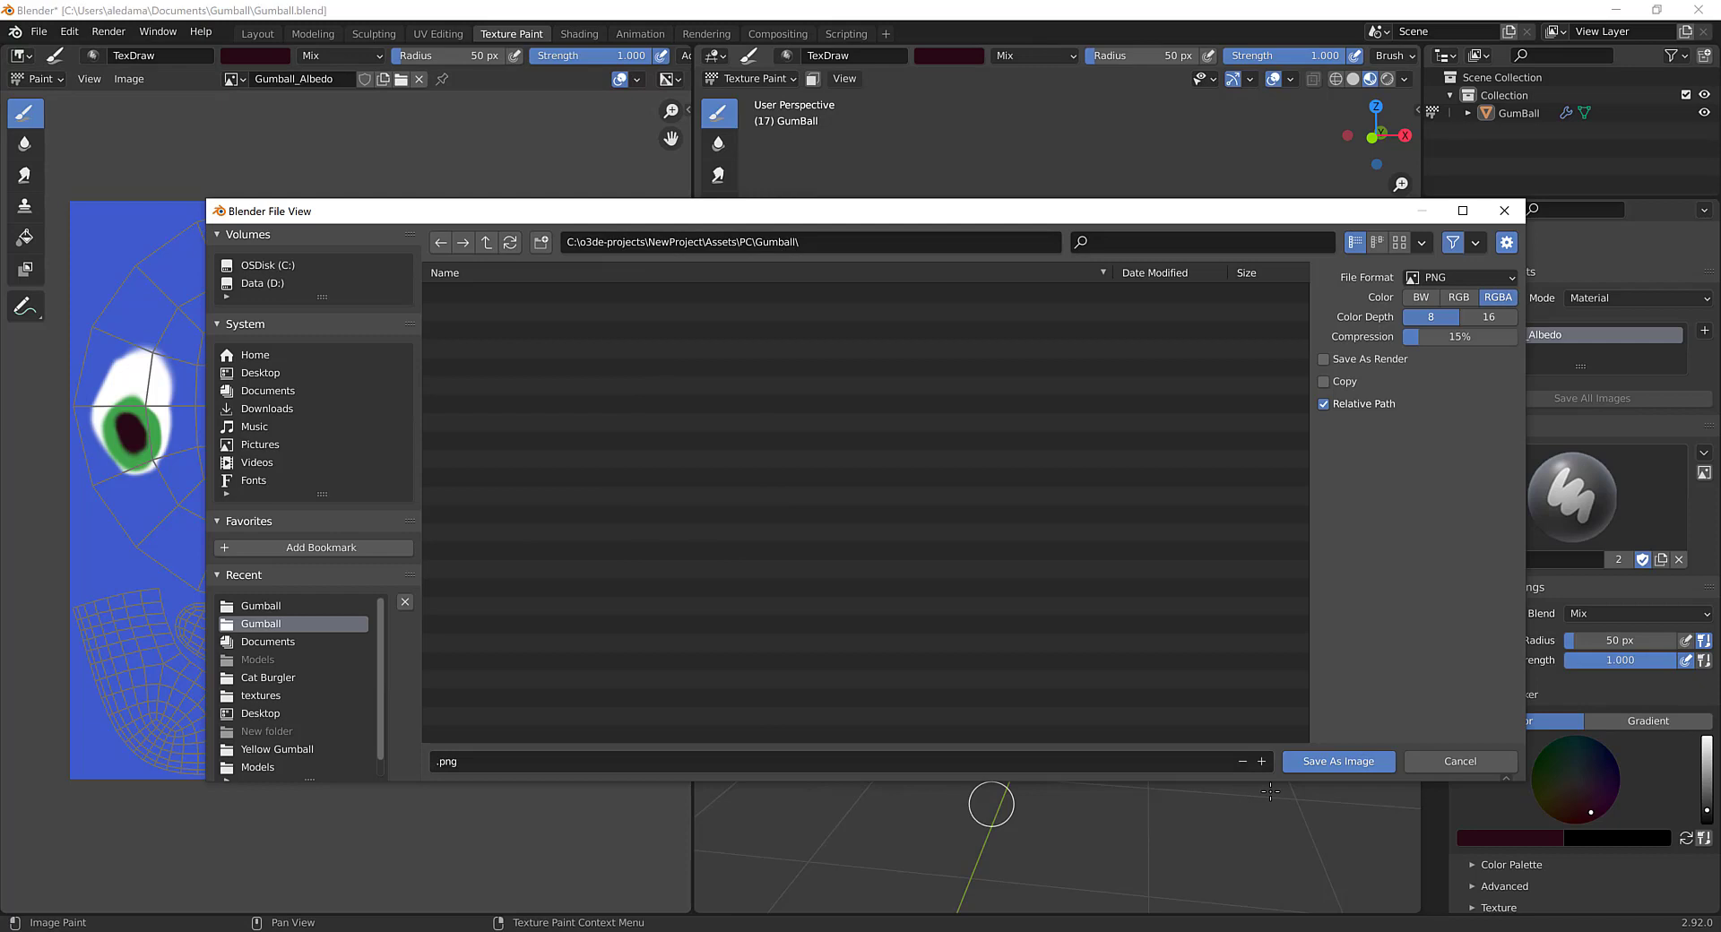
left_click(1197, 761)
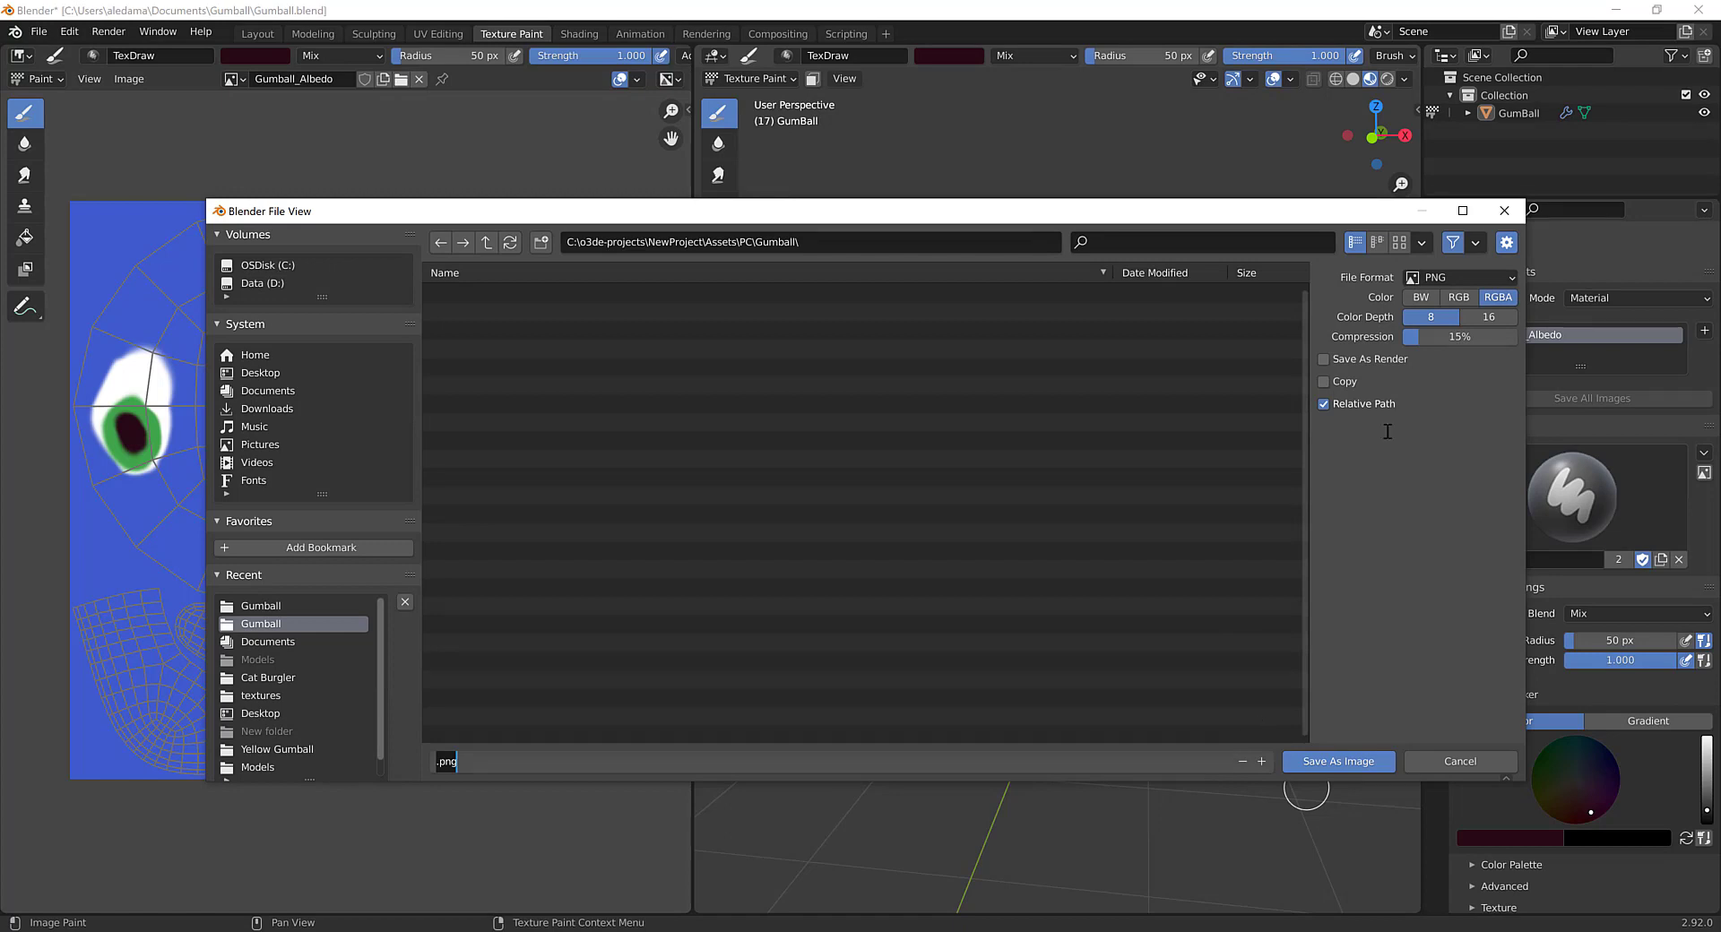
left_click(1487, 276)
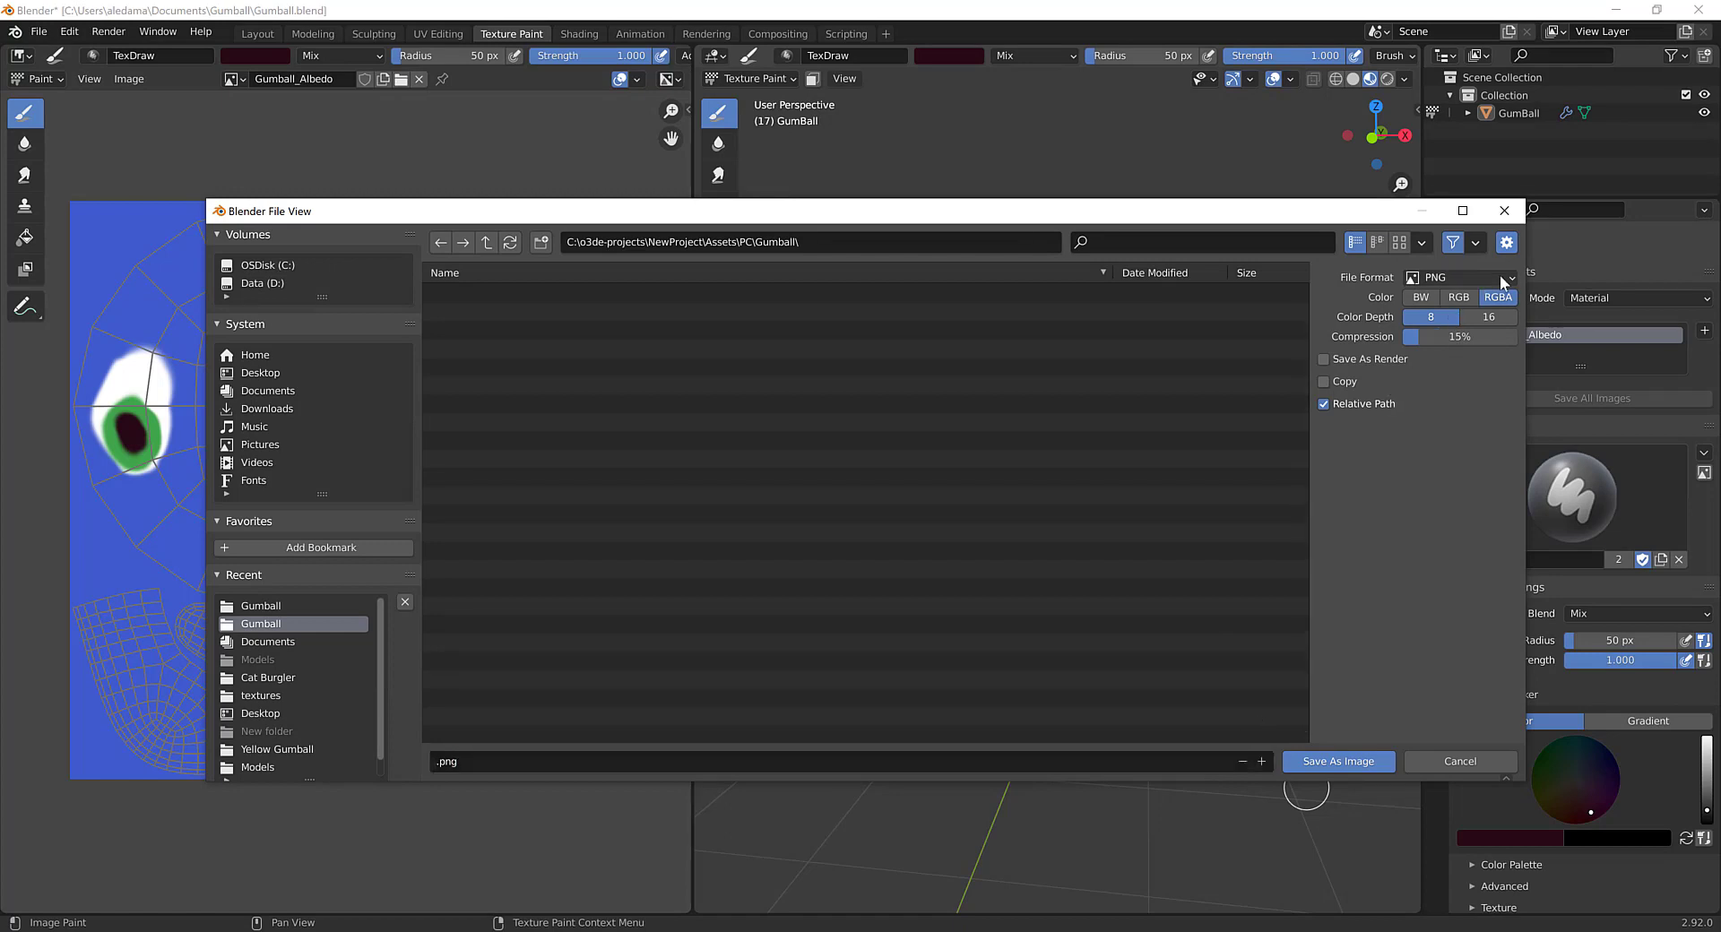
left_click(1488, 276)
left_click(1301, 387)
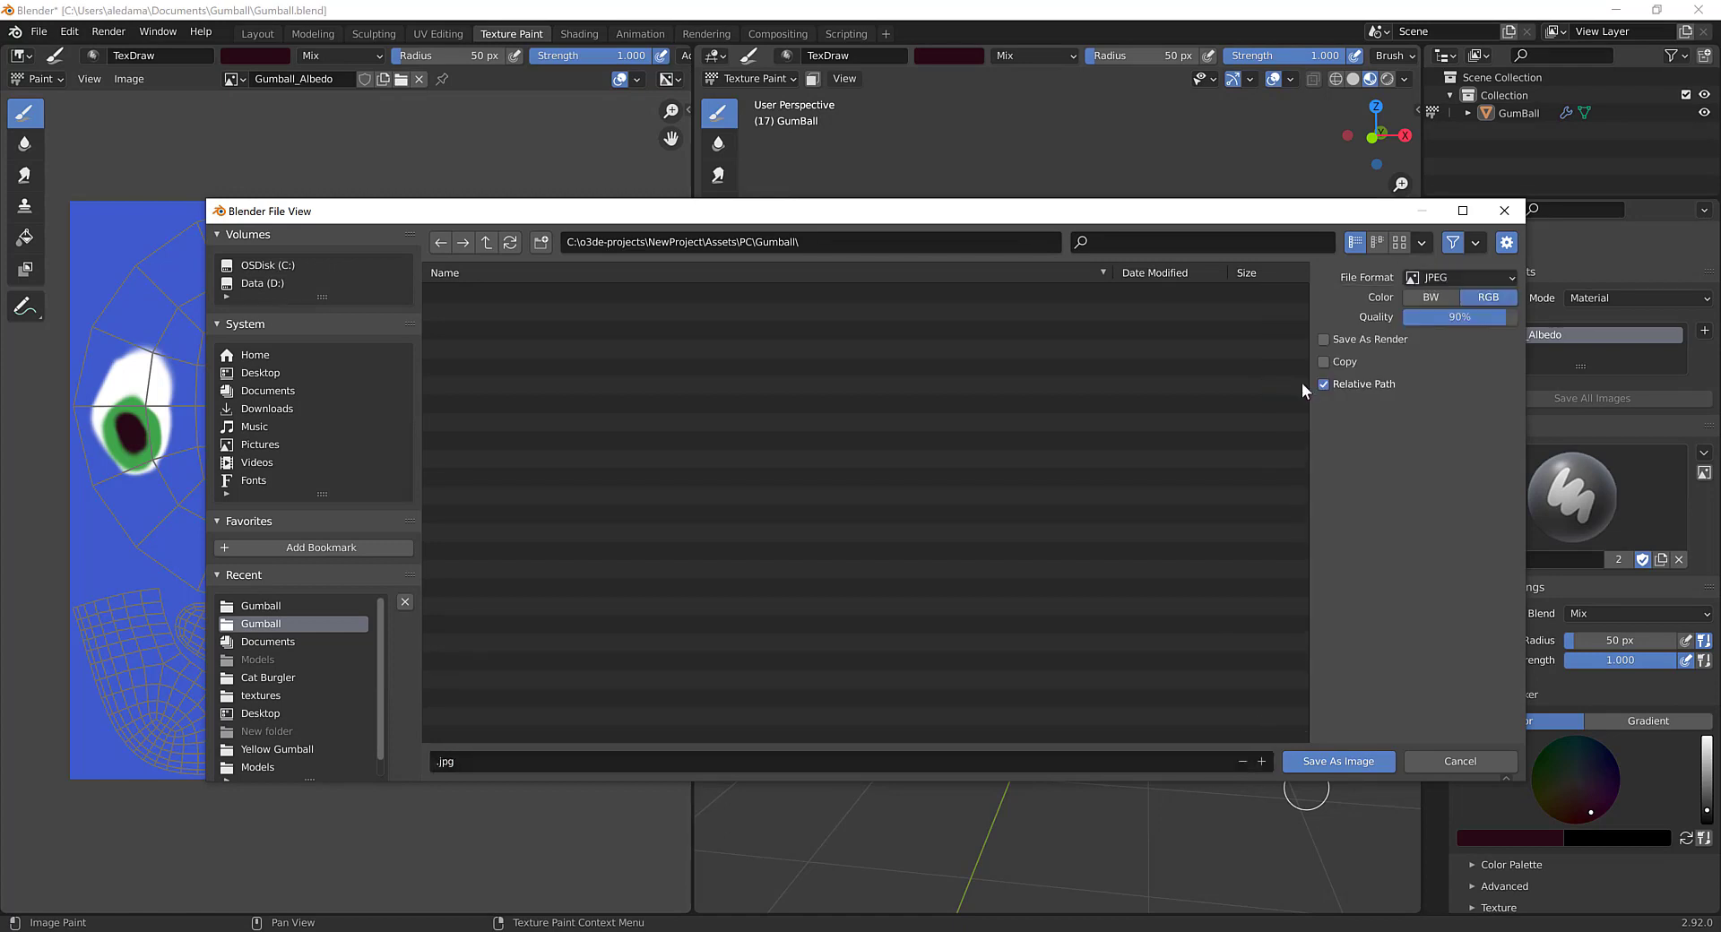
left_click(568, 760)
type("Gumball Albedo")
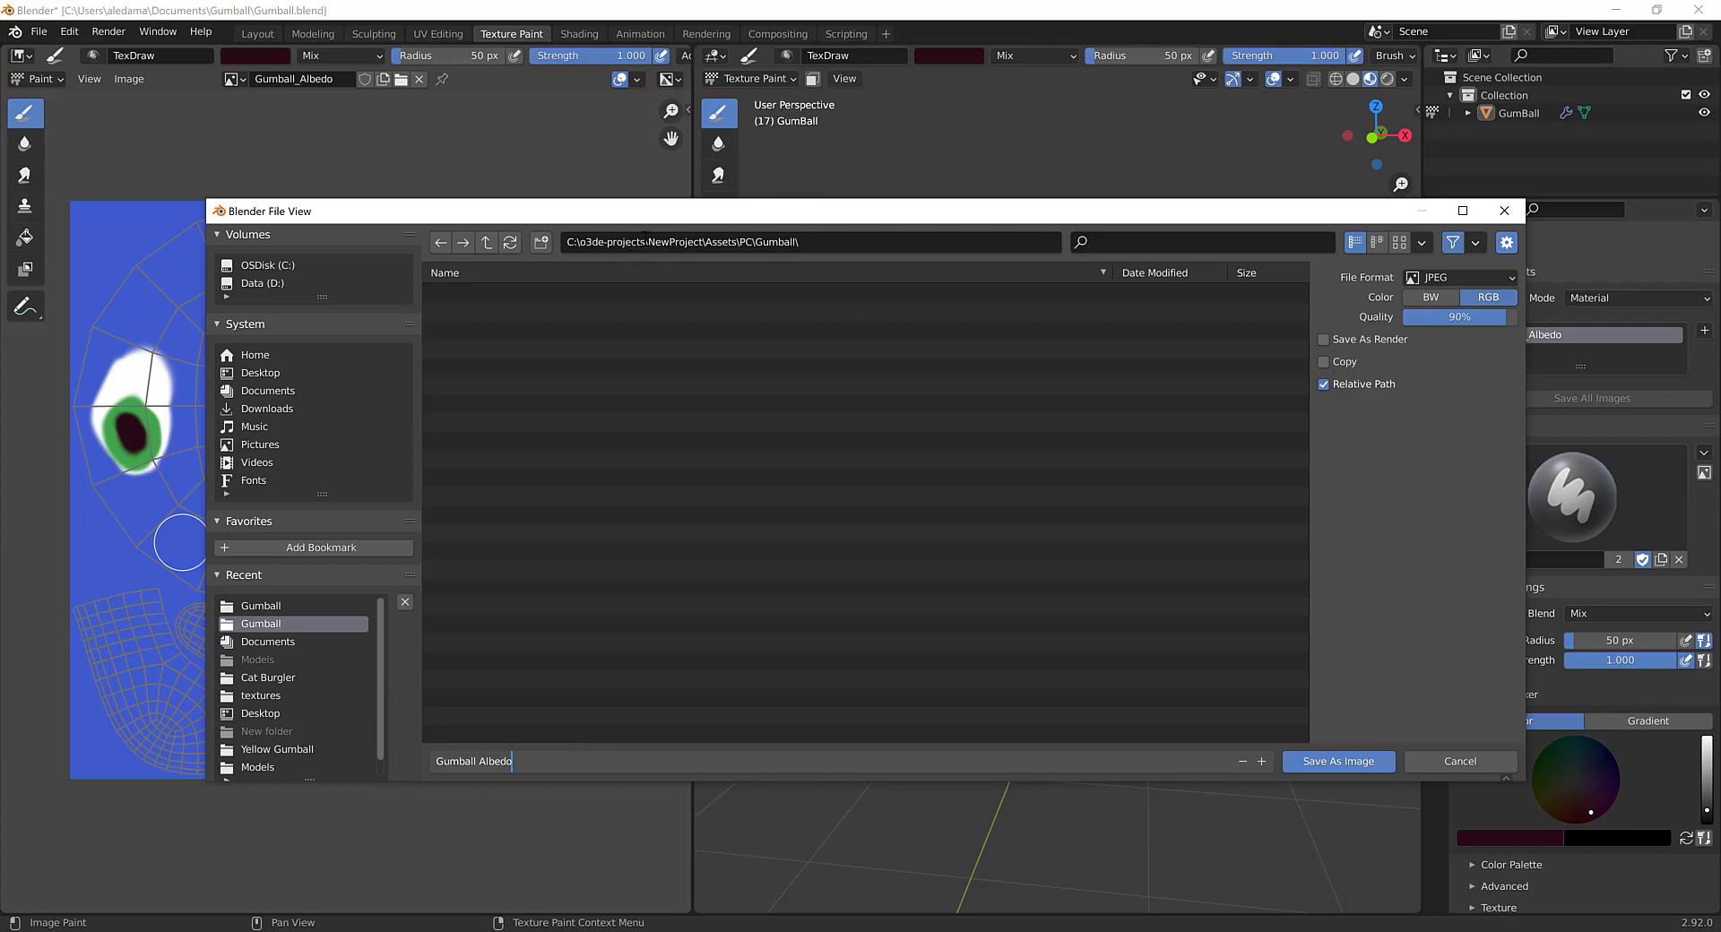
left_click(1358, 766)
left_click(1355, 762)
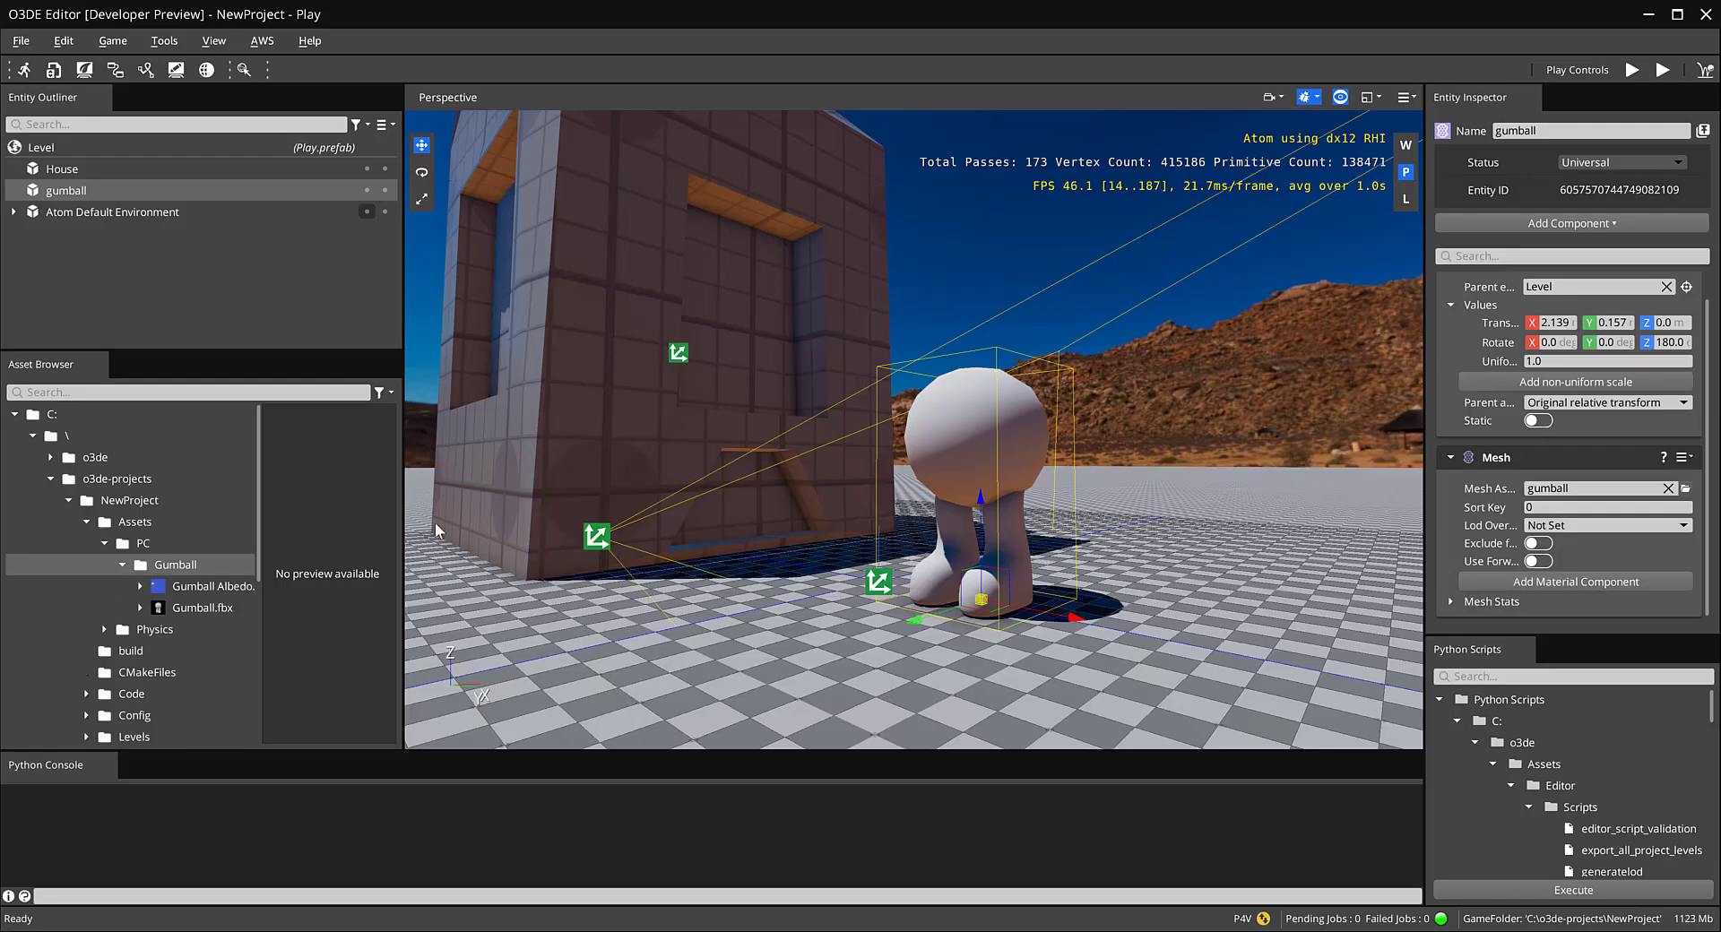
Step: In O3DE Editor, add a Material component to the gumball entity and generate the source material Gumball_Material.material
left_click(187, 588)
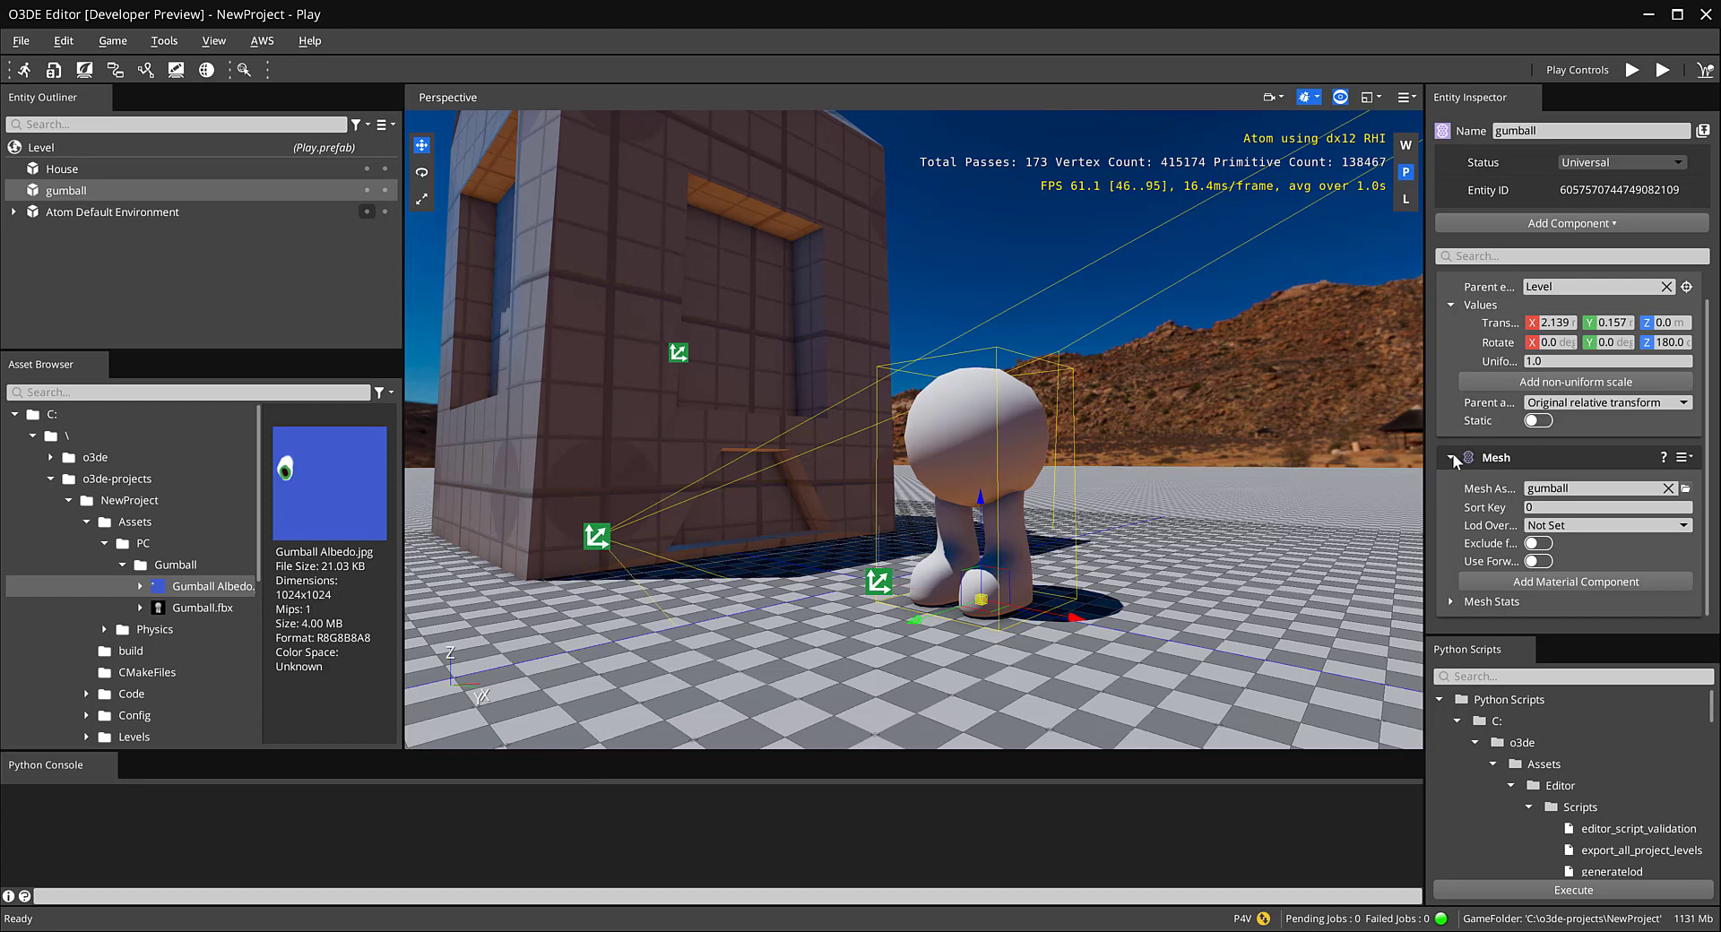
left_click(1568, 583)
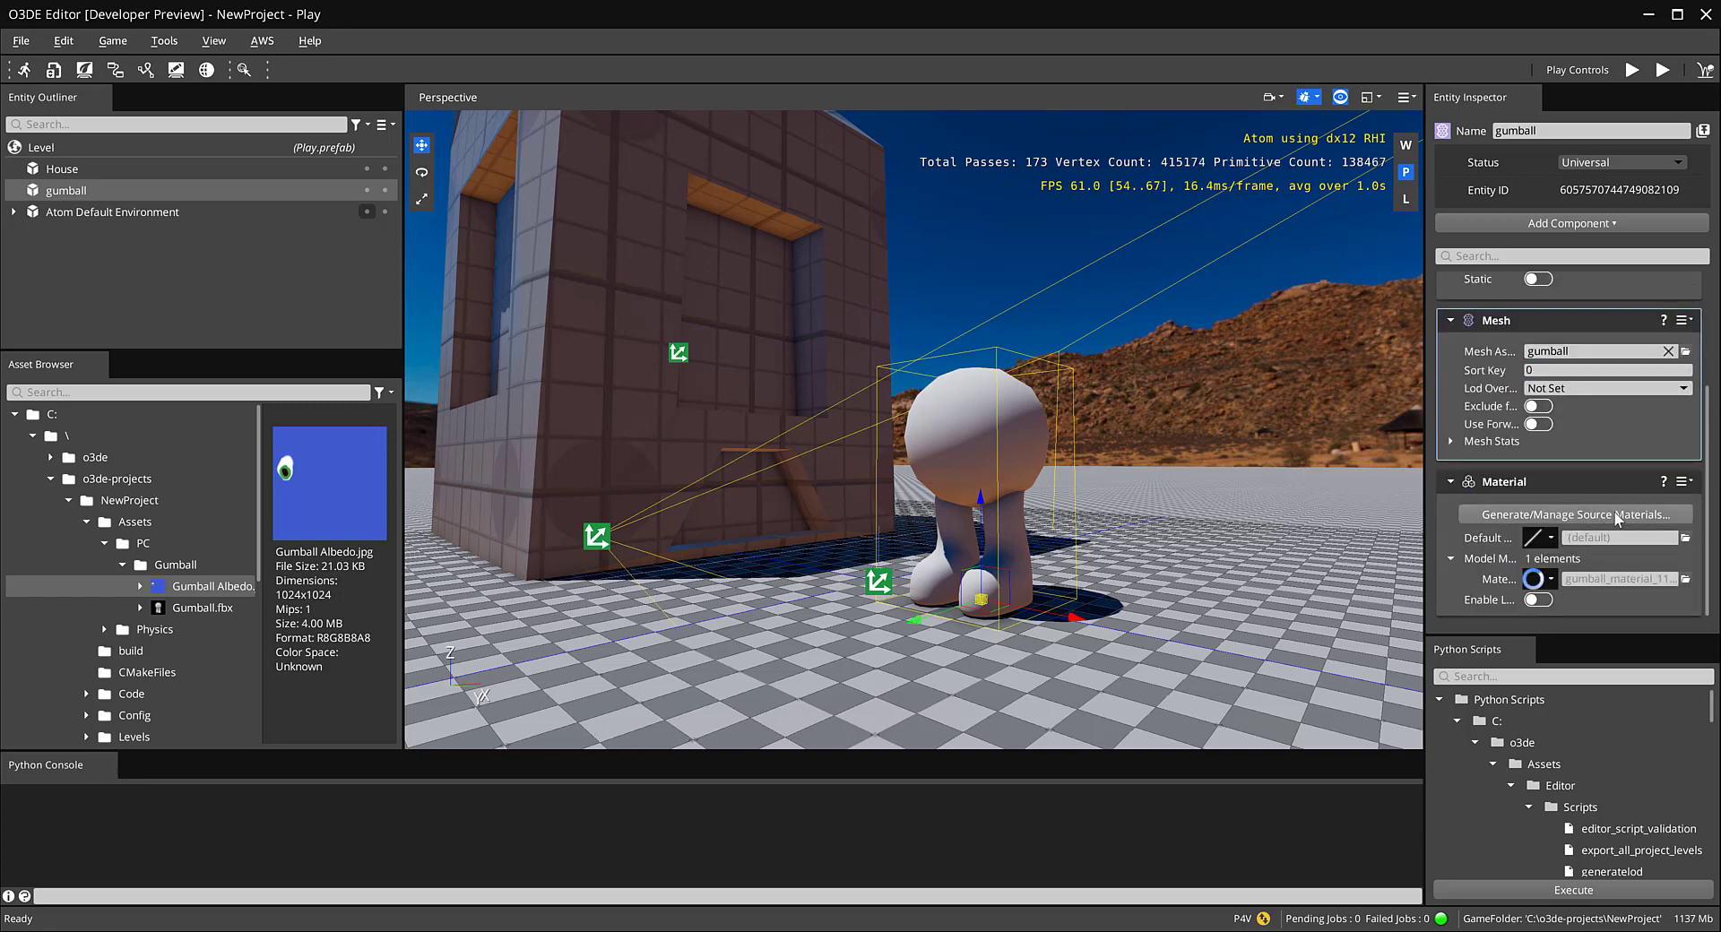
left_click(1618, 515)
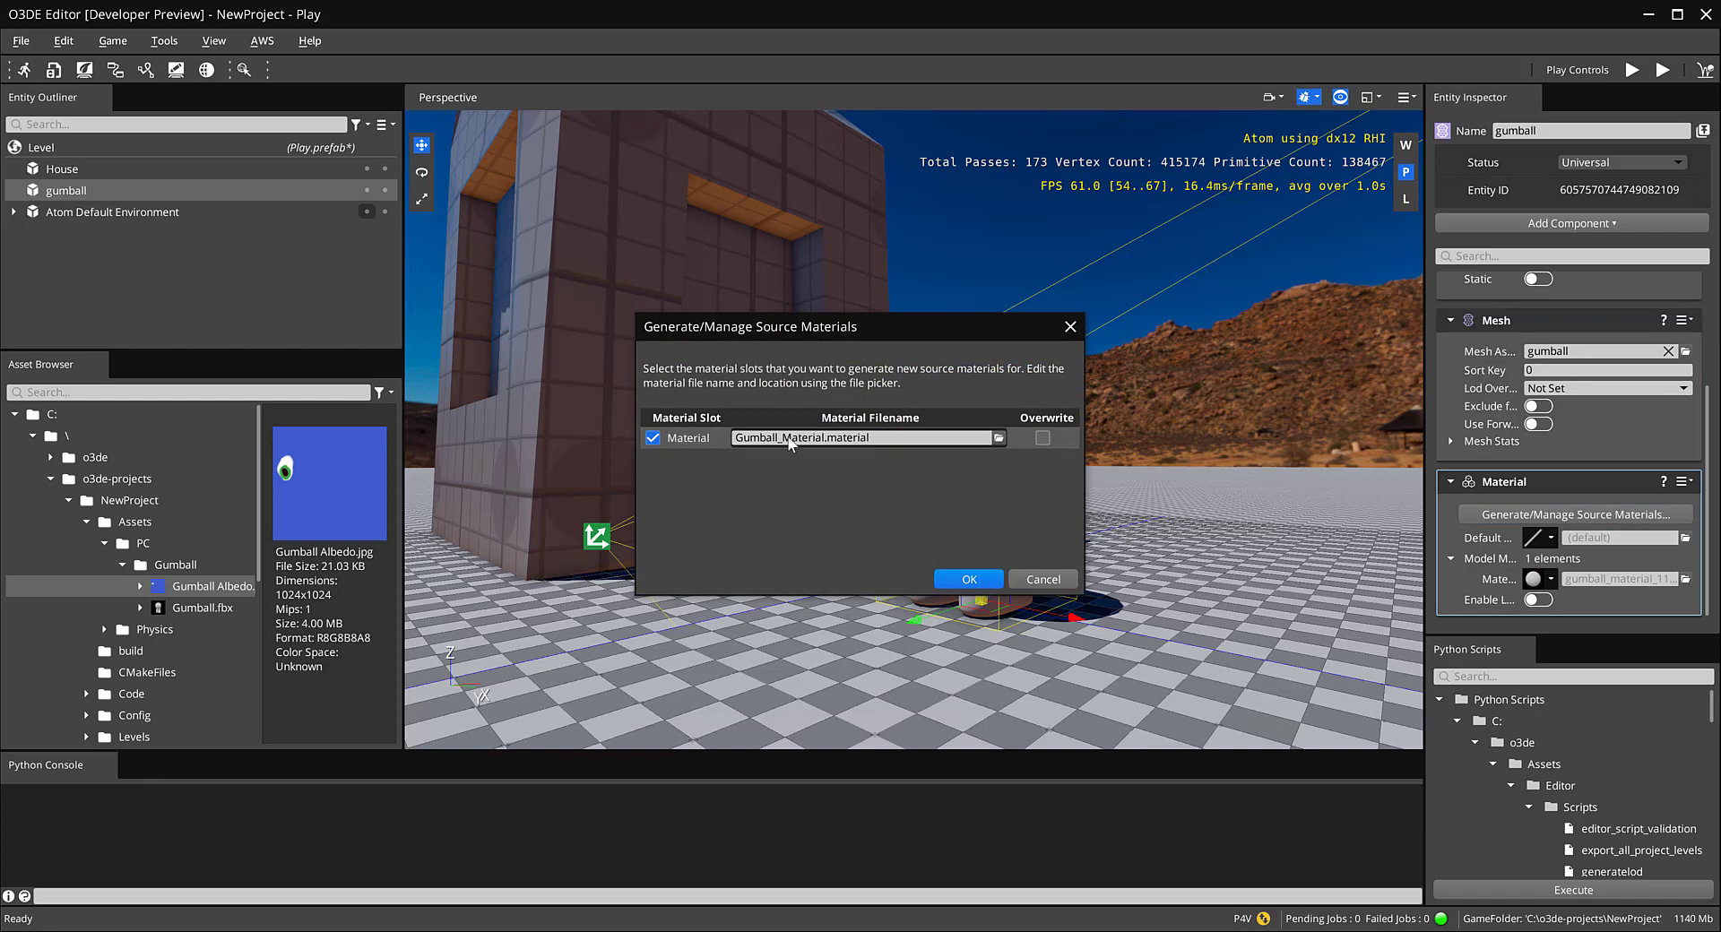
left_click(976, 579)
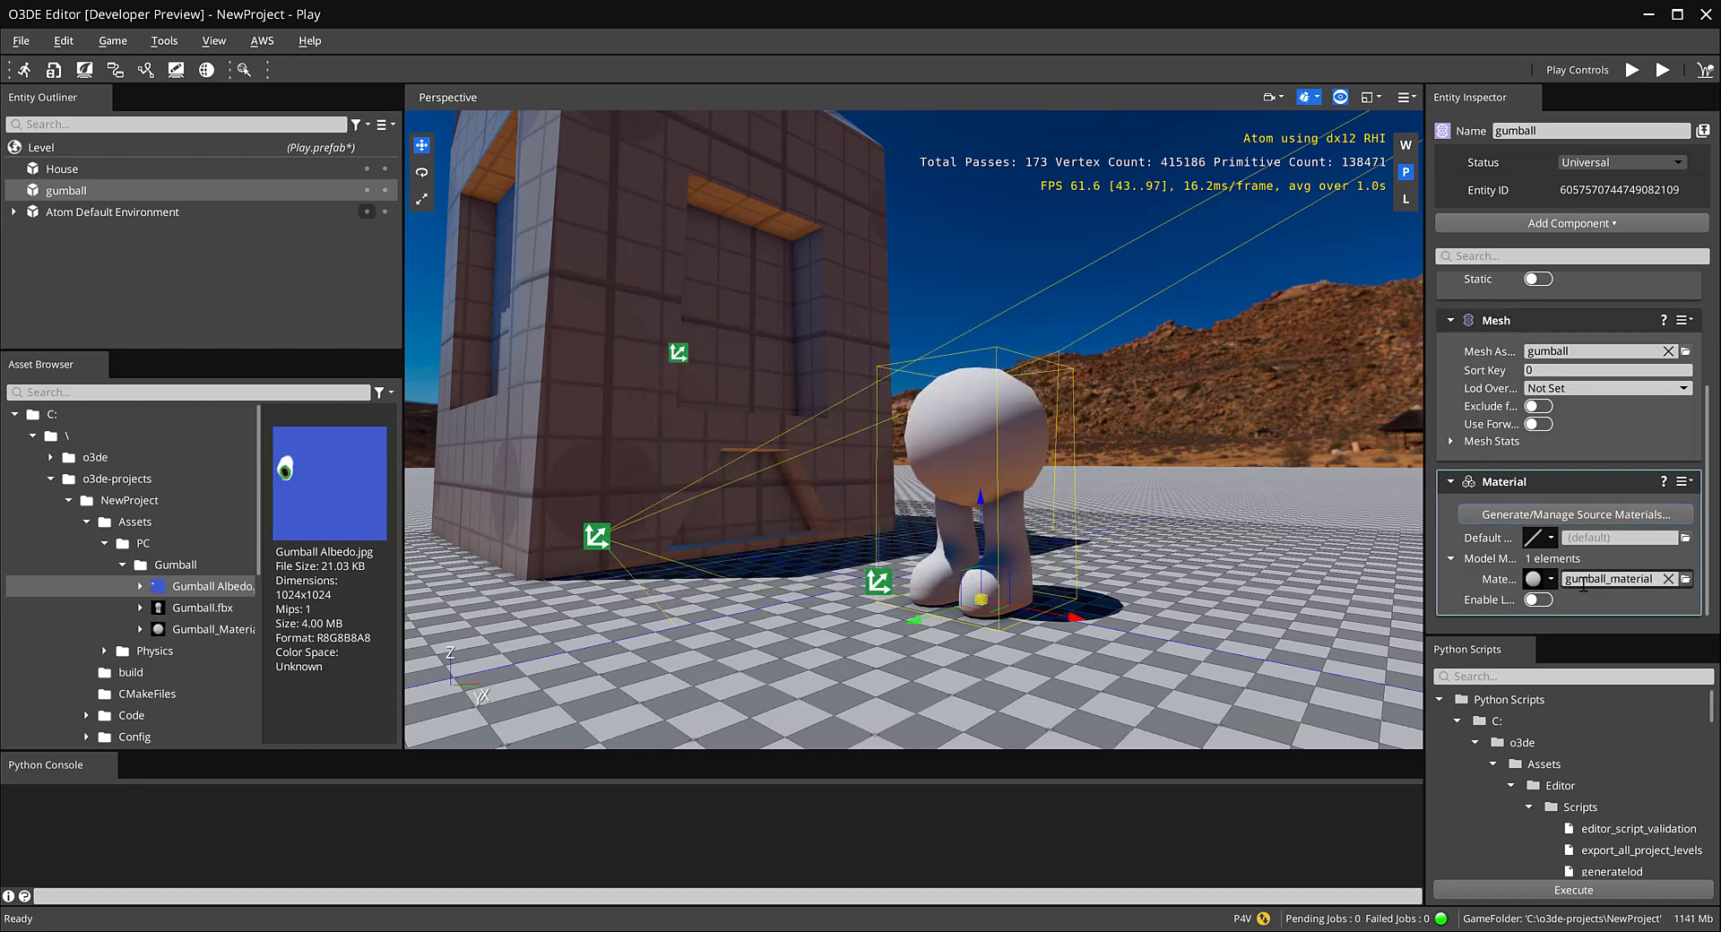
Step: Open the gumball entity's source material in the Material Editor, keeping the character in view
right_click(1584, 581)
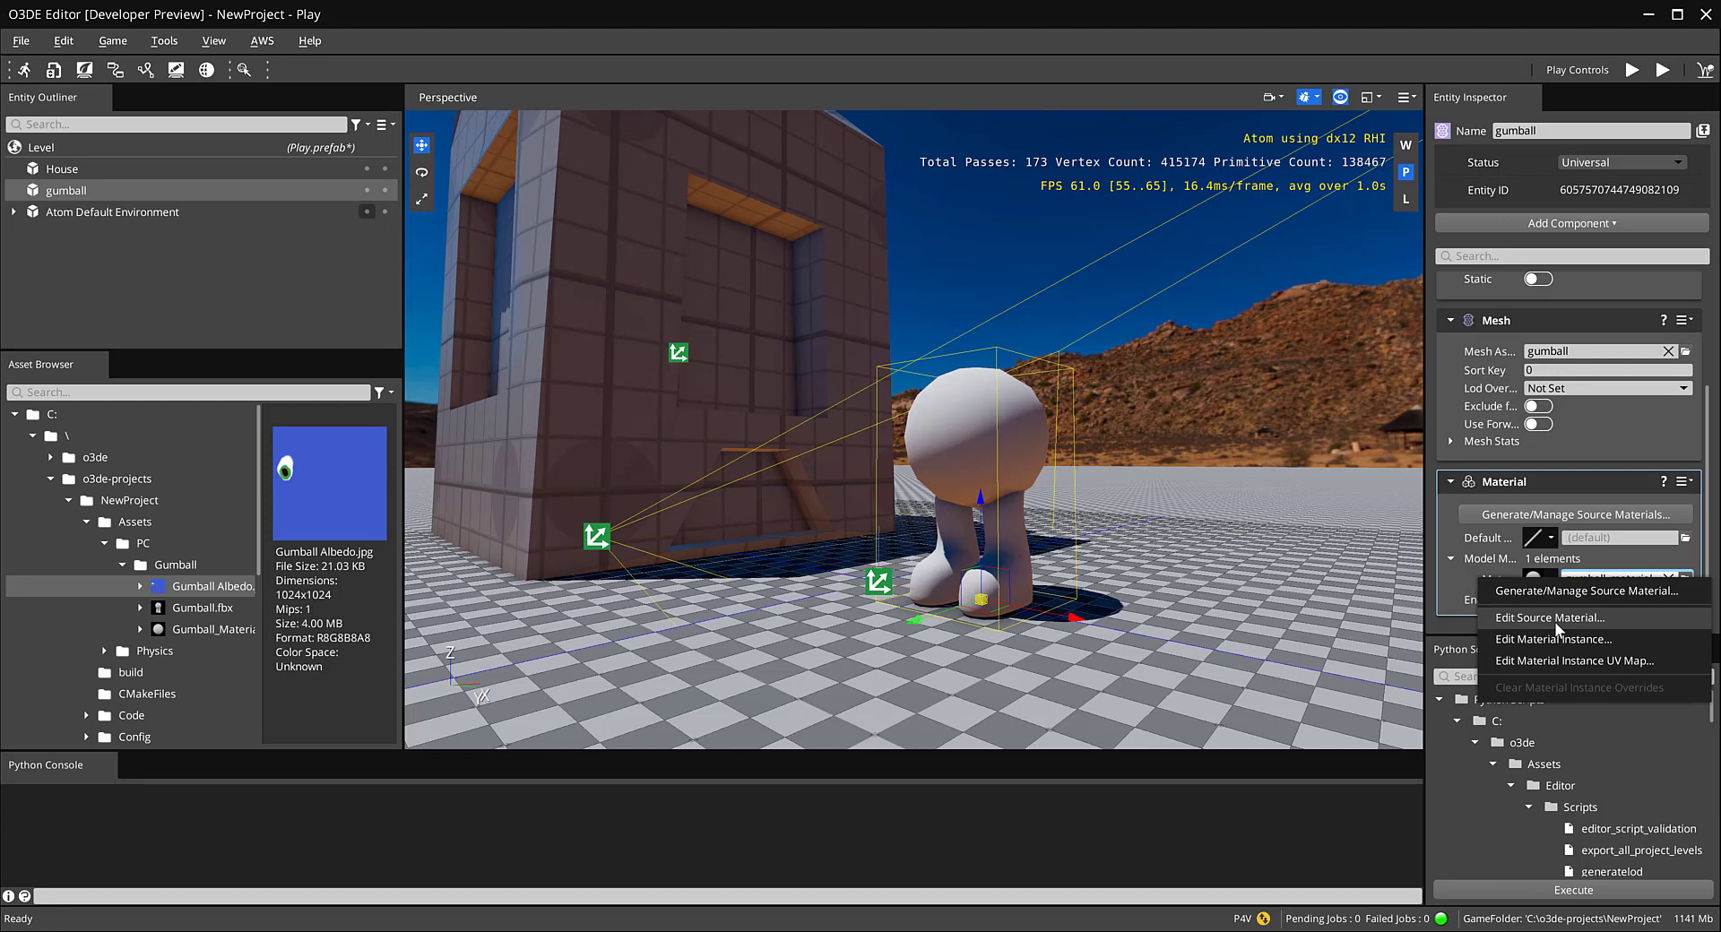
left_click(1554, 618)
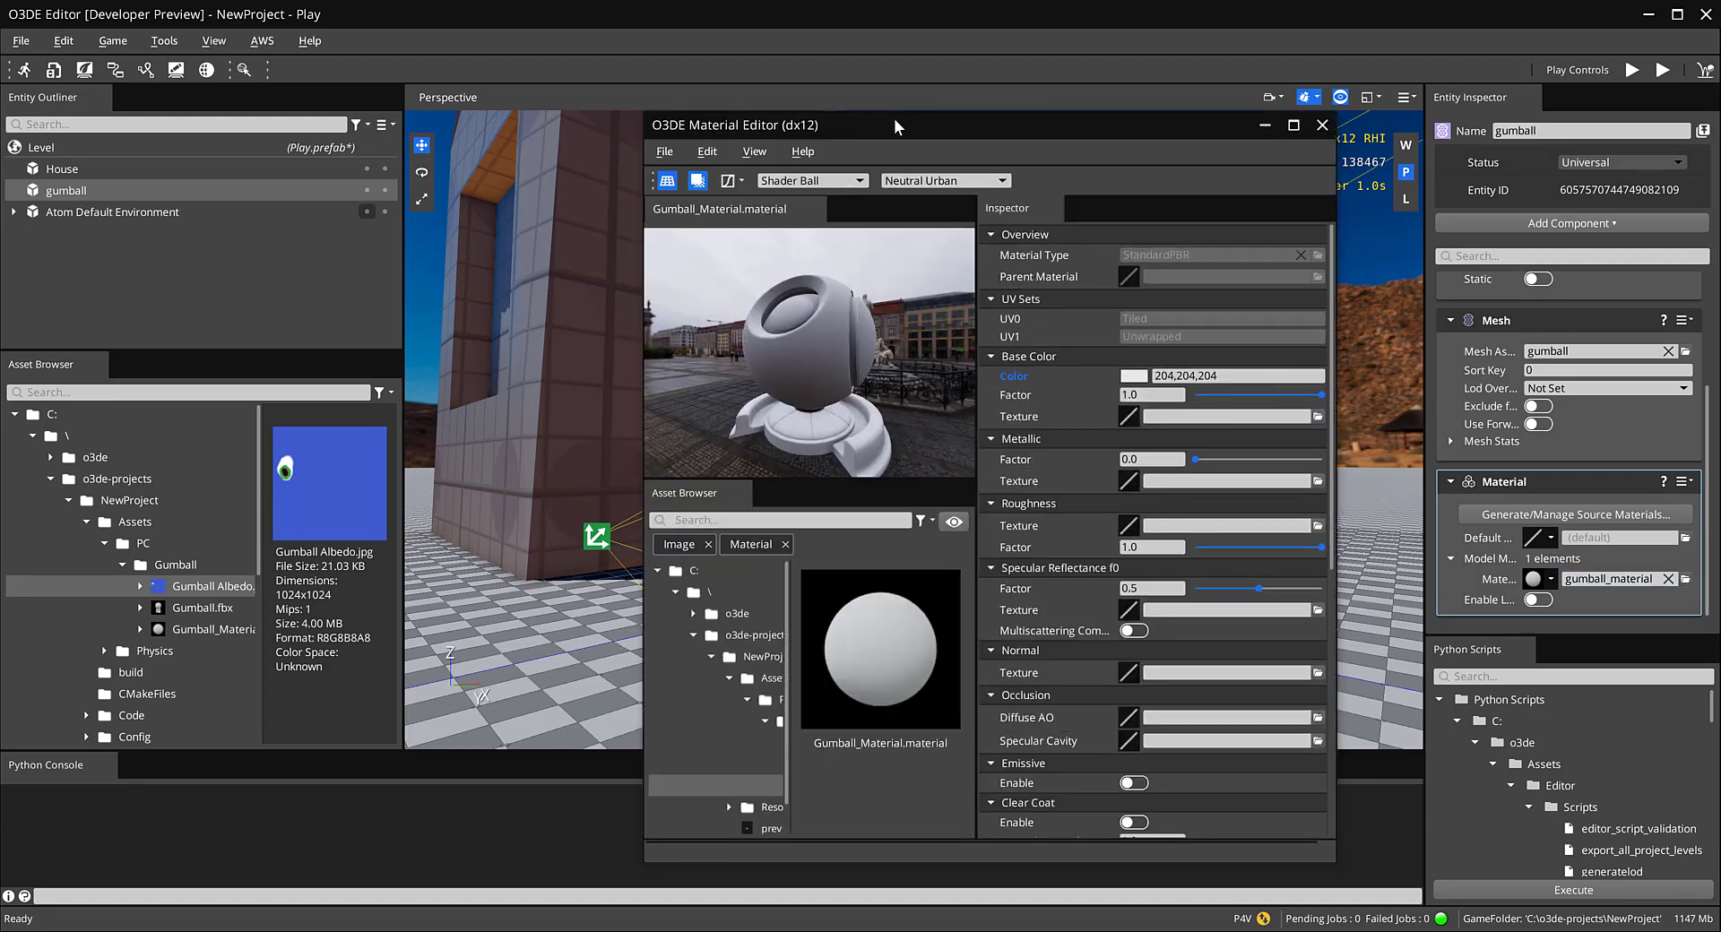
left_click_drag(895, 118, 1719, 116)
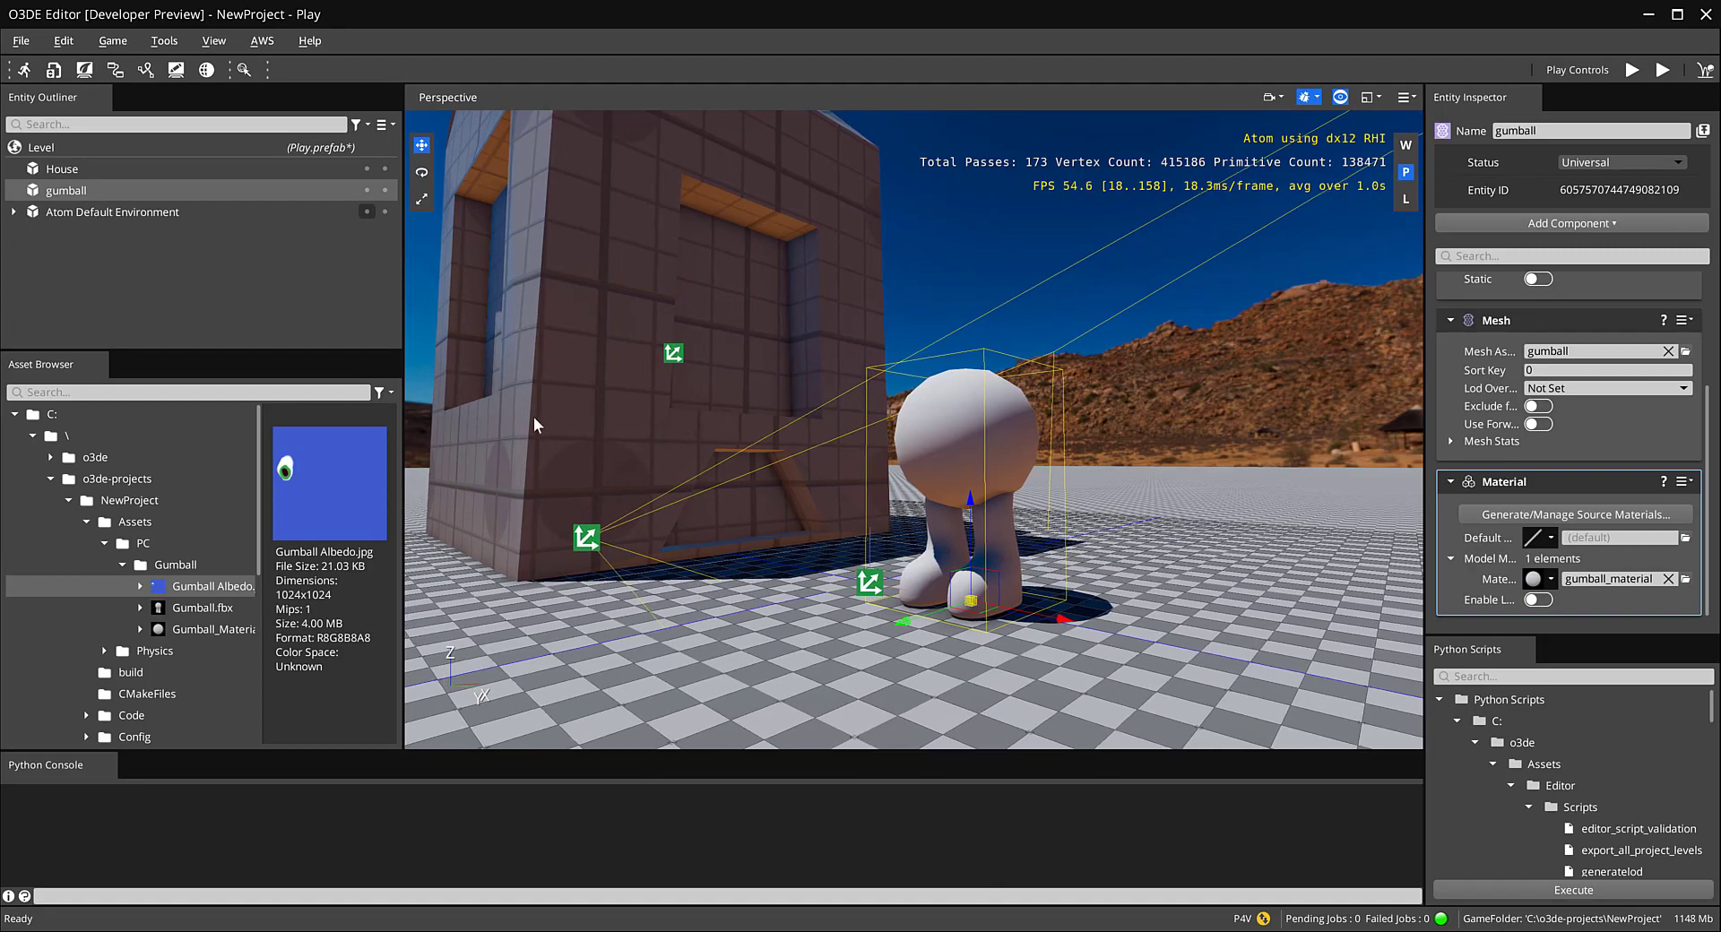
right_click_drag(534, 415, 610, 350)
key("w")
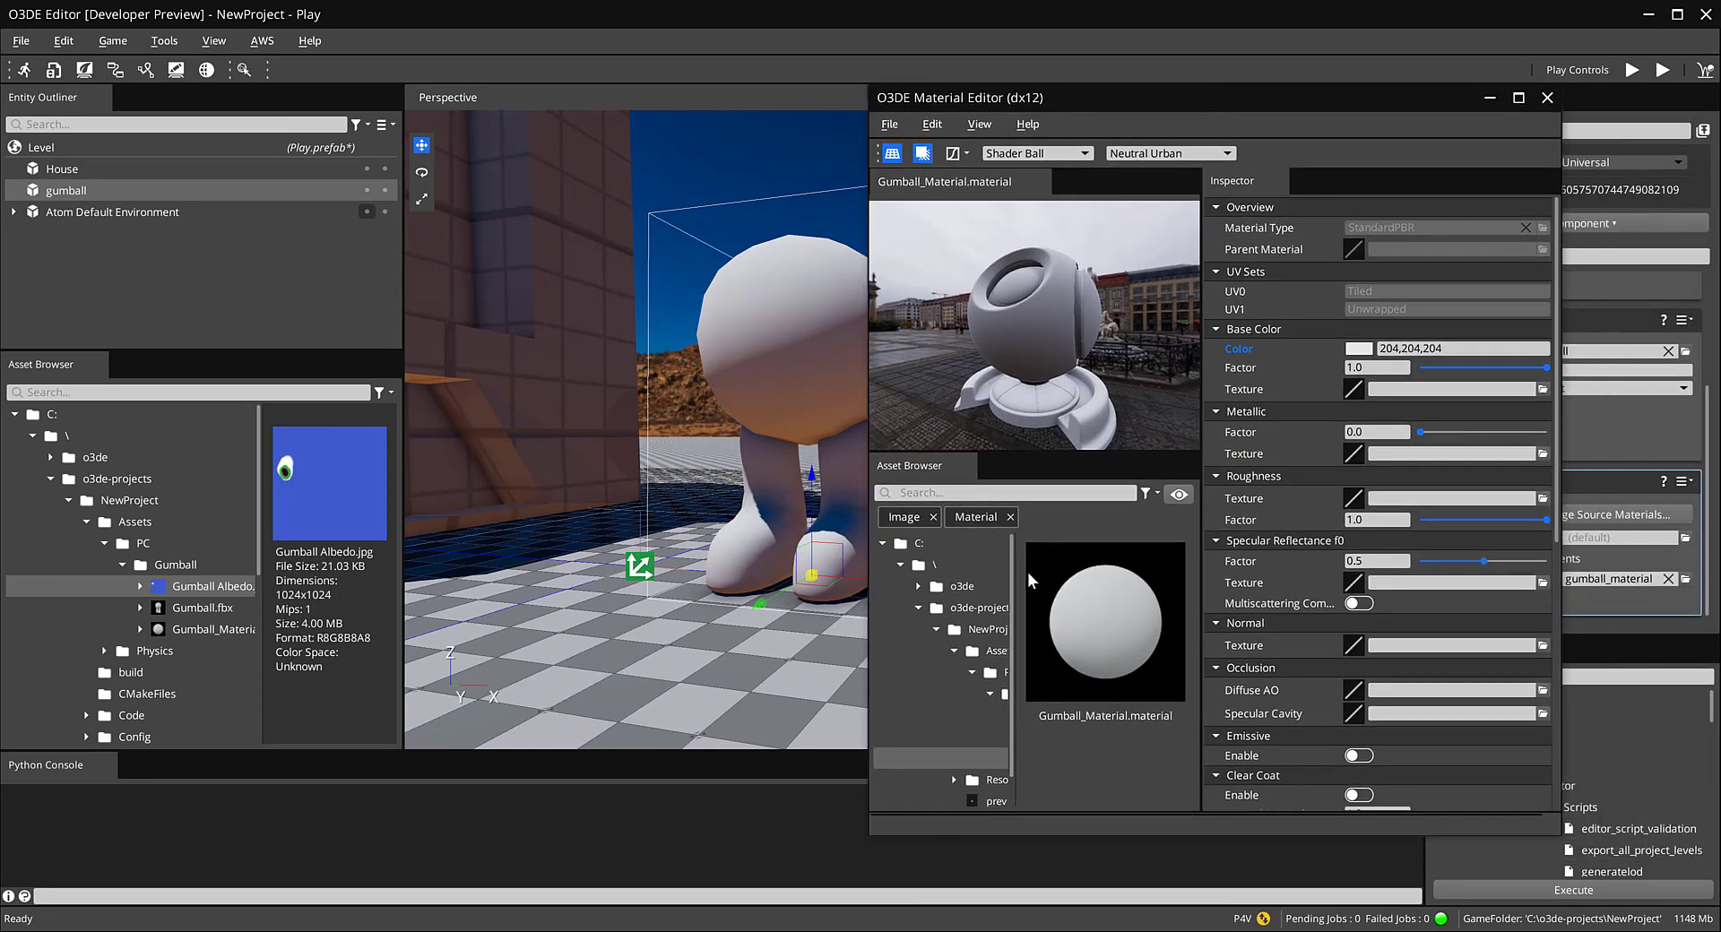
Step: Assign the Gumball Albedo image as the material's Base Color texture and save the material
left_click_drag(1015, 563, 1090, 564)
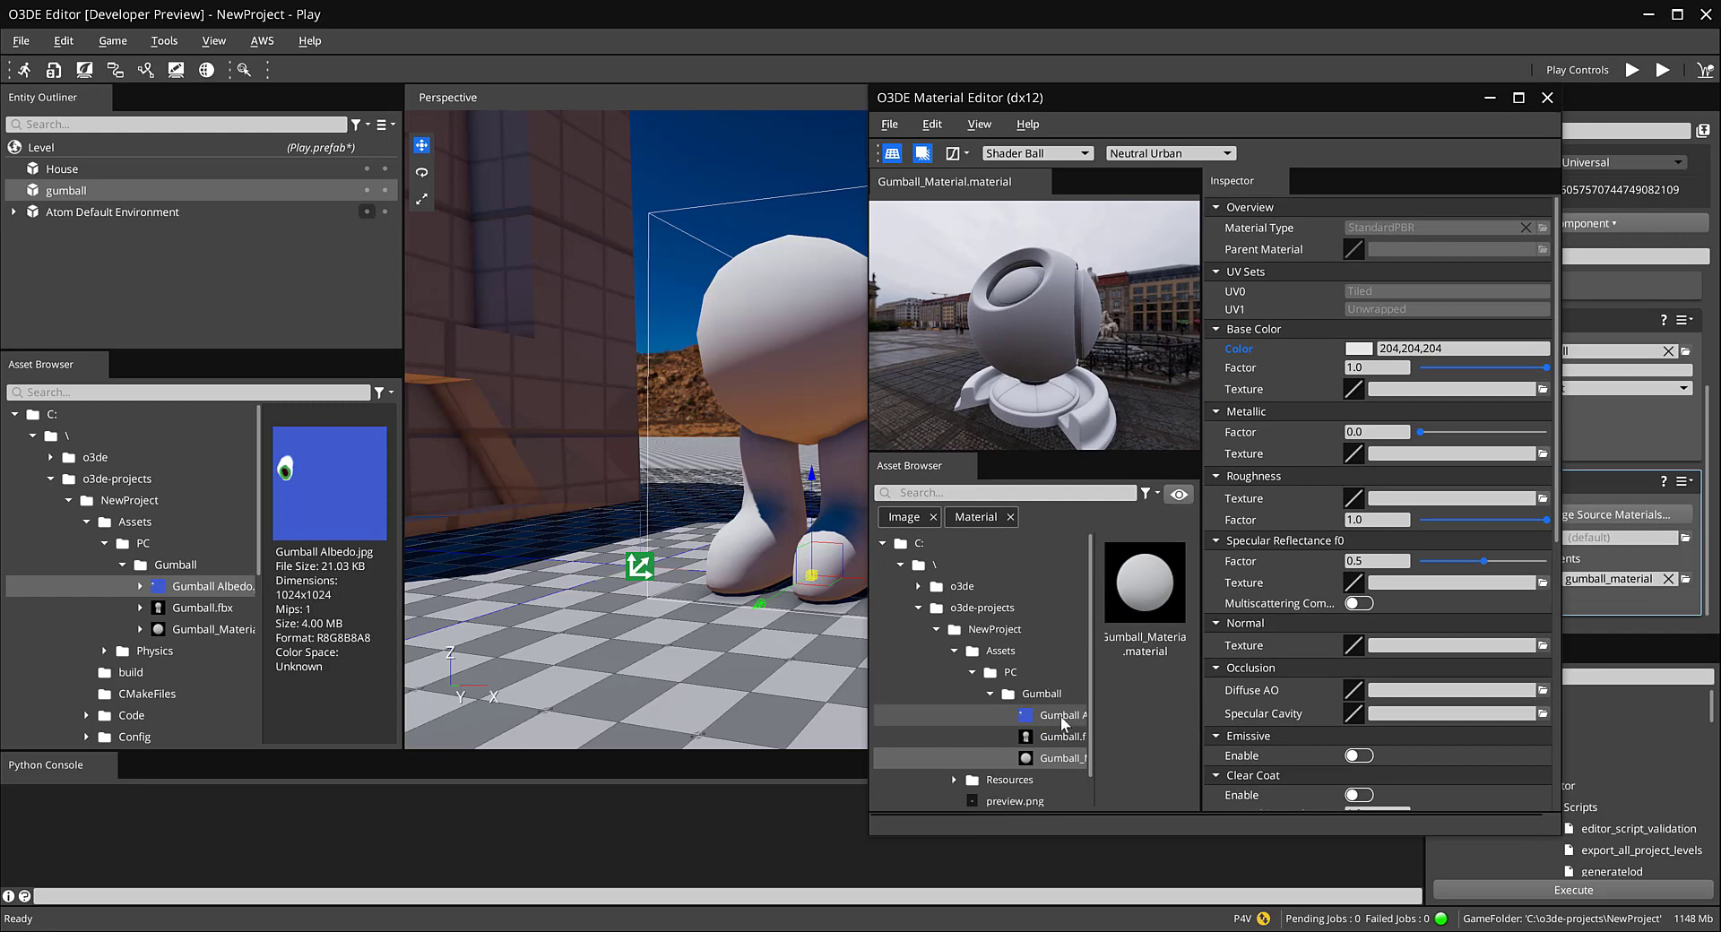
left_click_drag(1063, 724, 1445, 391)
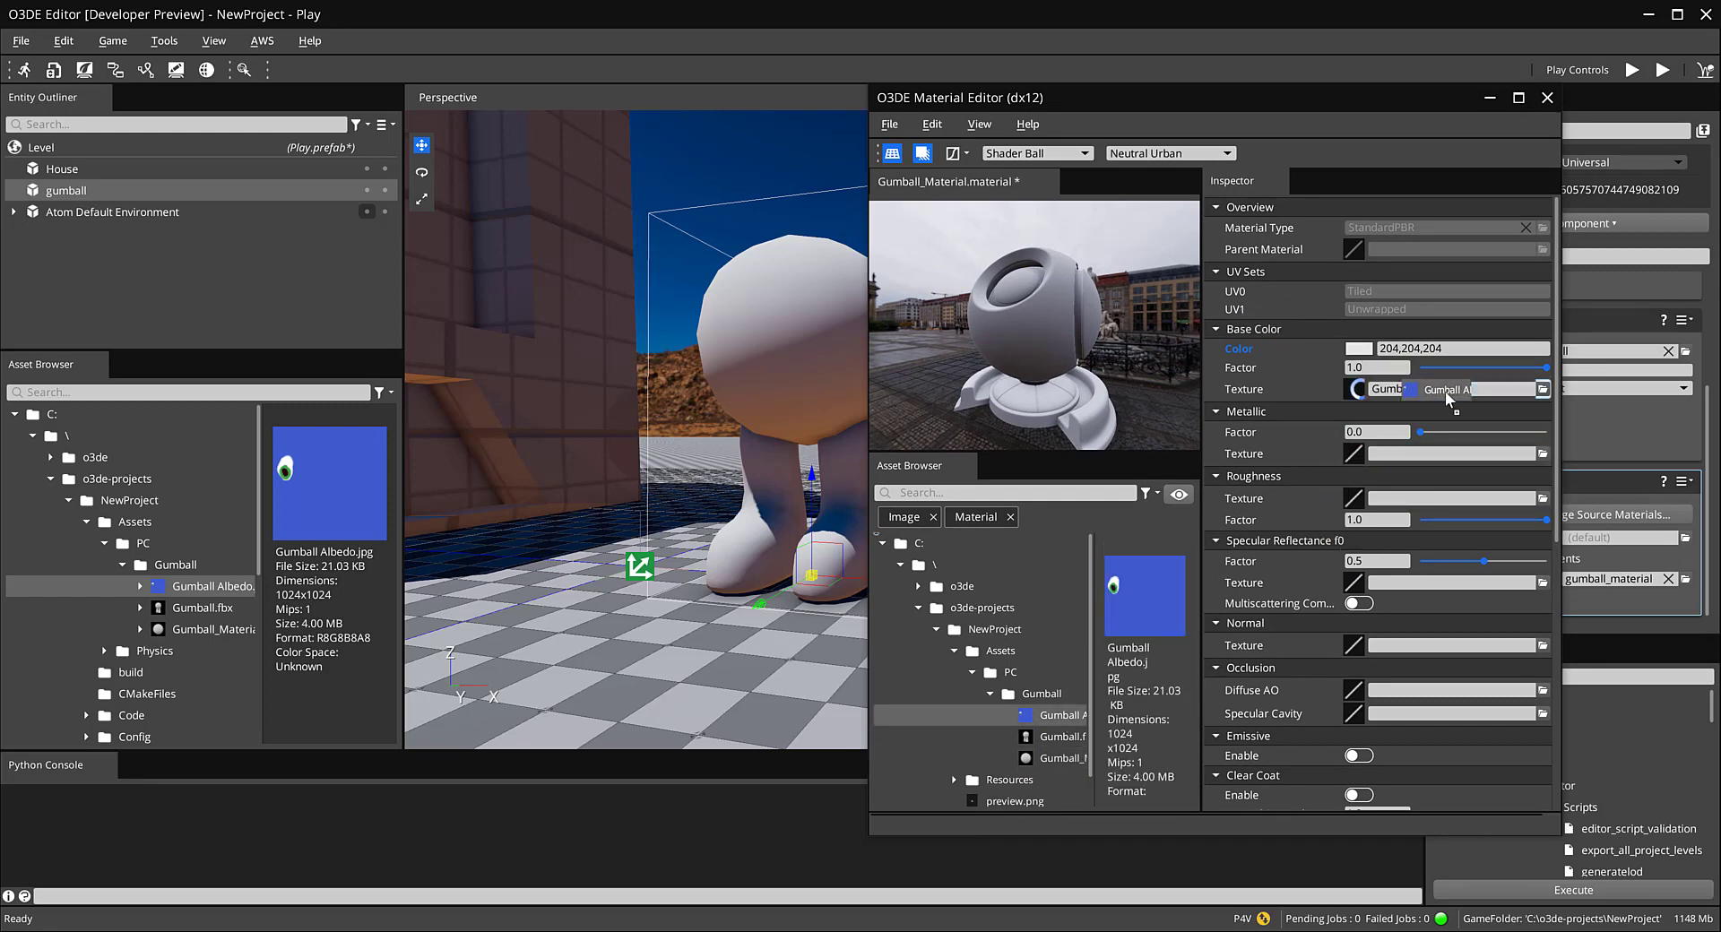
left_click_drag(1165, 108, 1336, 153)
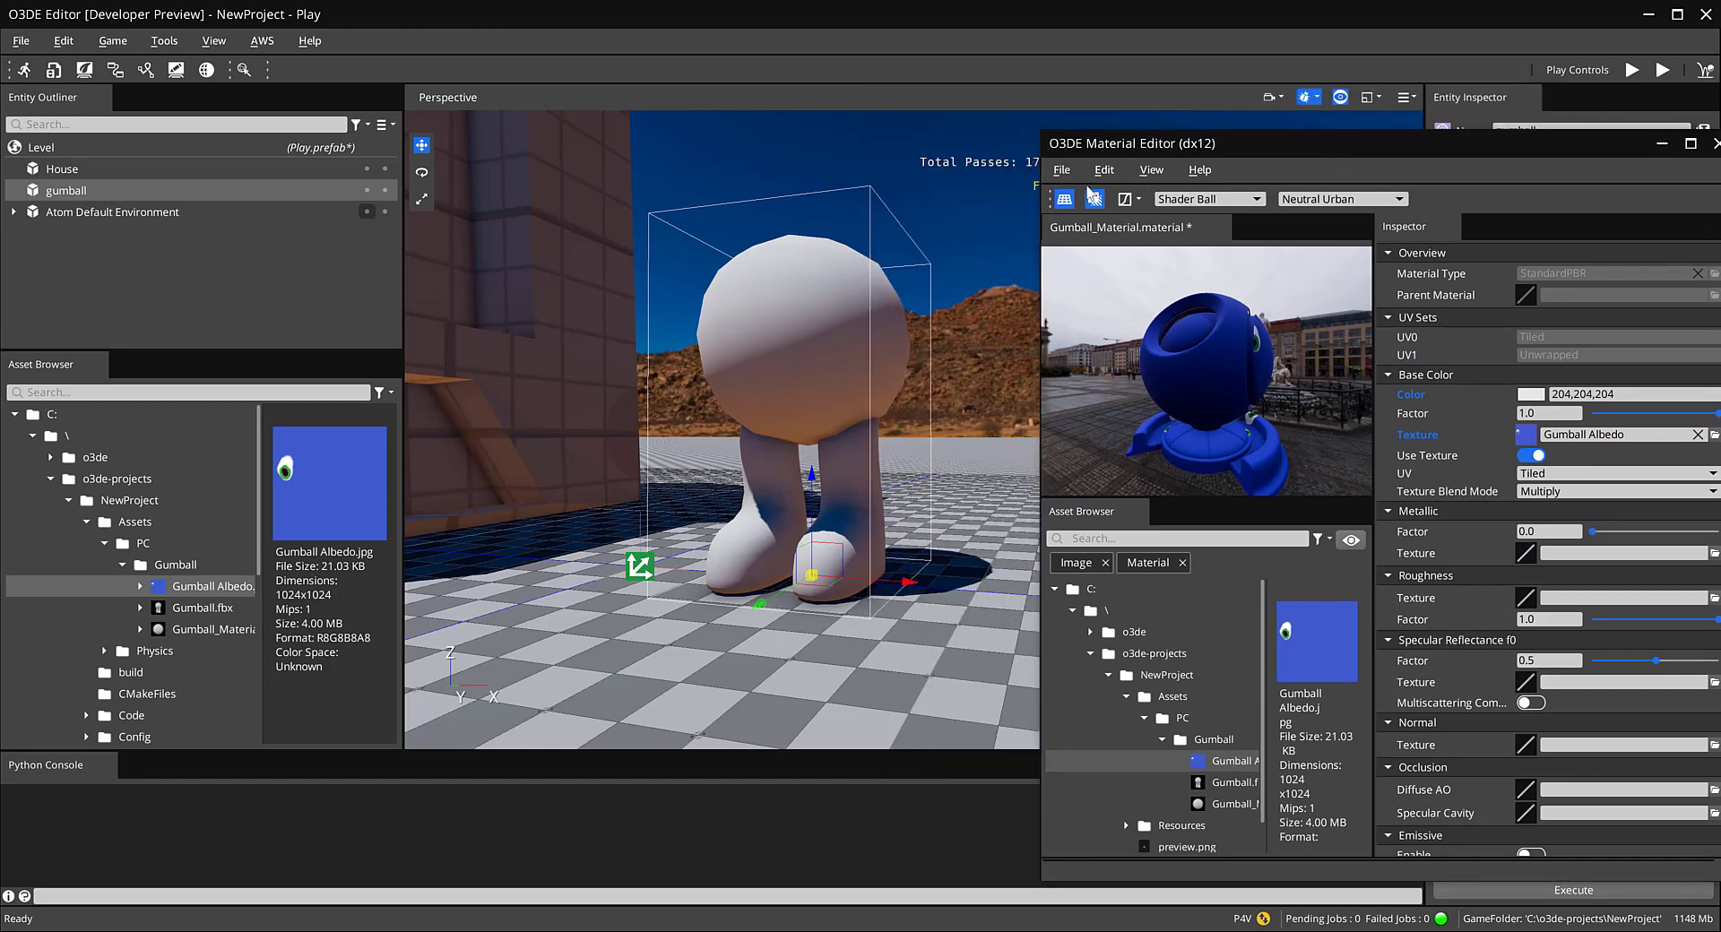
left_click(1062, 170)
left_click(1079, 265)
Step: Check the textured character from several sides, and clear and reassign Gumball.fbx as the gumball entity's mesh asset
left_click(880, 439)
scroll(862, 466, "down", 3)
right_click_drag(886, 463, 1003, 471)
key("z")
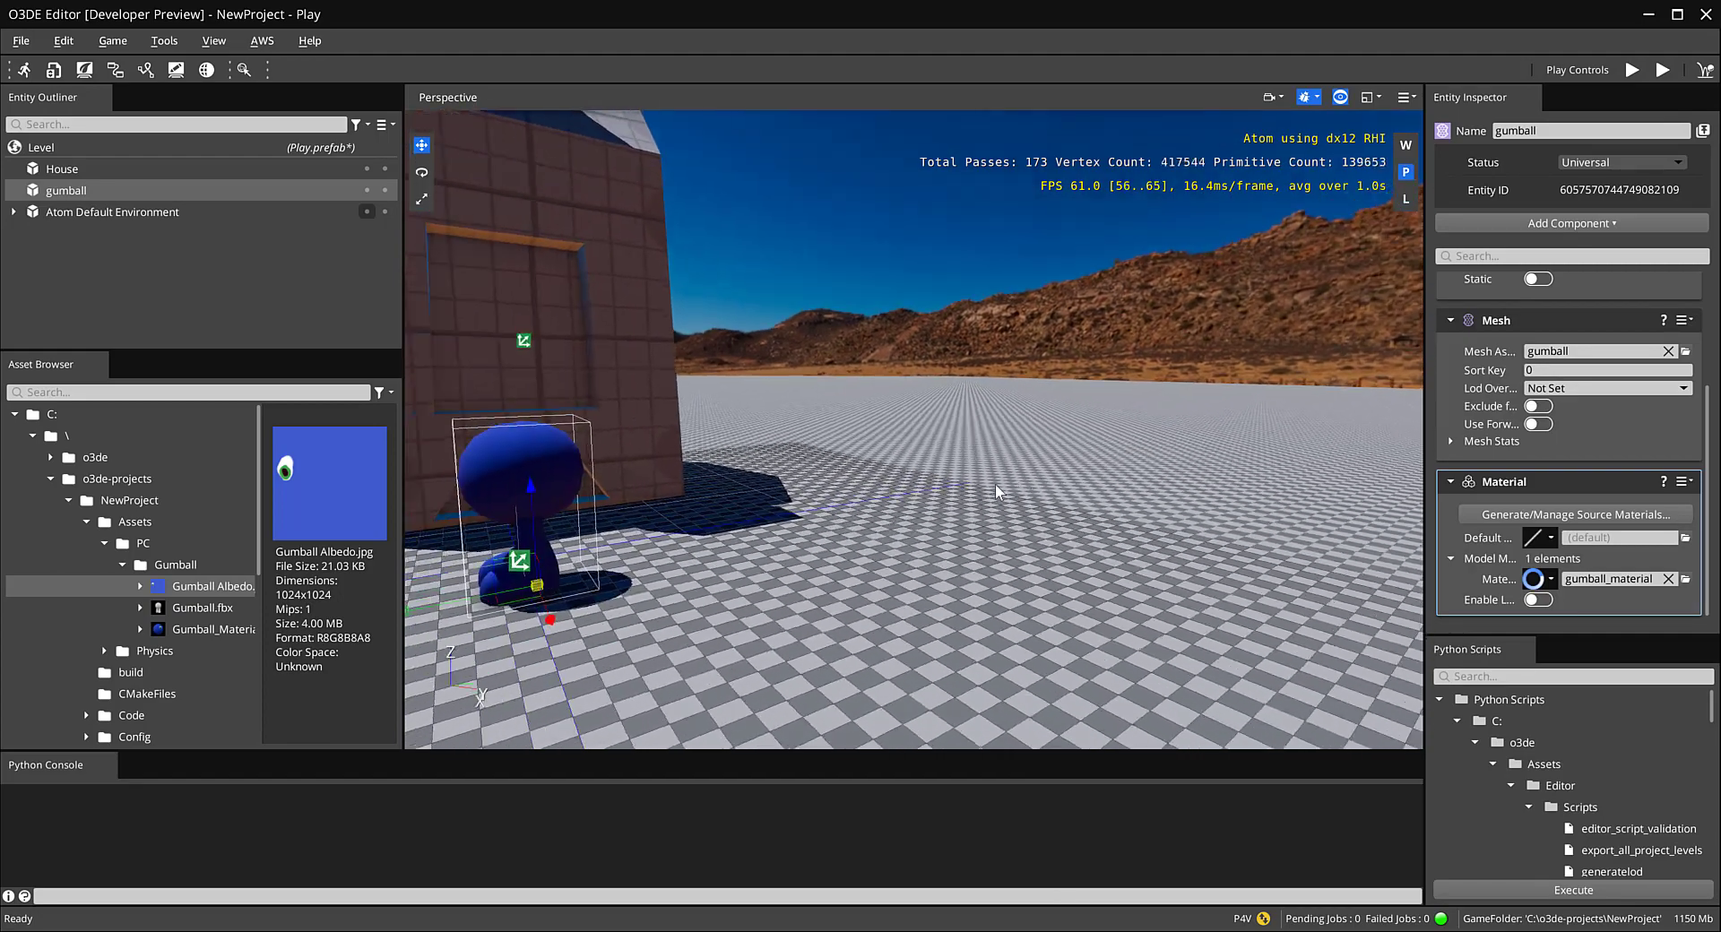
left_click_drag(1061, 498, 653, 496, "alt")
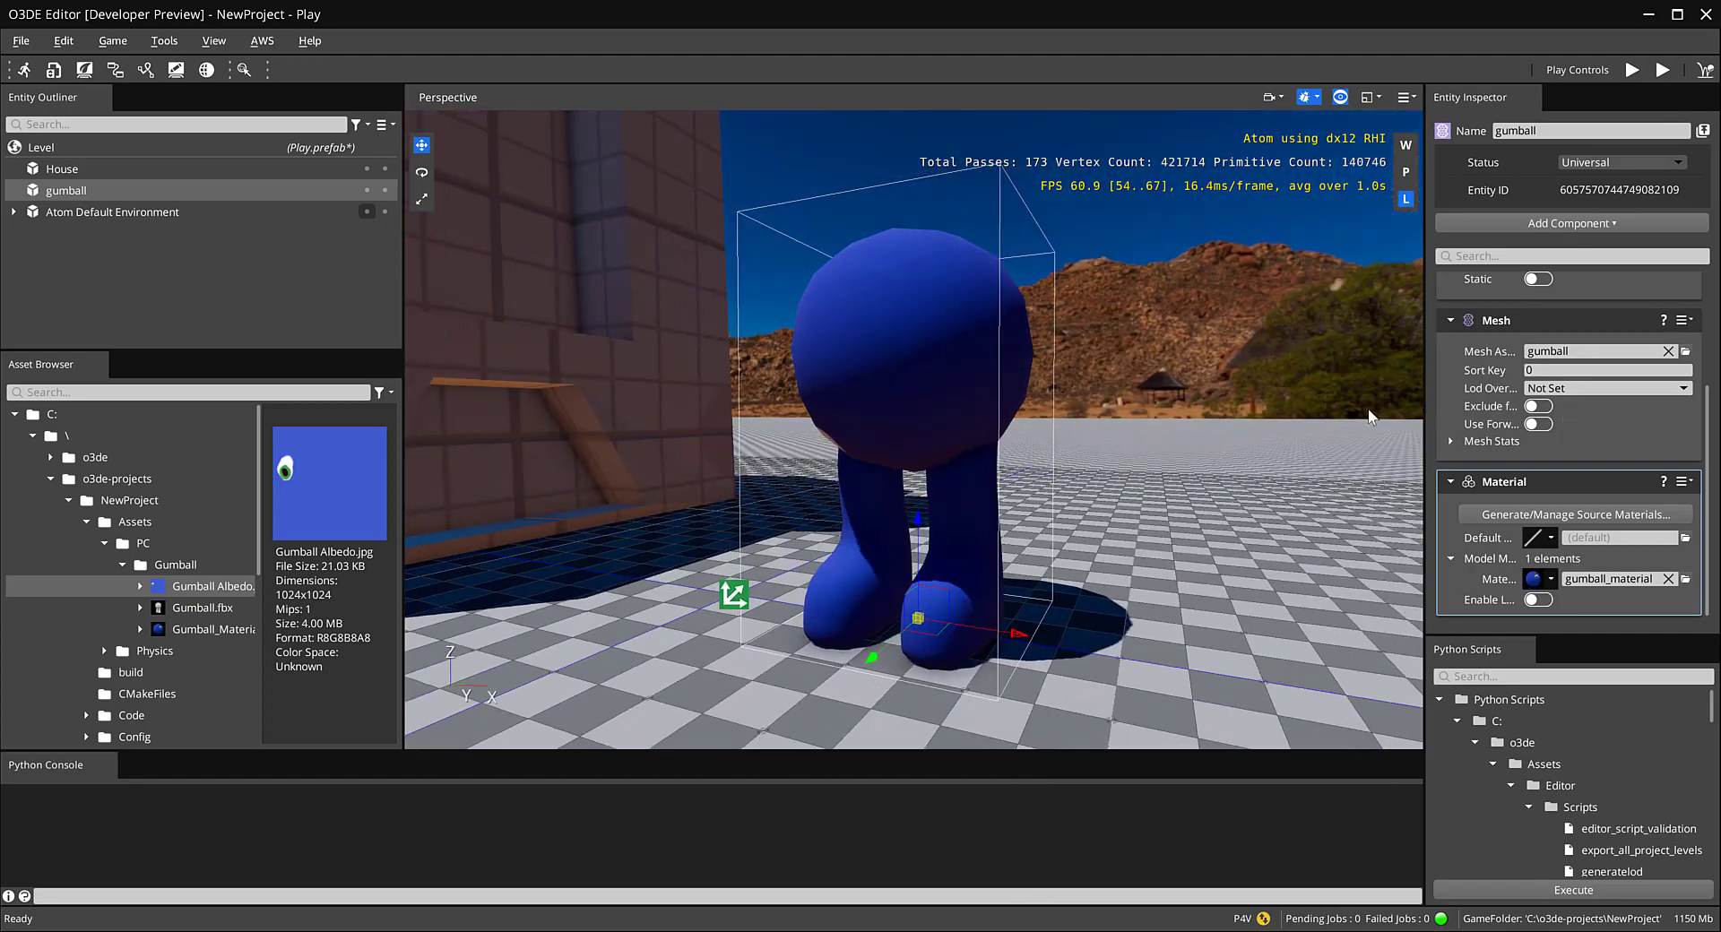
left_click_drag(954, 469, 998, 444, "alt")
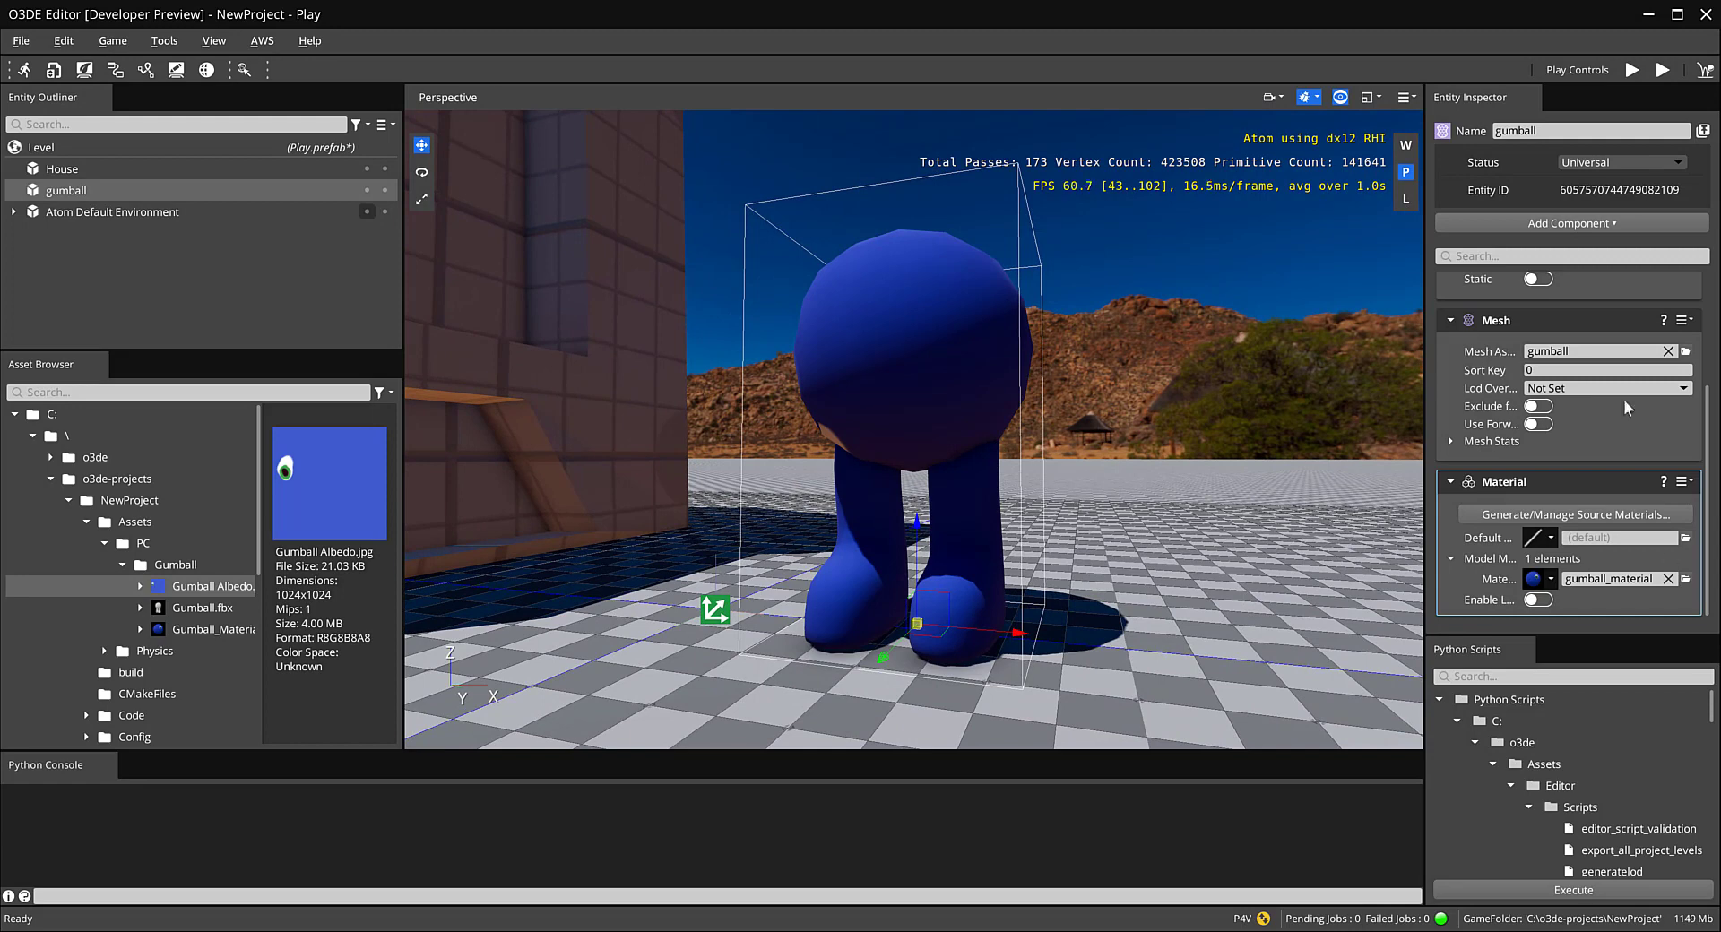
scroll(1627, 376, "up", 2)
left_click(1667, 458)
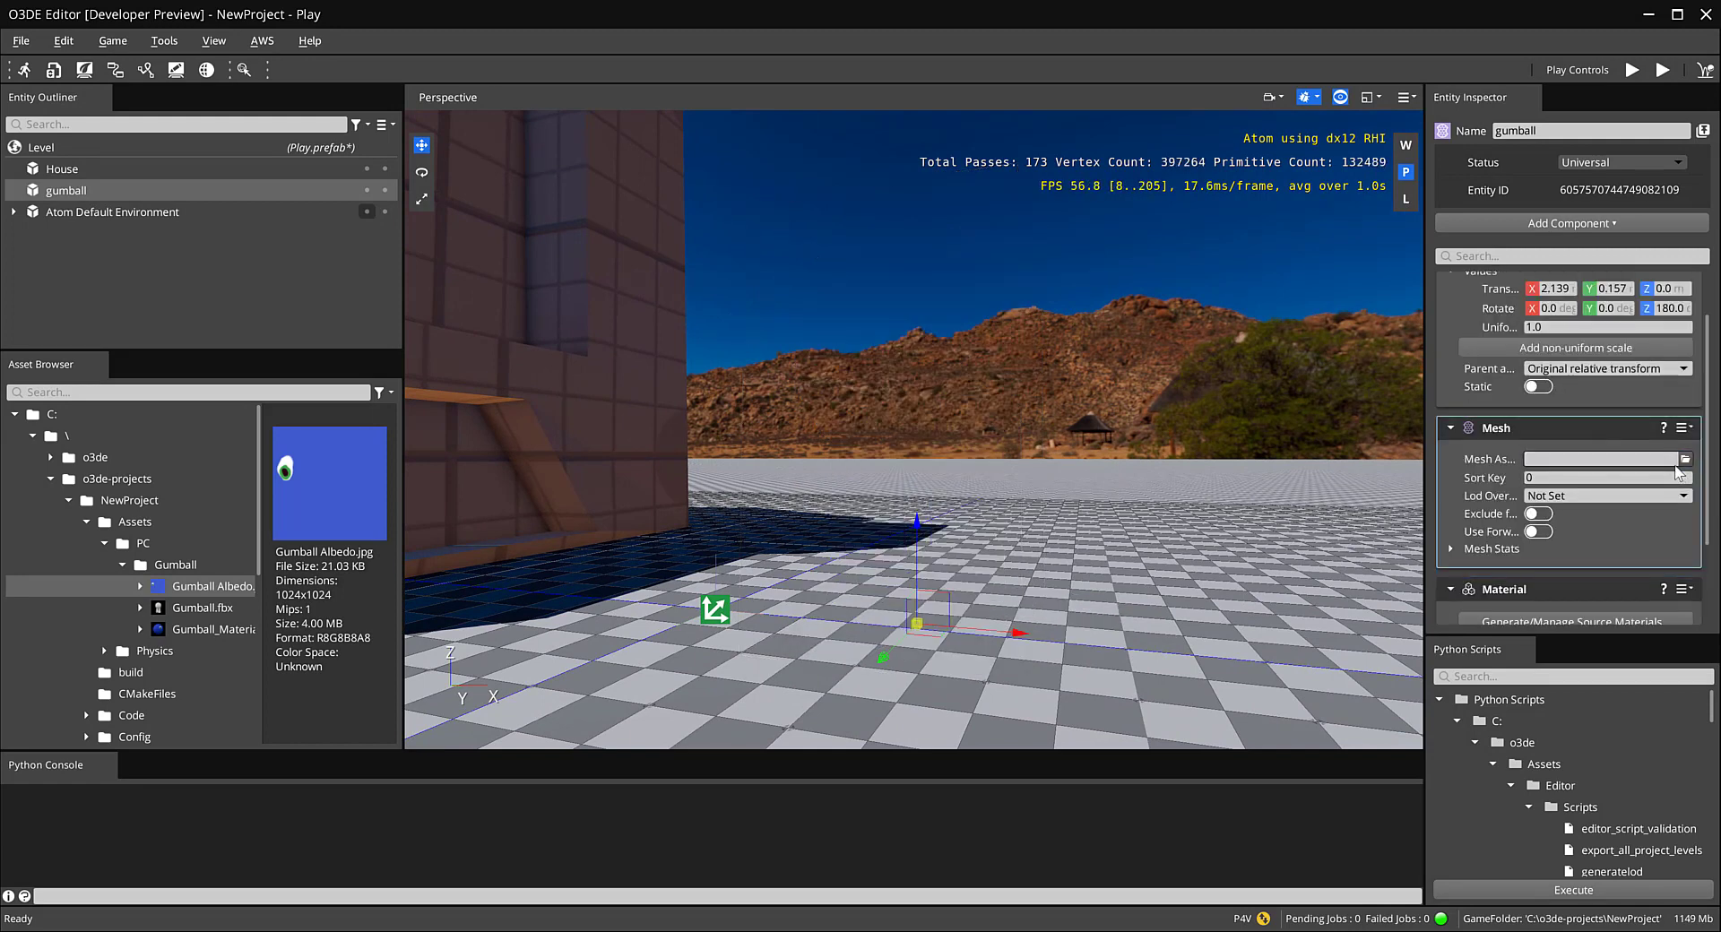
left_click_drag(189, 613, 1624, 461)
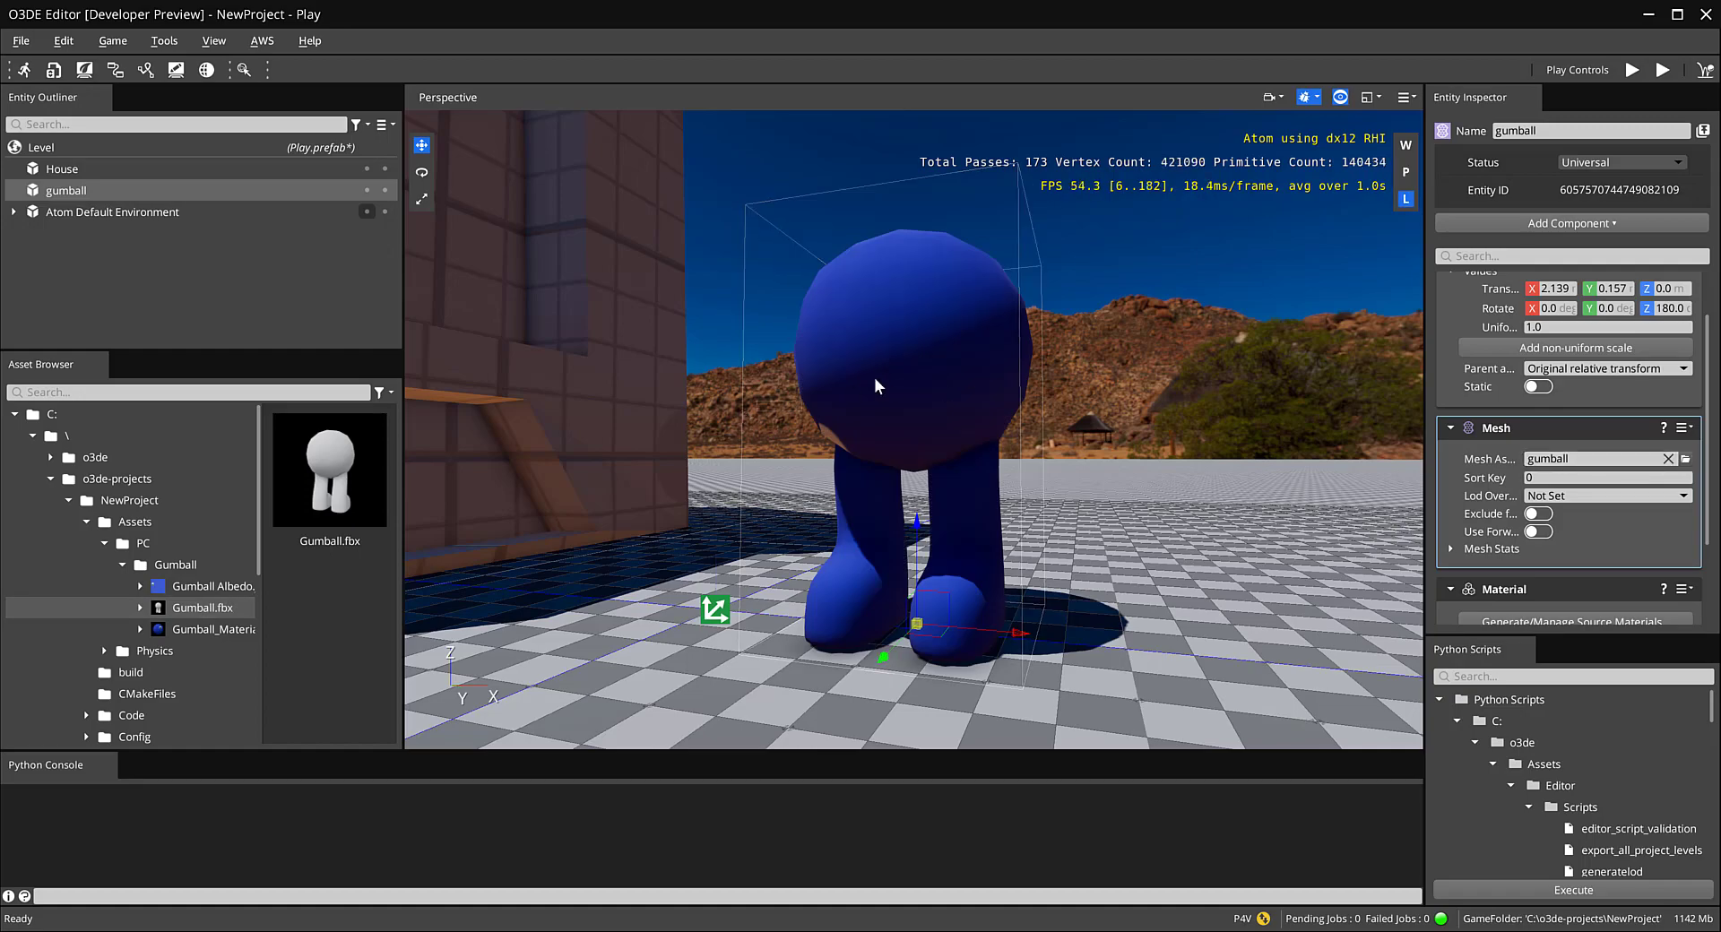
right_click_drag(791, 456, 746, 528)
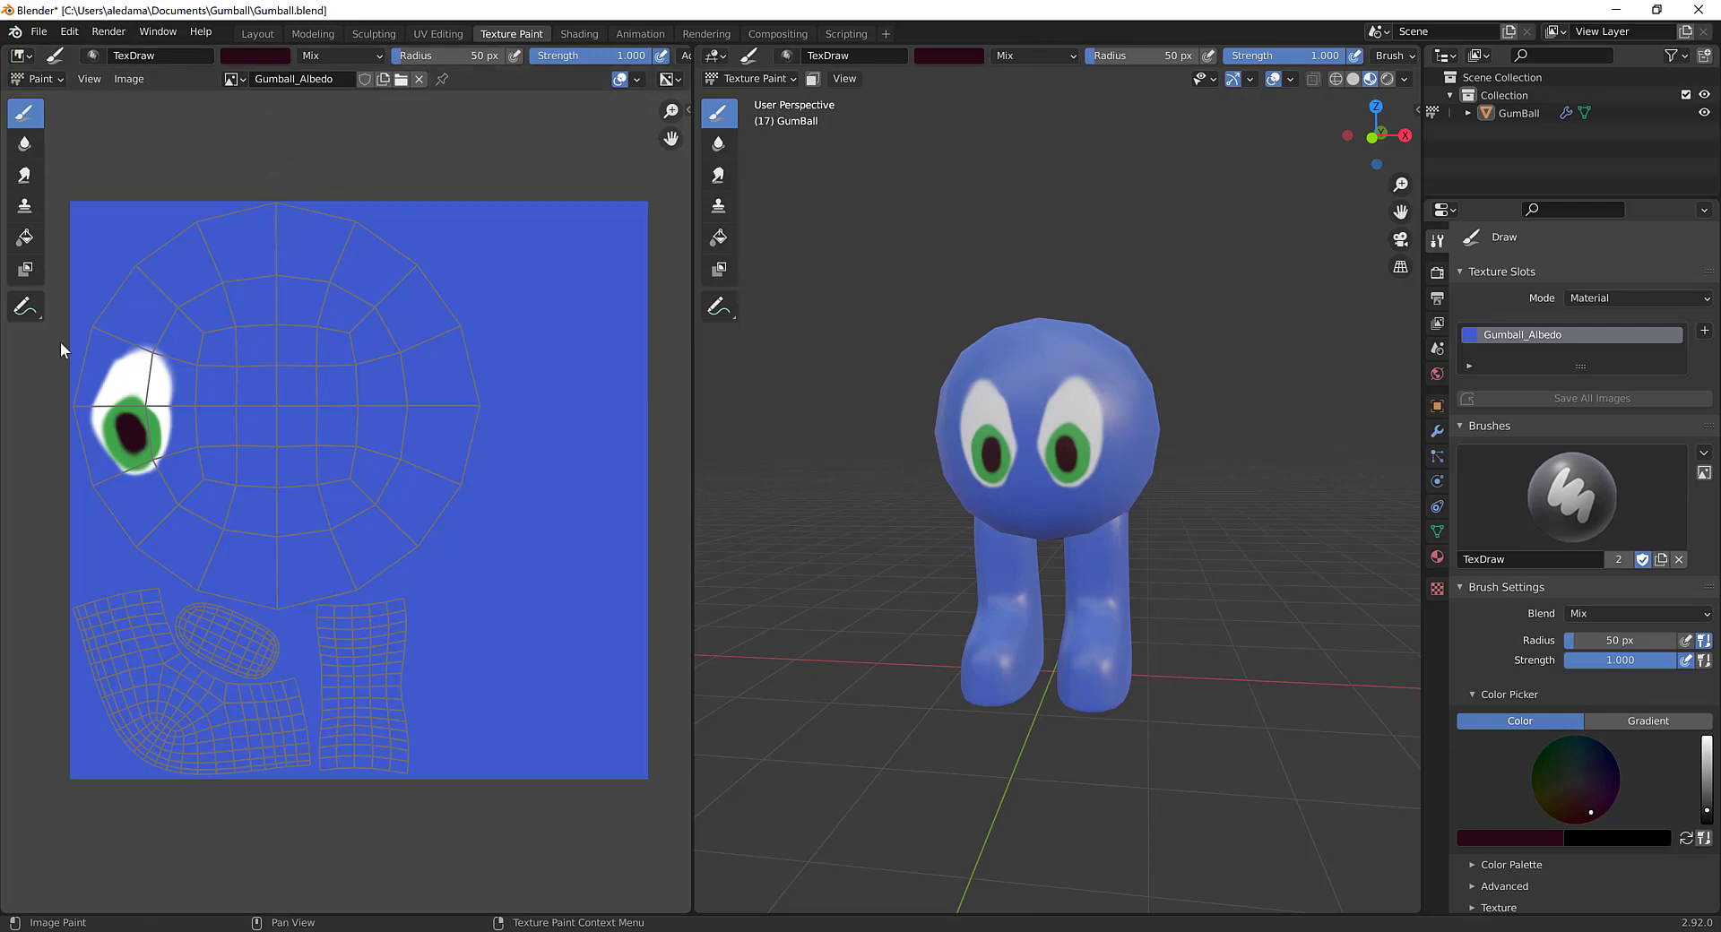
Step: Switch to Blender and export the model as FBX, overwriting Gumball.fbx in the project's Assets\PC\Gumball folder
left_click(38, 31)
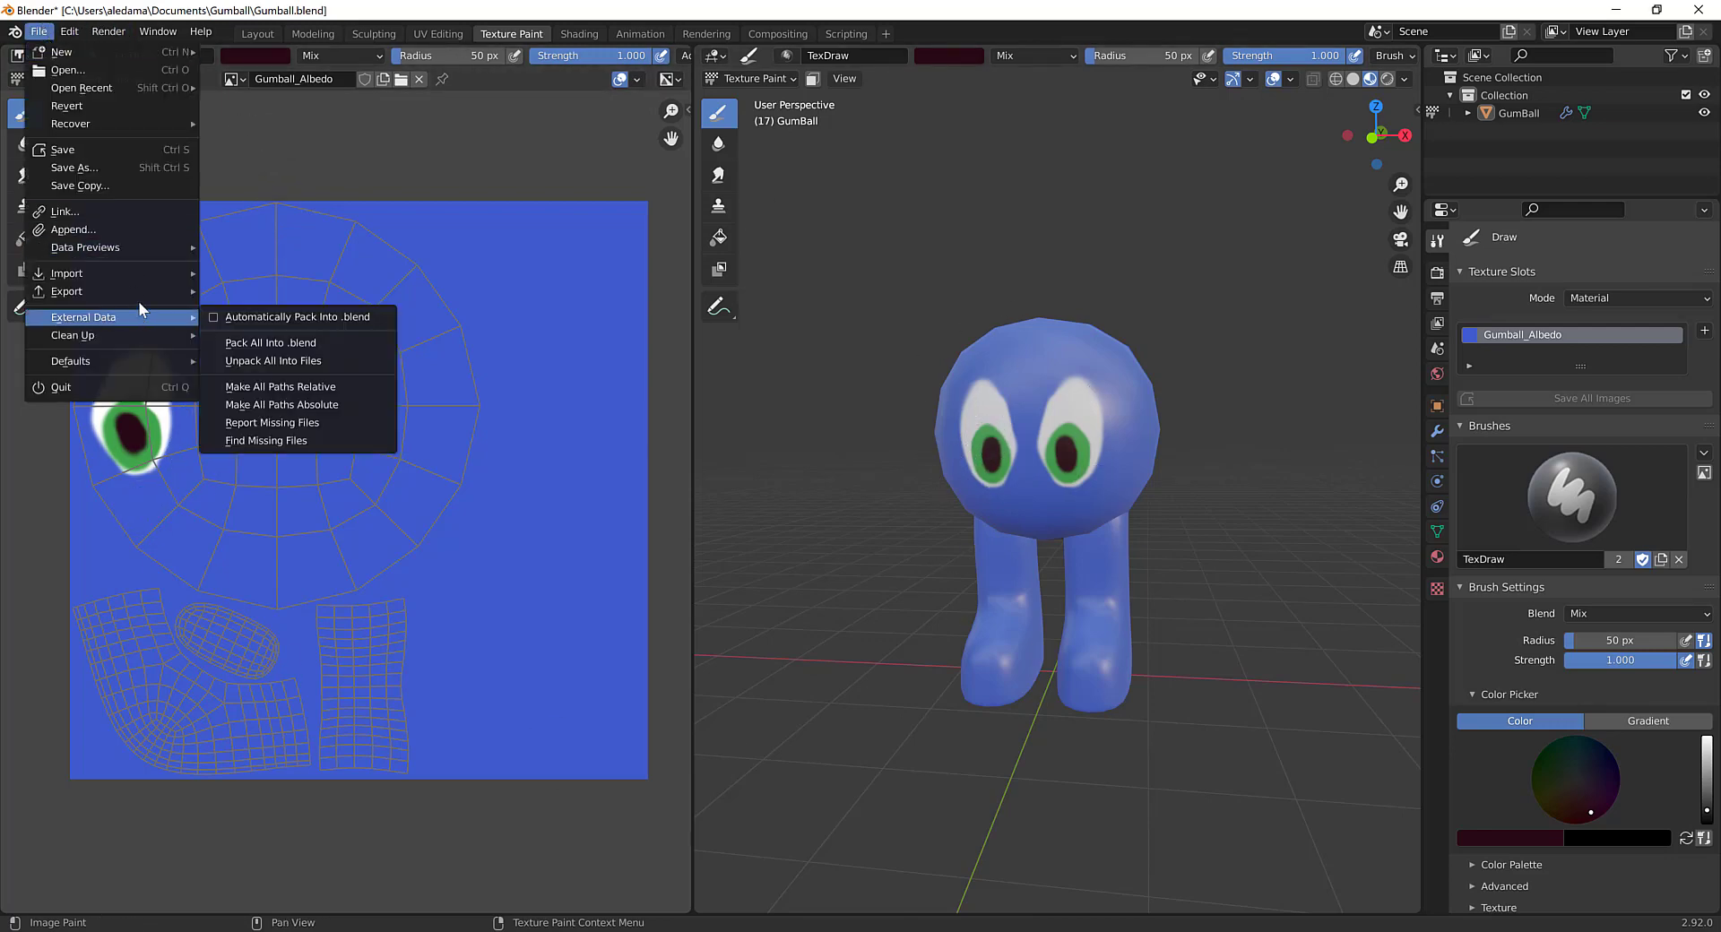
mouse_move(142, 294)
left_click(358, 399)
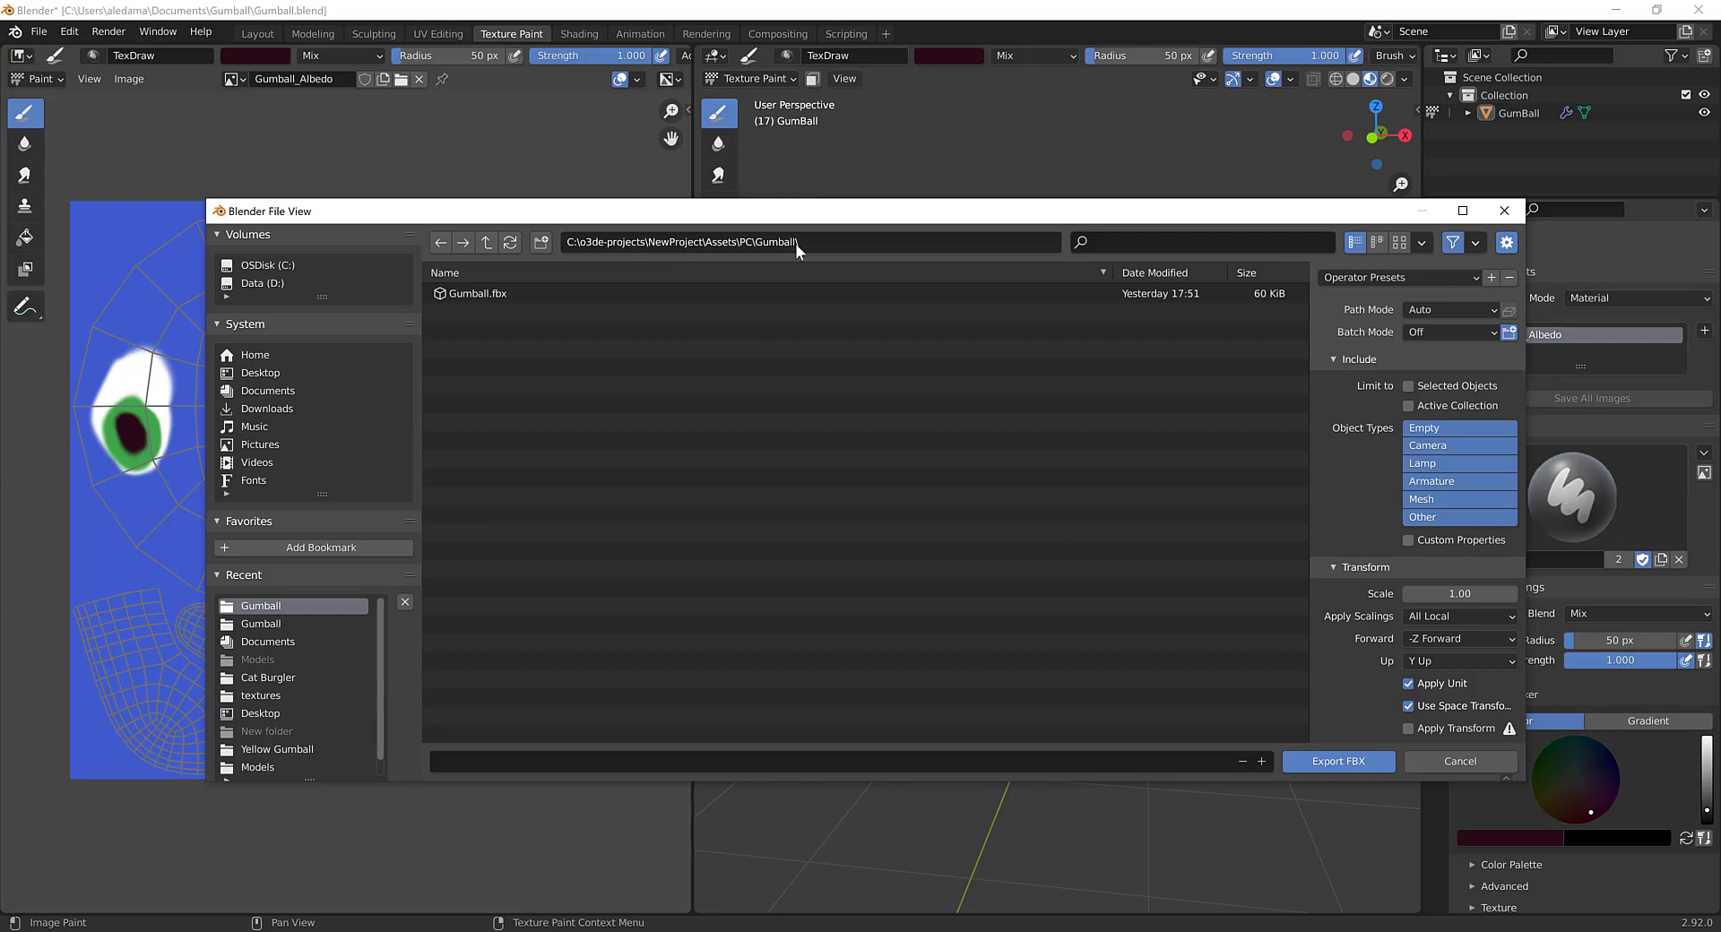
left_click(452, 295)
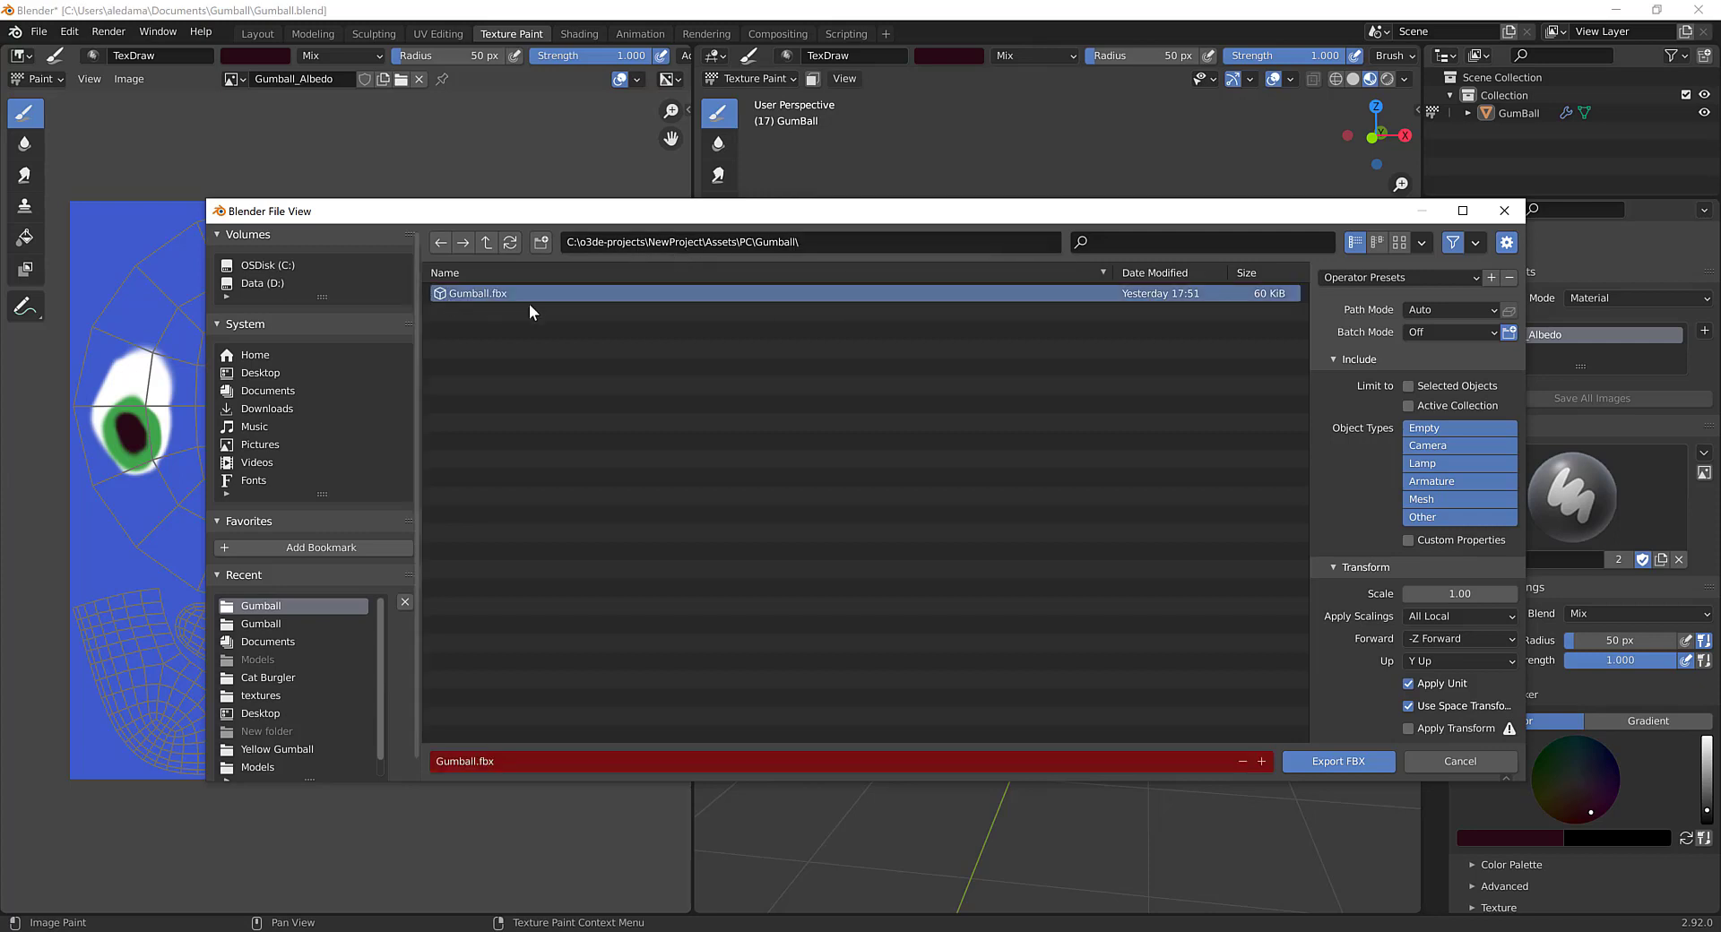
left_click(1337, 760)
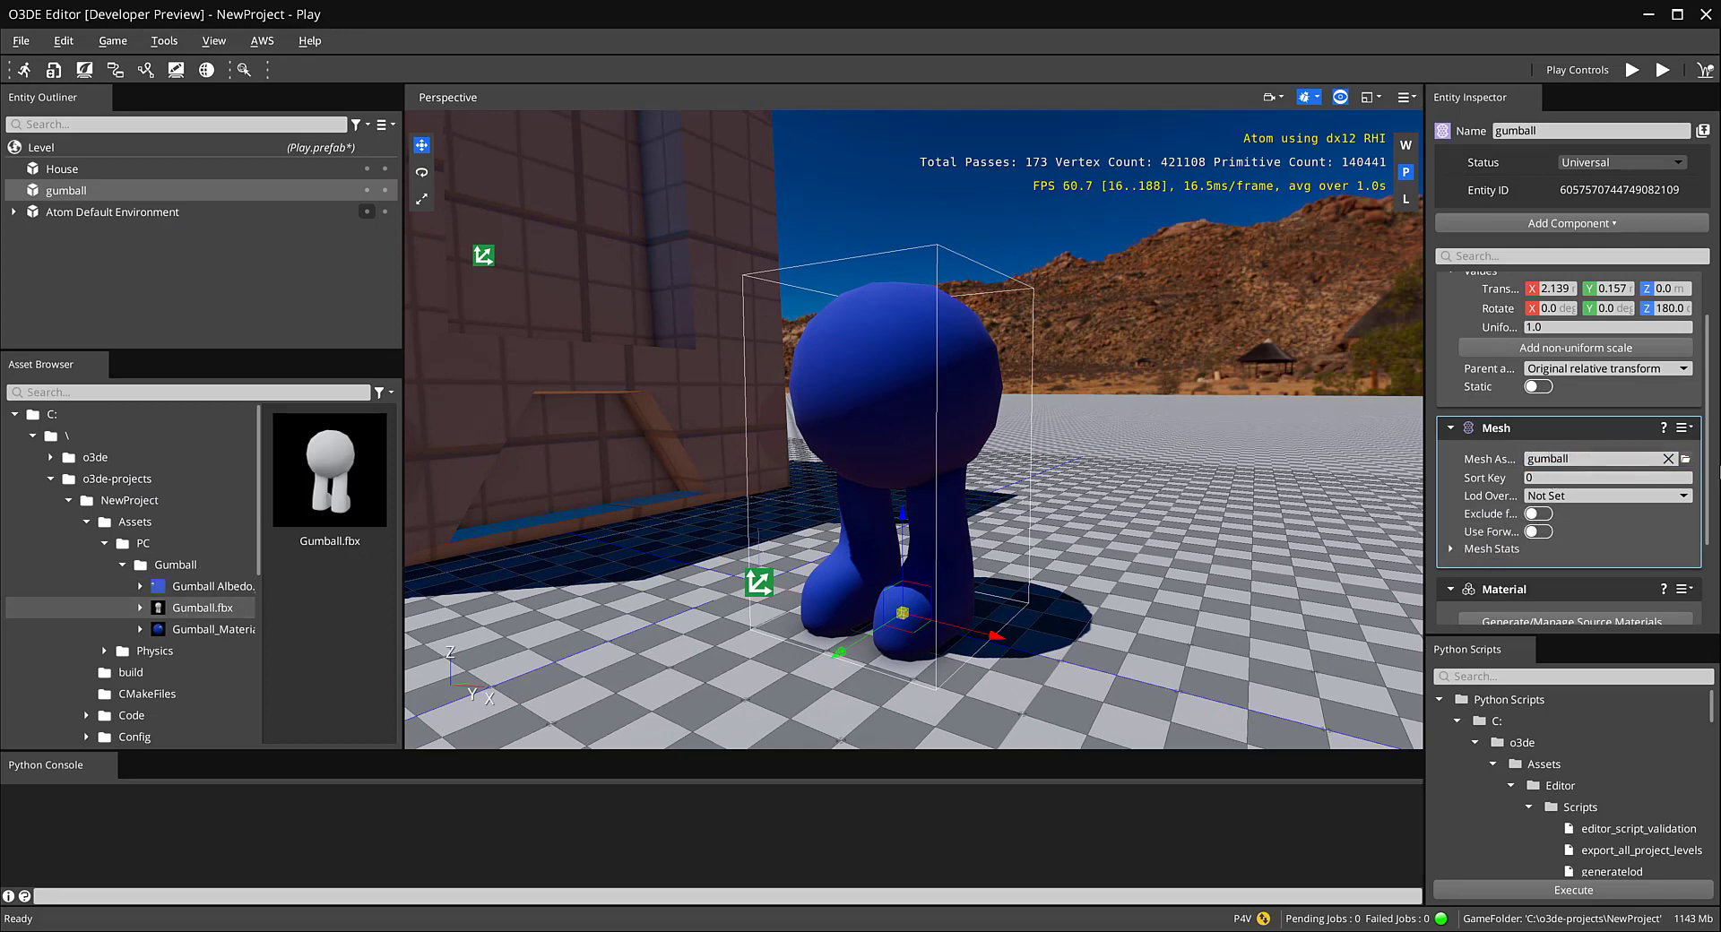
Step: Back in O3DE Editor, replace the gumball entity's mesh asset with the re-exported Gumball.fbx
left_click(1668, 458)
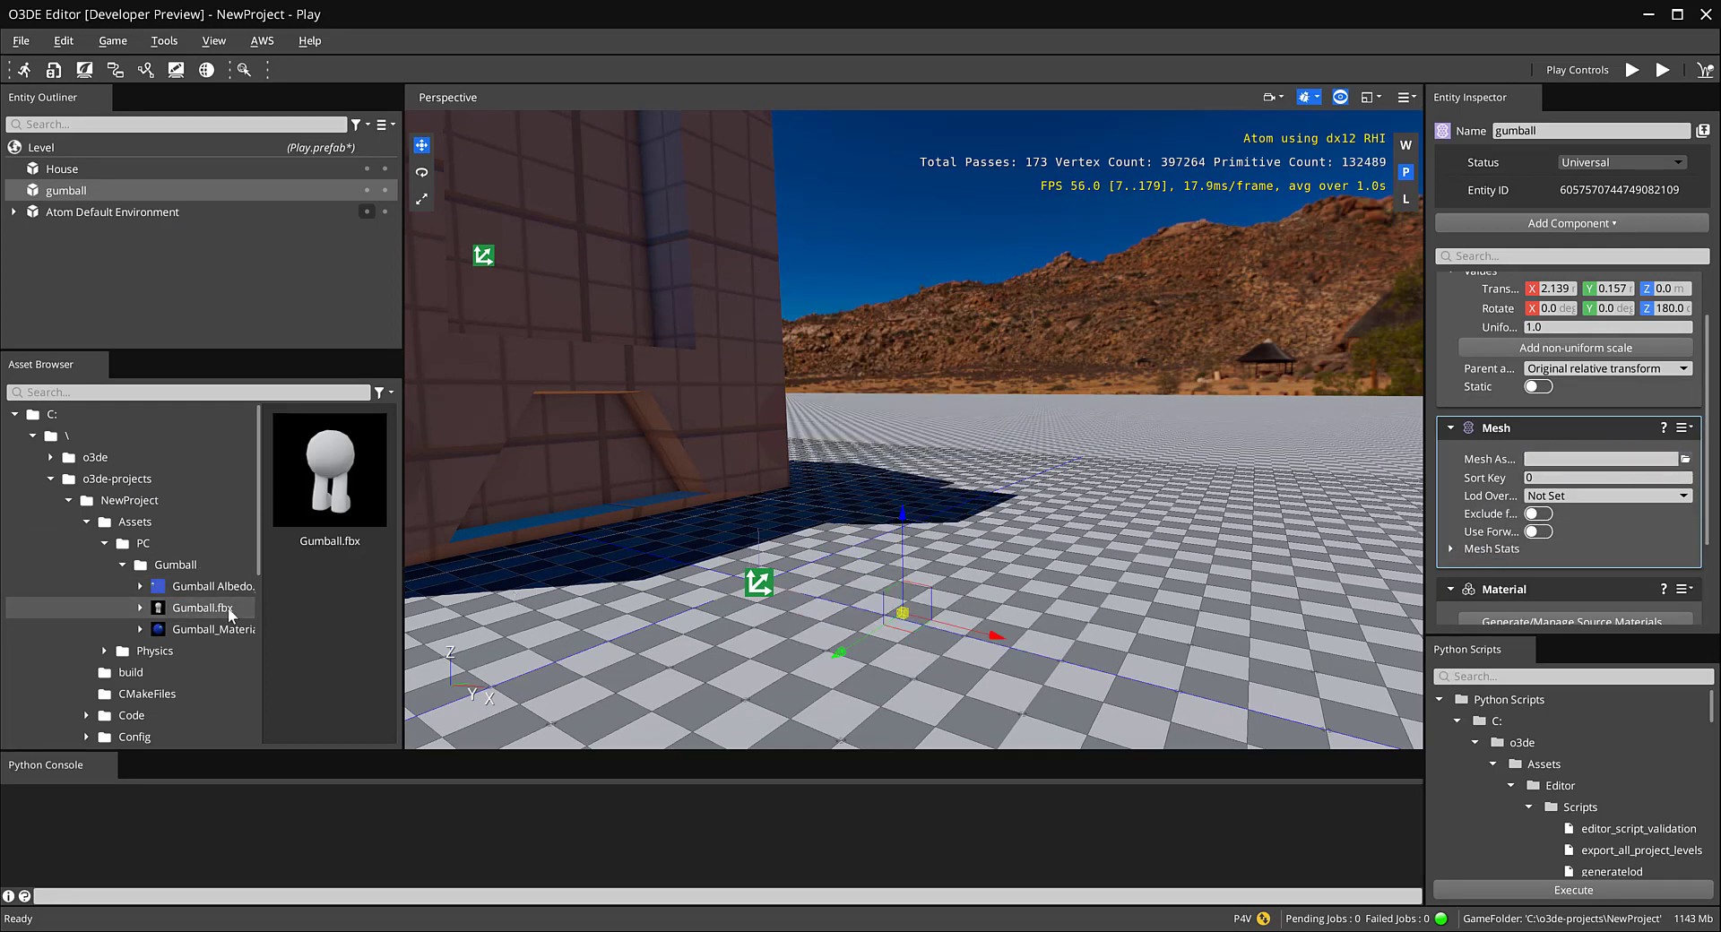
left_click_drag(229, 614, 1595, 458)
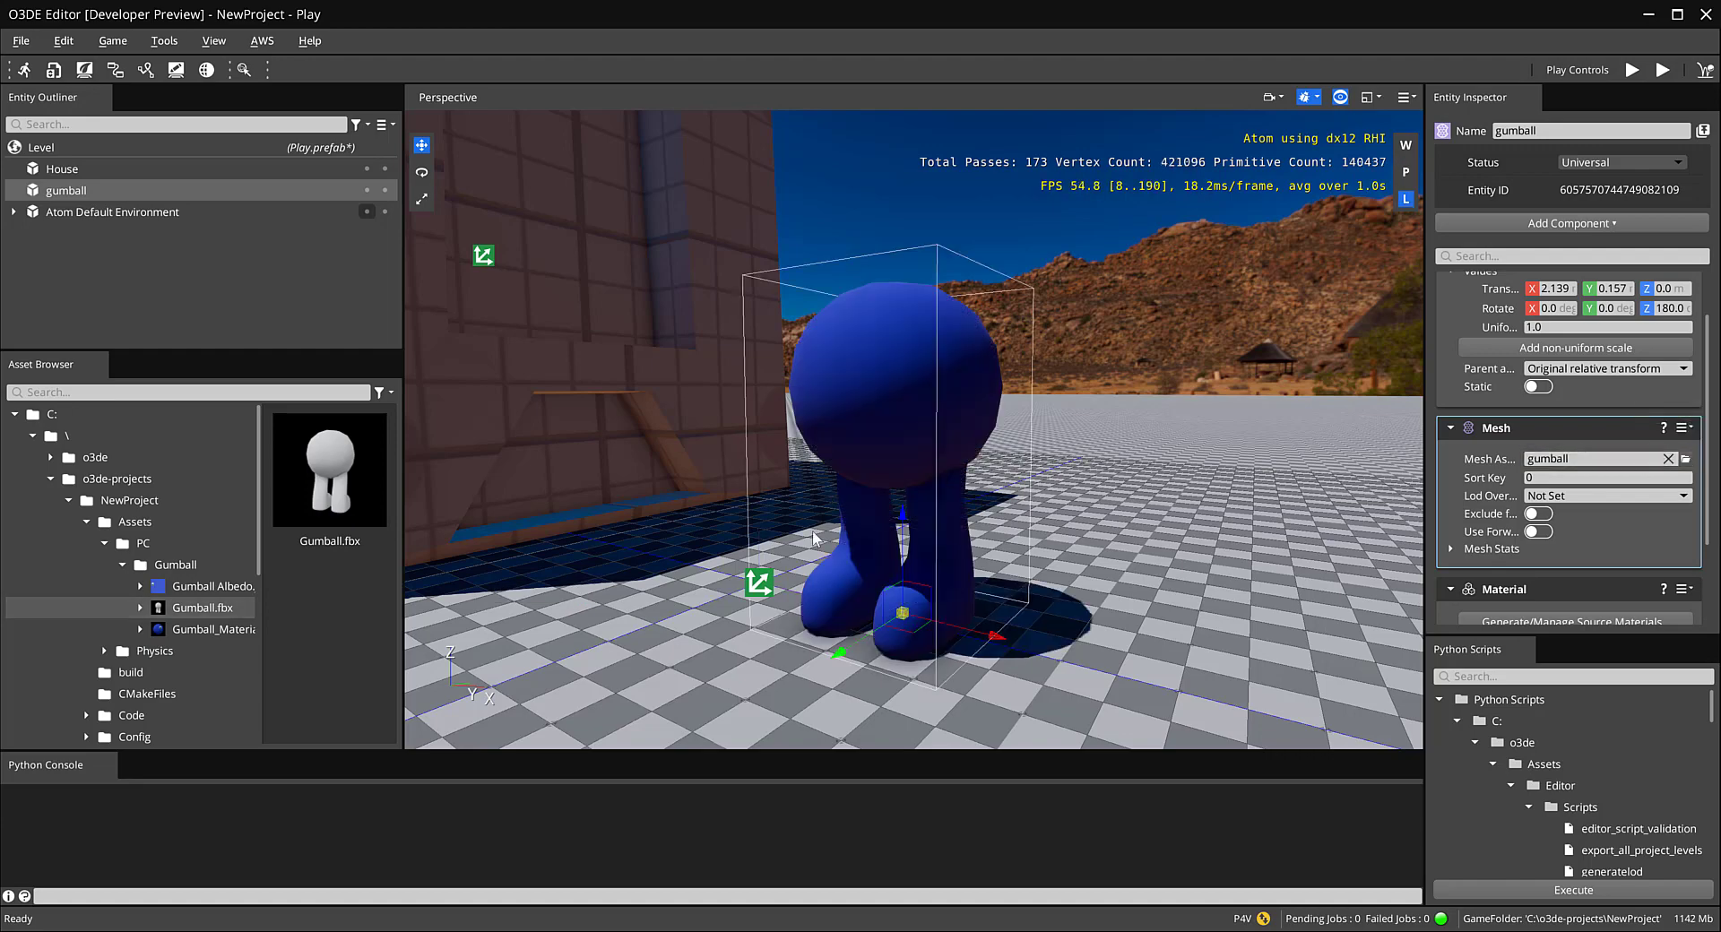
right_click_drag(604, 621, 966, 466)
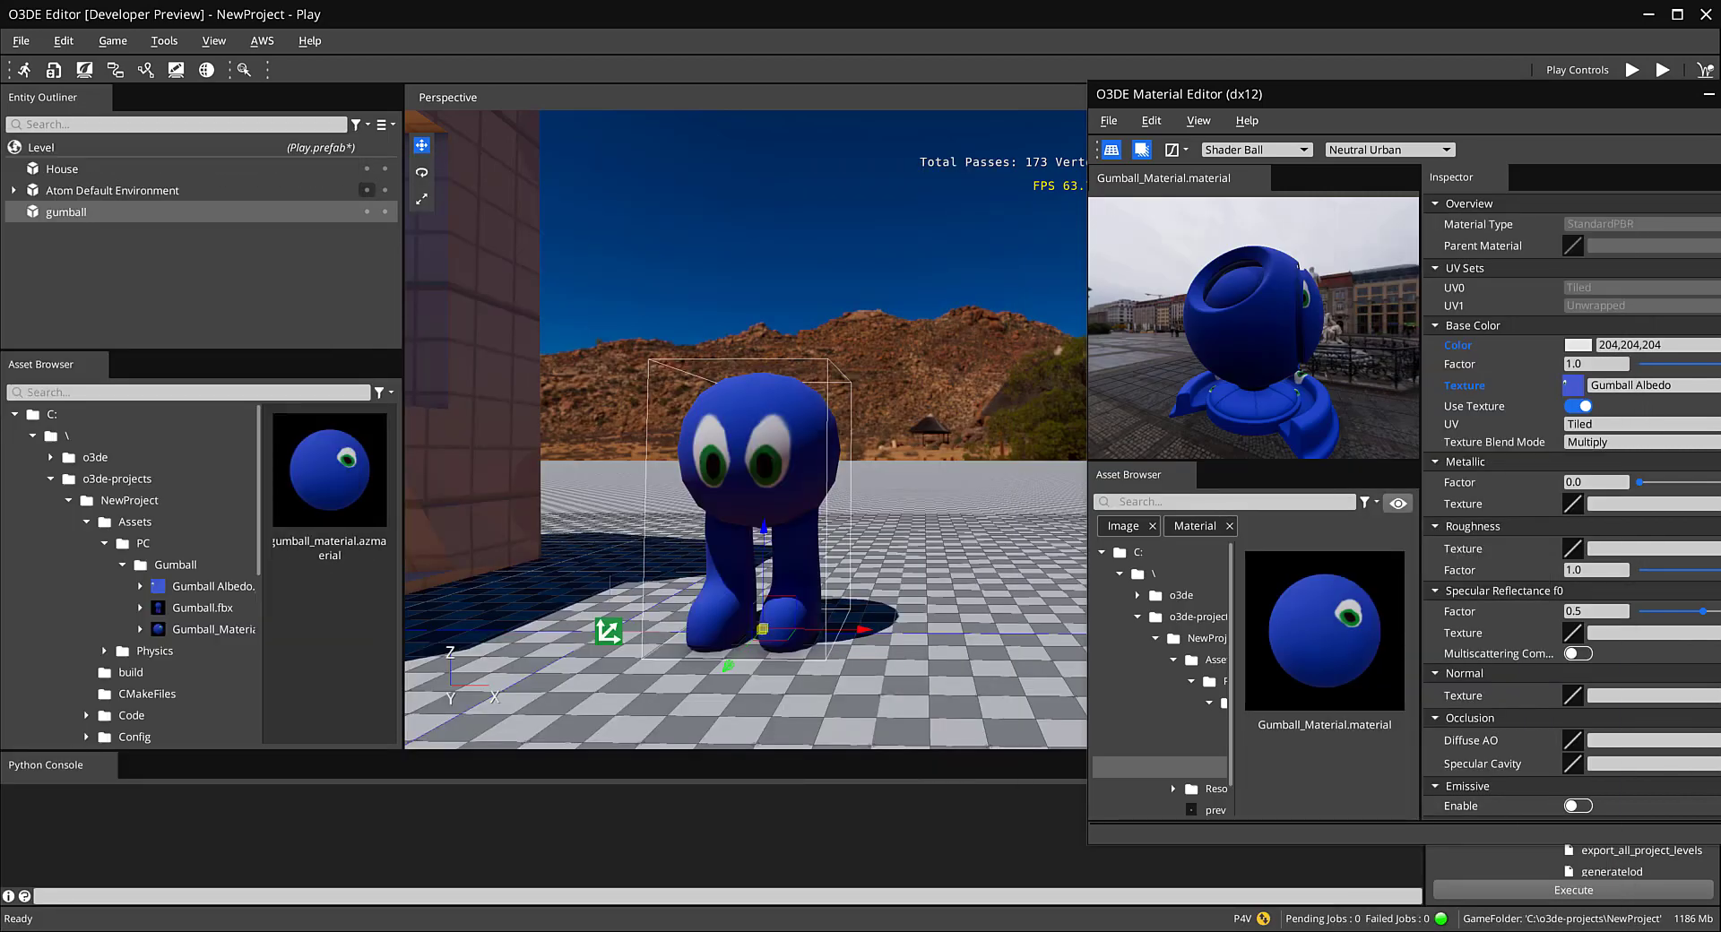
Step: Review the textured gumball beside the Material Editor, and switch to Blender to examine the GumBall model from a lower angle
left_click_drag(1604, 90, 1218, 184)
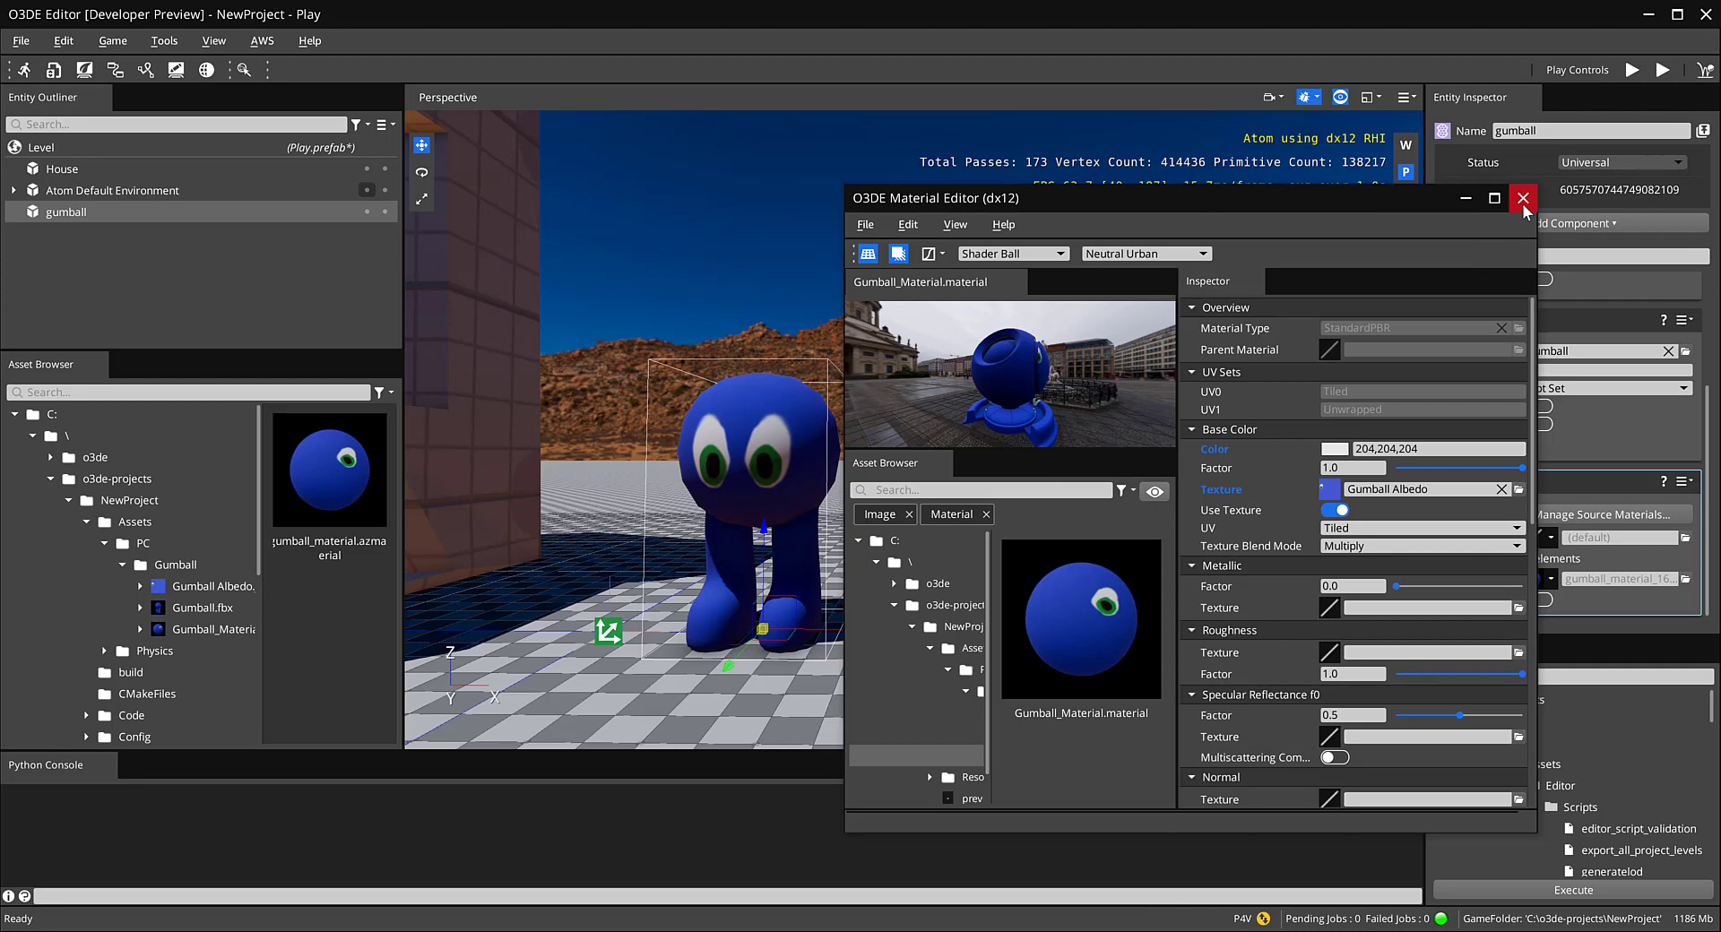
left_click_drag(1320, 195, 1400, 139)
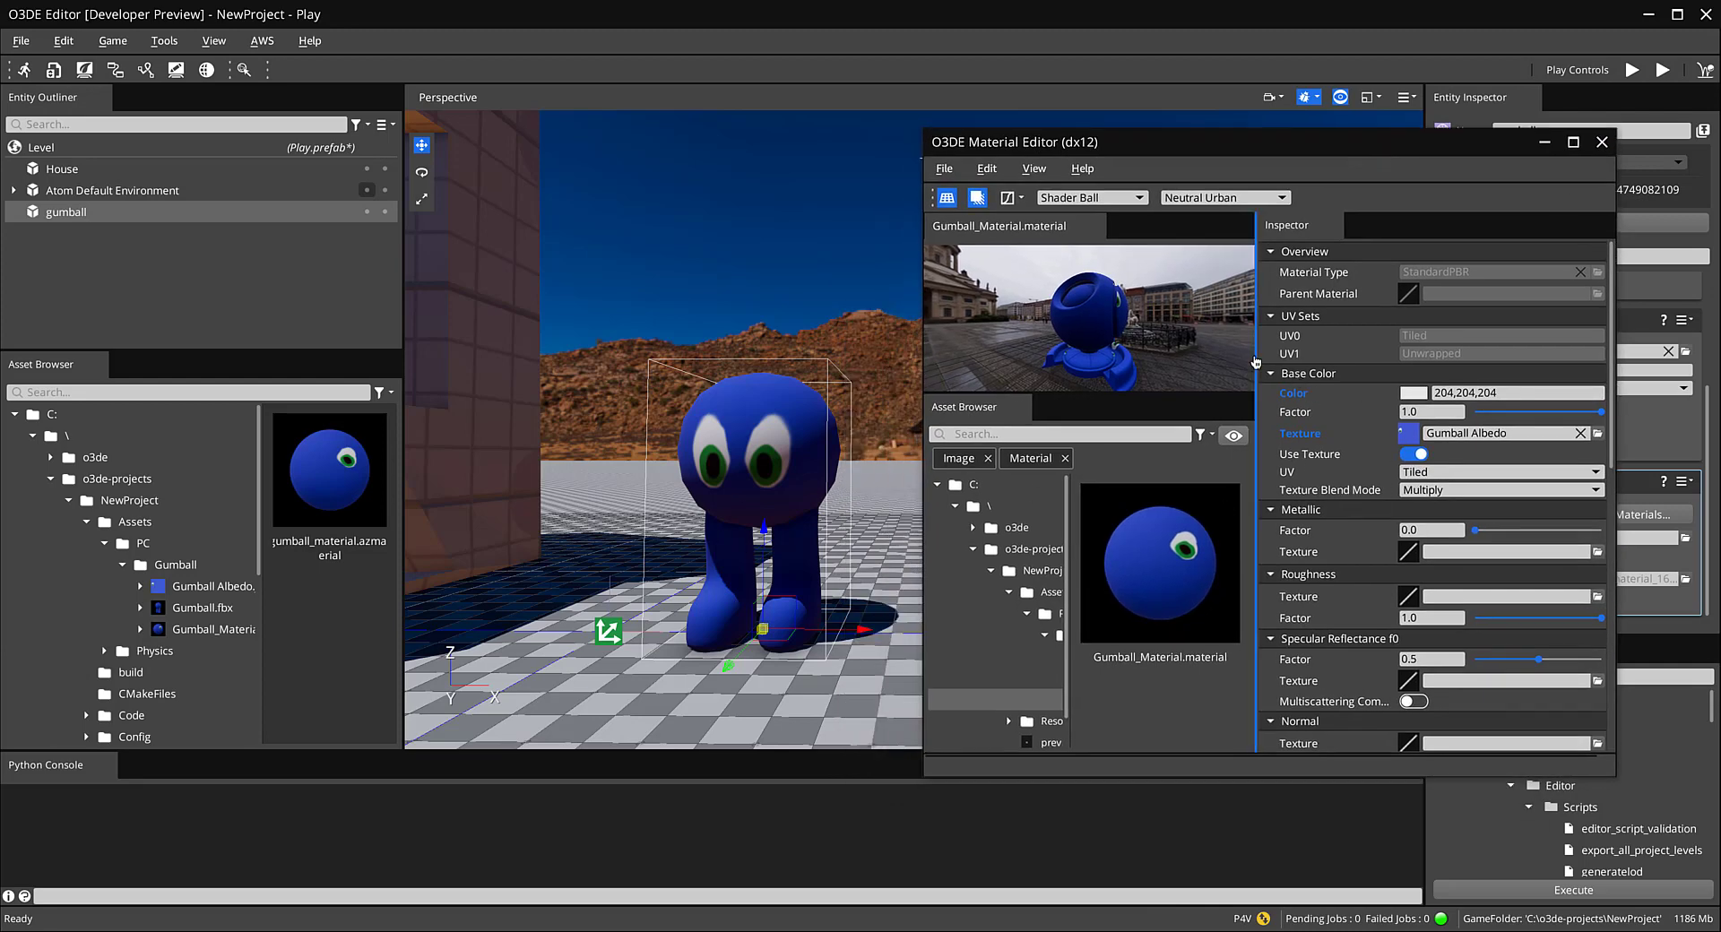
left_click_drag(1258, 350, 1306, 351)
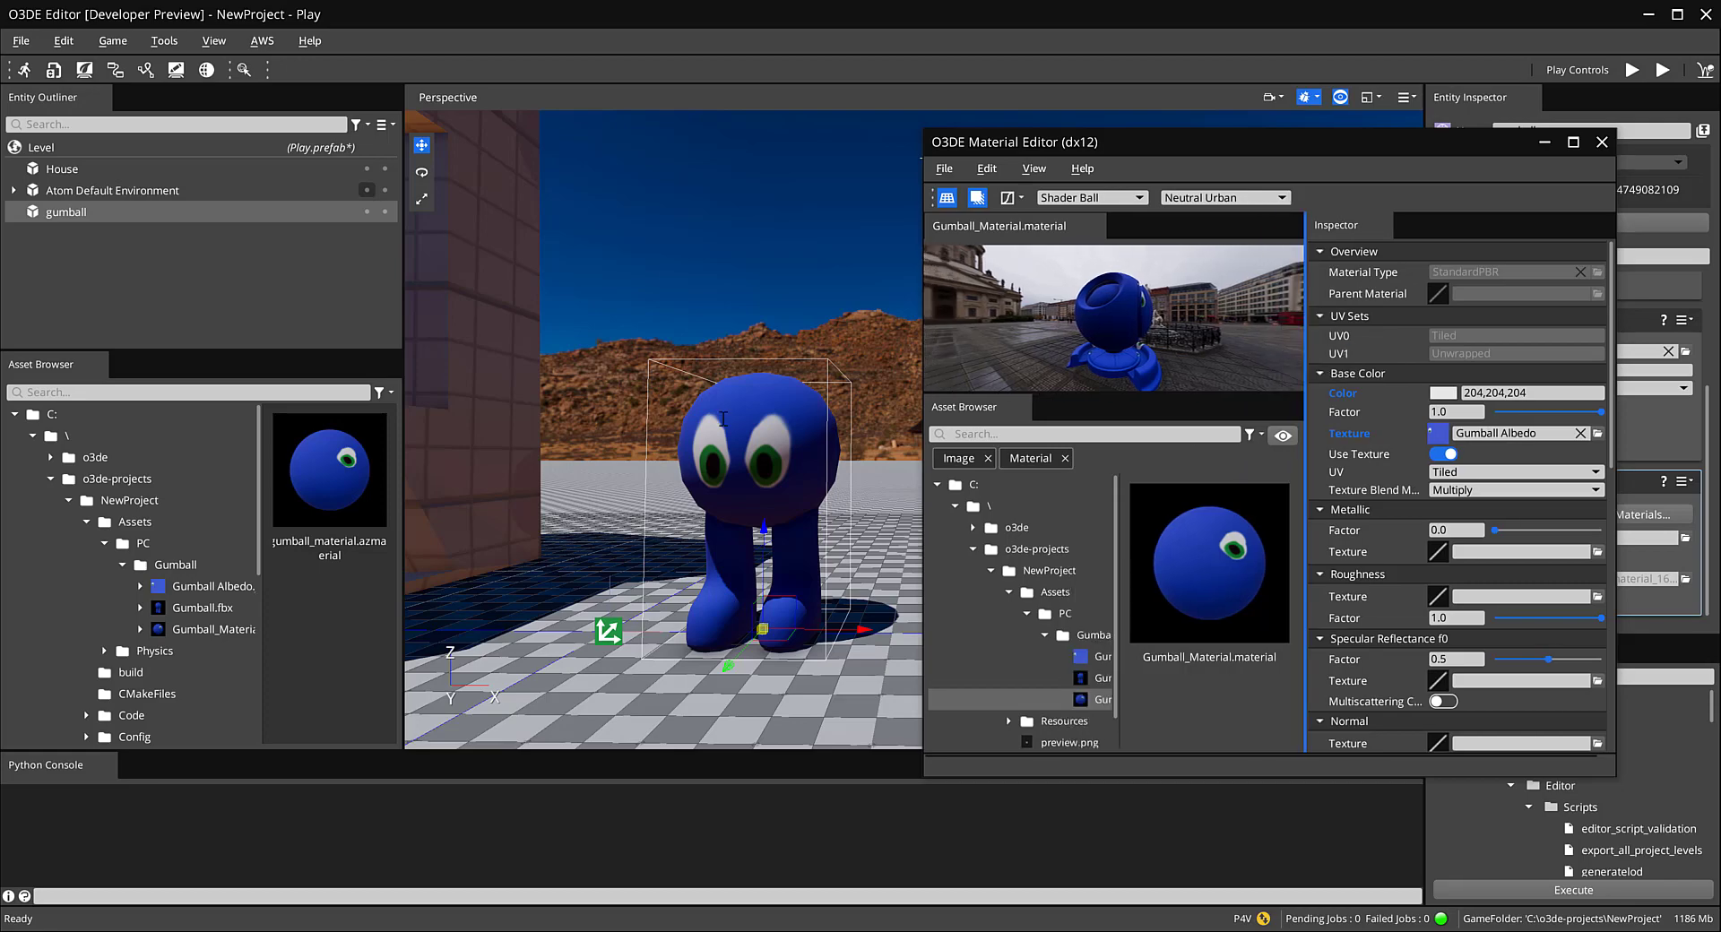
left_click(740, 513)
right_click_drag(605, 560, 606, 560)
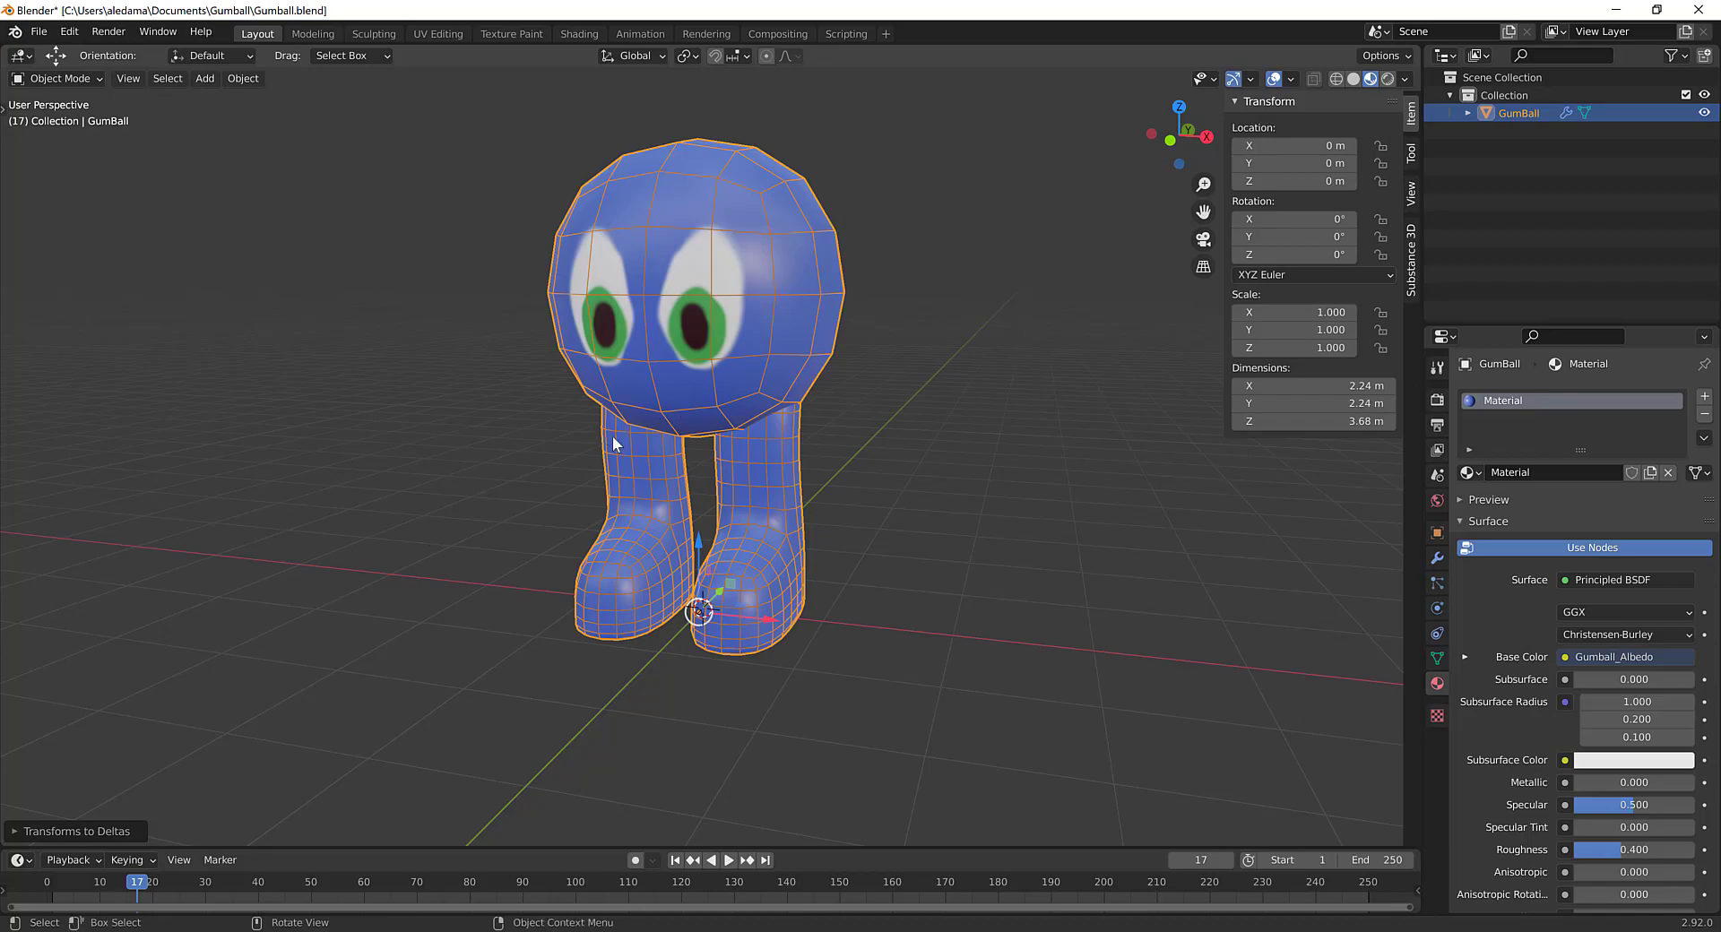
middle_click_drag(615, 441, 654, 454)
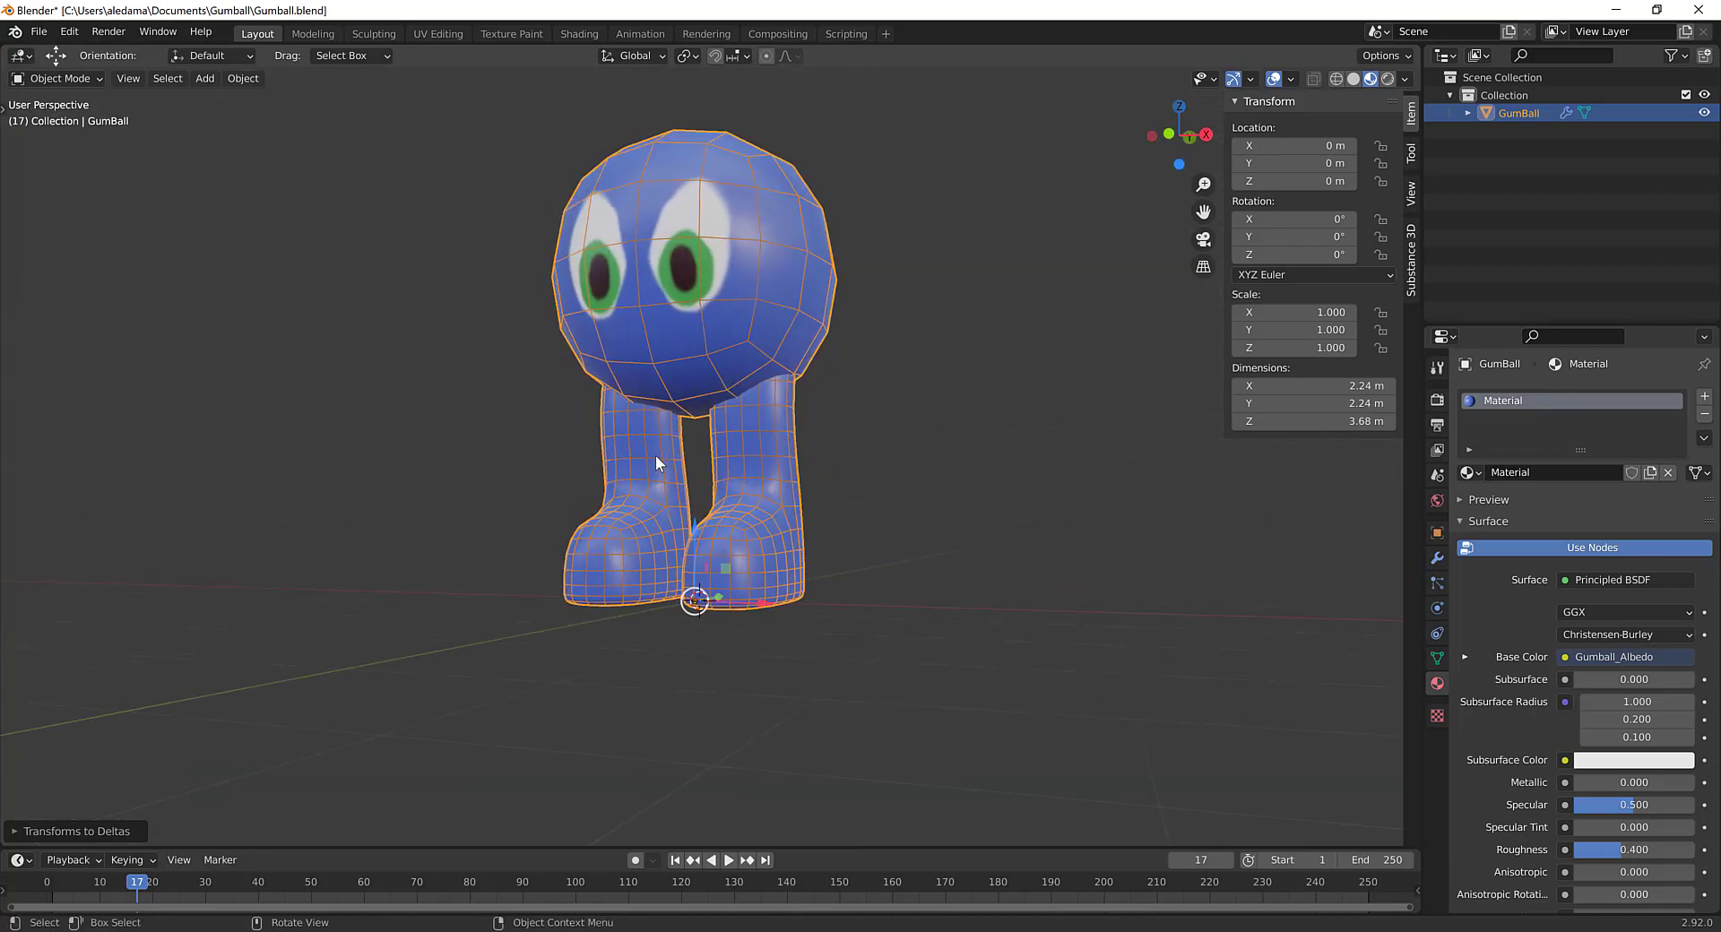